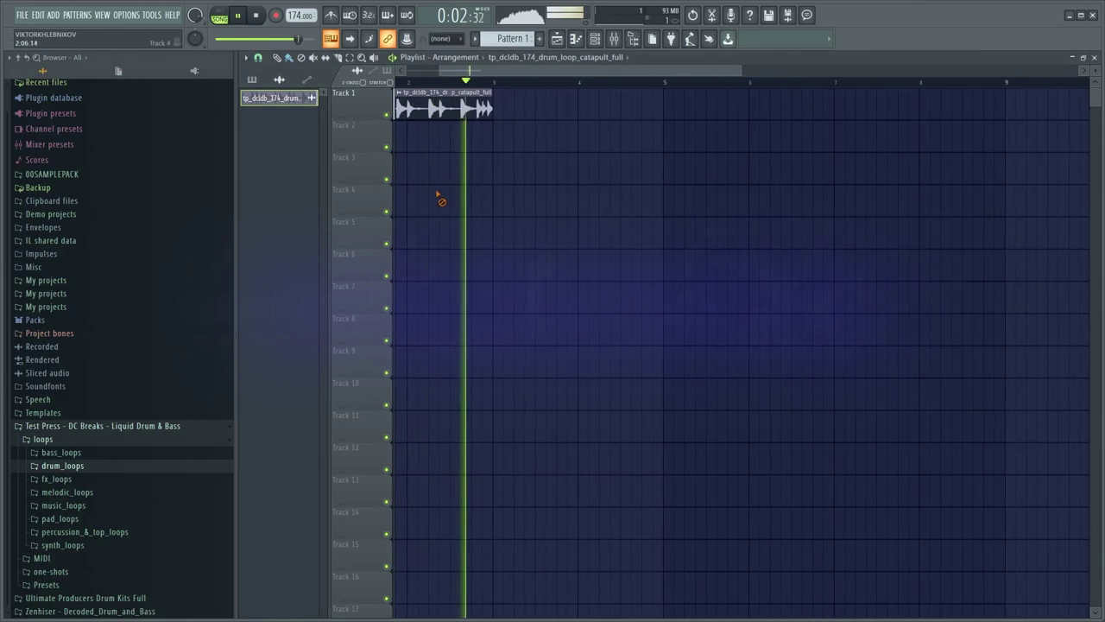
Load FabFilter Pro-L 2 in the master track's first effect slot and raise its gain to about +5.2 dB
scroll(474, 208, up, 3)
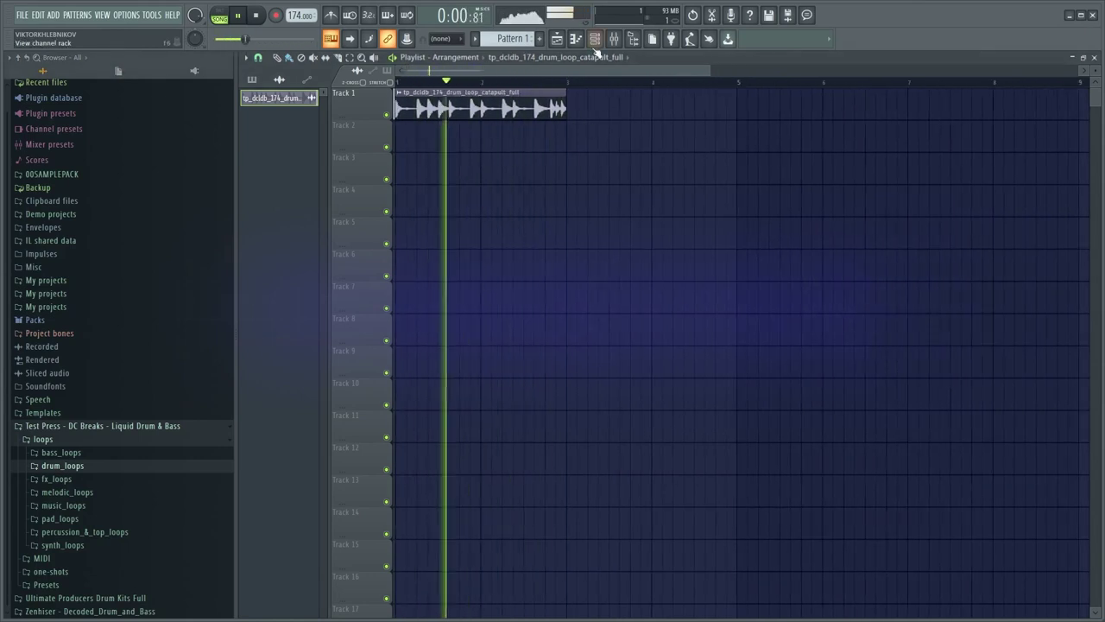
key(F9)
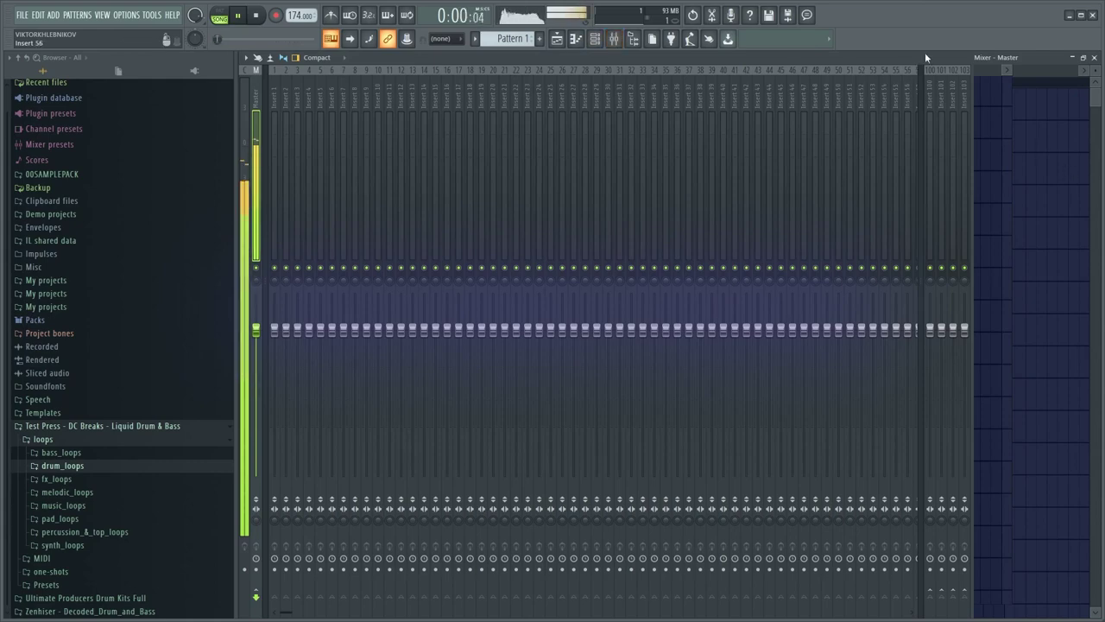
double_click(768, 57)
click(857, 228)
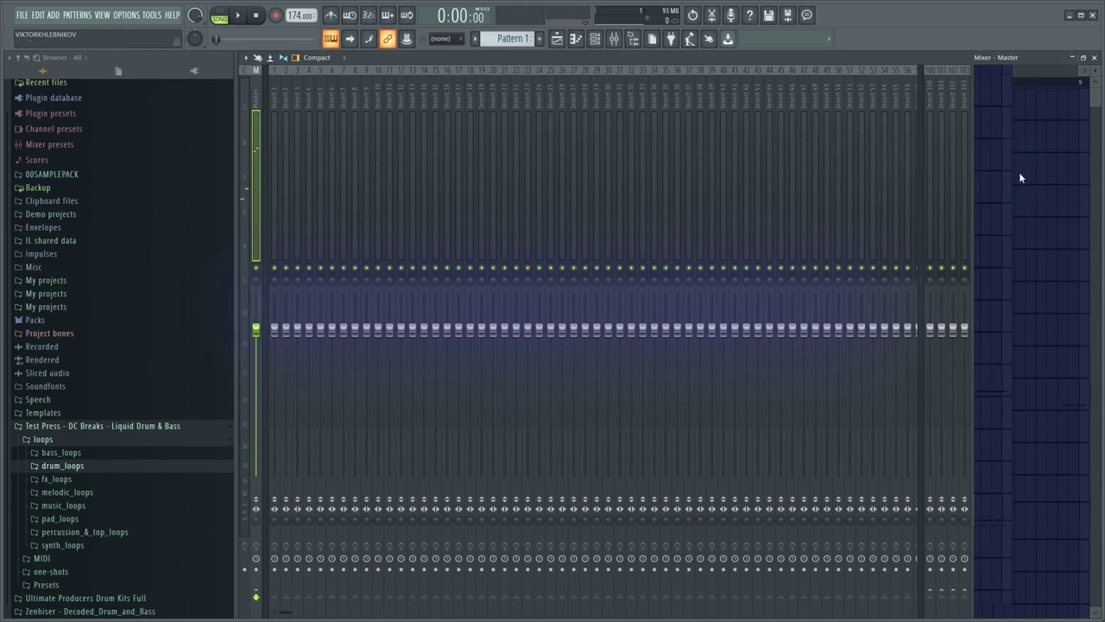
click(559, 40)
click(613, 39)
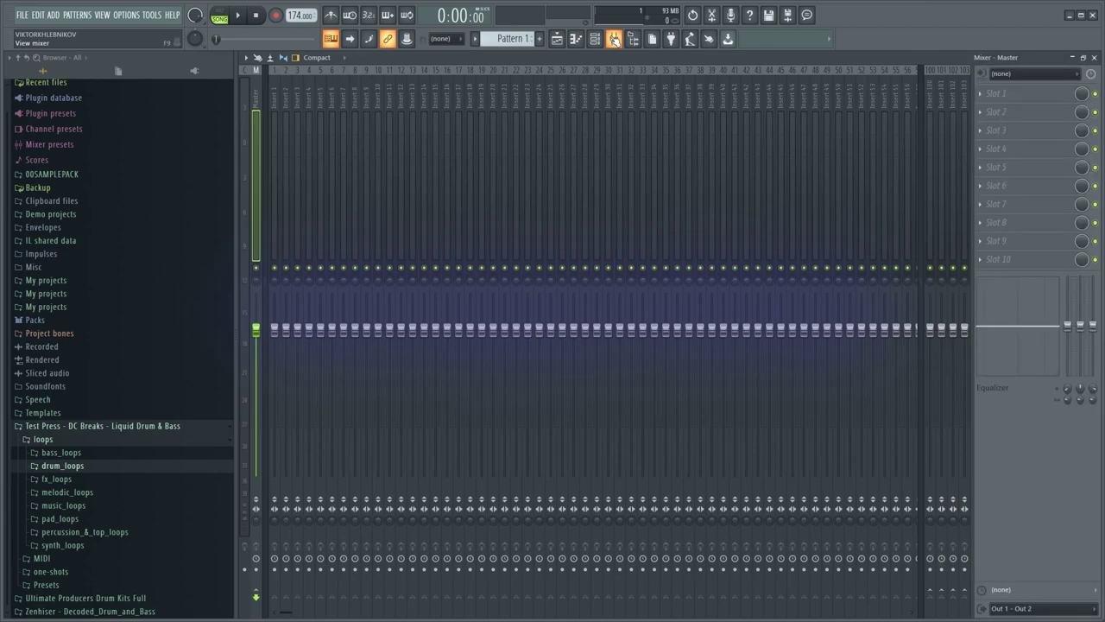
click(1017, 96)
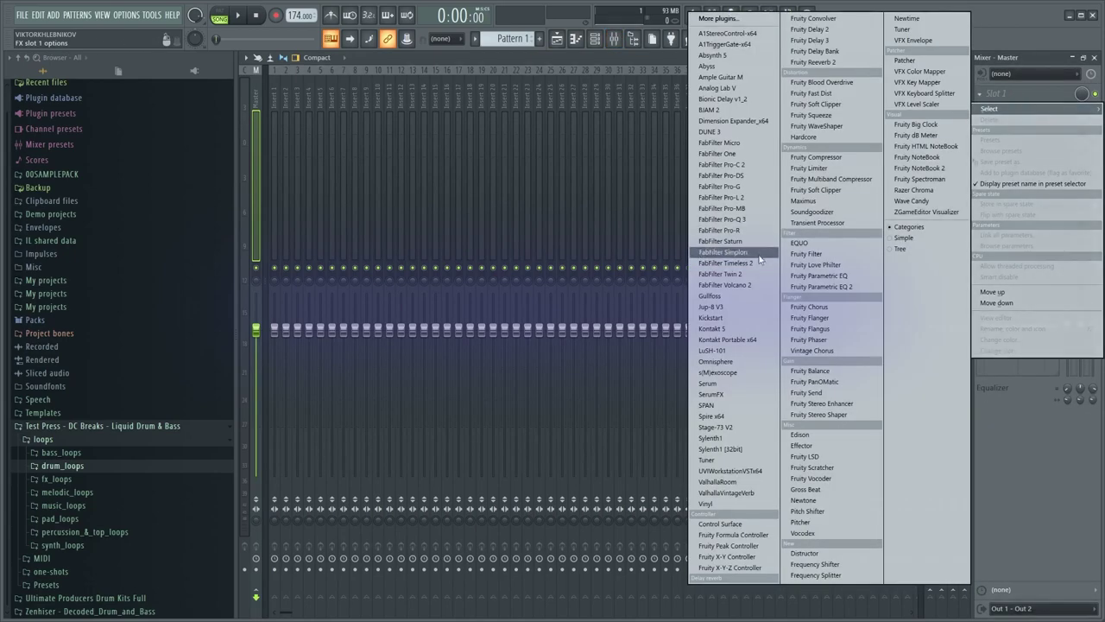
click(753, 202)
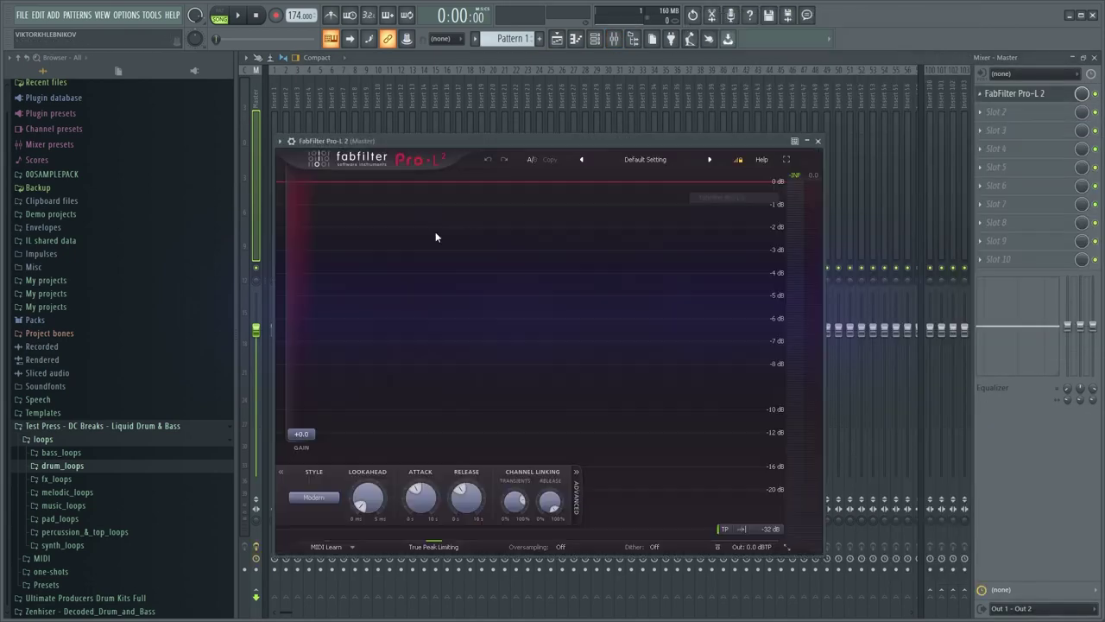
mouse_move(324, 435)
mouse_down()
mouse_move(311, 363)
mouse_move(313, 393)
mouse_up()
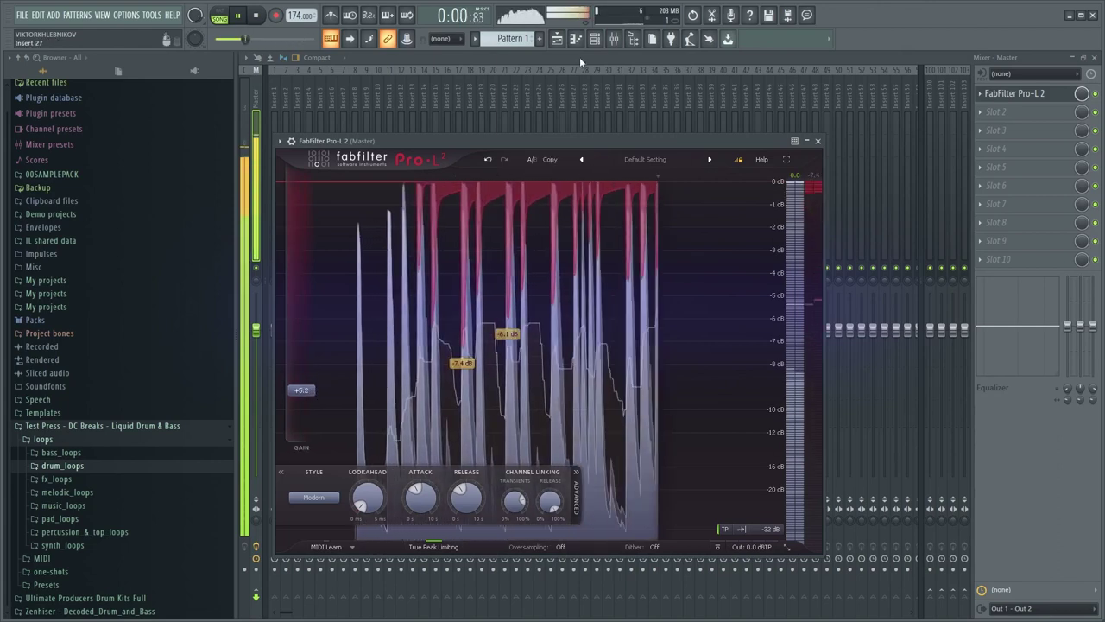
Route the drum loop clip to mixer insert 1 and load FabFilter Pro-Q 3 in that insert's second effect slot
click(556, 39)
double_click(537, 107)
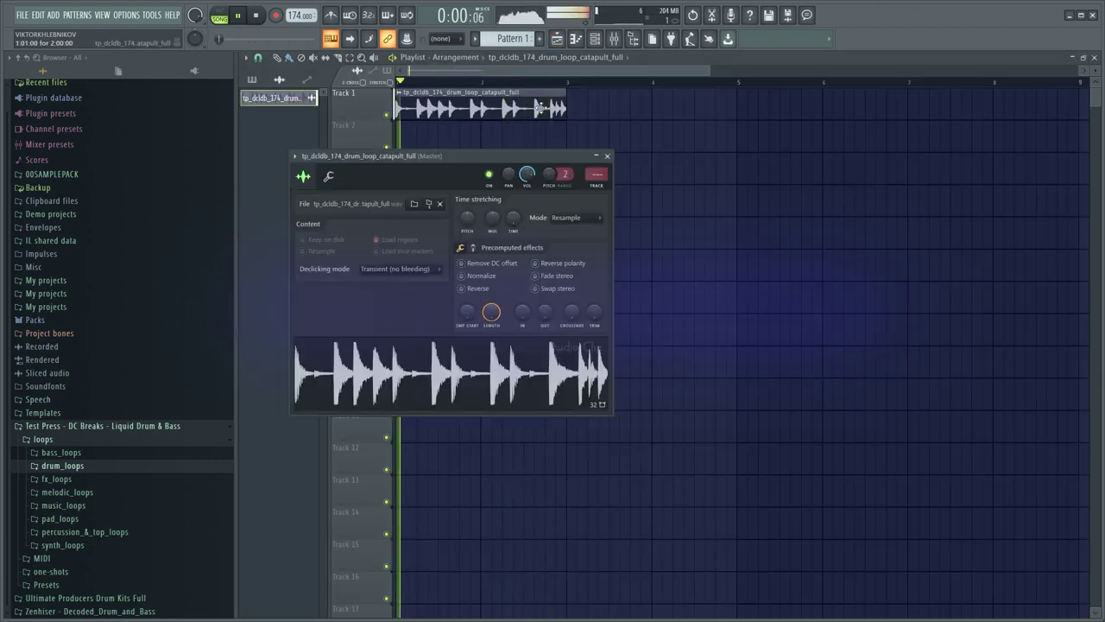
key(F9)
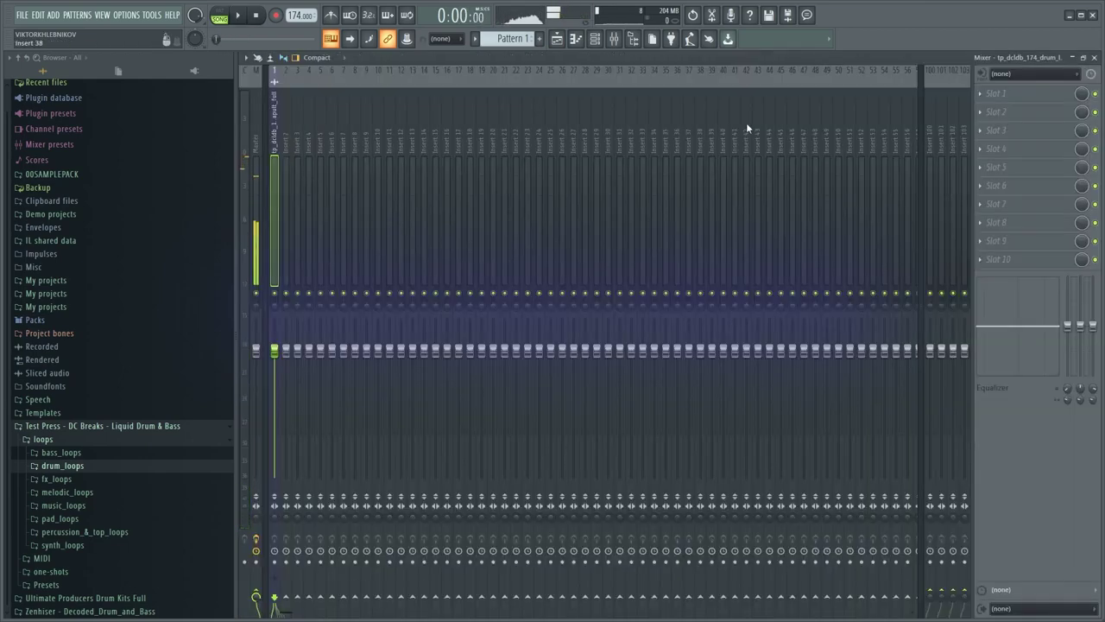
click(997, 111)
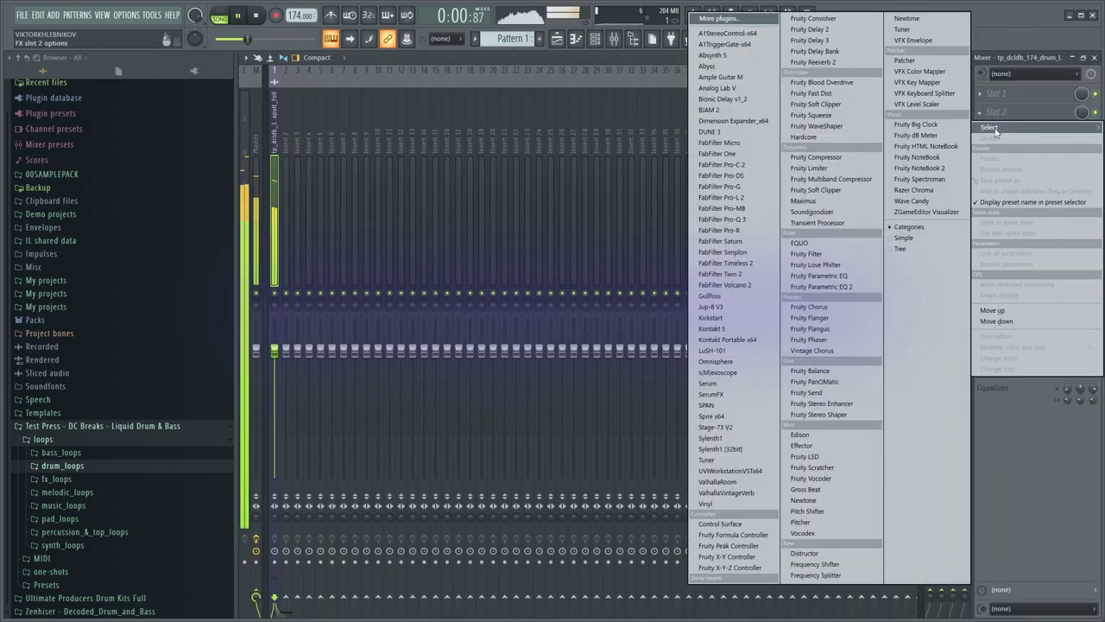
click(725, 219)
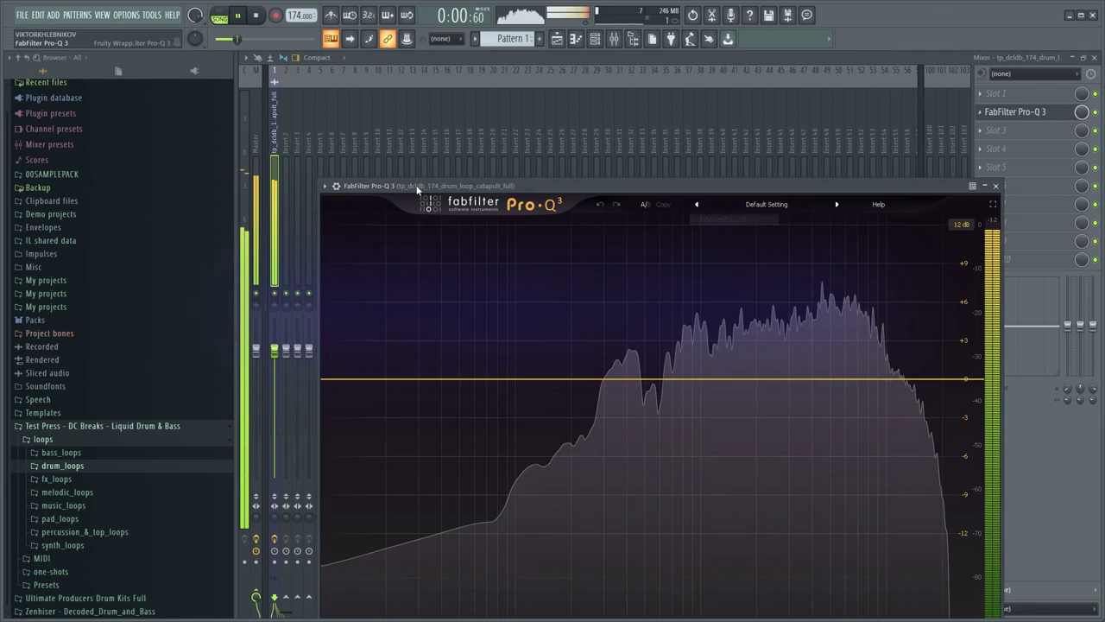
drag(424, 195, 424, 148)
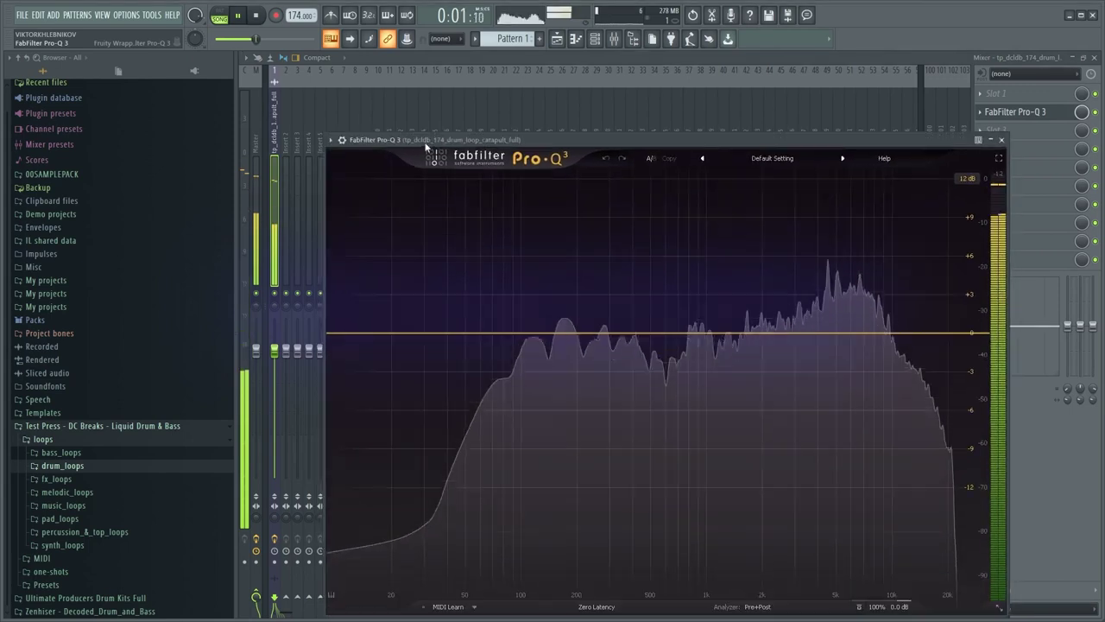
Add a 12 dB/oct low cut band at 10 Hz to the drum loop's EQ and audition it in solo
click(334, 335)
click(381, 299)
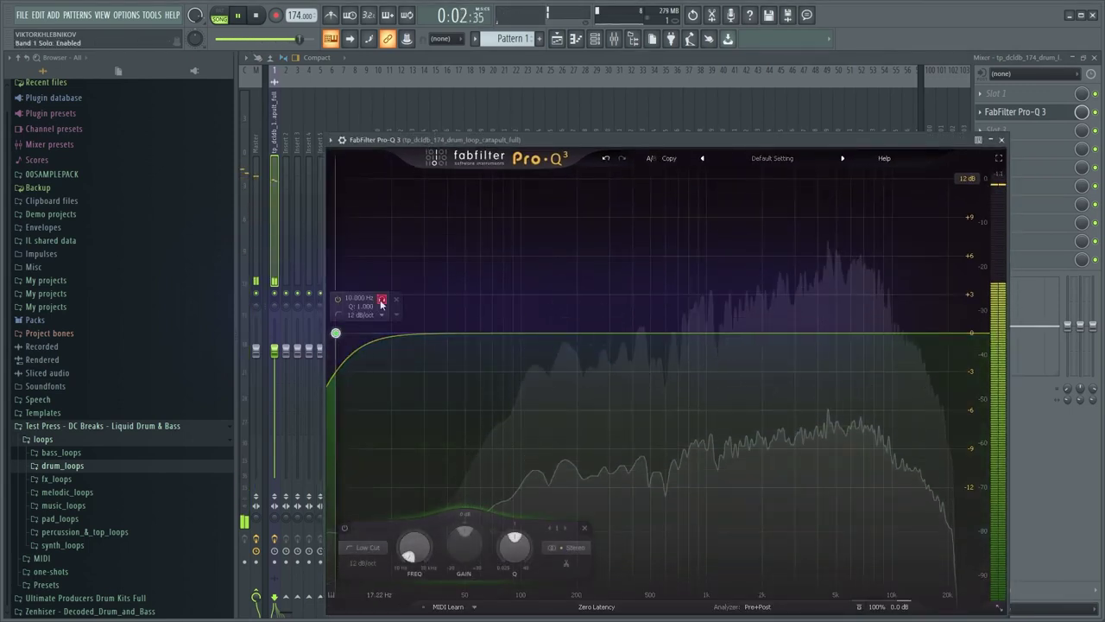
drag(381, 304, 388, 307)
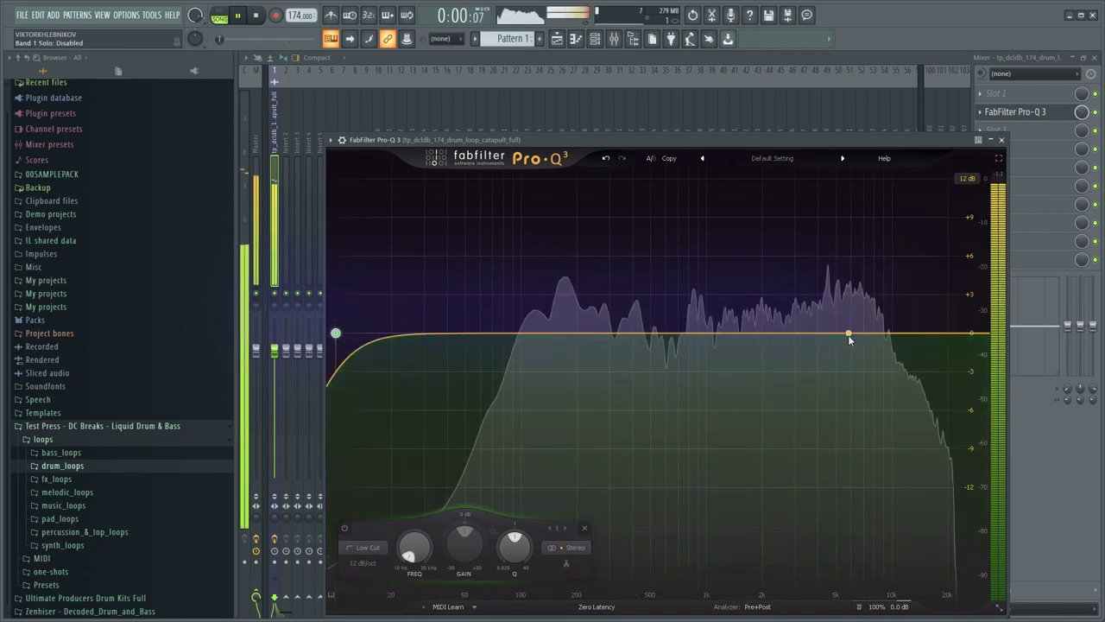
Add a bell band at about 397 Hz with a cut of about 1.4 dB and set the EQ display range to 6 dB
drag(596, 341, 631, 368)
click(966, 178)
click(979, 205)
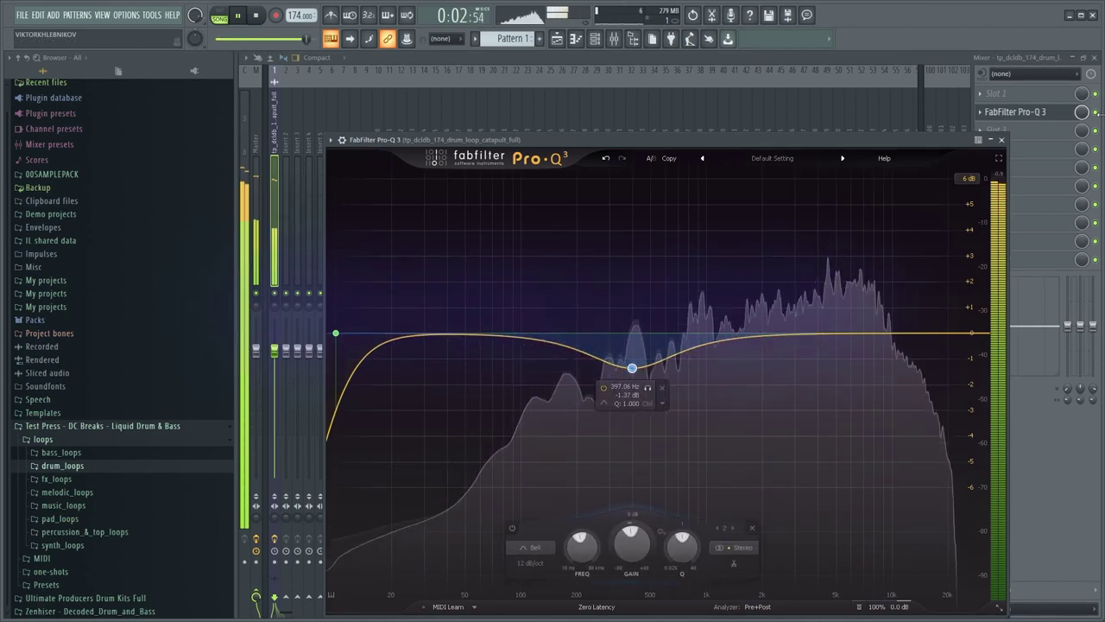
Add a slightly cut bell band at about 114 Hz, adjusting its Q, and a slightly boosted band above 10 kHz
drag(519, 337, 541, 343)
scroll(542, 343, down, 4)
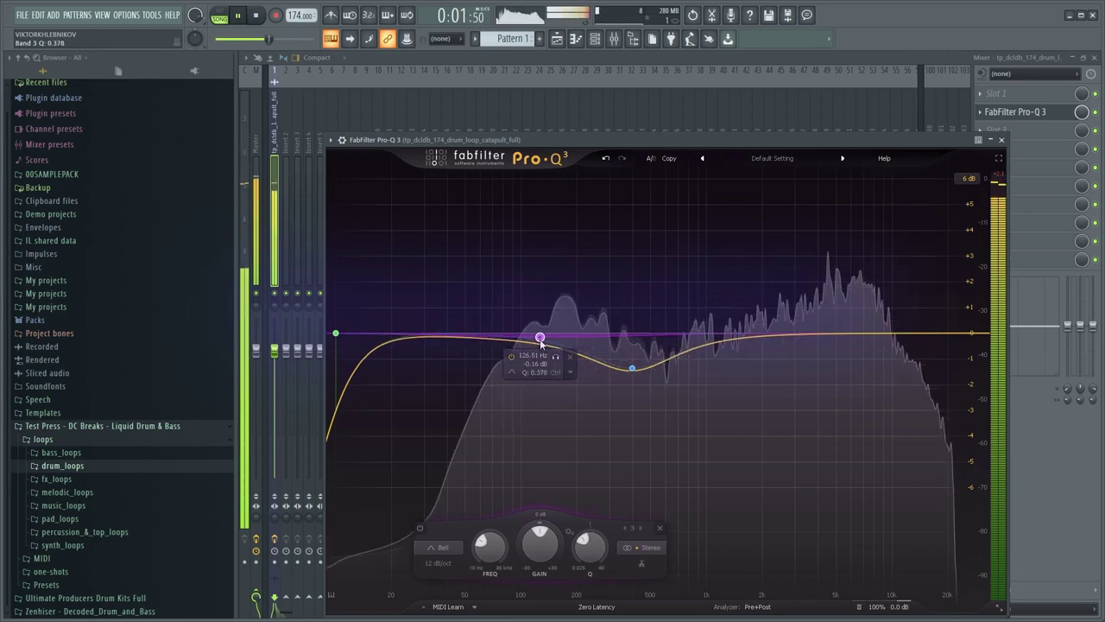
scroll(542, 343, up, 7)
mouse_move(541, 341)
mouse_down()
mouse_move(560, 359)
mouse_move(548, 349)
mouse_move(565, 339)
mouse_move(532, 337)
mouse_up()
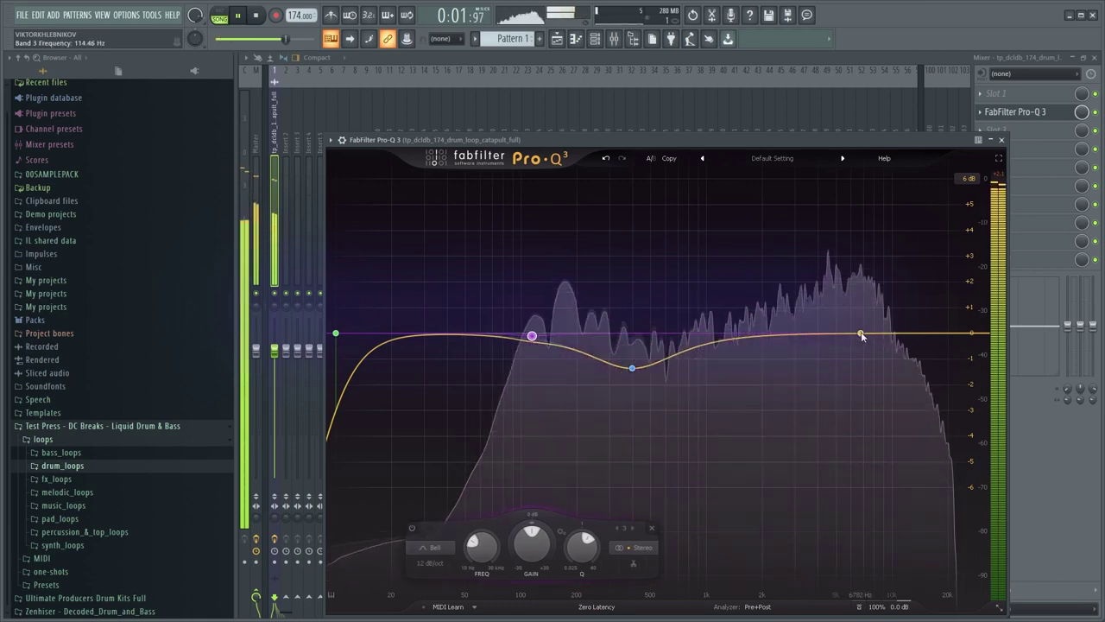
mouse_move(925, 335)
mouse_down()
mouse_move(917, 285)
mouse_move(925, 320)
mouse_up()
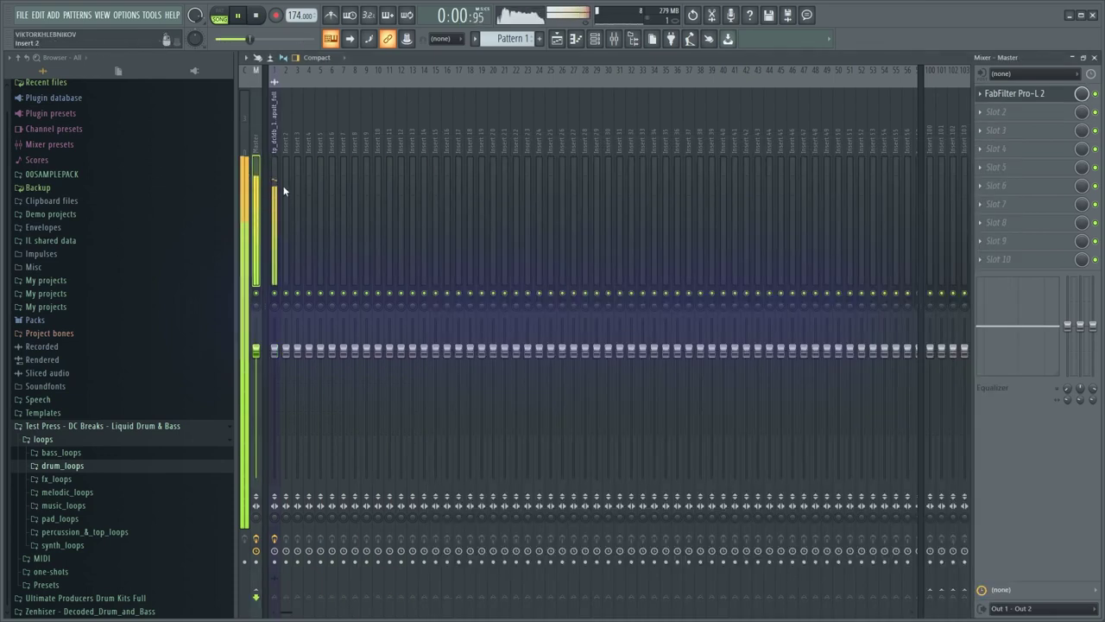
Return to the playlist and open the VEH1 Shaker Loops 128 BPM folder within Vengeance Essential House Vol.1 in the sample browser
click(557, 38)
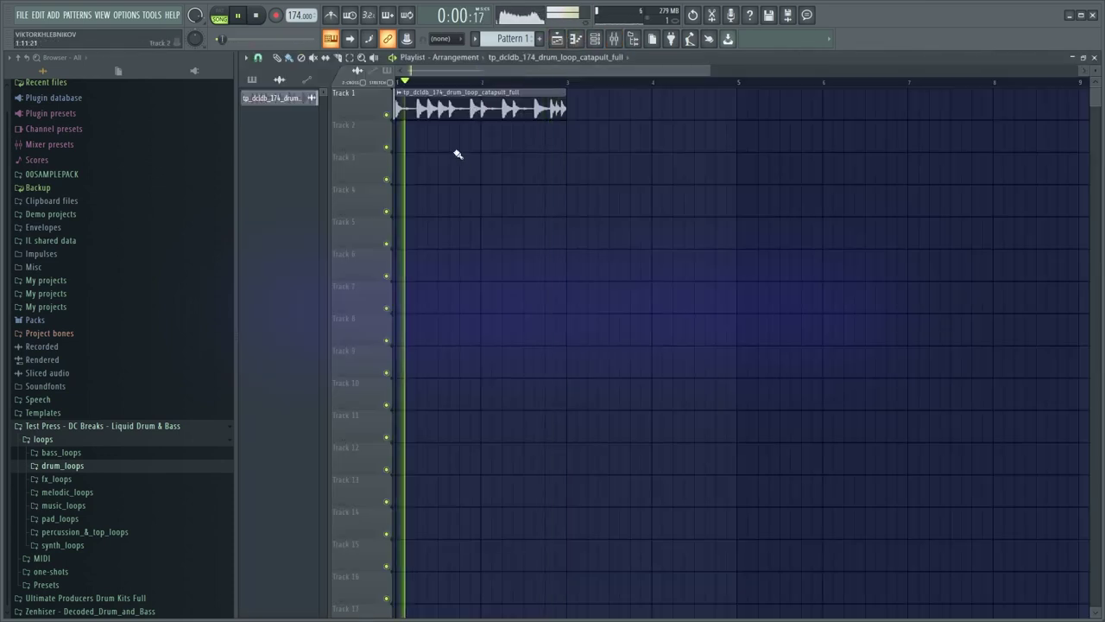
click(74, 173)
click(149, 290)
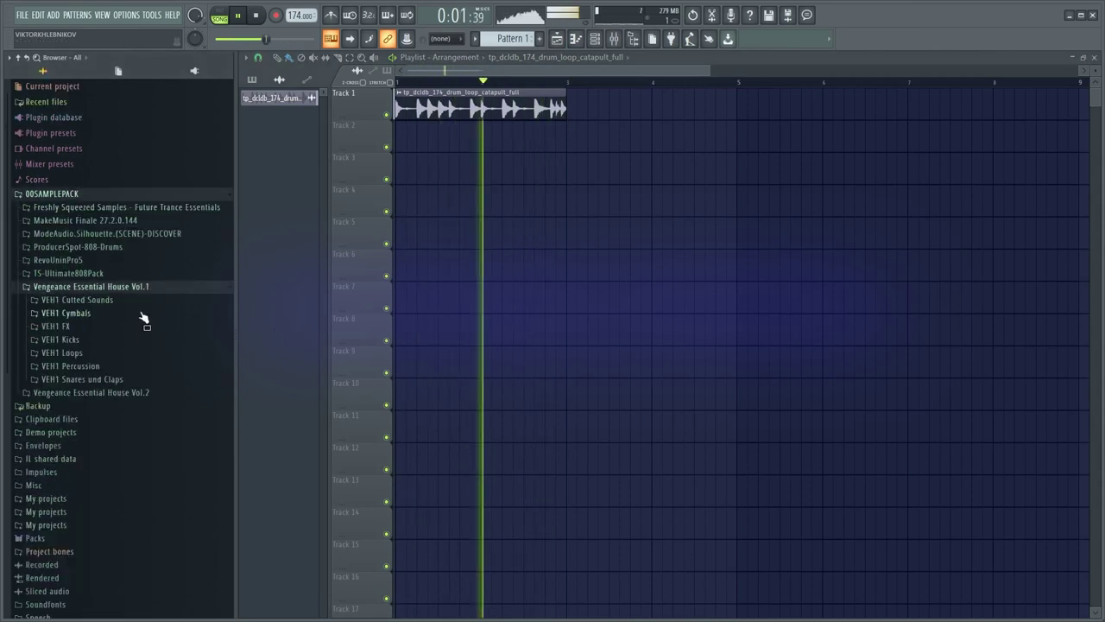
click(128, 352)
scroll(136, 319, down, 3)
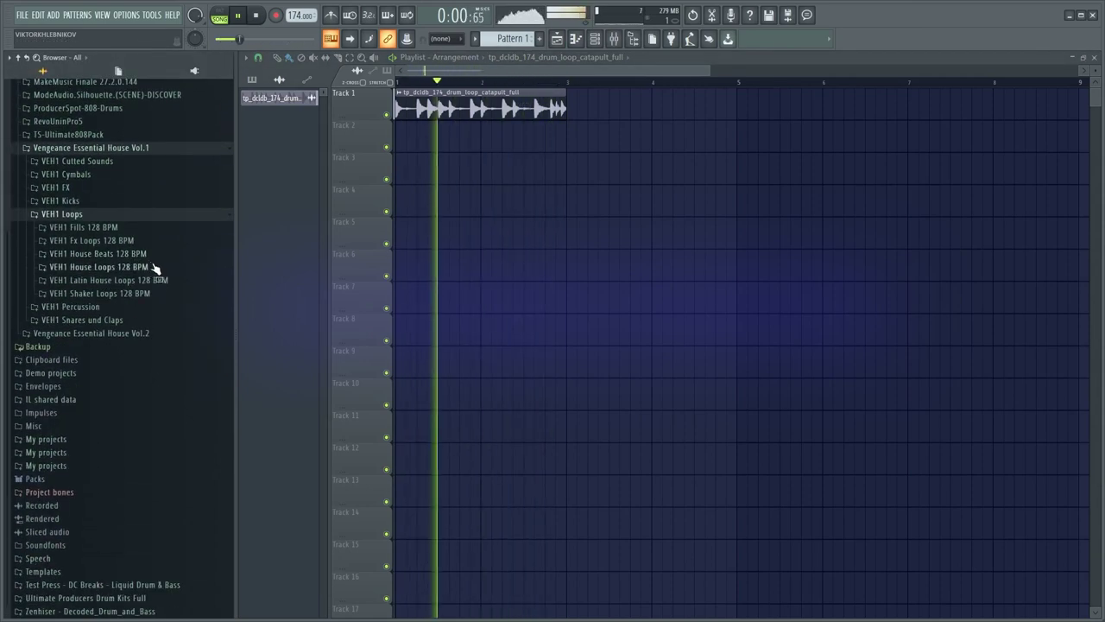
click(145, 294)
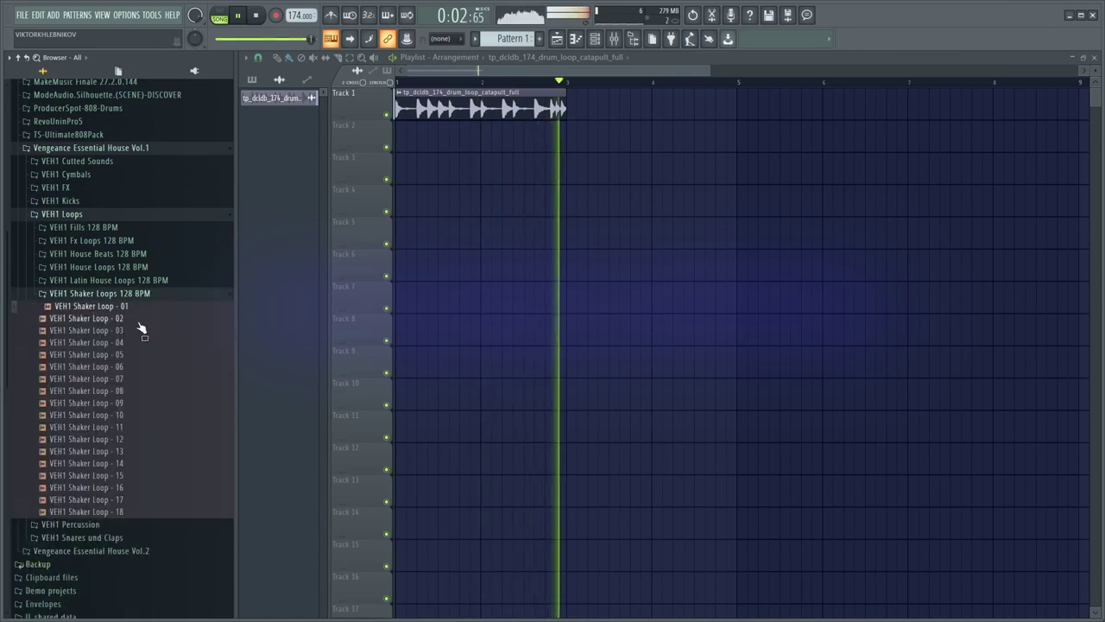
drag(141, 305, 159, 326)
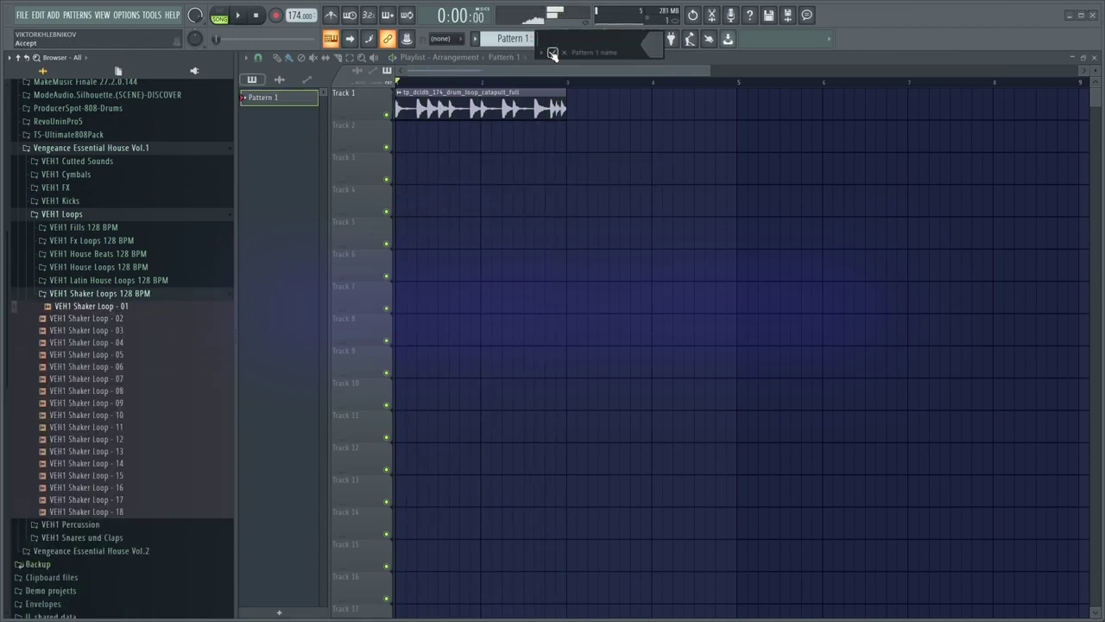
Open VEH1 Shaker Loop - 01 in a new Slicex channel and place its pattern on playlist track 2
click(556, 39)
key(space)
right_click(127, 307)
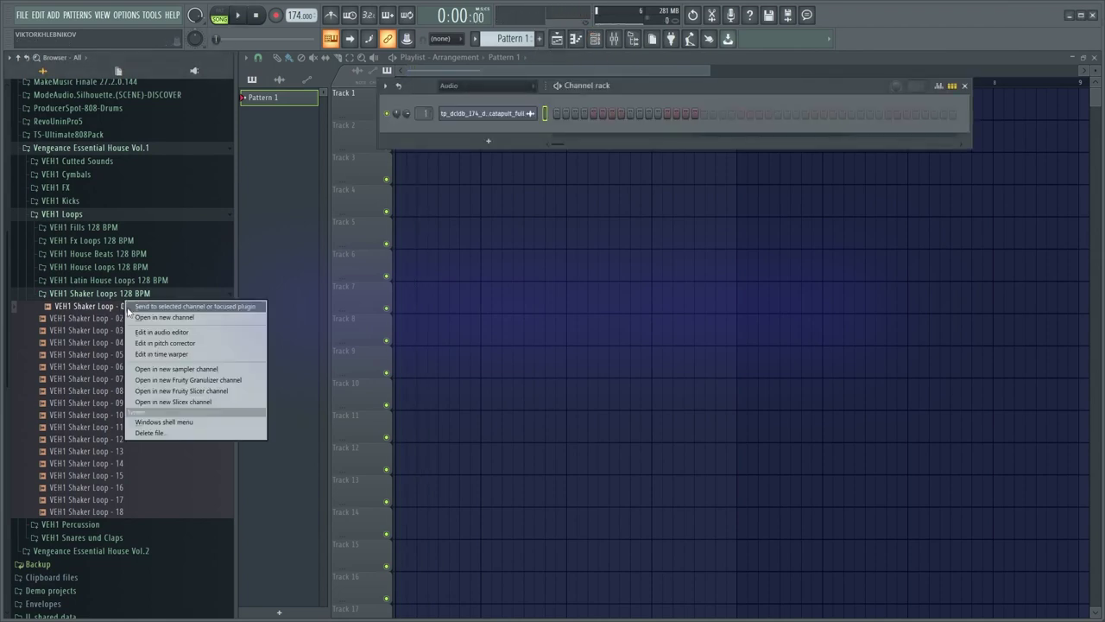
click(209, 402)
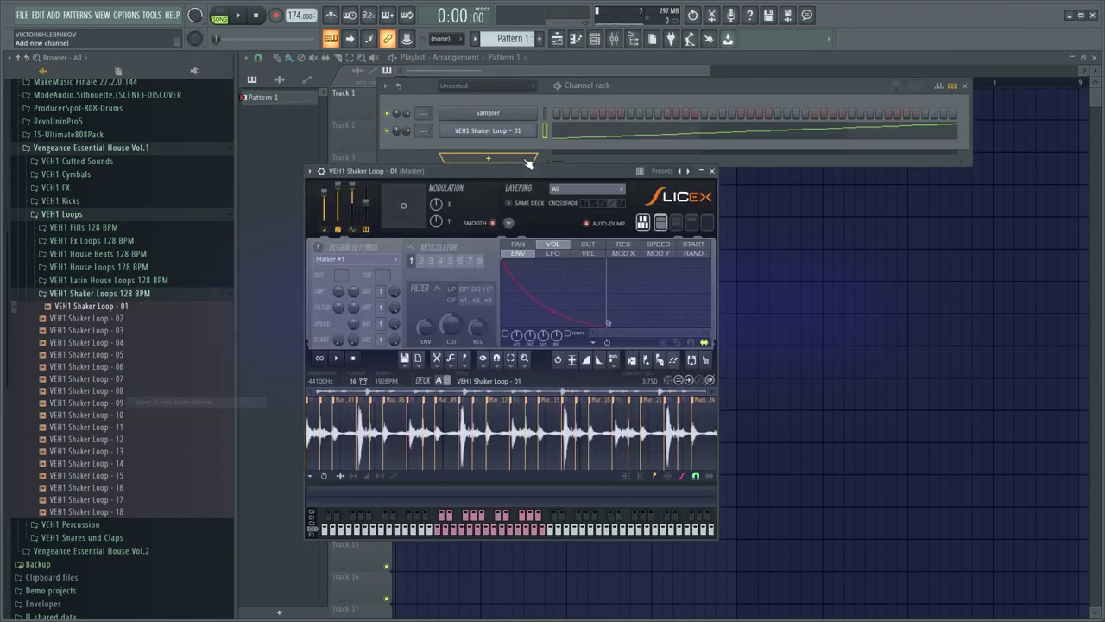
click(445, 134)
key(space)
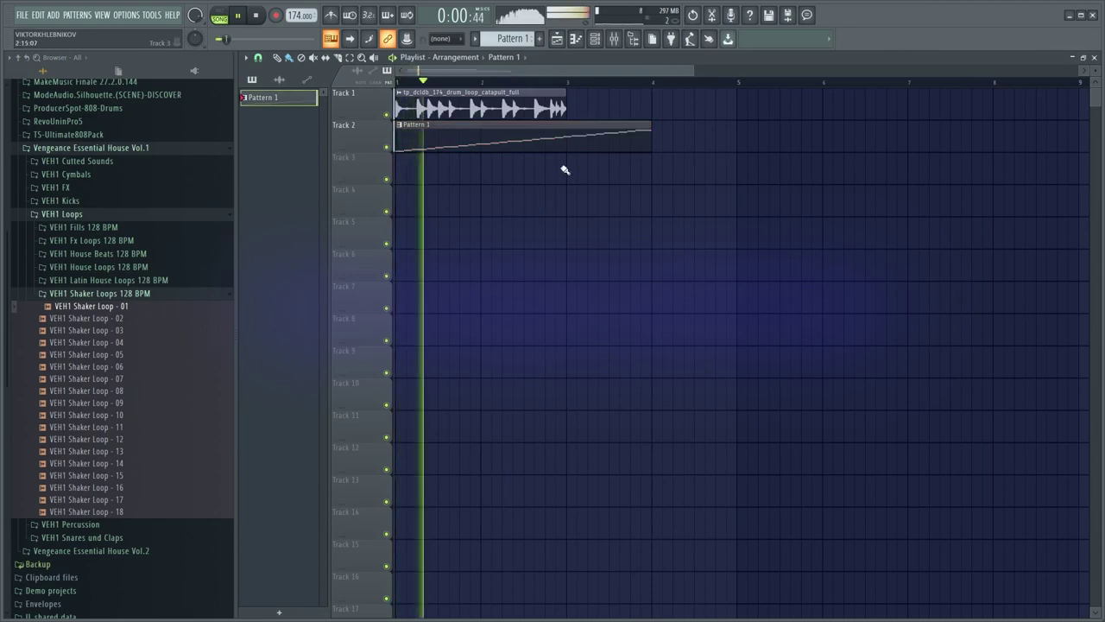
Solo track 2 to listen to the sliced shaker pattern by itself, and restore playback of all tracks
right_click(386, 147)
key(space)
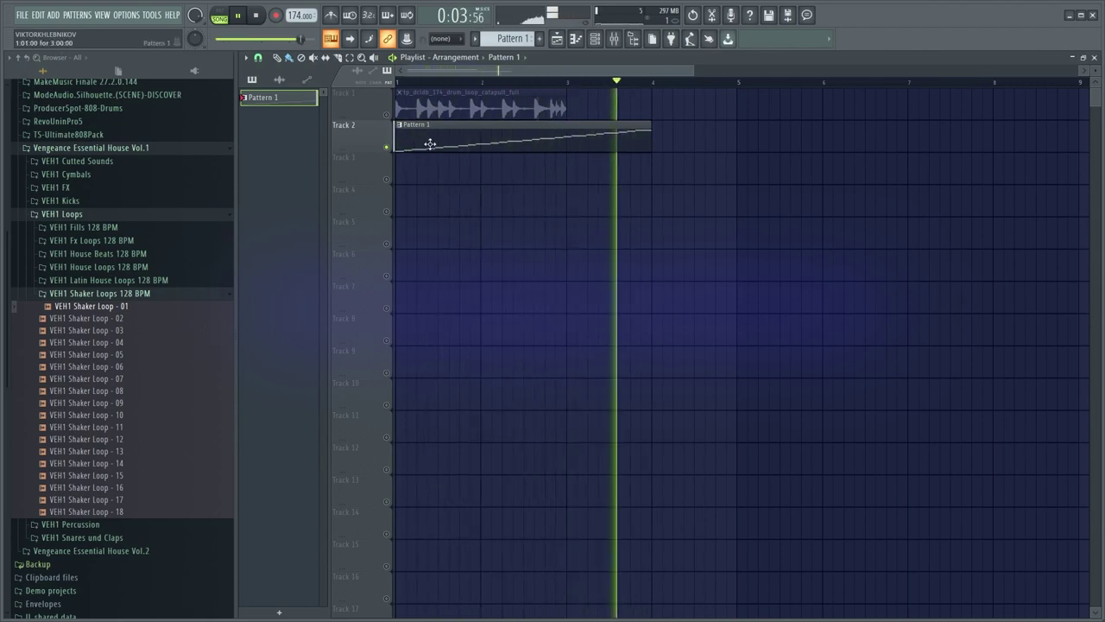
key(space)
right_click(386, 148)
key(space)
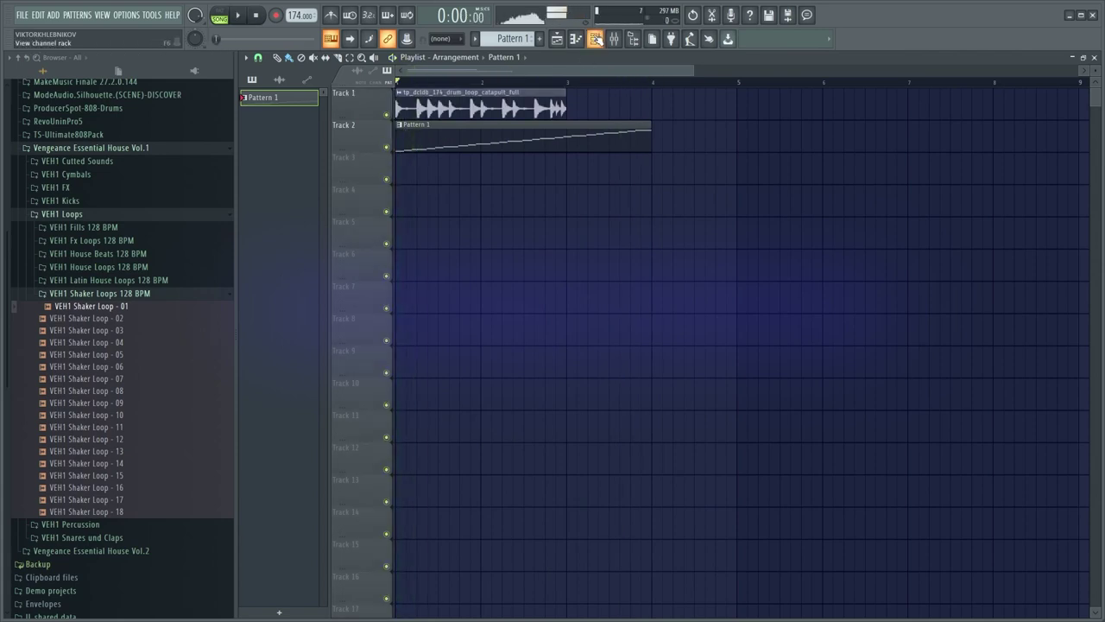
Delete the Slicex shaker loop channel from the channel rack
click(596, 39)
right_click(491, 134)
click(594, 241)
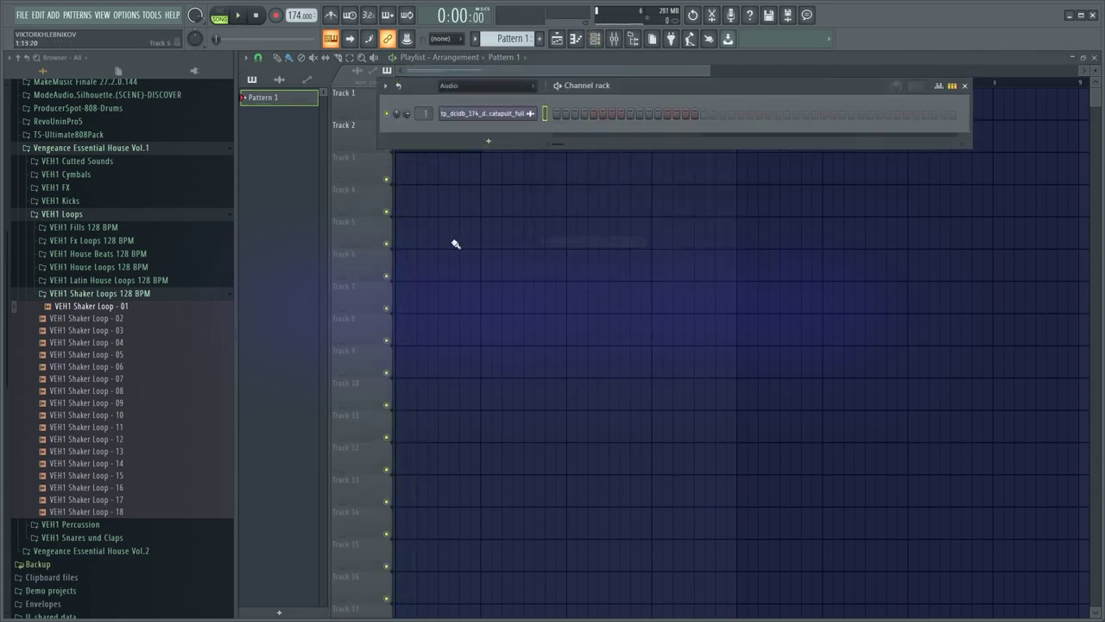
Place VEH1 Shaker Loop - 01 as an audio clip at the start of track 3 and match its end to the drum loop's
drag(135, 319, 439, 147)
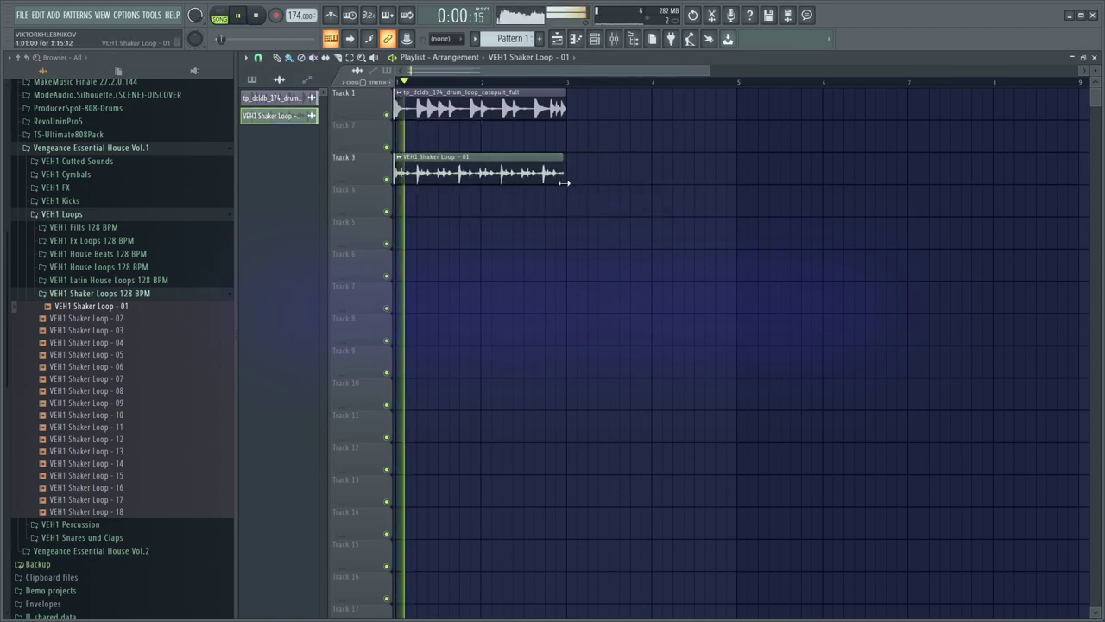
scroll(564, 183, up, 4)
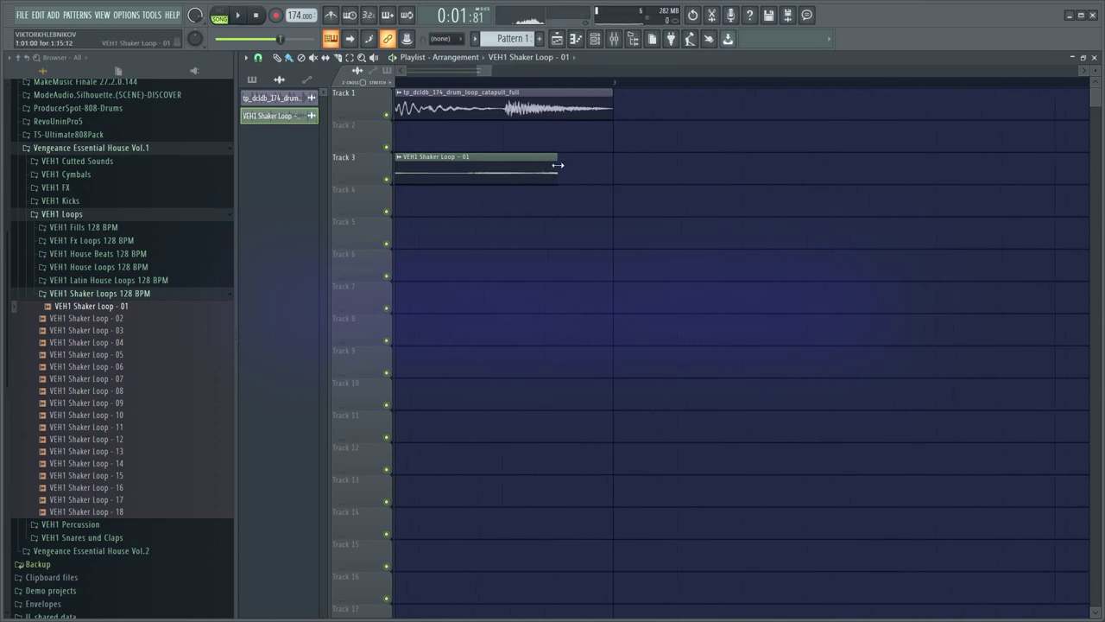
scroll(542, 193, down, 4)
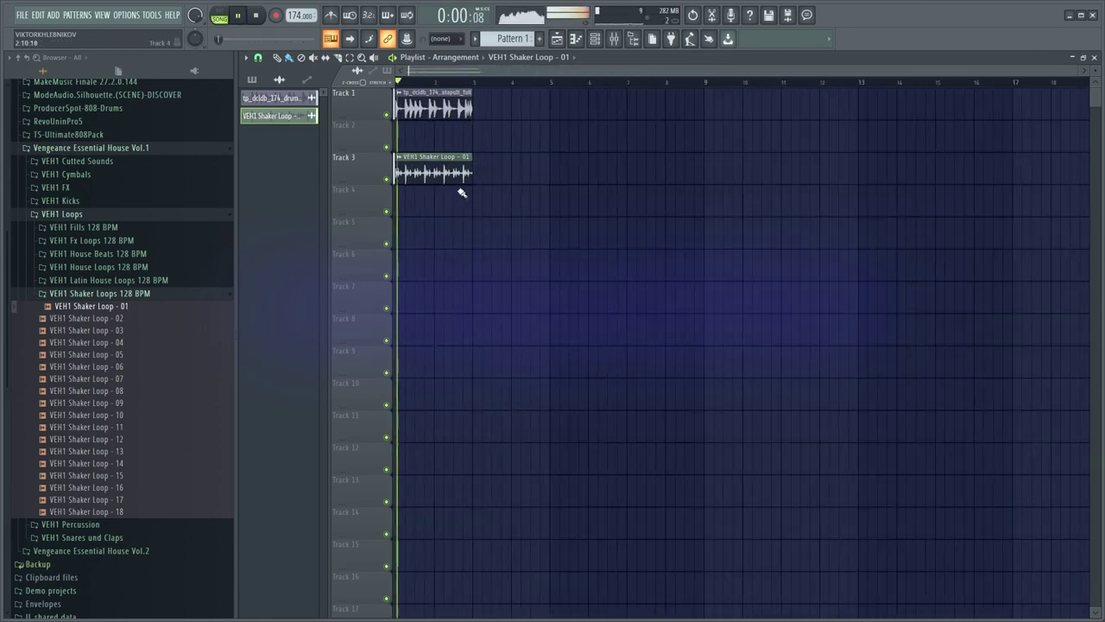
Set the shaker loop's channel volume to about 41% and route it to mixer insert 2
double_click(474, 172)
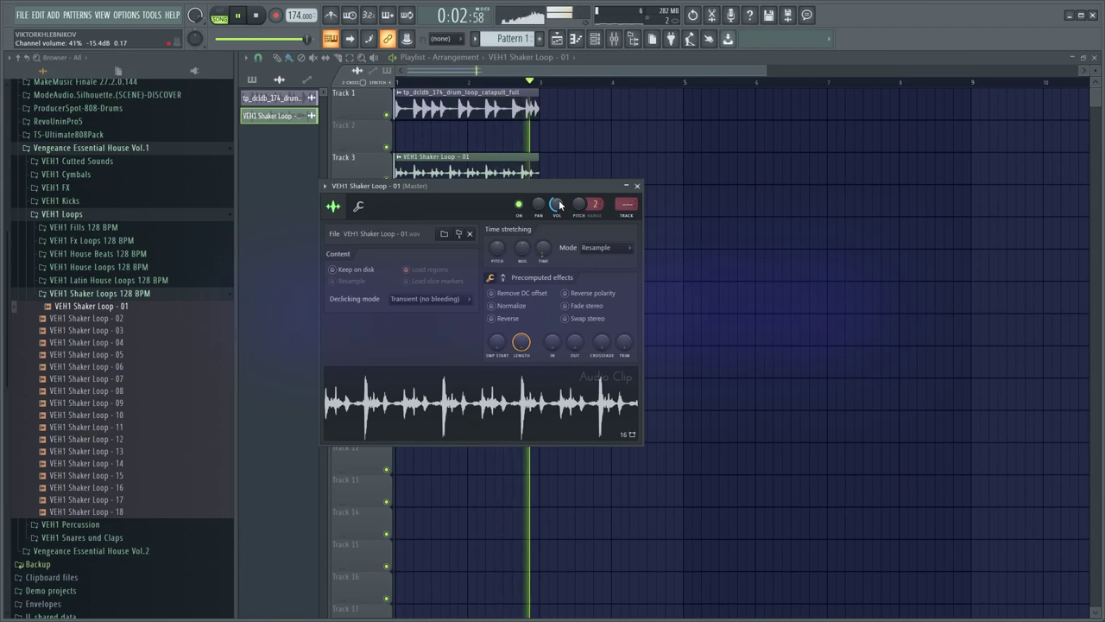
key(F9)
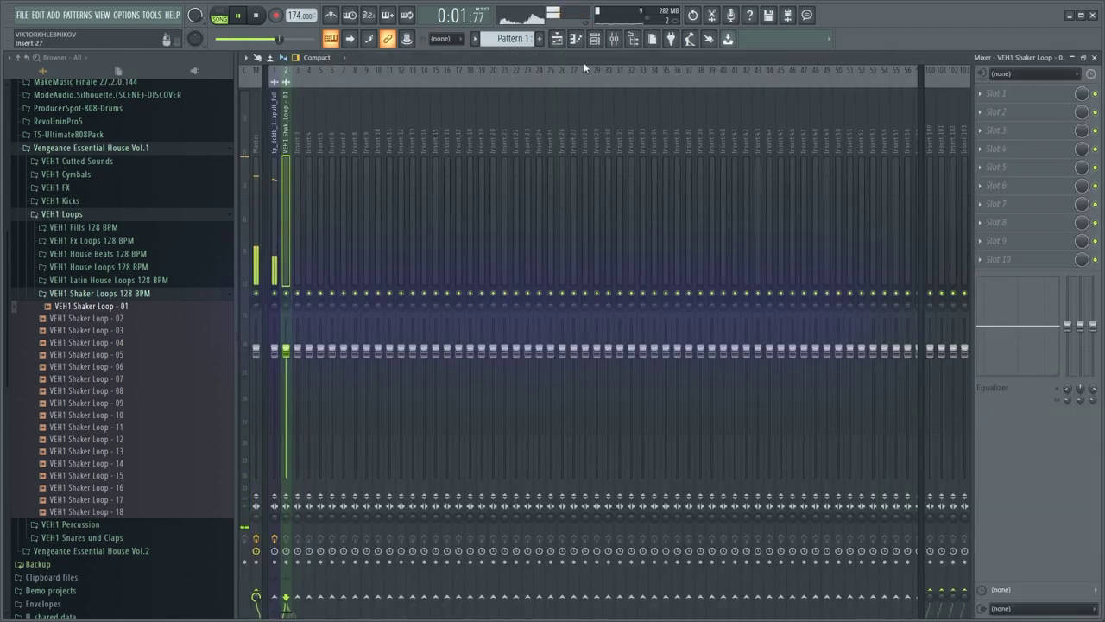
Load Fruity Parametric EQ 2 in the first effect slot of the shaker loop's insert
click(984, 96)
click(857, 287)
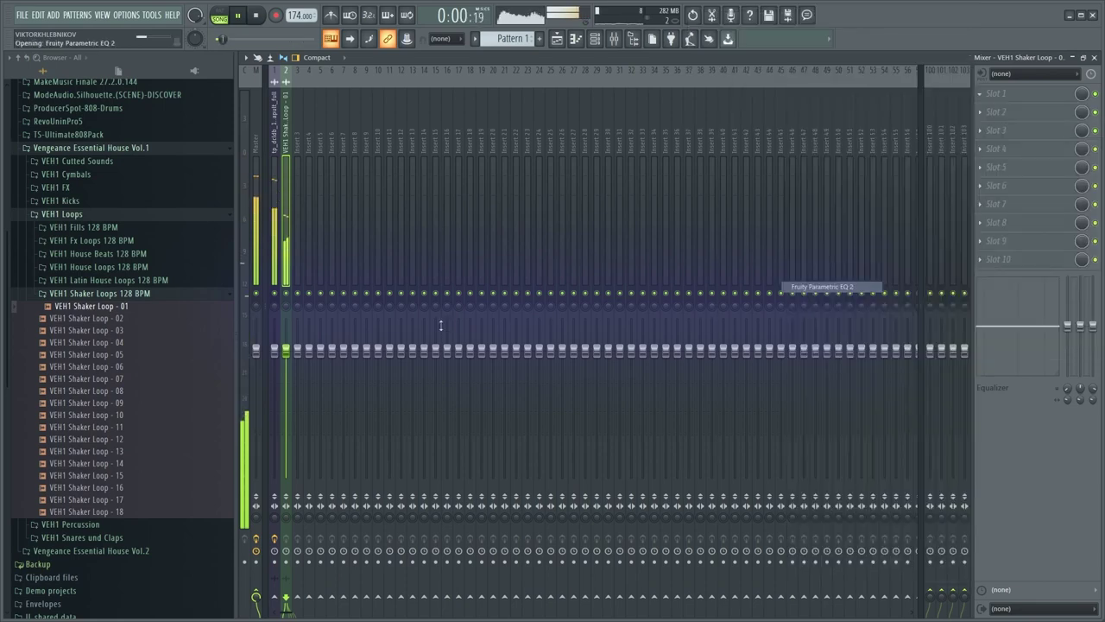
Cut the shaker loop's low frequencies with EQ band 1 as a high-pass and adjust mixer insert 2's stereo separation
drag(385, 298, 448, 365)
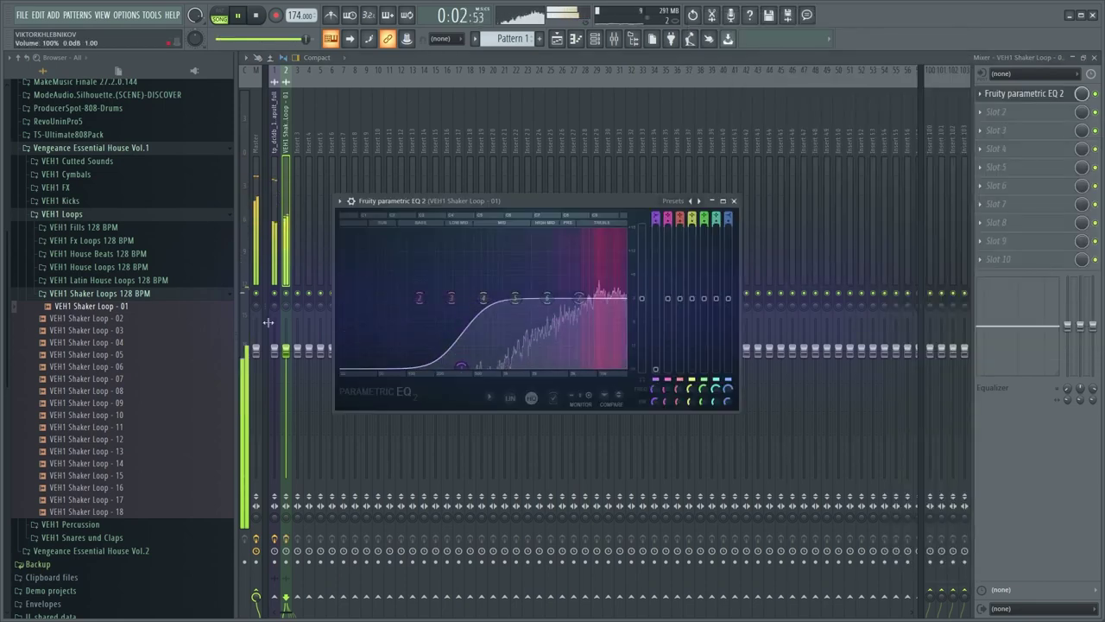
drag(285, 518, 285, 546)
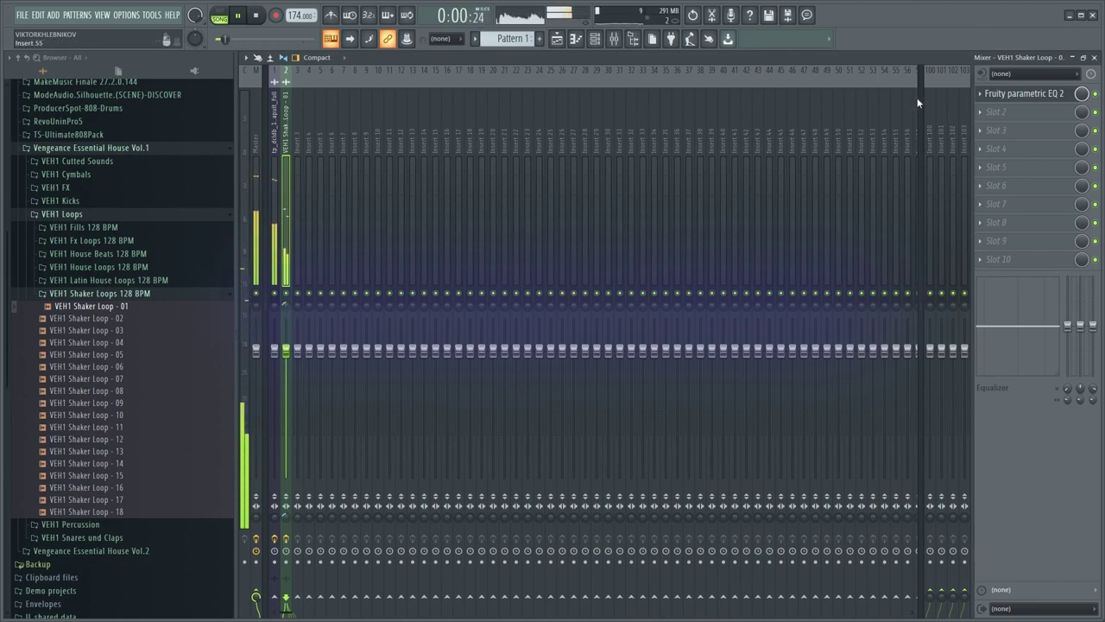
Attenuate the shaker's treble with EQ band 5 and set band 6 to a 2.3 dB boost at 2005 Hz with 24% bandwidth
click(1043, 97)
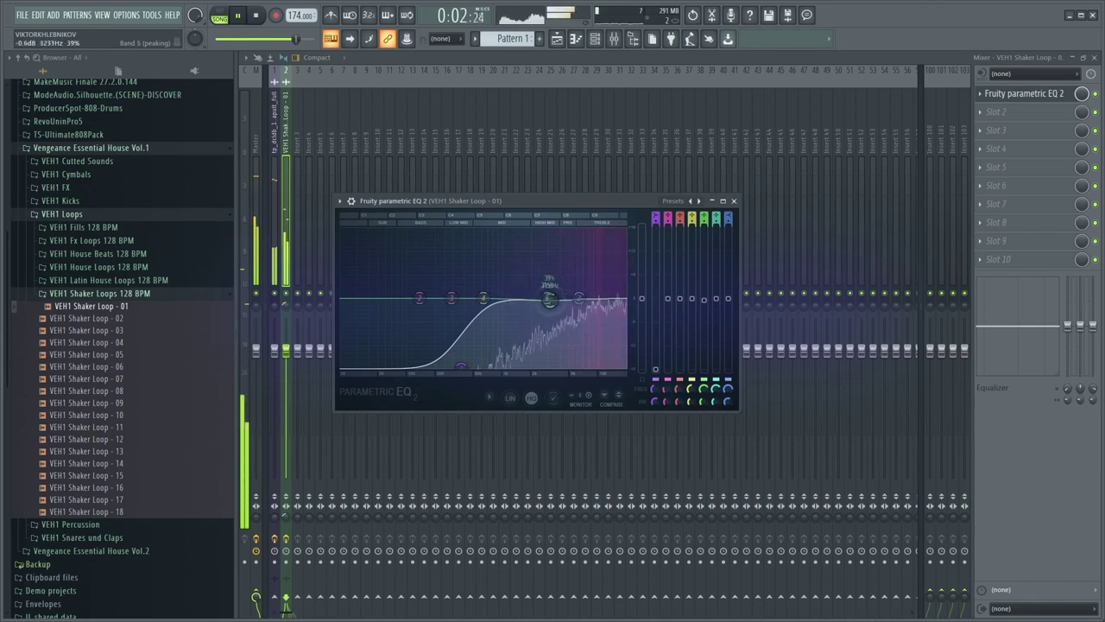
drag(549, 299, 599, 308)
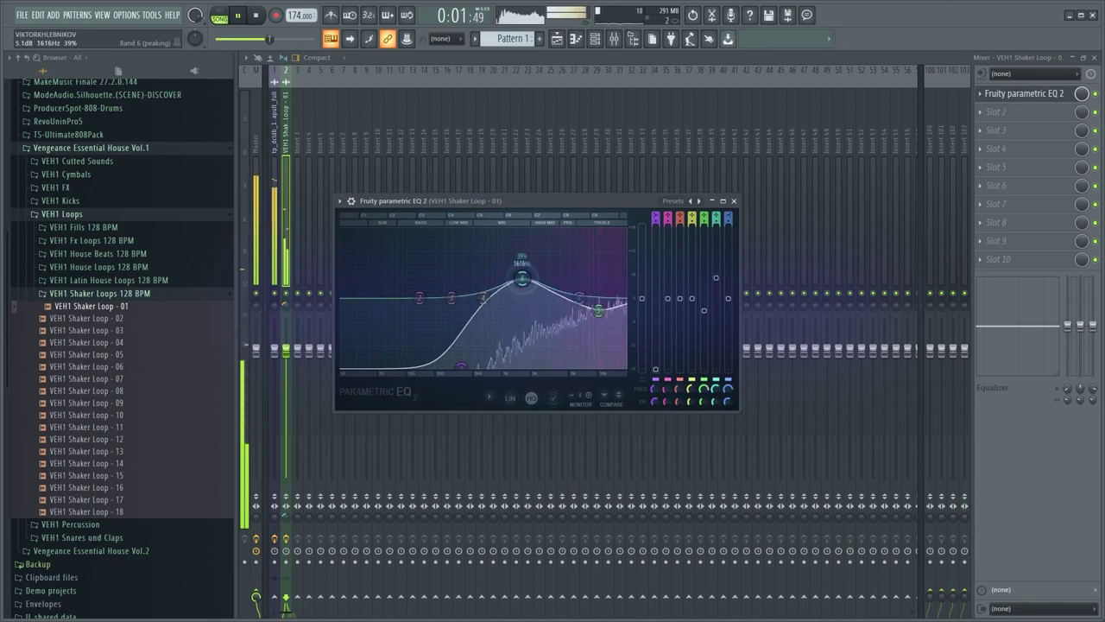
drag(528, 284, 527, 285)
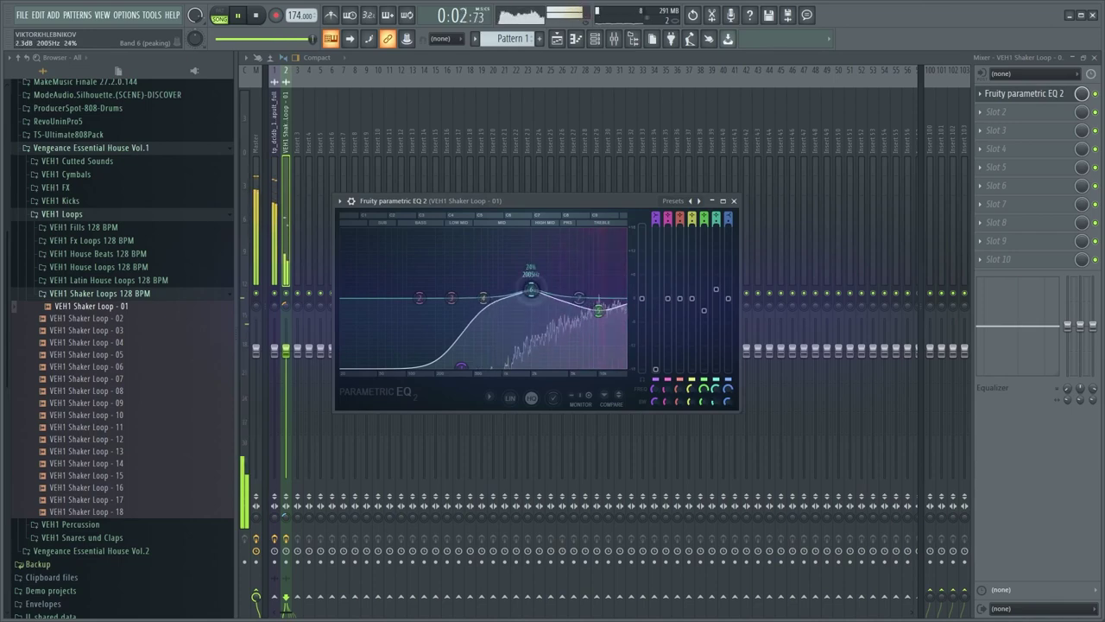
drag(298, 174, 286, 257)
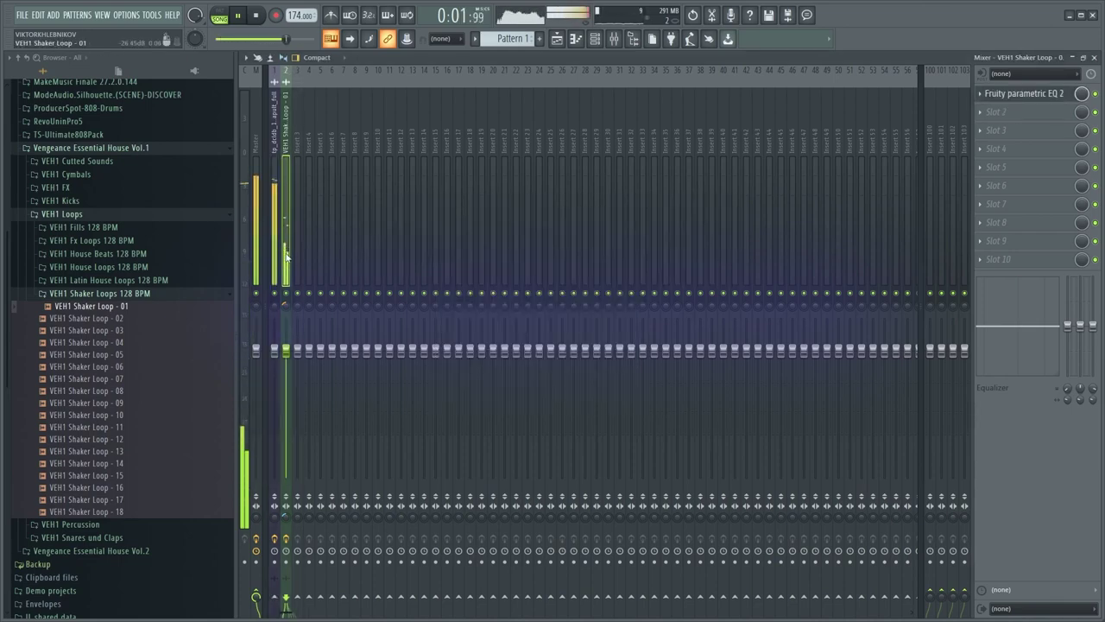
key(s)
key(s)
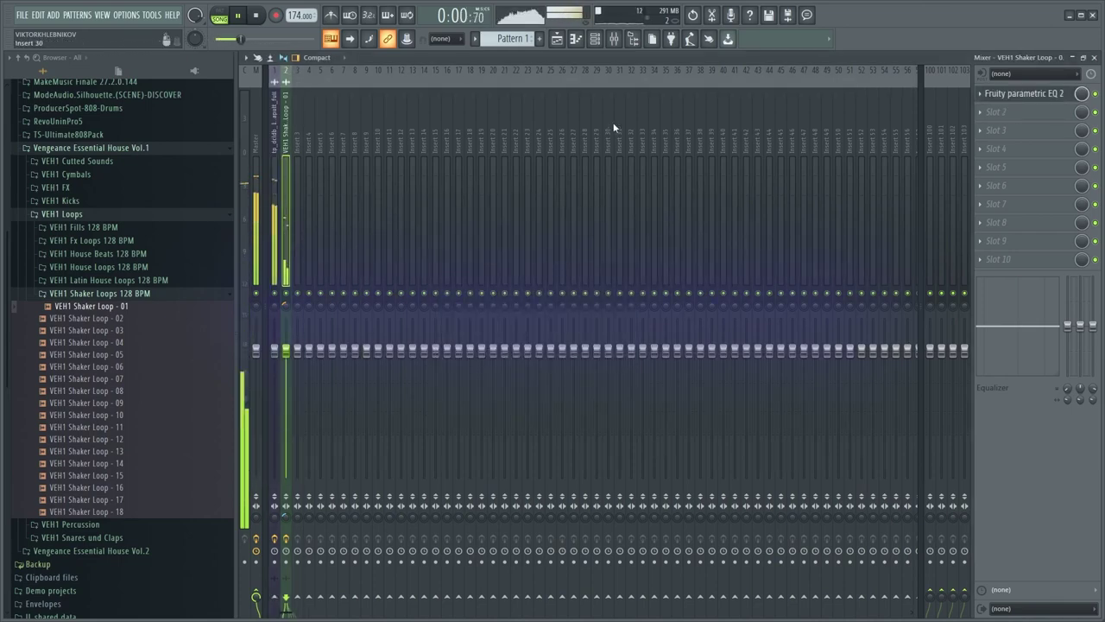
Browse the Vengeance Essential House Vol.1 snare, Latin house loop and VEH1 Fills 128 BPM folders for a fill sample
click(574, 39)
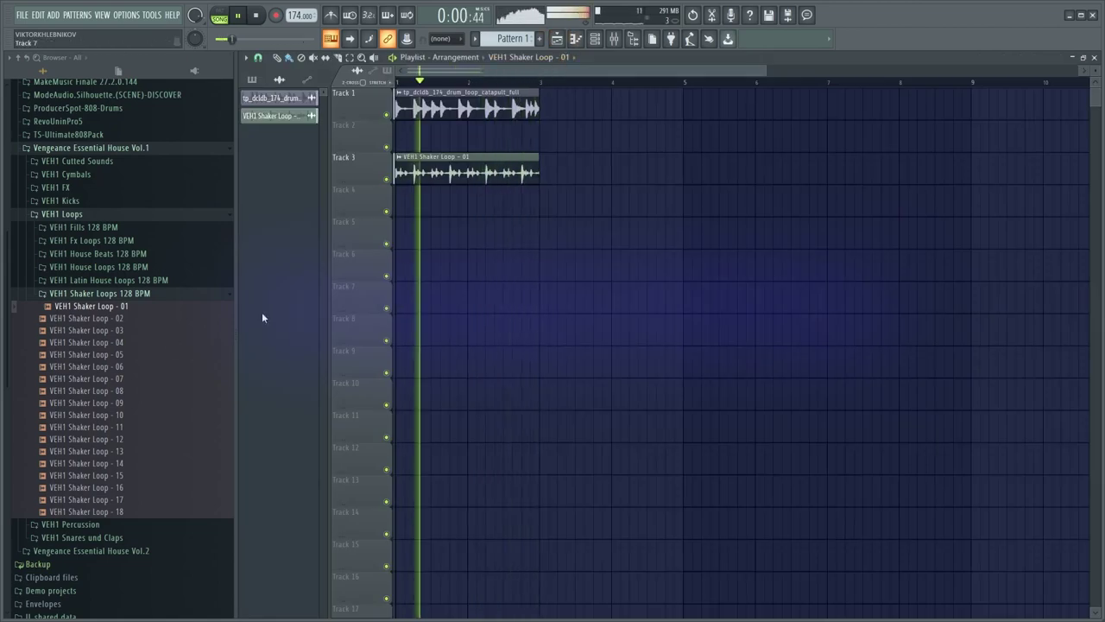
click(115, 216)
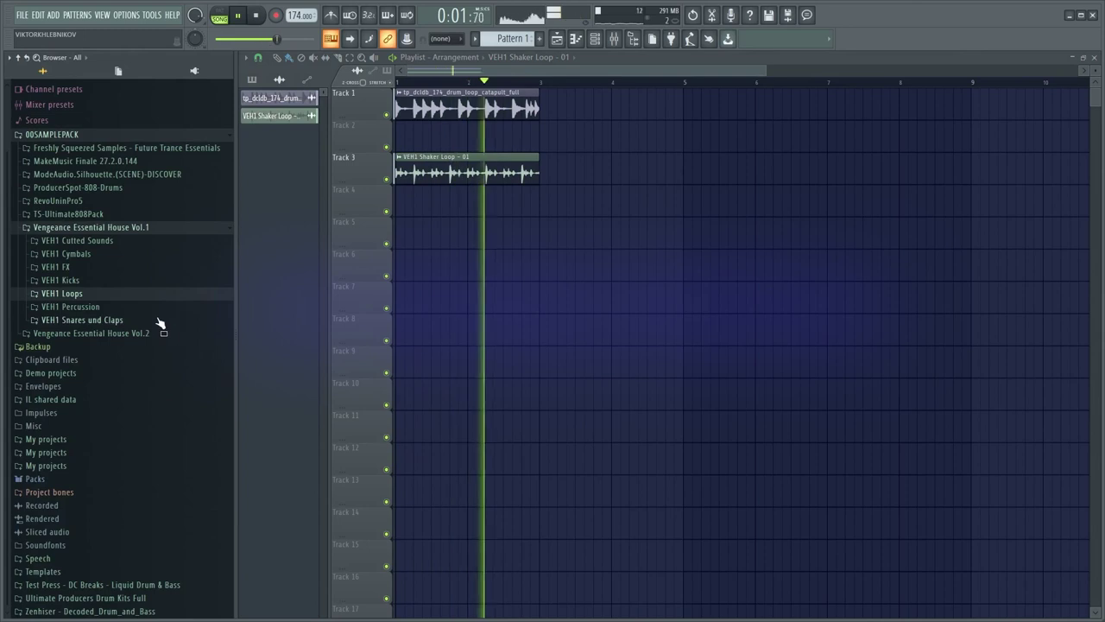
click(153, 319)
key(space)
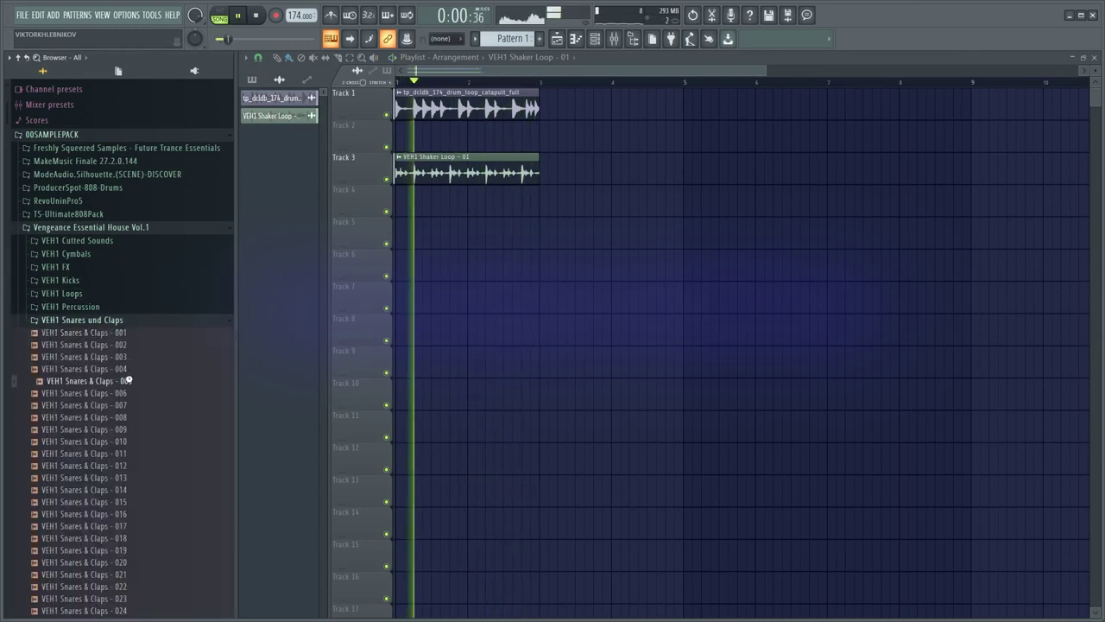
click(128, 319)
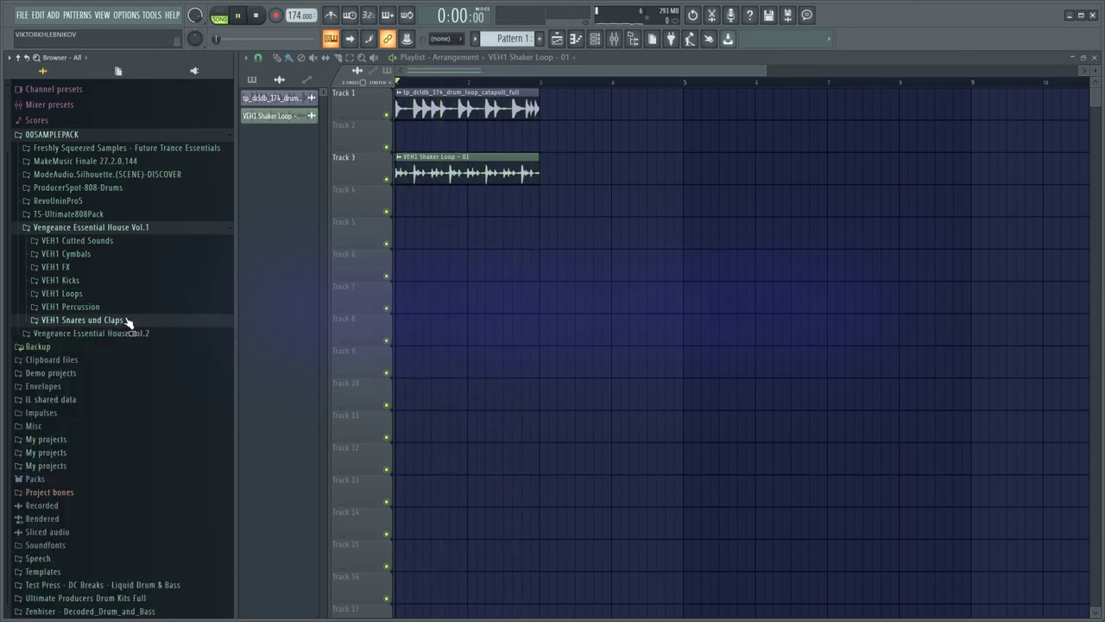
key(space)
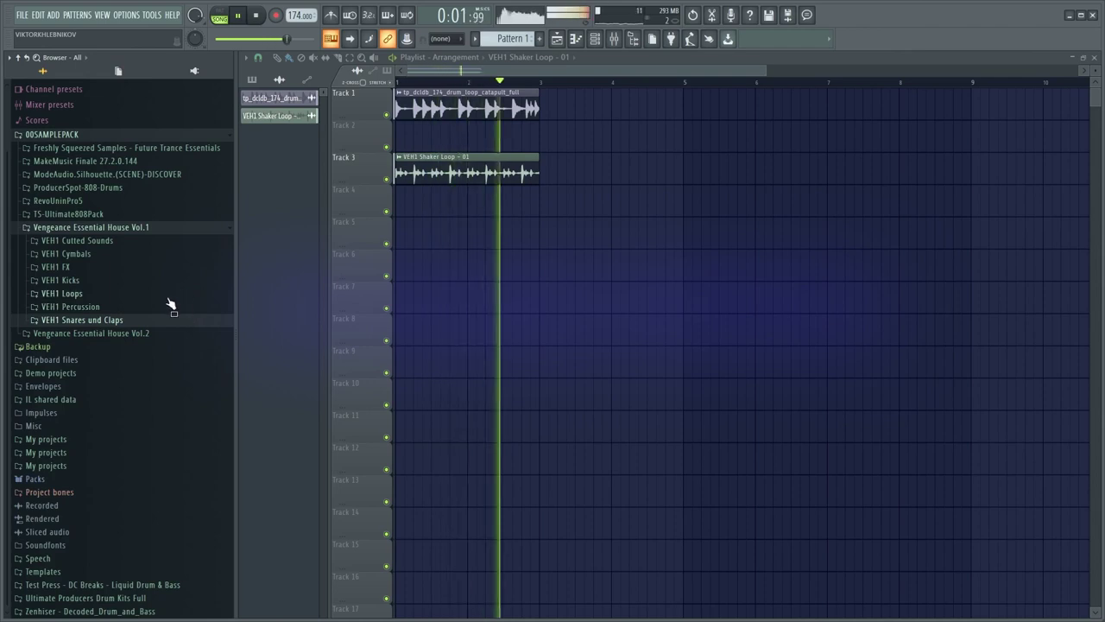
click(183, 295)
click(164, 359)
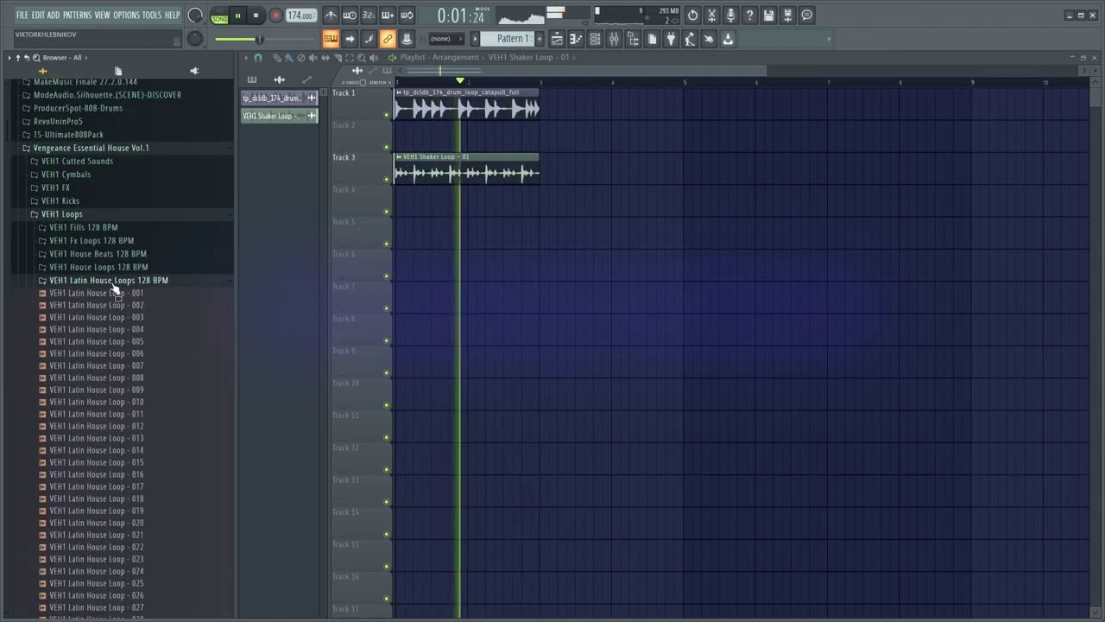
click(108, 280)
click(103, 227)
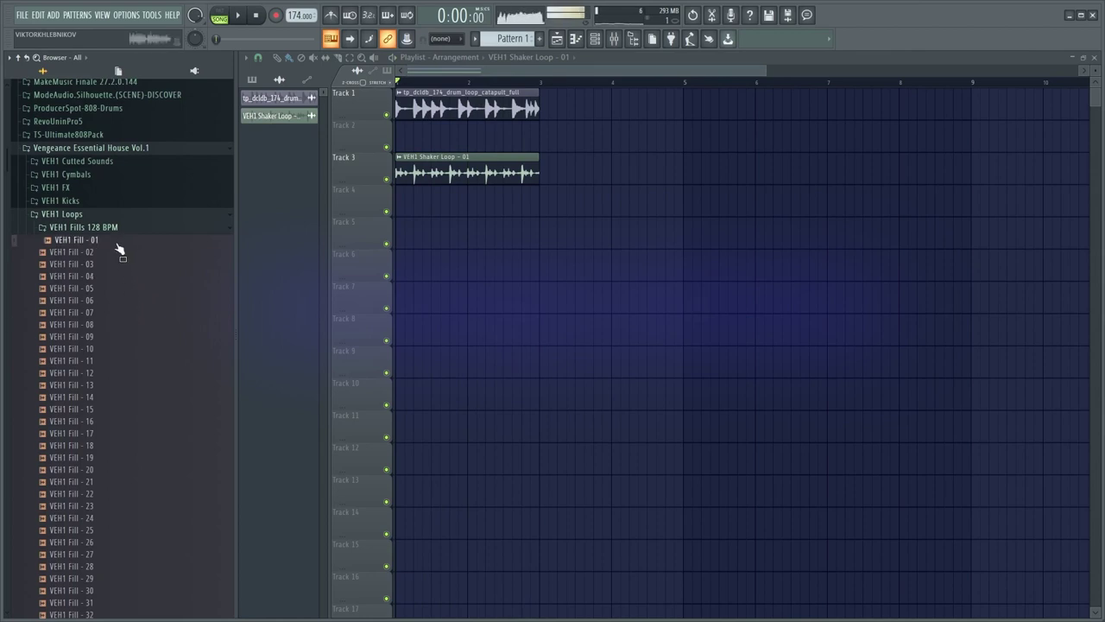
Place VEH1 Fill - 01 at the start of track 4 and stretch it to two bars, matching the drum loop's end
drag(523, 216, 104, 216)
scroll(536, 212, up, 4)
scroll(697, 205, down, 2)
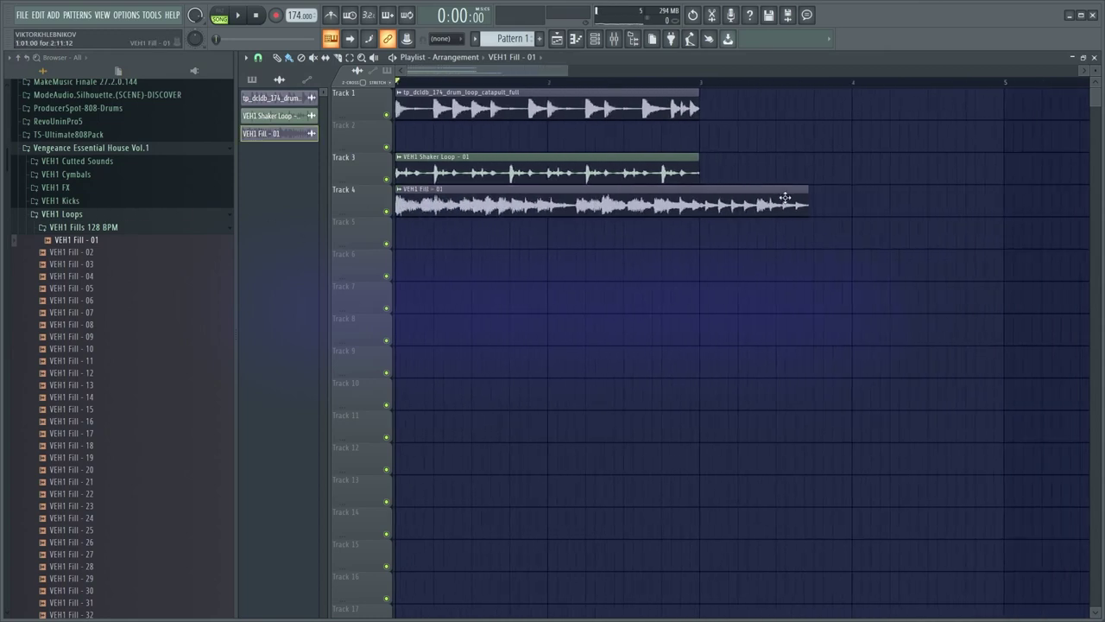
scroll(705, 222, up, 5)
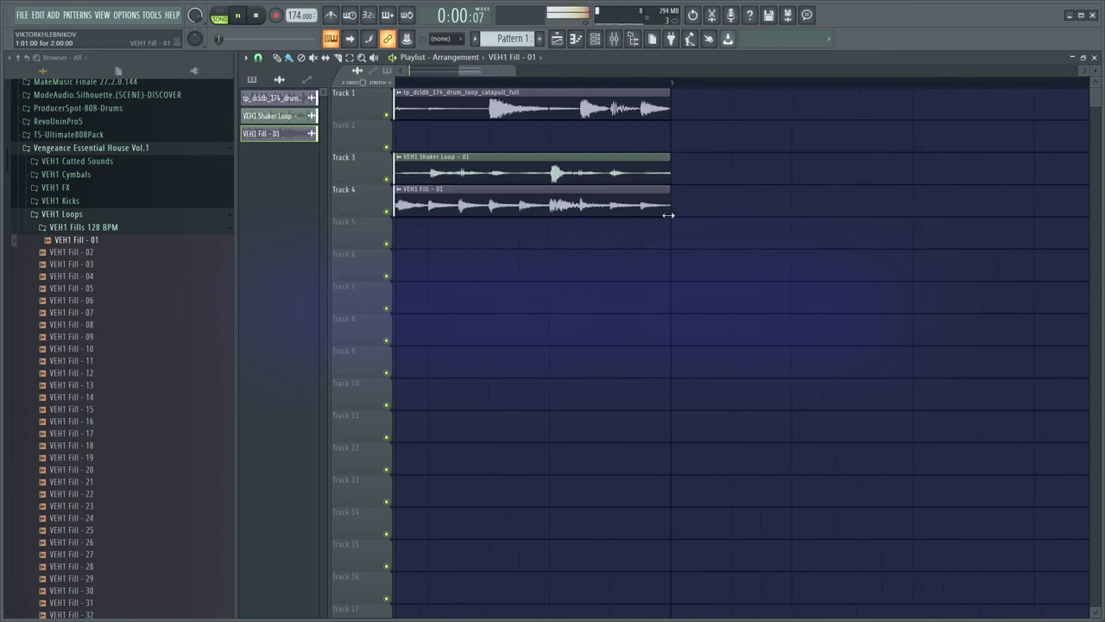
scroll(669, 215, down, 5)
Play the song and lower the channel volume of VEH1 Fill - 01
key(space)
double_click(441, 211)
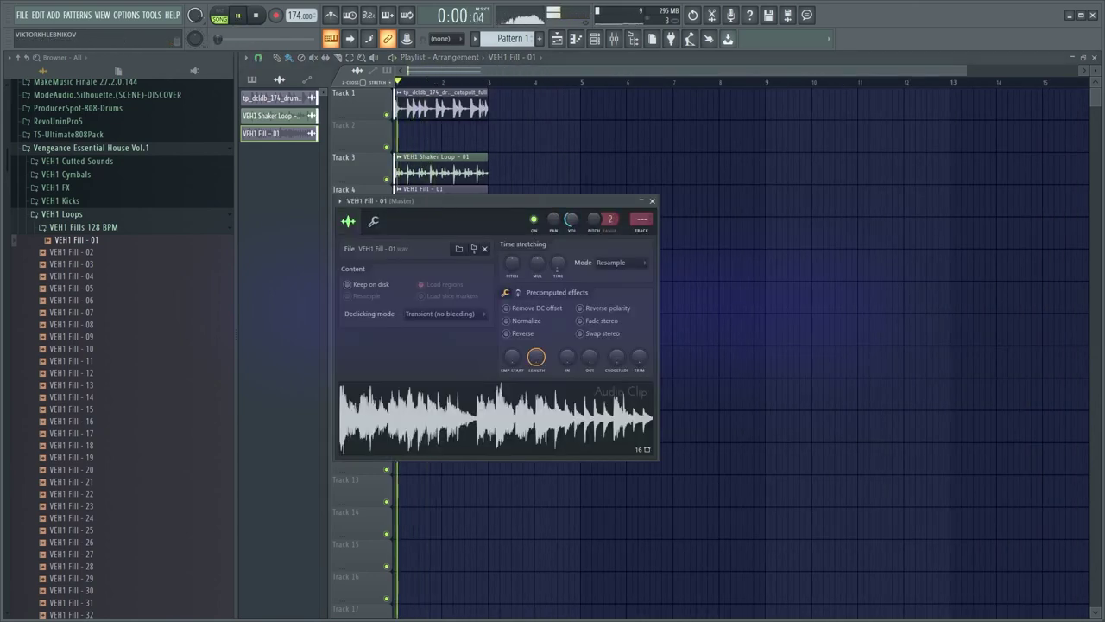
click(651, 201)
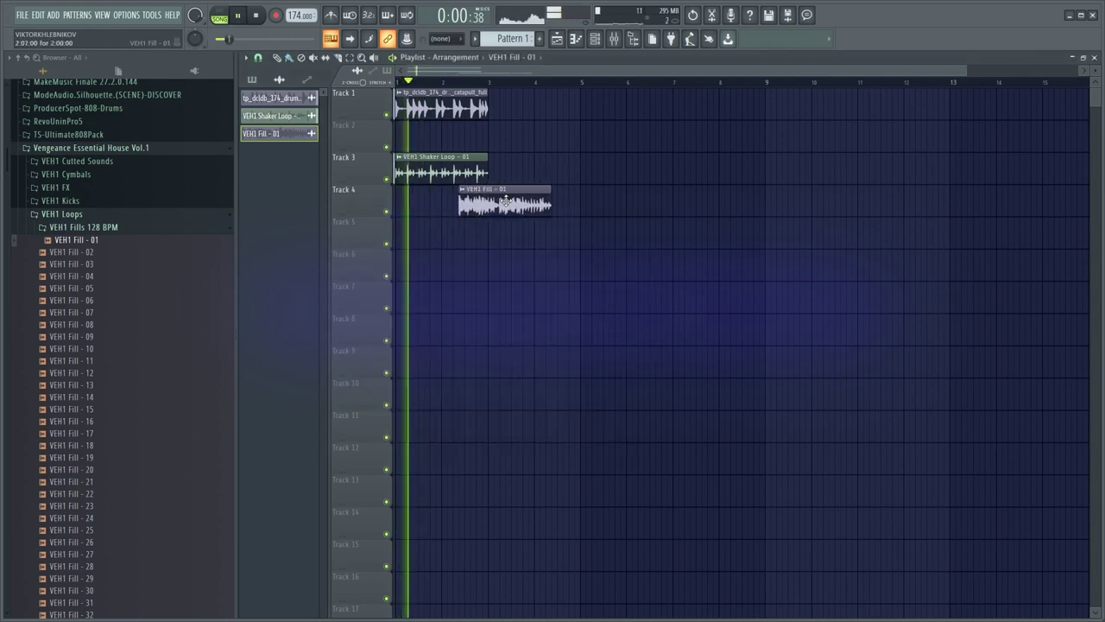
Try the fill clip at bar 2 and at bar 5 on track 4
mouse_move(506, 202)
mouse_down()
mouse_move(492, 204)
mouse_move(511, 204)
mouse_up()
key(space)
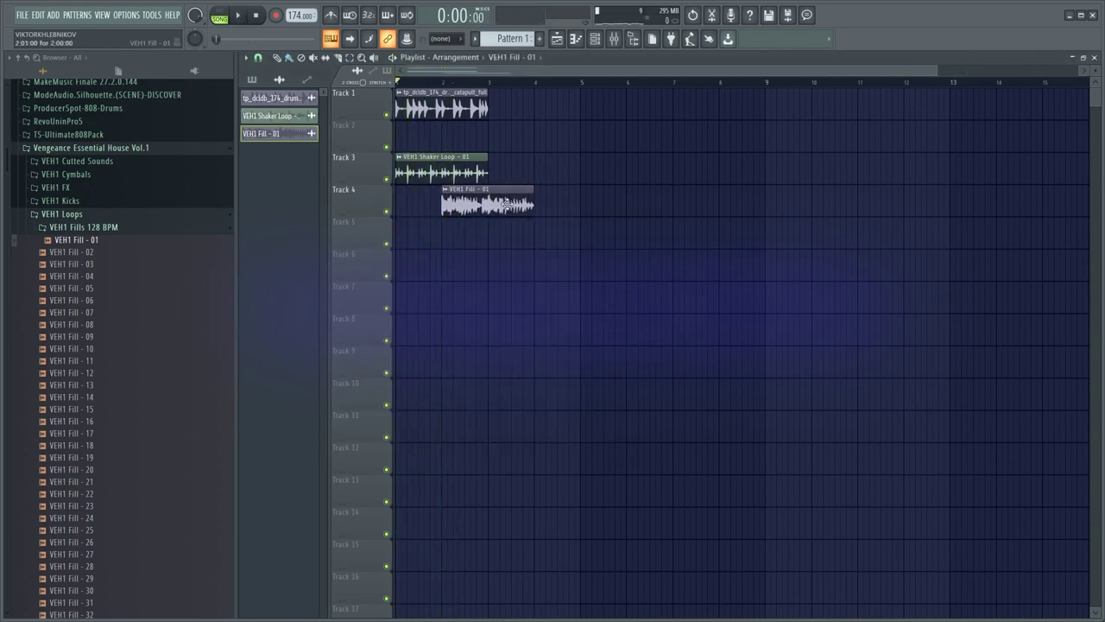
double_click(508, 204)
right_click(541, 175)
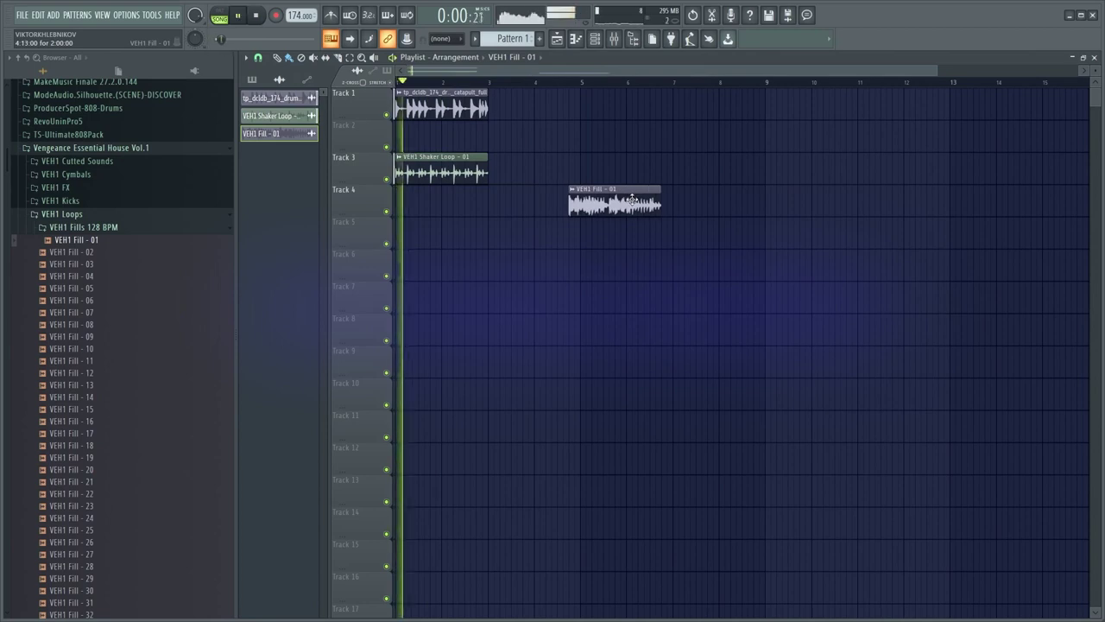
drag(633, 200, 646, 198)
Duplicate the drum and shaker loop clips into bars 3 and 4, and move the fill clip to start at bar 4
drag(503, 215, 371, 78)
key(ctrl+b)
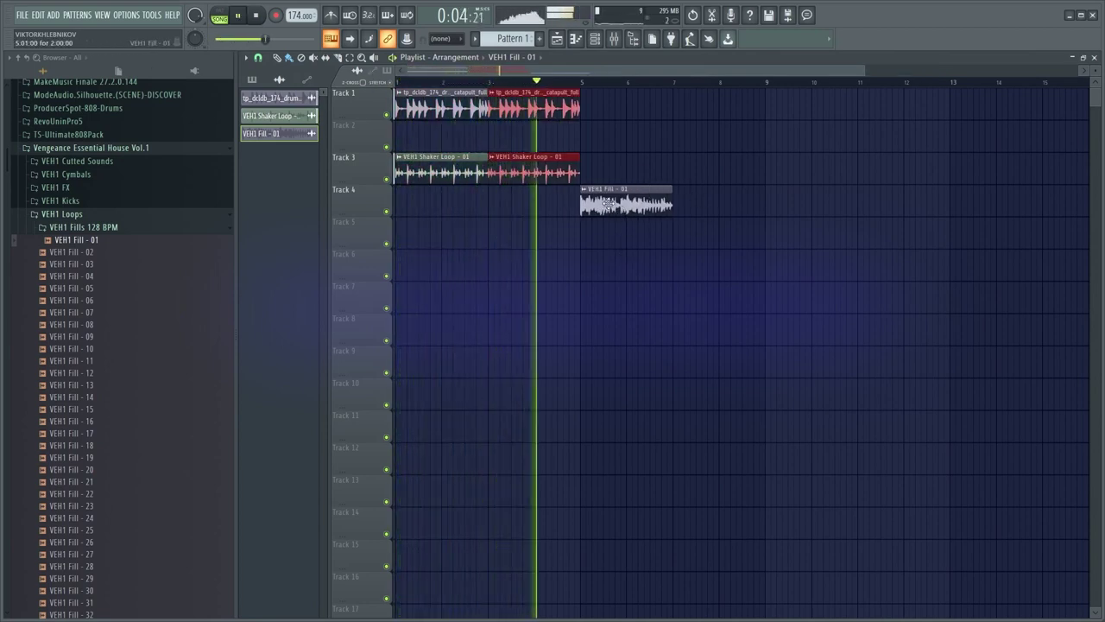
drag(608, 203, 563, 204)
Select bar 4 as the playback loop range and try shortening the fill clip to one bar
key(space)
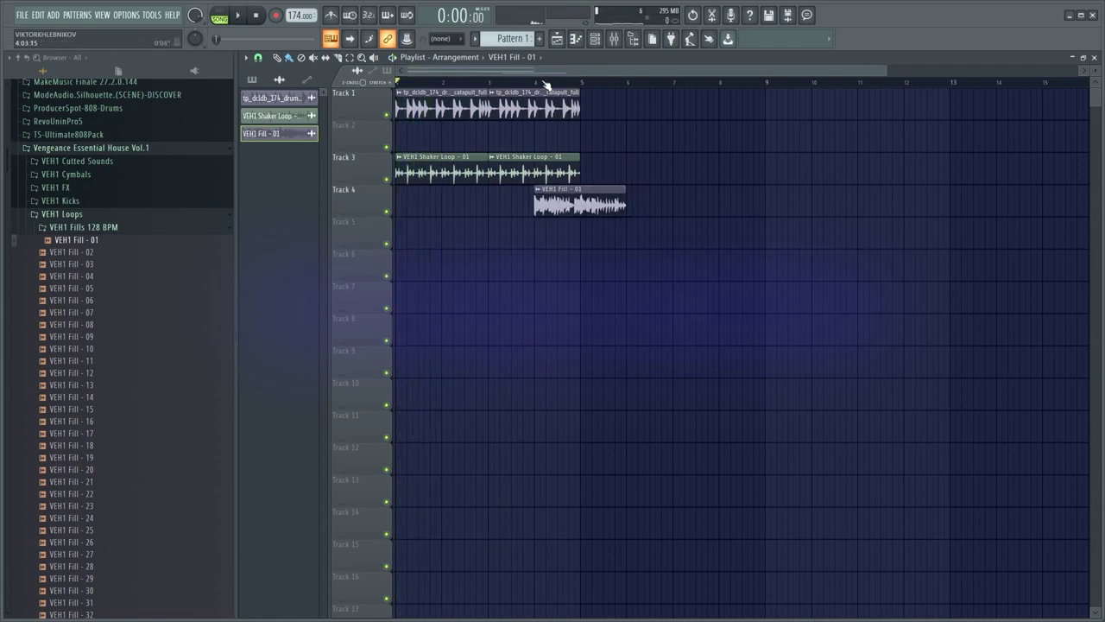
click(635, 141)
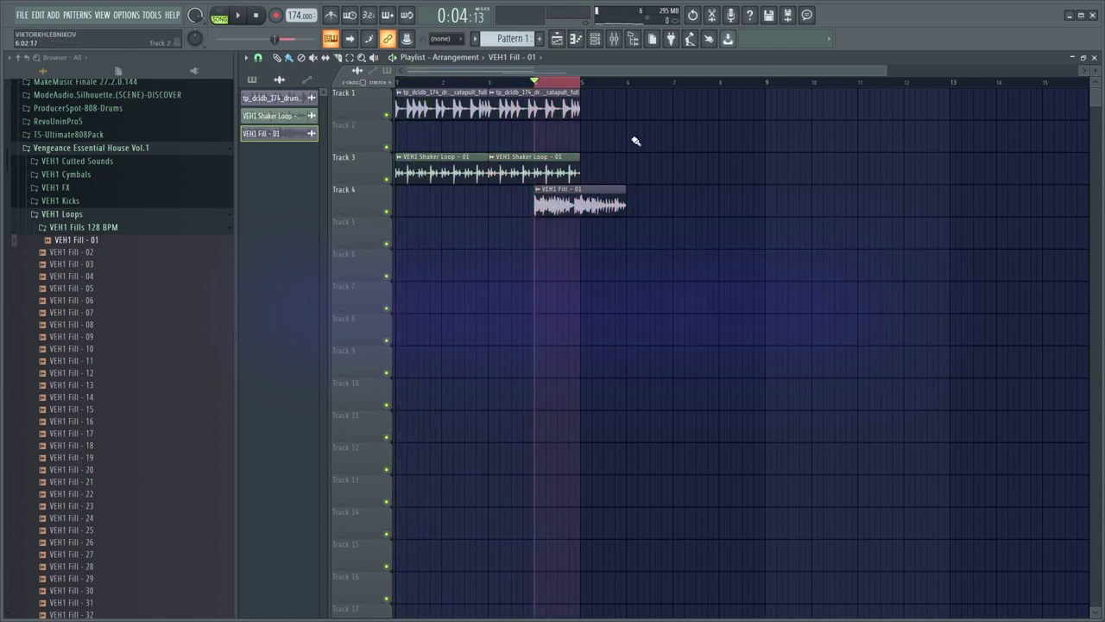
drag(622, 205, 578, 212)
key(space)
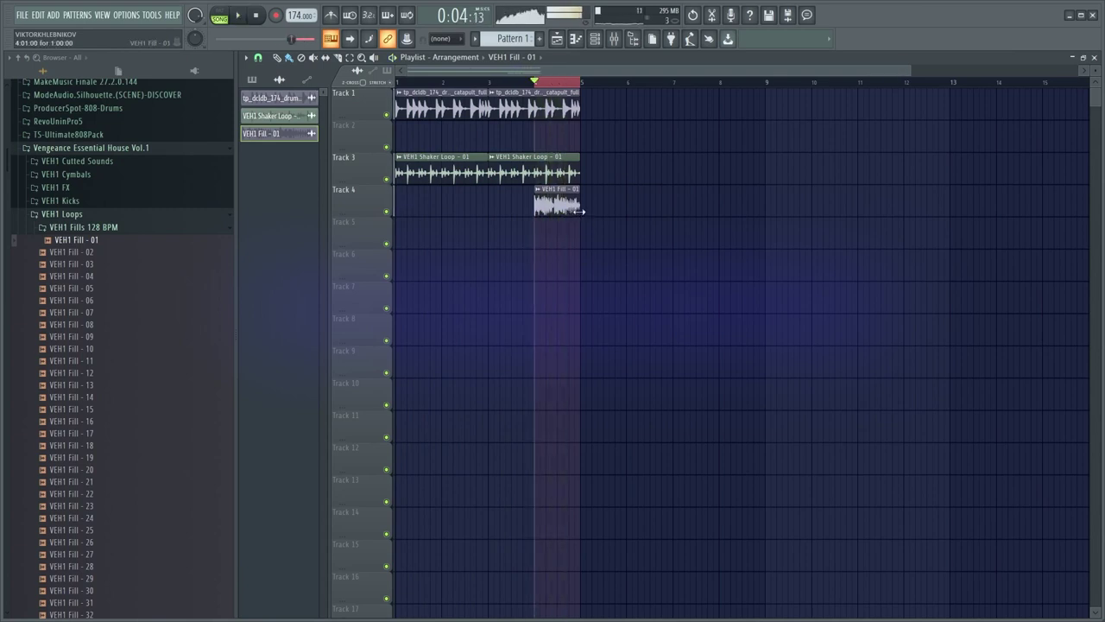
mouse_move(580, 208)
mouse_down()
mouse_move(627, 210)
mouse_move(598, 221)
mouse_up()
Try raising the fill's channel pitch to +146 cents during playback and reset the pitch to its default
key(space)
double_click(582, 206)
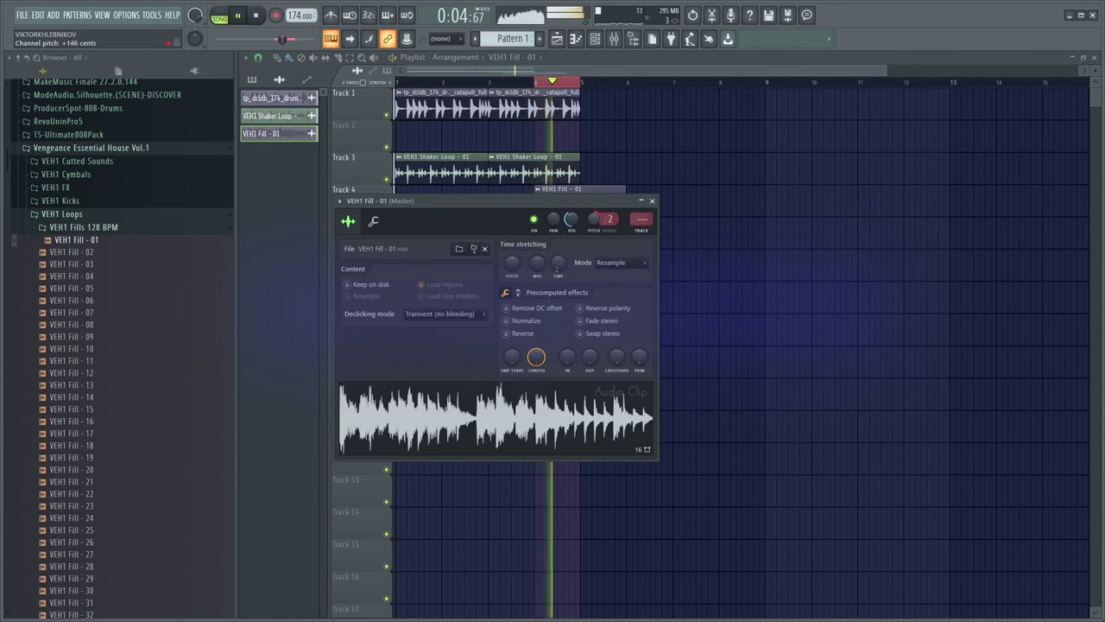
right_click(596, 224)
click(610, 230)
click(652, 201)
key(space)
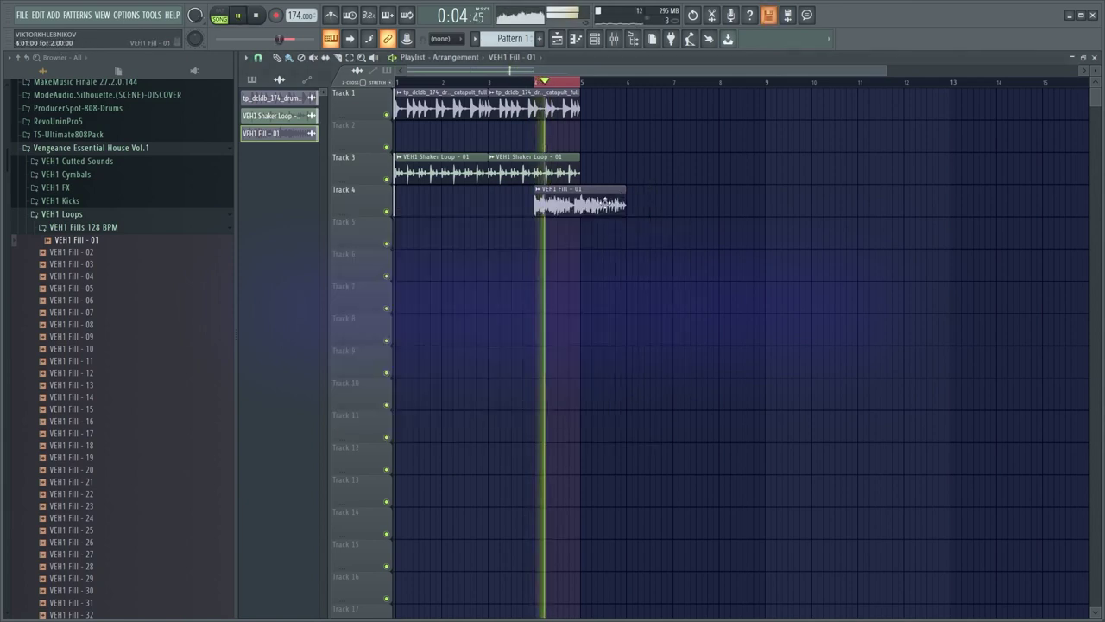
Set the channel volume of VEH1 Fill - 01 to 35% and check it in bar 4 playback
key(space)
double_click(596, 207)
key(space)
key(space)
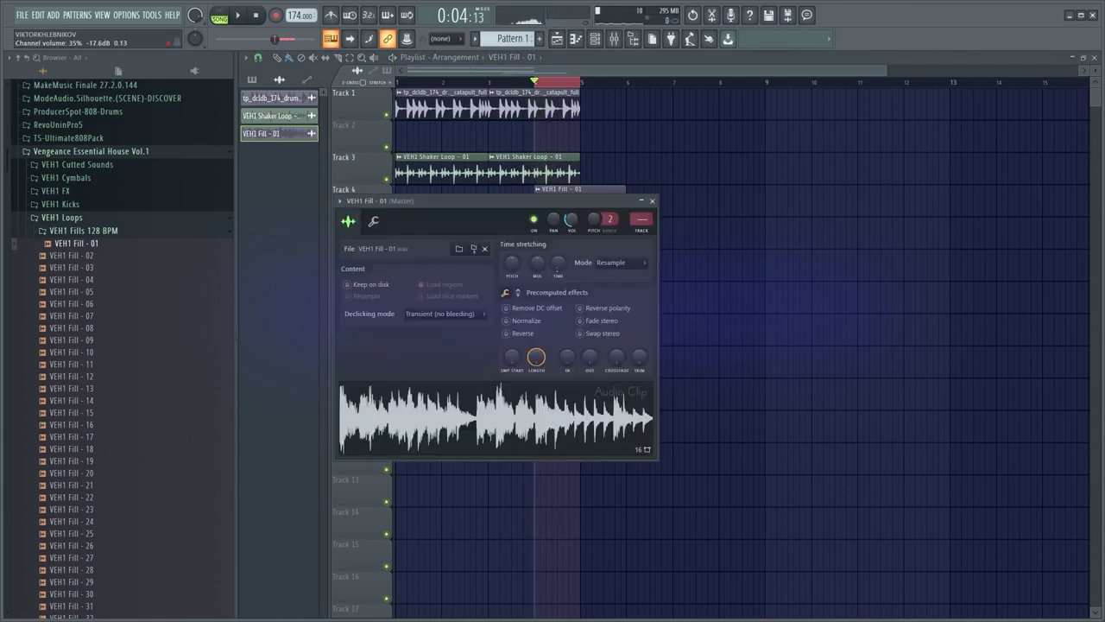
key(space)
key(space)
click(652, 201)
key(space)
key(space)
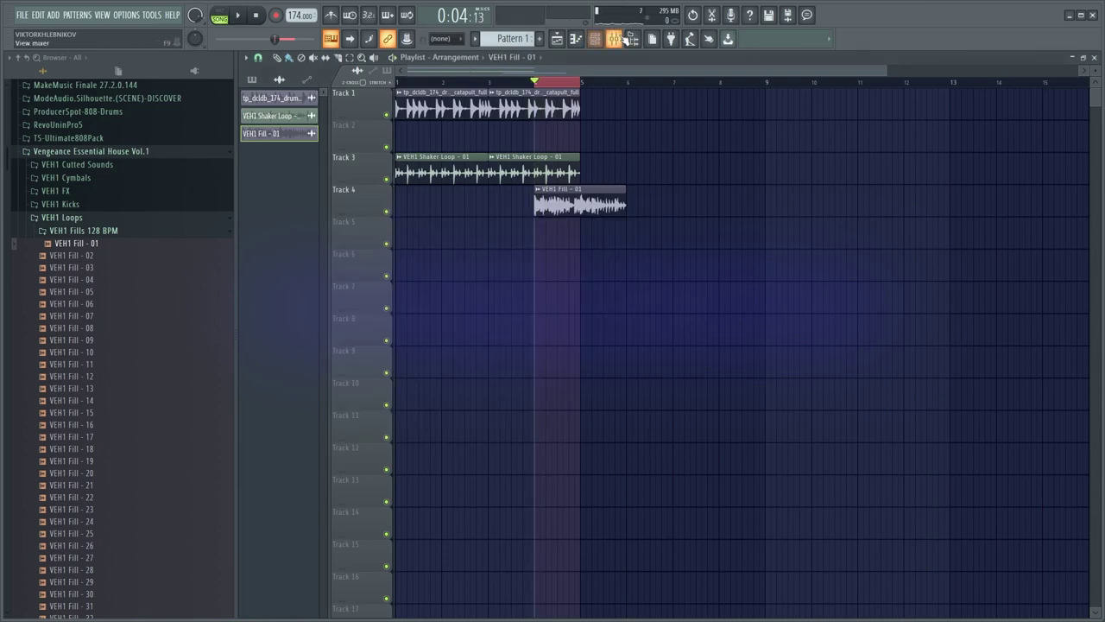
Route the VEH1 Fill - 01 channel to mixer insert 3
click(622, 39)
click(595, 38)
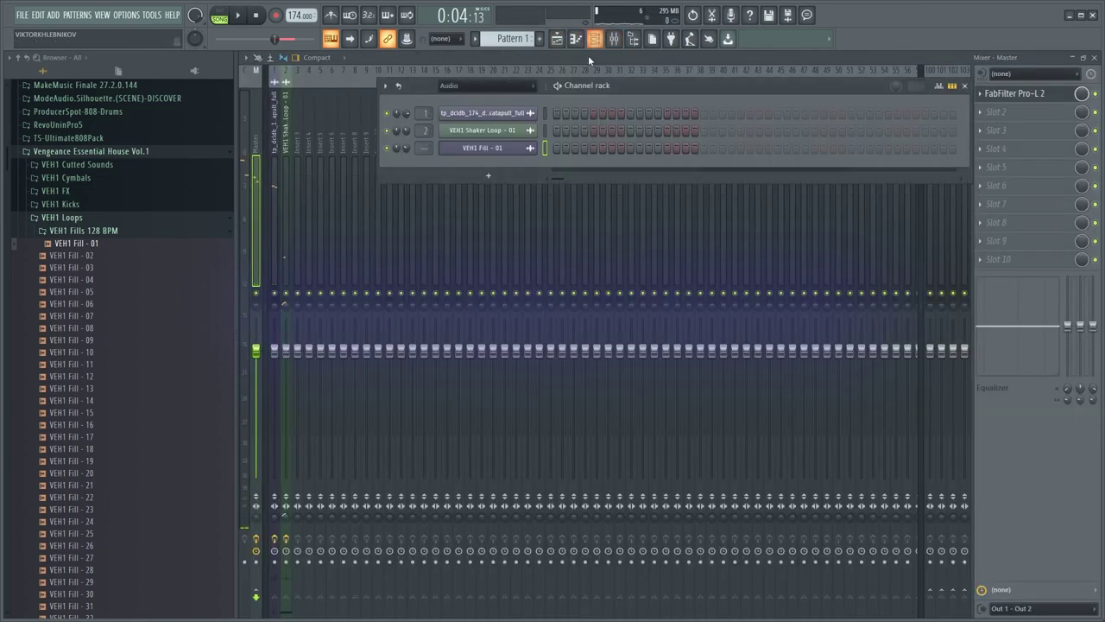
key(ctrl+l)
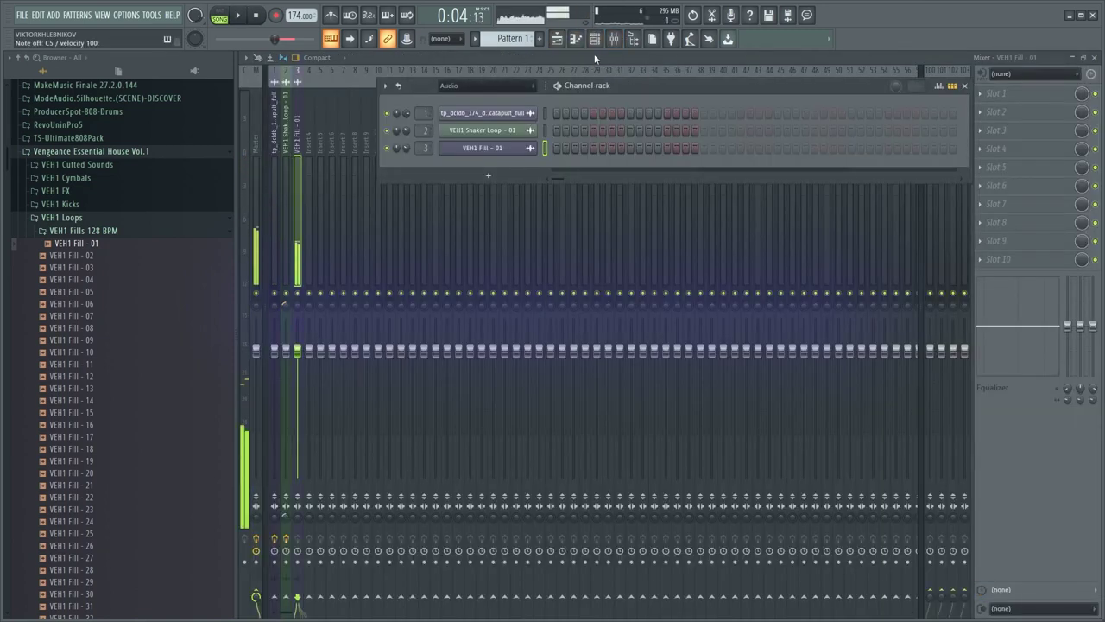
Load Fruity Delay 3 in the first effect slot of the fill's insert and set its delay time to 2:0
click(1023, 96)
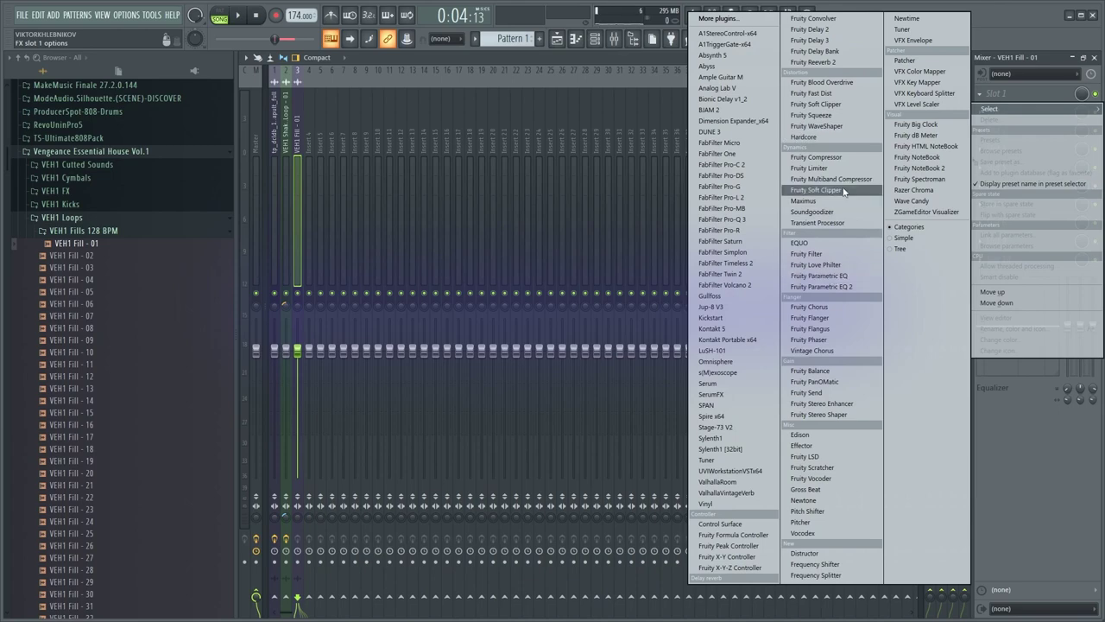
click(853, 40)
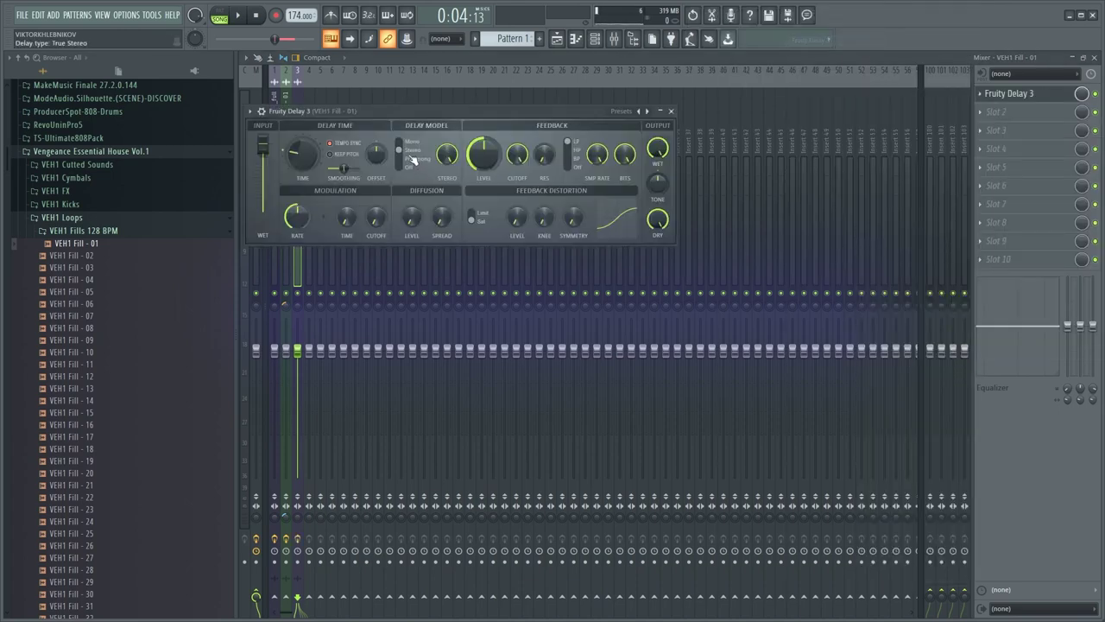
drag(330, 111, 399, 110)
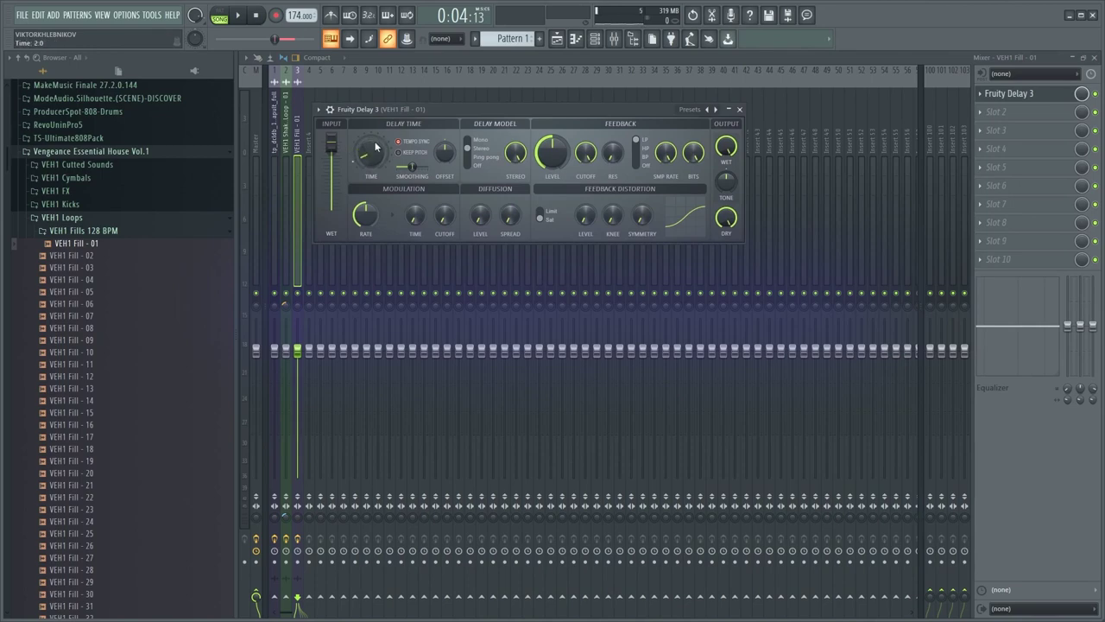
Switch the fill's delay model to Ping Pong and raise its feedback level while auditioning bar 4
key(space)
key(space)
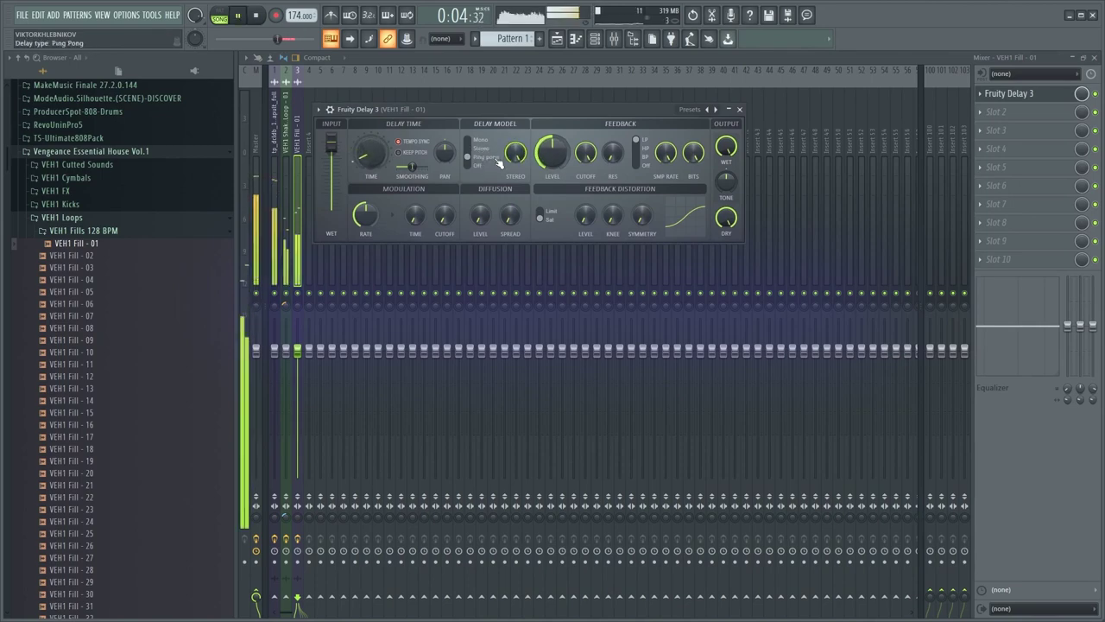
key(space)
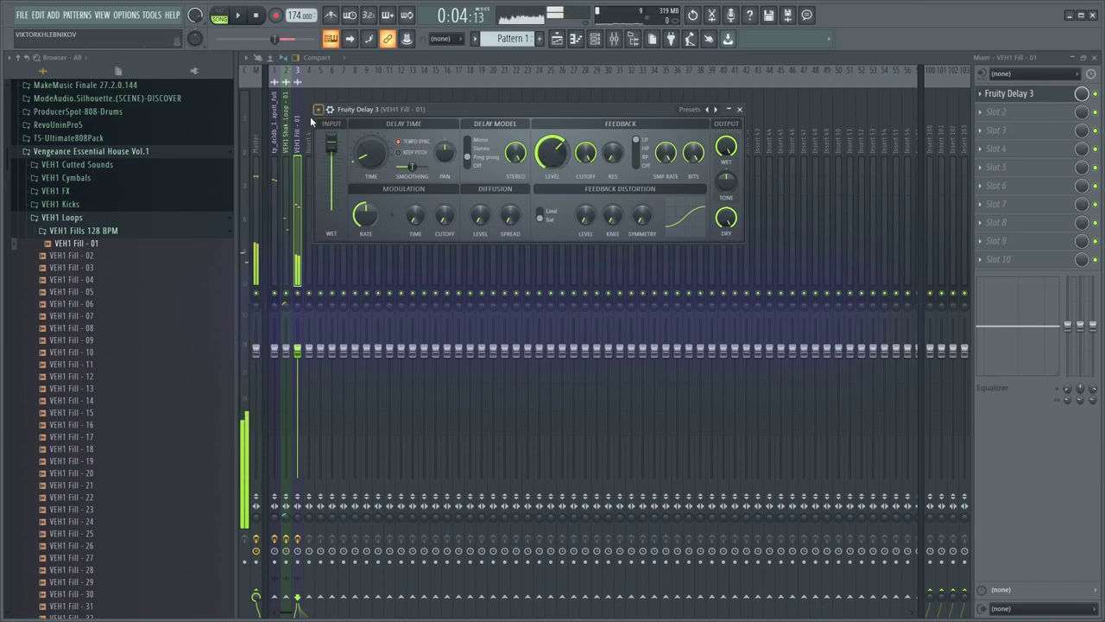
Create an automation clip for the Fruity Delay 3 mix level and fit its rising ramp to bar 4
key(Escape)
right_click(1082, 97)
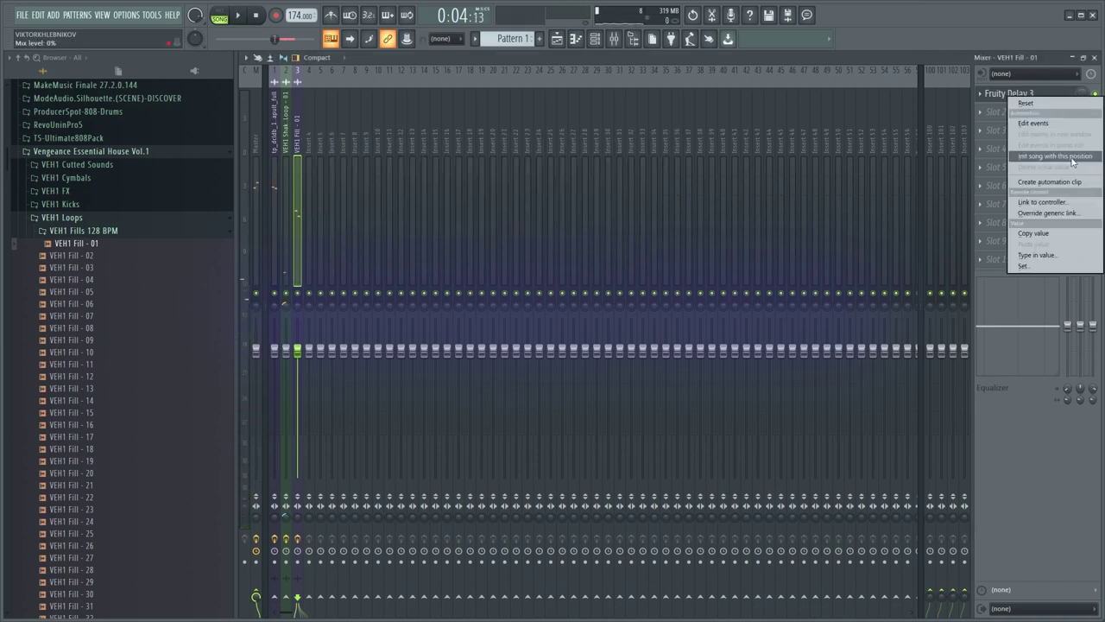
click(1066, 181)
click(558, 38)
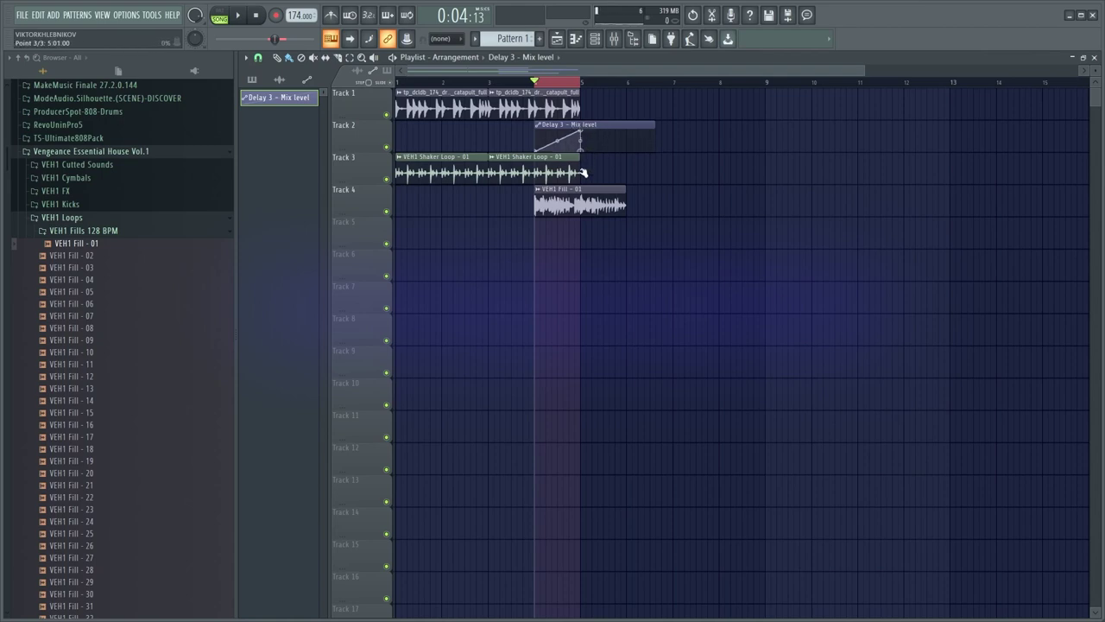
click(563, 85)
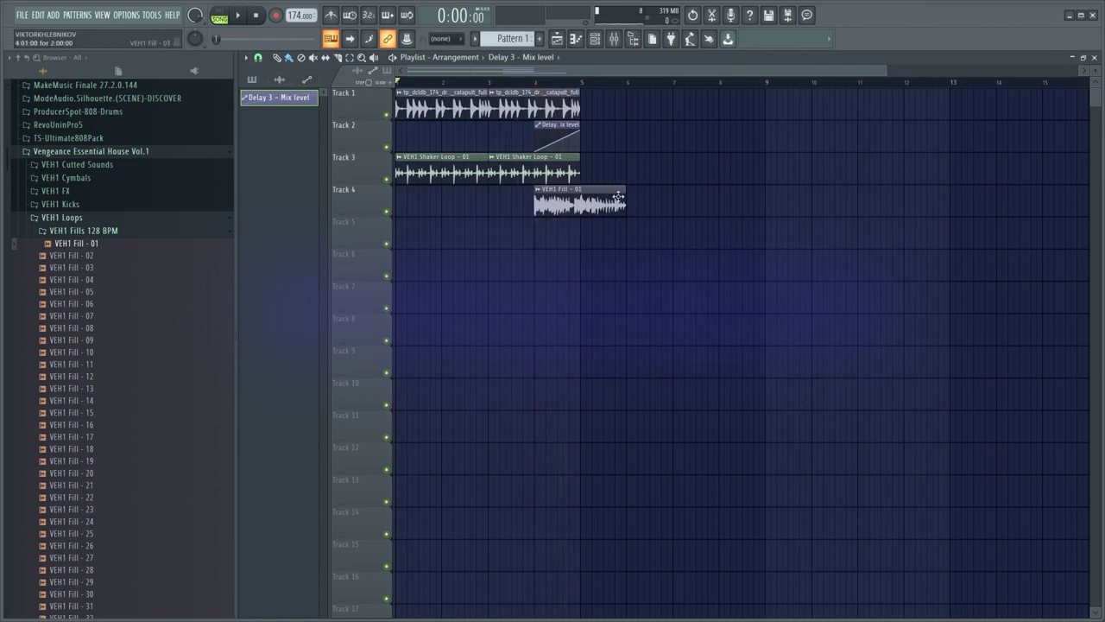
Shorten the VEH1 Fill - 01 clip to end at bar 5 and replay the beat from the start
key(space)
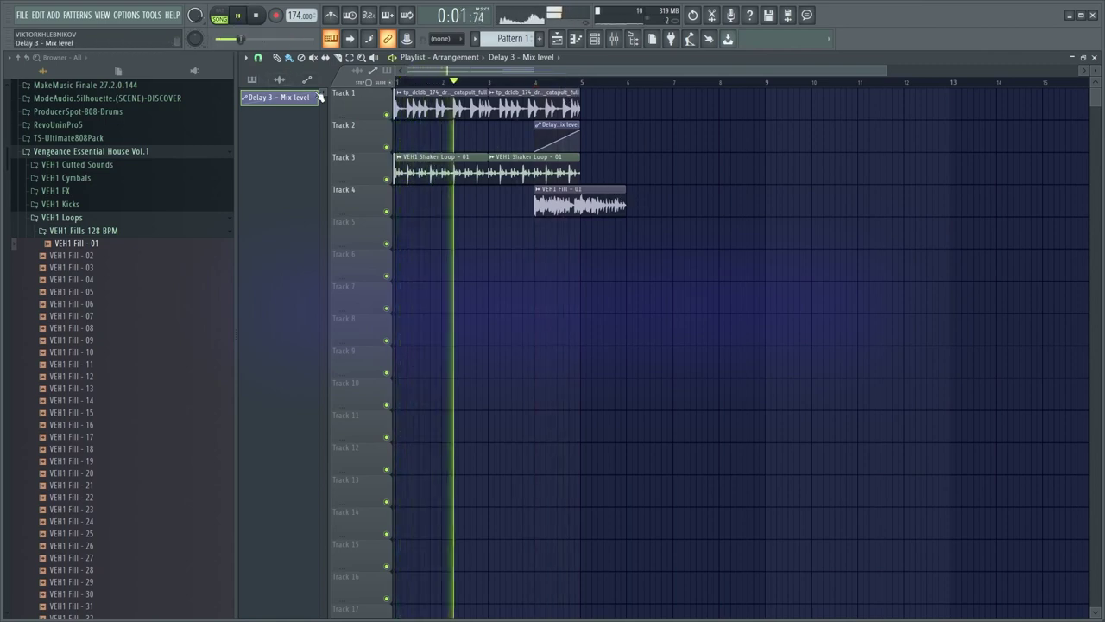
drag(625, 205, 578, 206)
key(space)
key(space)
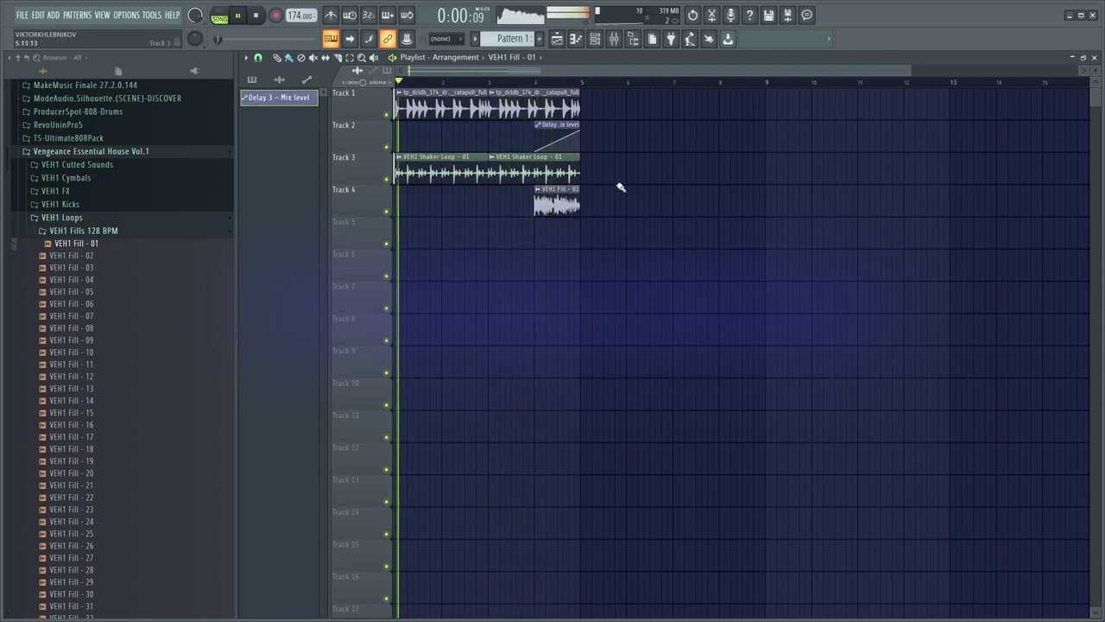
Readjust the channel volume of VEH1 Fill - 01 while the beat plays
double_click(575, 192)
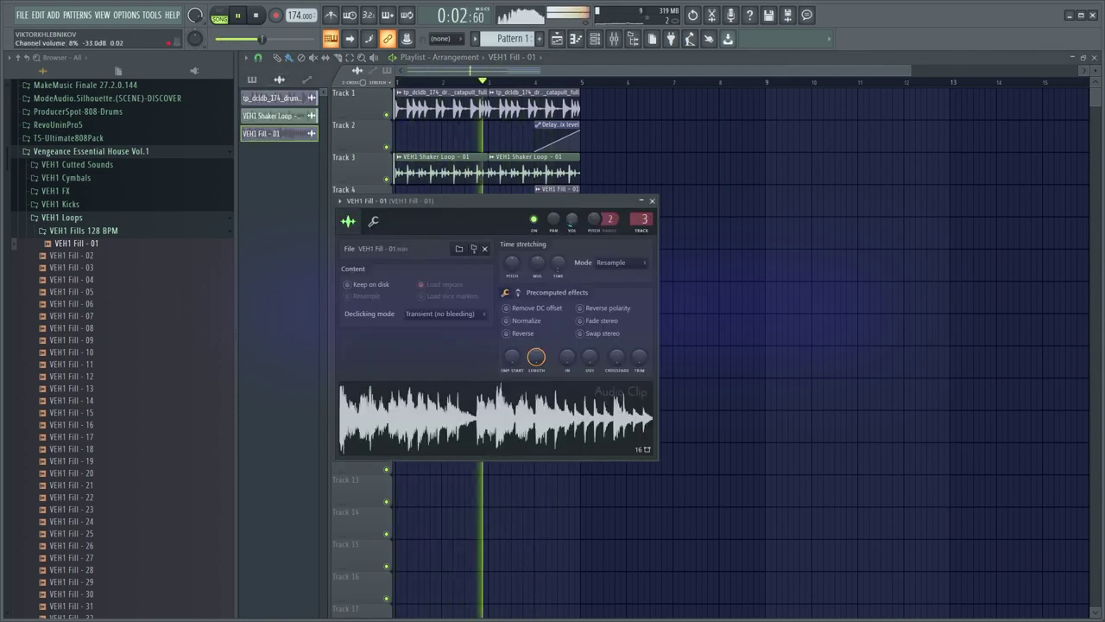
click(652, 201)
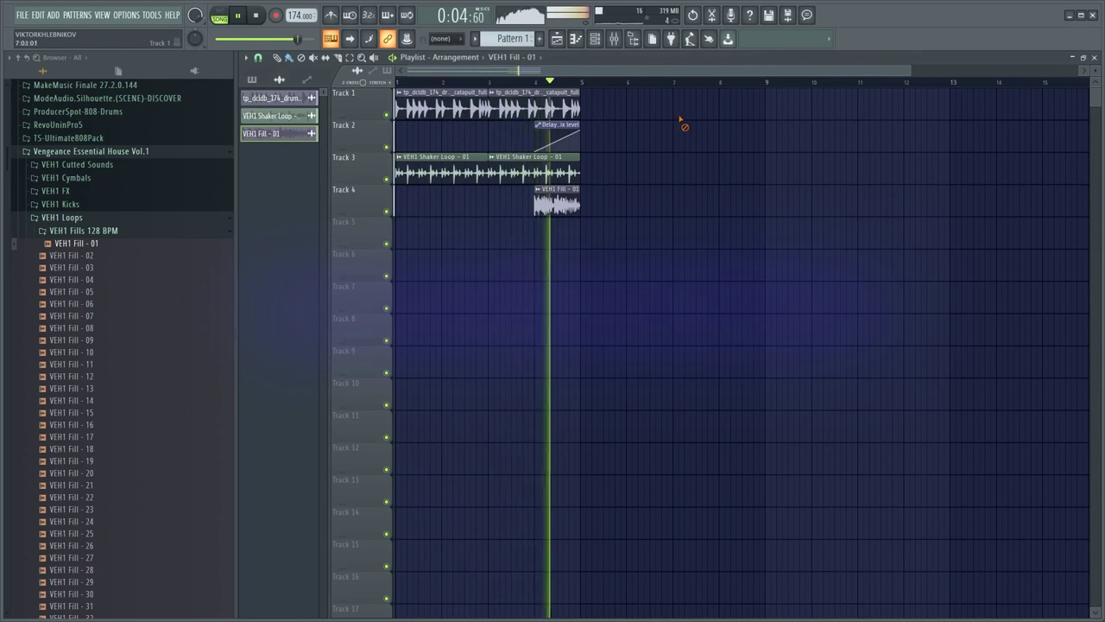
double_click(557, 203)
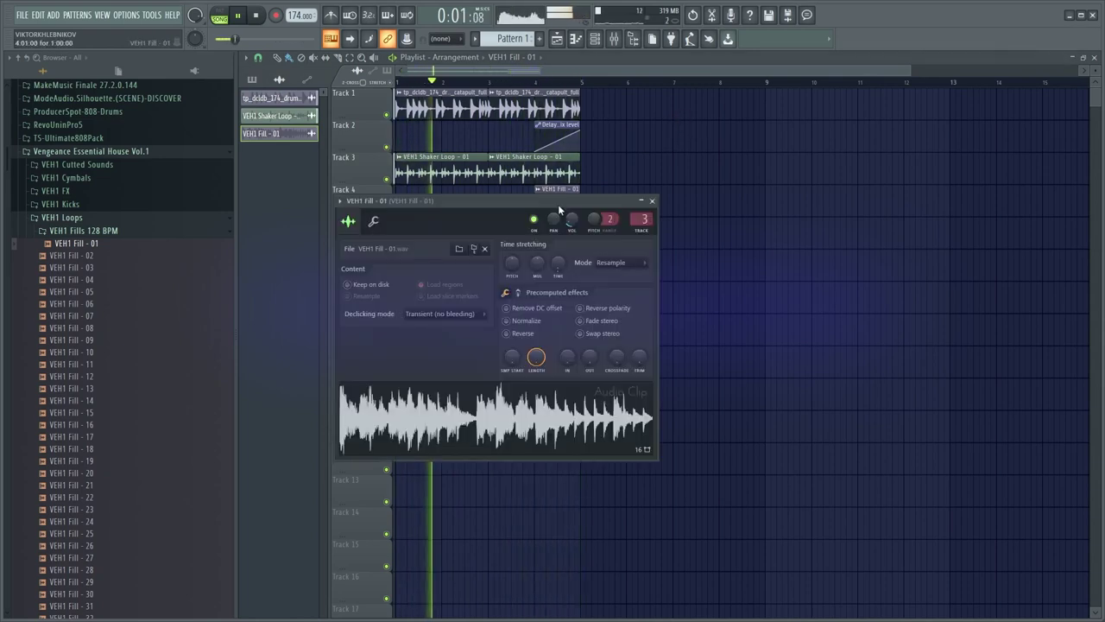
click(652, 201)
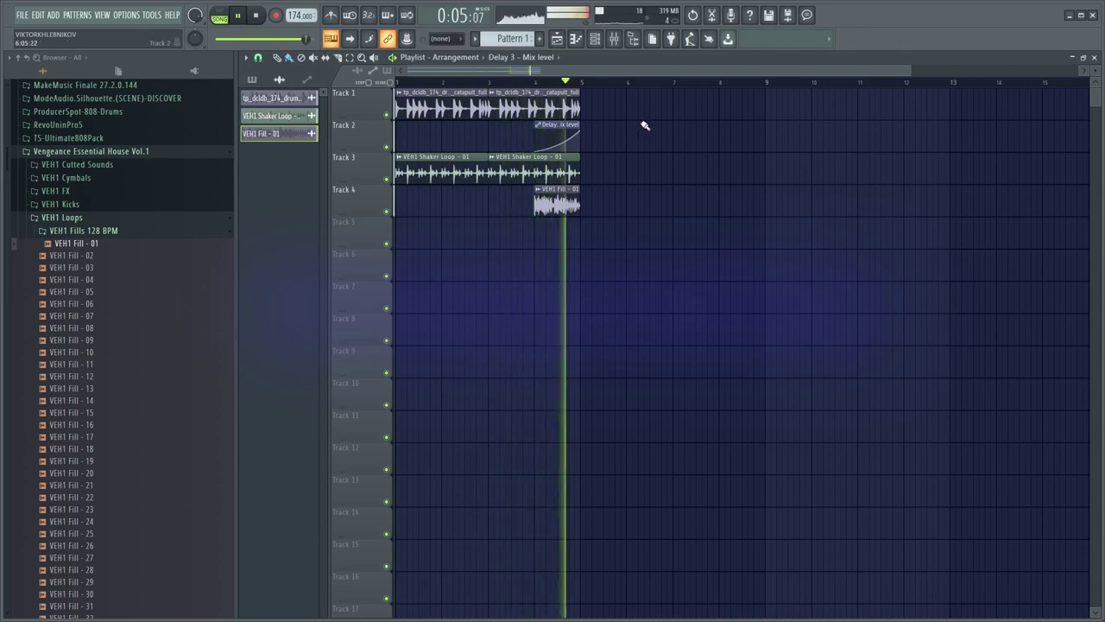
Undo and restore the curve tension of the delay mix automation while replaying the beat
key(space)
key(space)
key(ctrl+z)
key(ctrl+z)
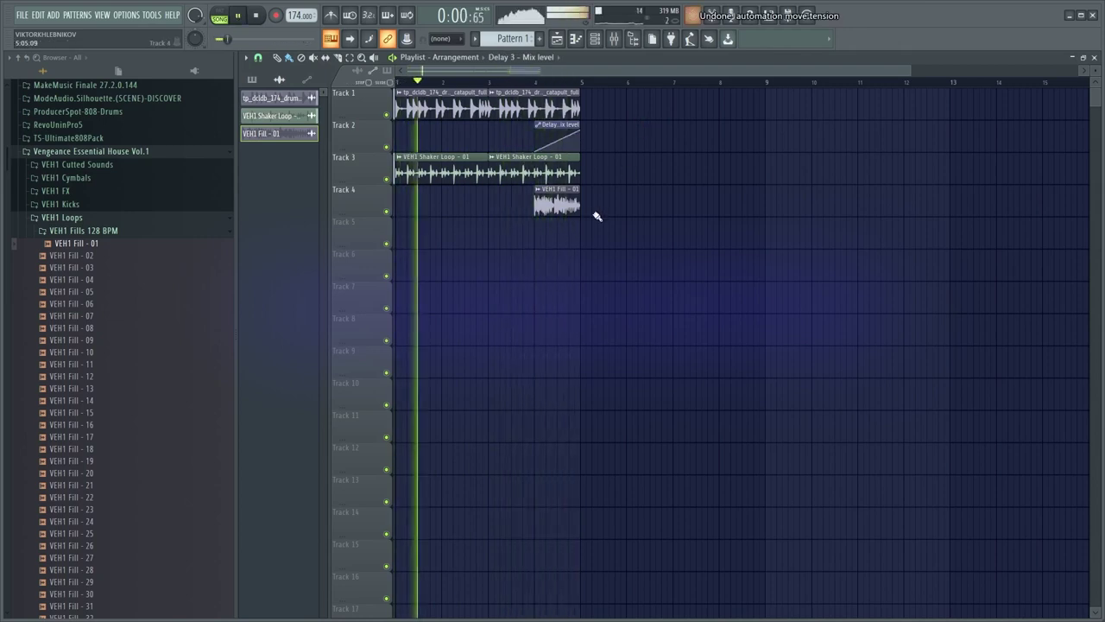
Cut the VEH1 Fill - 01 clip to span only bar 4 without stretching its audio, and recheck its channel volume
drag(580, 208, 633, 212)
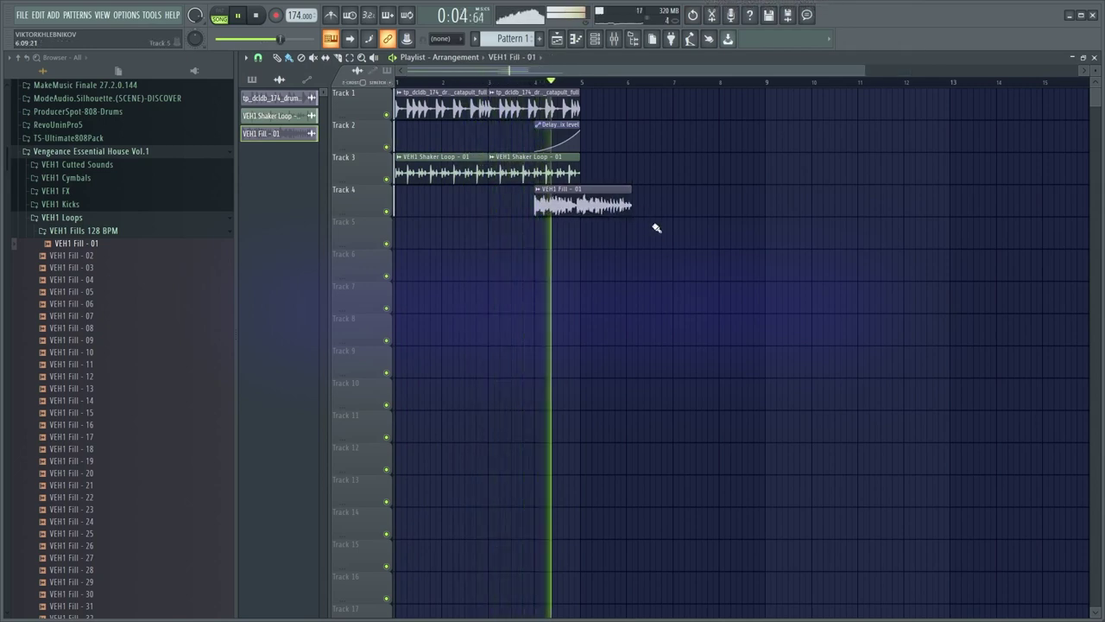
key(space)
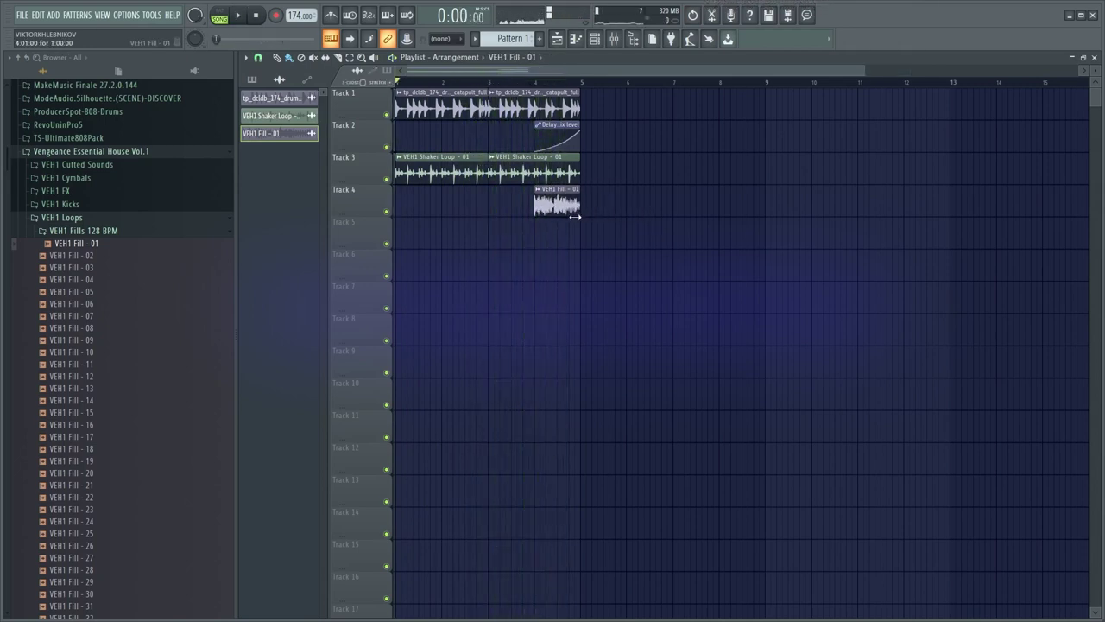
click(537, 73)
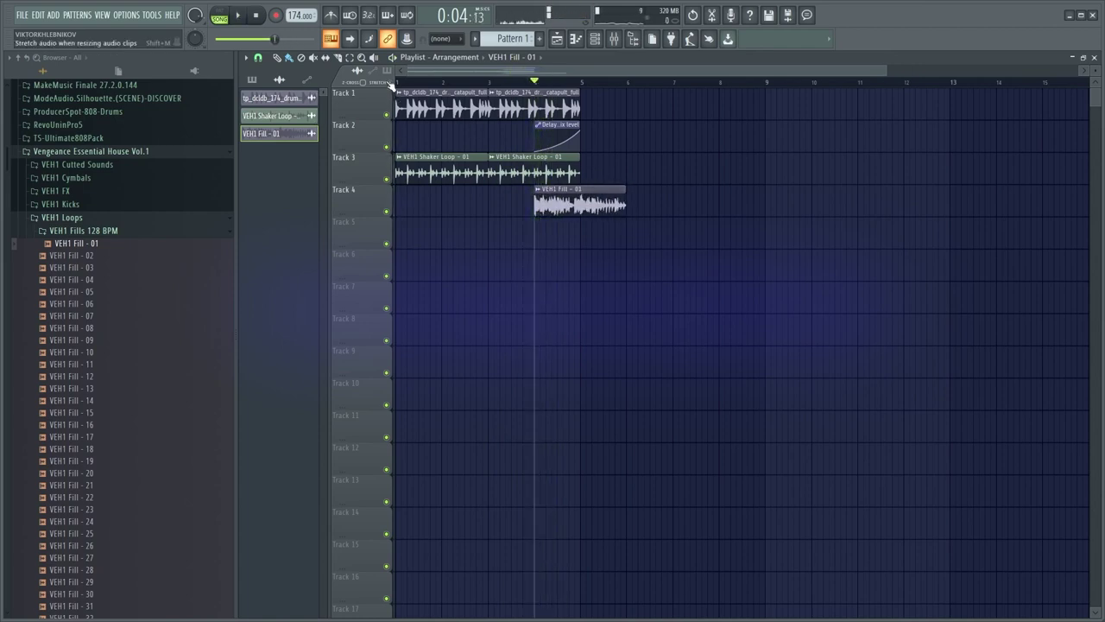
key(space)
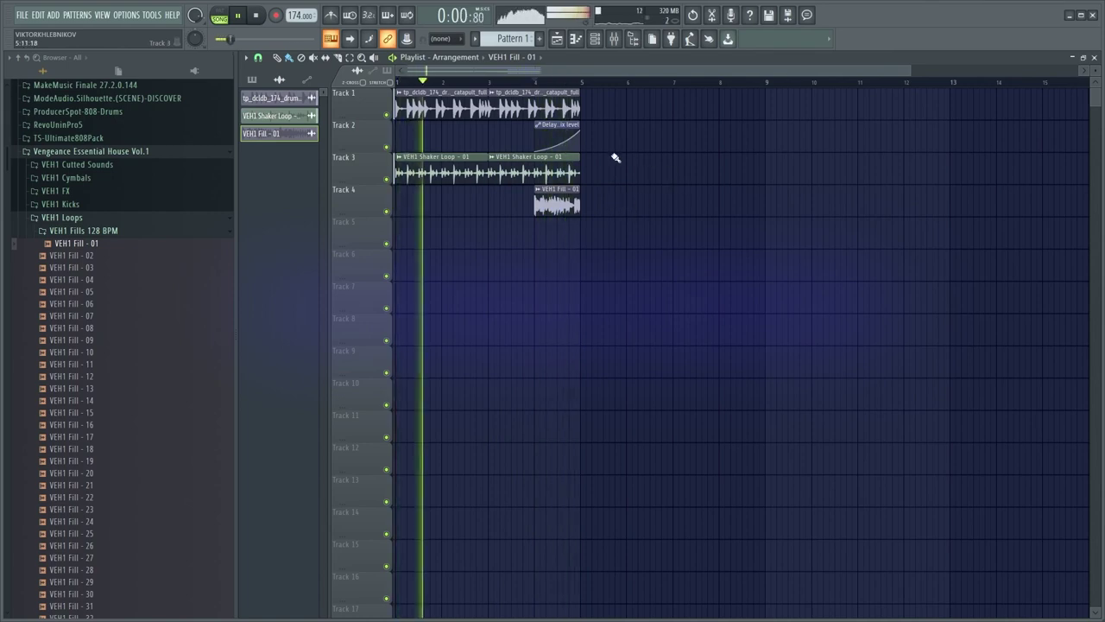
double_click(555, 207)
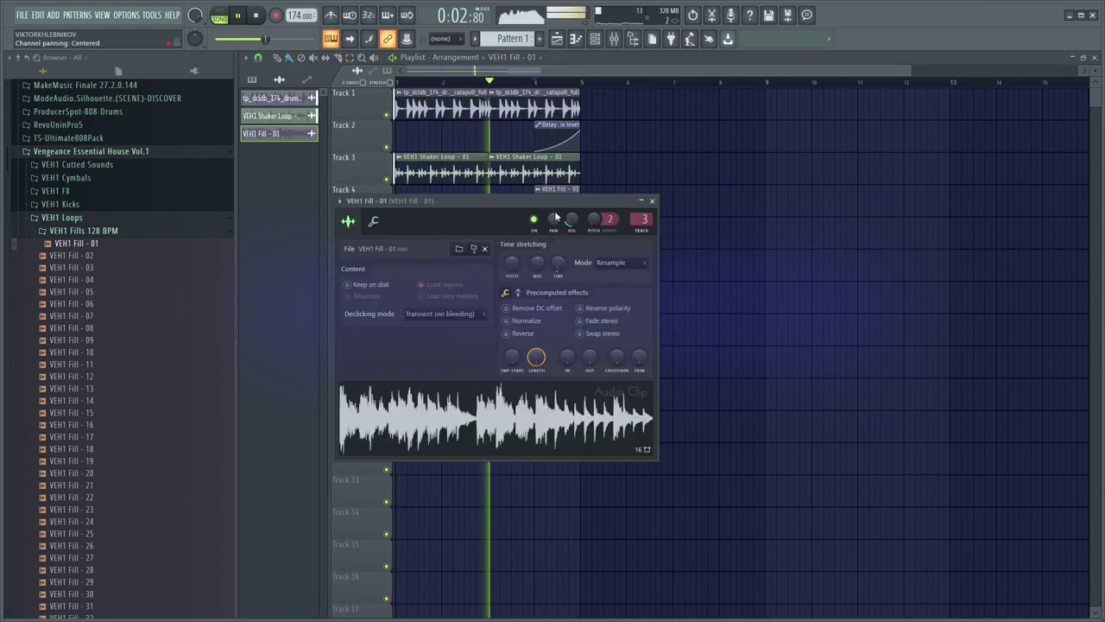
key(Escape)
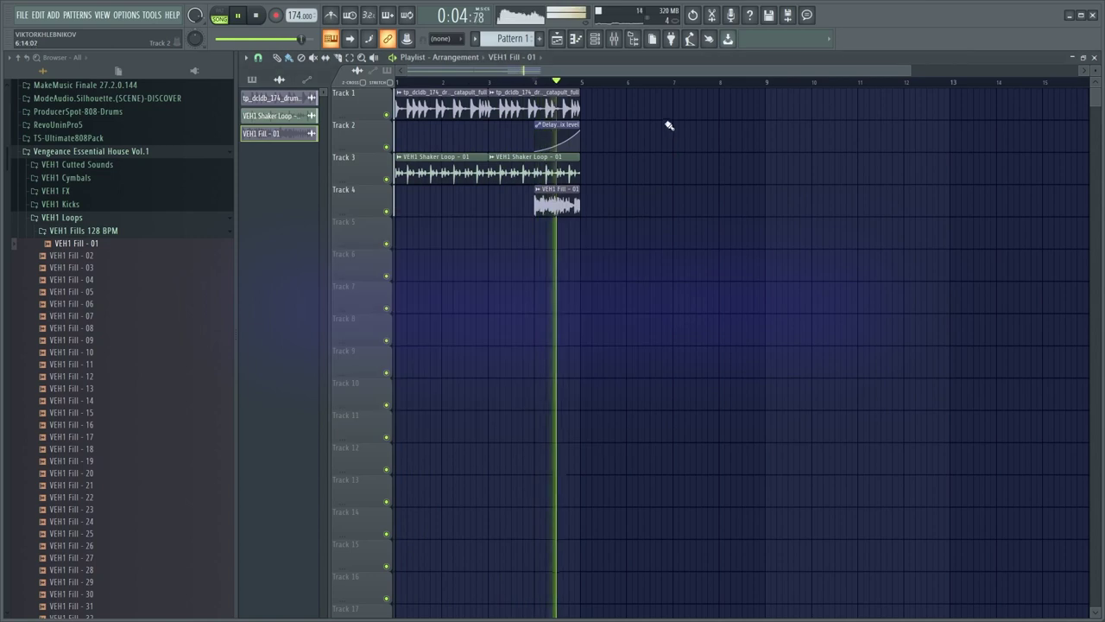
Add the VEH1 Percussive FX - 004 sample to Track 5 on the last beat of bar 2
click(106, 230)
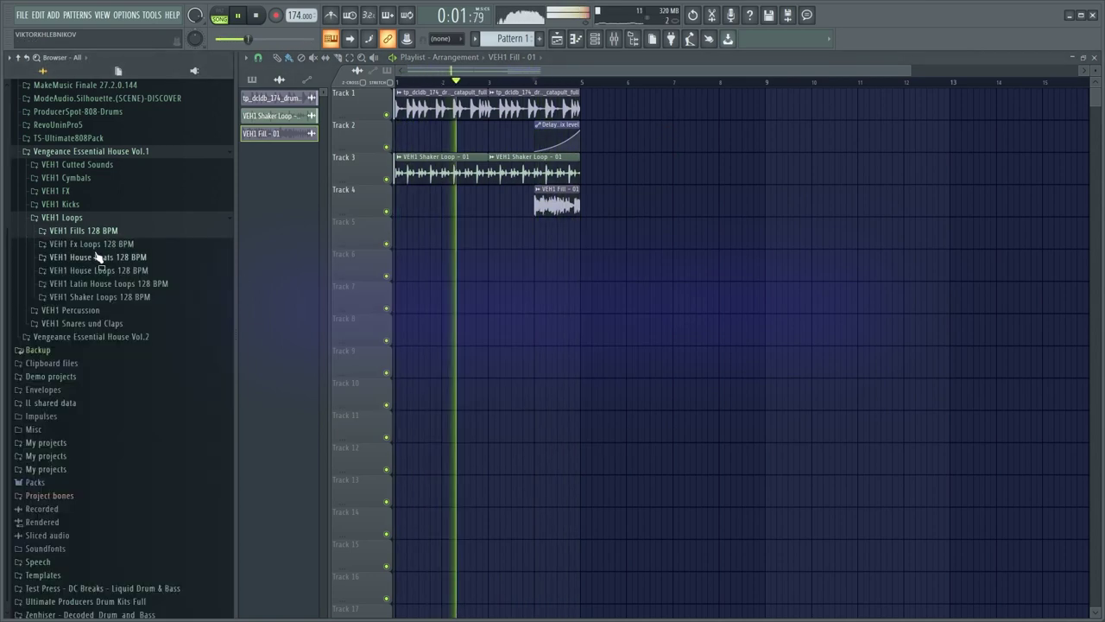
click(138, 311)
key(space)
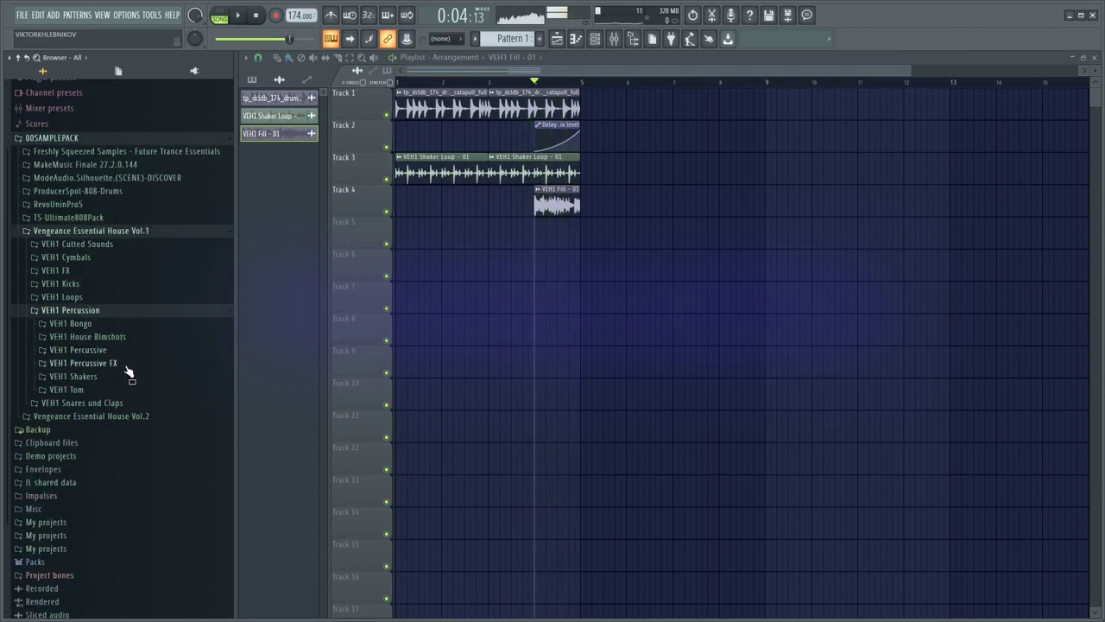
click(126, 364)
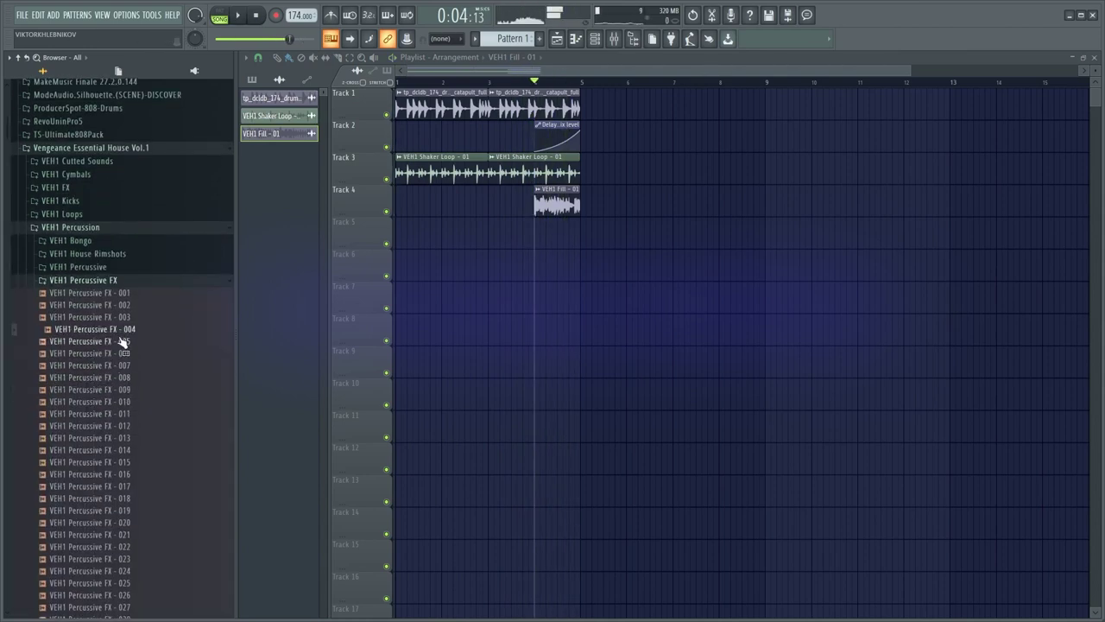
drag(462, 233, 463, 234)
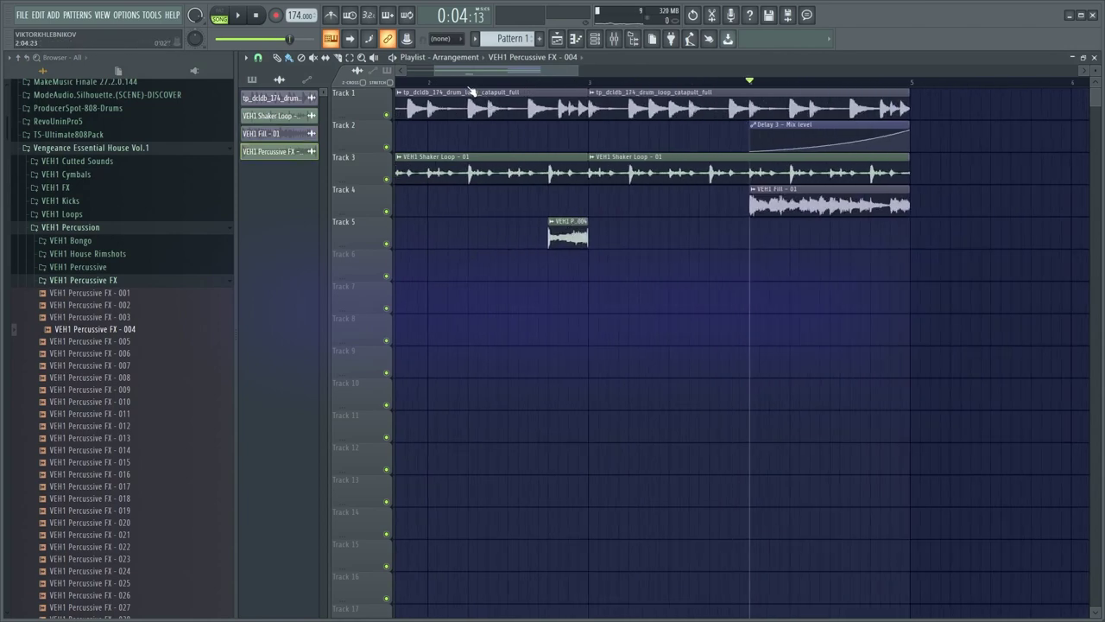
Set the VEH1 Percussive FX - 004 channel volume to 24% and route it to mixer insert 4
drag(470, 84, 45, 105)
key(space)
double_click(693, 231)
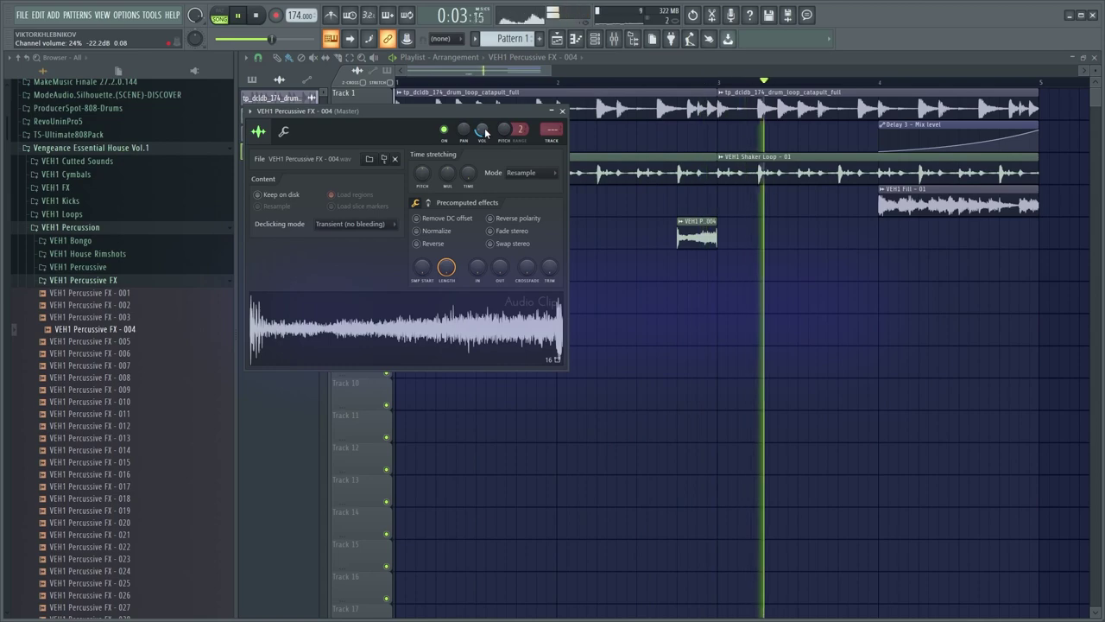
key(space)
key(ctrl+l)
key(space)
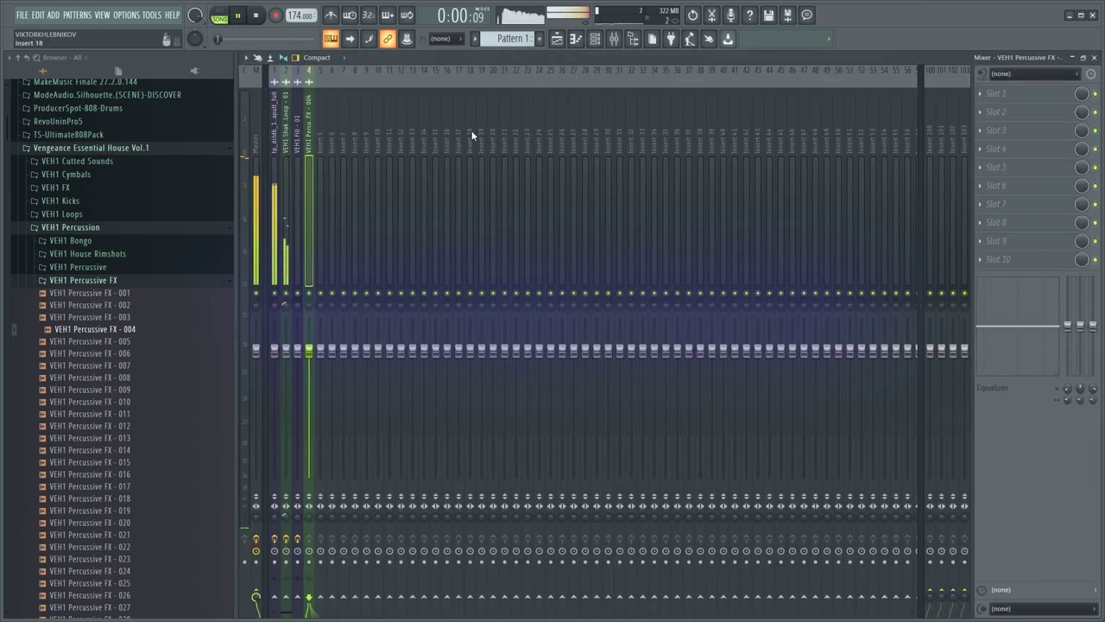
Load ValhallaVintageVerb in slot 3 of the percussive FX insert with an 8.37 s decay, Ambience mode and a raised low cut
click(995, 129)
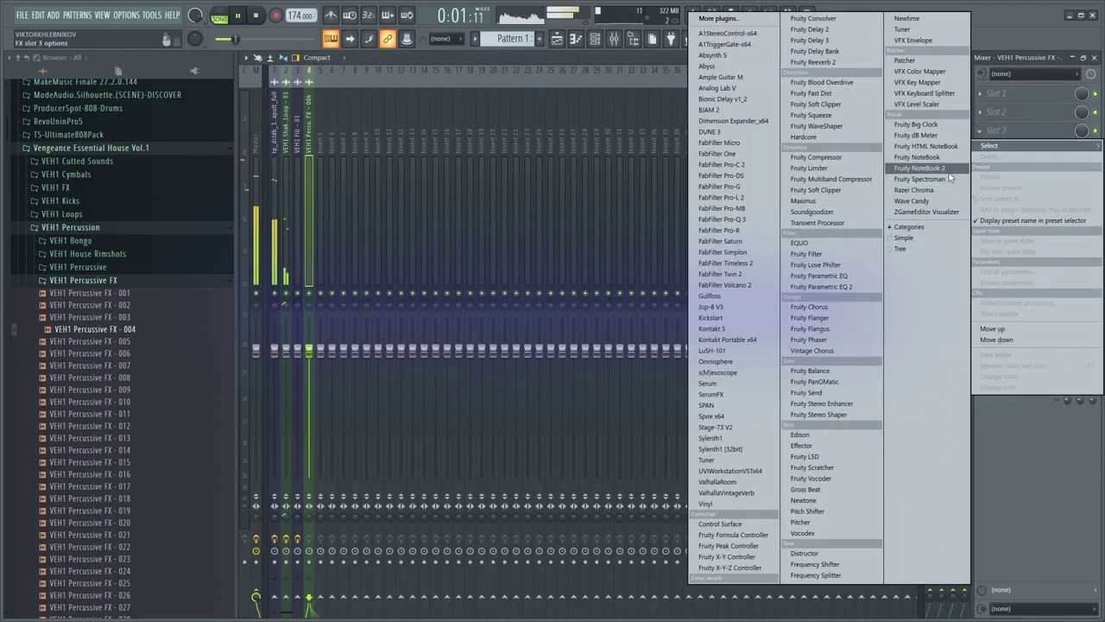
click(763, 496)
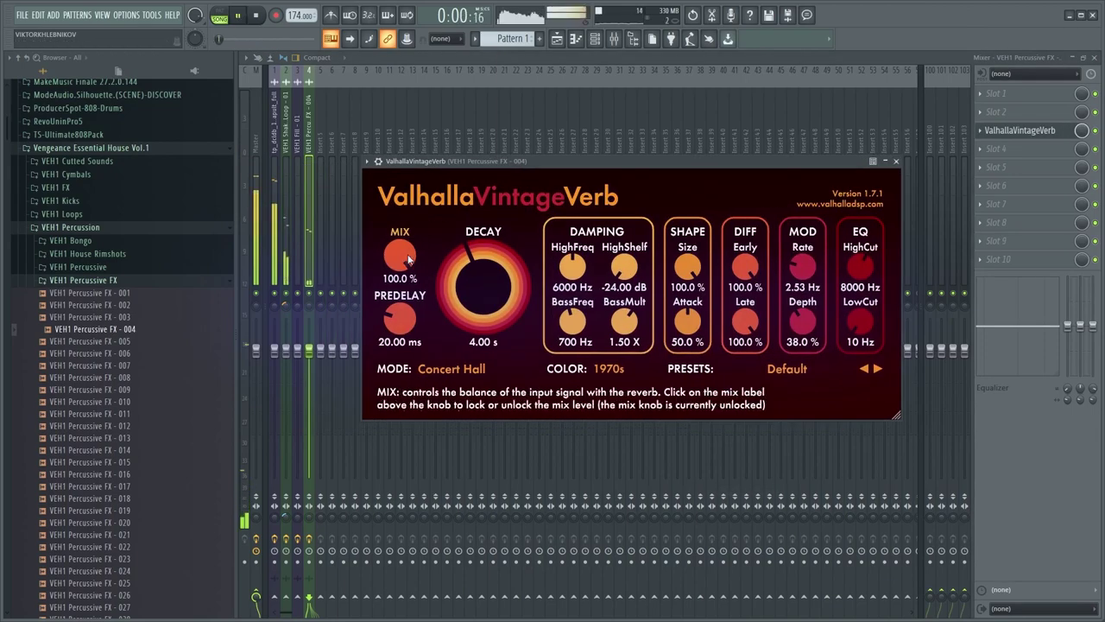
drag(486, 311, 487, 268)
click(458, 370)
click(449, 228)
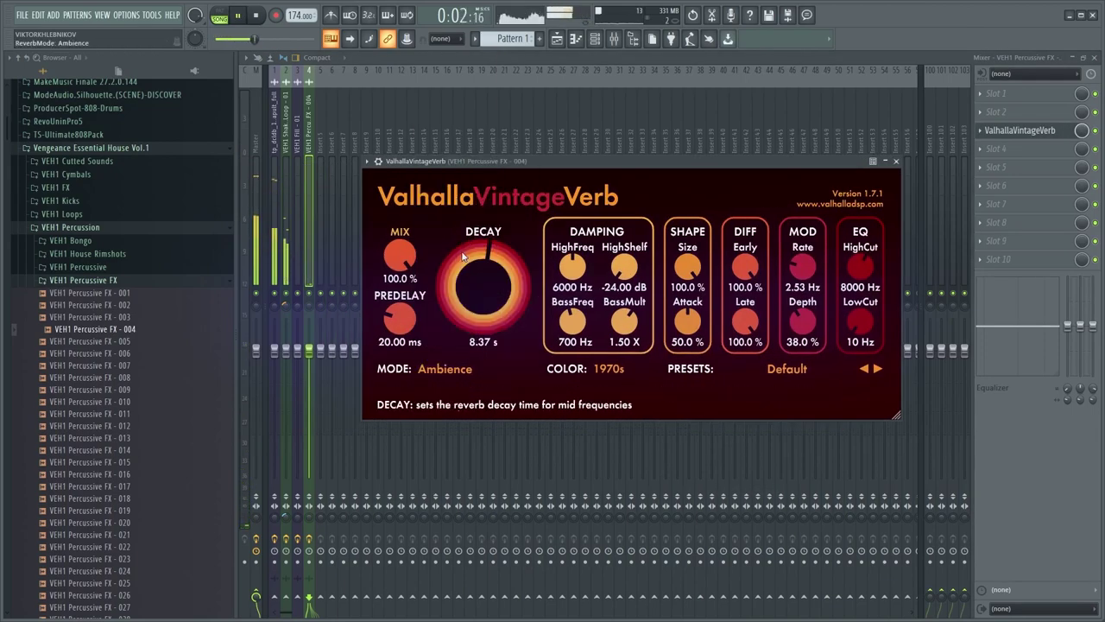
drag(860, 321, 863, 278)
Move the VEH1 Fill - 01 clip and its delay mix automation together from bar 4 to bar 8
click(559, 40)
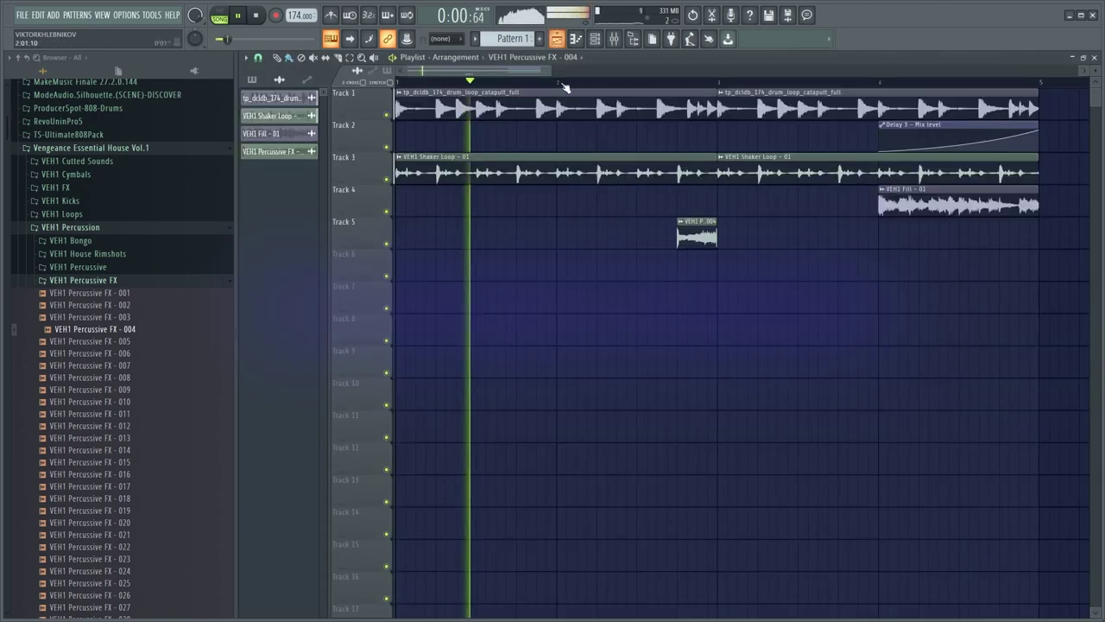
scroll(587, 180, down, 5)
drag(487, 215, 486, 214)
ctrl+shift+click(516, 139)
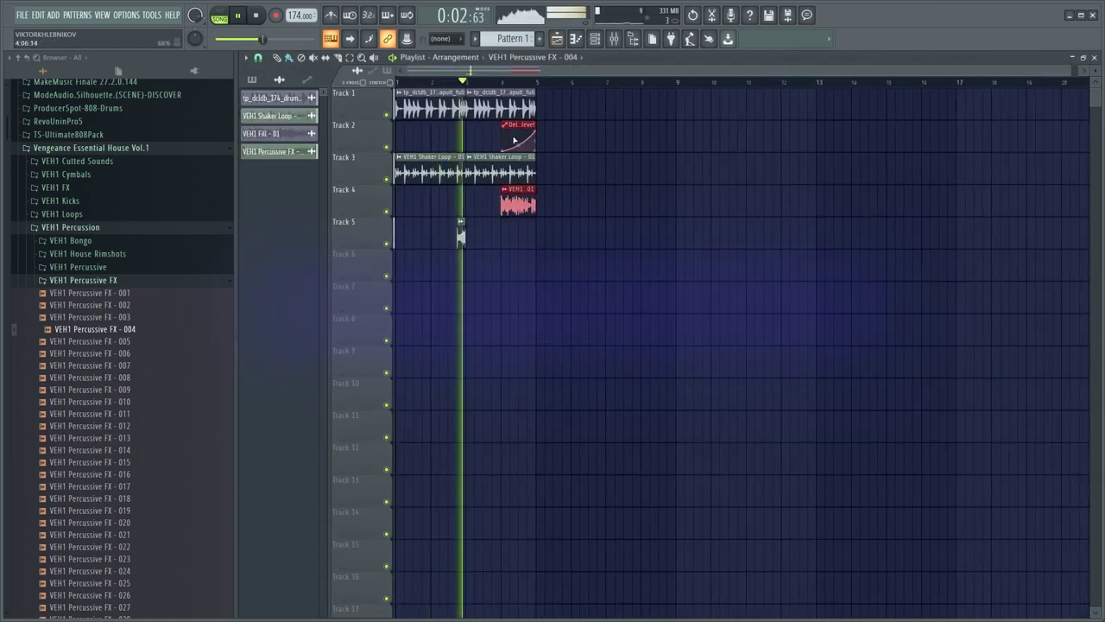
drag(518, 125, 658, 121)
Duplicate the drum loop and shaker loop clips into bars 5 to 8
drag(566, 171, 401, 110)
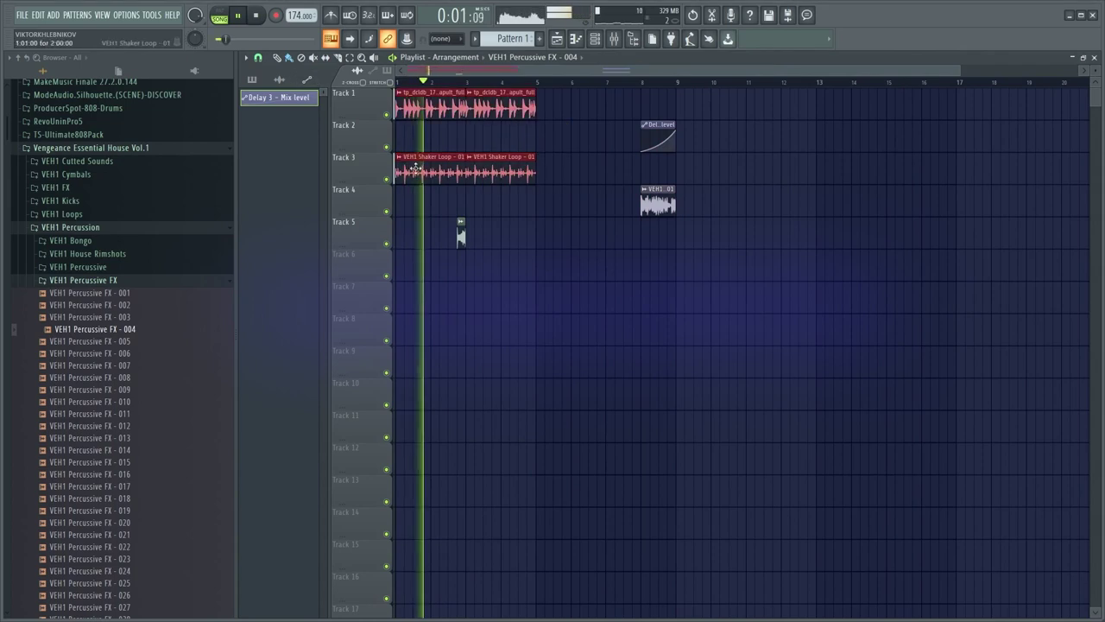
key(ctrl+b)
ctrl+click(535, 226)
scroll(452, 232, up, 2)
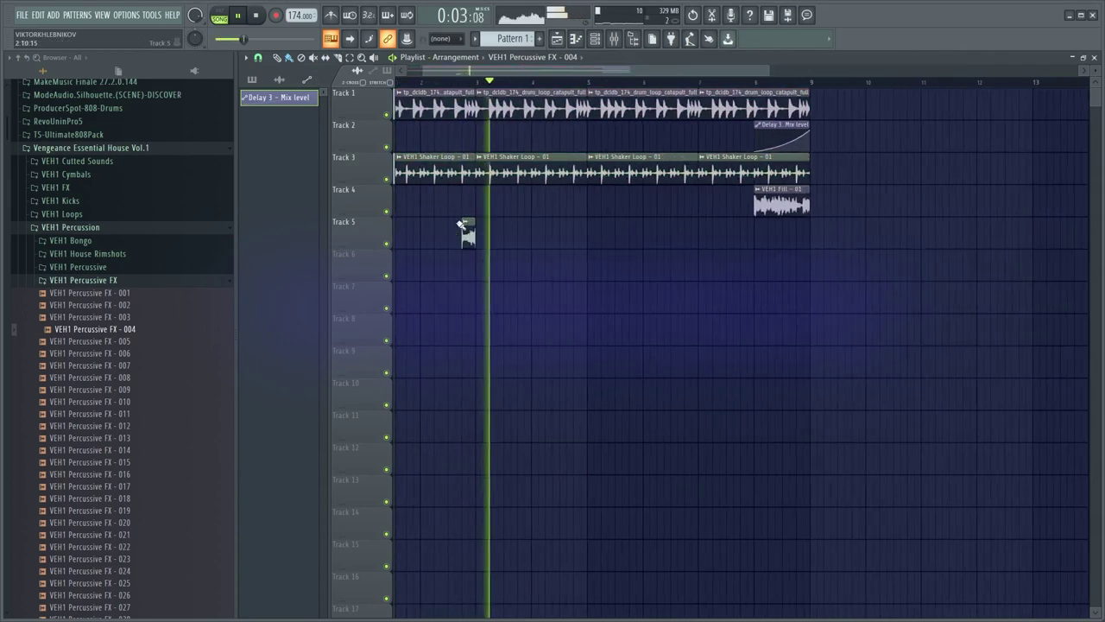
Replay the arrangement from the start and check the channel volume of VEH1 Percussive FX - 004
drag(459, 228, 549, 207)
double_click(499, 240)
key(space)
key(space)
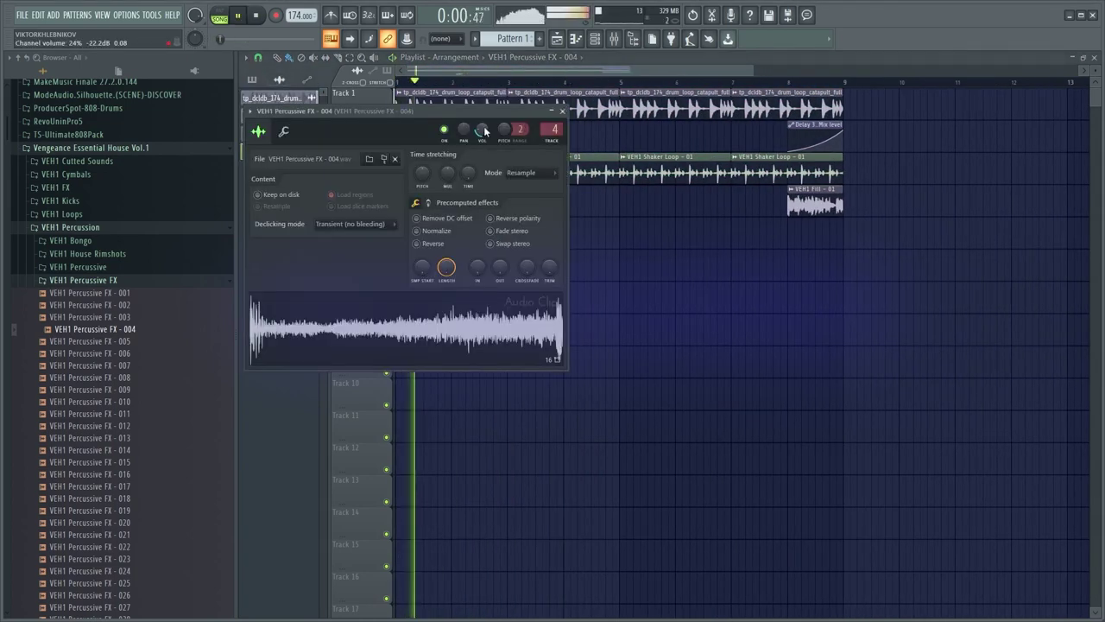
click(444, 248)
right_click(695, 273)
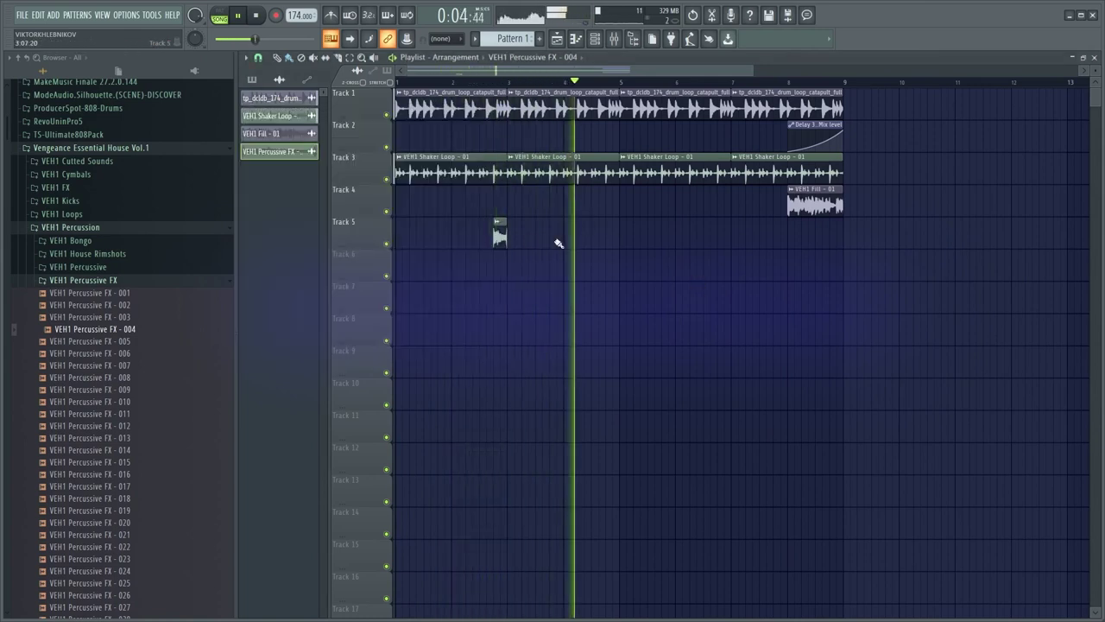
Review the eight-bar arrangement during playback, including the fill and delay automation in bar 8
scroll(621, 244, down, 1)
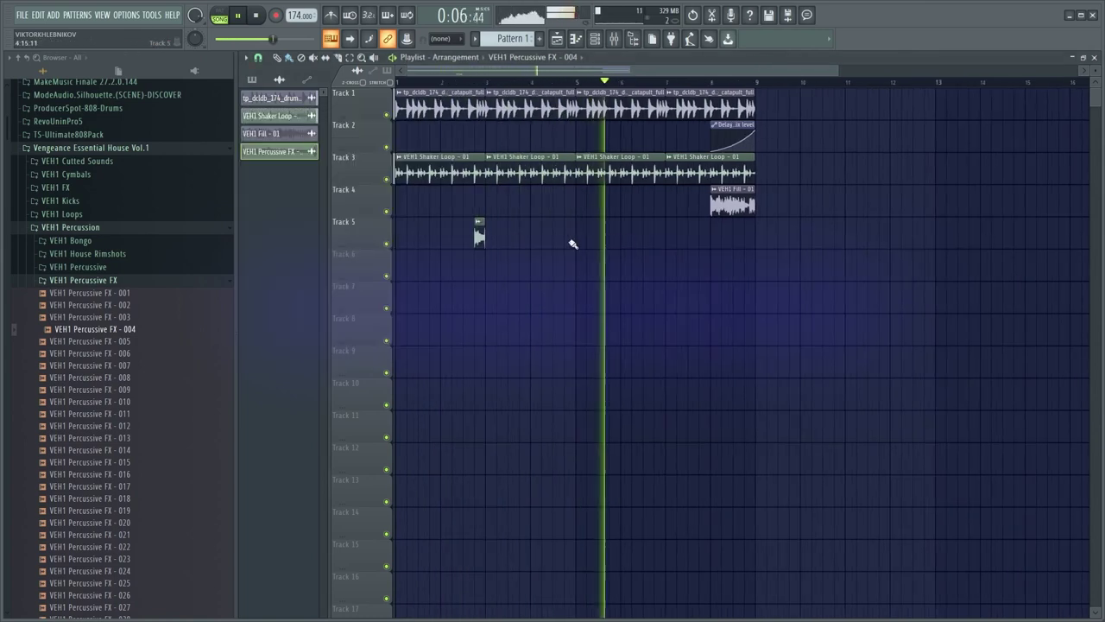
scroll(543, 246, down, 1)
scroll(481, 280, up, 2)
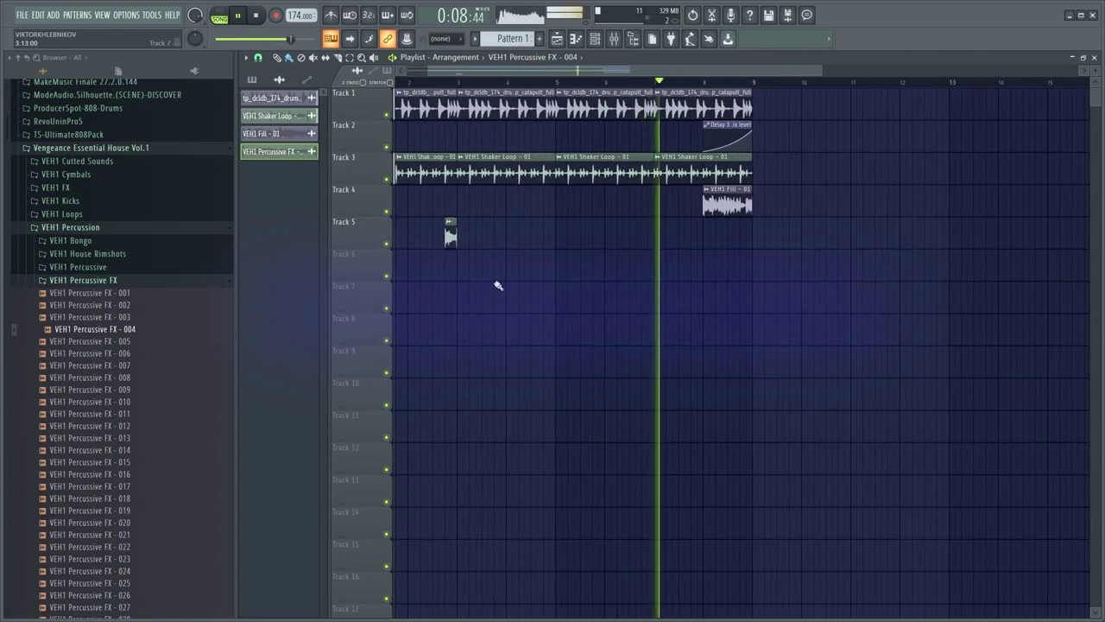
scroll(604, 298, up, 1)
scroll(626, 303, down, 2)
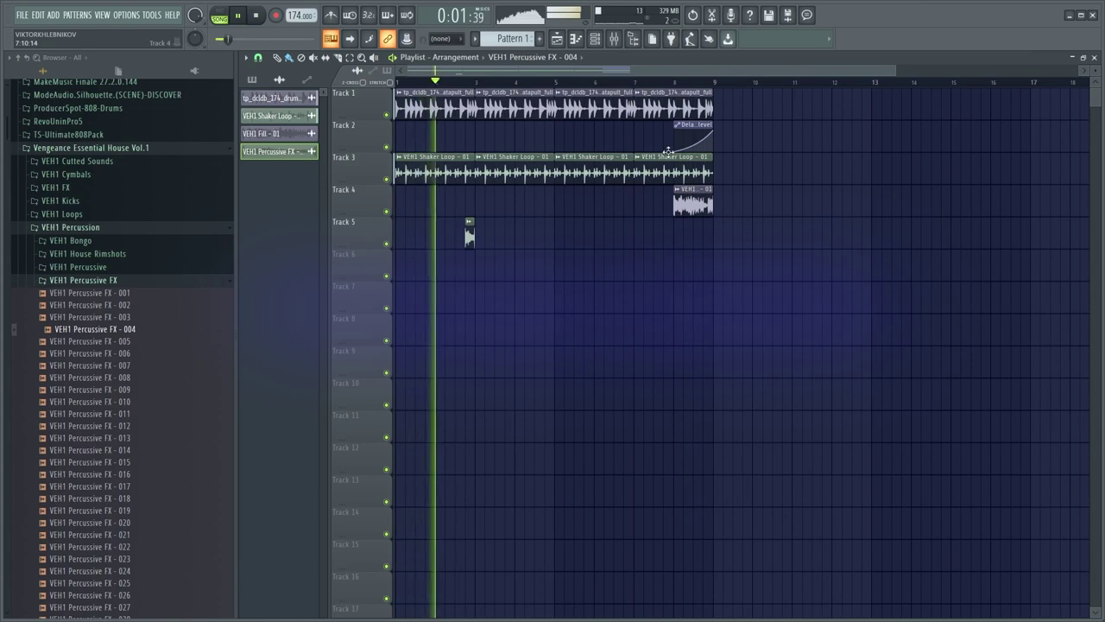
scroll(677, 87, up, 3)
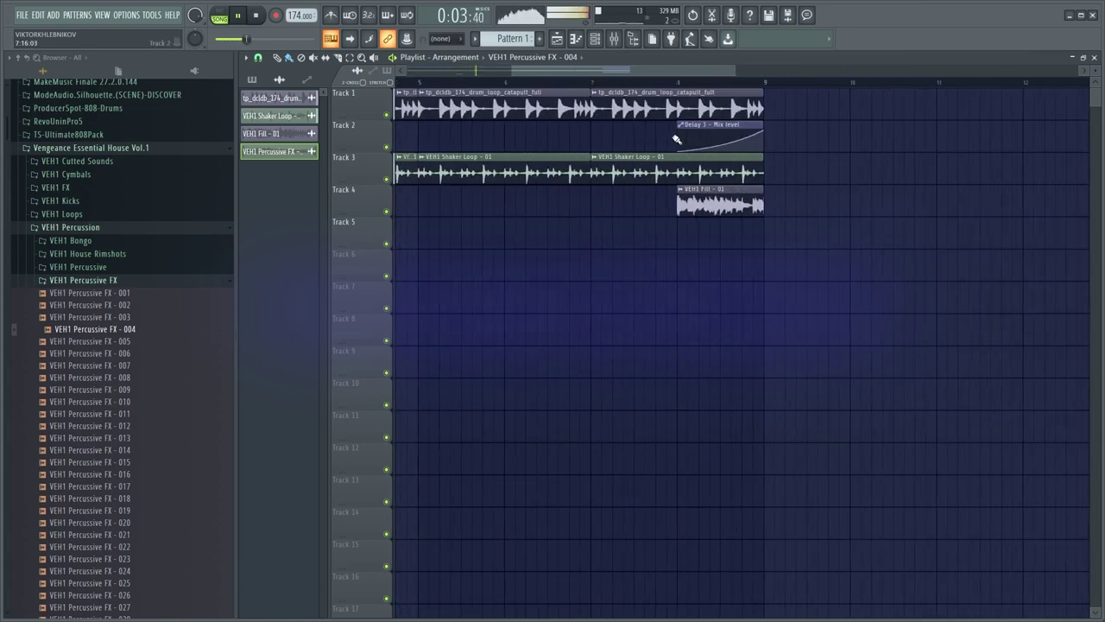
Stop playback and narrow the playlist's playback range to bar 8 of the arrangement
key(space)
click(593, 83)
drag(593, 83, 765, 115)
right_click(814, 139)
click(685, 84)
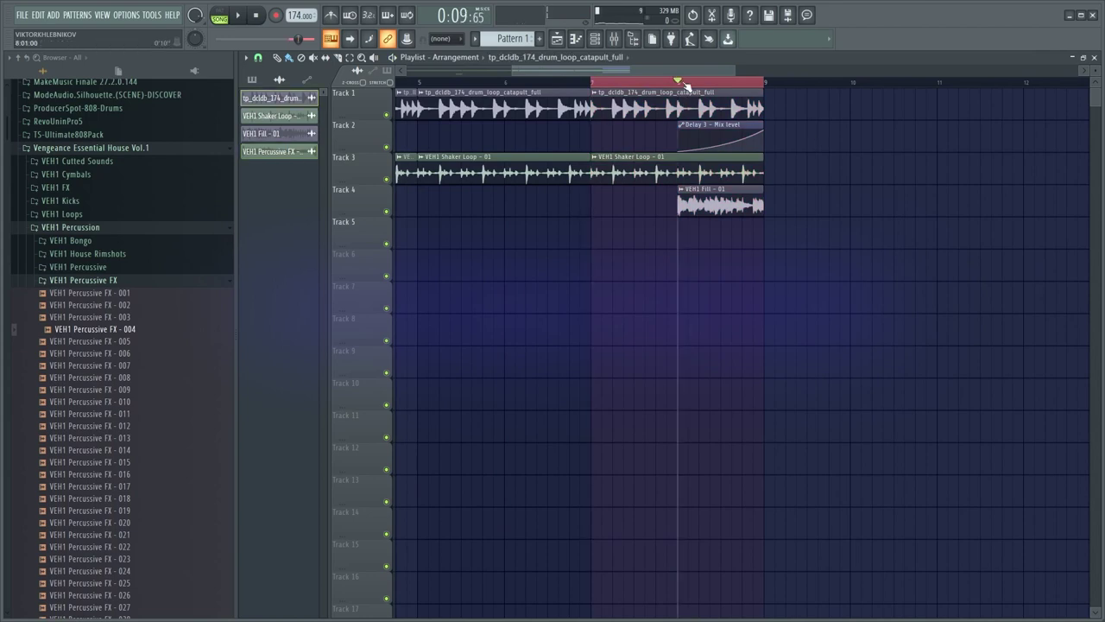
drag(685, 84, 709, 90)
ctrl+click(783, 111)
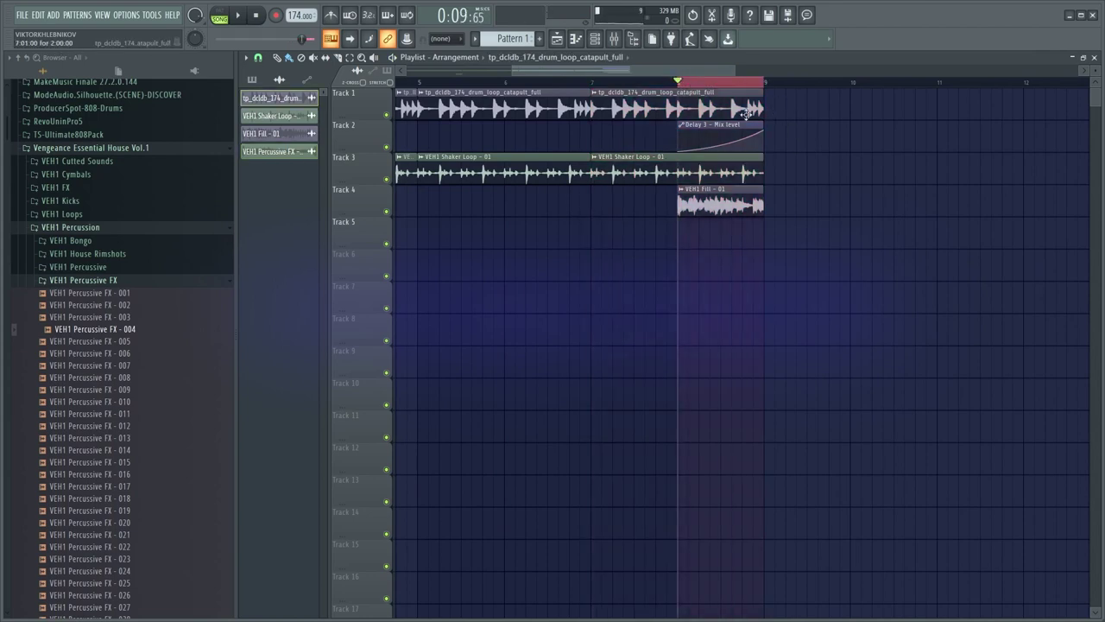
Load Vintage Chorus into effect slot 3 of the drum loop's mixer track
double_click(705, 104)
click(614, 38)
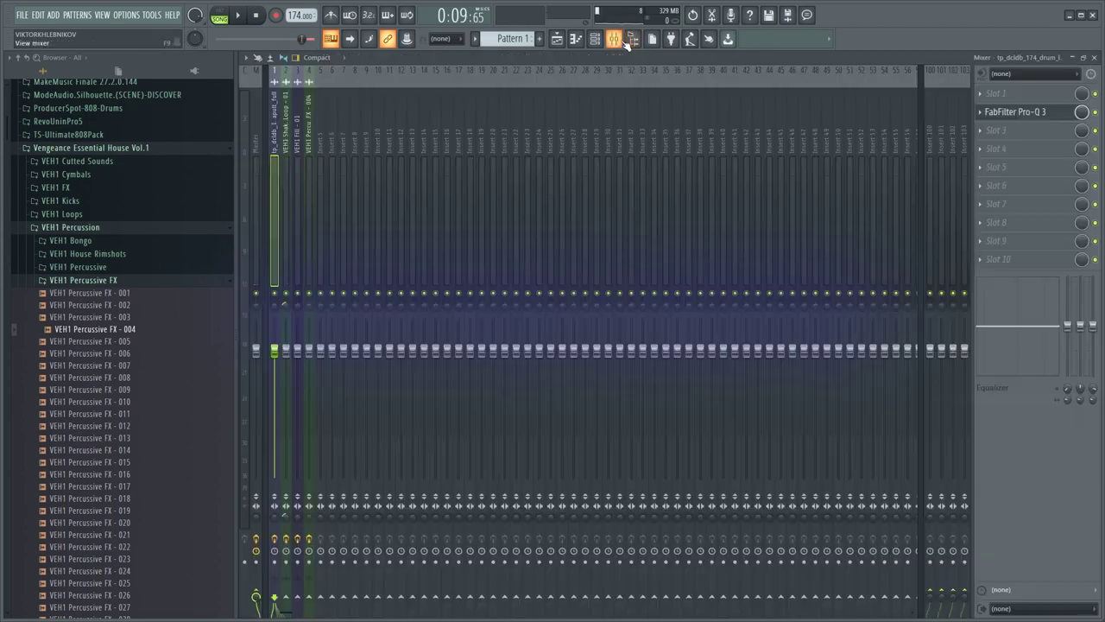
click(992, 130)
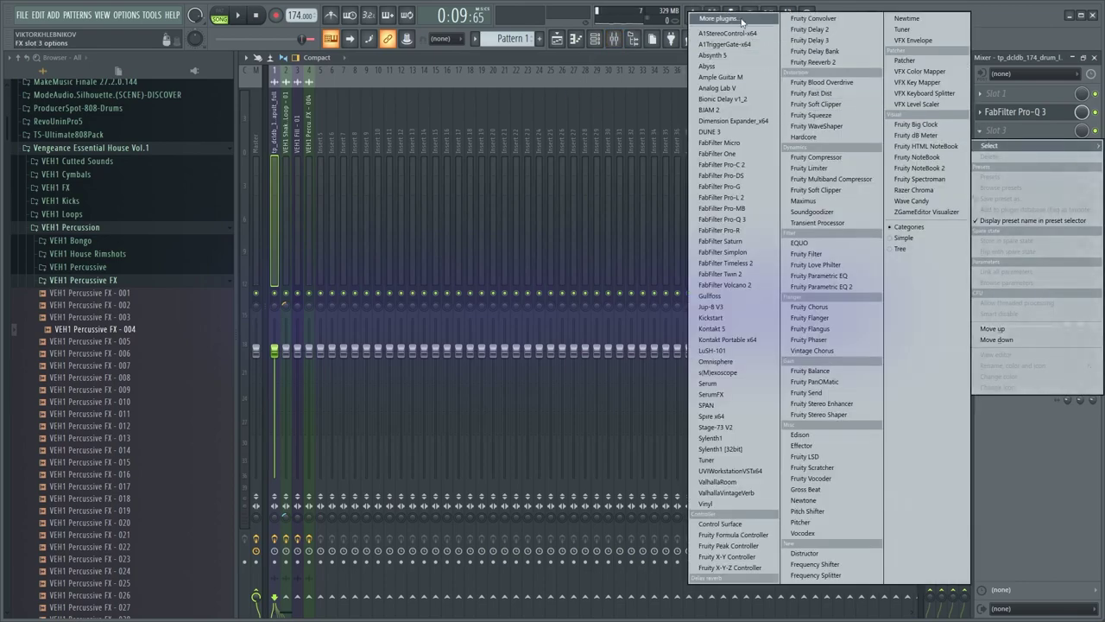
click(826, 344)
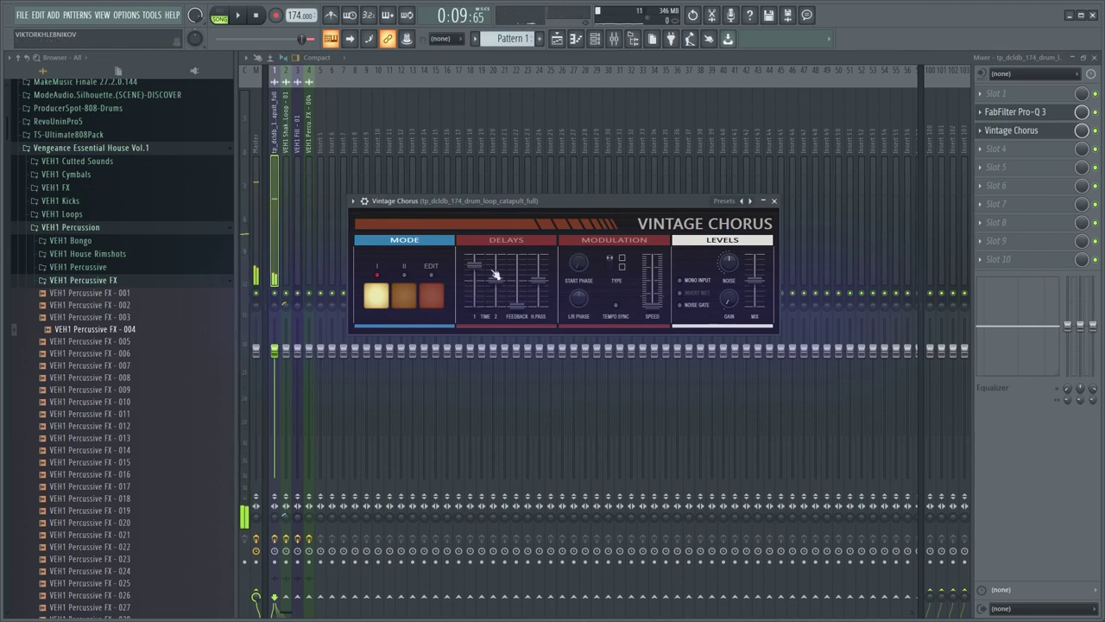
Try Vintage Chorus on the looped drums with changed delay times, the Chiptuner preset, mode II and tempo sync
drag(474, 271, 474, 280)
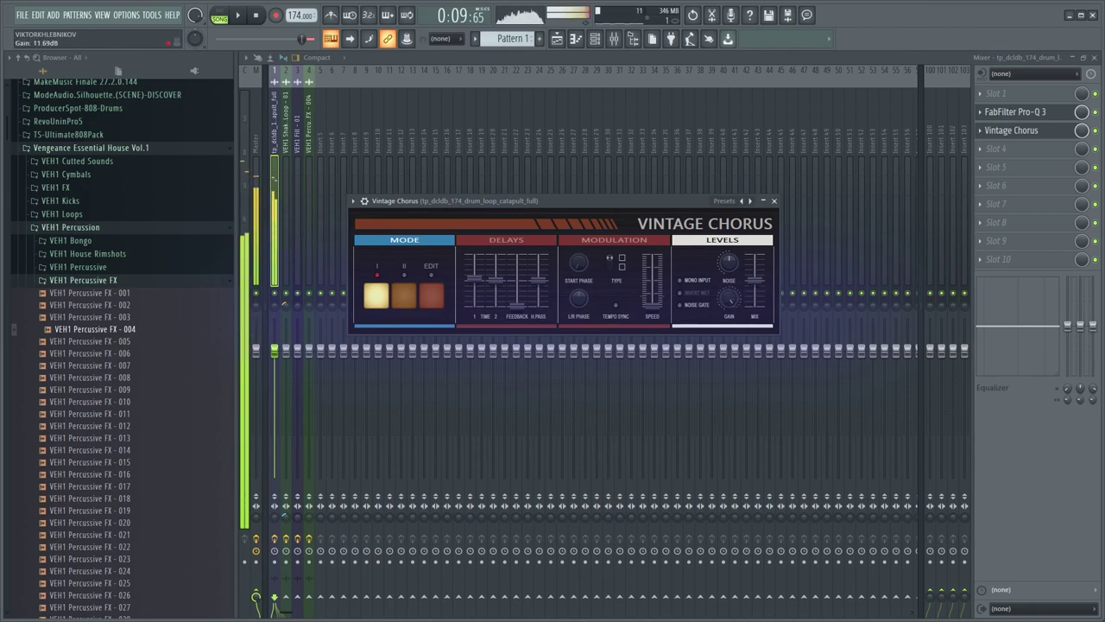
key(space)
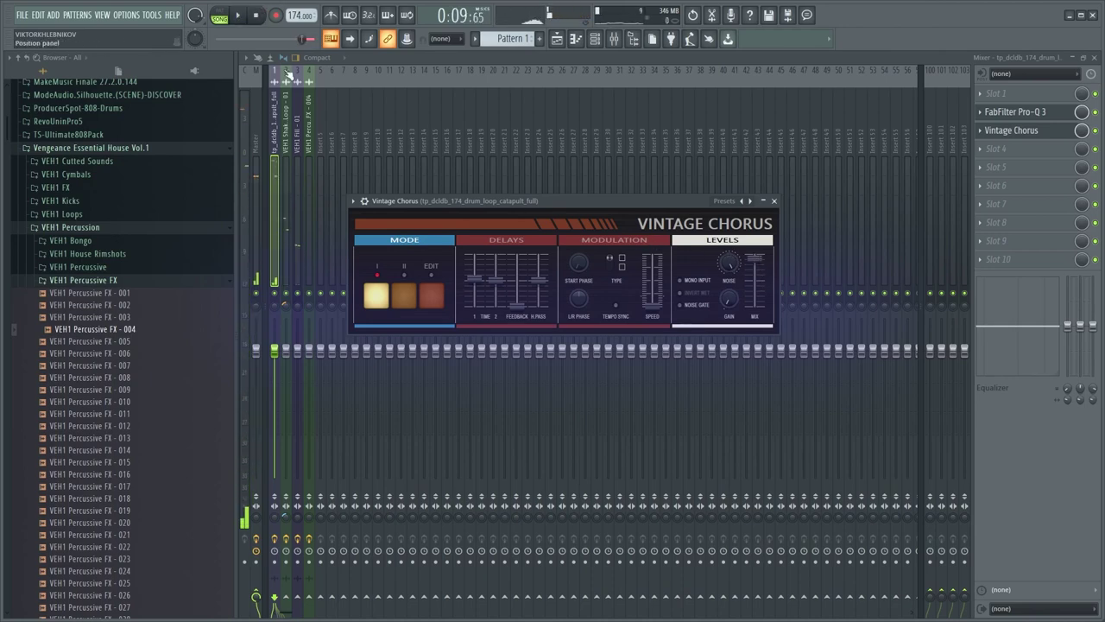
click(360, 201)
mouse_move(414, 245)
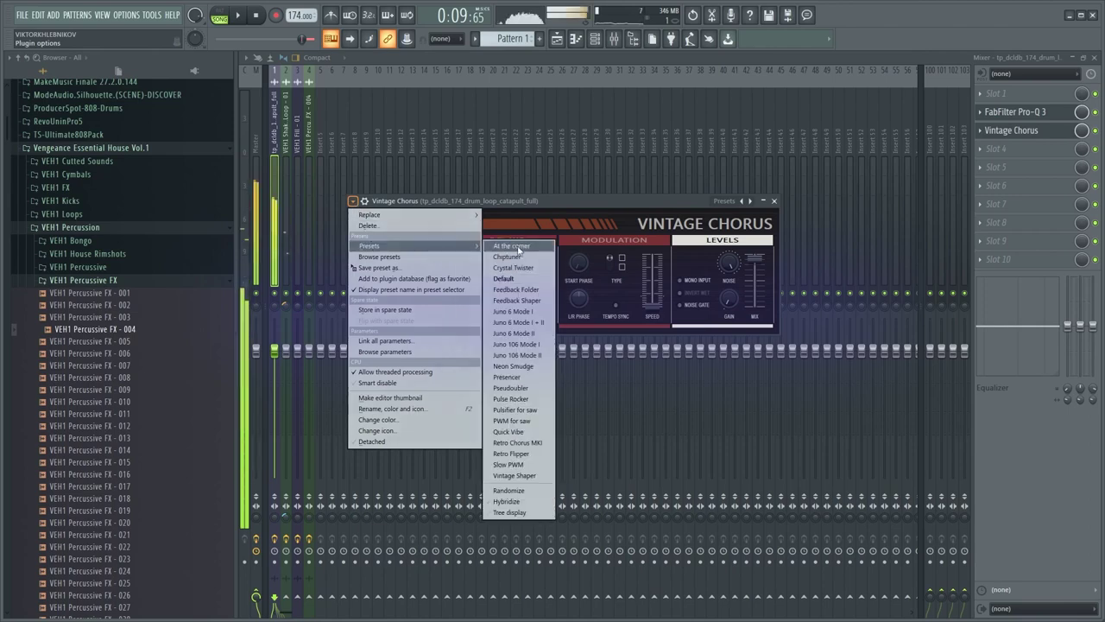
click(509, 256)
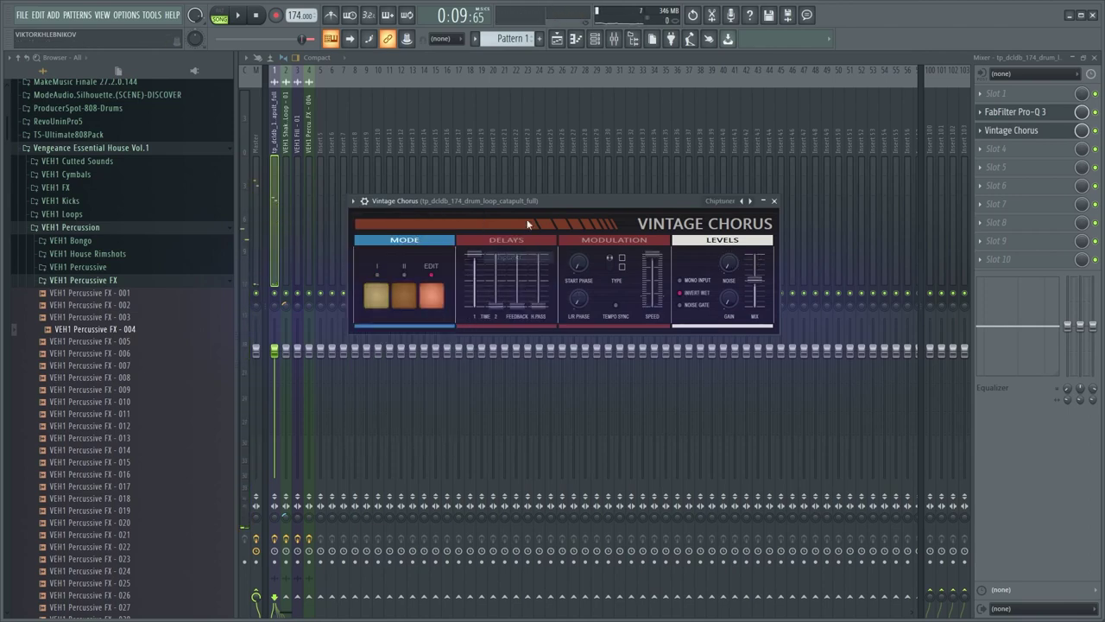
click(401, 297)
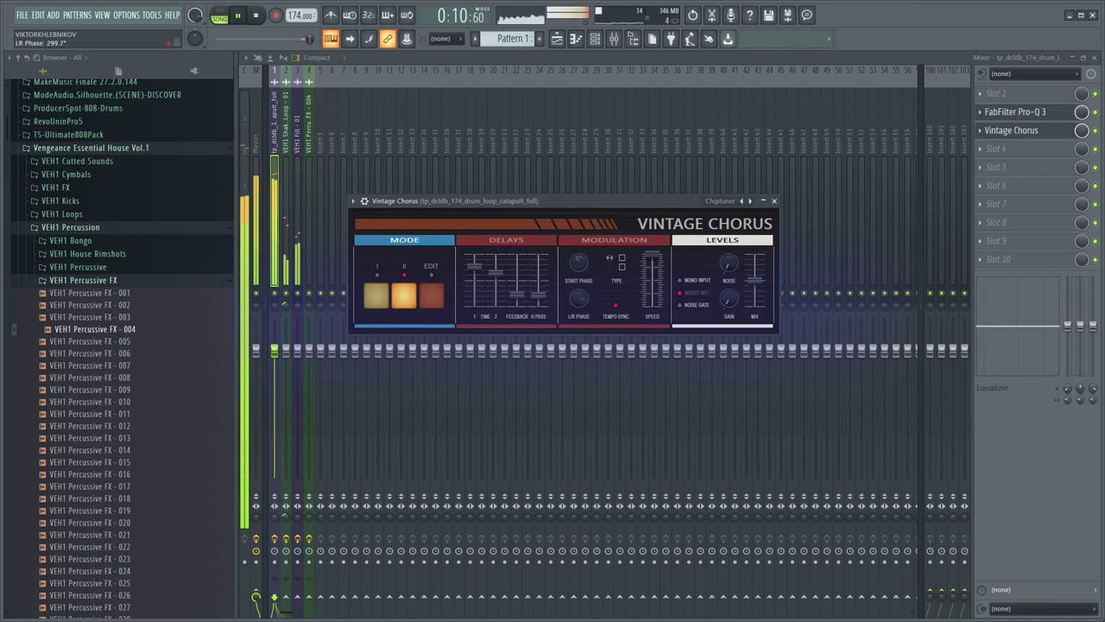
key(space)
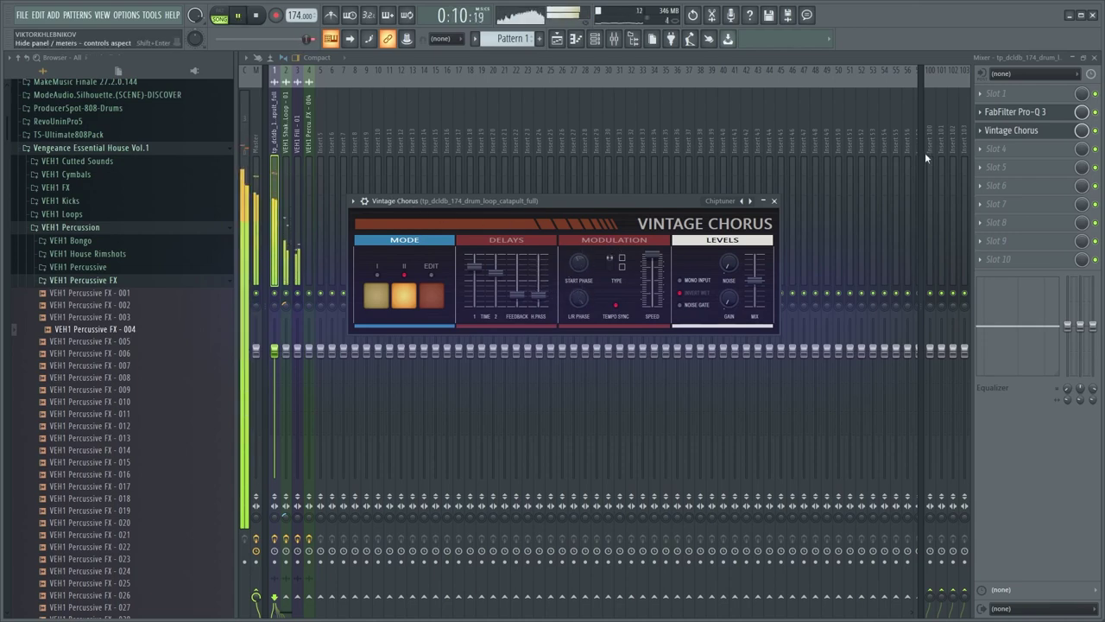
Replace Vintage Chorus in slot 3 with Fruity Chorus and set its mix level to 100%
click(1010, 130)
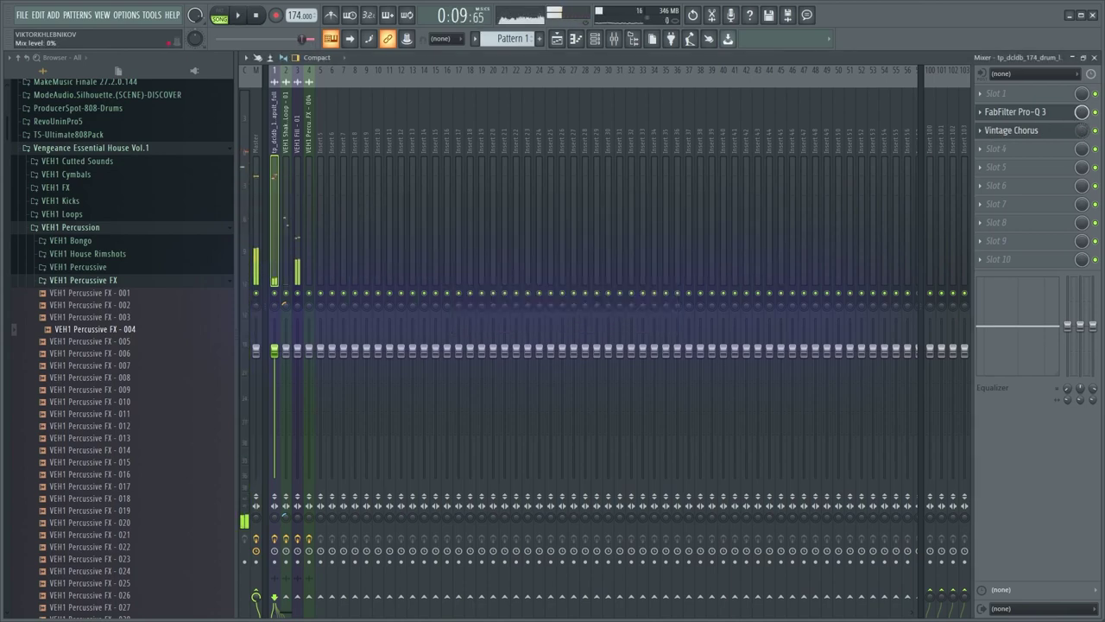
click(989, 130)
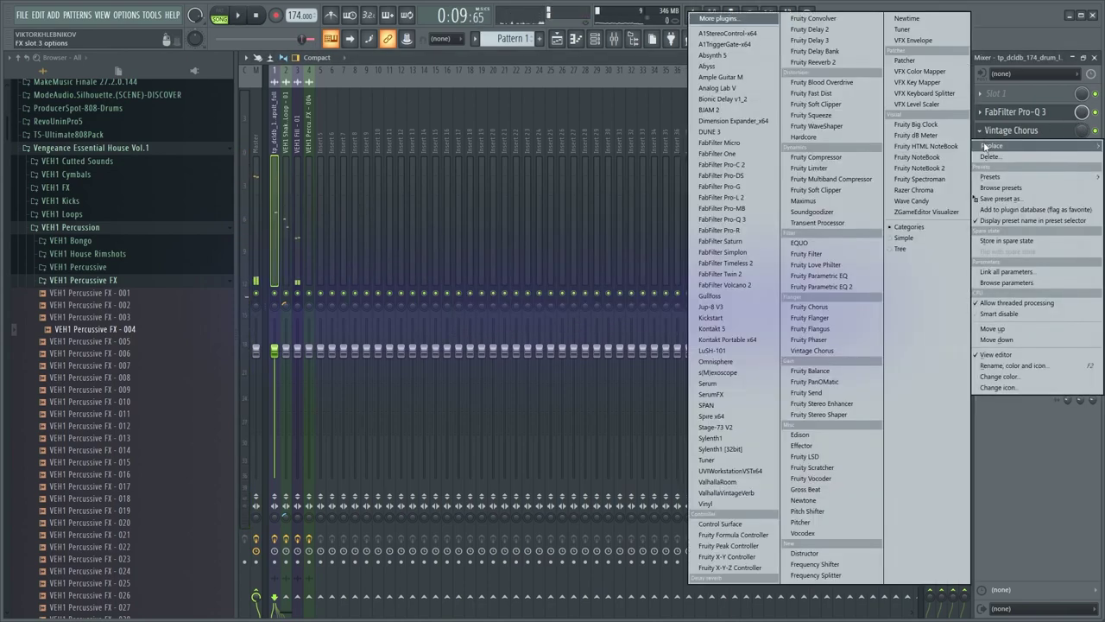
mouse_move(987, 146)
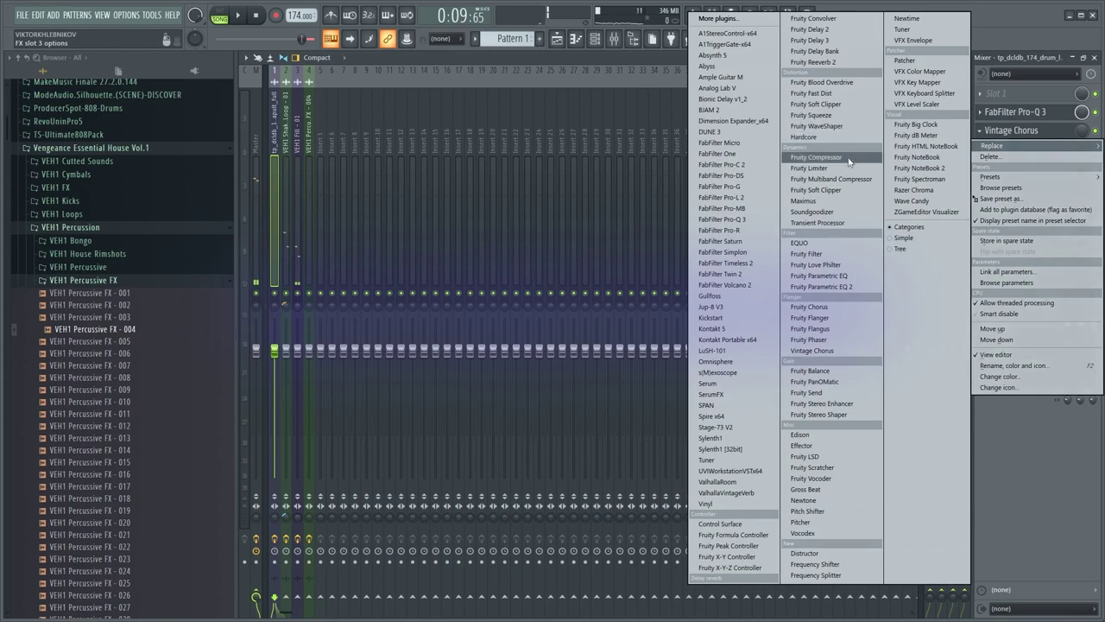
click(836, 308)
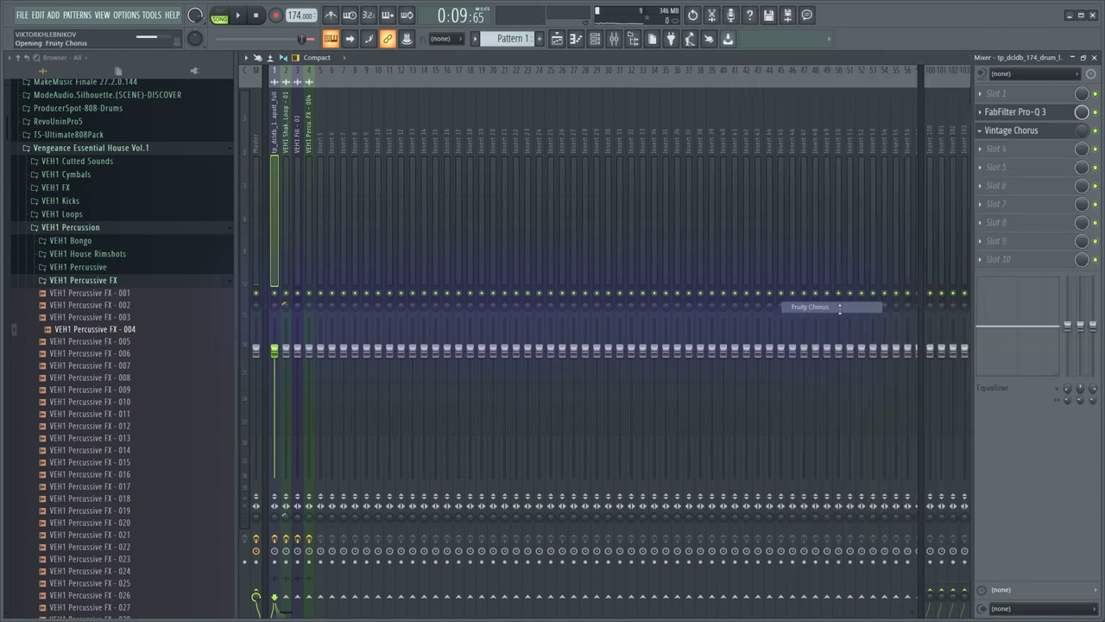
drag(1082, 130, 1082, 93)
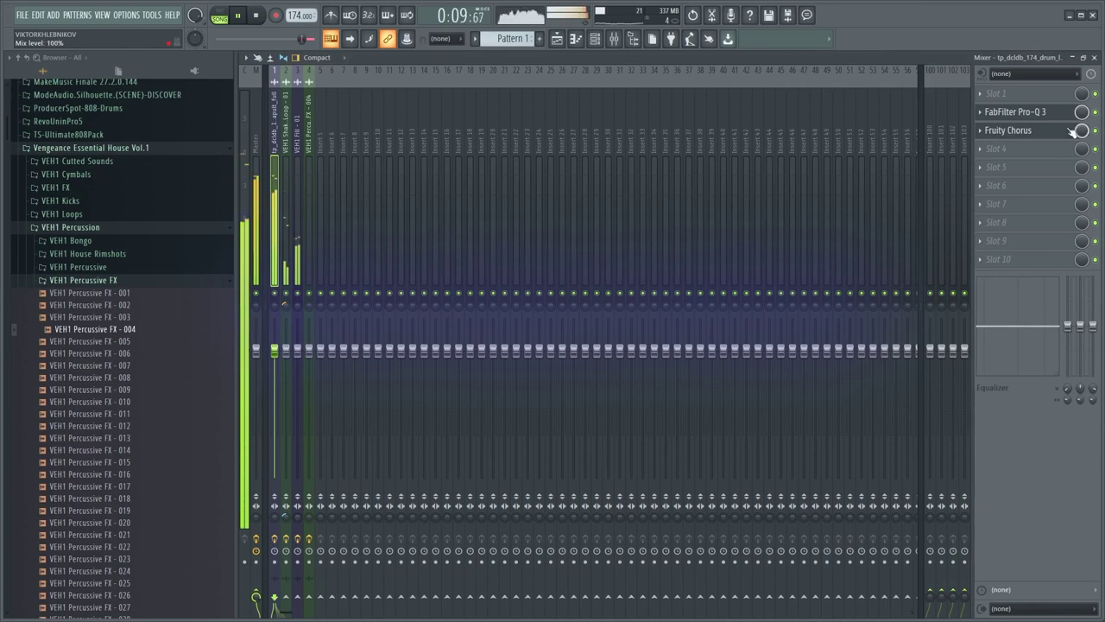
Tune Fruity Chorus during playback to about 22.4 ms delay, 3.48 ms depth and a 50 Hz cross cutoff
click(1014, 130)
key(space)
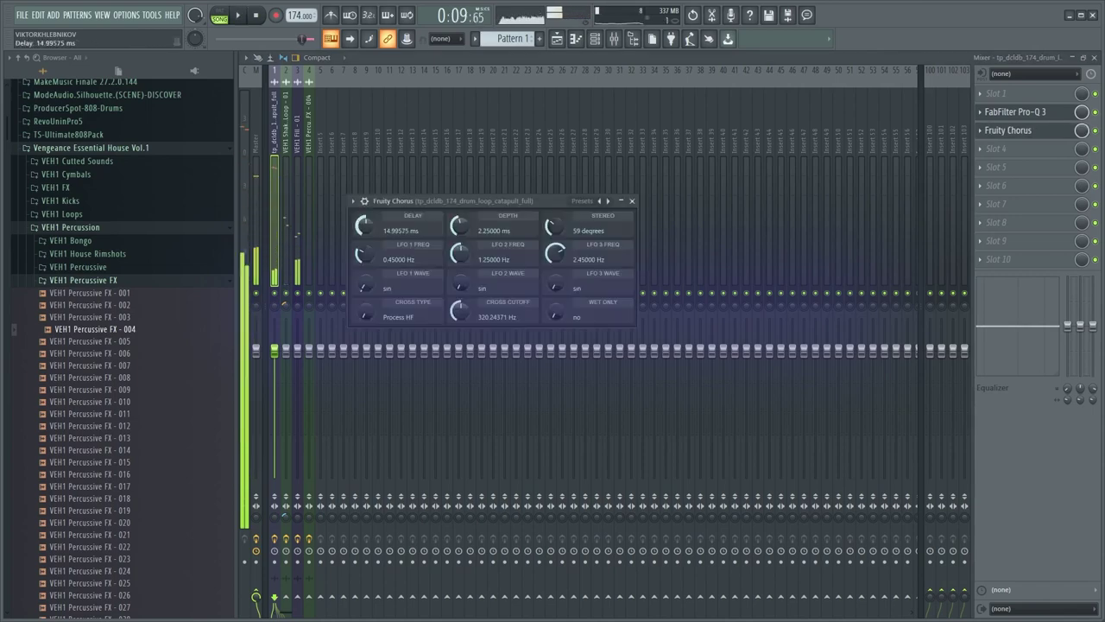
drag(408, 227, 408, 226)
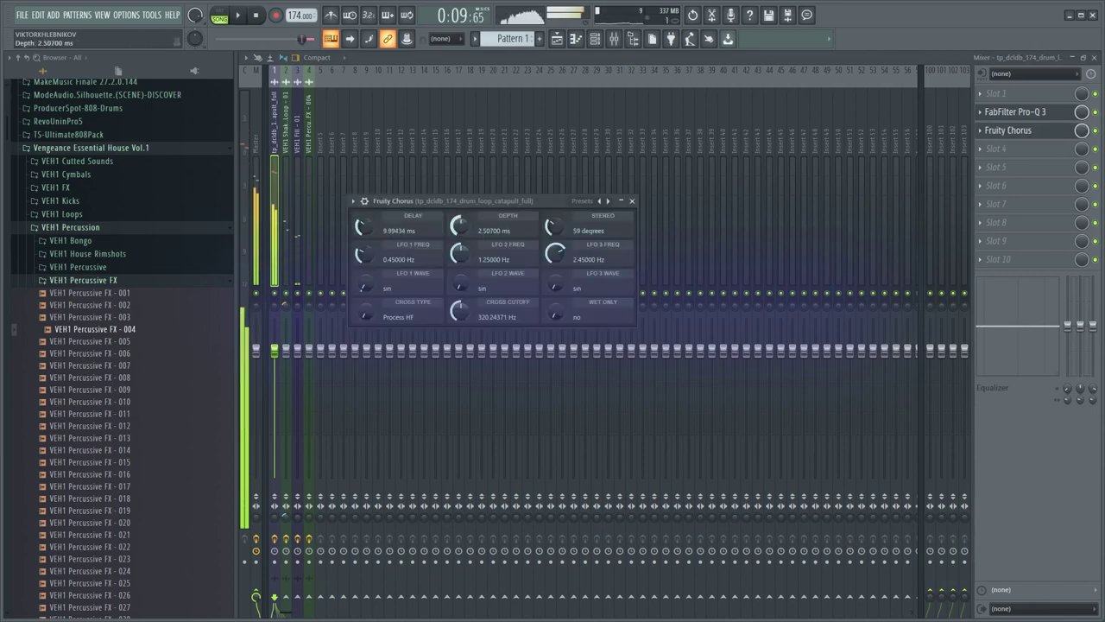
key(space)
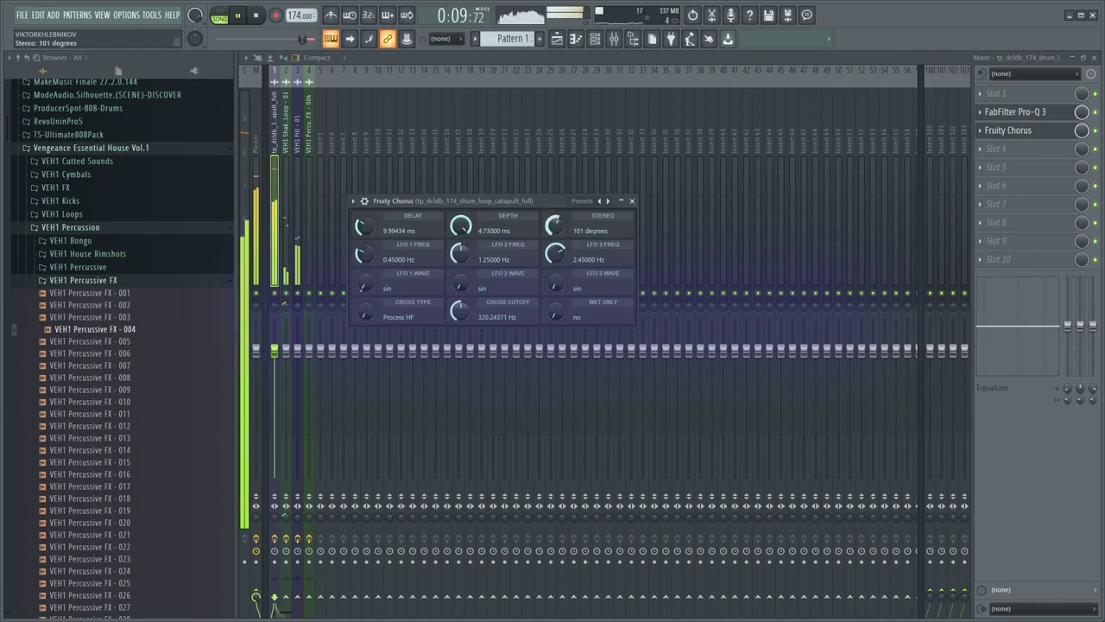
drag(555, 225, 555, 226)
drag(555, 253, 555, 253)
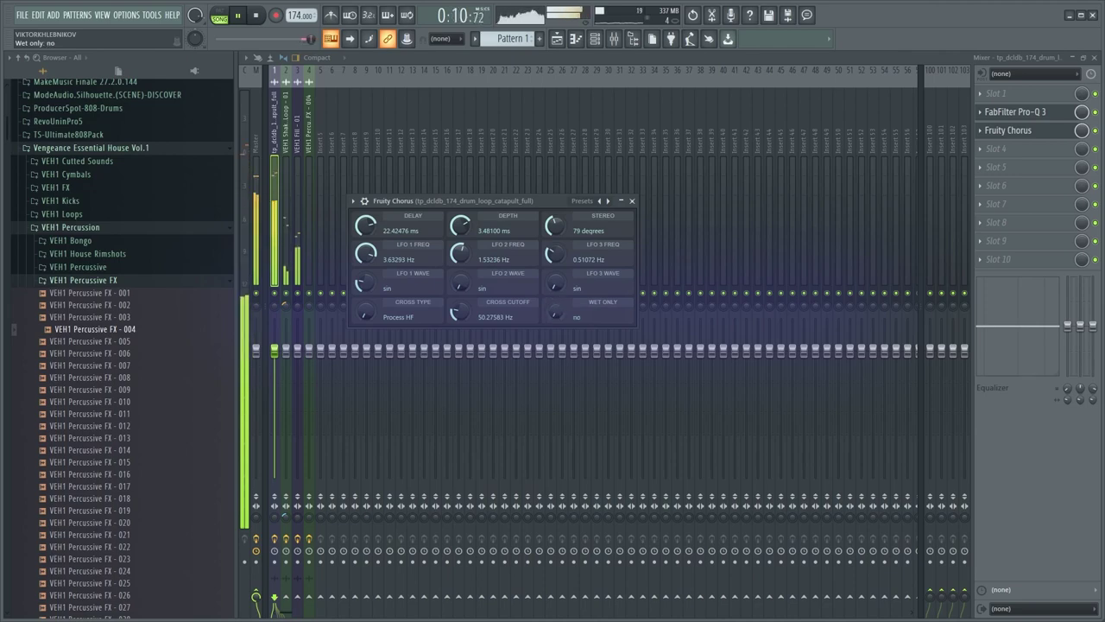
Make Fruity Chorus wet only, with LFO 3 as multi-sin at about 3.01 Hz, LFO 2 at about 0.26 Hz and stereo at 73 degrees
drag(555, 312, 555, 207)
drag(555, 282, 555, 311)
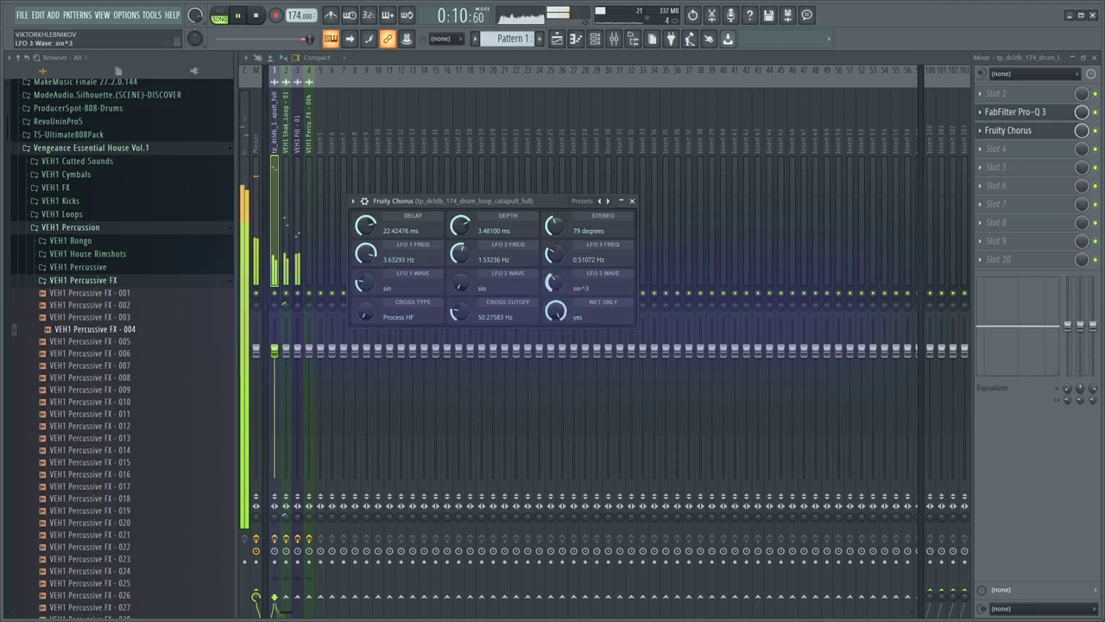
drag(555, 254, 555, 262)
drag(462, 258, 463, 285)
drag(549, 237, 555, 259)
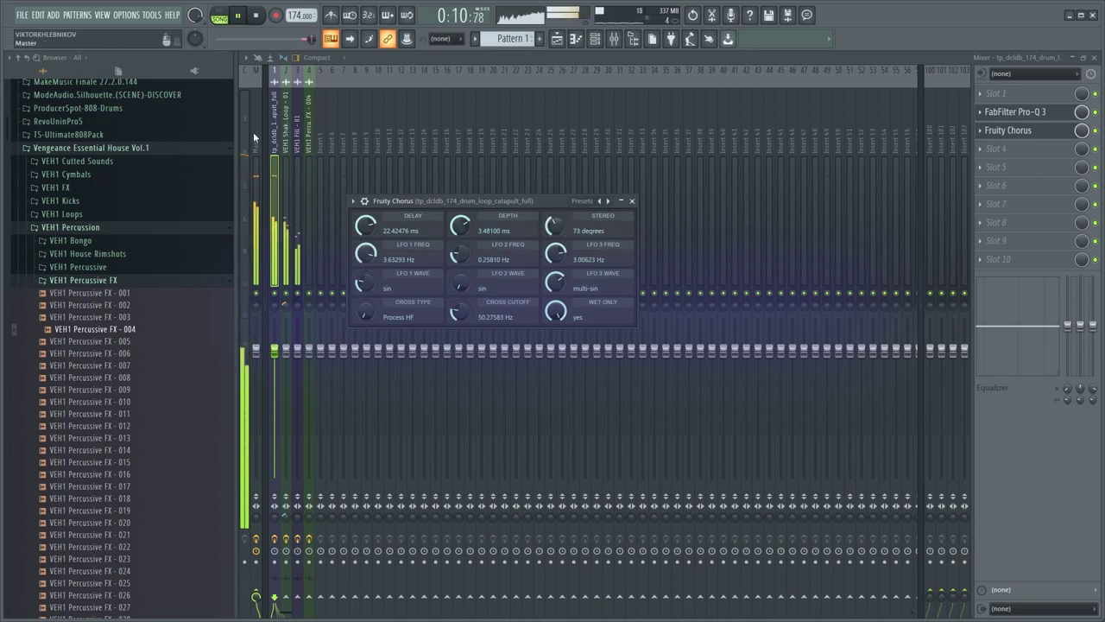
Lower the chorus's LFO 1 frequency to about 1.1 Hz and bring its slot mix level down to 0%
drag(366, 253, 366, 258)
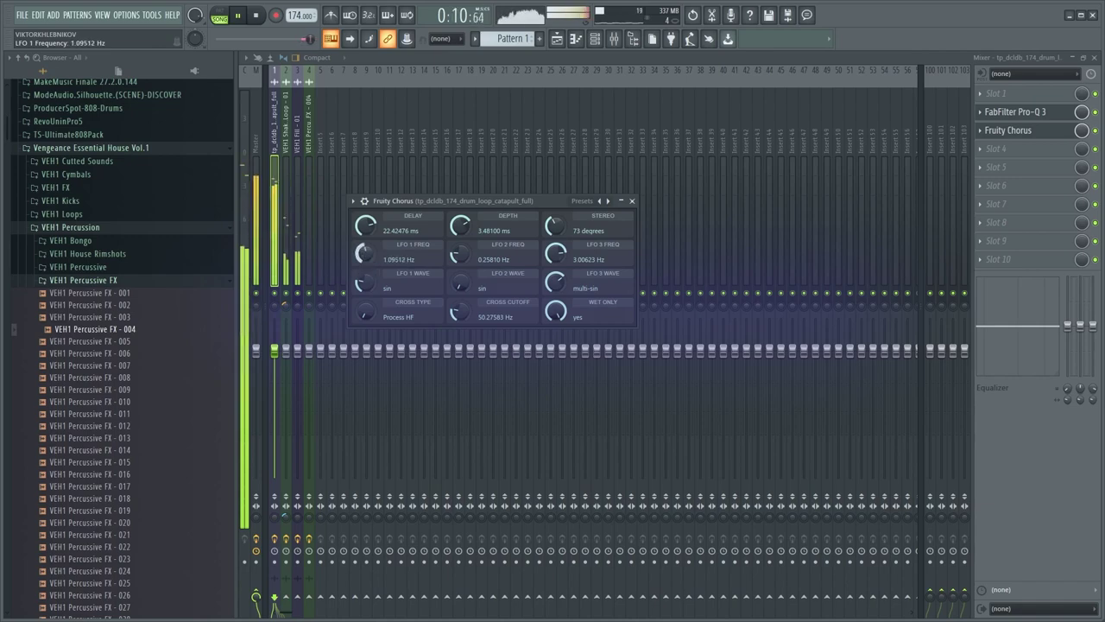
drag(366, 253, 367, 255)
key(space)
click(277, 189)
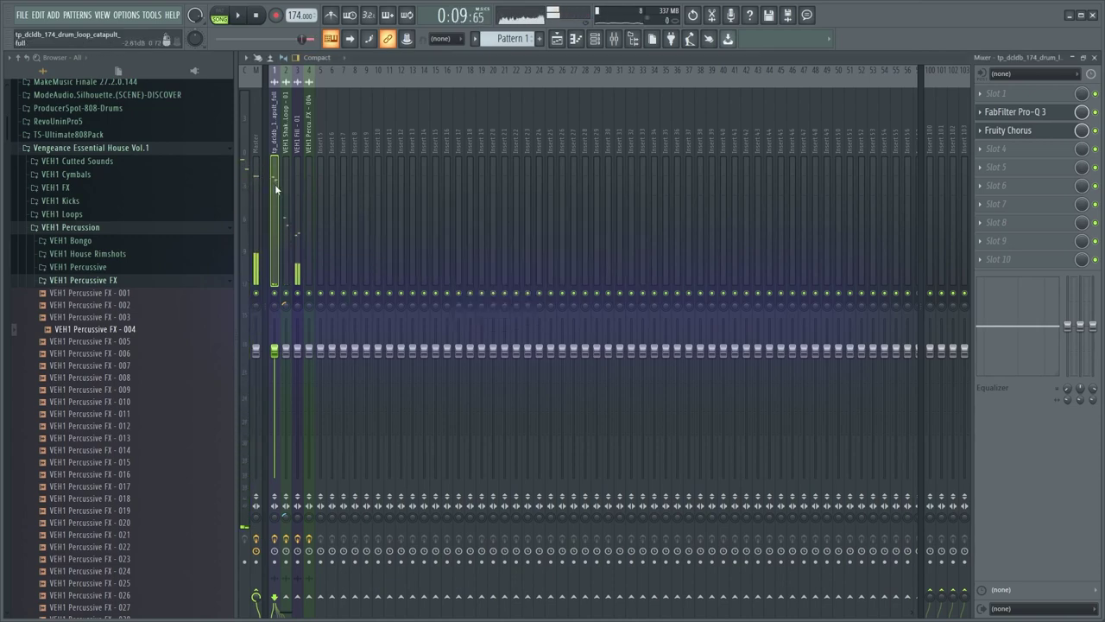
key(space)
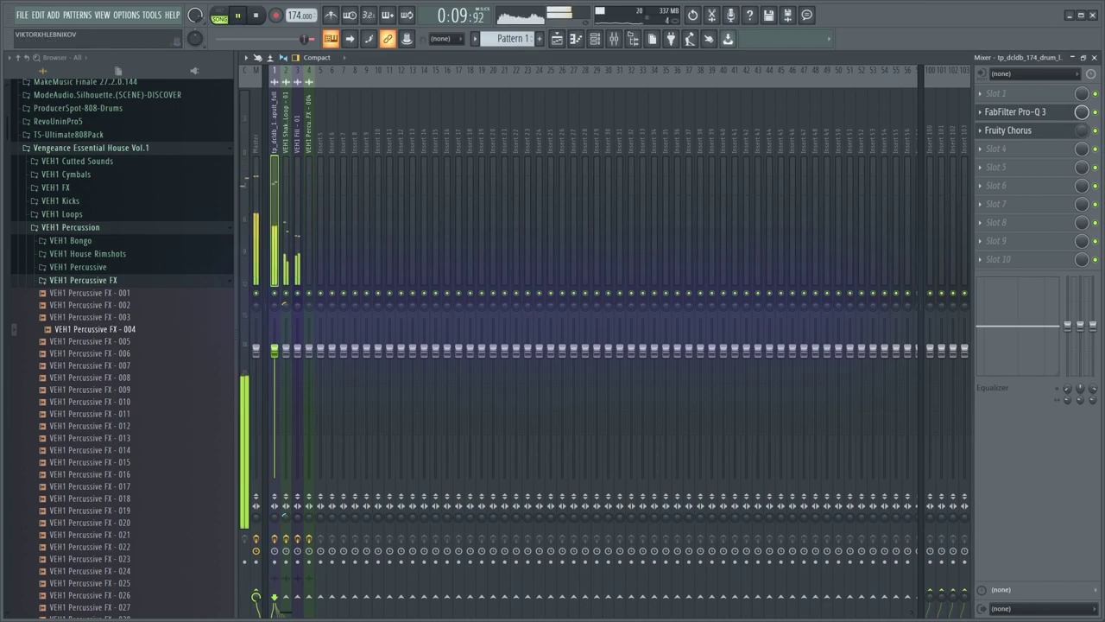
key(space)
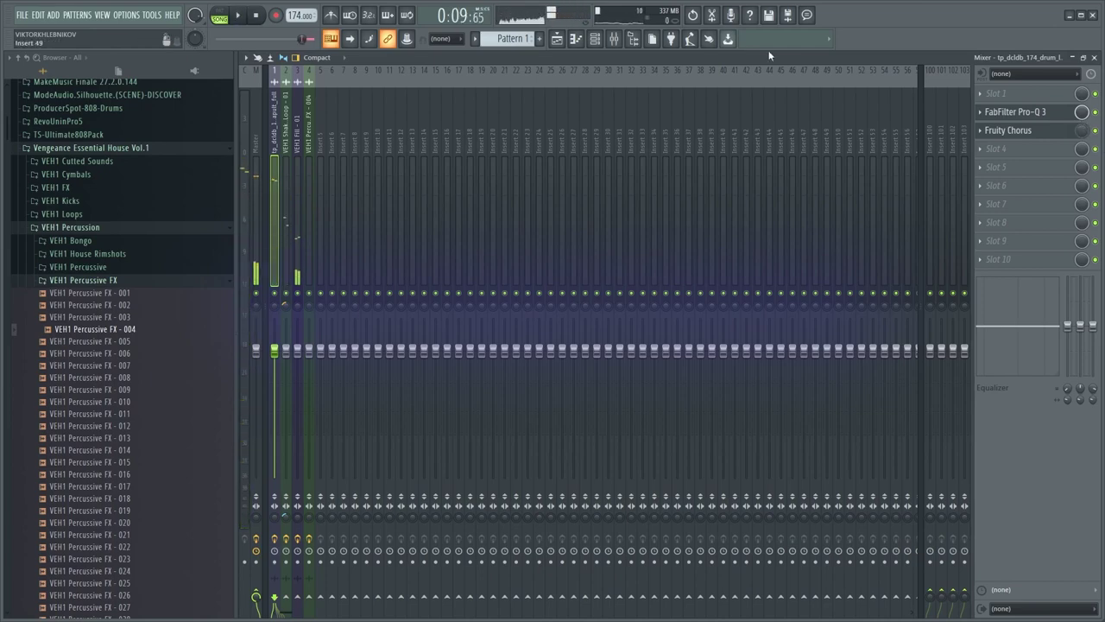
Select bars 7 and 8 in the playlist and create an automation clip for Fruity Chorus's mix level there
click(556, 39)
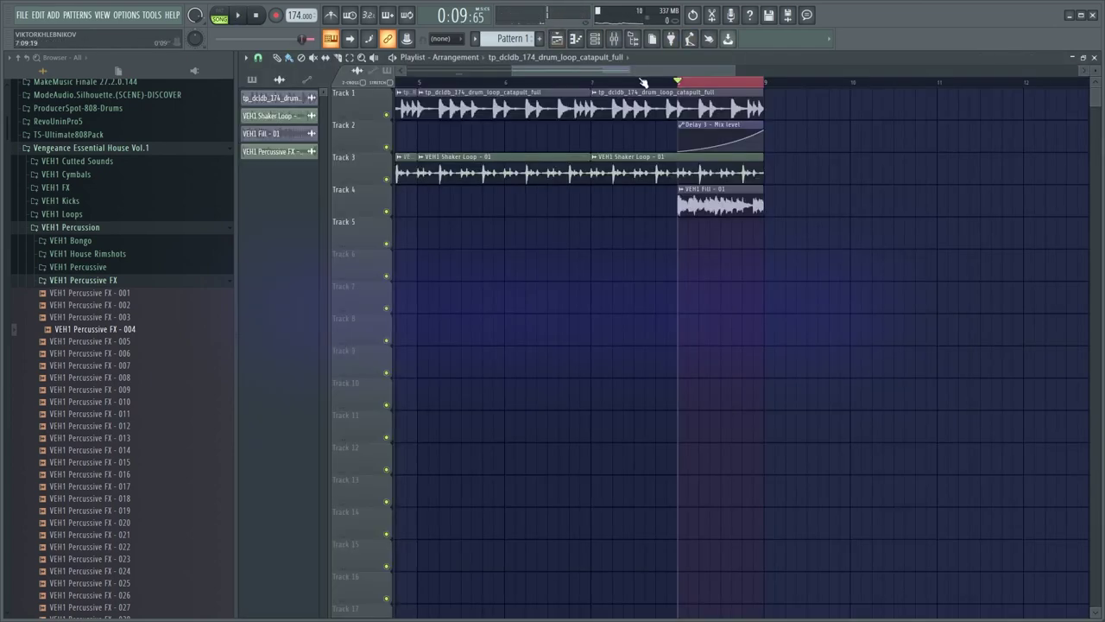
click(634, 82)
drag(592, 81, 808, 134)
click(613, 40)
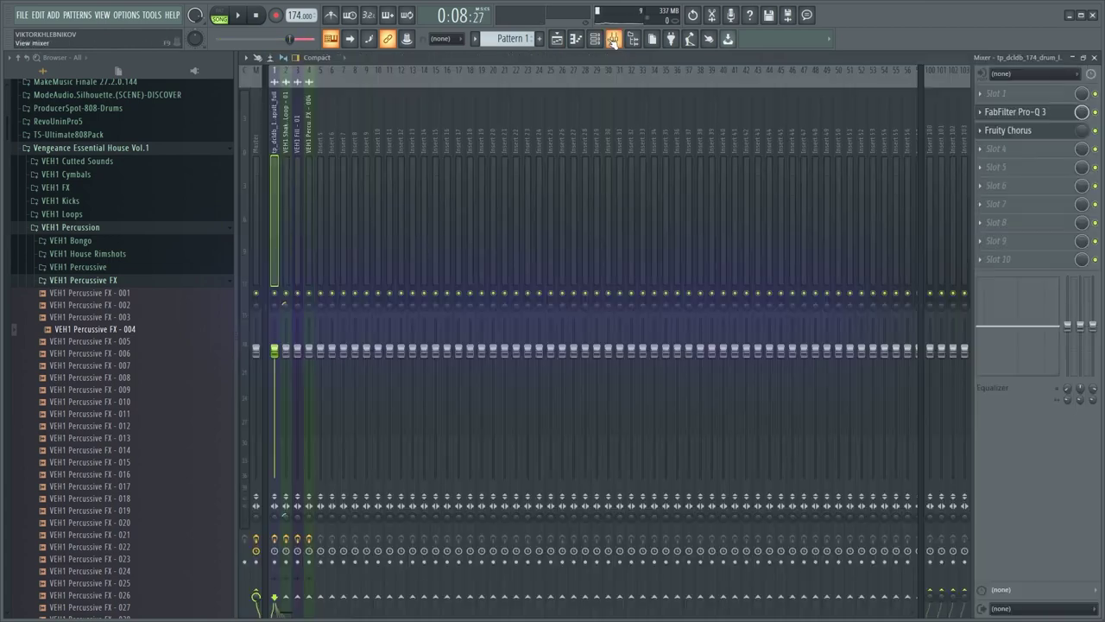
right_click(1079, 132)
click(1056, 209)
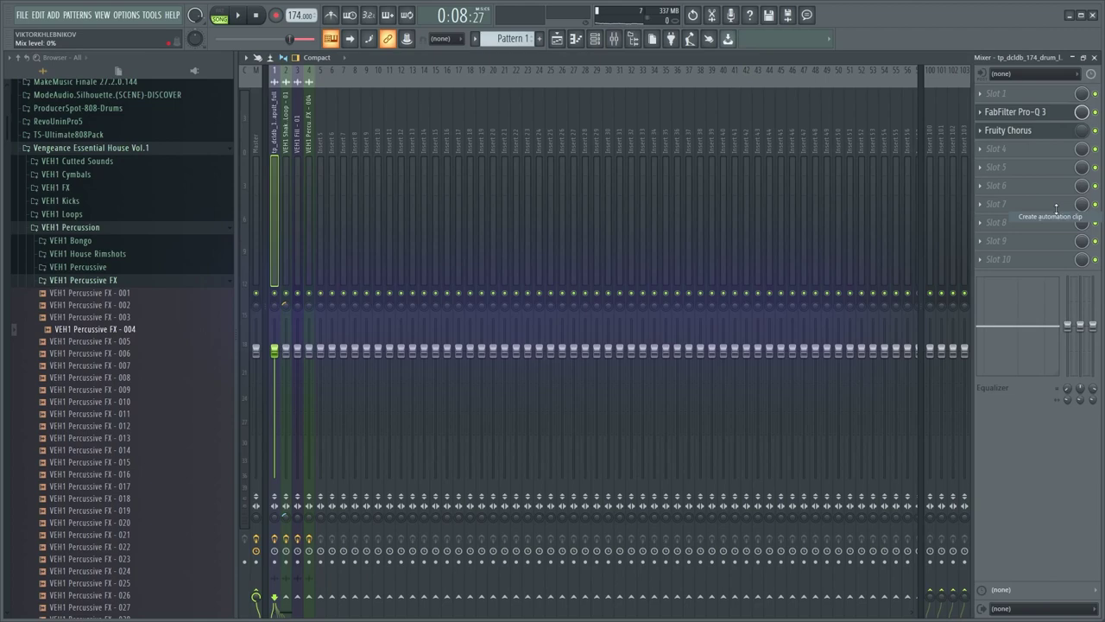
click(555, 39)
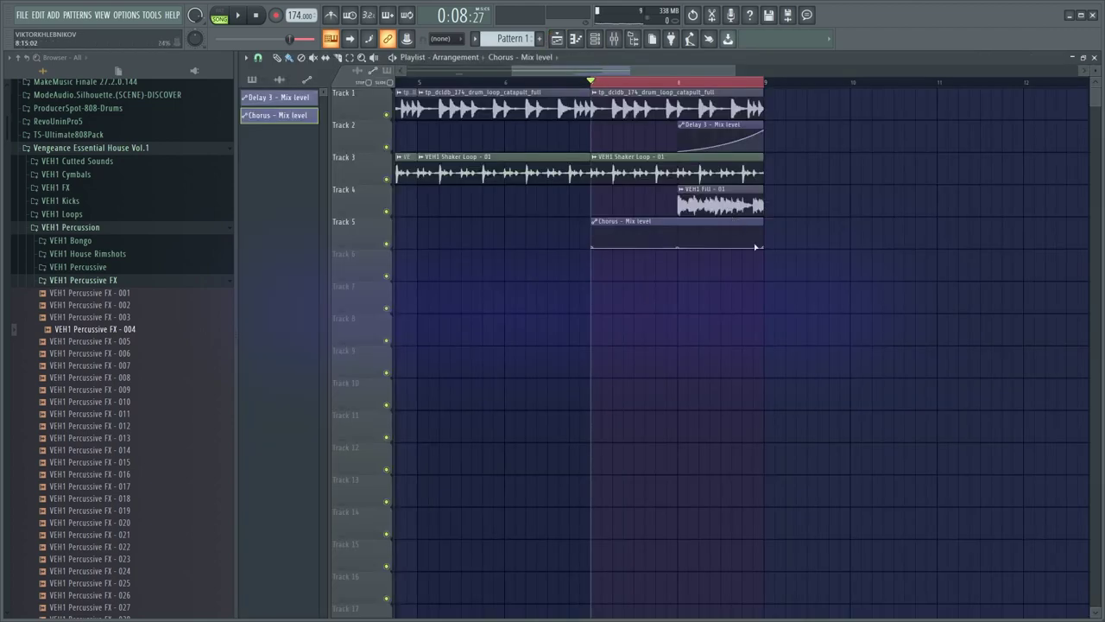
Shape the Chorus - Mix level automation into a nearly straight rise across bars 7 and 8, adjusting its curve tension during playback
drag(766, 249, 770, 225)
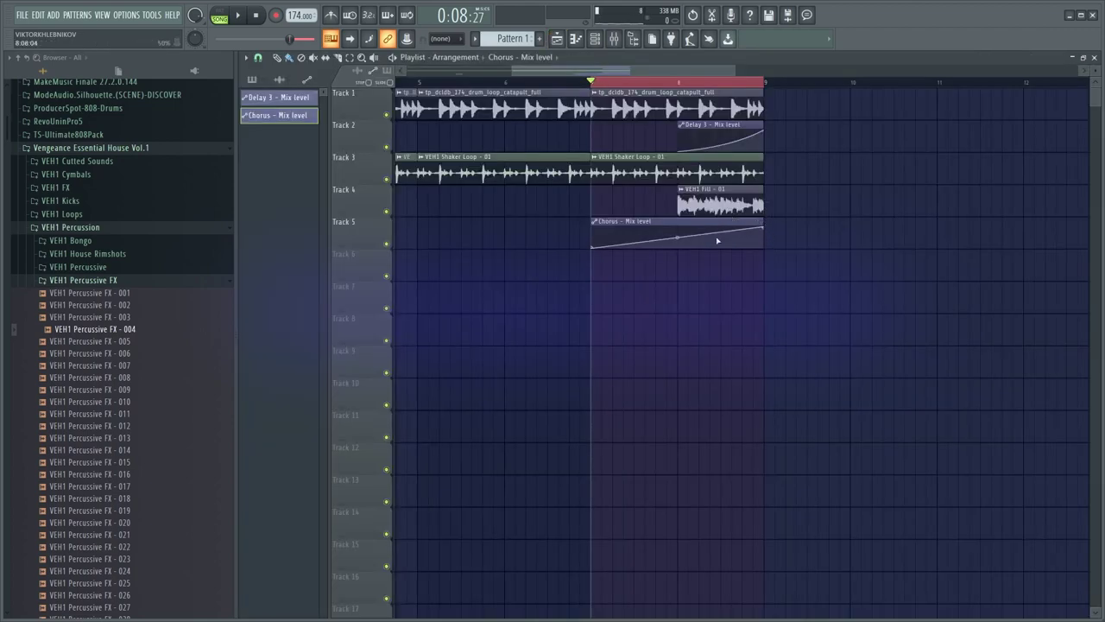
key(space)
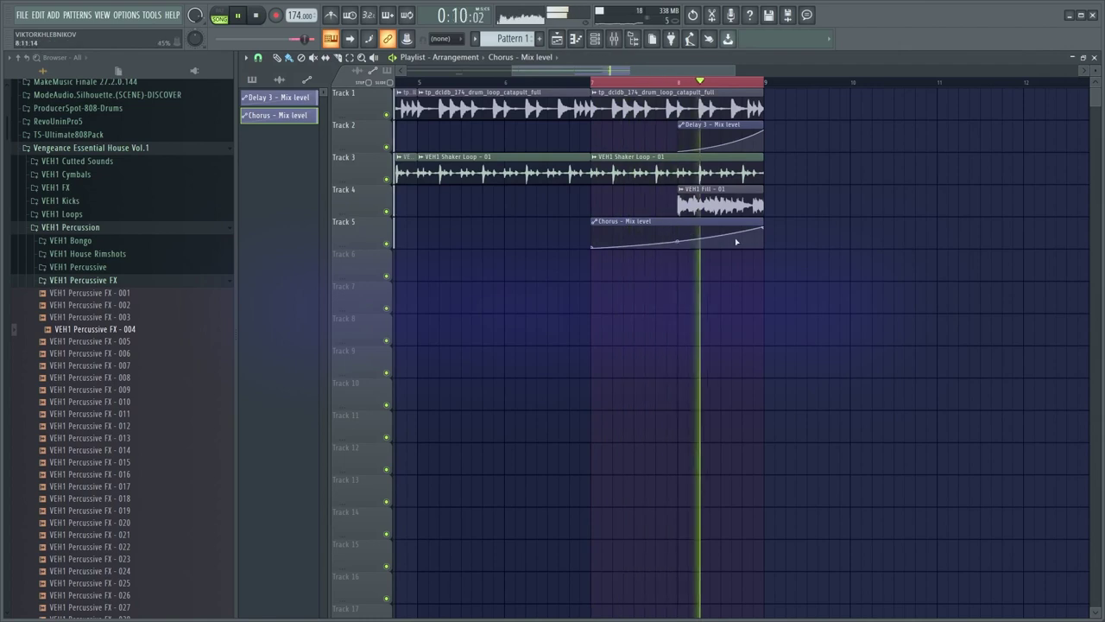
double_click(680, 207)
key(Escape)
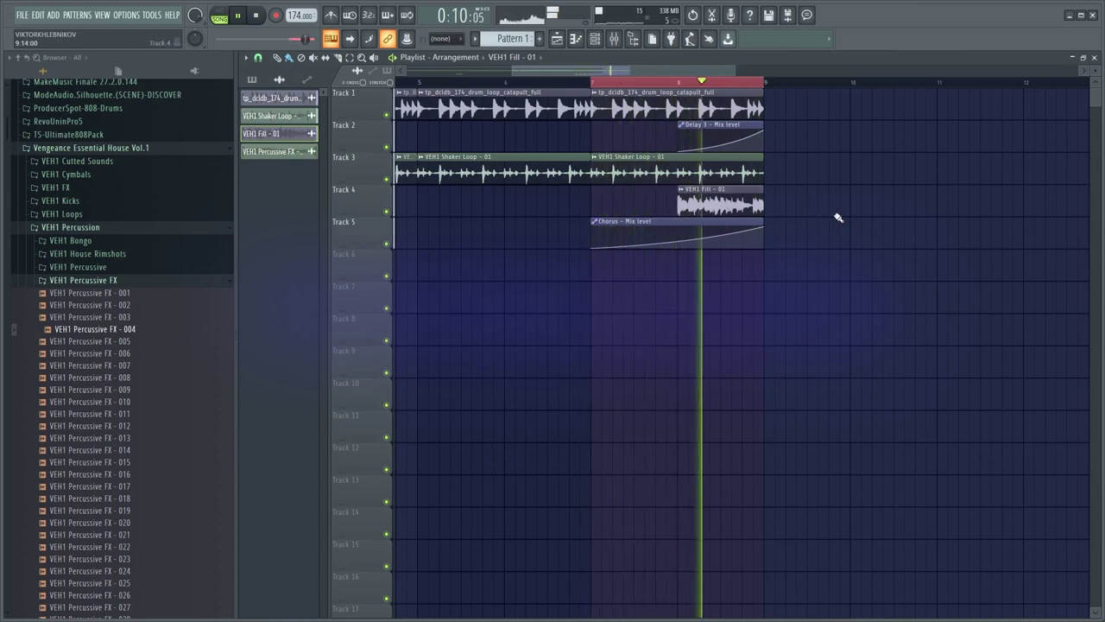
drag(678, 240, 678, 229)
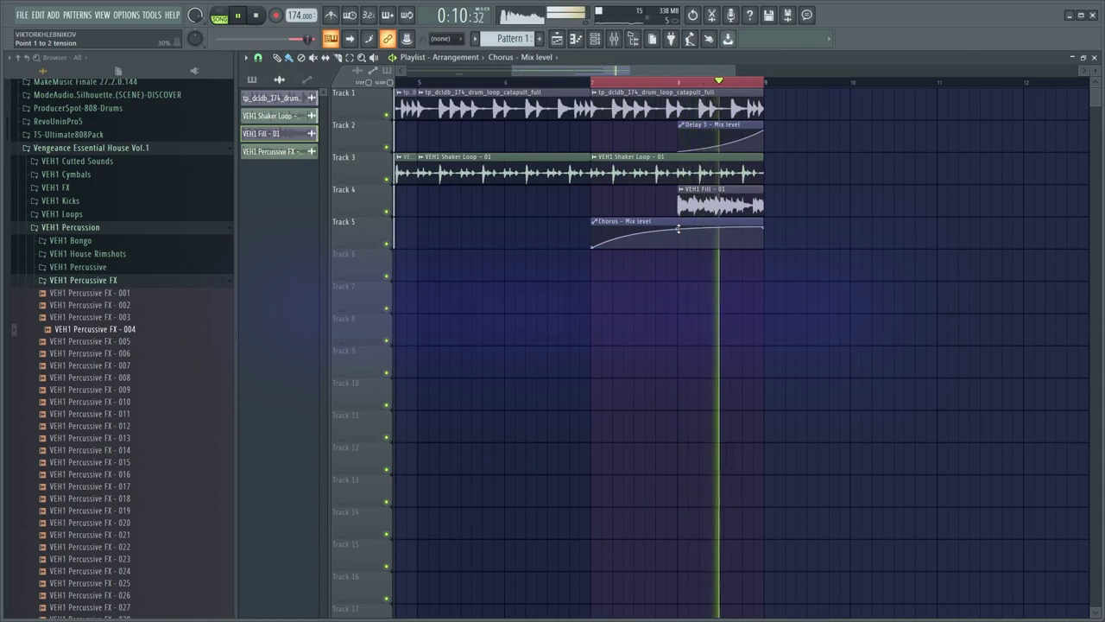
drag(678, 229, 679, 235)
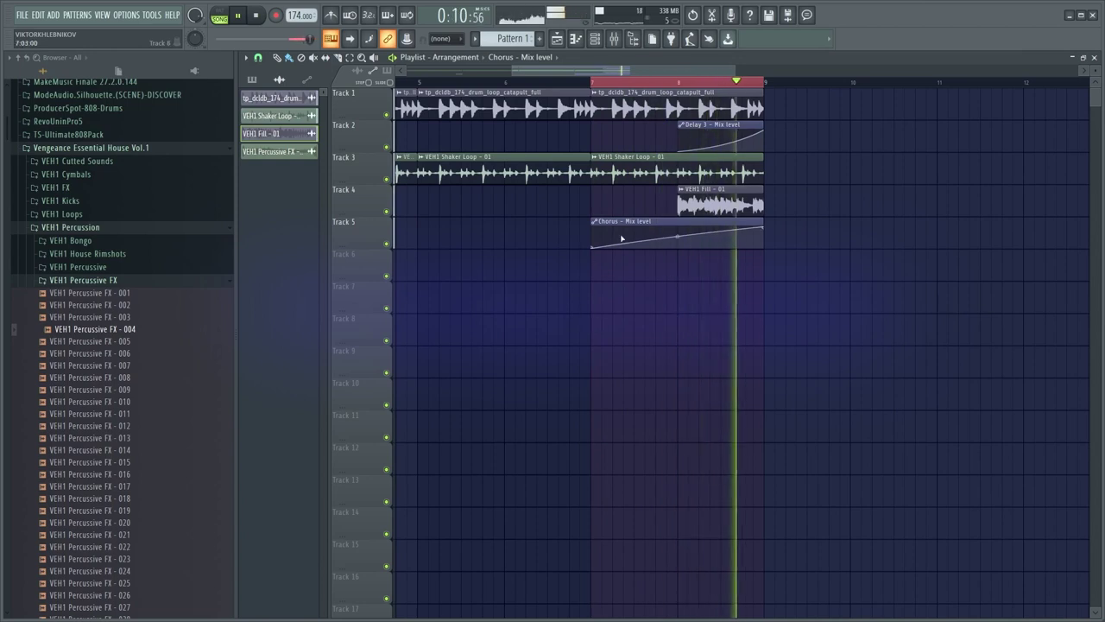
Clear the bars 7 and 8 selection and move the Chorus - Mix level automation clip to bars 15 and 16 on Track 5
scroll(799, 217, down, 2)
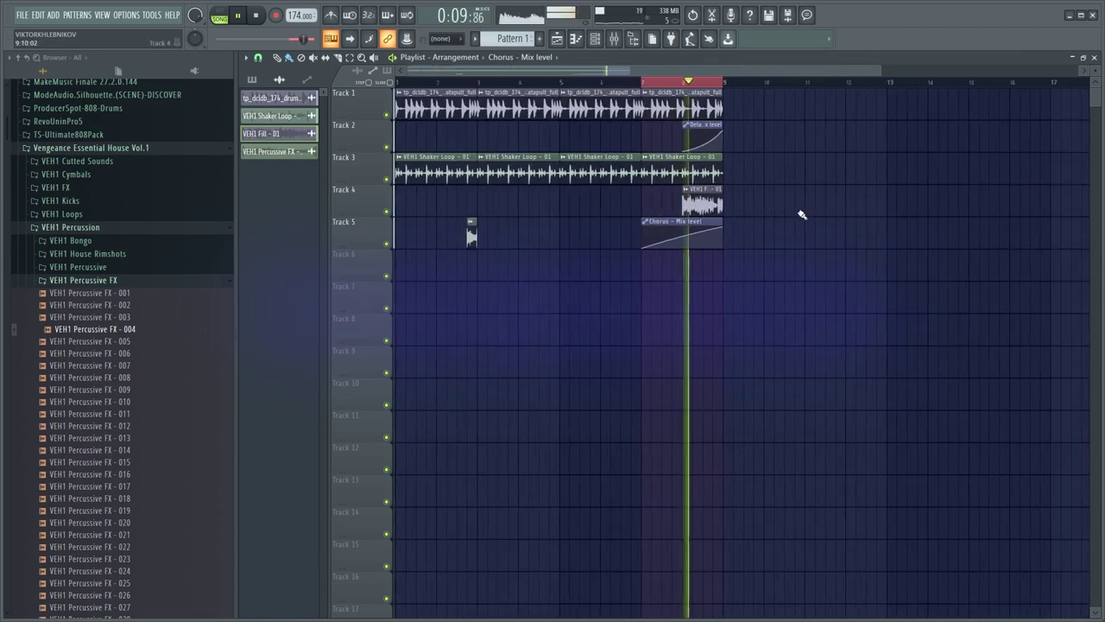
scroll(781, 217, right, 1)
double_click(623, 83)
click(440, 82)
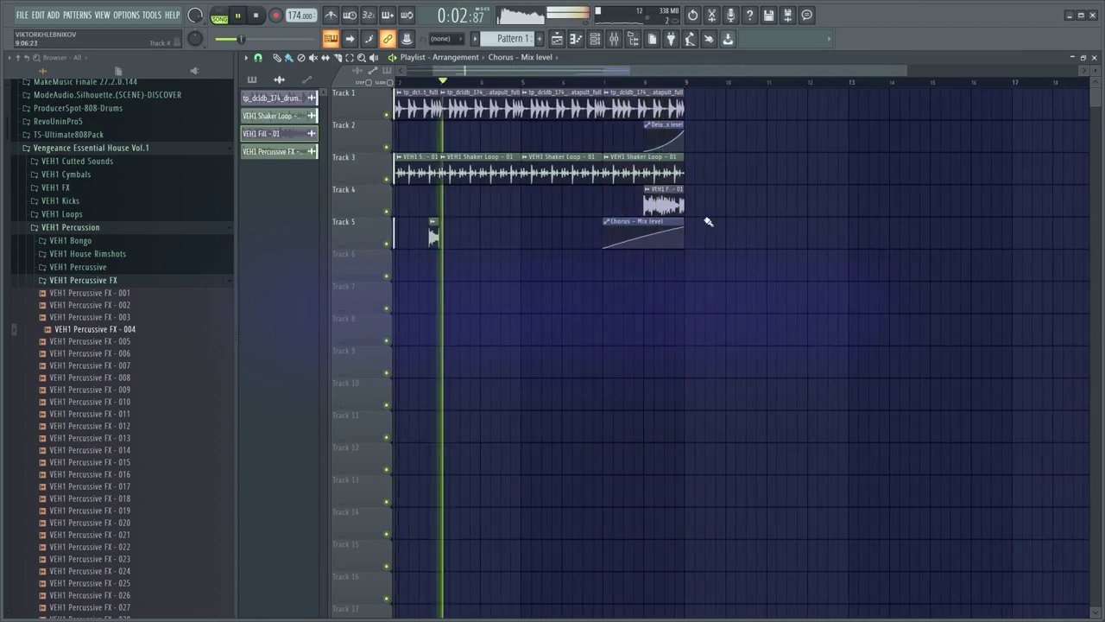
drag(713, 217, 582, 245)
drag(652, 219, 941, 215)
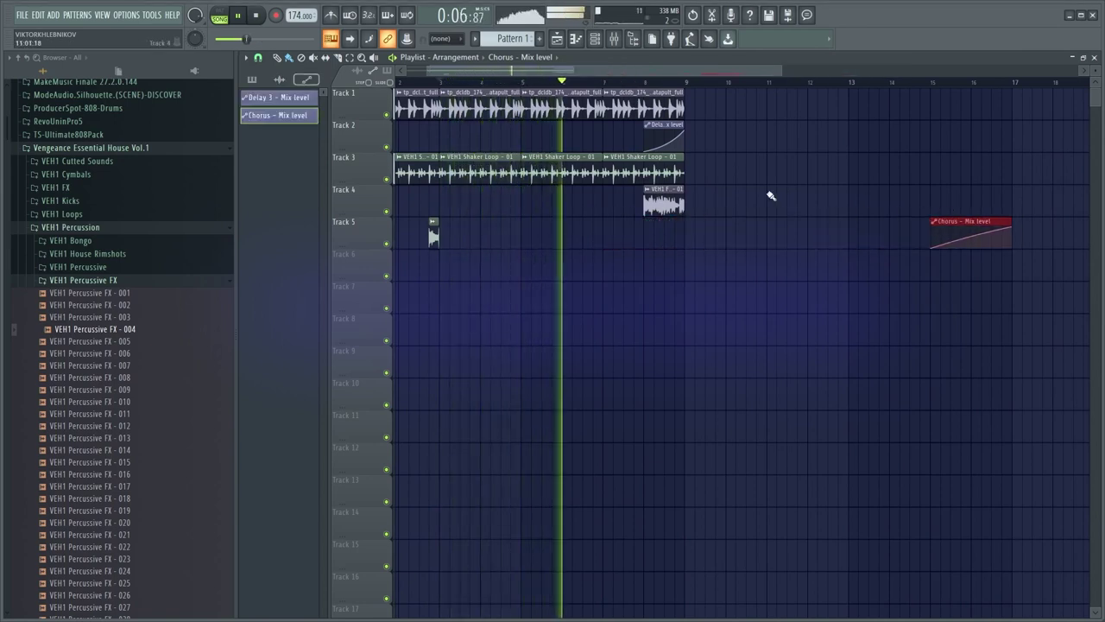
Duplicate the drum and shaker loops over bars 9 to 16 and copy the percussive FX hit from bar 2 to bar 10
drag(730, 177, 268, 158)
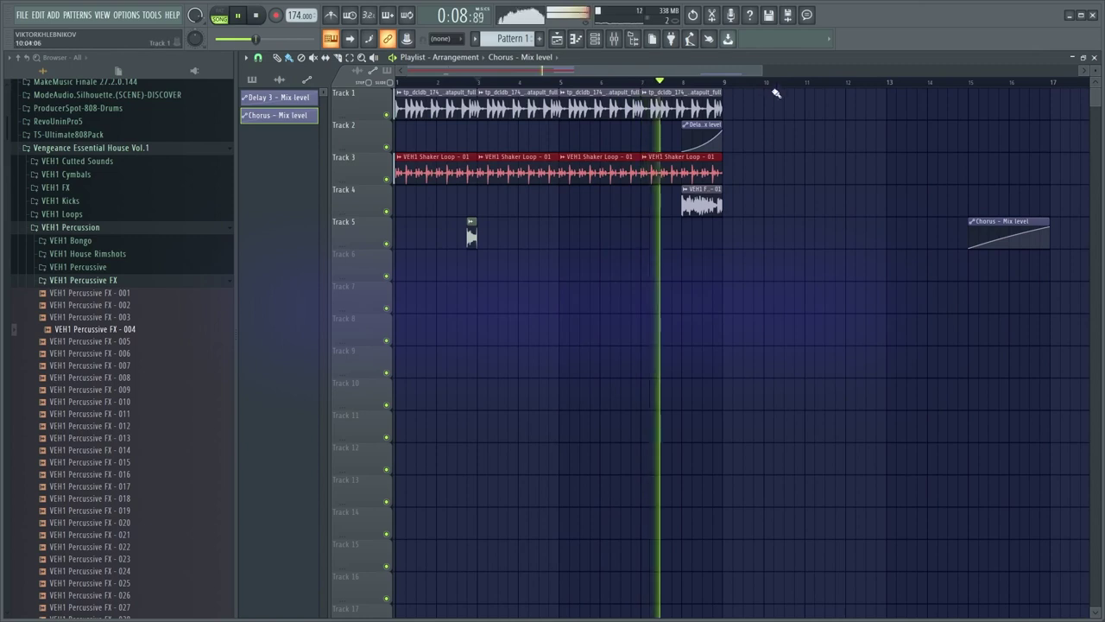
drag(750, 95, 169, 114)
key(ctrl+b)
ctrl+click(650, 277)
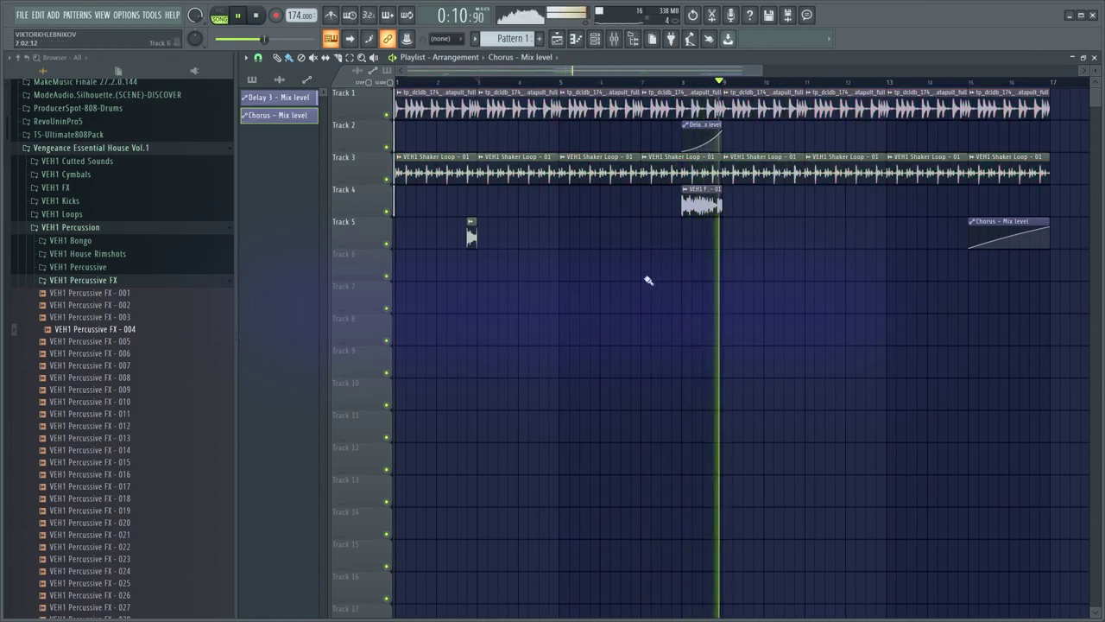
drag(470, 232, 797, 231)
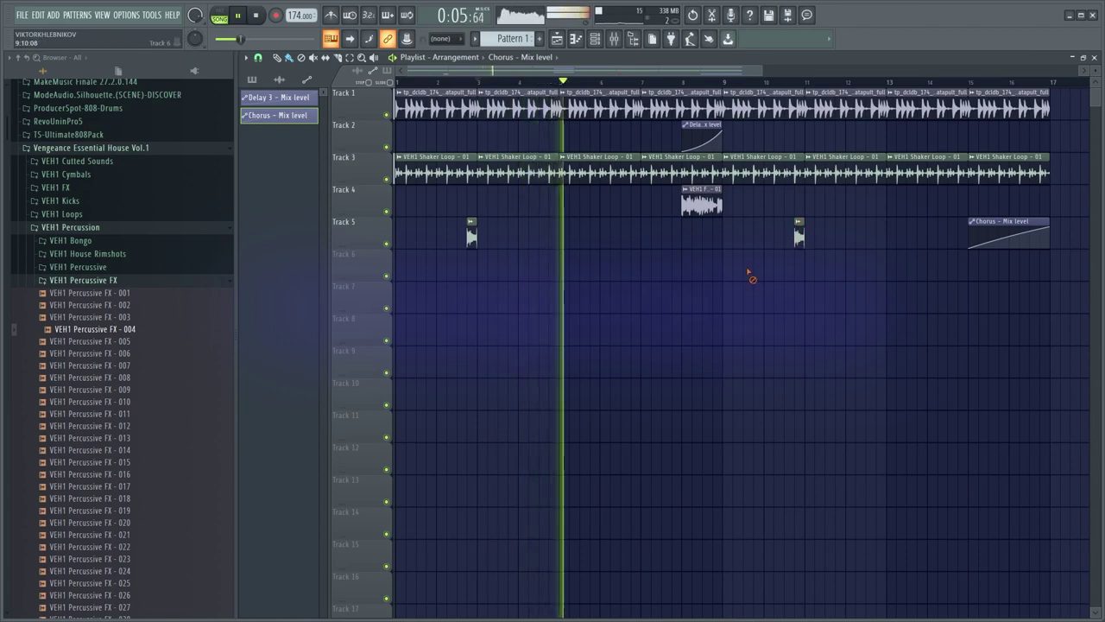
Bend the Chorus - Mix level automation into a slower-starting rise over bars 15 and 16 and play the arrangement from bar 1
click(725, 81)
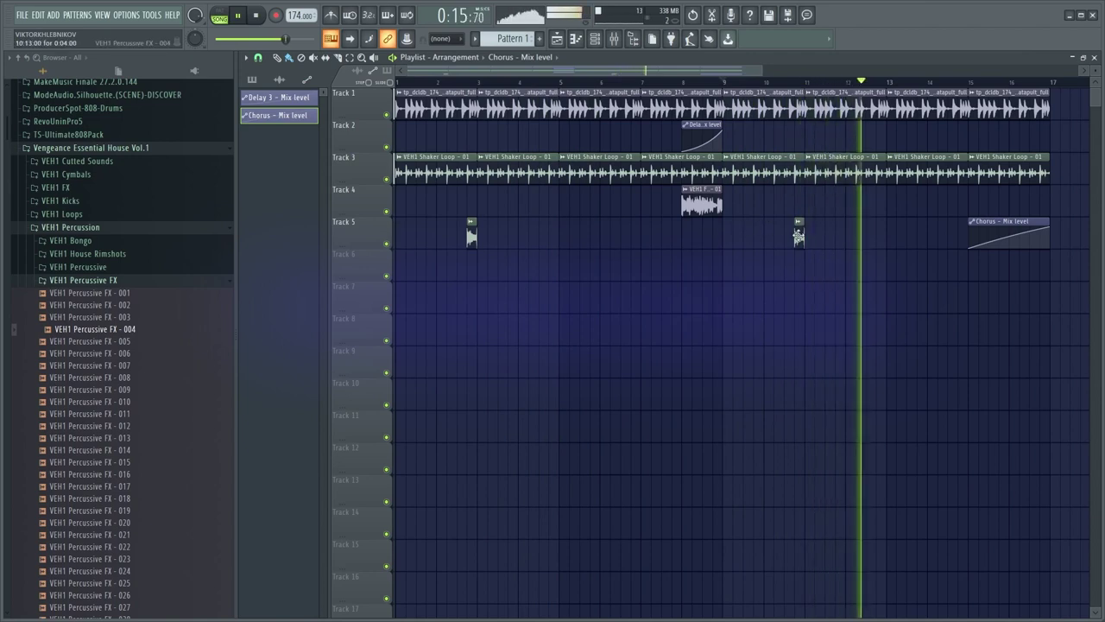
drag(887, 237, 732, 266)
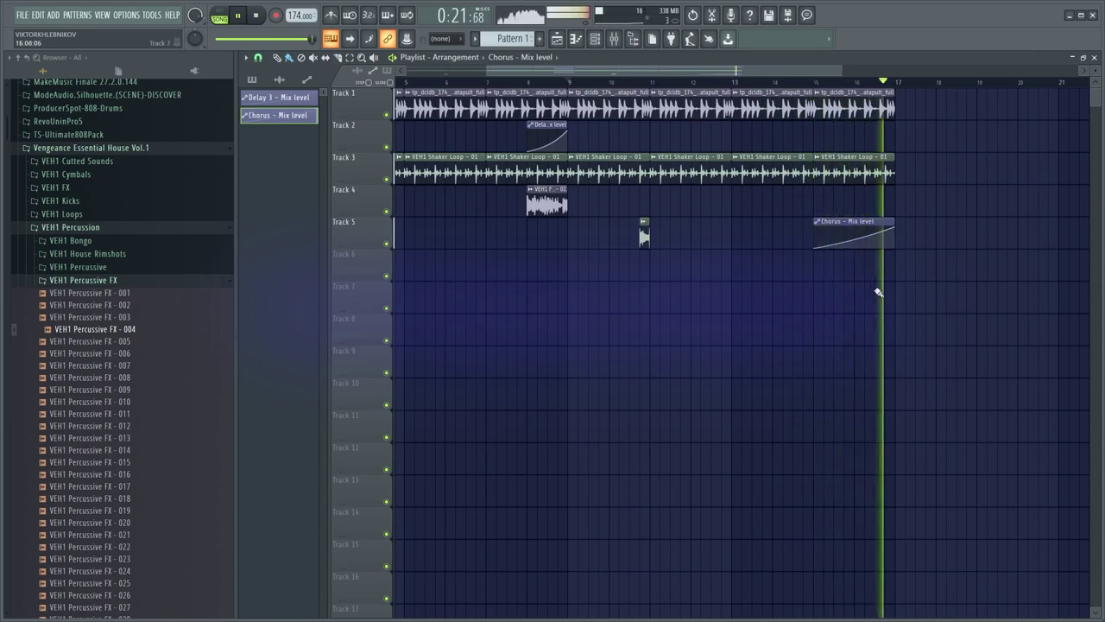
key(space)
scroll(855, 258, down, 3)
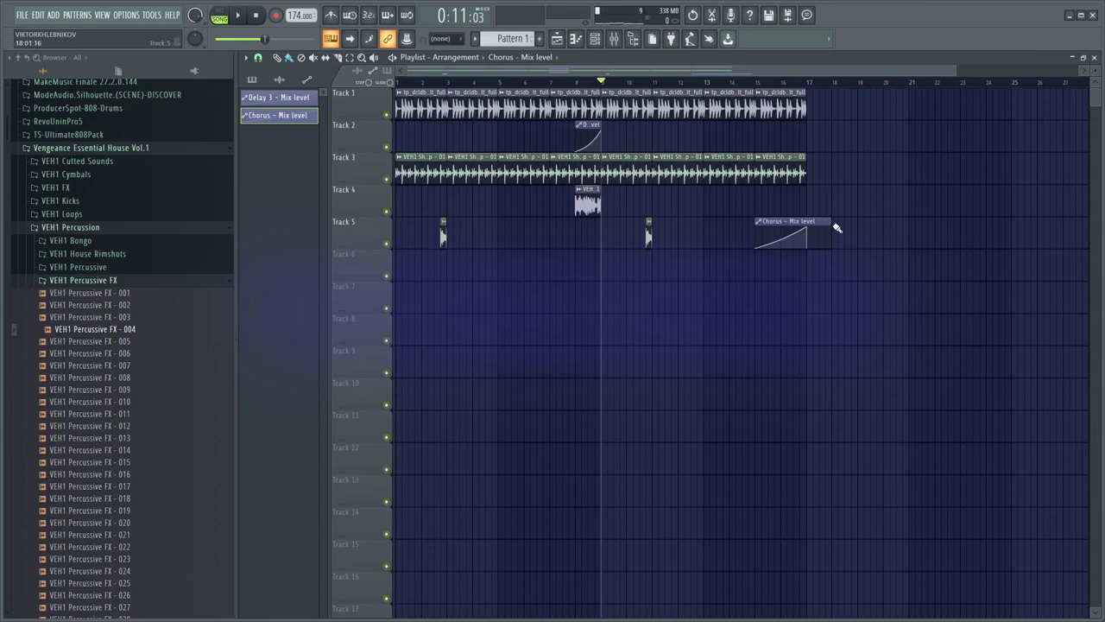
right_click(862, 231)
key(space)
key(space)
drag(509, 82, 397, 84)
key(space)
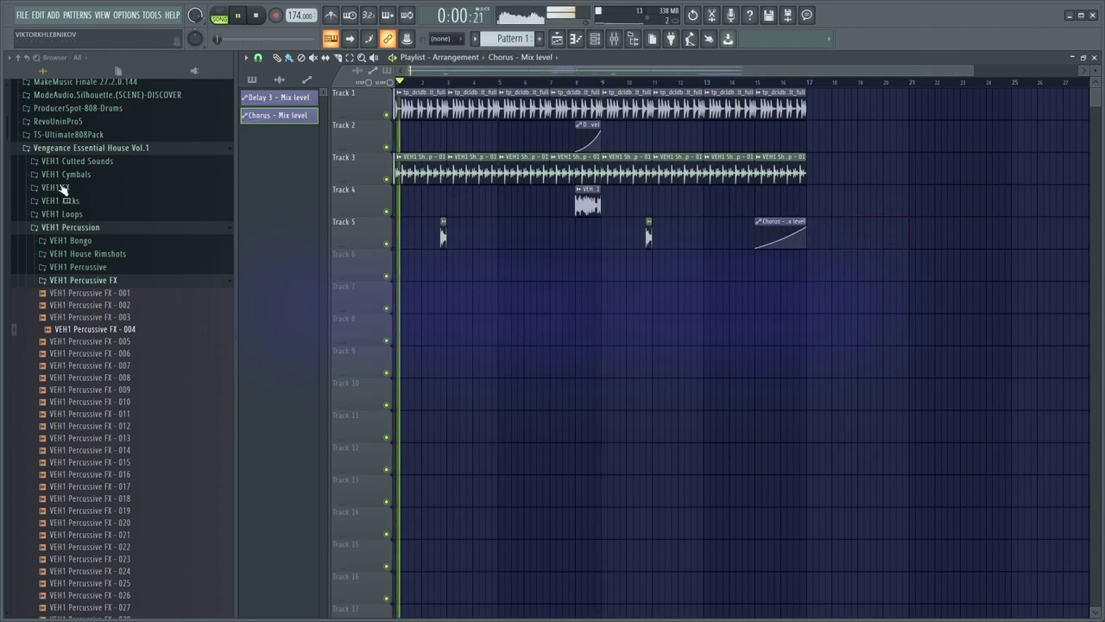
Browse the Vengeance Essential House Vol.1 and Vol.2 folders for another percussion sample while checking playback
click(104, 280)
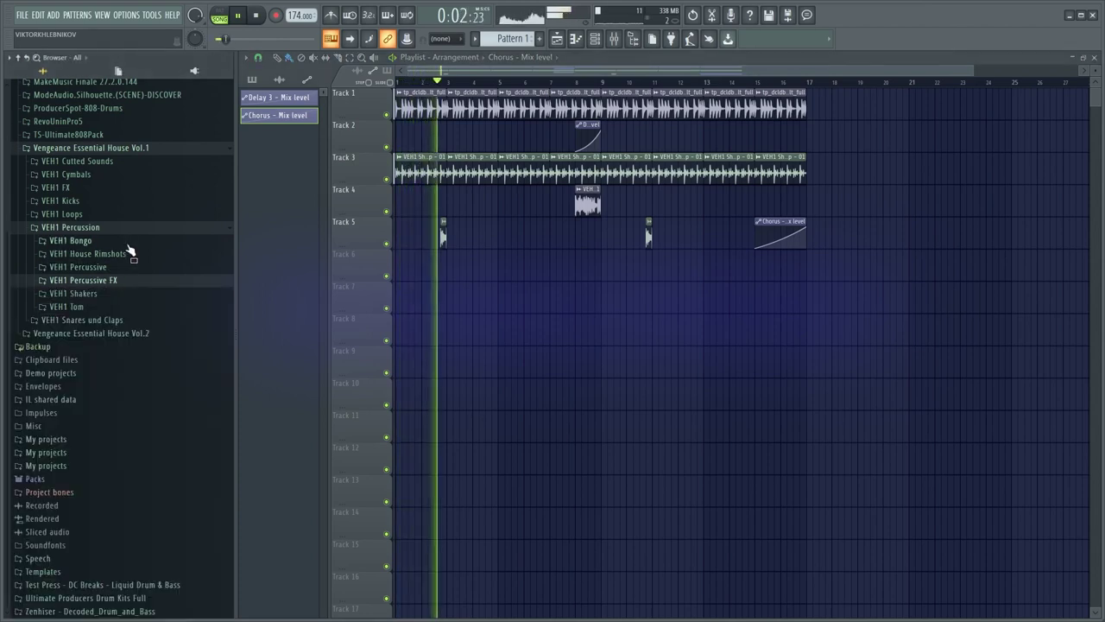
scroll(121, 229, up, 5)
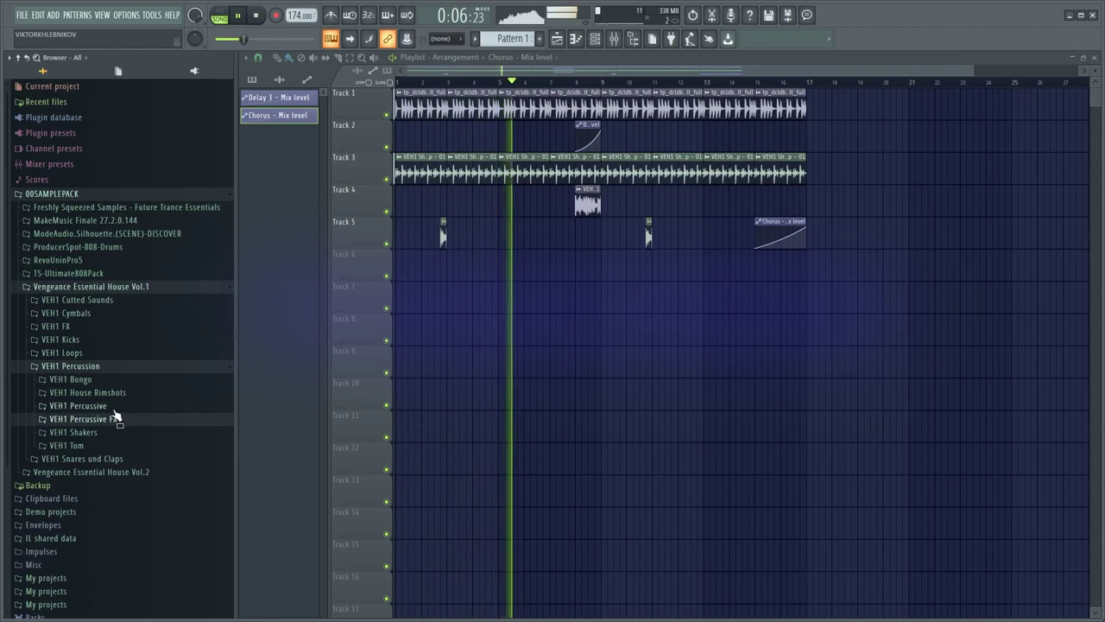
click(116, 288)
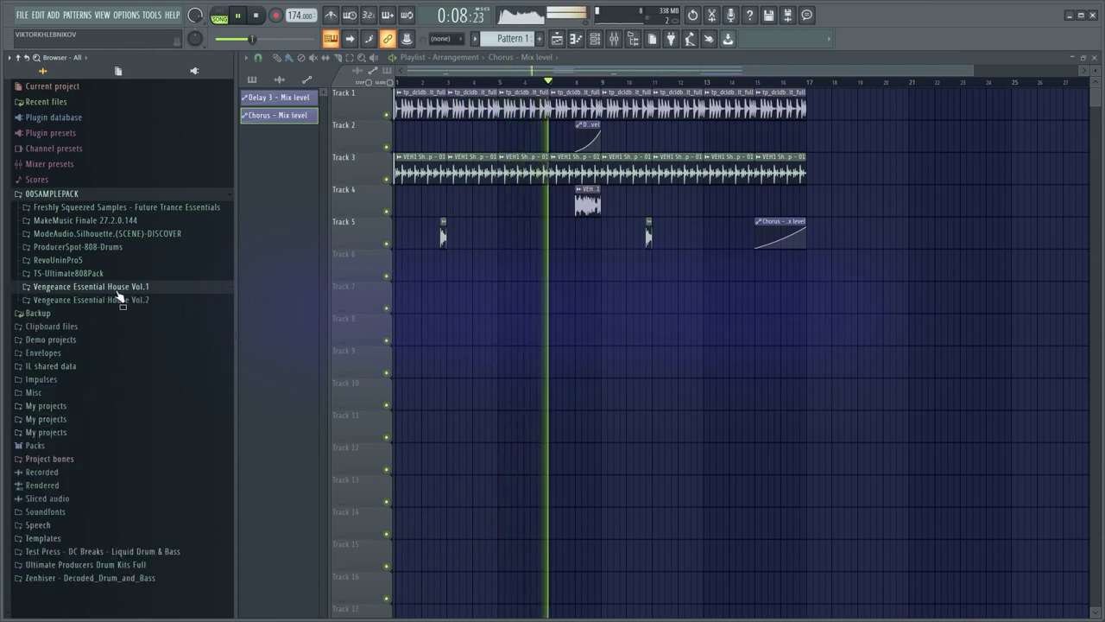
click(121, 301)
key(space)
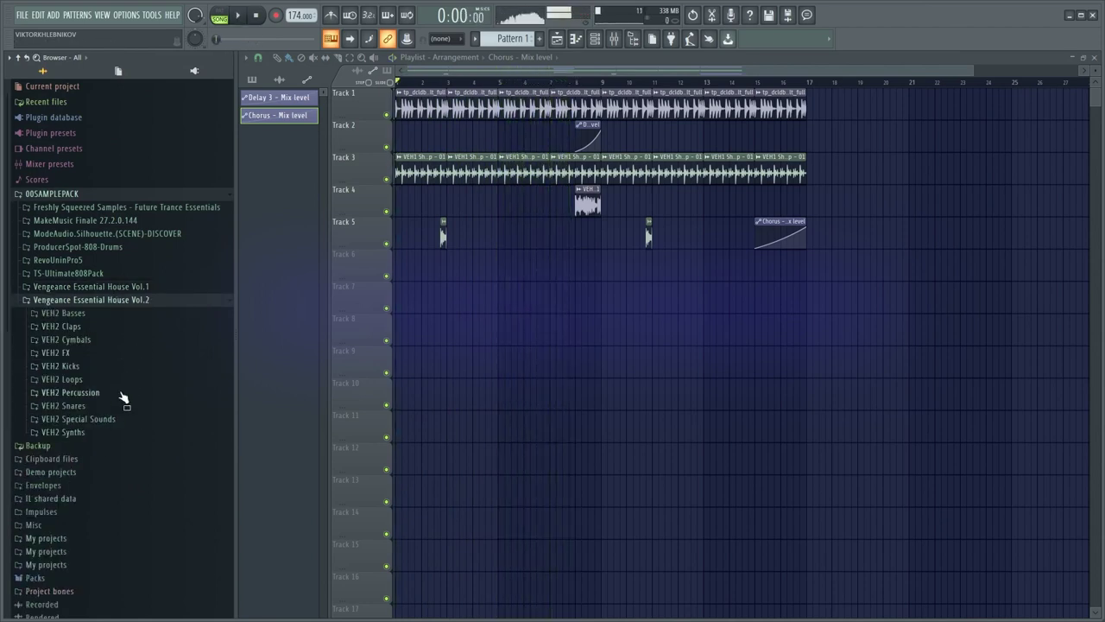
click(120, 392)
drag(111, 403, 115, 406)
click(97, 297)
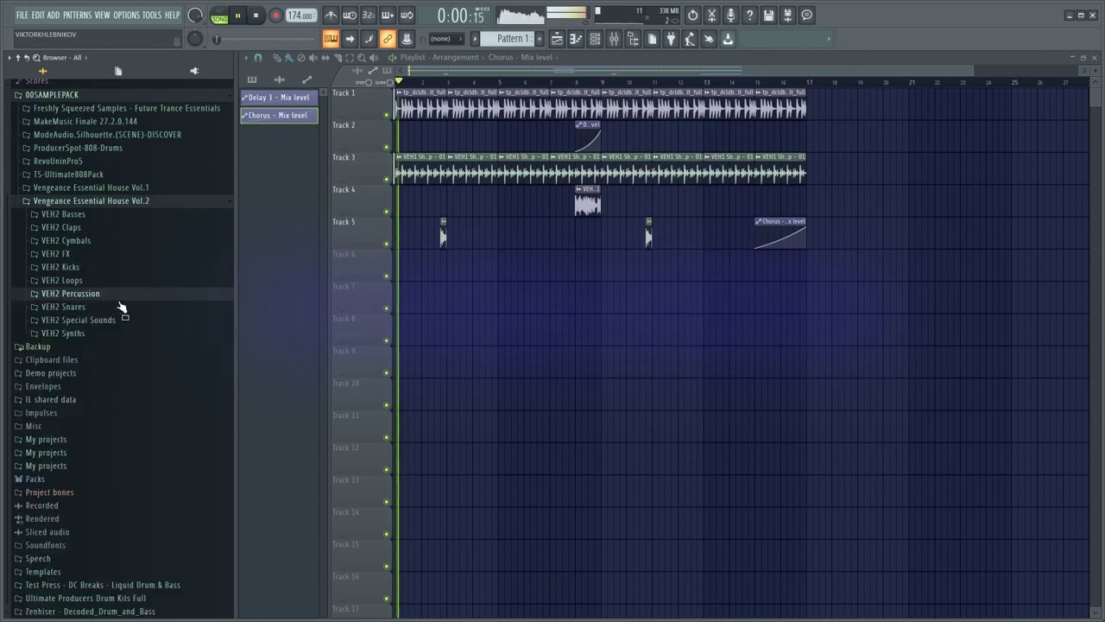
key(space)
scroll(102, 459, down, 2)
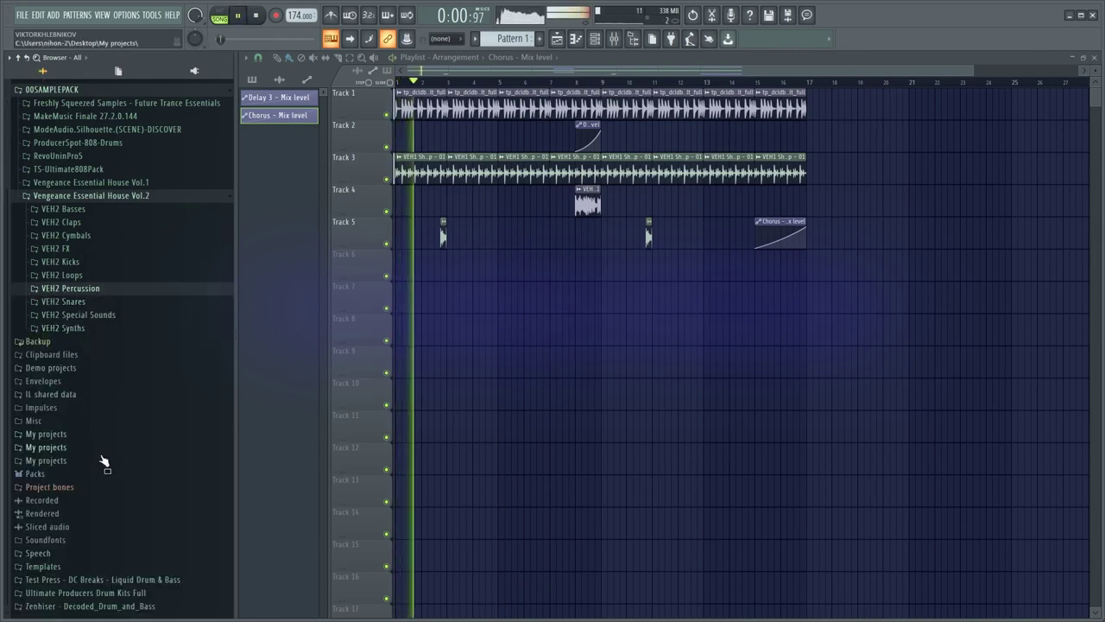
Browse the Zenhiser Decoded_Drum_and_Bass pack's Loops - Drum Beats folder and audition the 003(c) 174bpm beat
click(137, 612)
key(space)
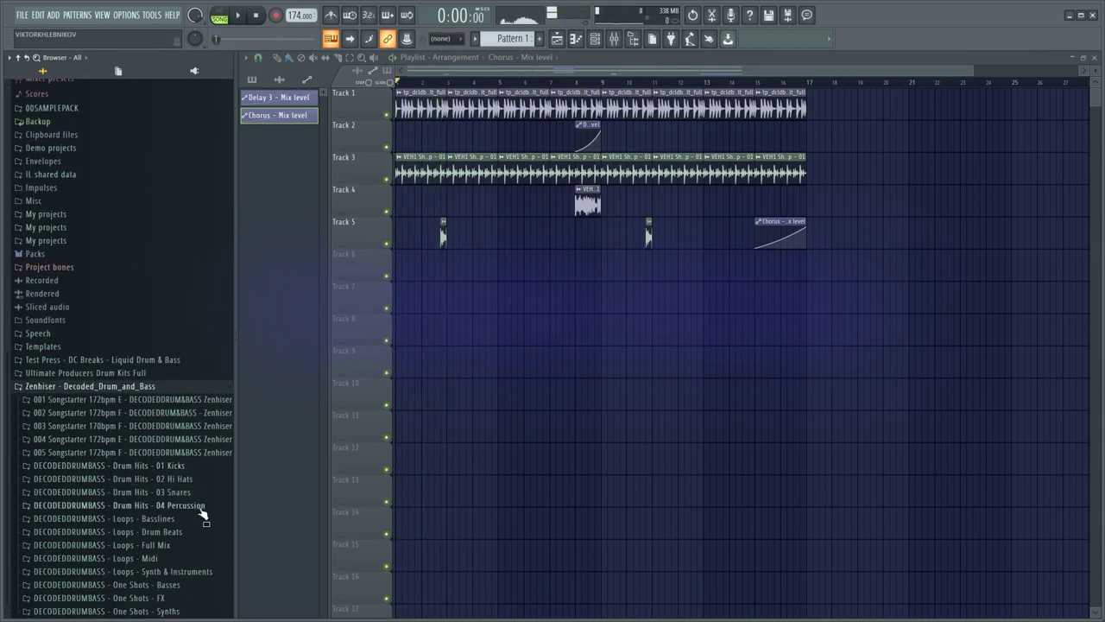
click(189, 533)
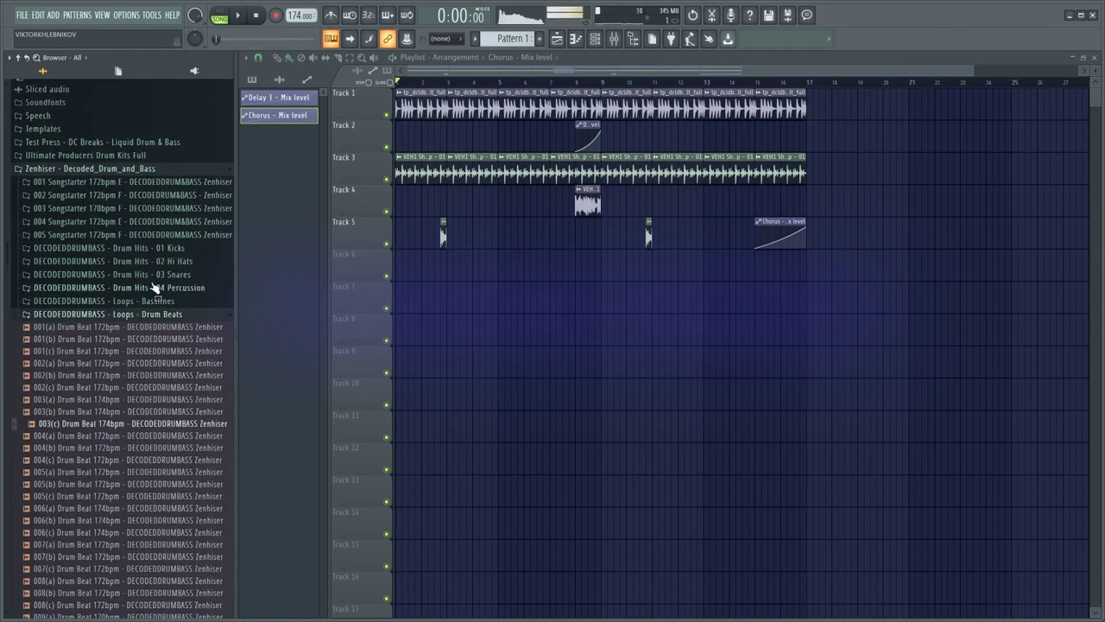
click(150, 284)
Audition the Test Press drum_loops, place tp_dcldb_174_drum_loop_delphian_hats on Track 6 at bar 1 and play the arrangement
click(145, 371)
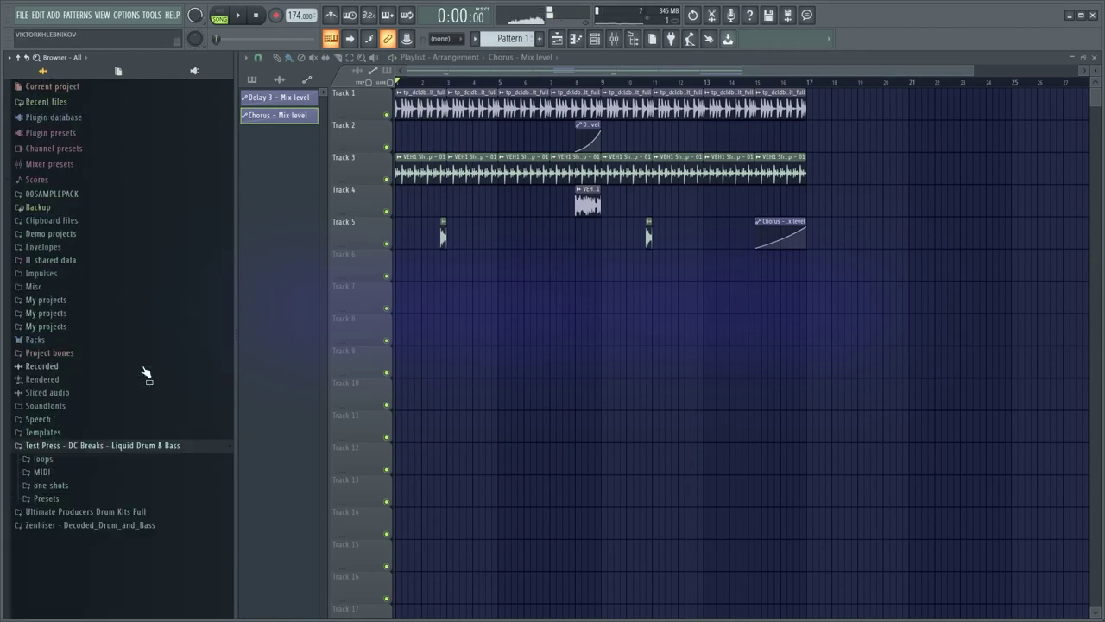
click(99, 459)
click(103, 486)
click(106, 514)
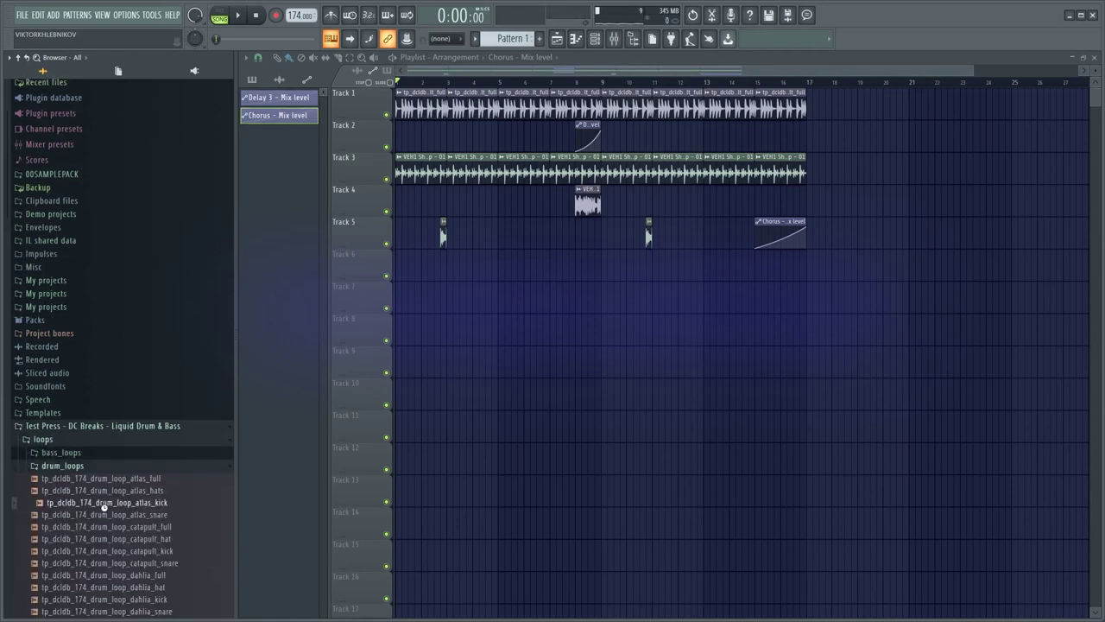
scroll(152, 413, down, 4)
click(152, 391)
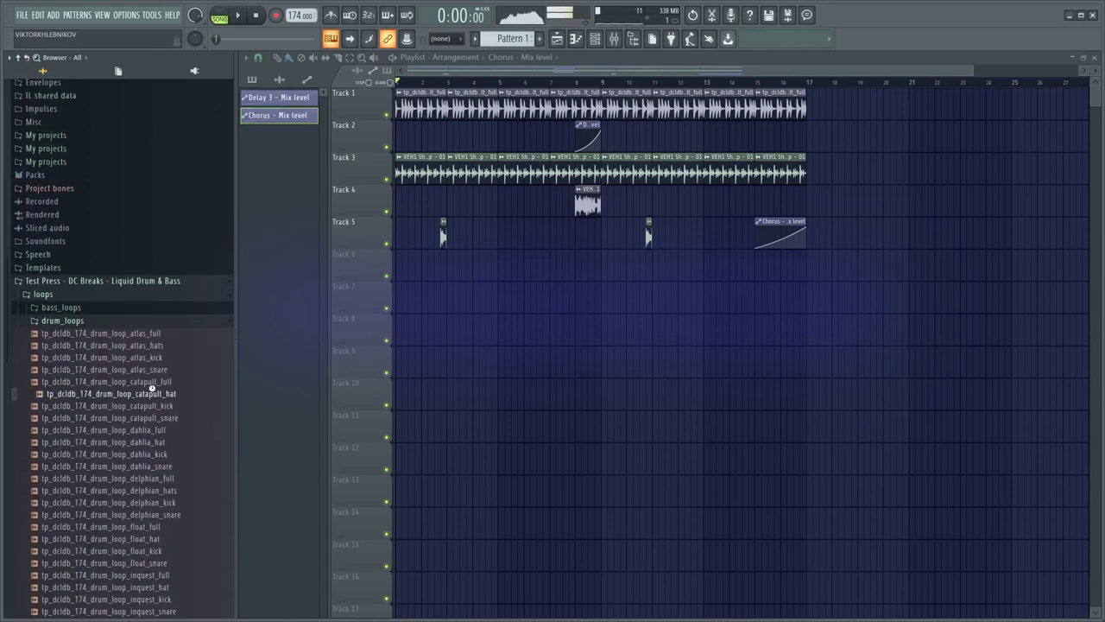
click(145, 486)
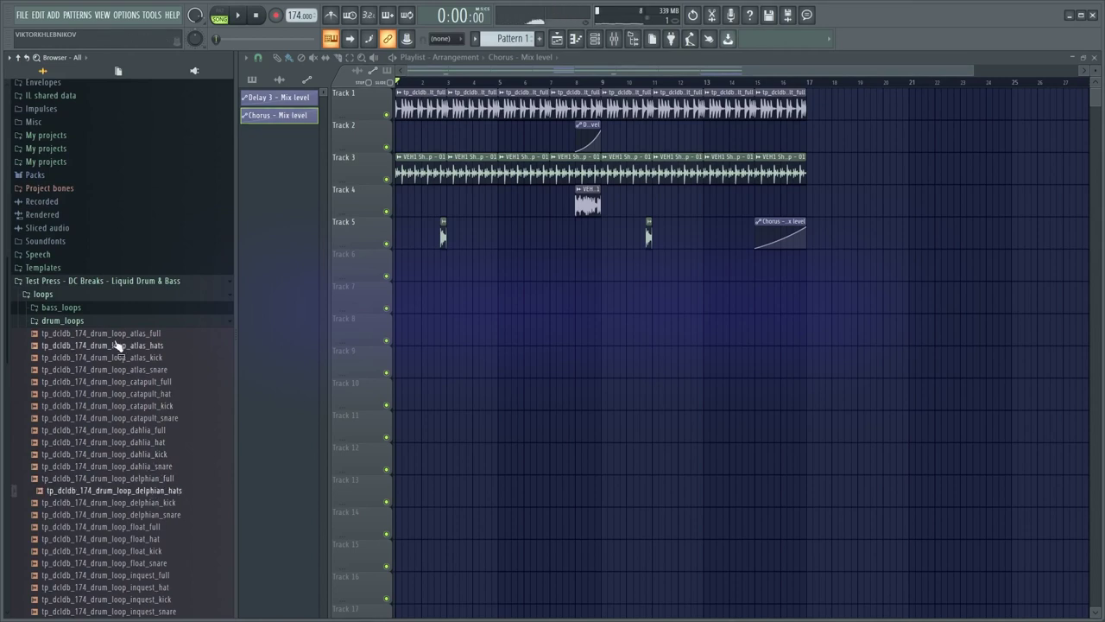
drag(130, 499, 453, 259)
key(space)
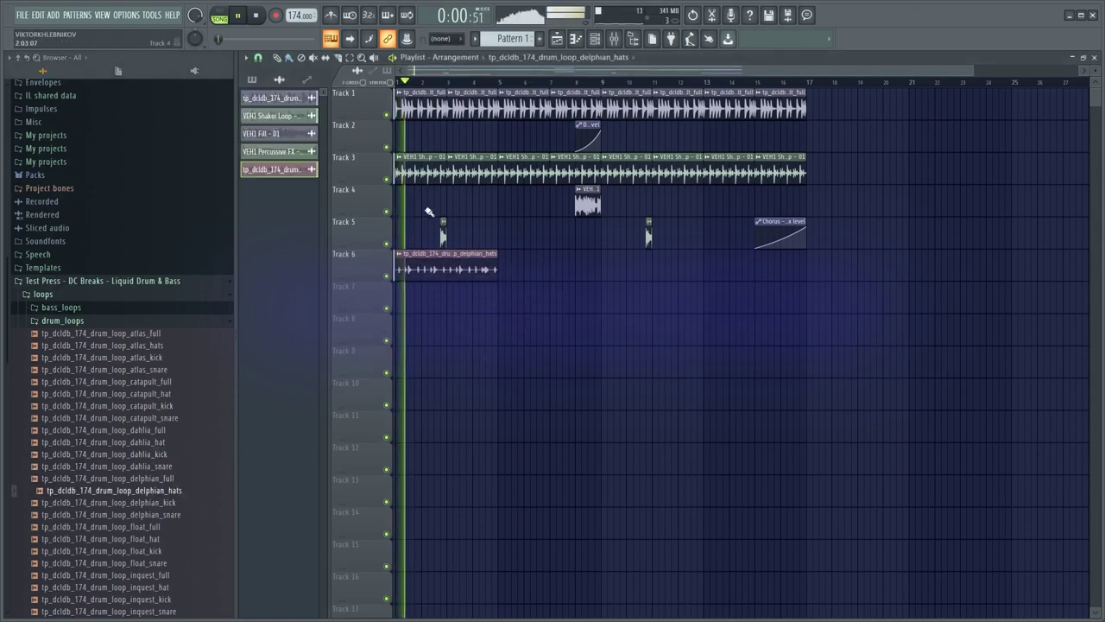
Repeat the delphian hats loop three more times on Track 6 to fill bars 1 to 16
double_click(471, 258)
right_click(651, 306)
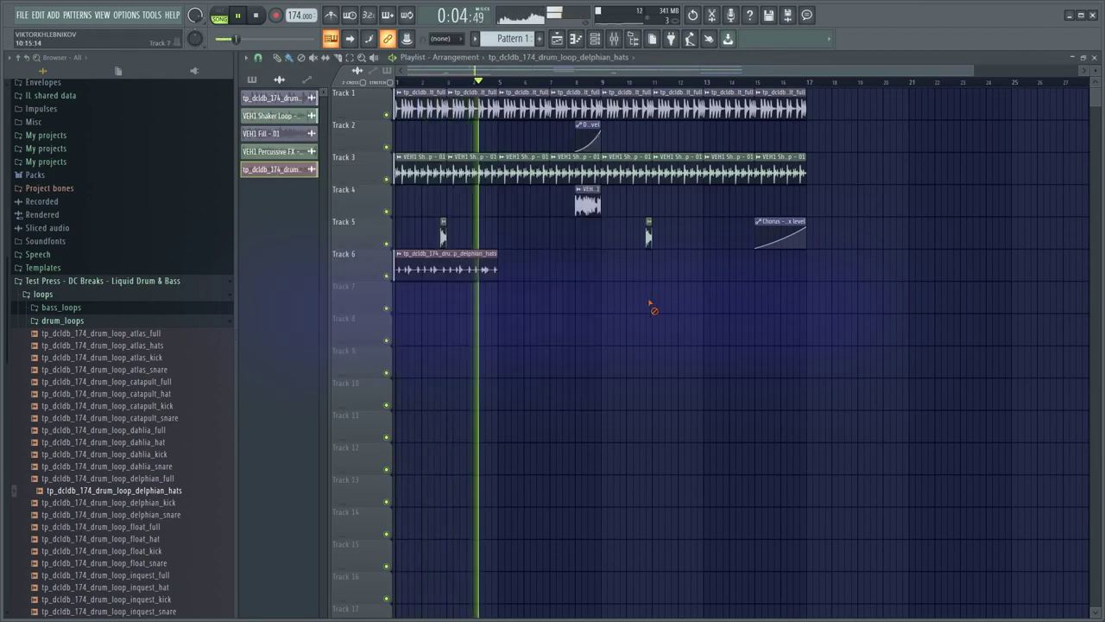
drag(516, 272, 455, 276)
key(ctrl+b)
key(ctrl+b)
key(ctrl+b)
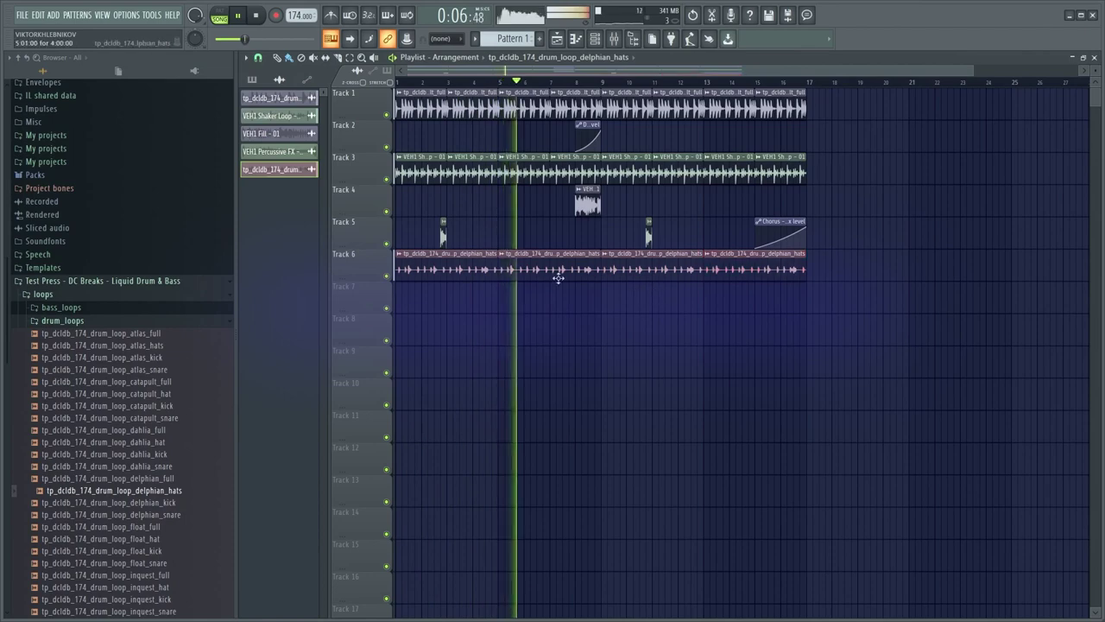
drag(787, 283, 461, 269)
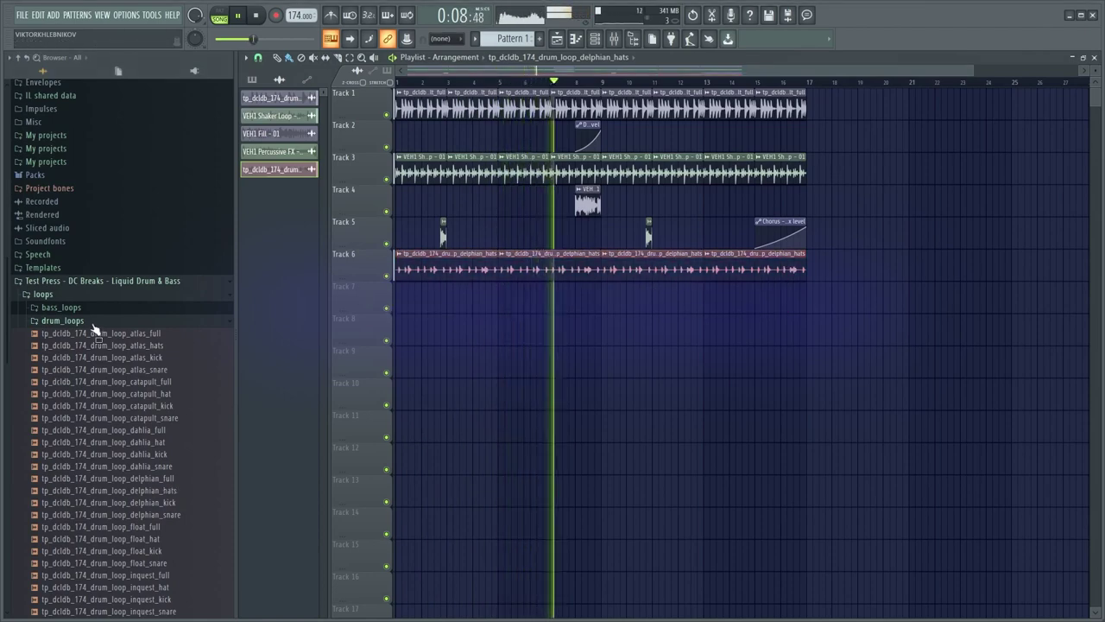
Audition the Test Press fx_loops and place tp_dcldb_174_fx_loop_stereowahs on Track 7 at bar 1
click(62, 321)
click(101, 481)
key(space)
drag(105, 504, 105, 502)
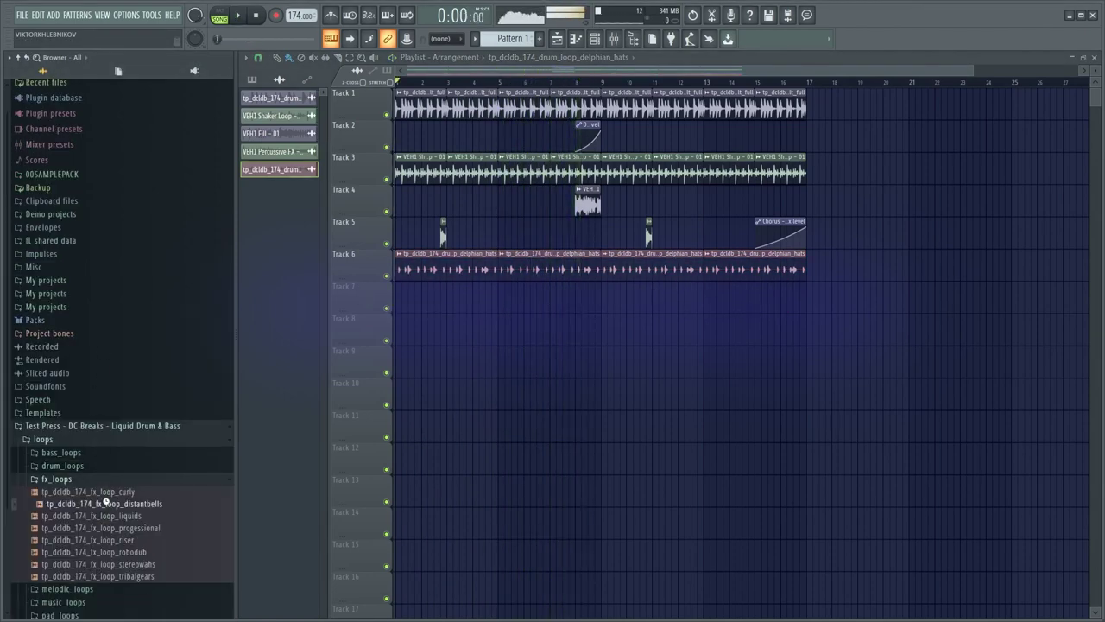
click(127, 518)
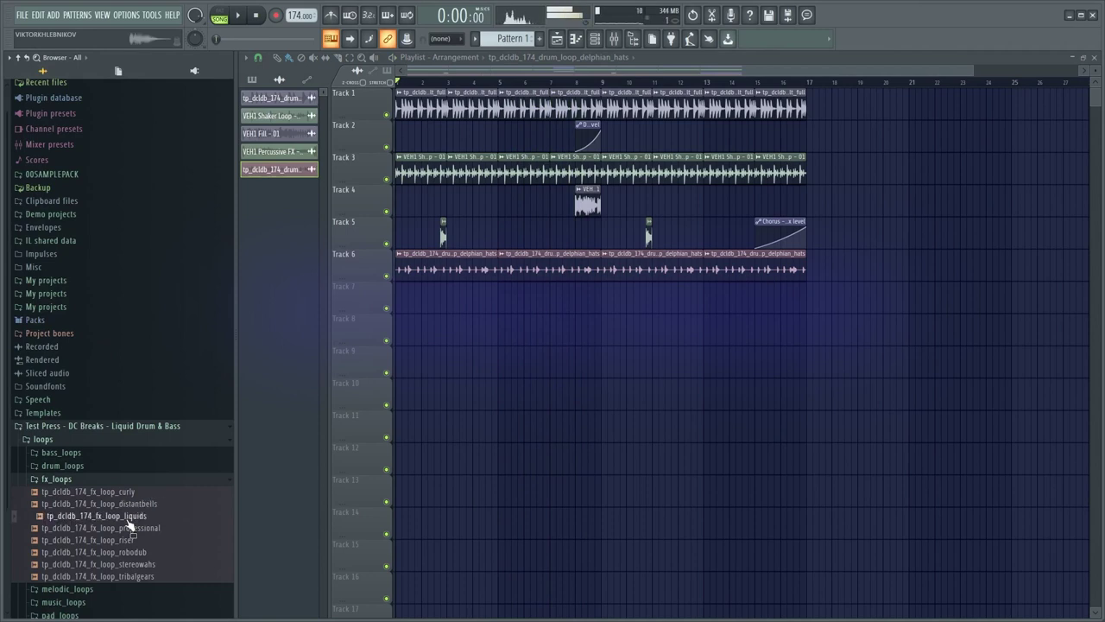
click(134, 529)
click(174, 552)
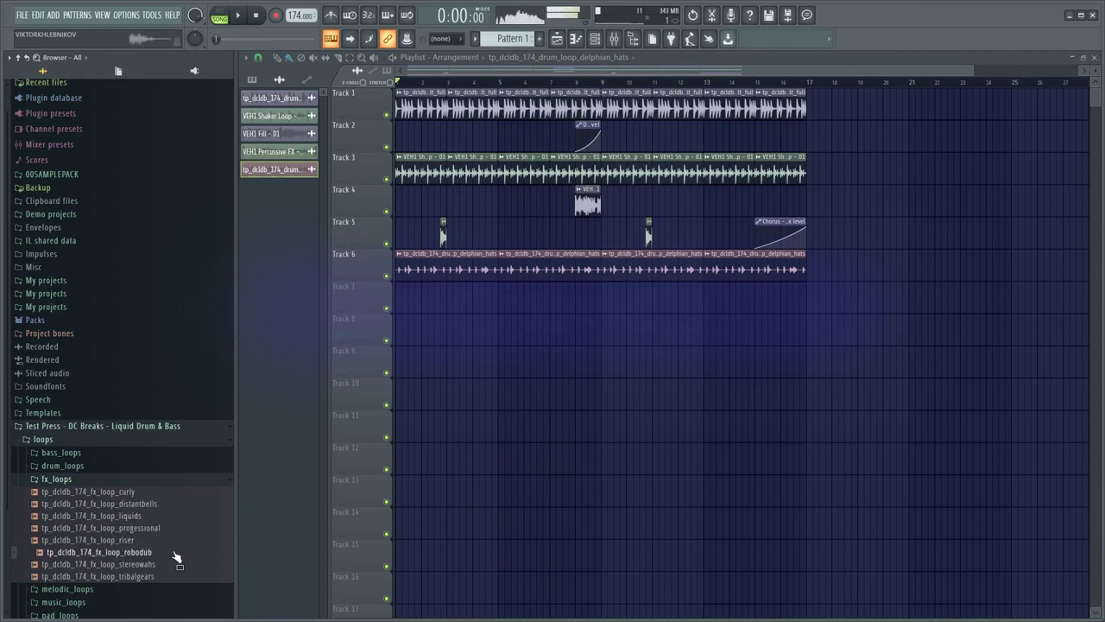
click(109, 565)
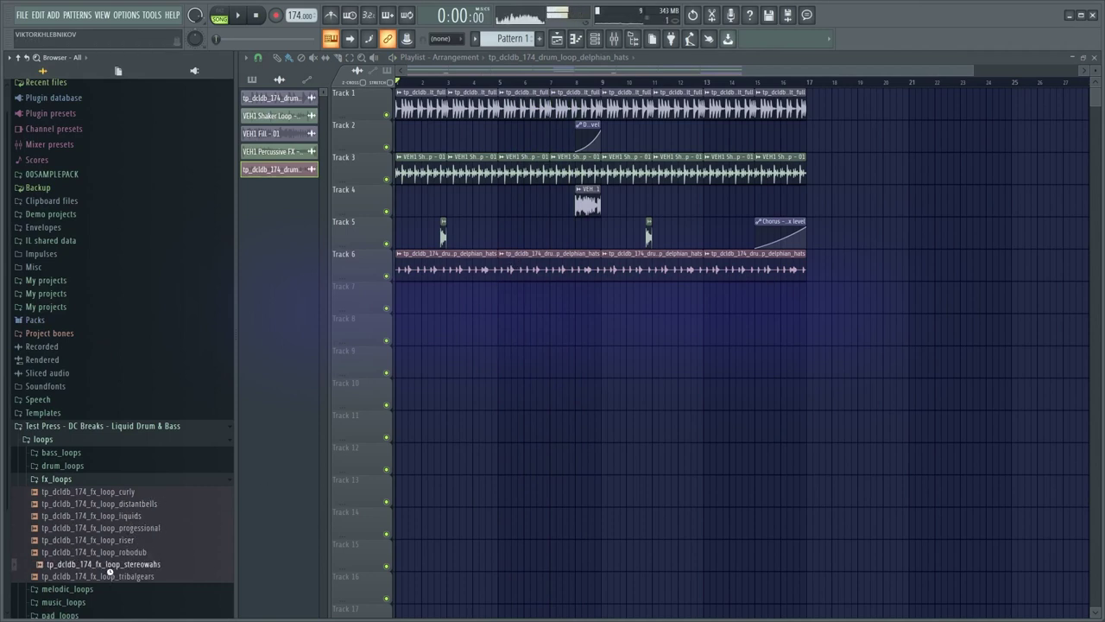
drag(121, 585, 473, 291)
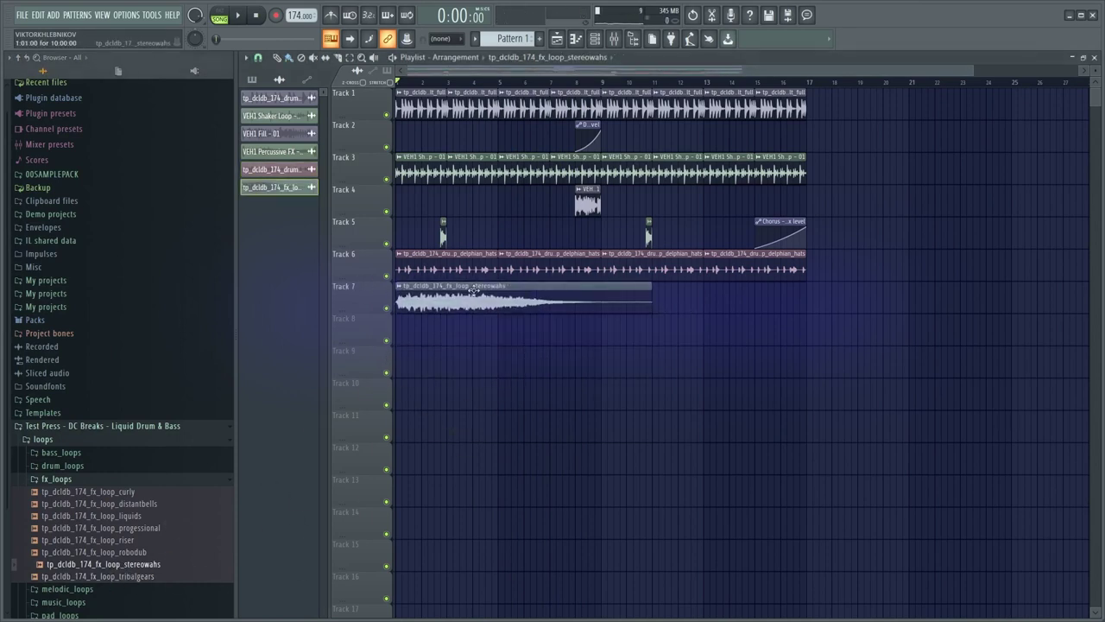
Lower the stereowahs clip's channel volume to 28% while playing the arrangement
double_click(473, 292)
key(space)
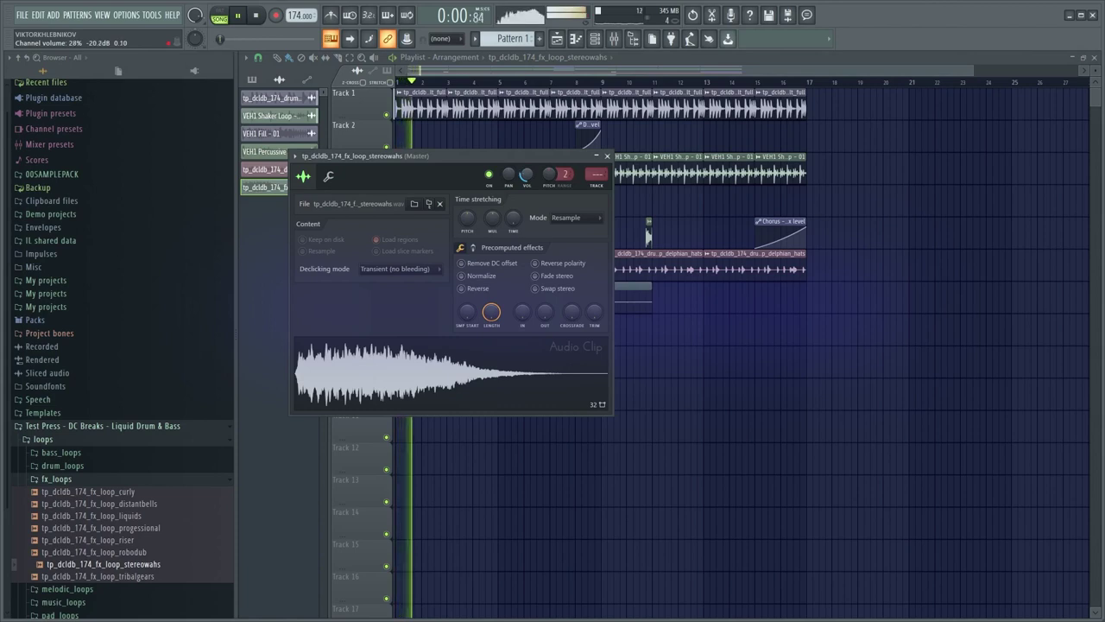
key(Escape)
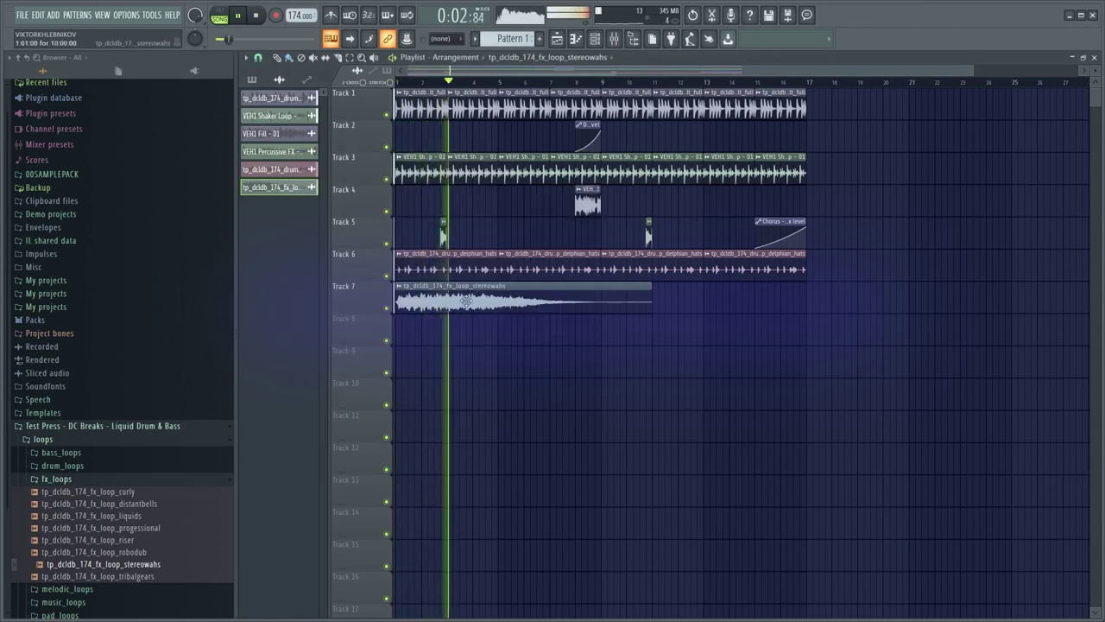
Raise the stereowahs clip's channel pitch by about 195 cents and set its pitch range to 3 semitones while playing the arrangement
double_click(469, 307)
key(space)
drag(549, 179, 550, 171)
key(space)
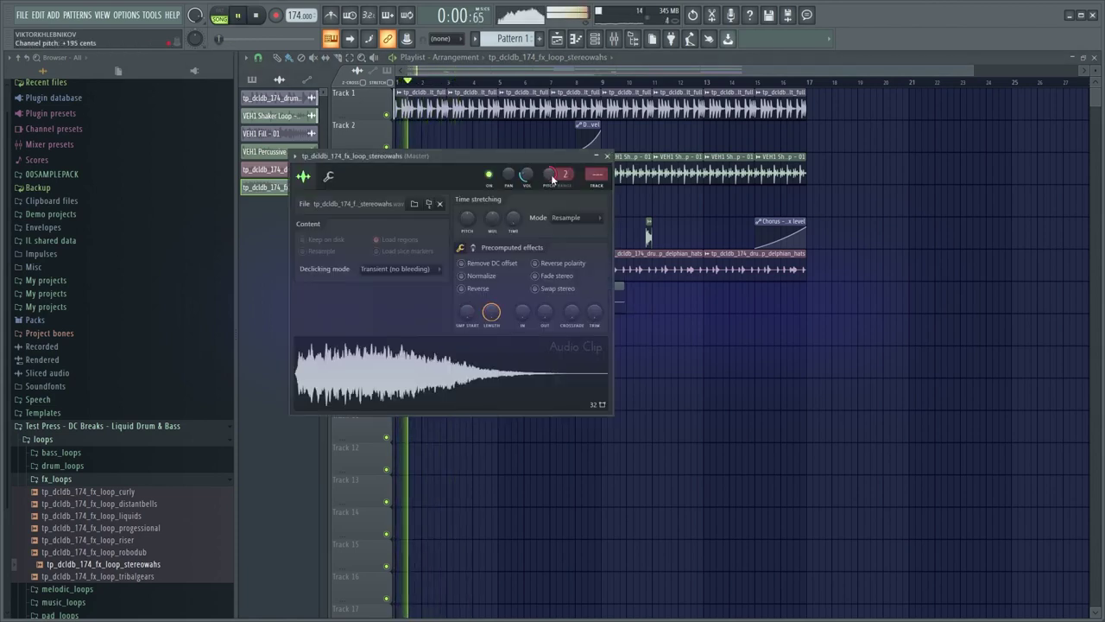
key(space)
key(space)
scroll(556, 170, up, 1)
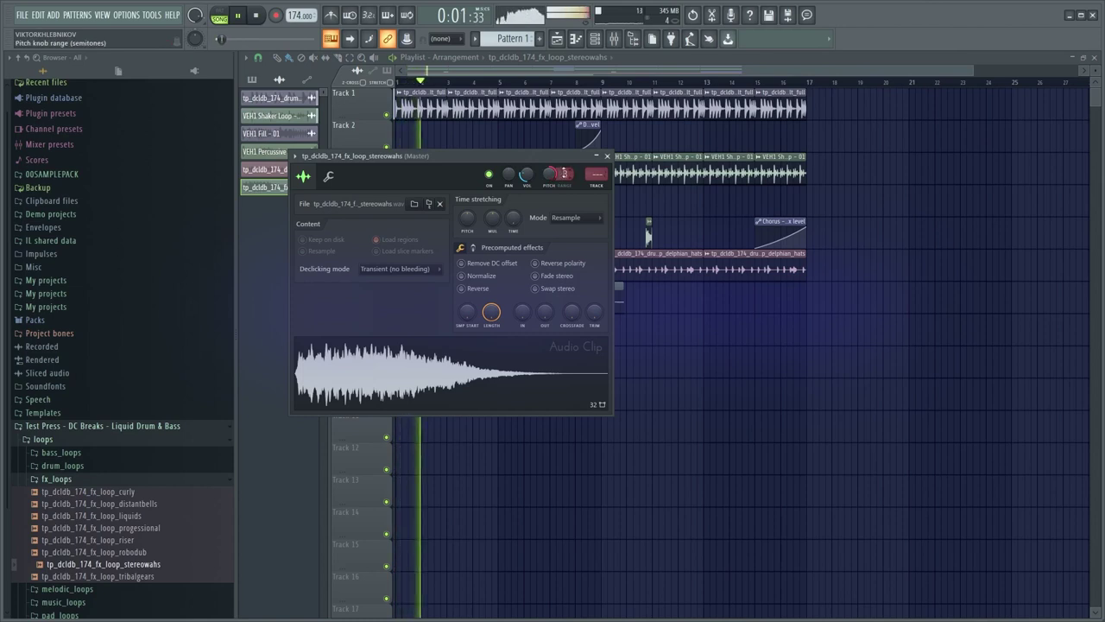
key(space)
key(space)
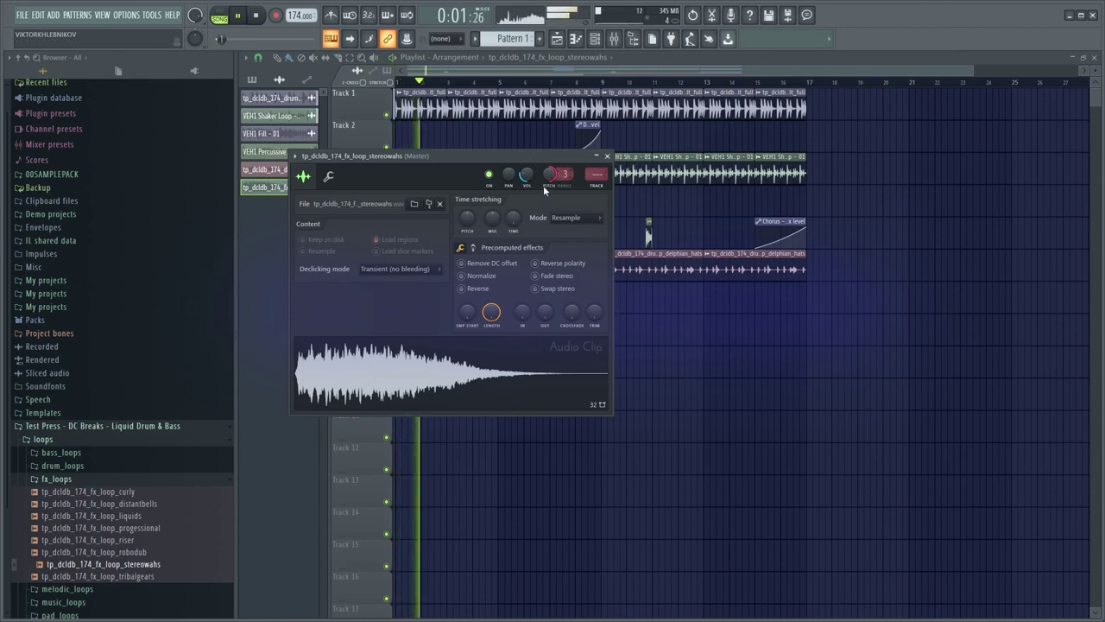
Reset the stereowahs clip's channel pitch to its default and play the arrangement
right_click(556, 173)
click(569, 181)
key(space)
key(space)
right_click(723, 415)
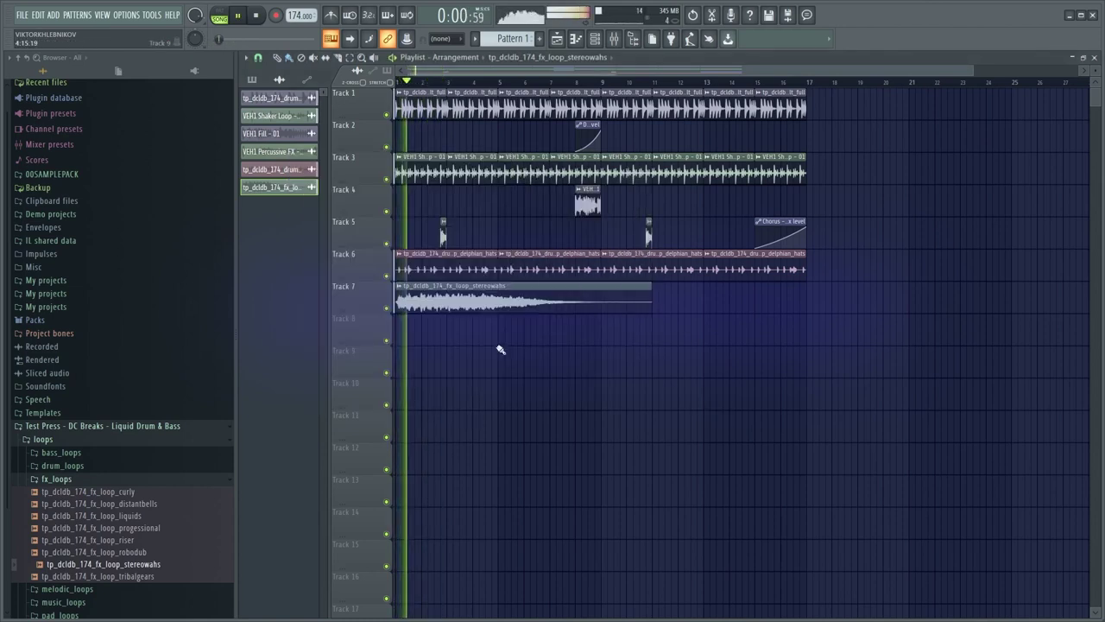
Raise the stereowahs clip's channel volume to 44% and route it to mixer track 5
double_click(457, 300)
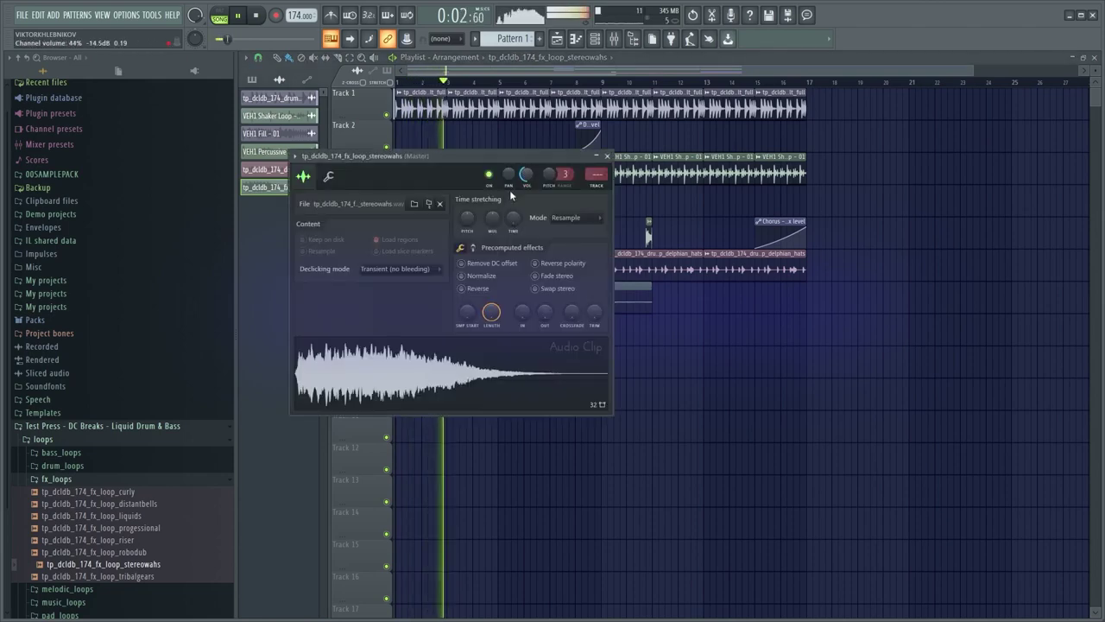
key(space)
Load ValhallaVintageVerb into the first effect slot of the stereowahs mixer track
key(F9)
key(space)
click(995, 93)
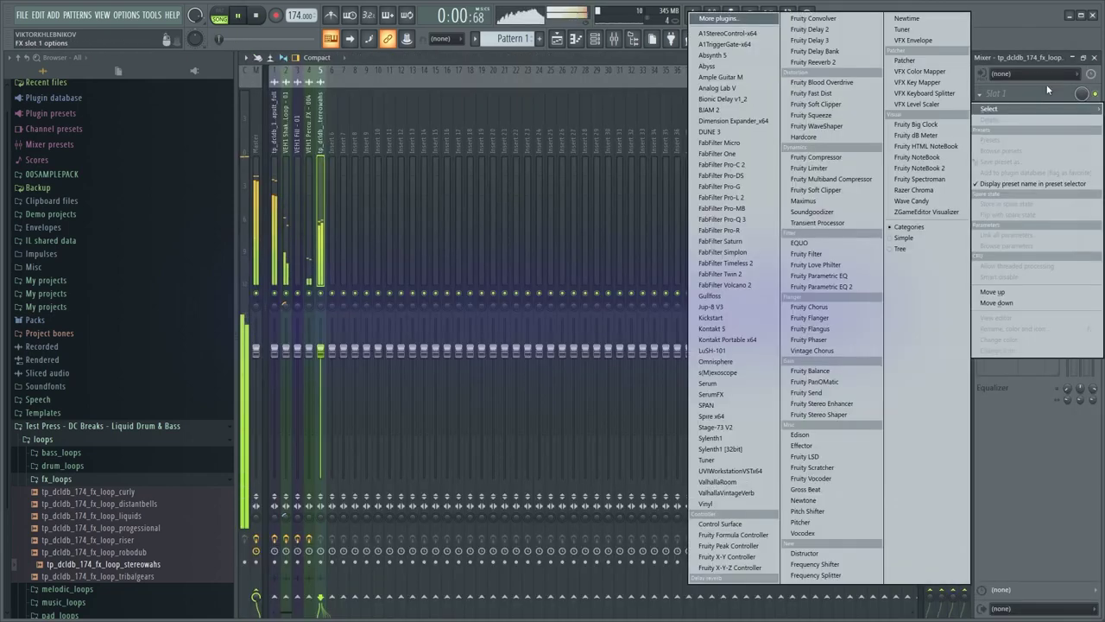
click(745, 493)
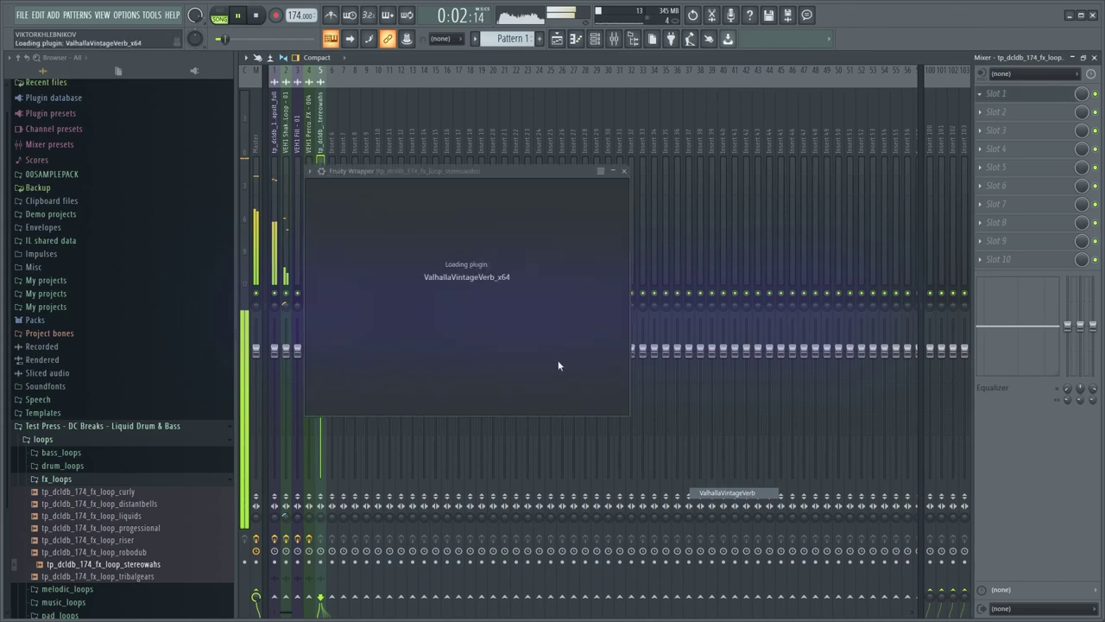
Set the ValhallaVintageVerb mix to 66%, the predelay to 20 ms and the decay to 11.92 s
drag(337, 324, 338, 326)
key(space)
drag(341, 276, 340, 283)
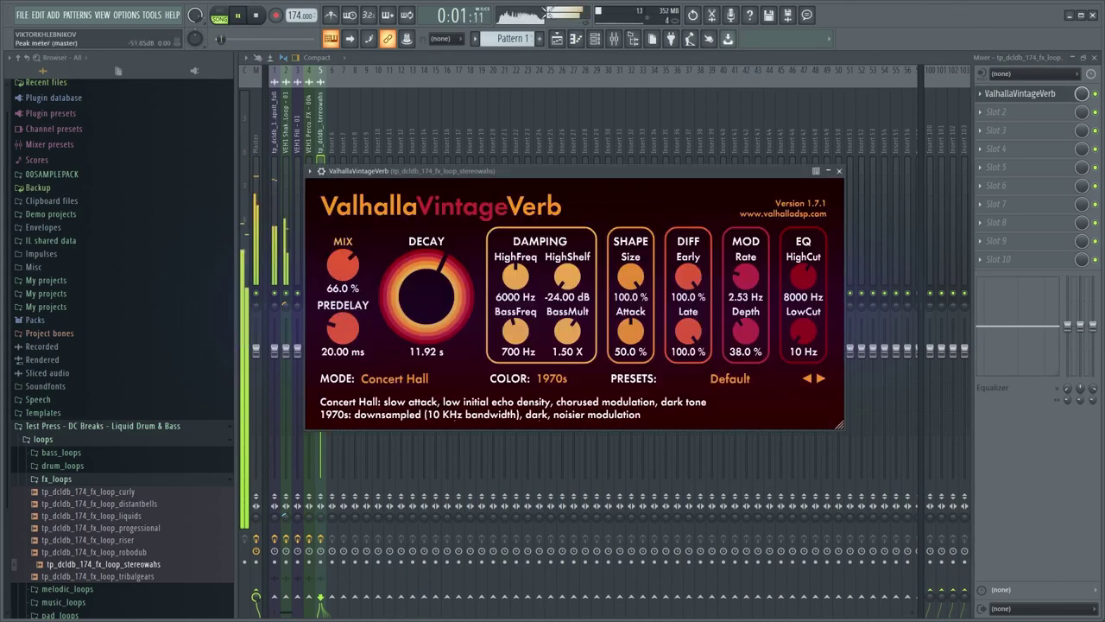
key(space)
Shorten the stereowahs clip on Track 7 to about one and a half bars and play the arrangement
click(557, 38)
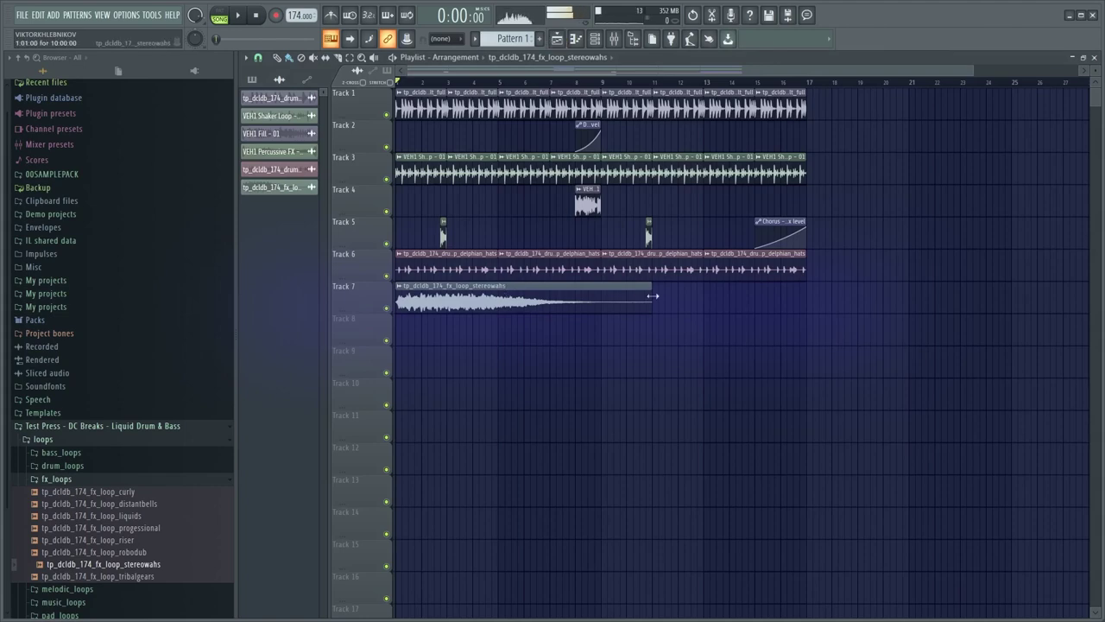
drag(652, 296, 481, 336)
scroll(425, 346, up, 2)
key(space)
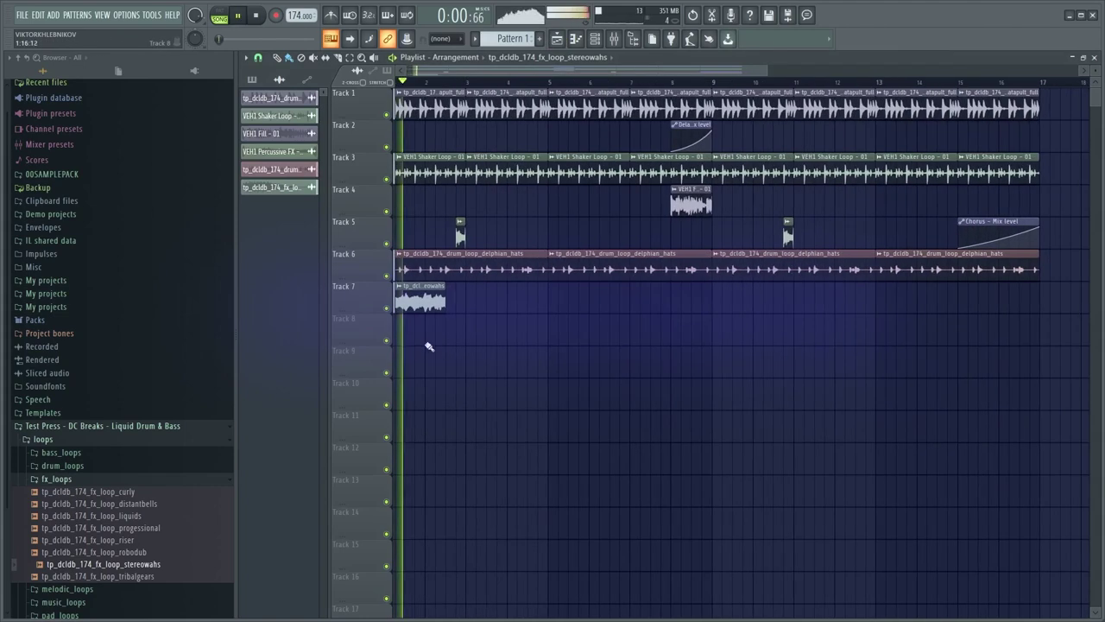
Lower the stereowahs clip's channel volume to 19% and move the clip down to Track 9
double_click(441, 307)
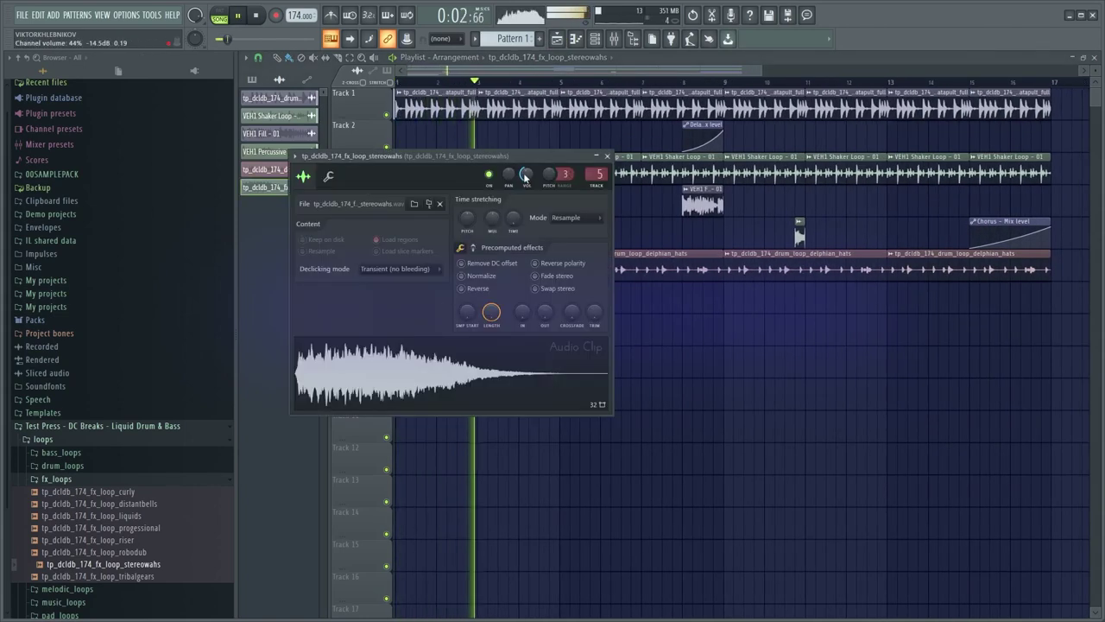
key(space)
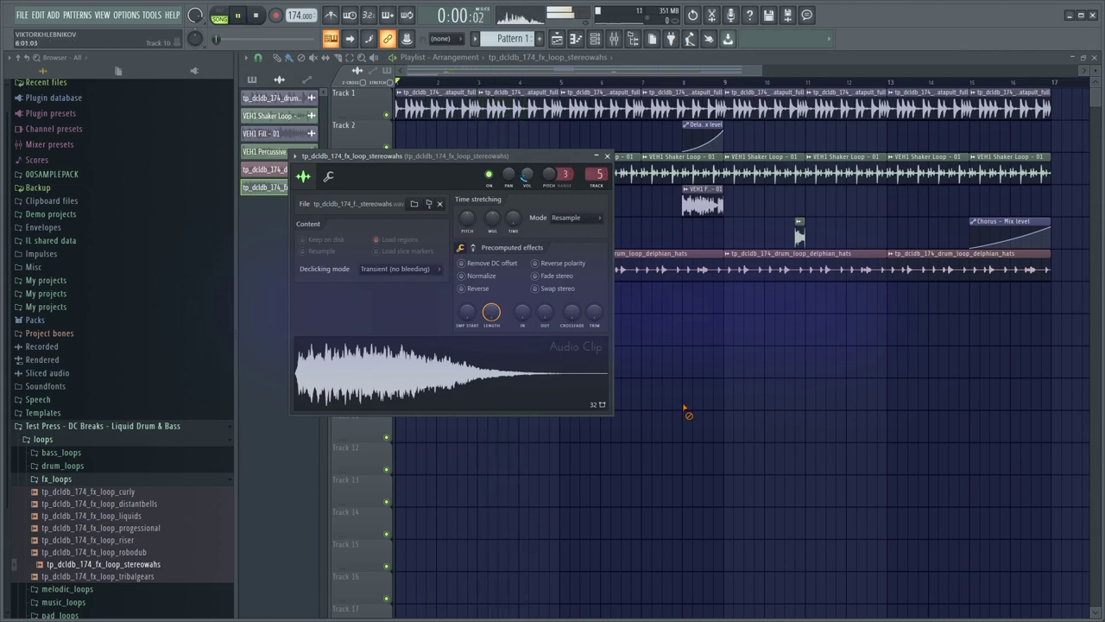
right_click(686, 411)
key(space)
double_click(438, 302)
drag(522, 178, 521, 188)
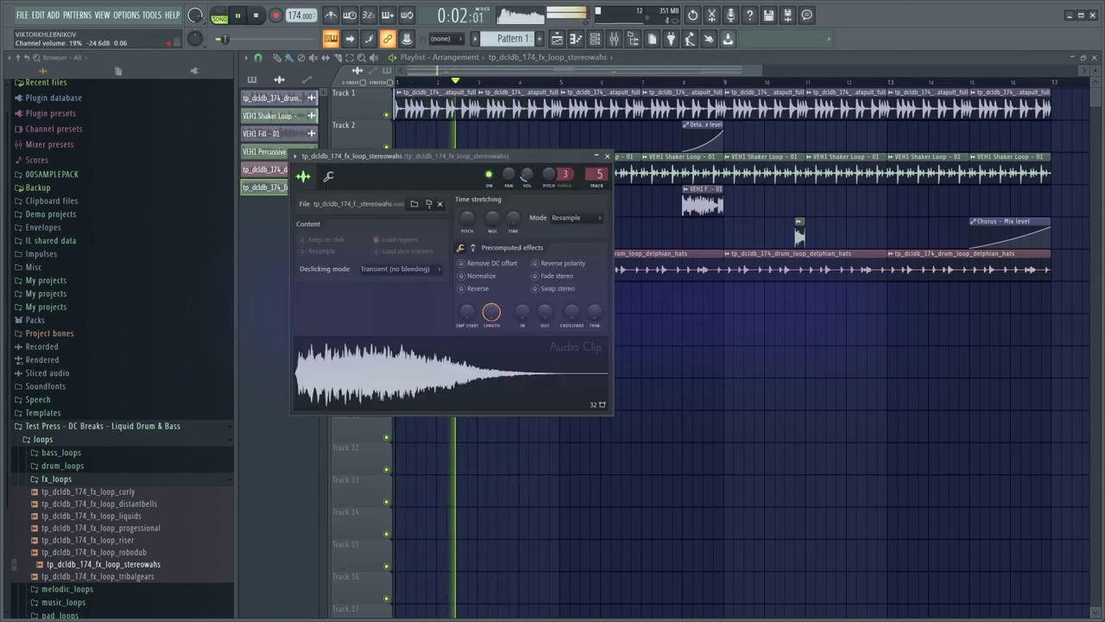
key(Escape)
drag(415, 313, 415, 378)
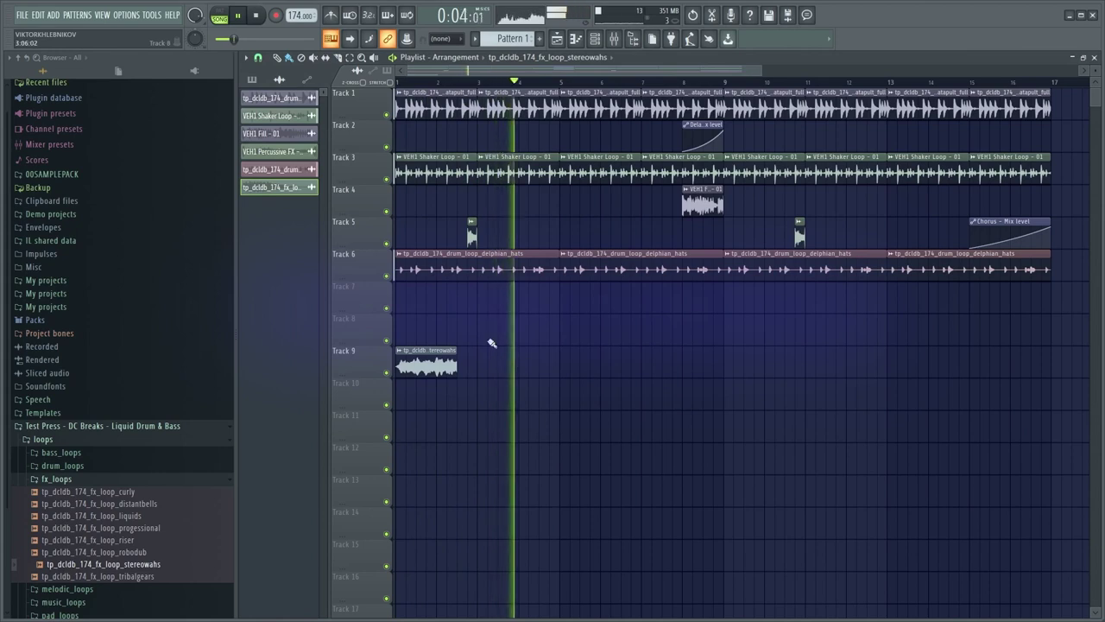
Browse the Test Press melodic_loops samples and collapse the sample pack folder
click(84, 484)
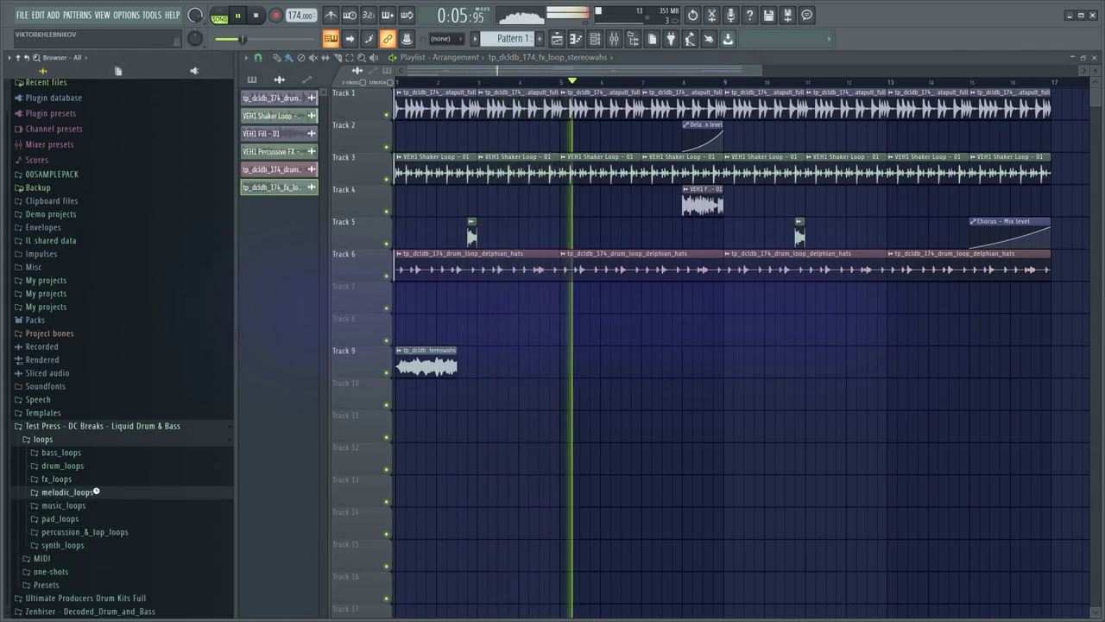
click(86, 491)
key(space)
scroll(121, 483, down, 3)
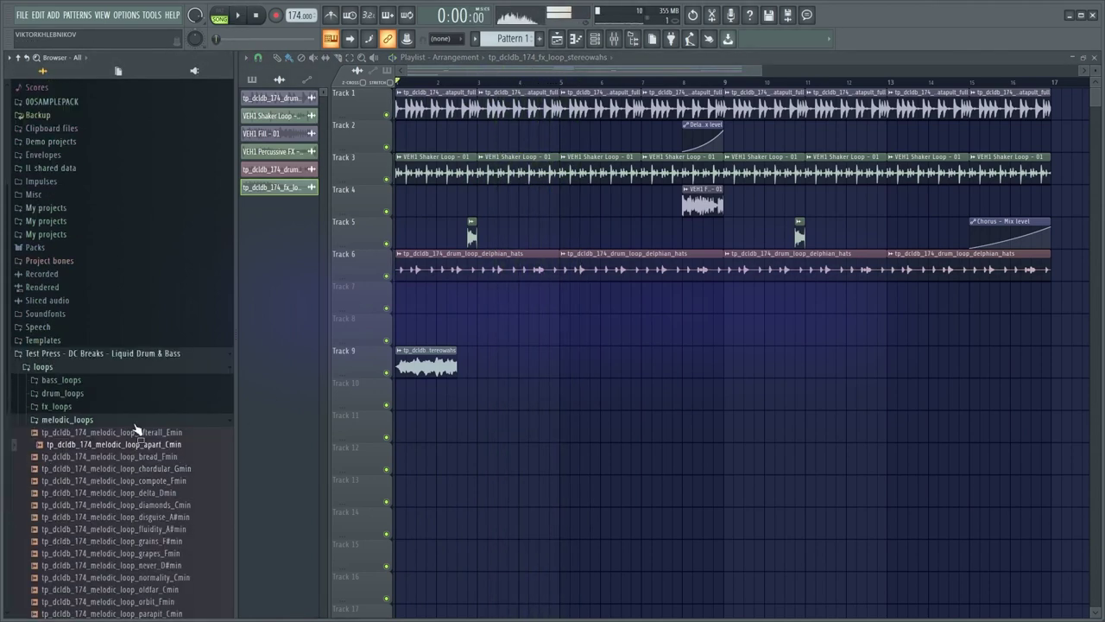
click(131, 354)
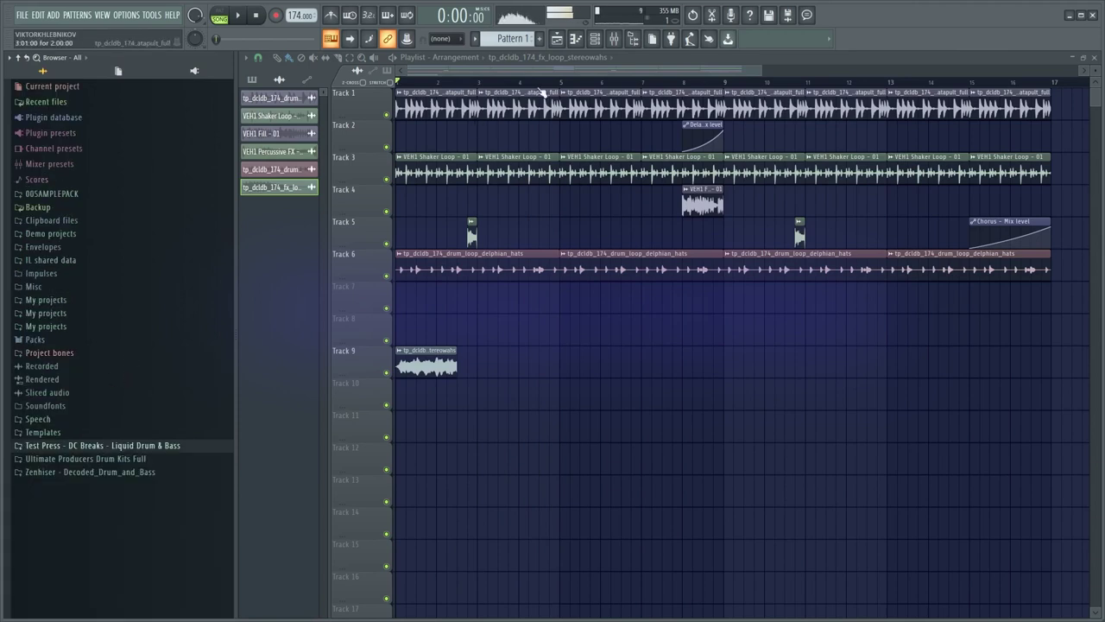
Show the Unsorted channels in the channel rack and replace the Sampler with DUNE 3
key(F6)
click(480, 86)
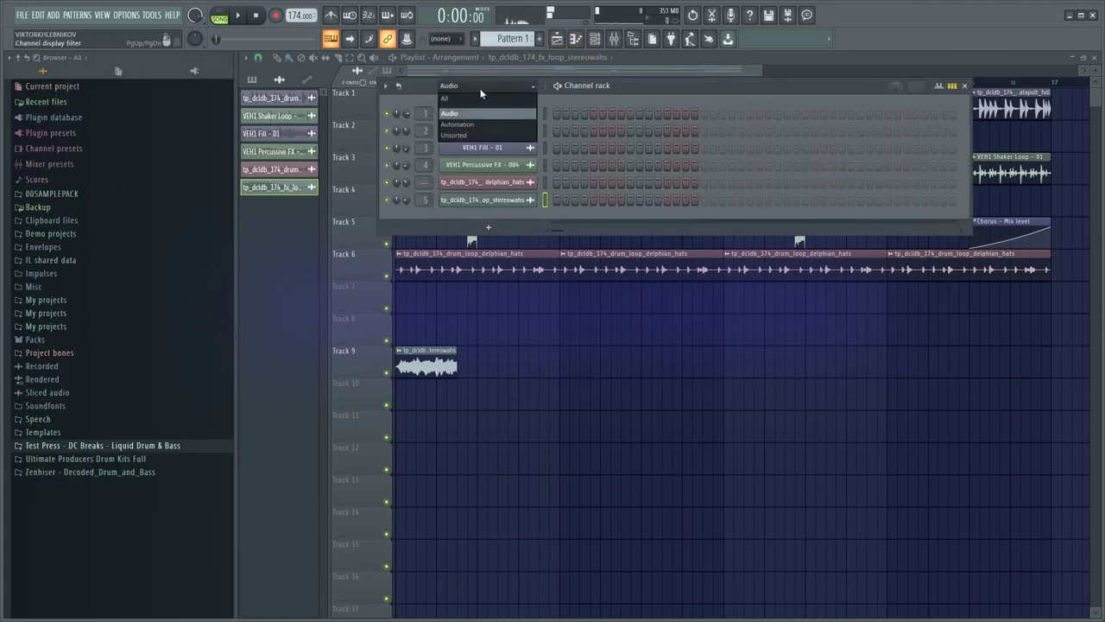
click(479, 135)
right_click(488, 113)
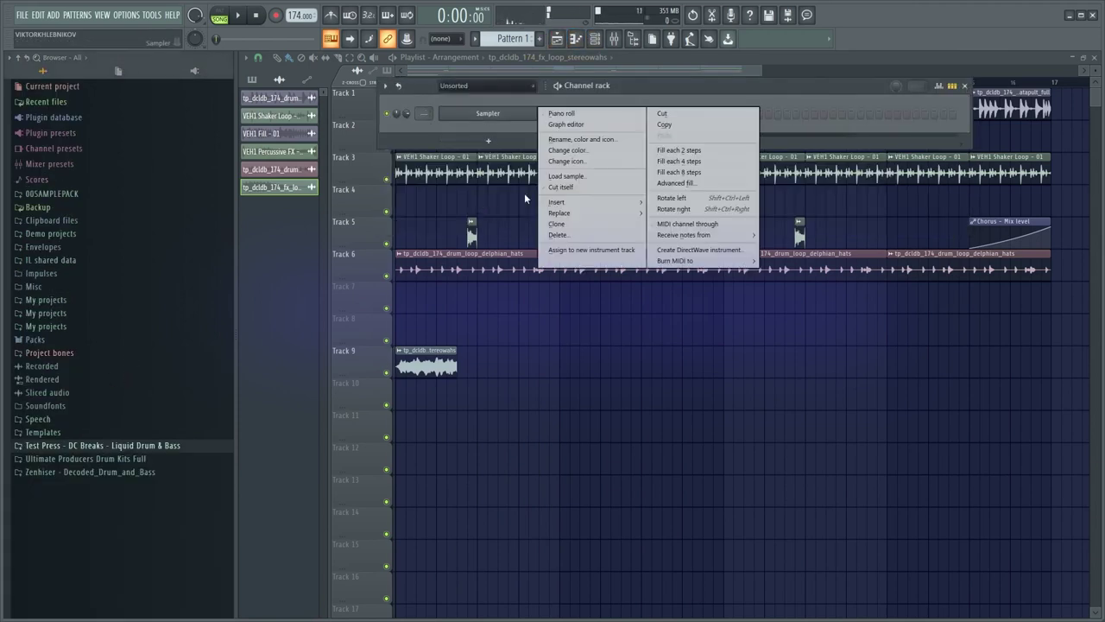
mouse_move(570, 212)
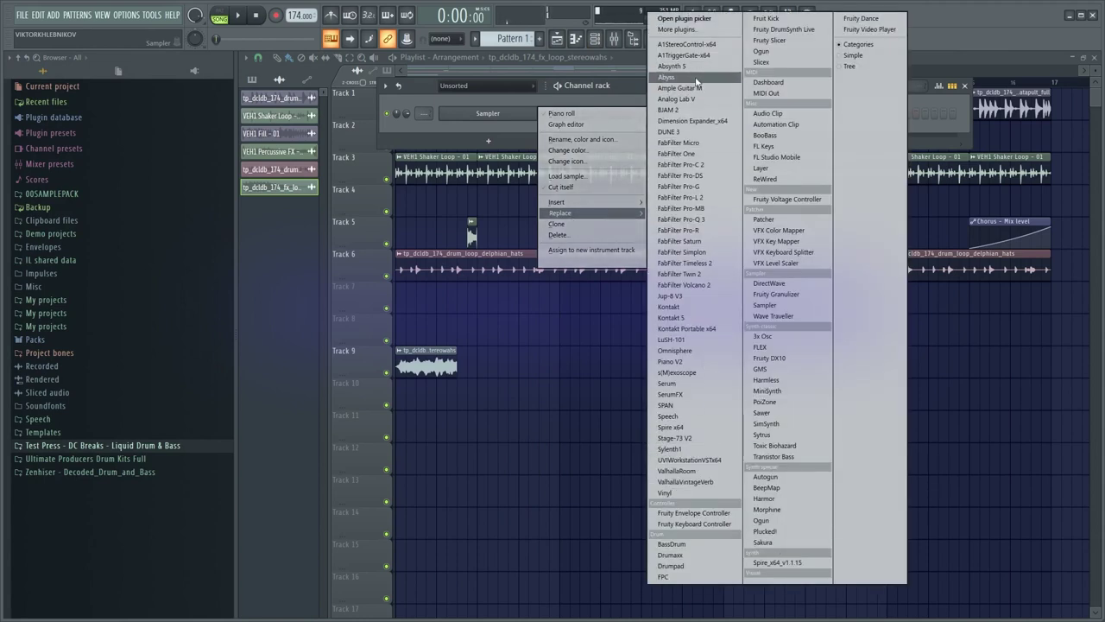
click(671, 131)
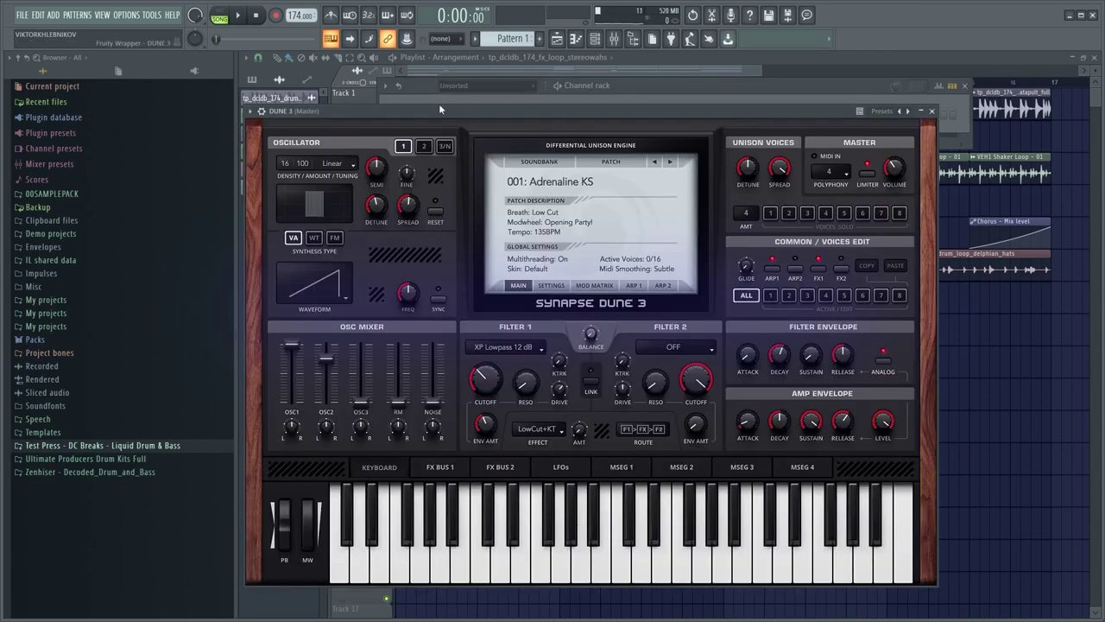
drag(438, 103, 457, 101)
Load the patch PAD - Fluted from the Pads bank of Freshly Squeezed Samples - Essential Collection Vol. 2 in DUNE 3
click(556, 157)
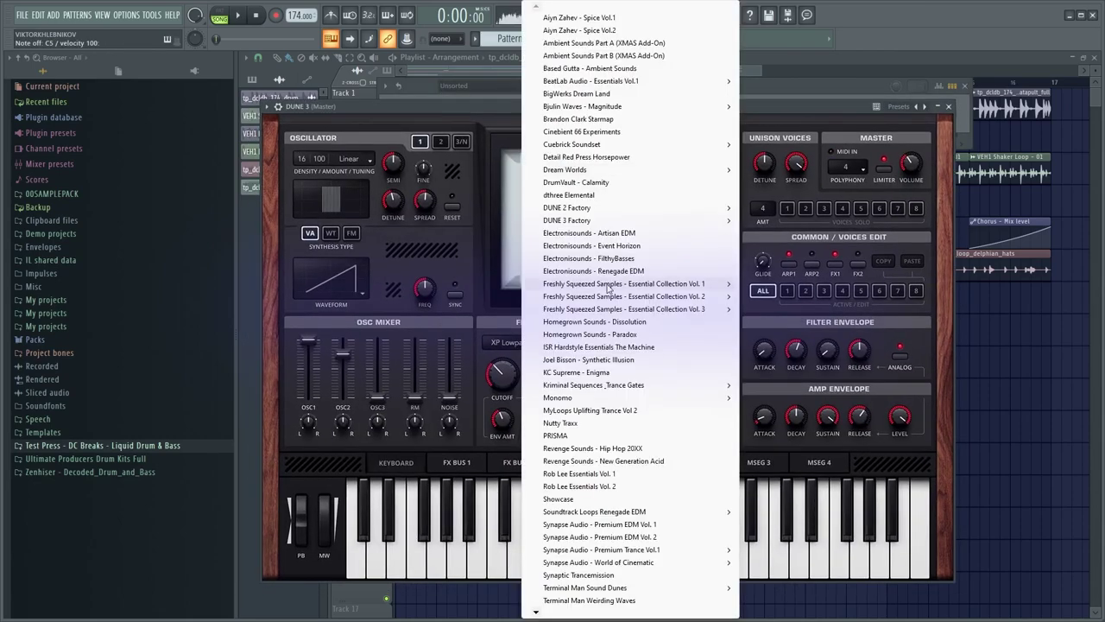
mouse_move(691, 298)
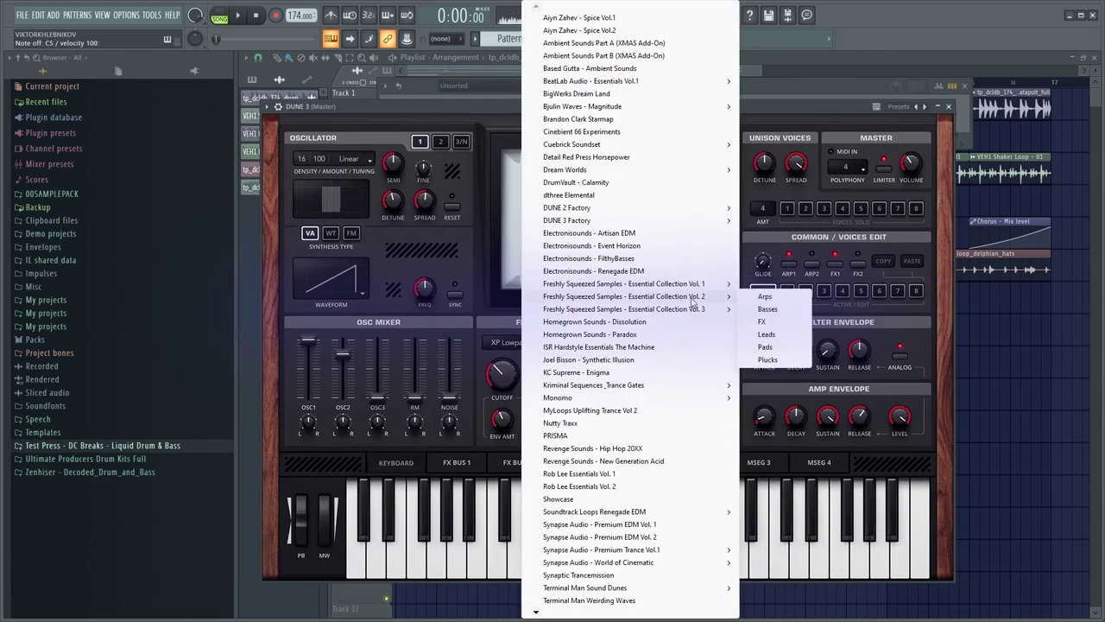
click(763, 349)
click(540, 100)
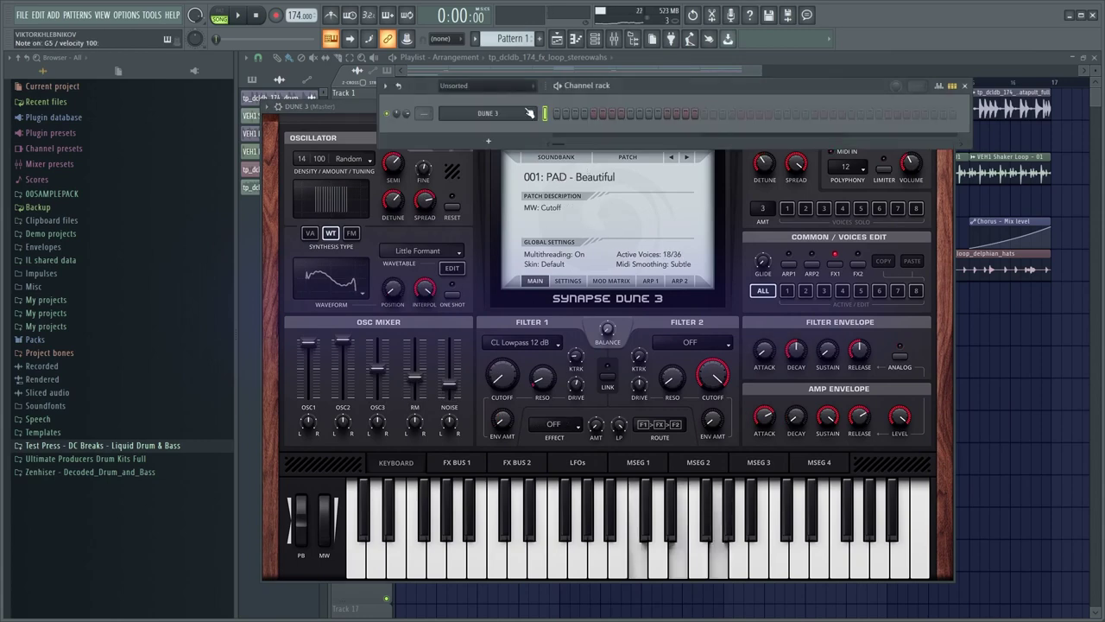
click(348, 110)
click(586, 188)
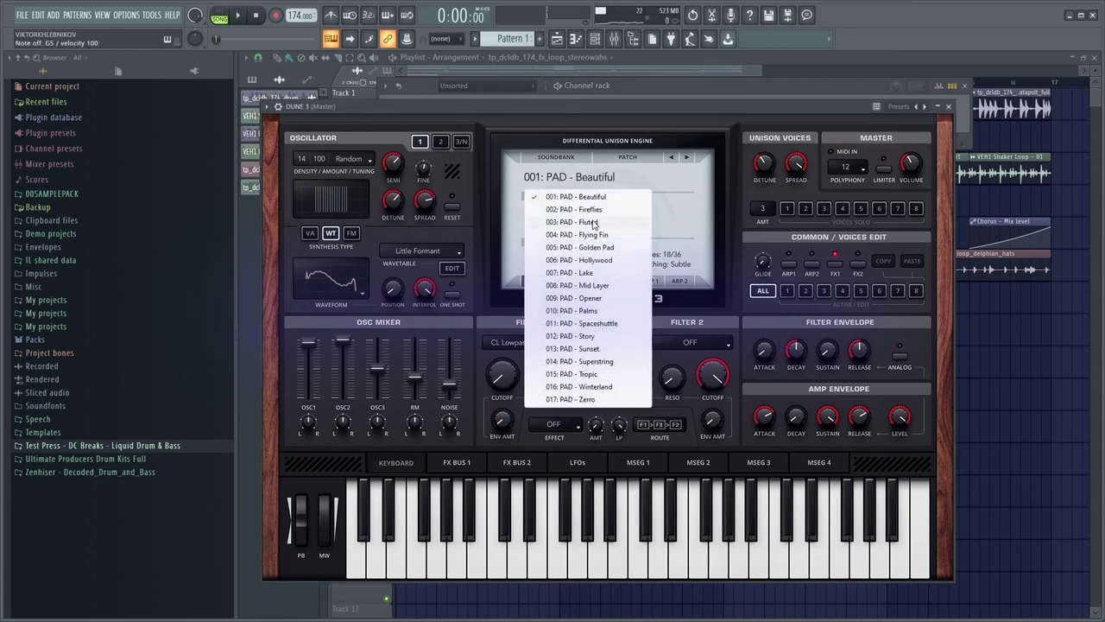
click(572, 218)
Audition the Fluted pad patch by playing several notes
key(c)
key(b)
key(m)
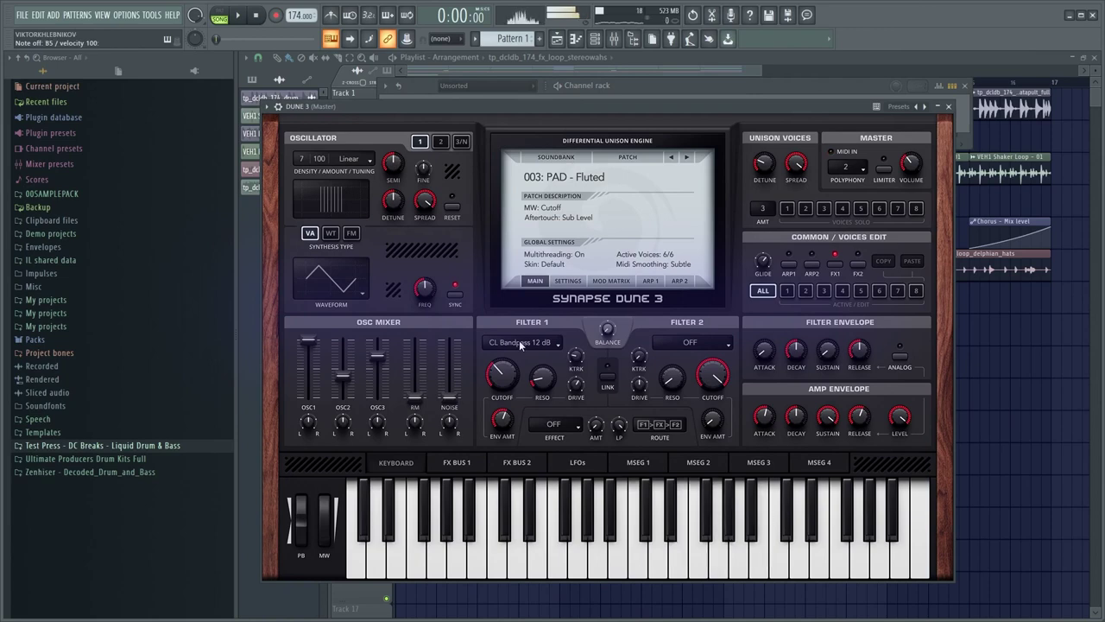
key(b)
key(m)
key(c)
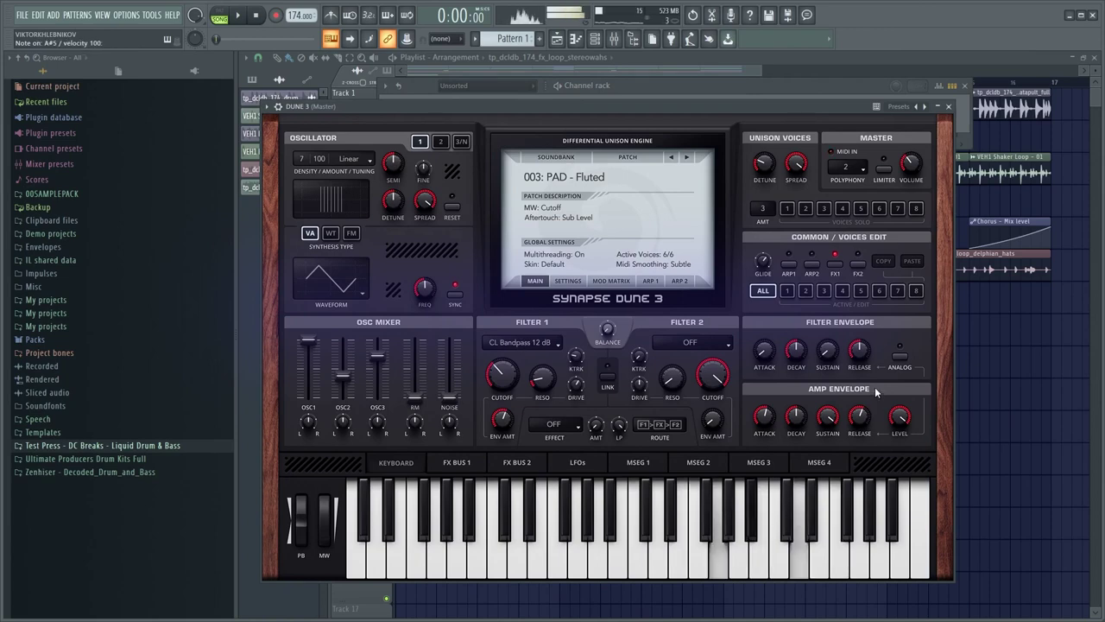
key(z)
key(b)
Place Pattern 1 on Track 7 at bar 1 and open the piano roll for DUNE 3
right_click(992, 372)
click(540, 39)
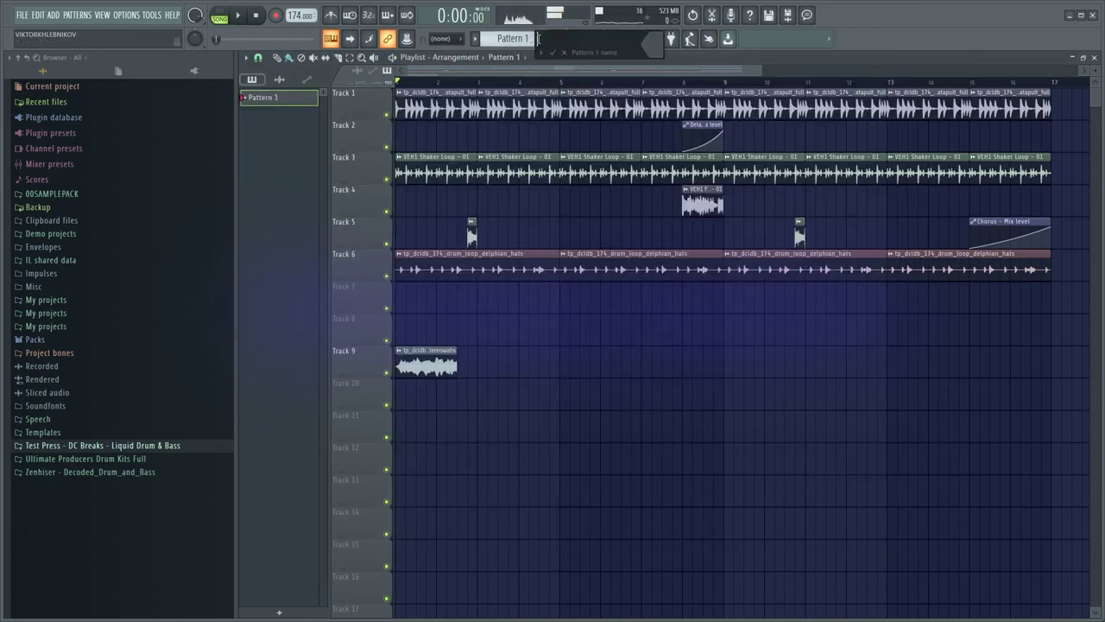
click(404, 296)
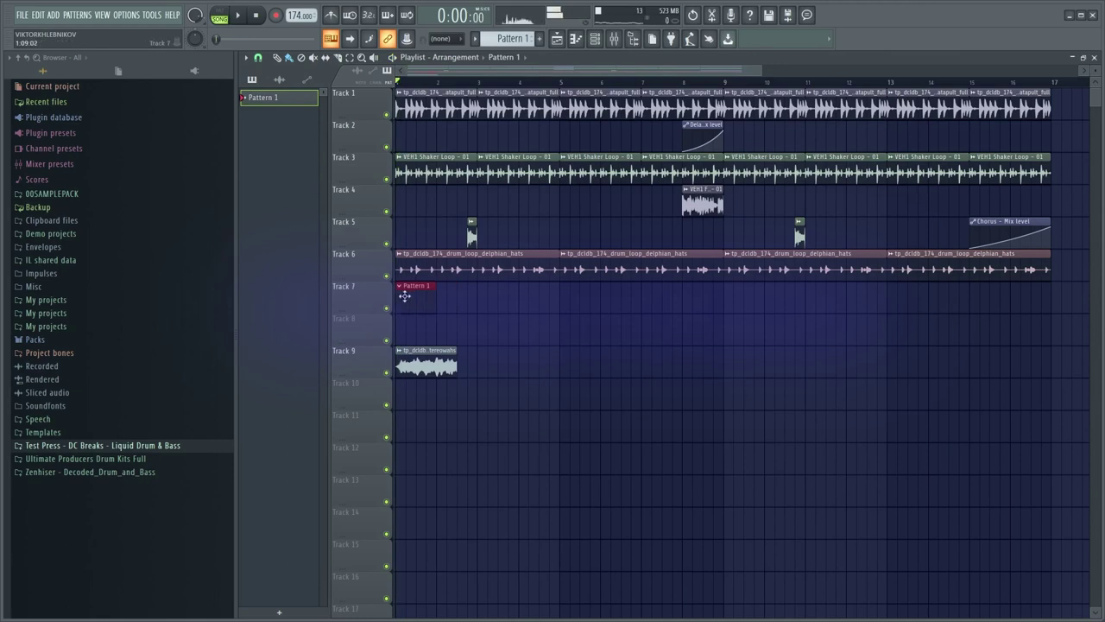
click(576, 39)
click(293, 298)
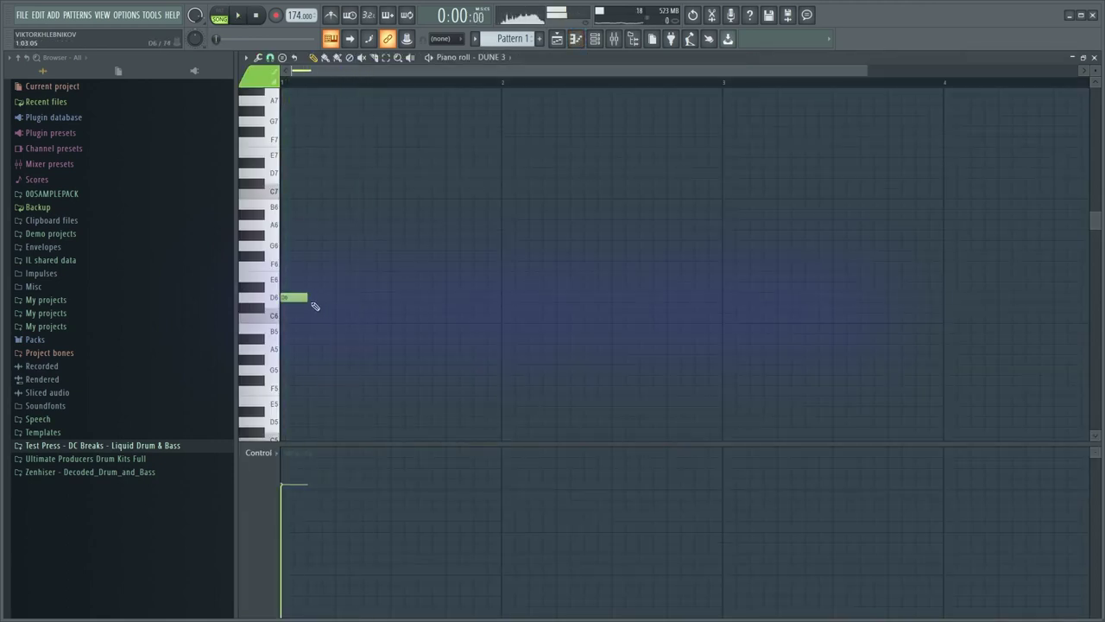
drag(293, 388, 227, 395)
scroll(277, 330, down, 3)
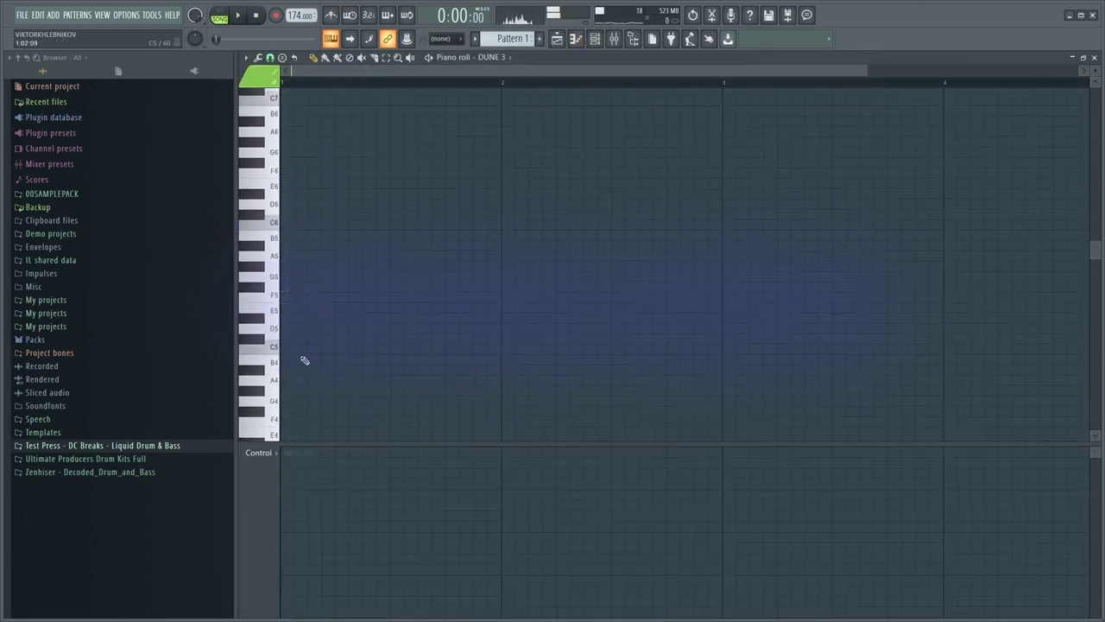
scroll(304, 360, down, 2)
Draw one-bar C#4, E4 and F#4 notes stacked at bar 1 and play the chord
drag(302, 369, 205, 368)
drag(308, 369, 276, 403)
click(334, 364)
key(space)
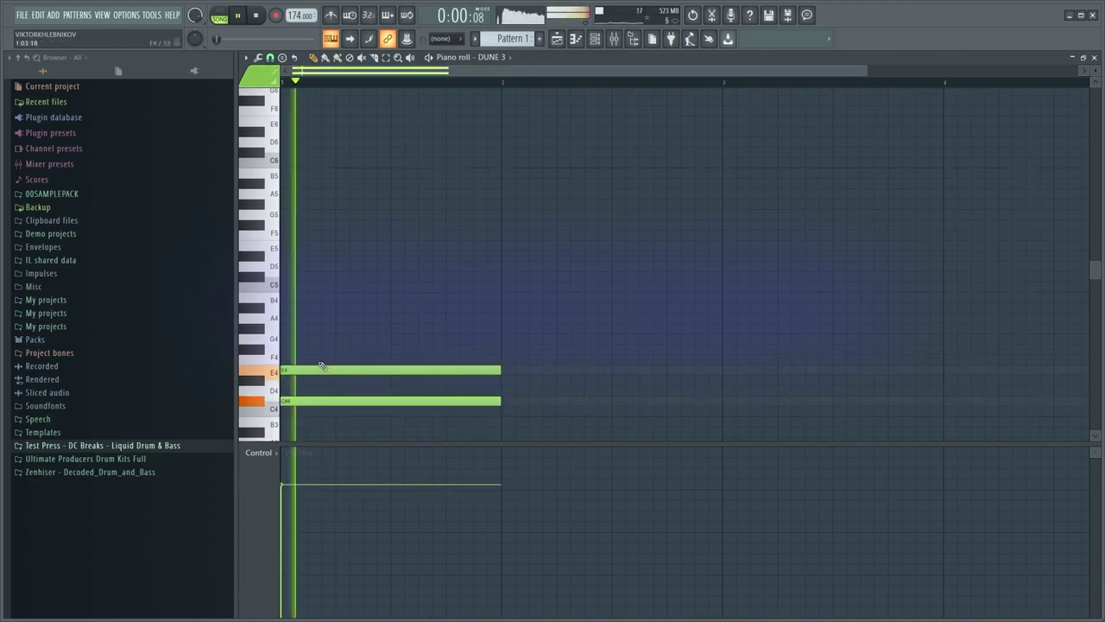
key(space)
click(330, 352)
key(space)
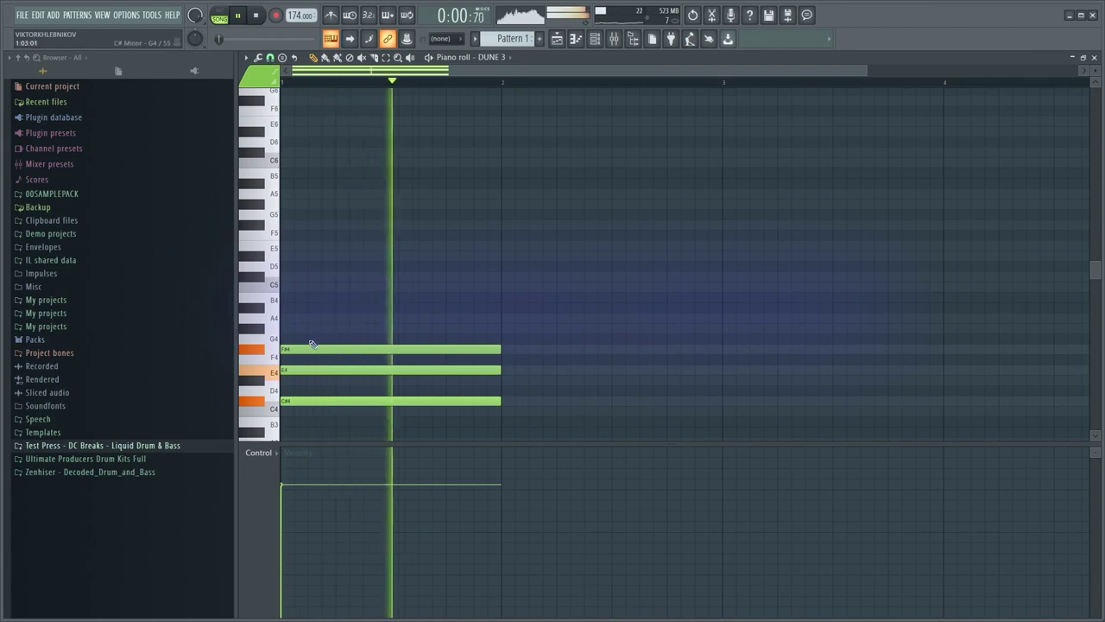
key(space)
Try a B4 note on top of the chord and replace it with a one-bar A4 note at bar 1
click(305, 297)
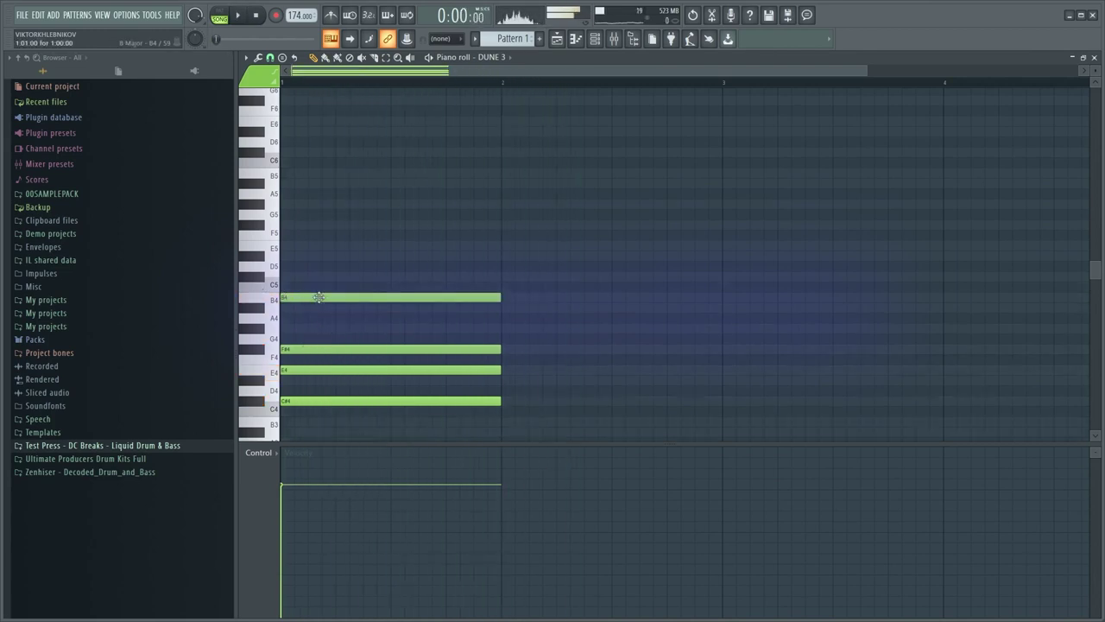
right_click(306, 297)
click(294, 329)
drag(292, 330, 292, 319)
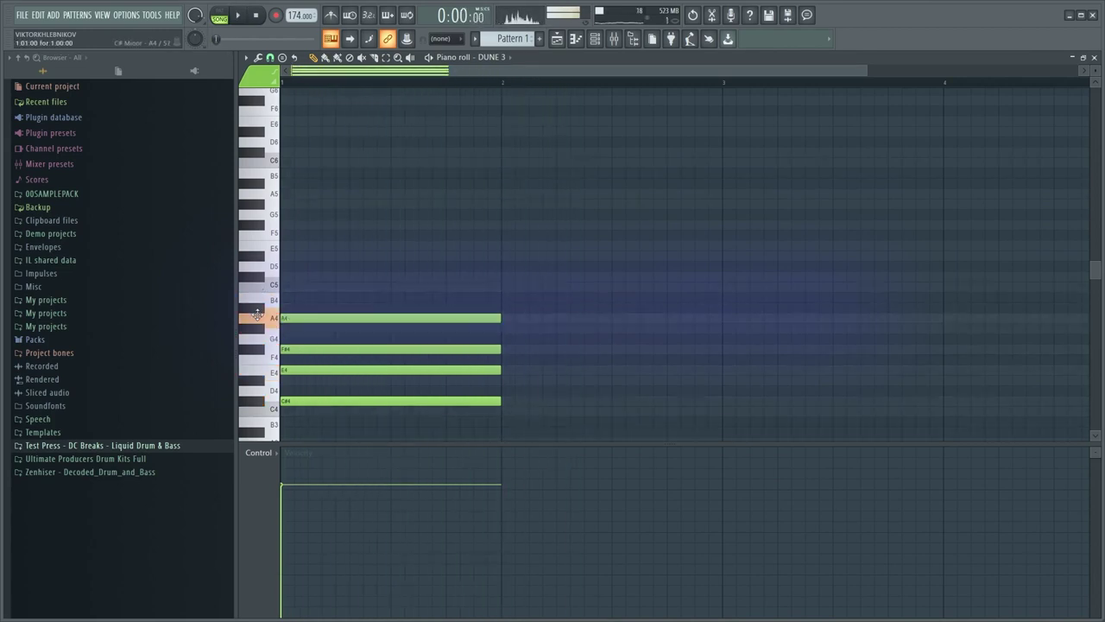
Lengthen the four stacked chord notes to four bars, ending at bar 5, and play the chord
key(space)
scroll(492, 276, down, 1)
key(space)
scroll(471, 295, down, 1)
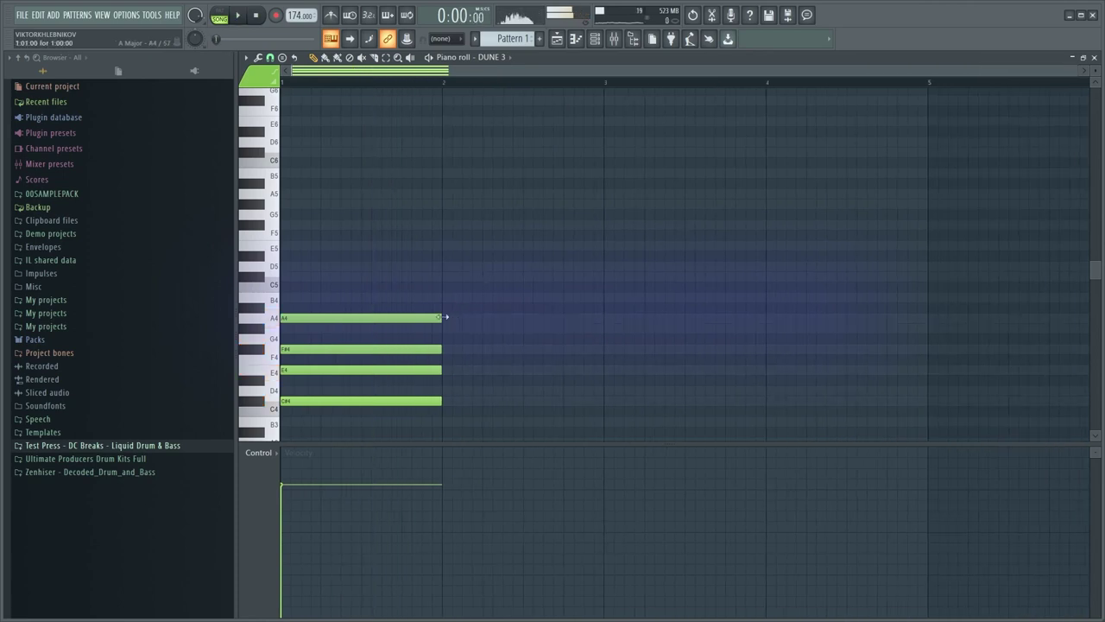
drag(444, 317, 918, 269)
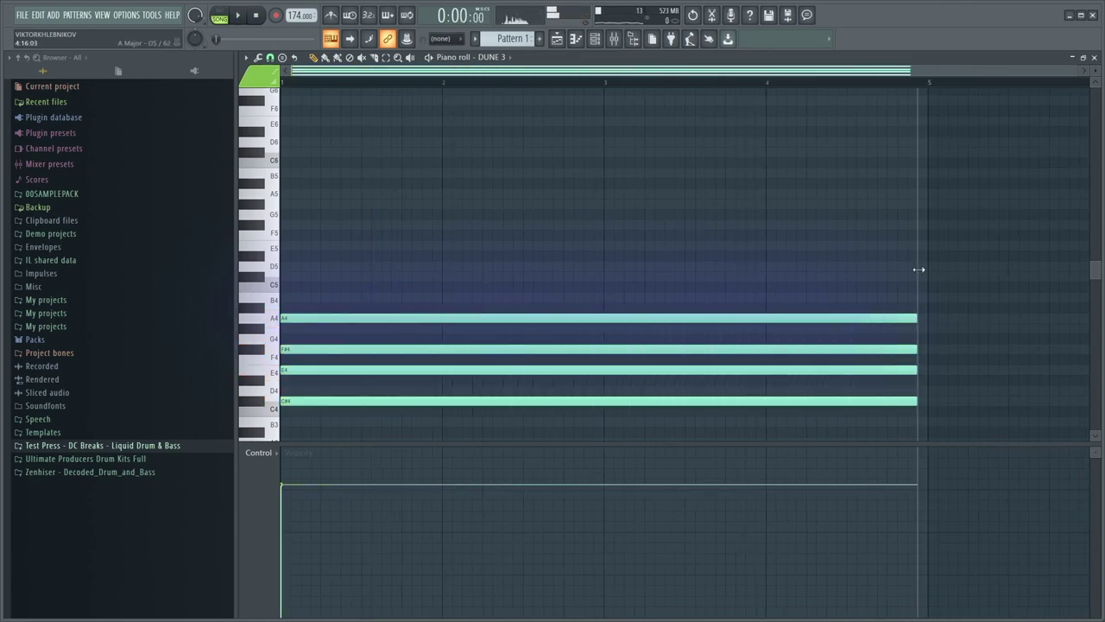
click(846, 254)
key(space)
scroll(752, 192, down, 1)
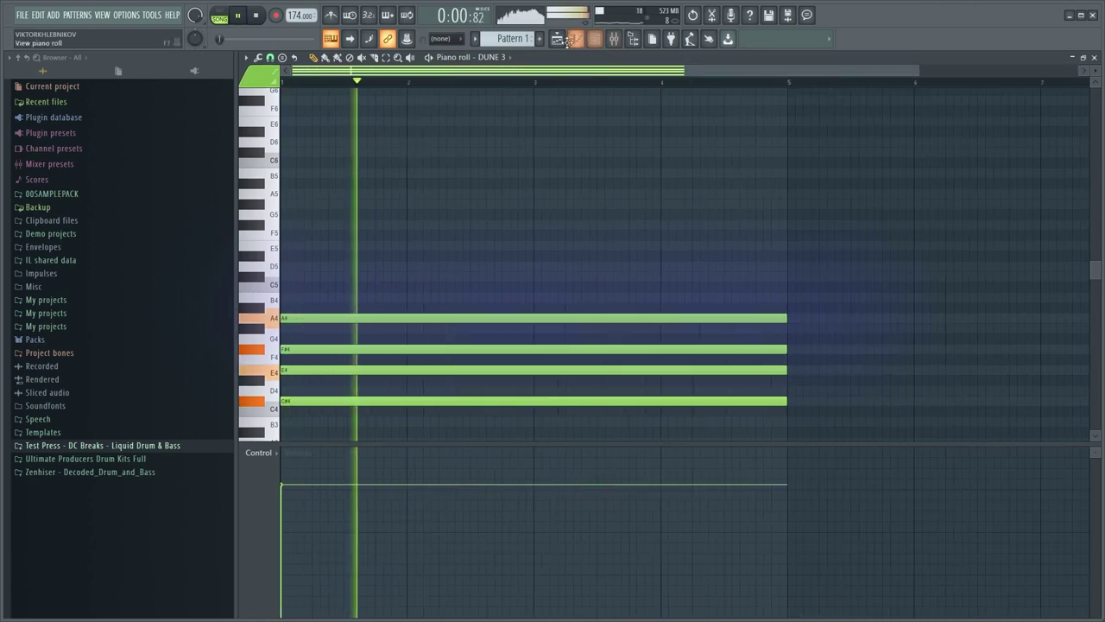
Duplicate the Pattern 1 clip on Track 7 in the playlist so a second copy starts at bar 5, and play the arrangement
click(561, 40)
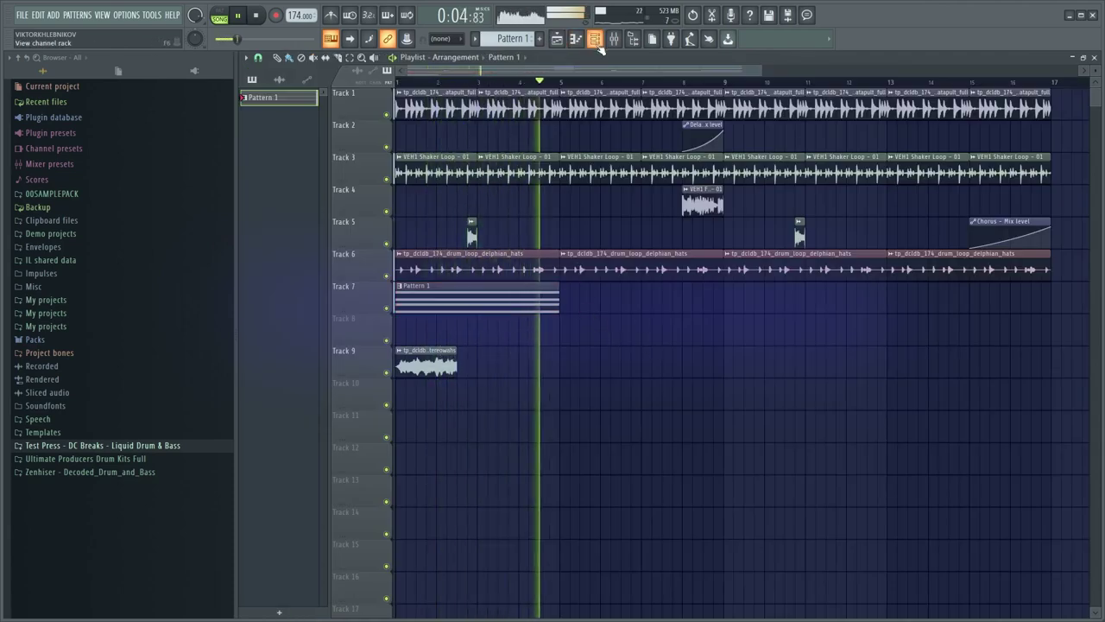
key(space)
drag(589, 289, 540, 311)
key(ctrl+b)
ctrl+click(593, 349)
key(space)
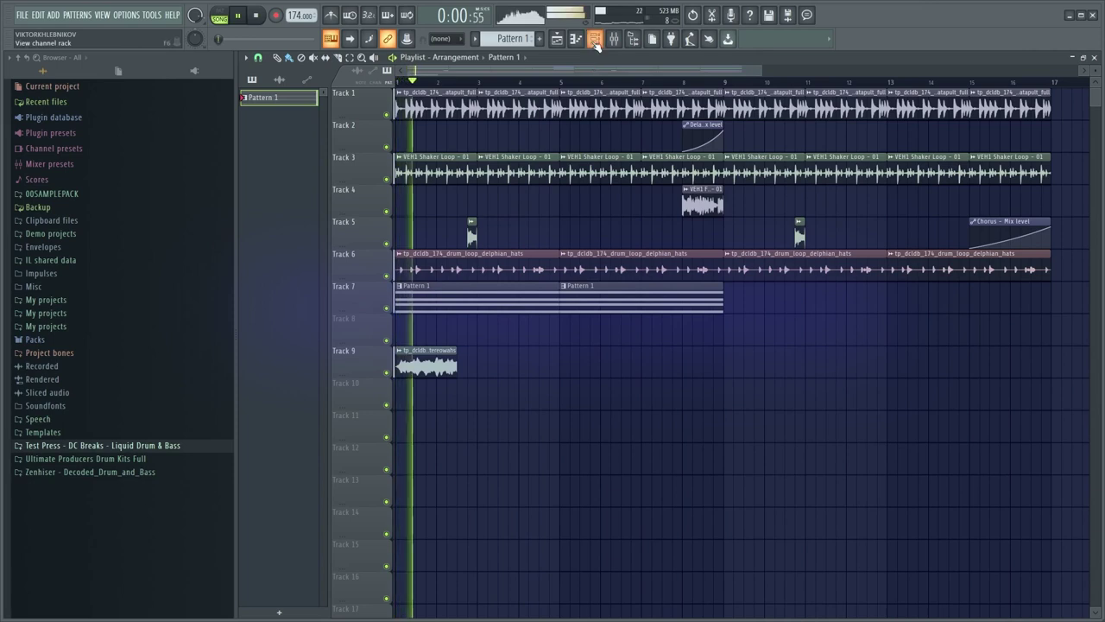
Open the DUNE 3 synth and adjust the Fluted pad's Filter 1 cutoff to 48% while playing the chords
click(595, 43)
click(516, 116)
key(space)
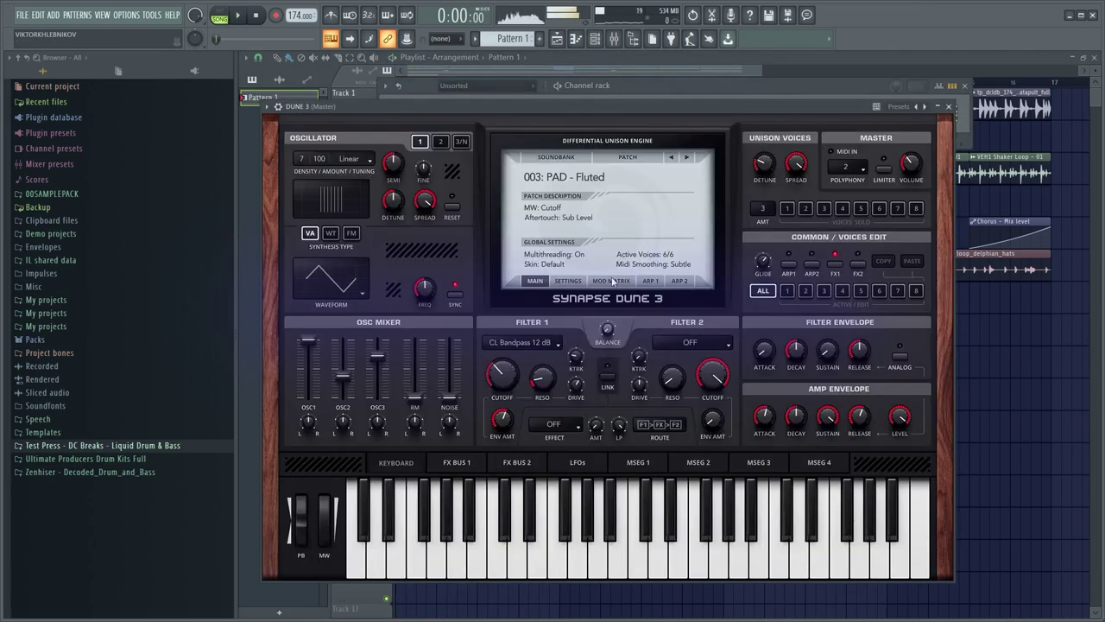
key(space)
drag(497, 421, 462, 368)
key(space)
key(space)
key(space)
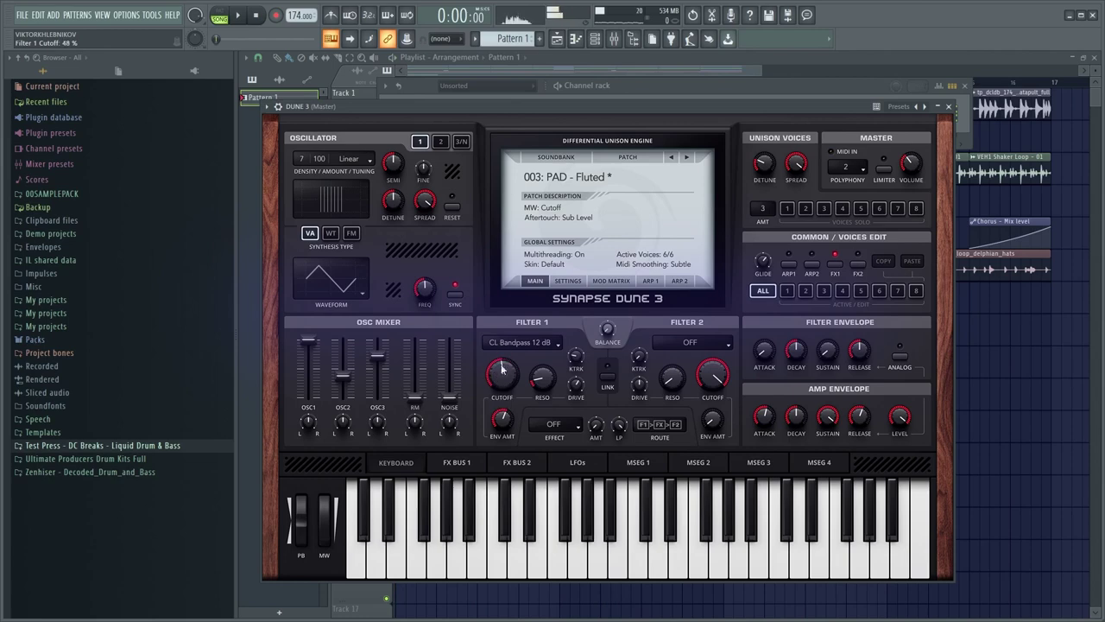
Audition the Flying Fin and Golden Pad patches over the beat, raising Golden Pad's Filter 1 cutoff to 62%
click(687, 158)
key(space)
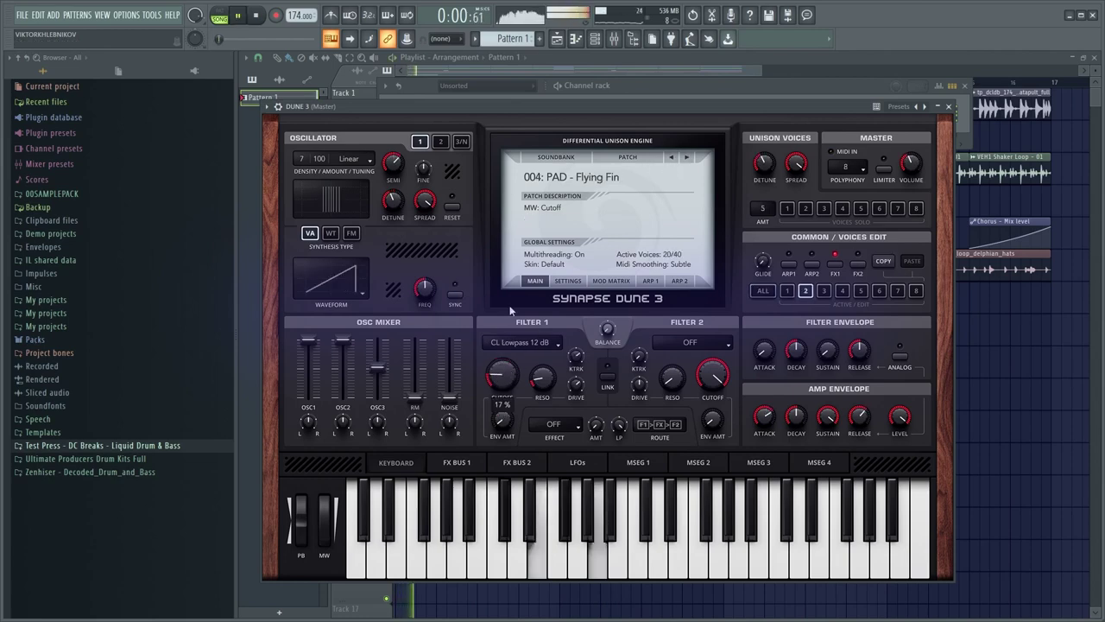
drag(509, 309, 511, 296)
click(688, 157)
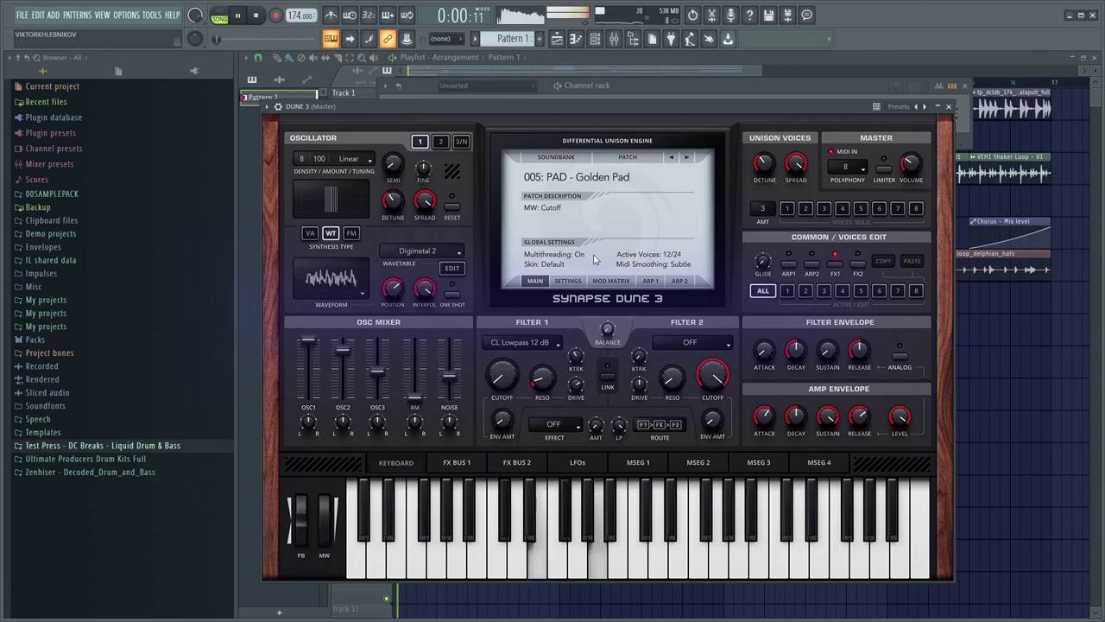
drag(502, 373, 508, 319)
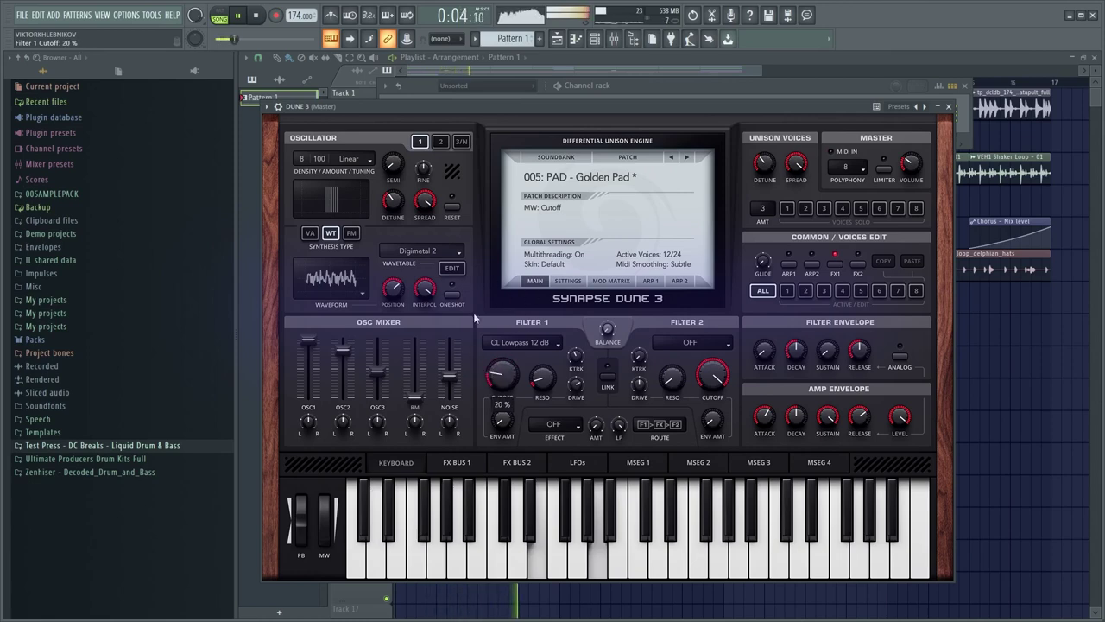
drag(481, 367, 499, 294)
key(space)
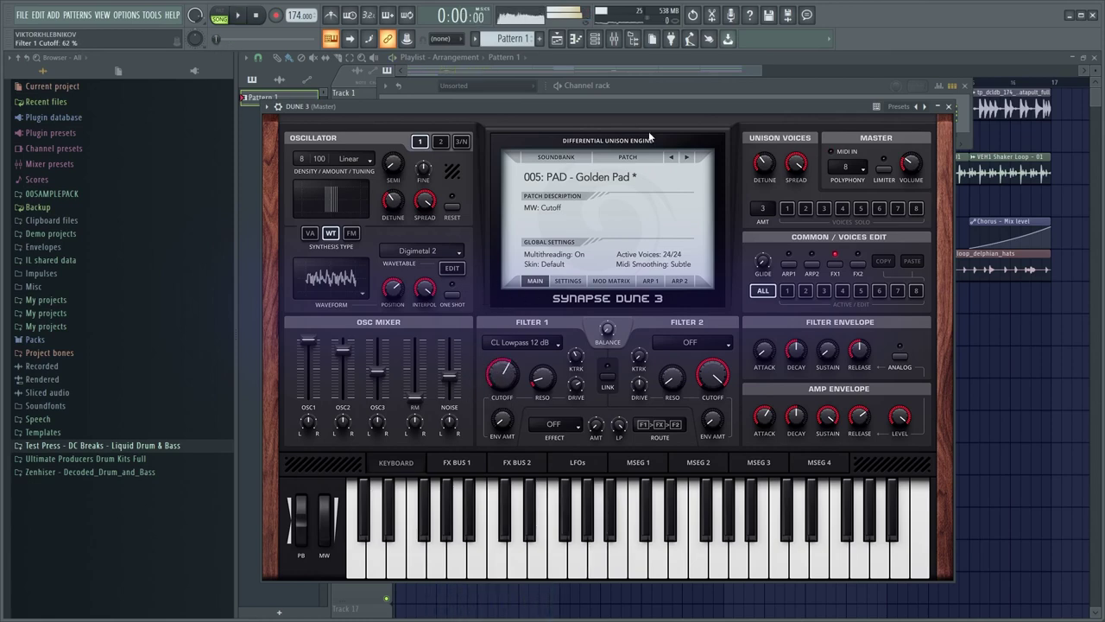
Audition the Hollywood pad over the beat while sweeping its Filter 1 cutoff, ending at 36%
click(686, 158)
key(space)
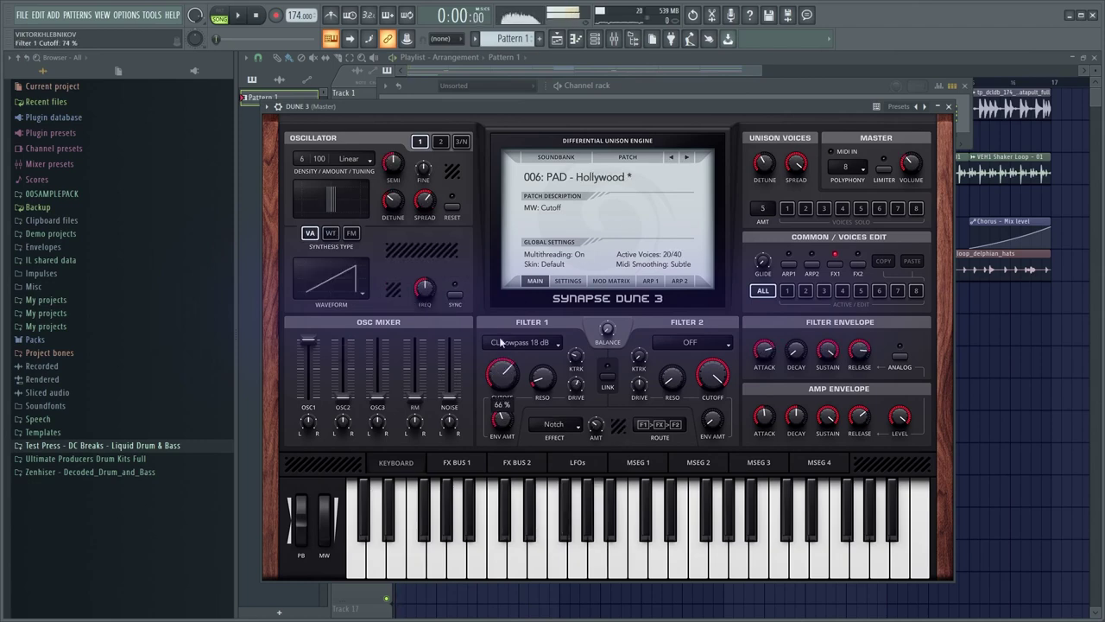
drag(474, 339, 477, 369)
key(space)
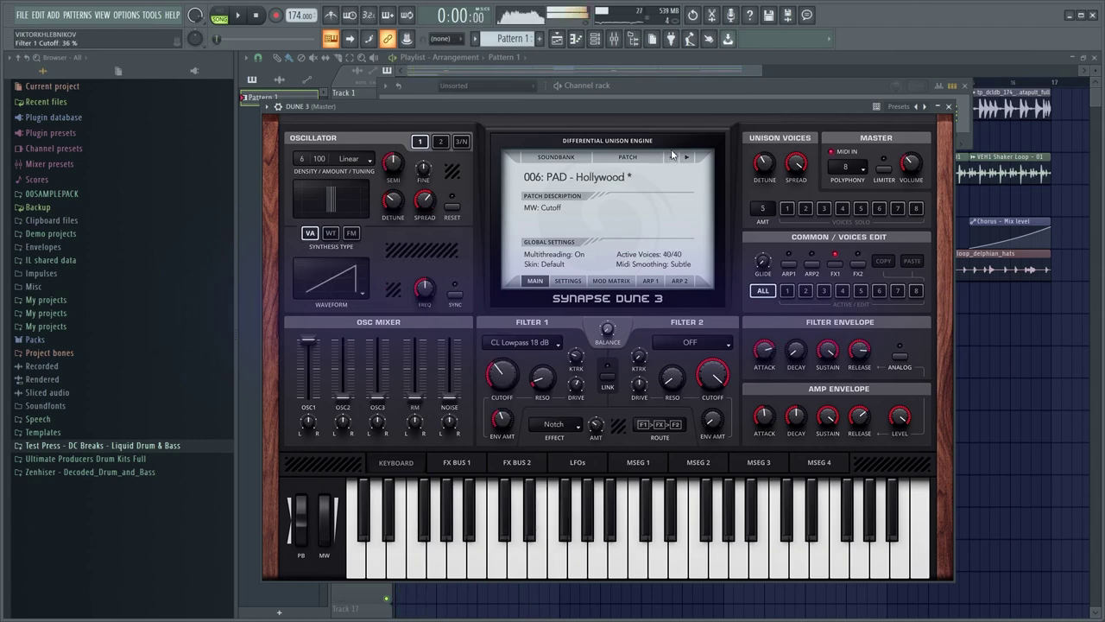
Audition the Lake pad over the beat, varying its Filter 1 cutoff and drive
click(688, 159)
key(space)
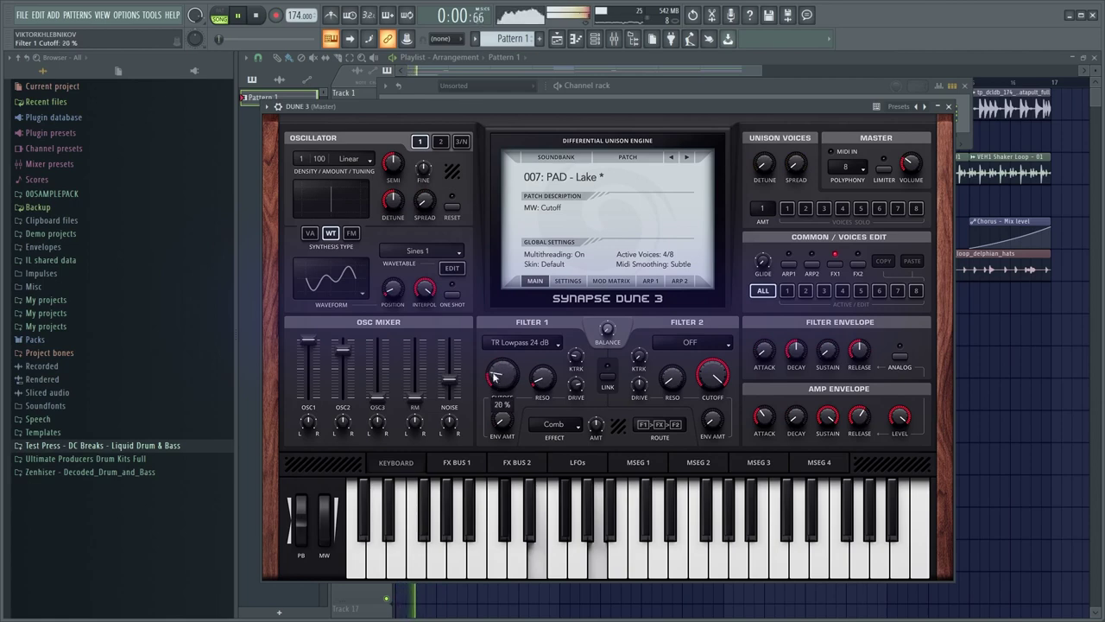
drag(496, 337, 498, 330)
key(space)
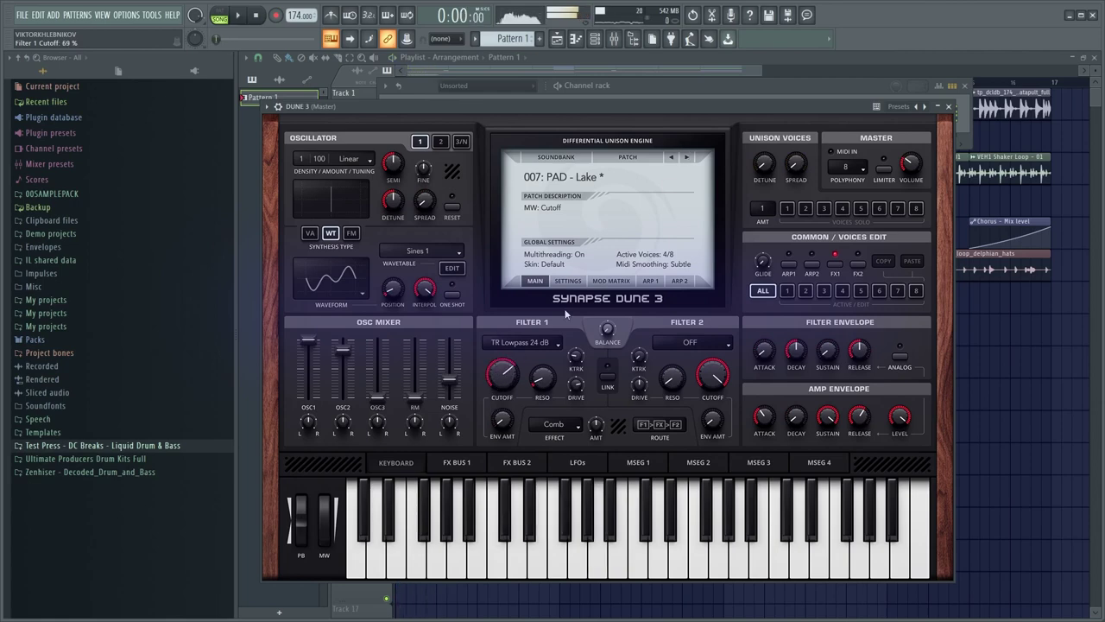
key(space)
drag(505, 387, 502, 416)
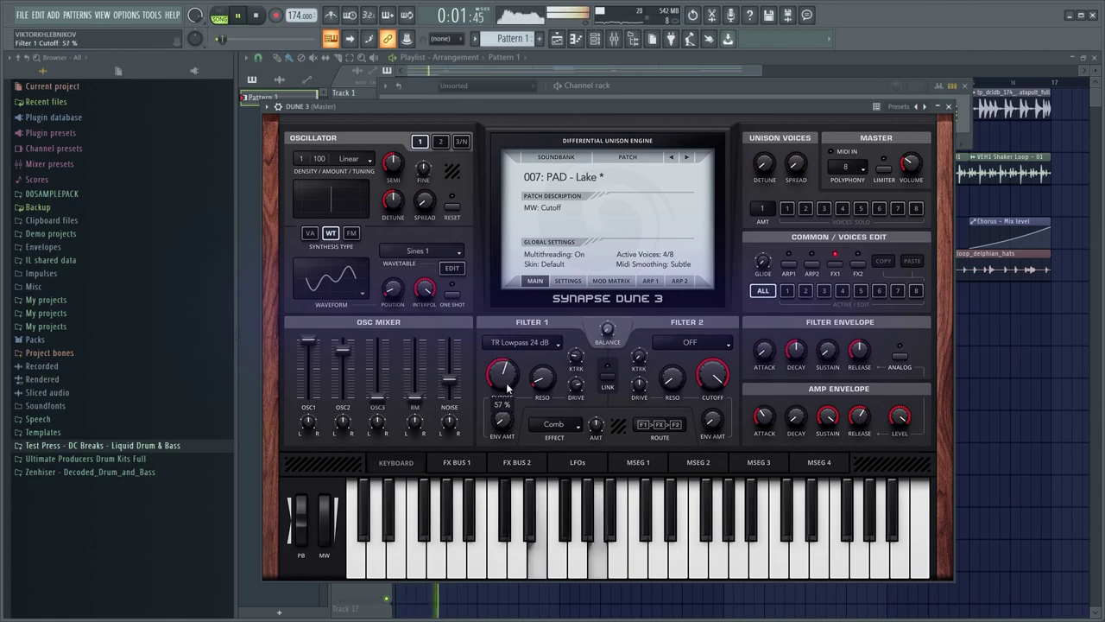
drag(574, 382, 570, 427)
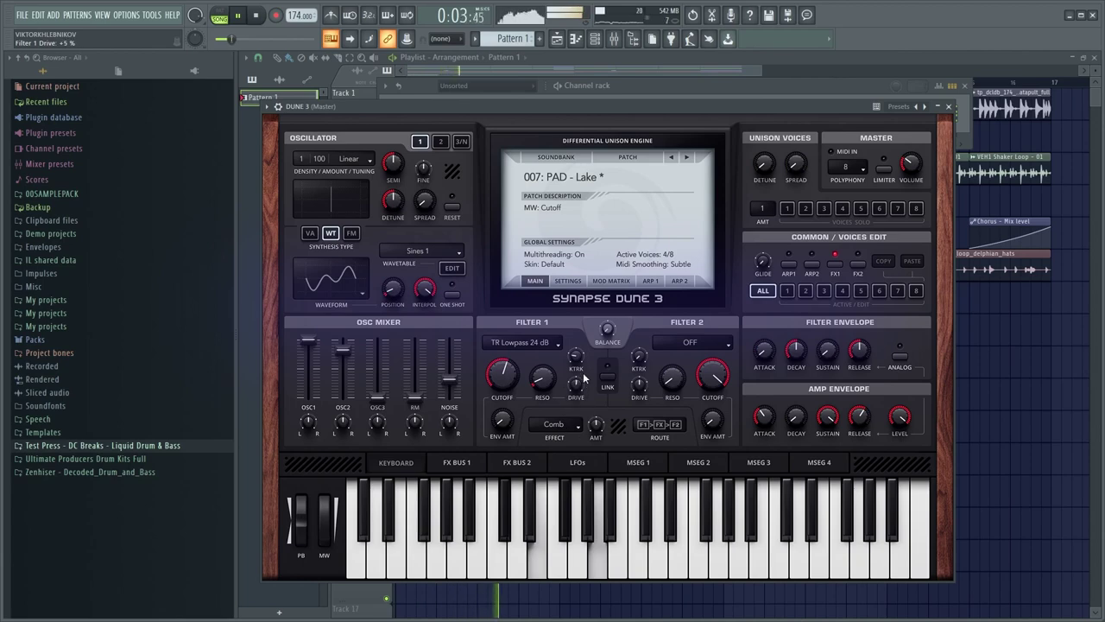
drag(501, 374, 497, 418)
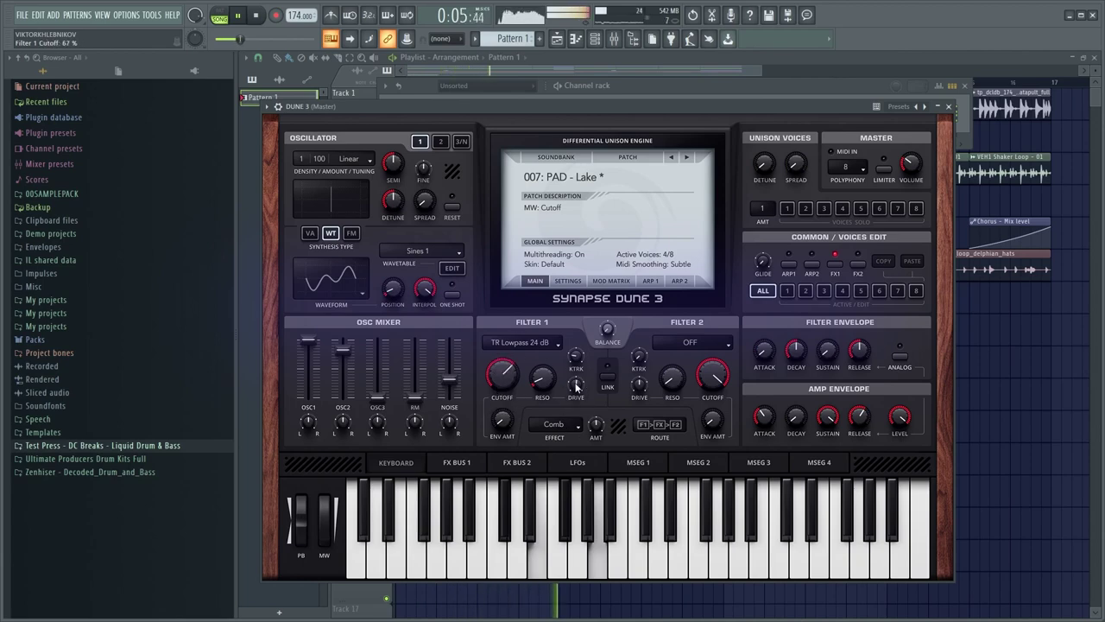
drag(515, 371, 483, 393)
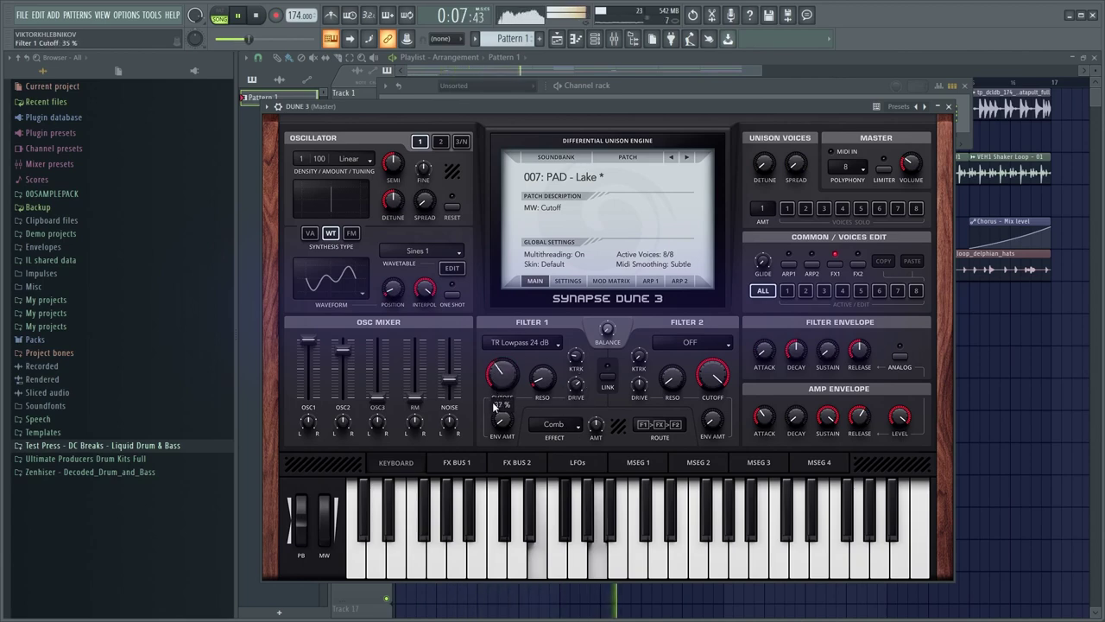
Audition the Mid Layer and Opener pads, raising Opener's Filter 1 cutoff to 44%
click(686, 157)
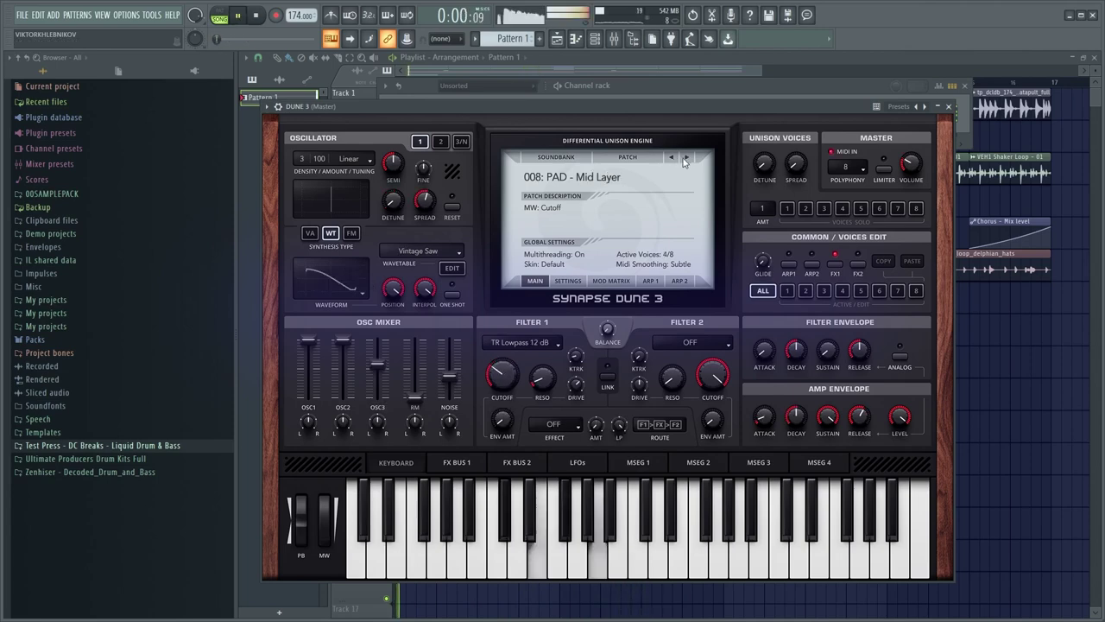
click(686, 157)
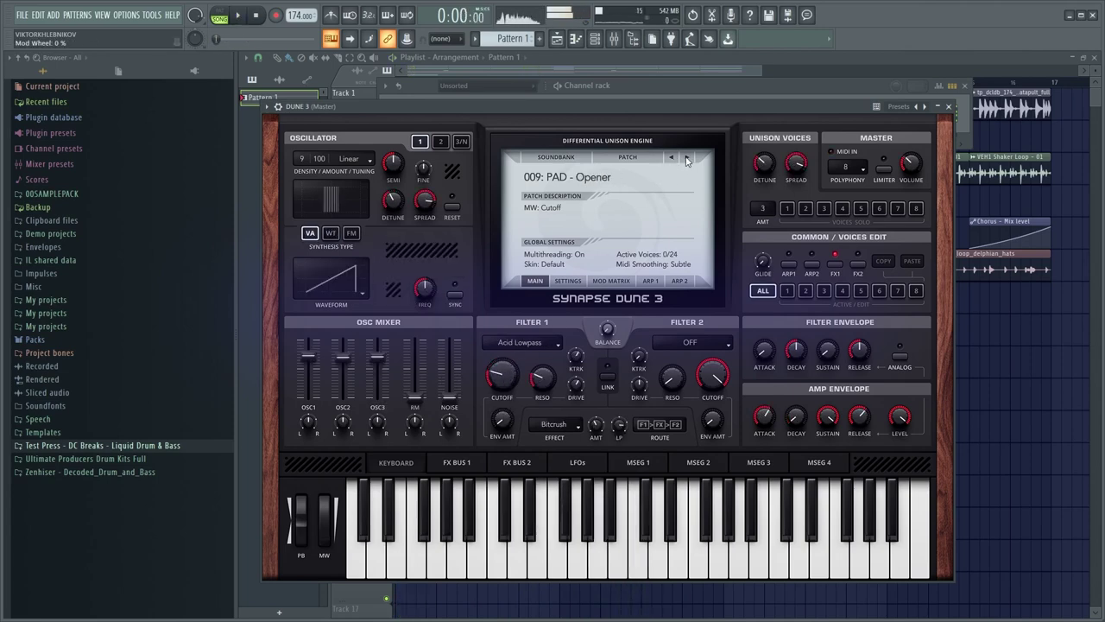
key(space)
mouse_move(500, 376)
mouse_down()
mouse_move(493, 391)
mouse_move(492, 367)
mouse_up()
key(space)
Load the Superstring pad, switch to Tropic and audition it with Filter 1 cutoff raised to 44%
click(597, 178)
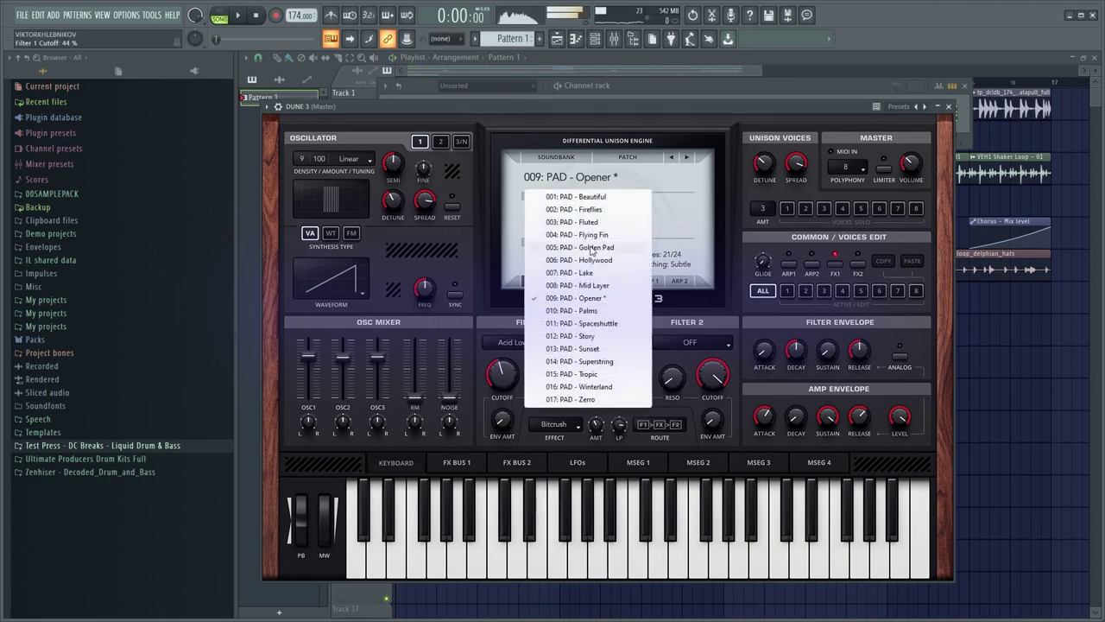
click(575, 363)
click(688, 157)
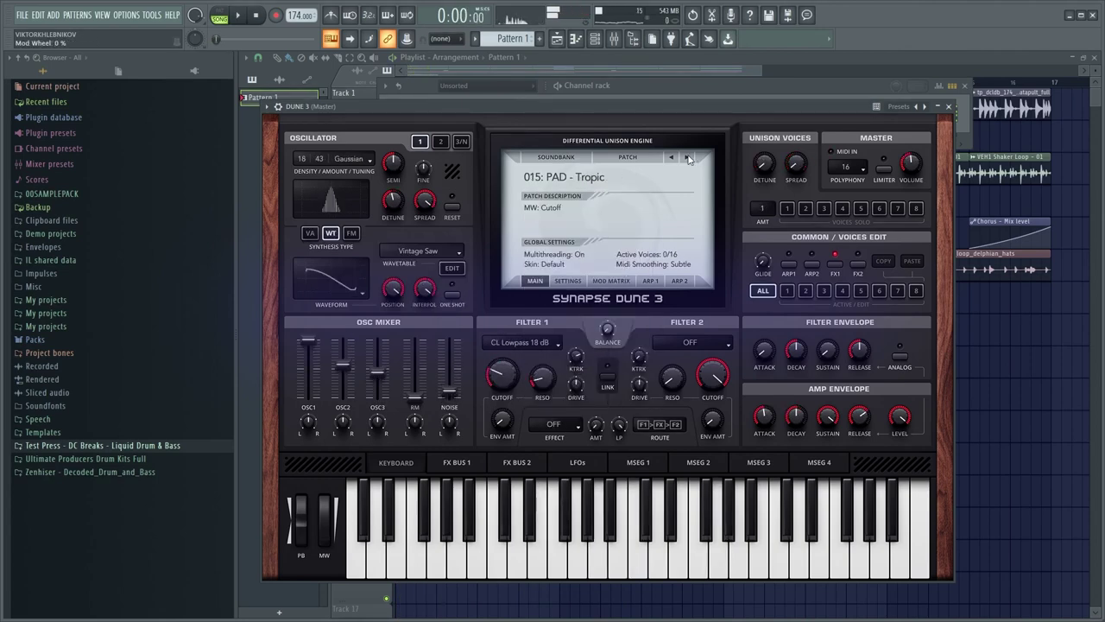
key(space)
drag(501, 379, 506, 360)
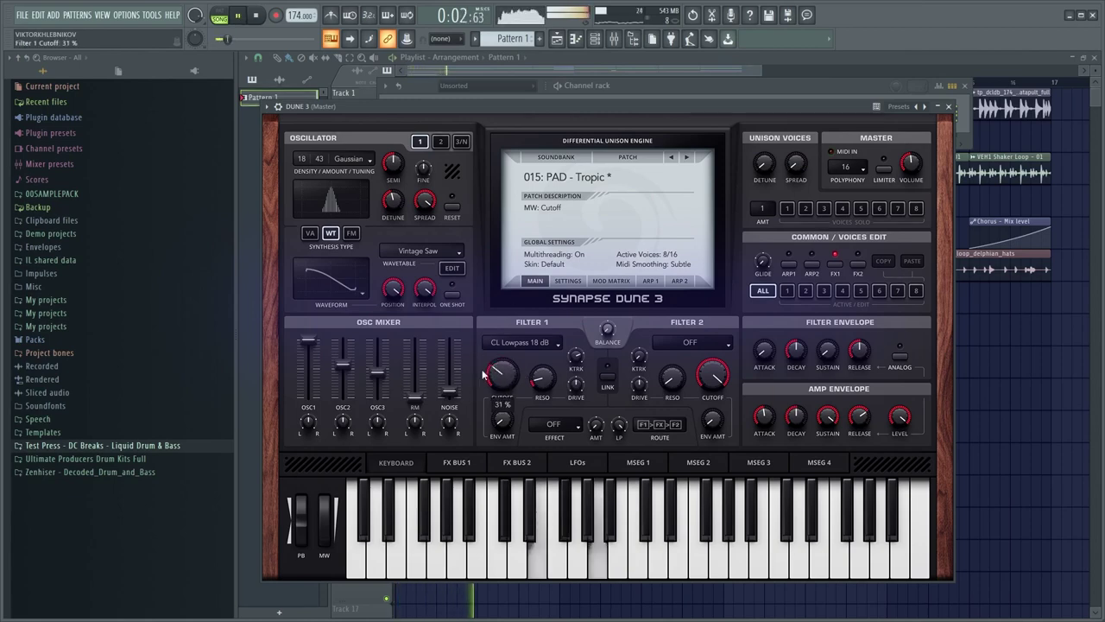
drag(492, 356, 492, 358)
key(space)
Compare the Hollywood and Flying Fin pads again during playback
click(572, 177)
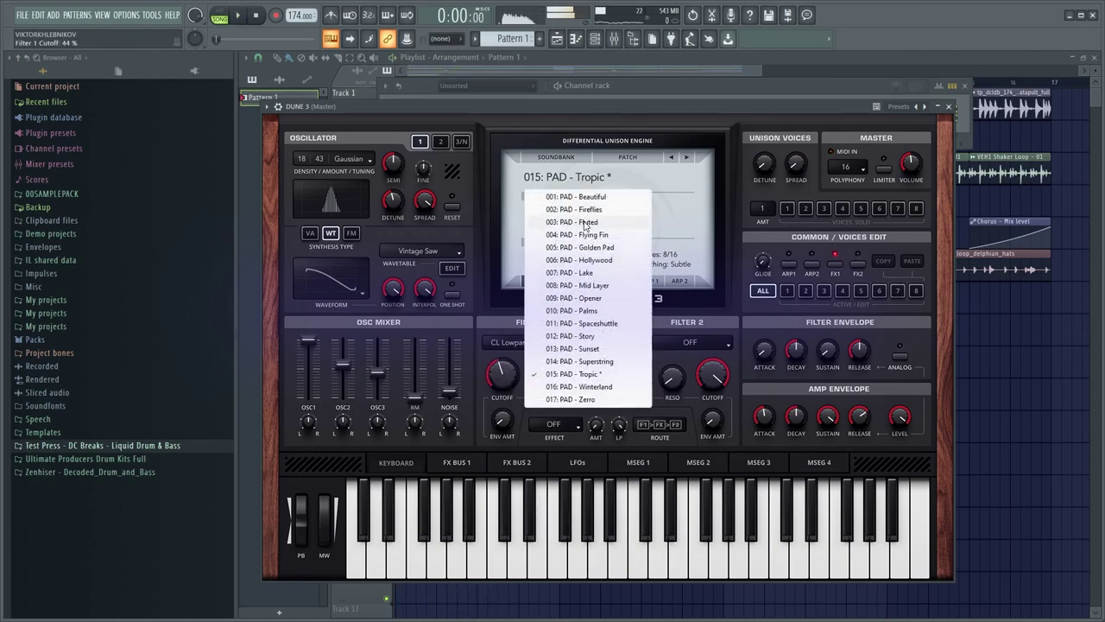
click(579, 260)
key(space)
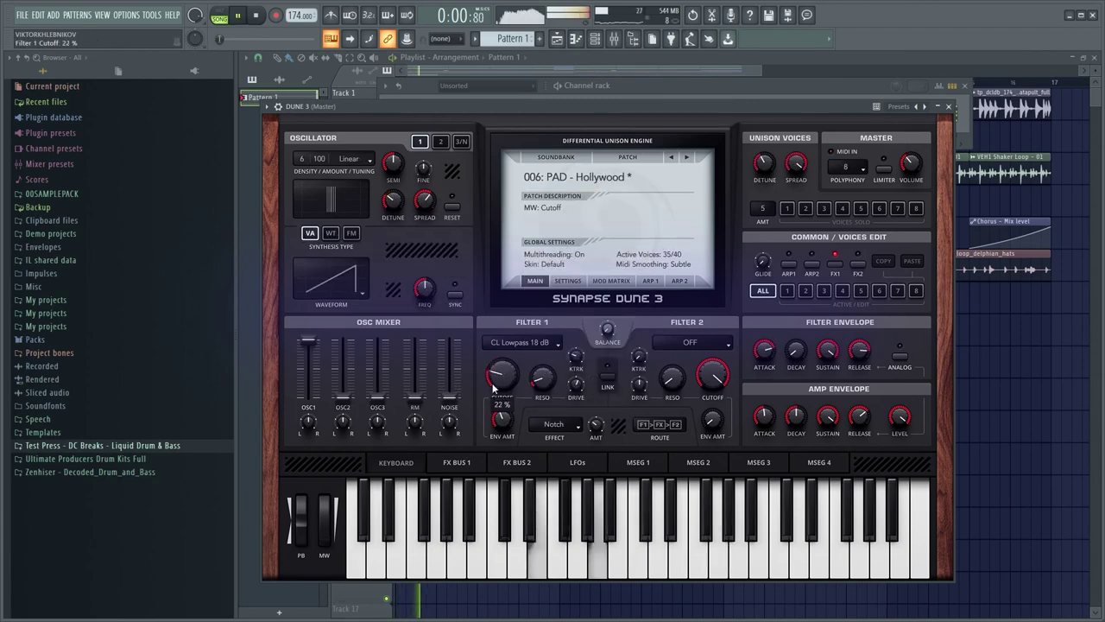
click(582, 178)
click(588, 235)
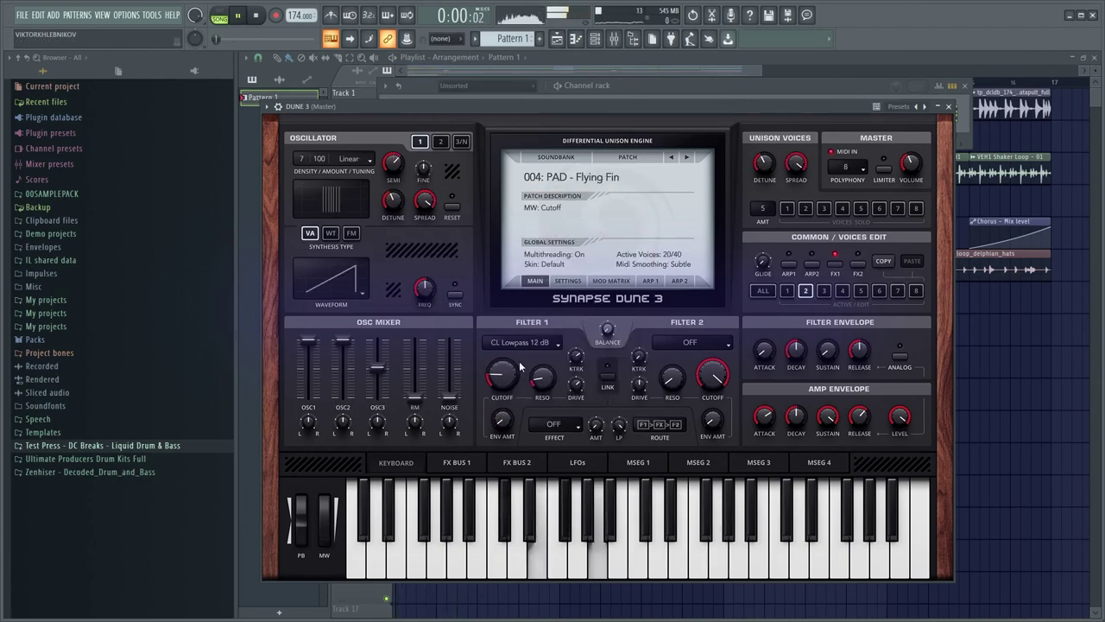
Return to the Fluted pad and sweep its Filter 1 cutoff during playback, ending at 56%
click(670, 157)
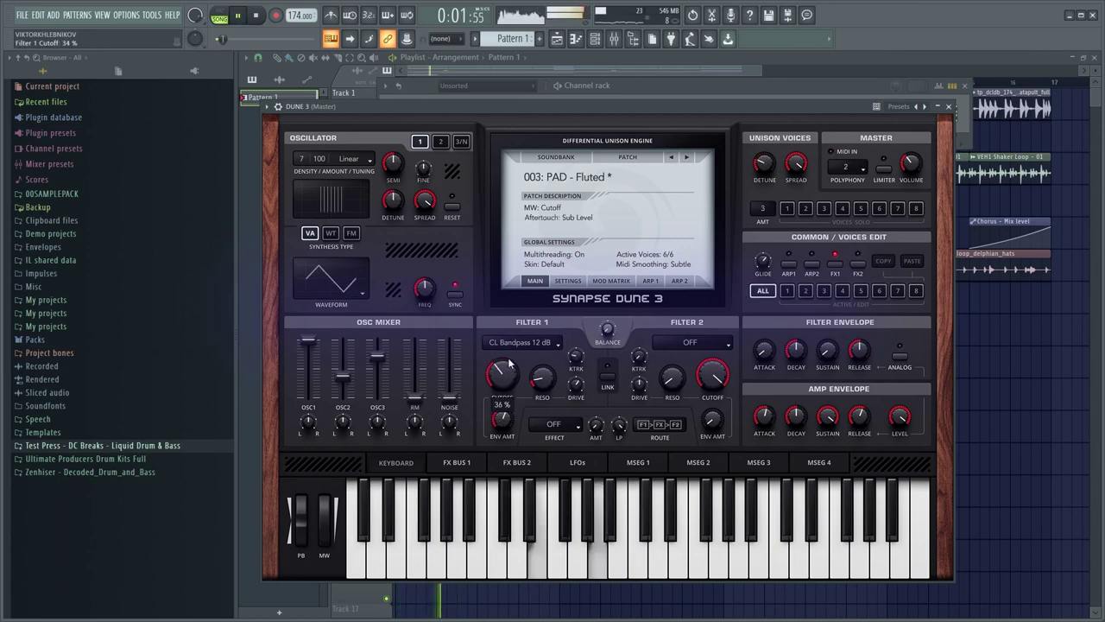
drag(475, 398, 519, 304)
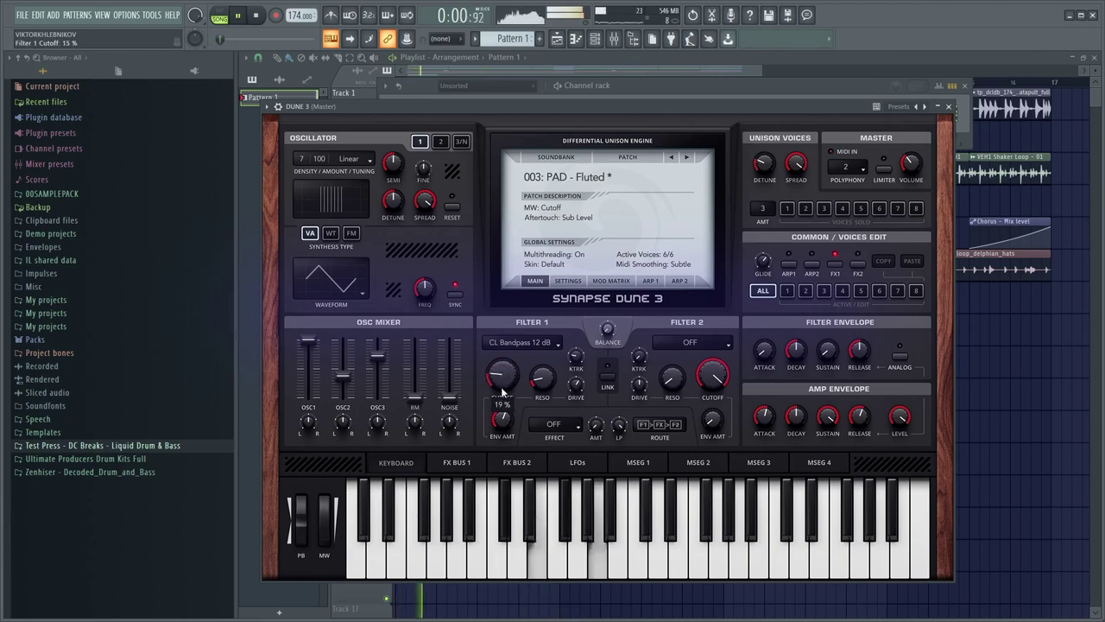
drag(501, 392, 488, 372)
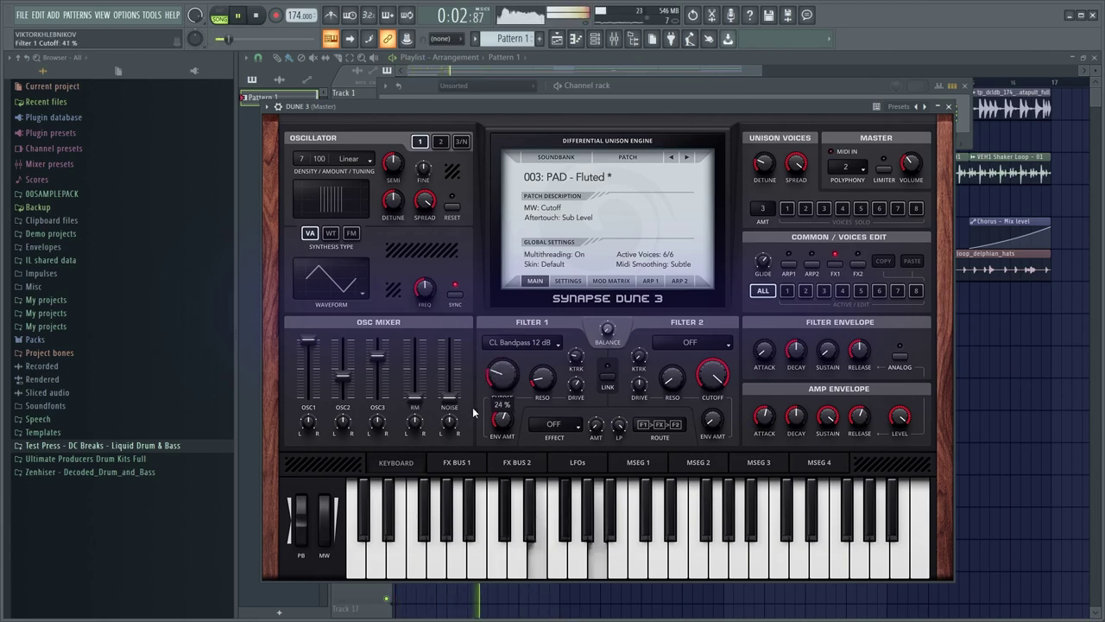
mouse_move(473, 413)
mouse_down()
mouse_move(473, 372)
mouse_move(475, 411)
mouse_up()
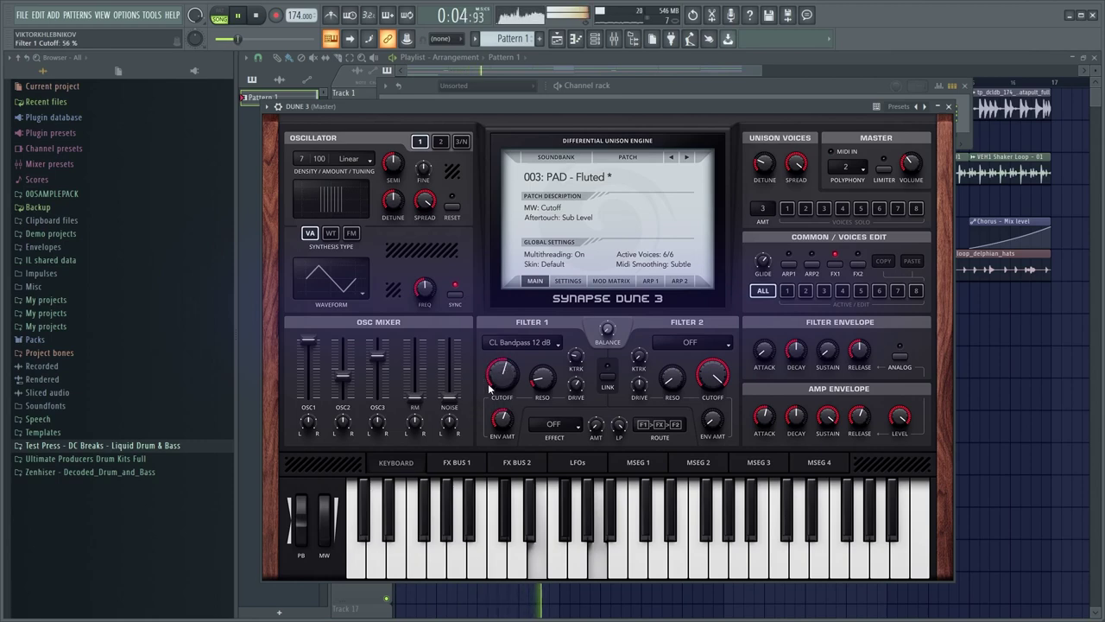
key(space)
Create an automation clip for DUNE 3's Filter 1 cutoff on Track 8 and shorten it to the length of the Track 9 FX loop
click(411, 41)
click(442, 107)
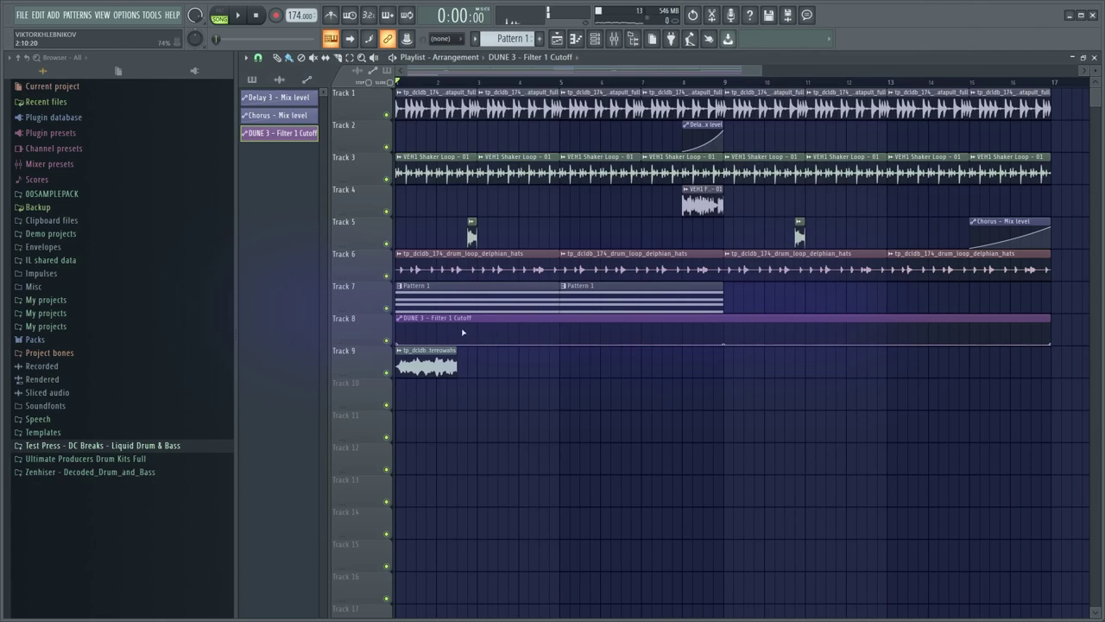
drag(1049, 321, 446, 328)
Enlarge Track 8 and set the Filter 1 Cutoff automation's end point to the Wave curve mode
ctrl+scroll(449, 328, up, 6)
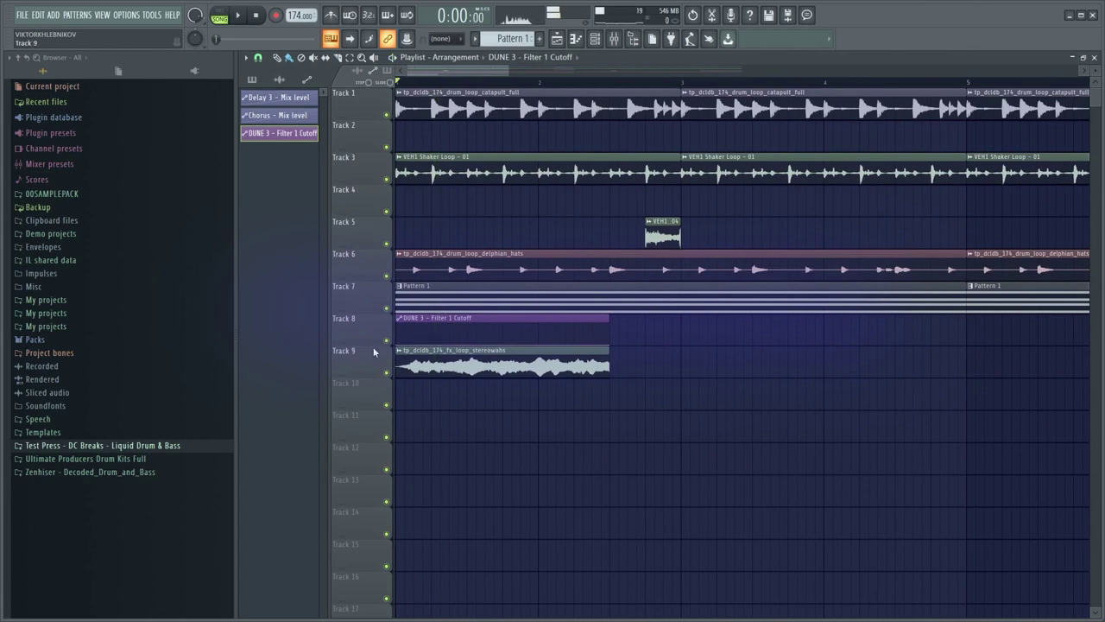
drag(374, 352, 419, 462)
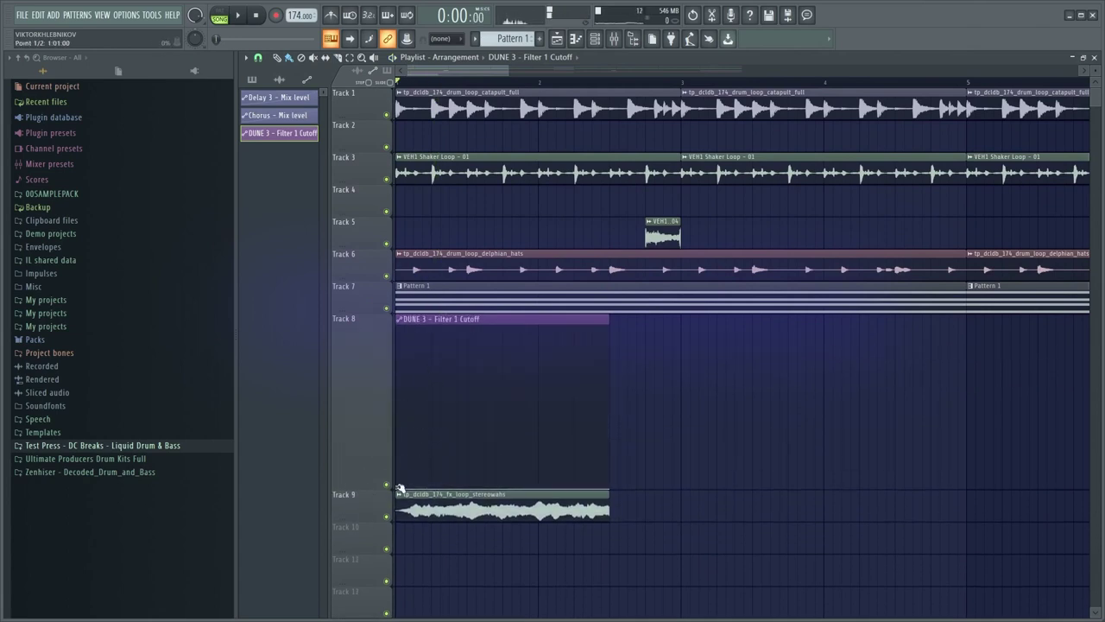
right_click(611, 489)
click(646, 540)
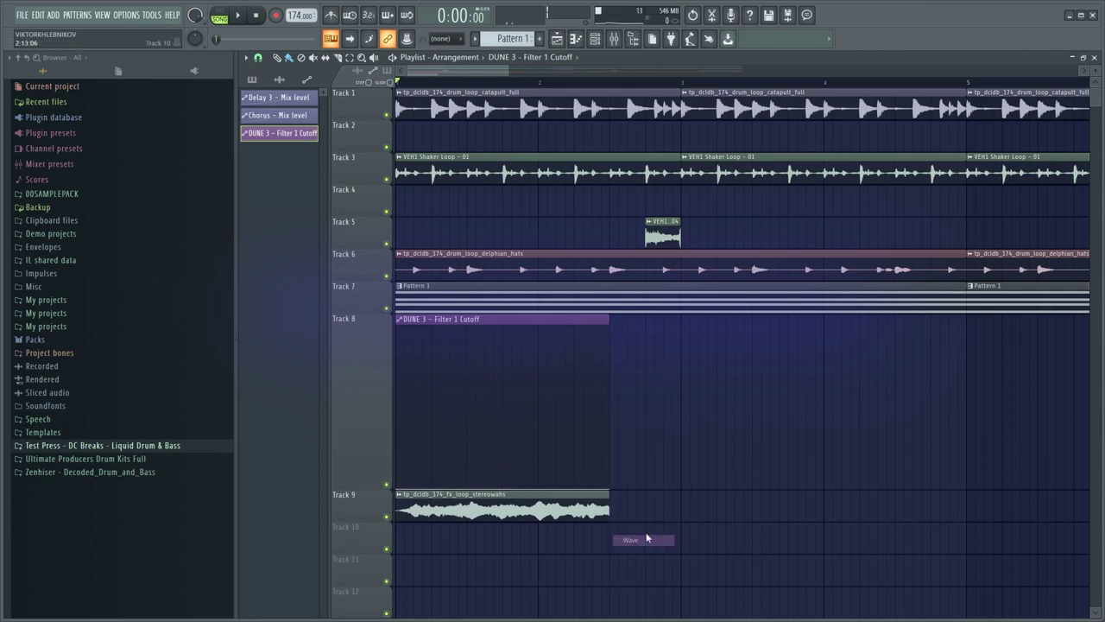
Lower the peak of Track 8's Filter 1 Cutoff automation and stretch its wave to about four and a half cycles, checking by playback
drag(611, 487, 614, 363)
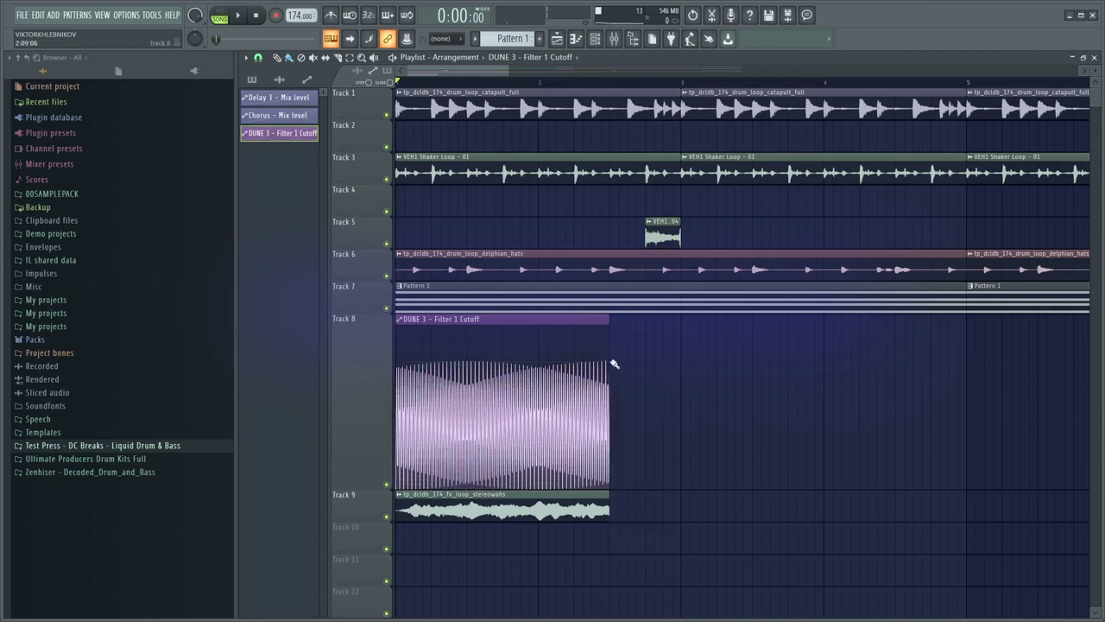
drag(497, 421, 497, 397)
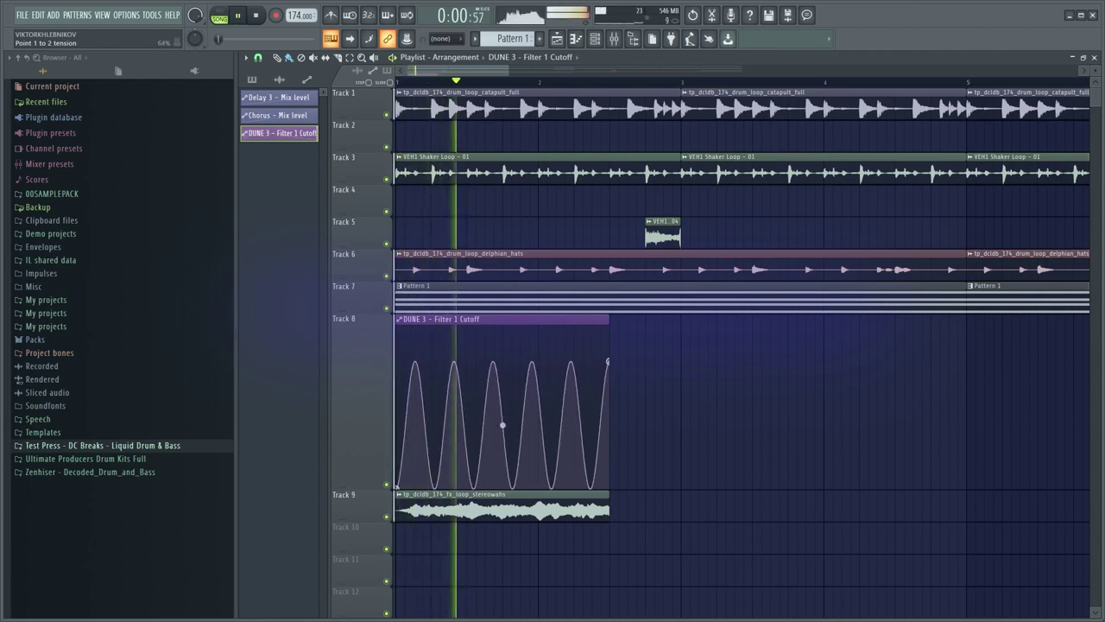
mouse_move(502, 424)
mouse_down()
mouse_move(503, 414)
mouse_move(503, 441)
mouse_move(502, 419)
mouse_up()
key(space)
key(space)
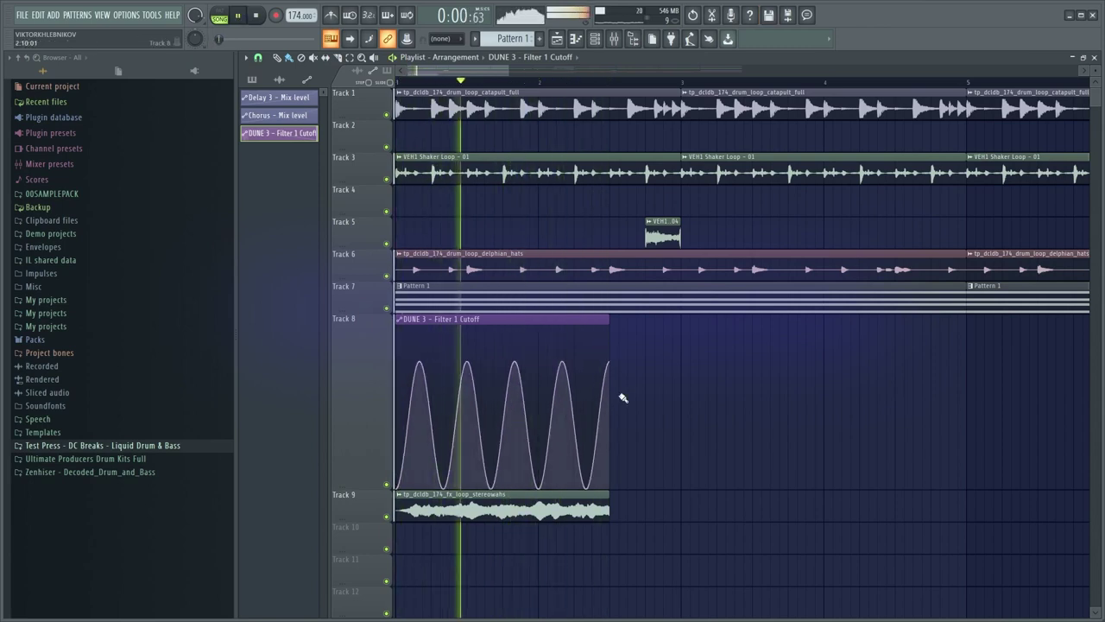
key(space)
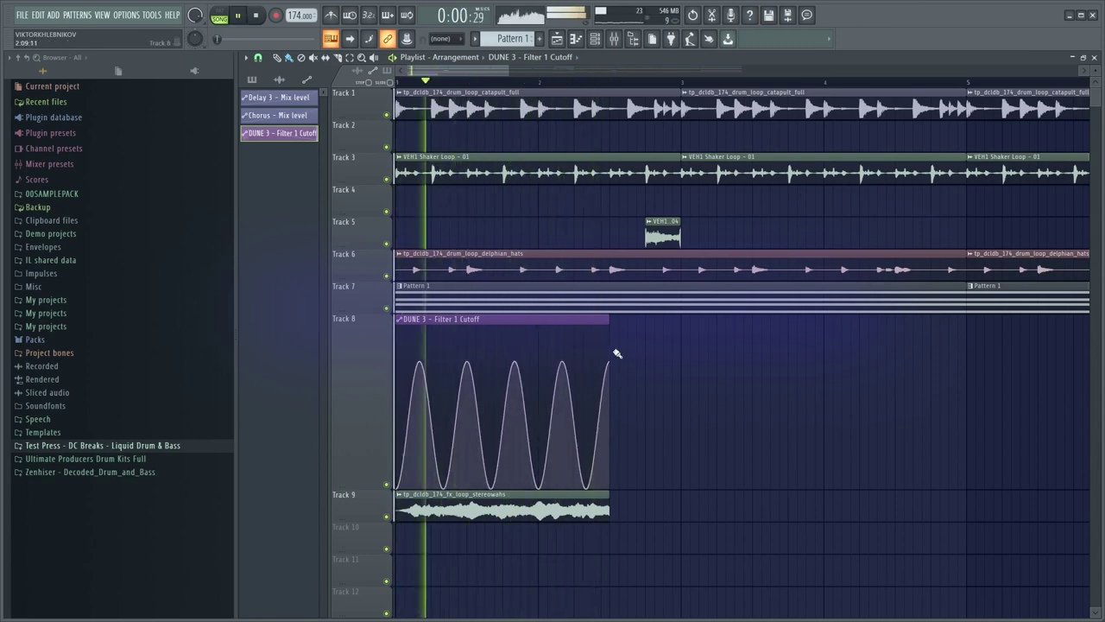
Duplicate the Filter 1 Cutoff clip along Track 8 until four clips span six bars, and reduce the track's height
drag(638, 333, 590, 351)
key(ctrl+b)
scroll(649, 368, down, 2)
scroll(652, 366, down, 2)
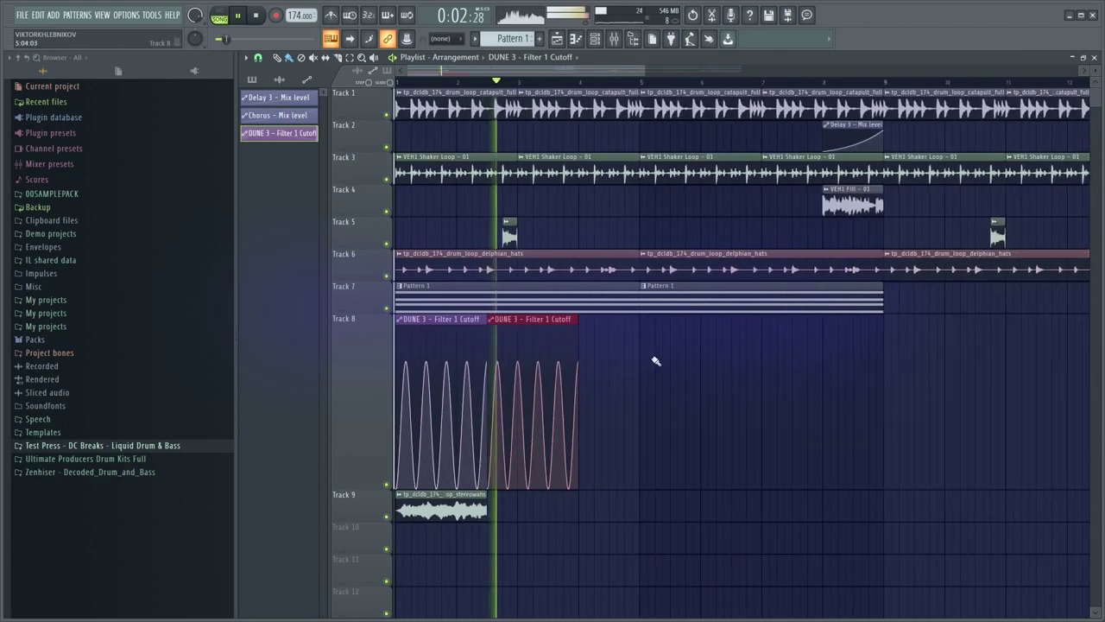
scroll(652, 362, down, 3)
drag(363, 291, 363, 258)
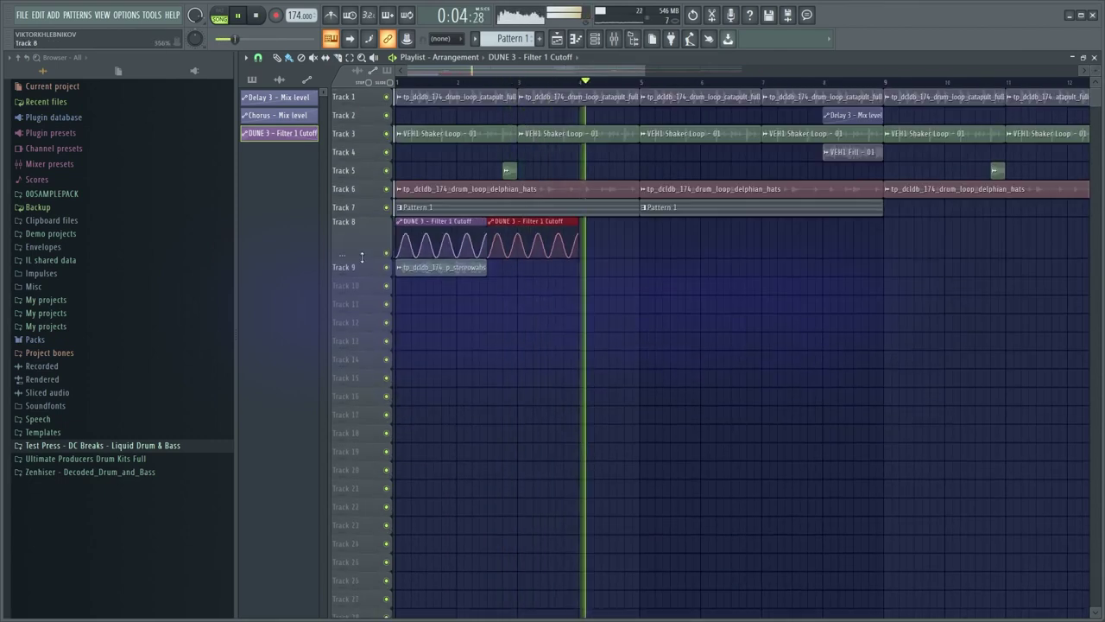
key(space)
scroll(578, 289, down, 3)
key(ctrl+b)
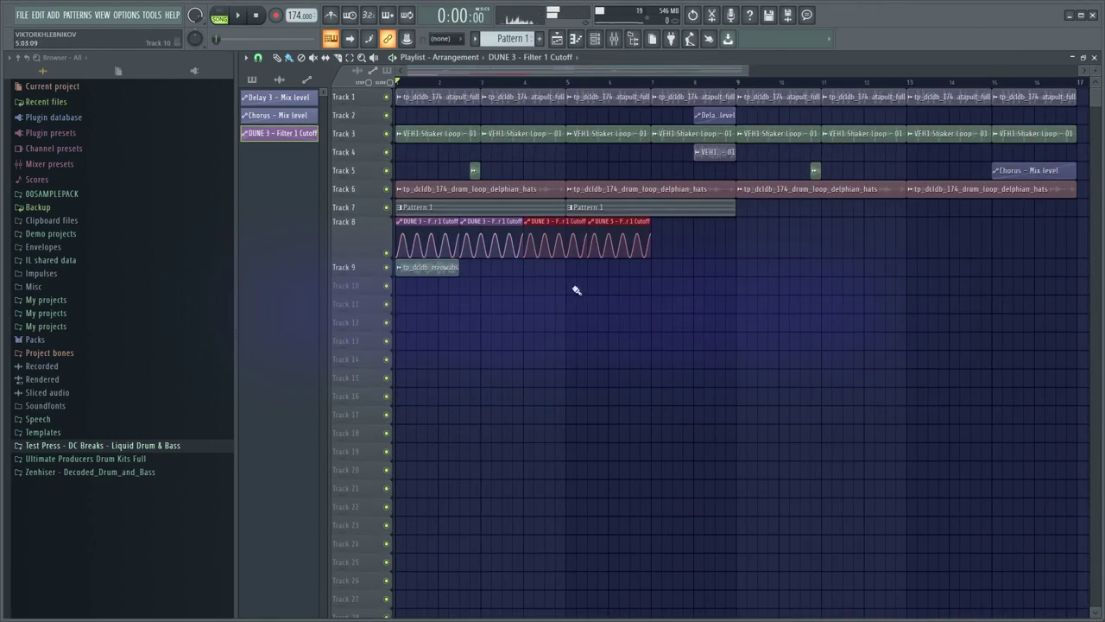
Audition the repeated Filter 1 Cutoff automation and delete its three duplicate clips from Track 8
key(space)
scroll(510, 299, up, 2)
scroll(883, 334, up, 1)
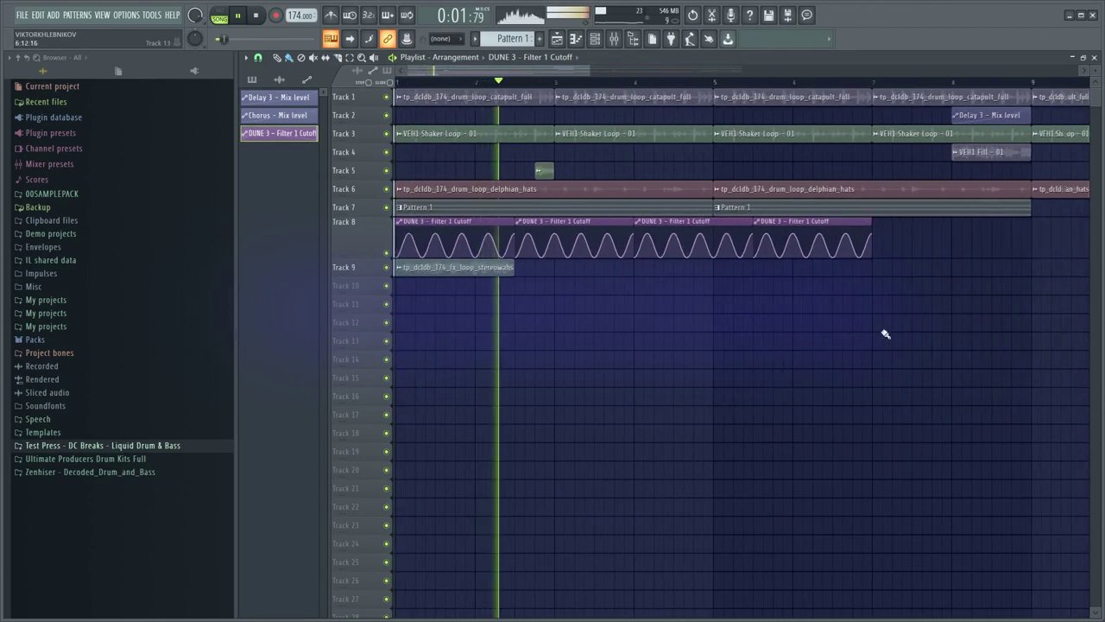
right_click(812, 244)
right_click(727, 251)
right_click(629, 242)
key(space)
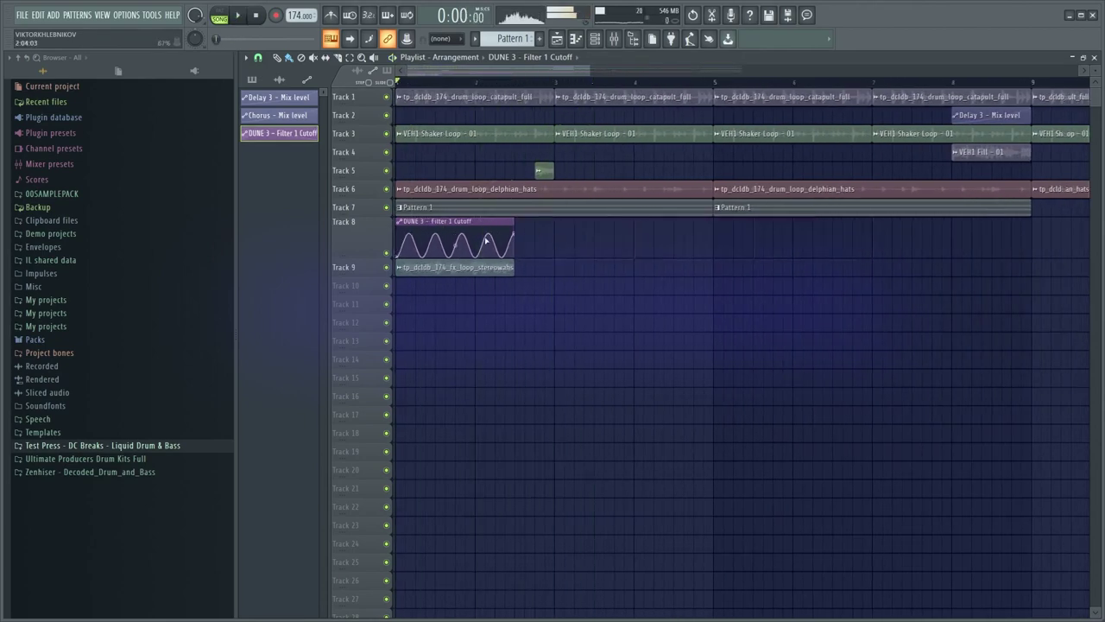
Extend the remaining Filter 1 Cutoff clip to two bars and make its wave span the full length
scroll(531, 213, up, 2)
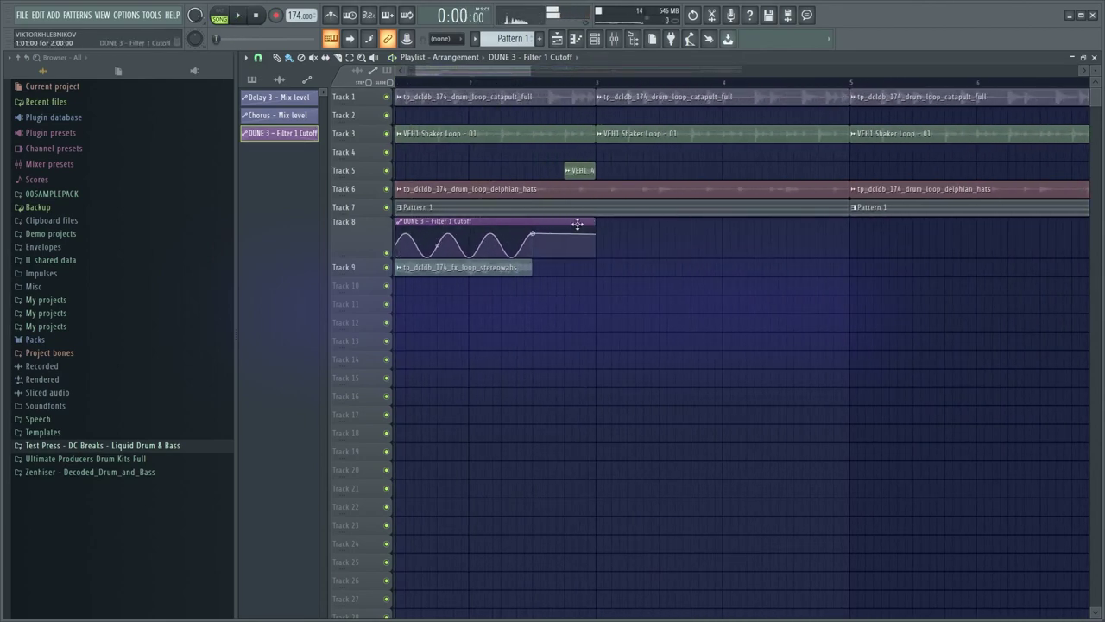
right_click(539, 234)
click(547, 251)
scroll(691, 285, up, 1)
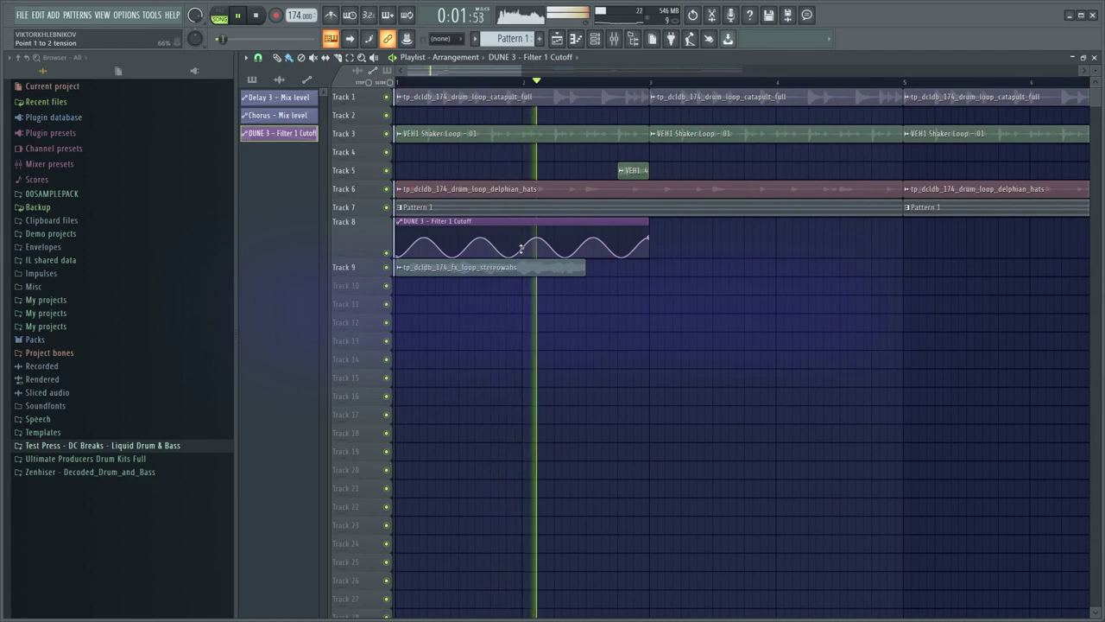
Set the Filter 1 Cutoff wave's tension between points 1 and 2 to 55%, comparing the movement during playback
drag(522, 248, 523, 242)
key(space)
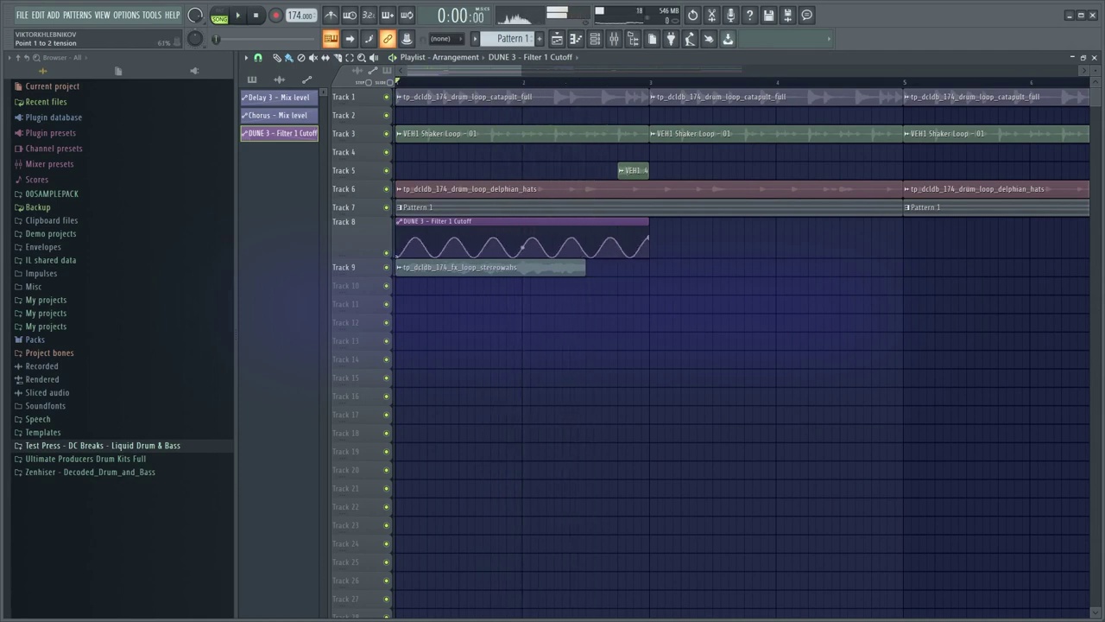
key(space)
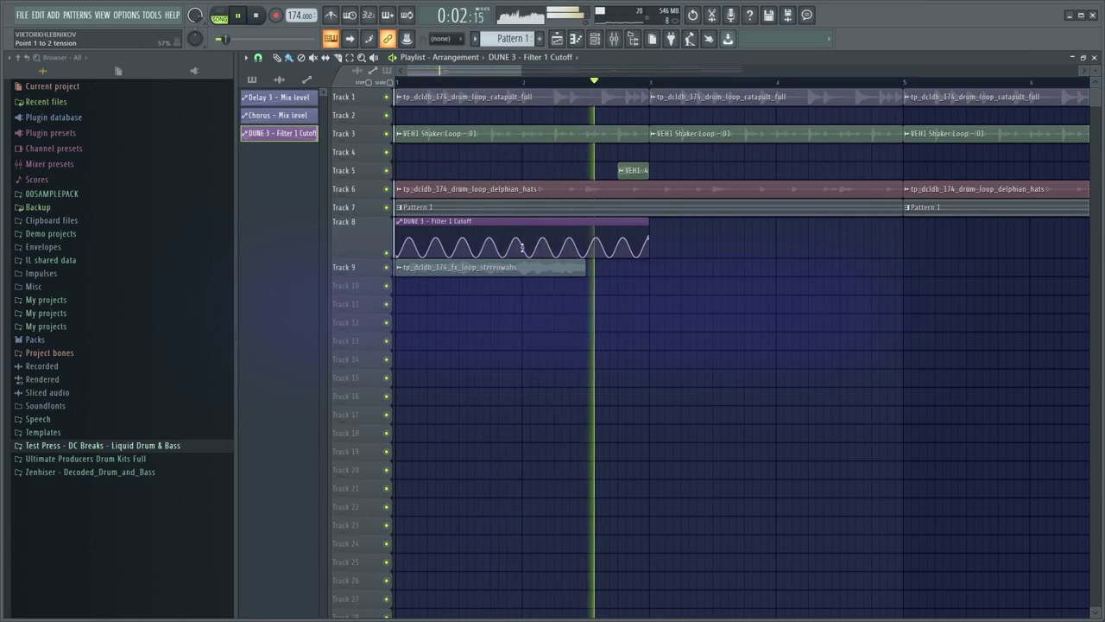
key(space)
key(space)
drag(522, 248, 522, 249)
key(space)
key(space)
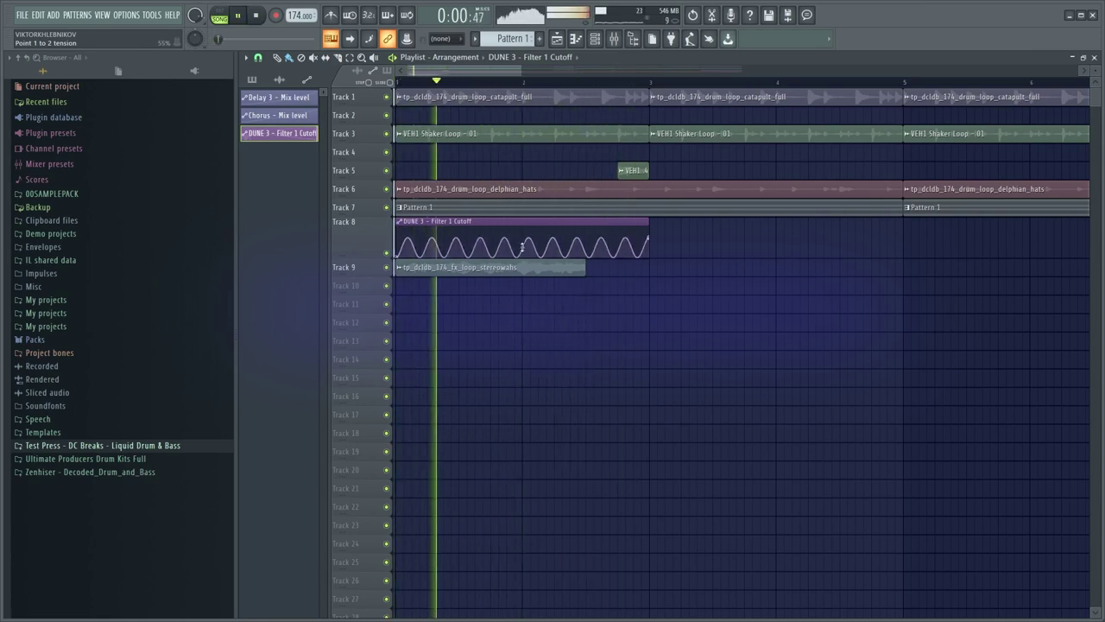
Reduce Track 8's height and duplicate the two-bar Filter 1 Cutoff clip three times, up to the start of bar 9
drag(372, 255, 372, 241)
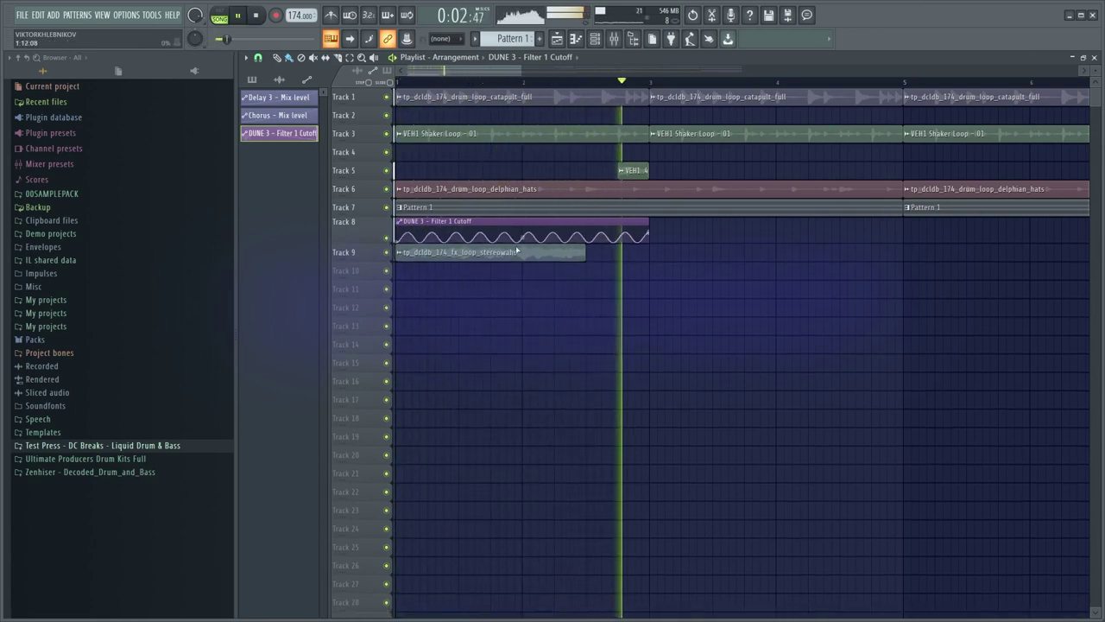
drag(677, 227, 602, 244)
scroll(564, 251, down, 4)
key(ctrl+b)
key(ctrl+b)
key(ctrl+b)
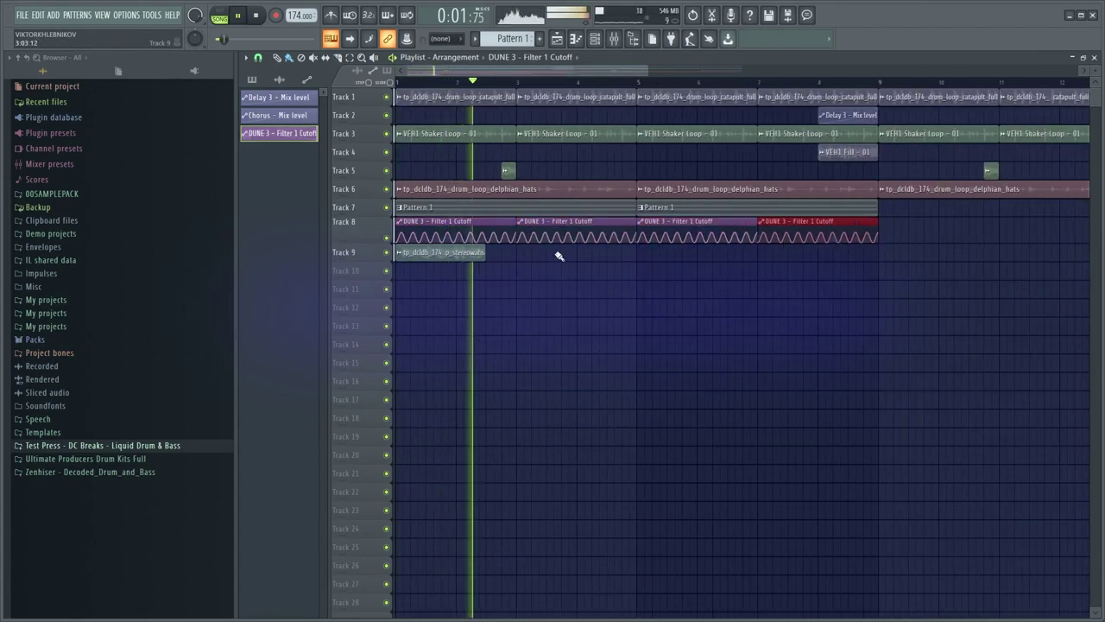
Duplicate the Filter 1 Cutoff clip four more times to fill Track 8 through bar 16
scroll(559, 256, down, 3)
key(ctrl+b)
key(ctrl+b)
key(ctrl+b)
key(ctrl+b)
scroll(506, 281, up, 2)
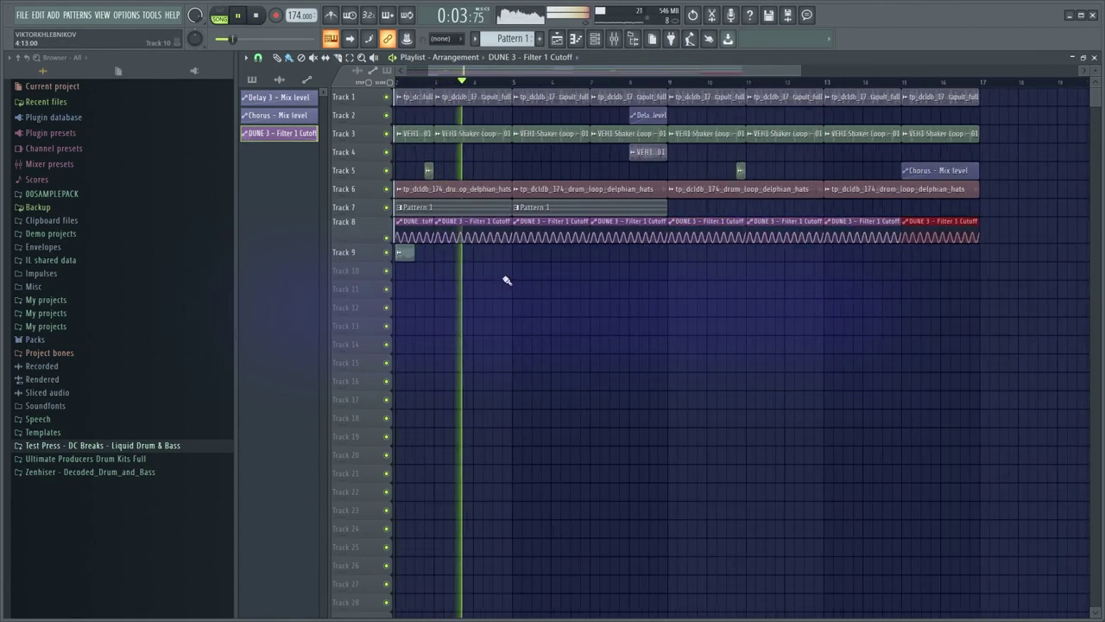
scroll(622, 301, up, 2)
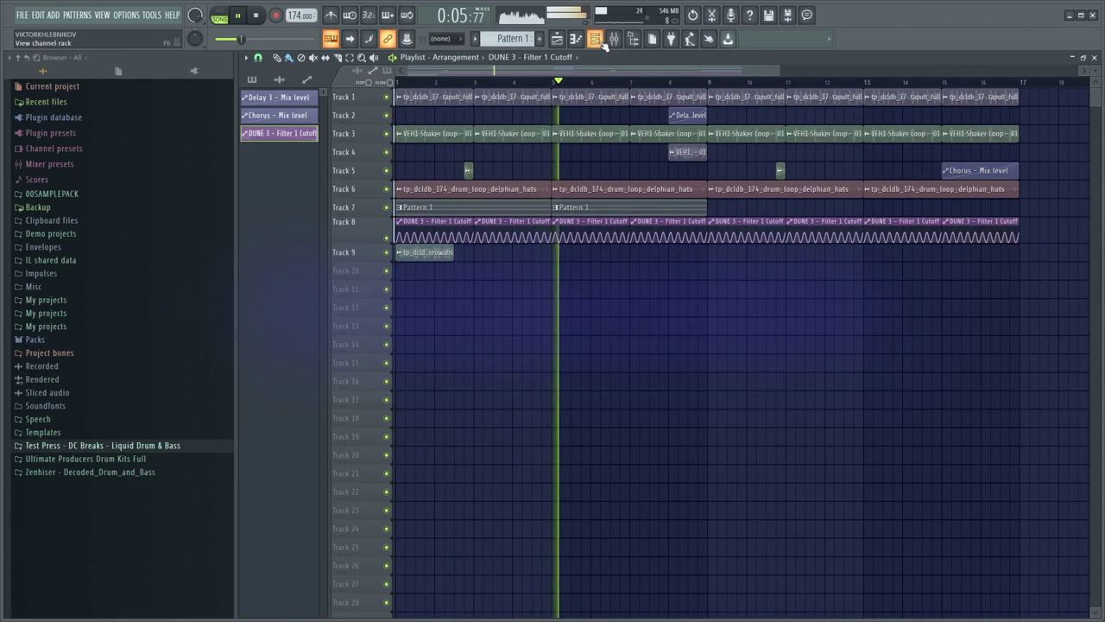
Show the Unsorted channels in the channel rack and route DUNE 3 to mixer track 6
click(595, 39)
click(513, 86)
click(499, 131)
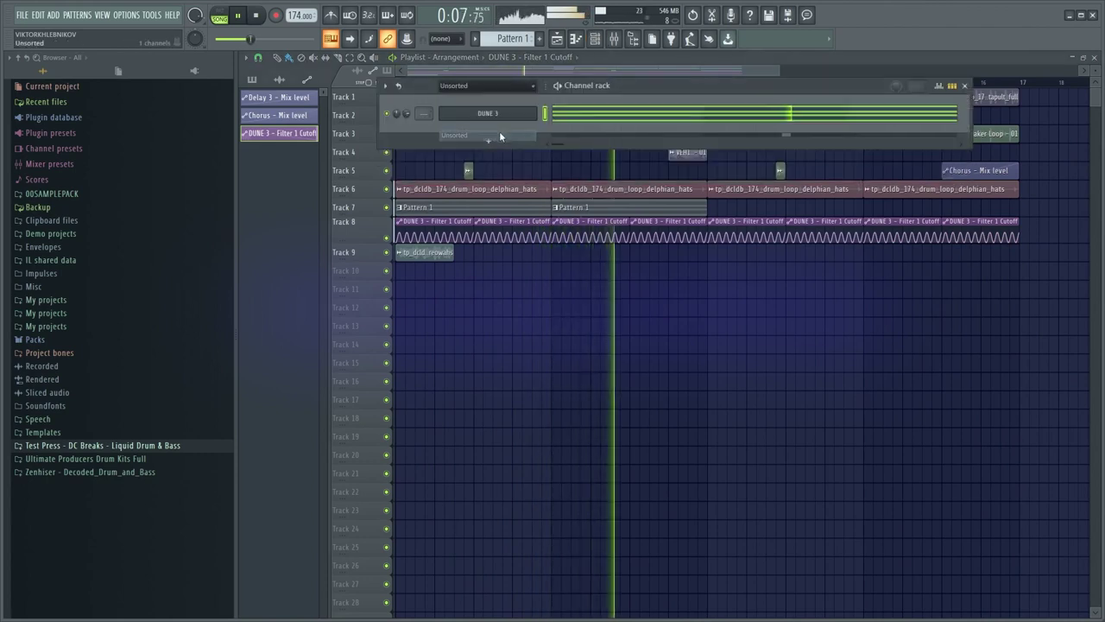
key(space)
key(ctrl+l)
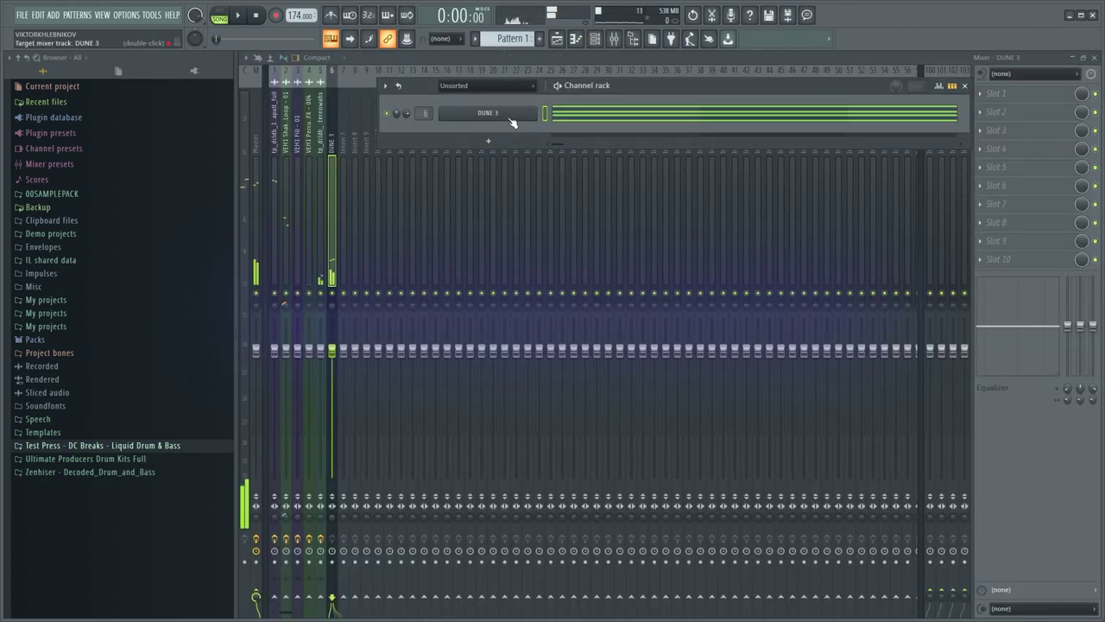
Load Fruity Parametric EQ 2 into Slot 1 of the DUNE 3 mixer track during playback
click(993, 93)
click(622, 115)
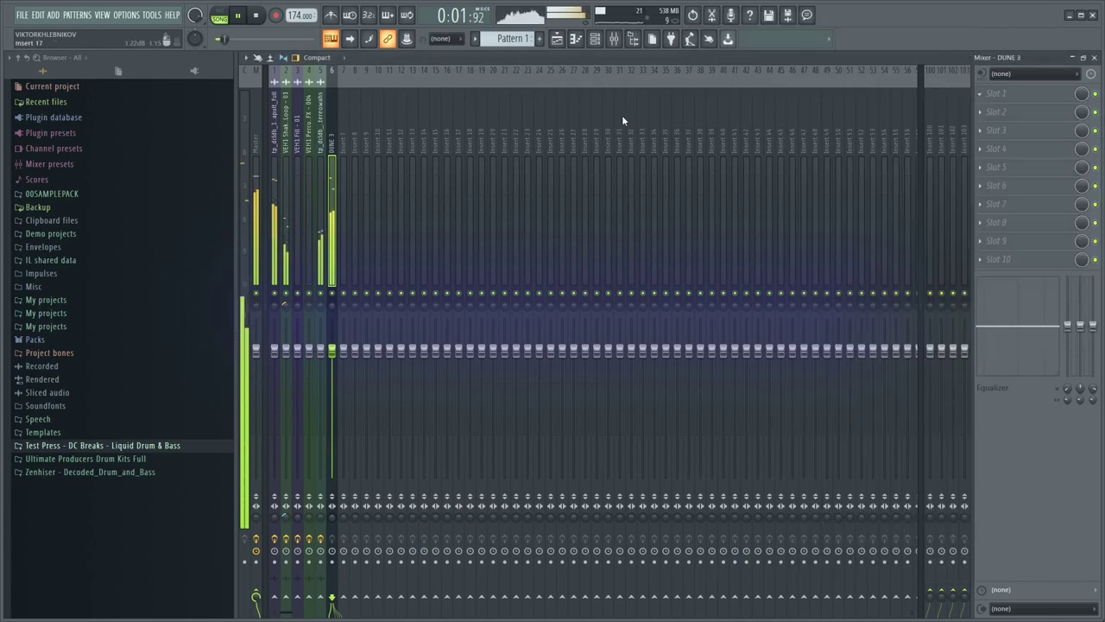
click(997, 93)
click(818, 286)
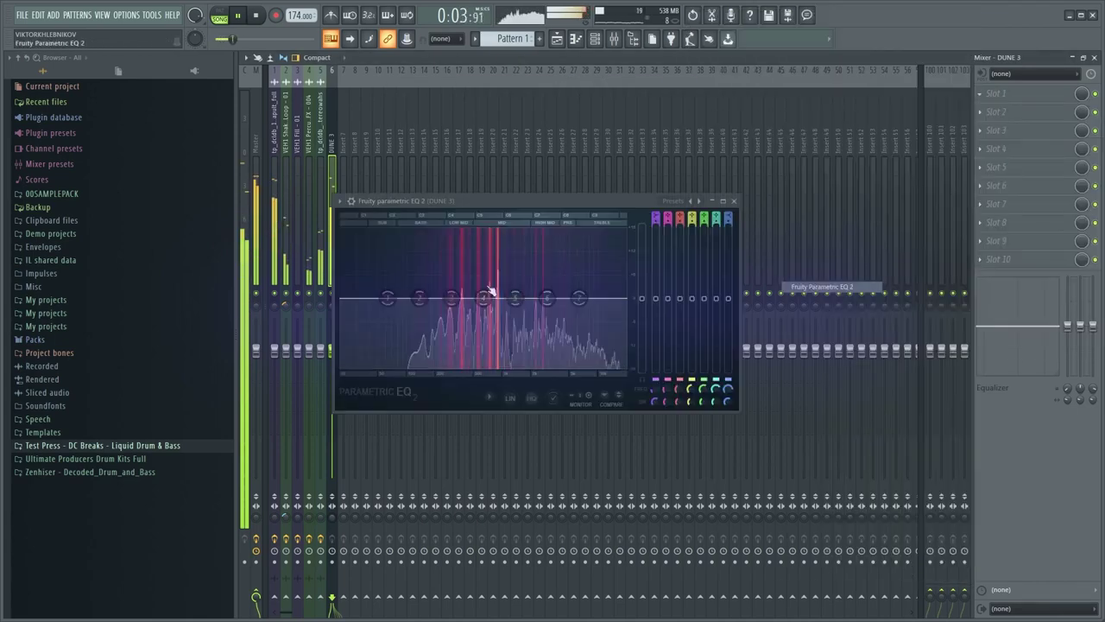
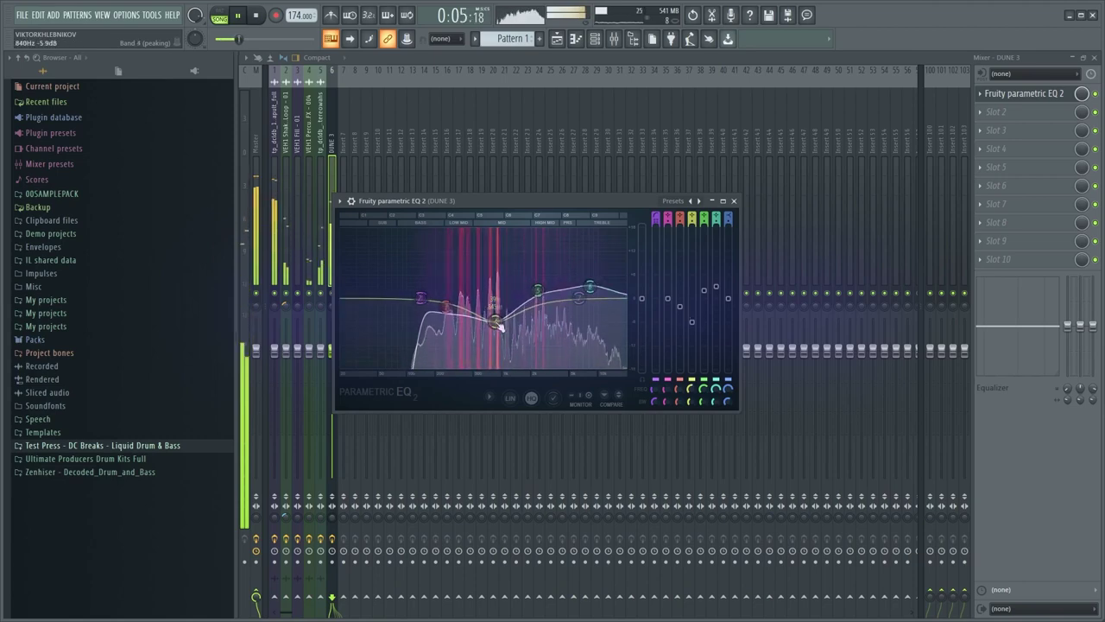
Lower the DUNE 3 mixer track's volume to 98% and return to the Playlist to hear the arrangement
click(343, 165)
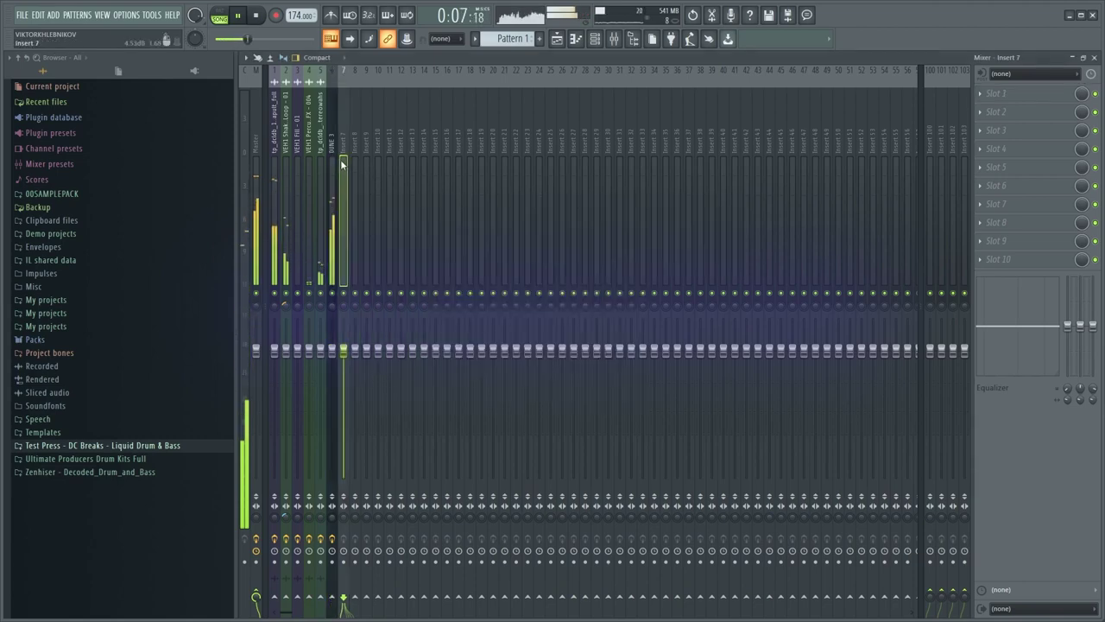
click(332, 192)
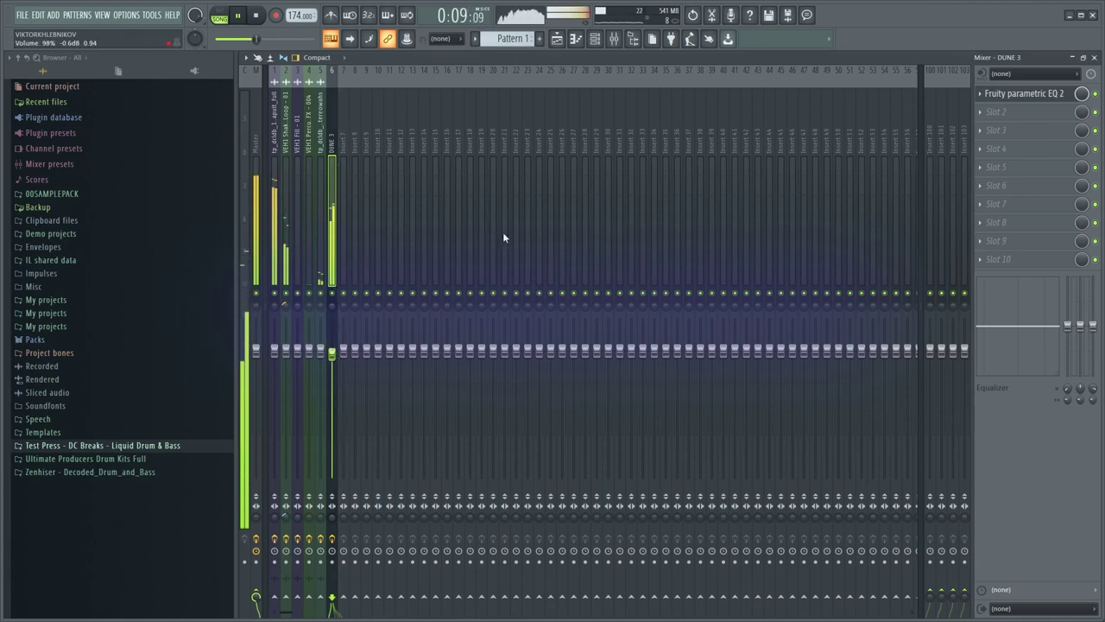
click(558, 40)
key(space)
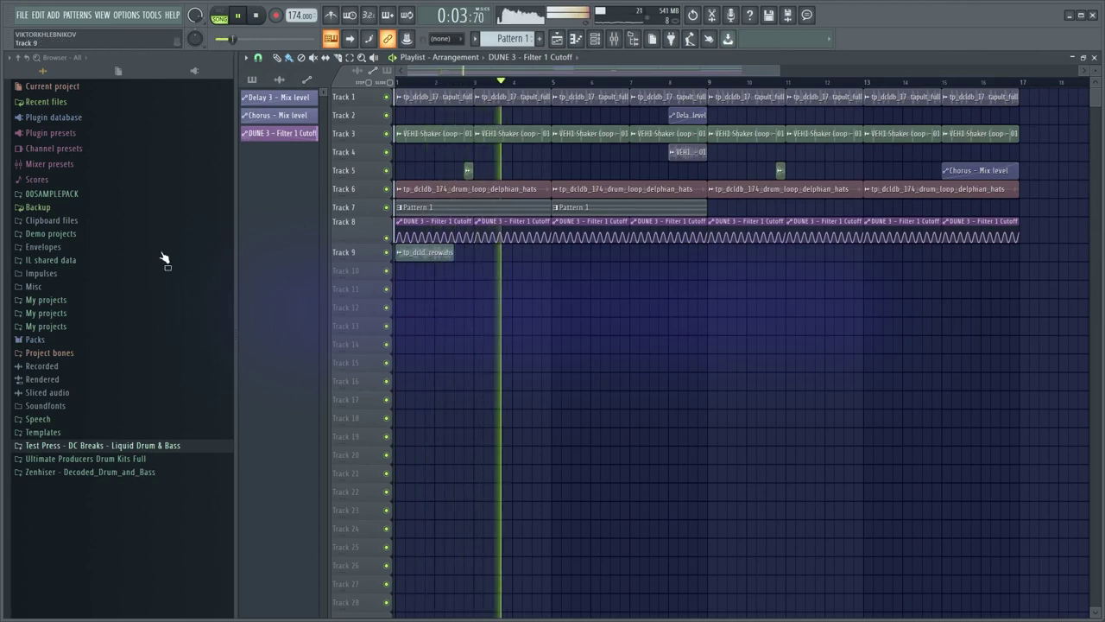
Restart the song's playback and switch to the Opera browser
key(space)
key(alt+Tab)
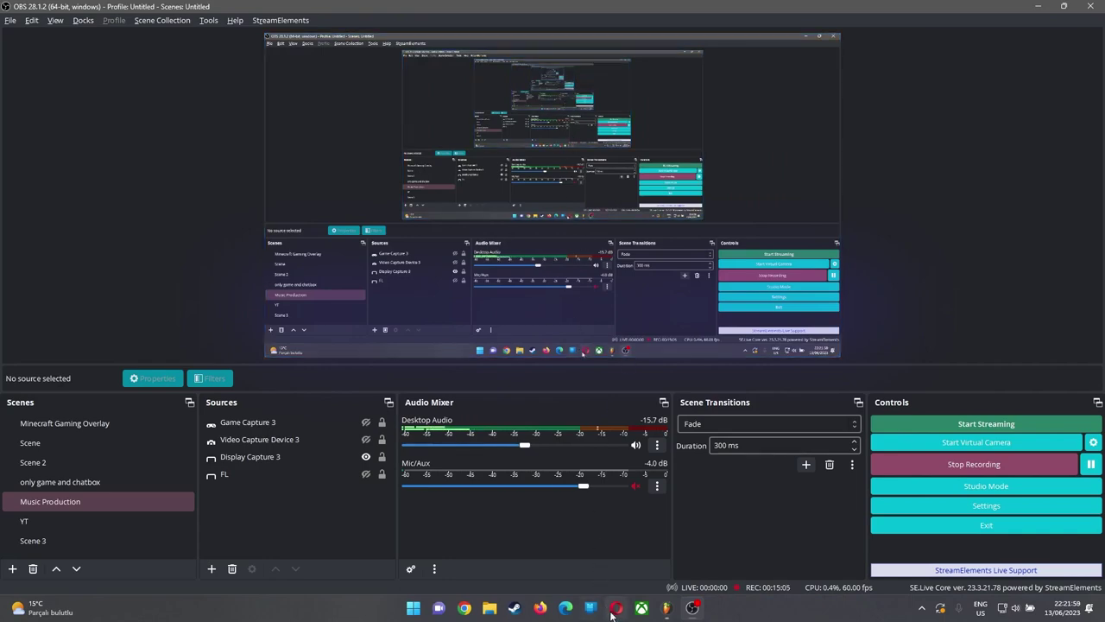
click(667, 608)
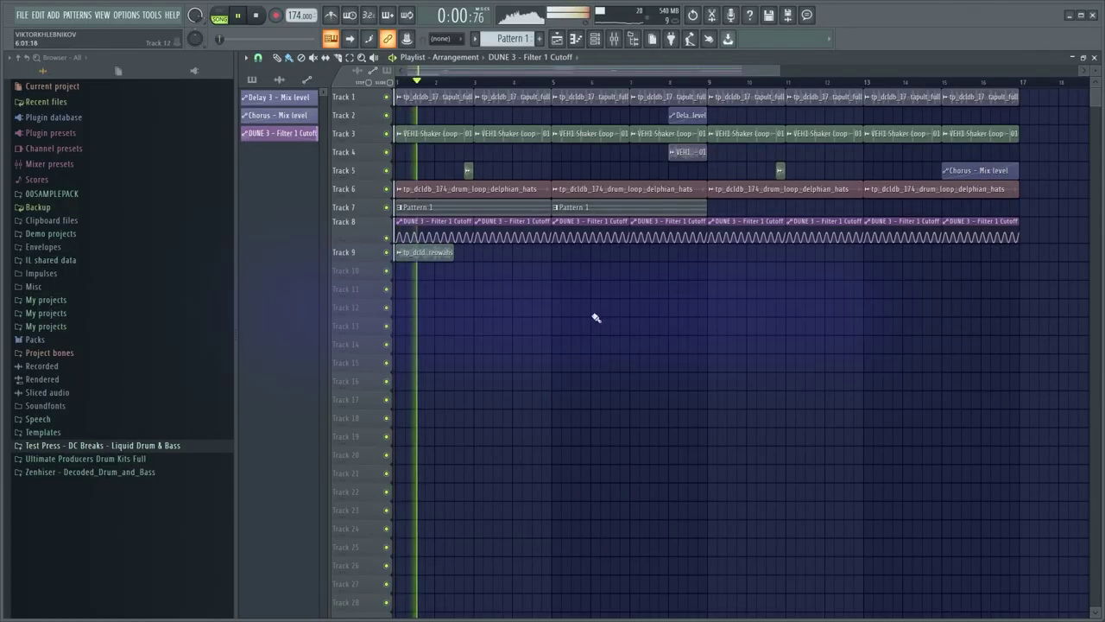
key(alt+Tab)
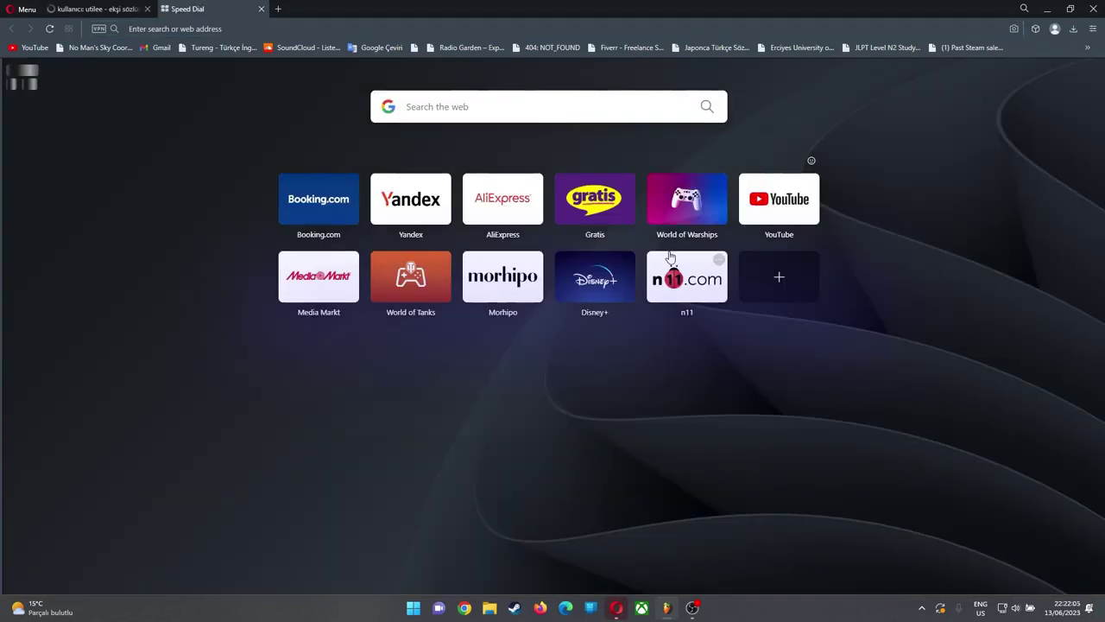
click(589, 4)
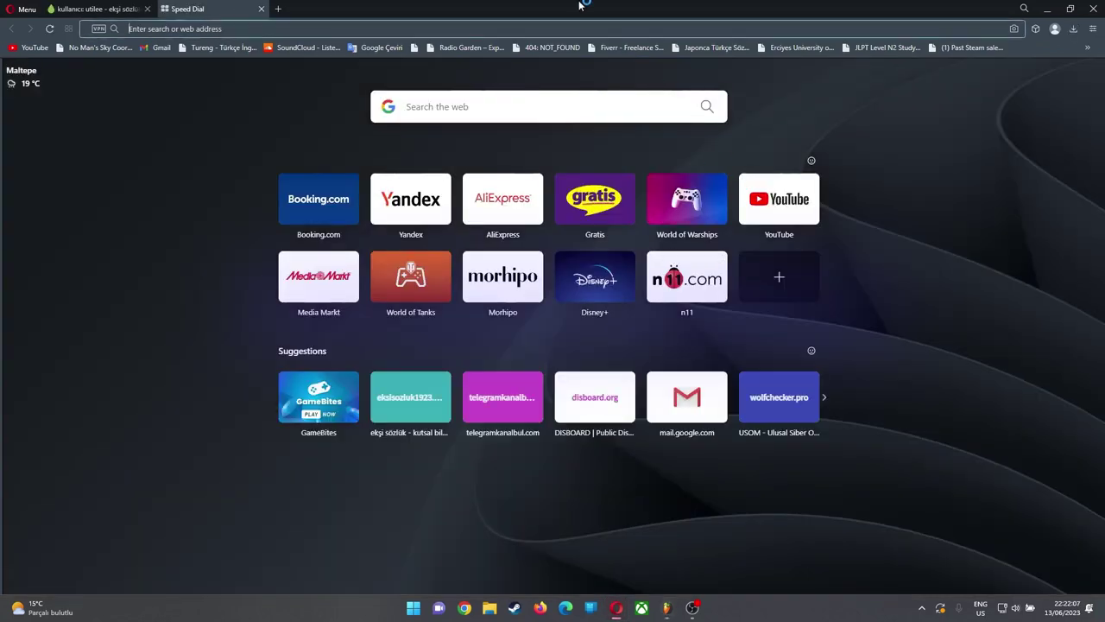
Search Opera's downloads list for the Think .flac samples and open the Downloads folder containing them
key(ctrl+j)
scroll(376, 302, down, 15)
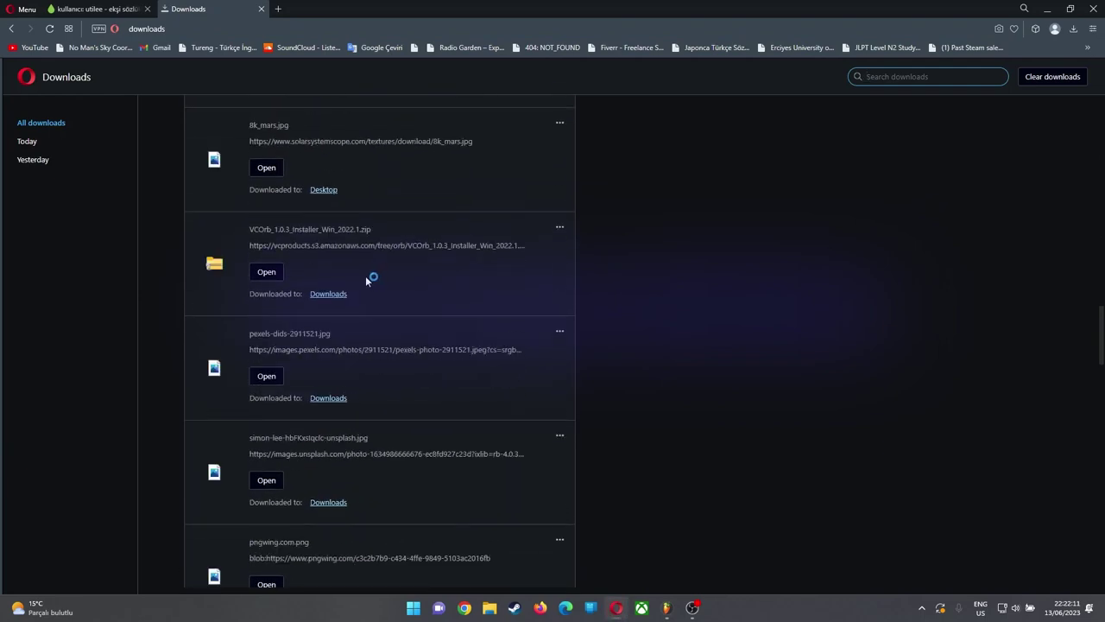
scroll(367, 278, down, 10)
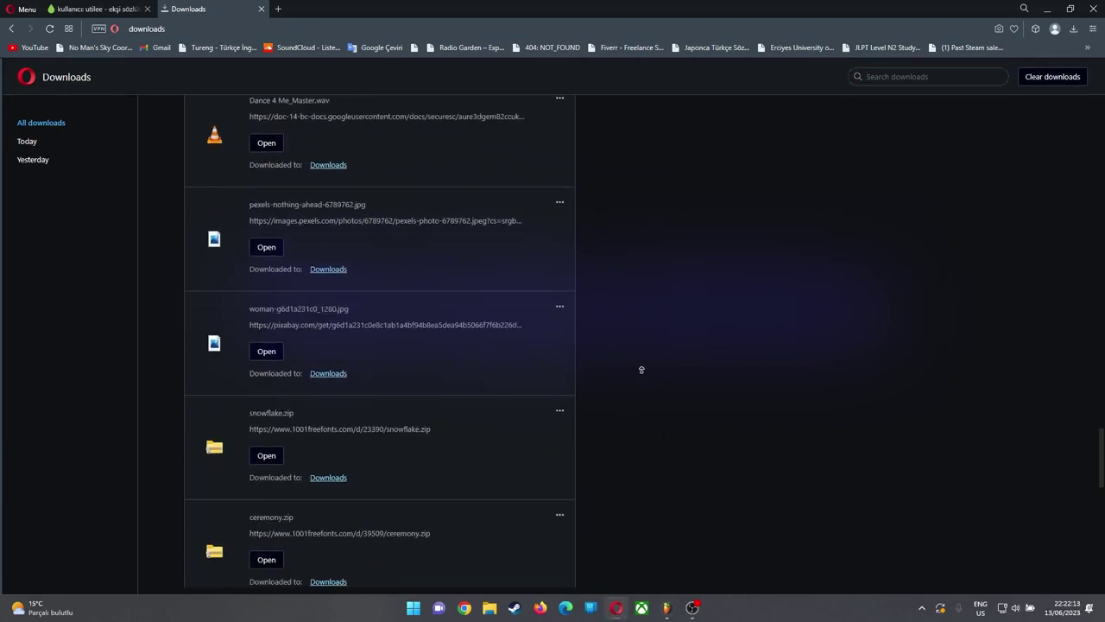
scroll(641, 369, up, 20)
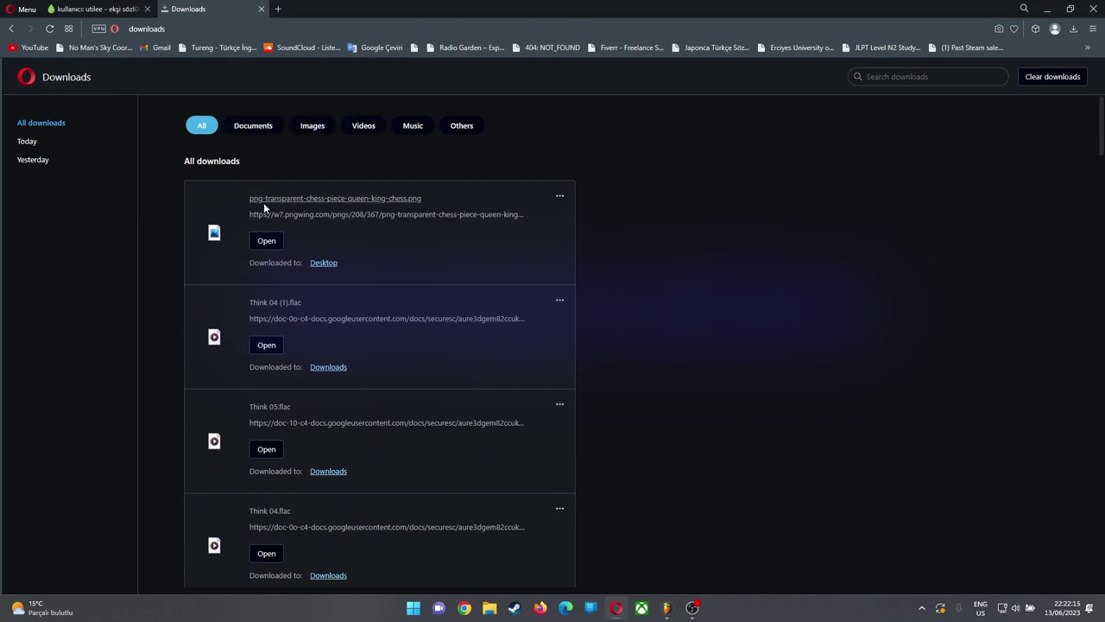
scroll(271, 311, down, 3)
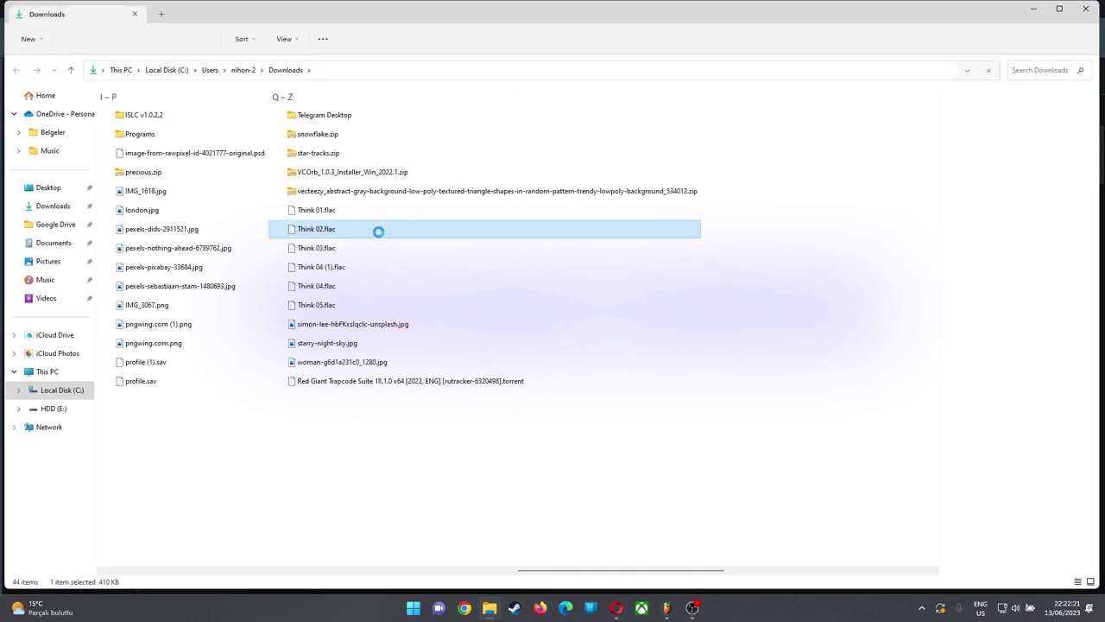
Bring Think 01.flac from the Downloads folder into FL Studio's Playlist, at the start of Track 10
click(317, 216)
key(alt+Tab)
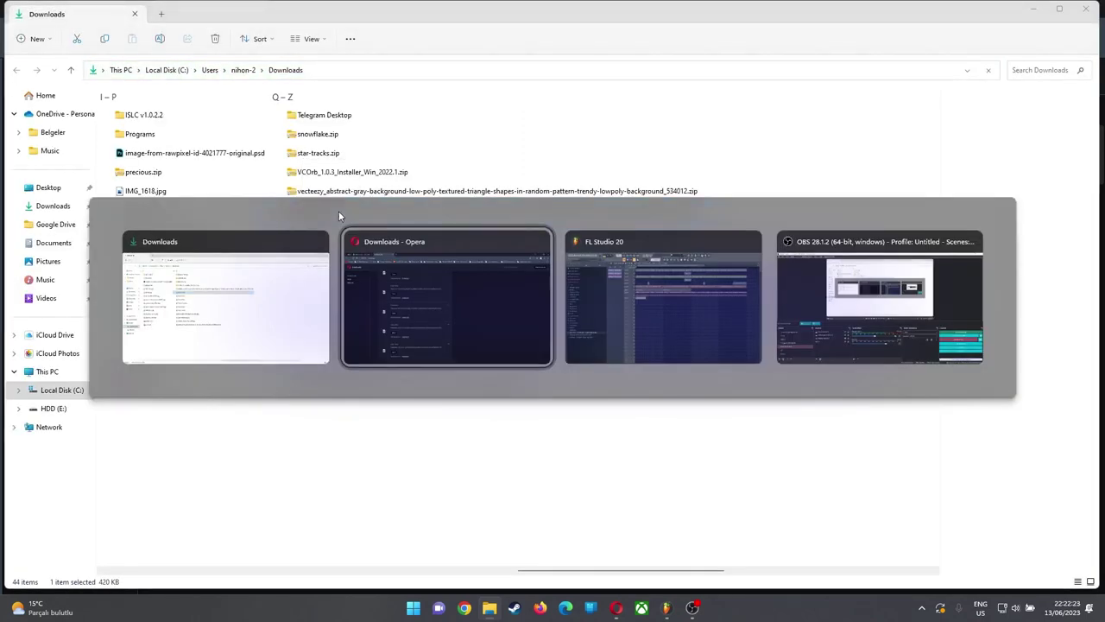
key(alt+Tab)
scroll(430, 278, up, 4)
drag(431, 278, 300, 269)
scroll(437, 292, up, 3)
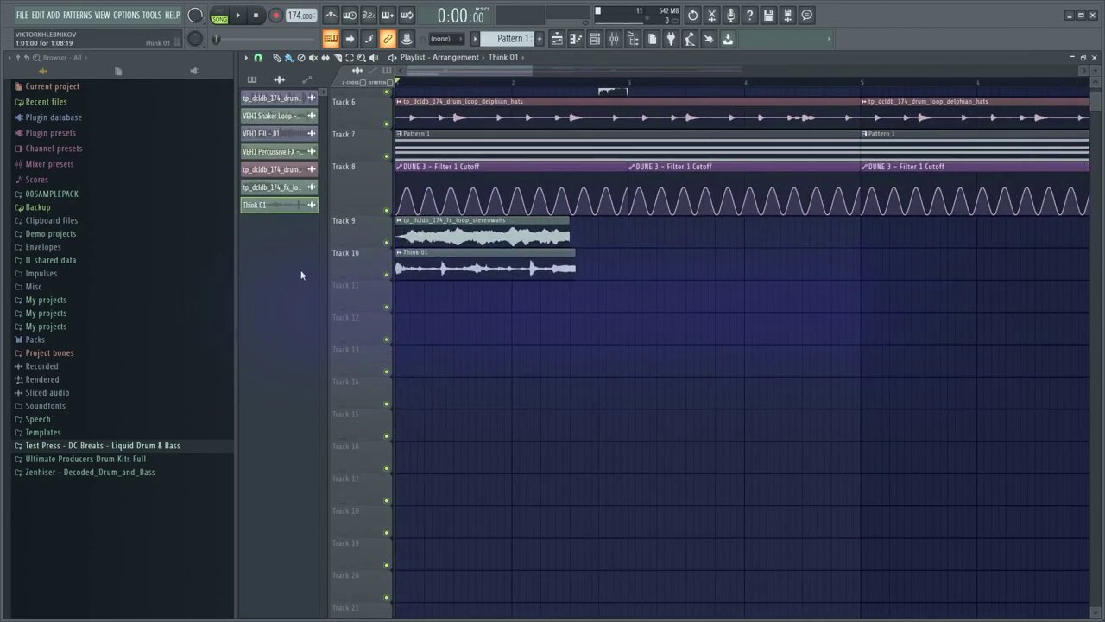
Stretch the Think 01 clip on Track 10 to exactly two bars and play it with the beat
scroll(429, 331, up, 2)
drag(429, 331, 653, 370)
key(space)
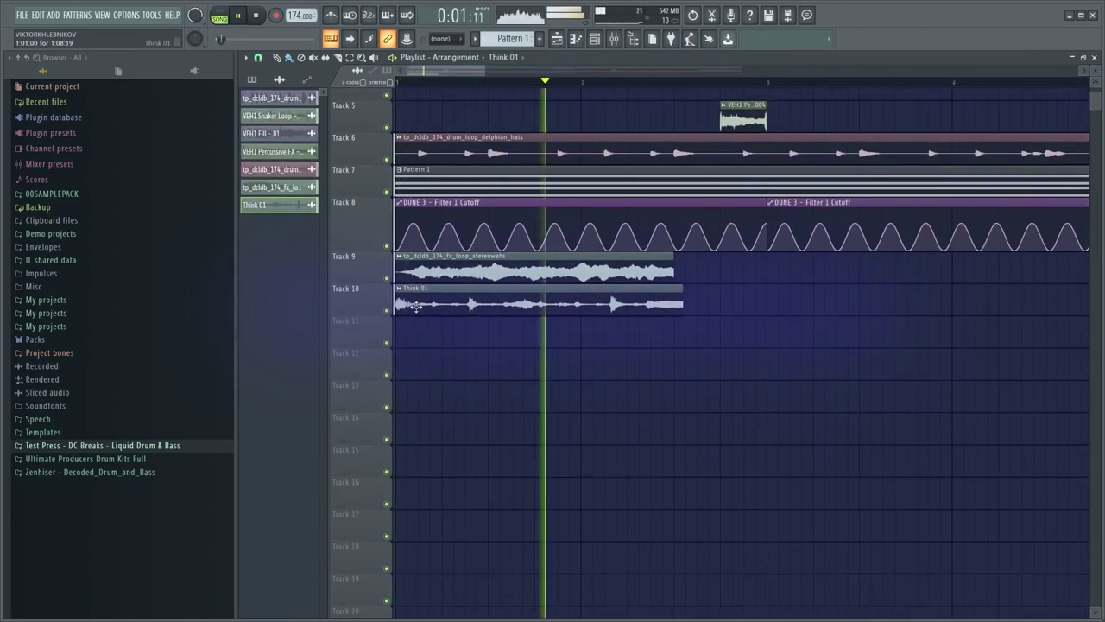
key(space)
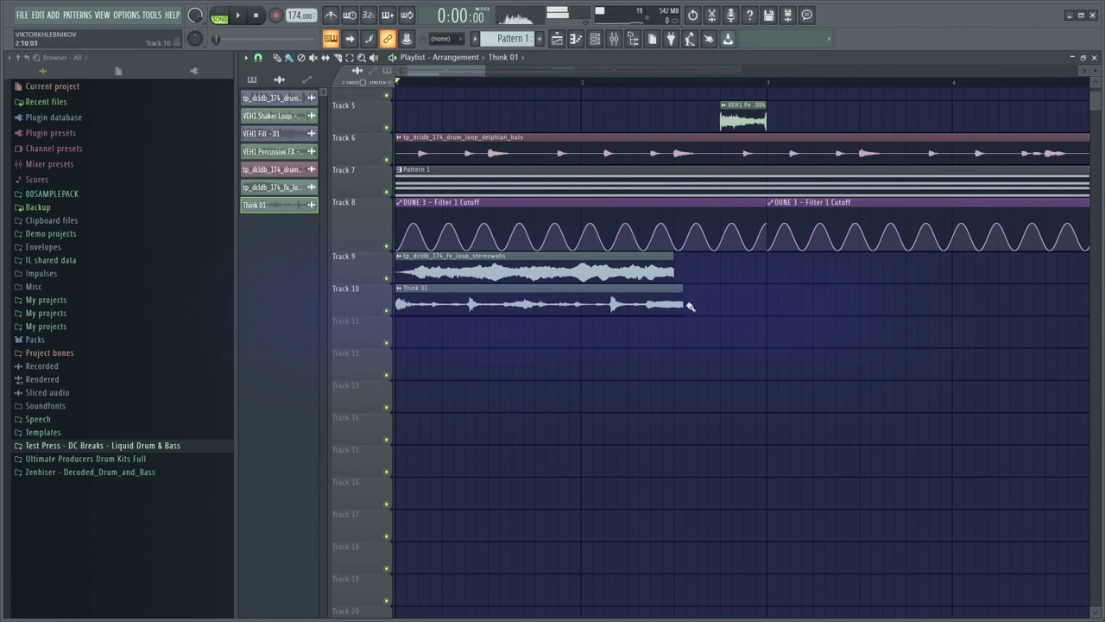
scroll(788, 333, up, 3)
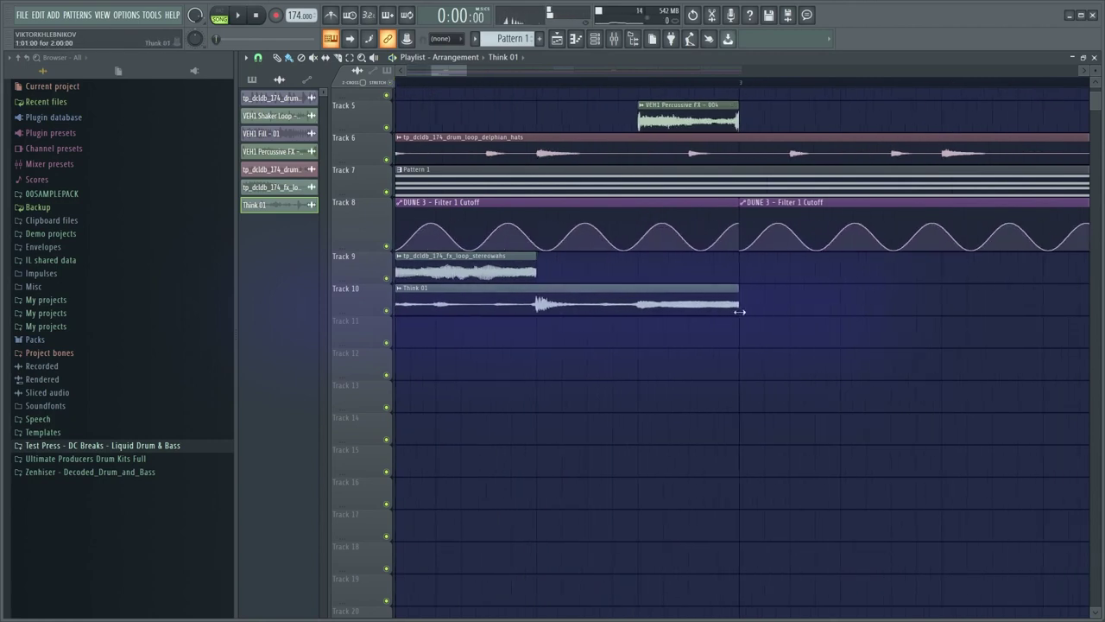
key(space)
scroll(739, 311, down, 7)
scroll(437, 321, up, 2)
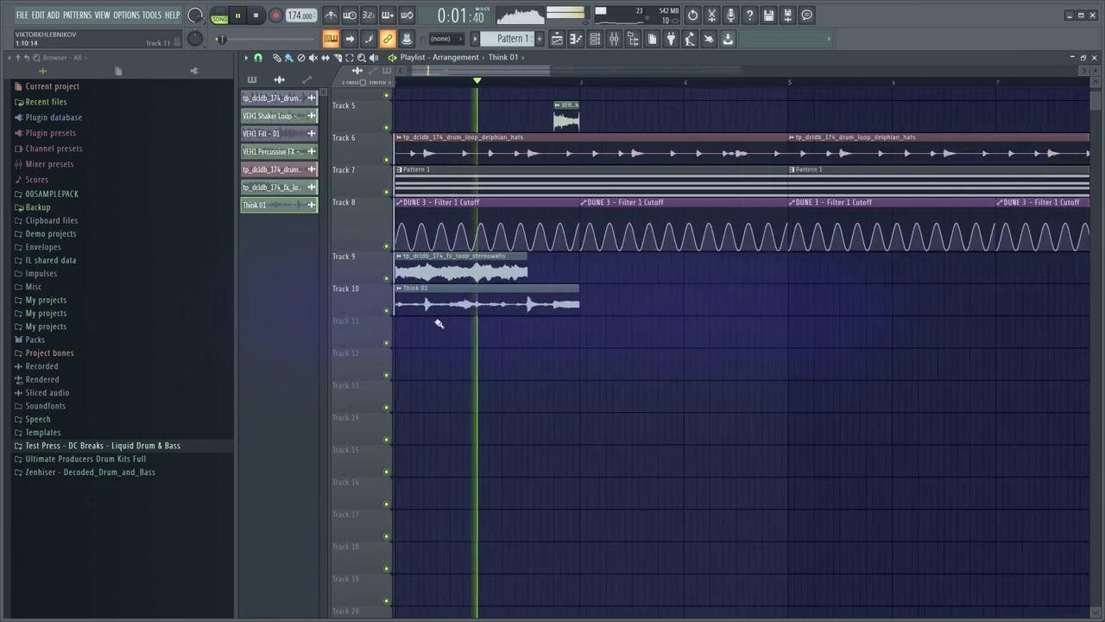
Try the Think 01 clip stretched to one bar during playback and return it to a two-bar length
drag(442, 328, 587, 342)
scroll(501, 353, up, 3)
key(space)
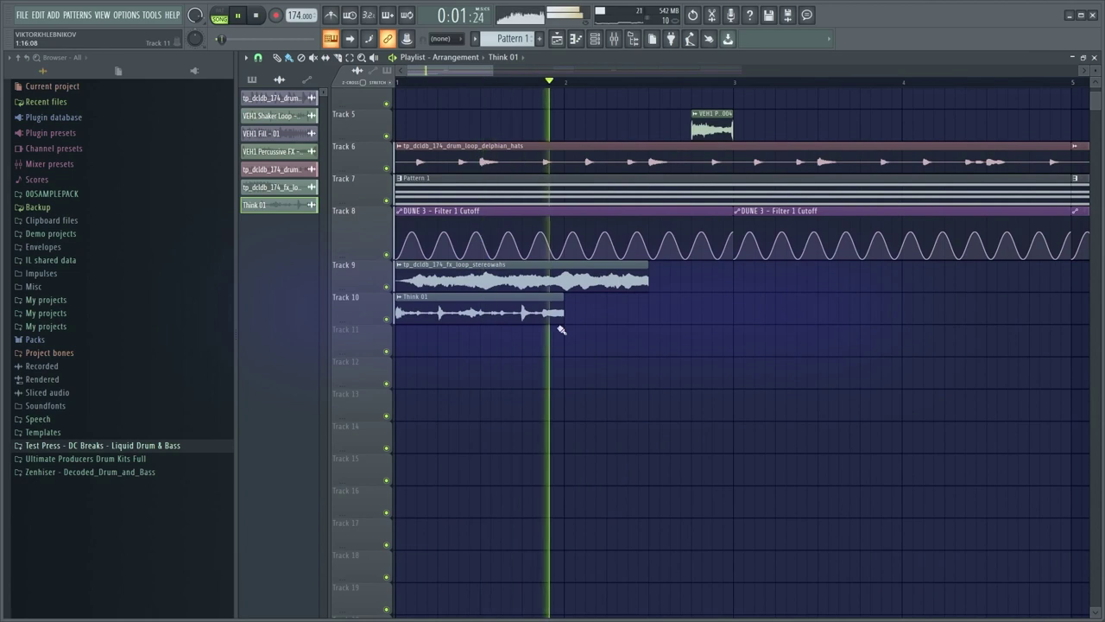
key(space)
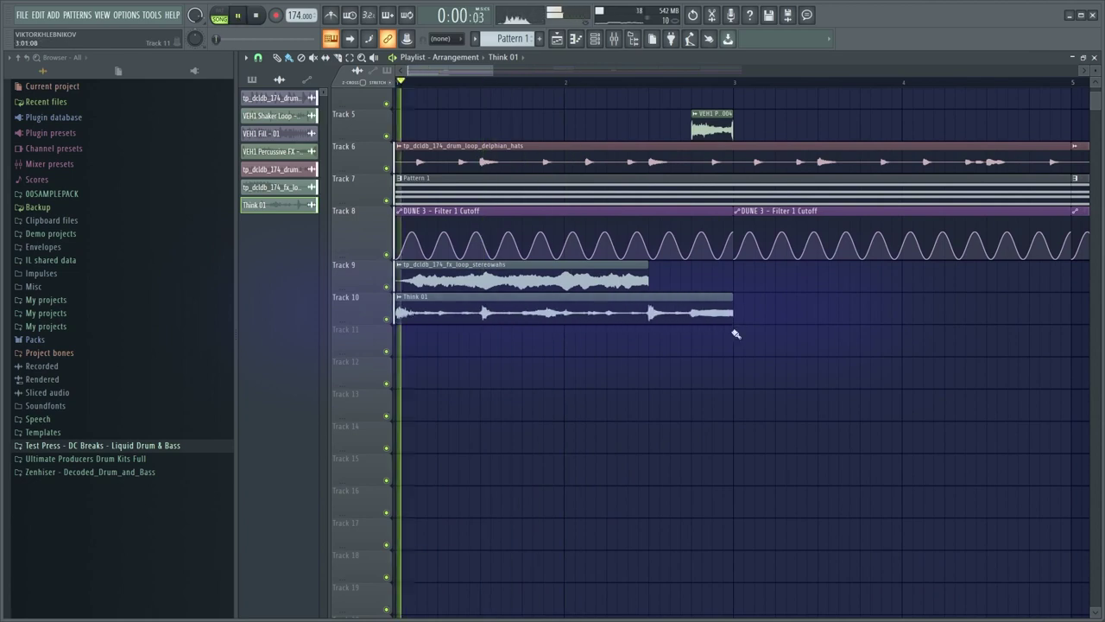
Lower the Think 01 clip's channel volume to about -12.7 dB while auditioning it with the song
scroll(734, 334, down, 1)
double_click(597, 313)
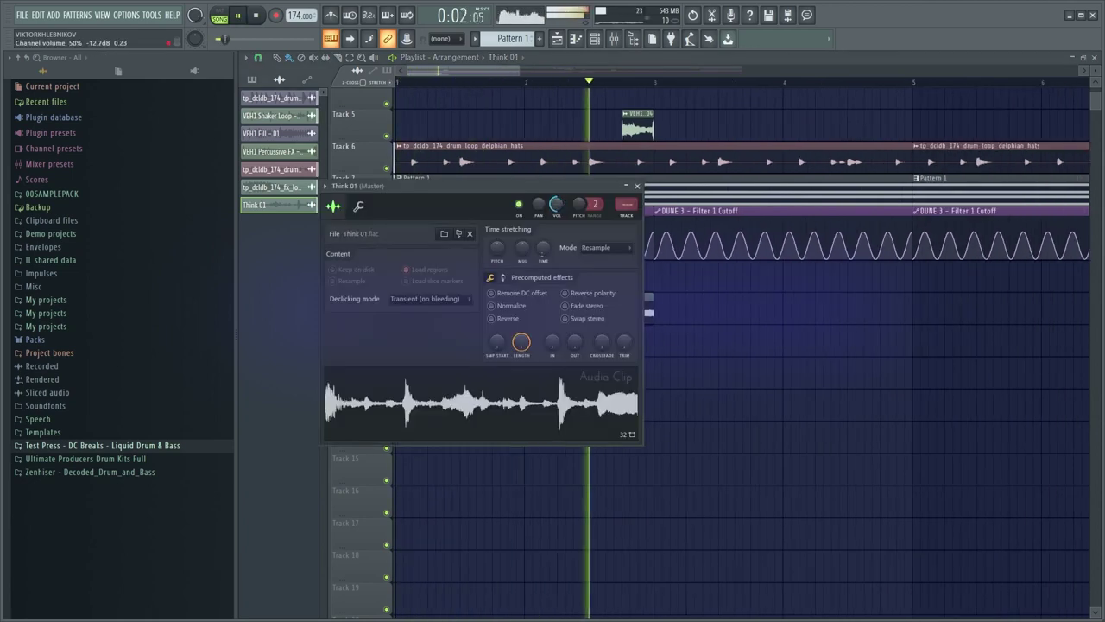
right_click(732, 309)
key(space)
scroll(671, 310, down, 2)
key(space)
double_click(527, 309)
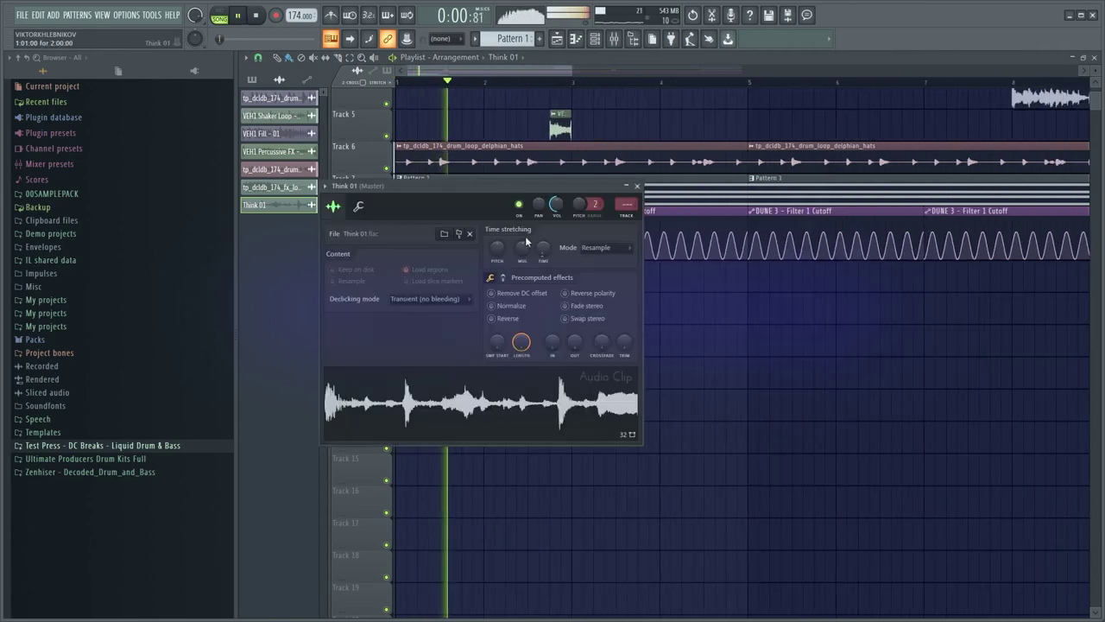
right_click(648, 320)
Duplicate the two-bar Think 01 clip along Track 10 until it fills all sixteen bars, and clear the selection
drag(649, 320, 555, 312)
key(ctrl+b)
key(ctrl+b)
key(ctrl+b)
key(ctrl+b)
scroll(616, 320, down, 4)
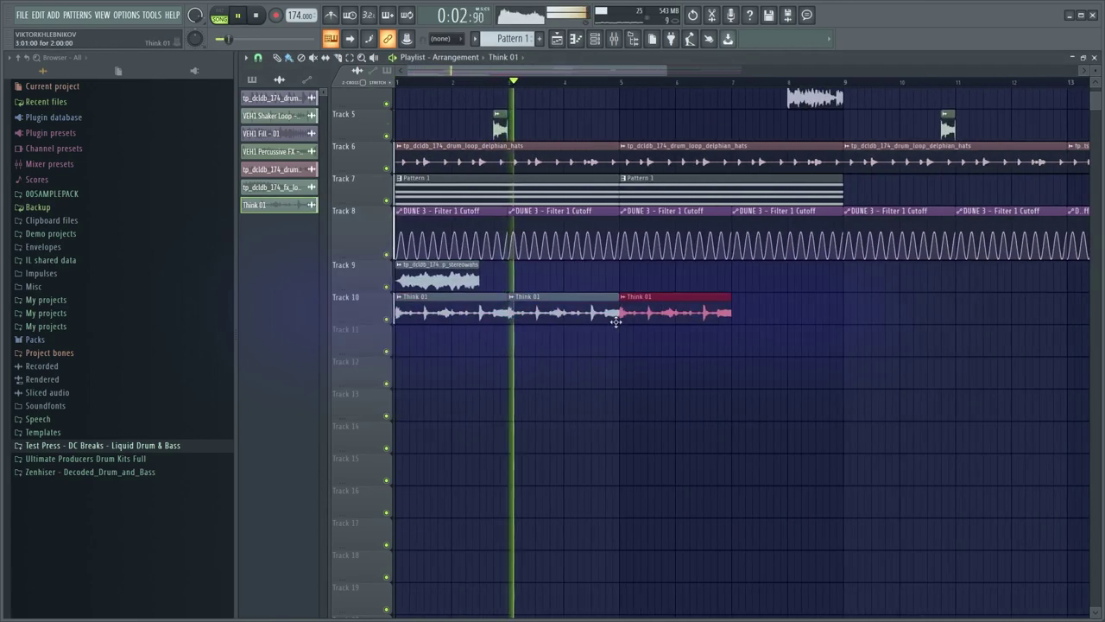
scroll(614, 323, down, 1)
key(ctrl+b)
key(ctrl+b)
key(ctrl+b)
scroll(494, 337, up, 2)
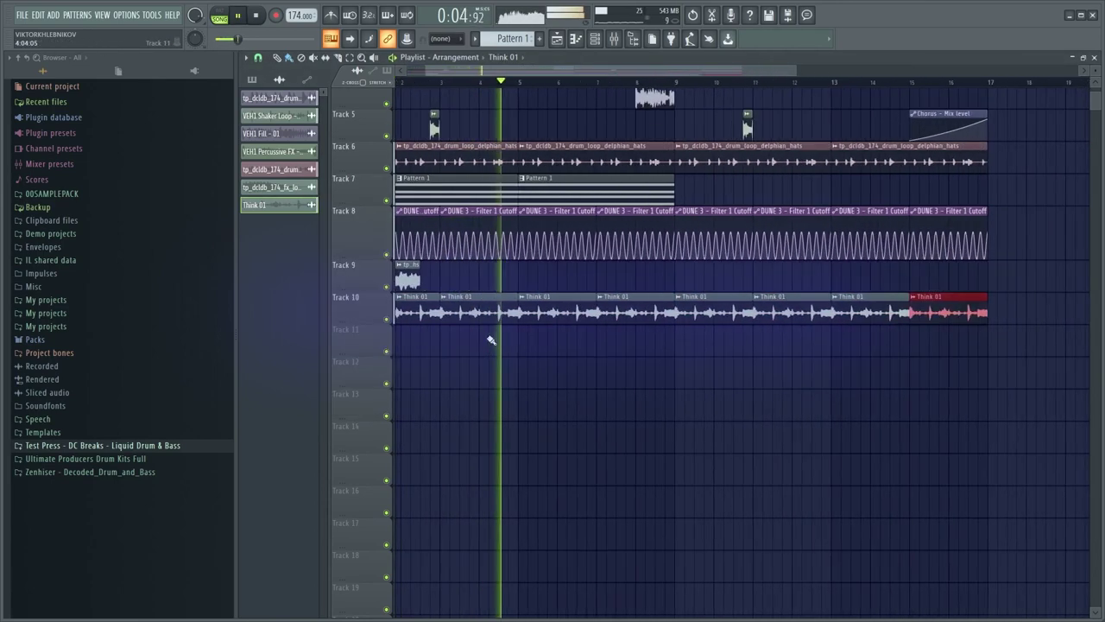
ctrl+click(557, 354)
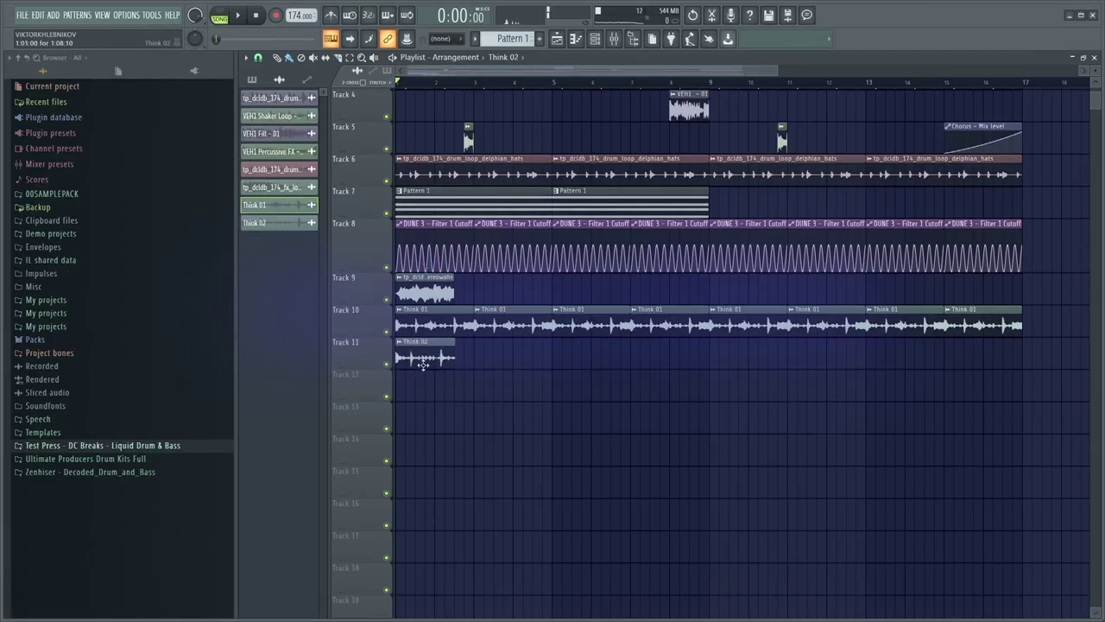
Stretch the Think 02 clip on Track 11 to two bars, ending at bar 3, and play the arrangement
click(423, 365)
scroll(440, 368, up, 4)
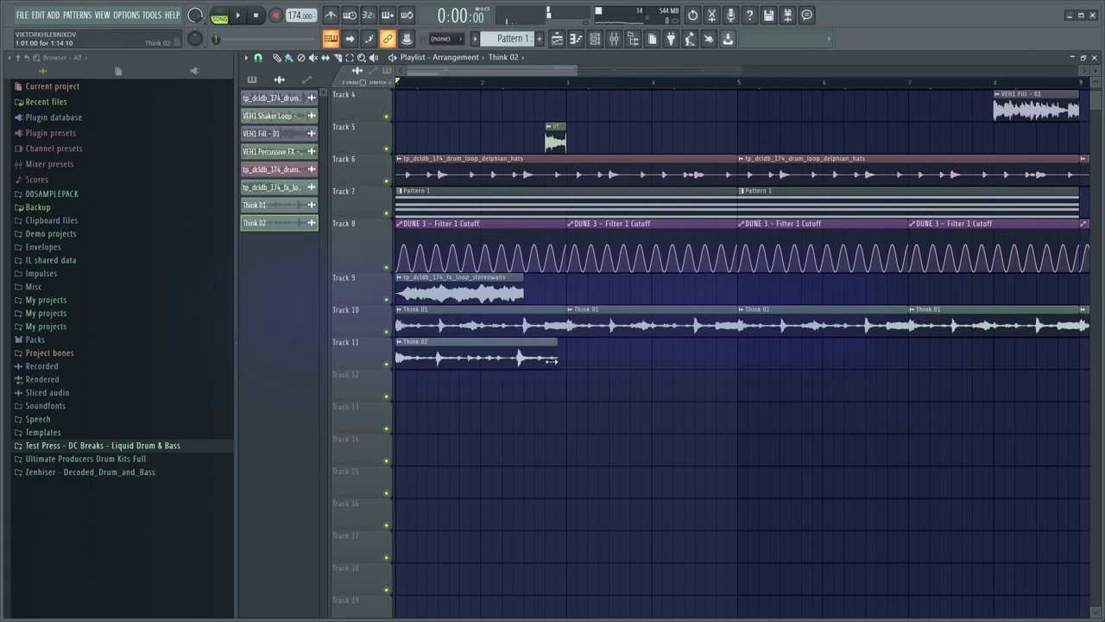
scroll(549, 360, up, 4)
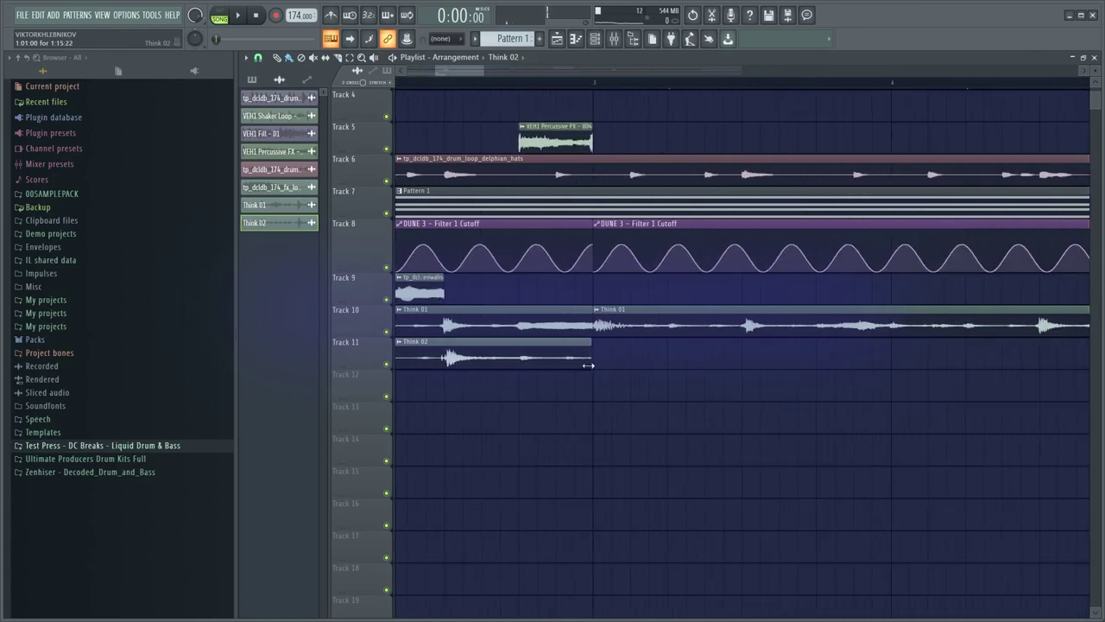
scroll(580, 369, down, 4)
key(space)
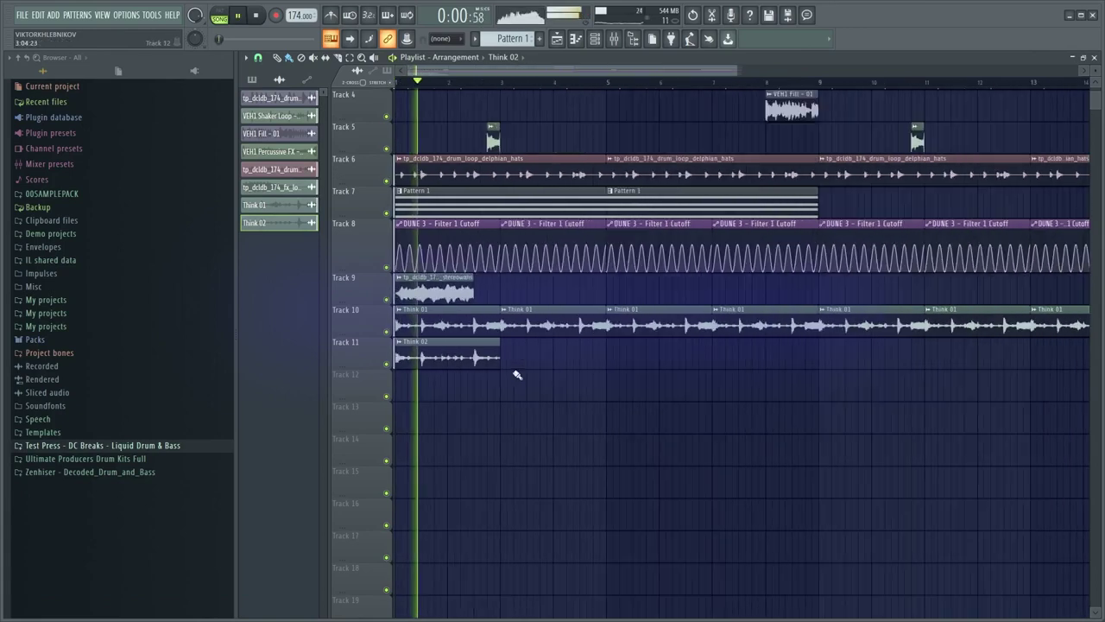
scroll(436, 386, up, 2)
key(space)
Compress the Think 02 clip to one bar, auditioning Track 11 in solo before restoring the other tracks
right_click(387, 364)
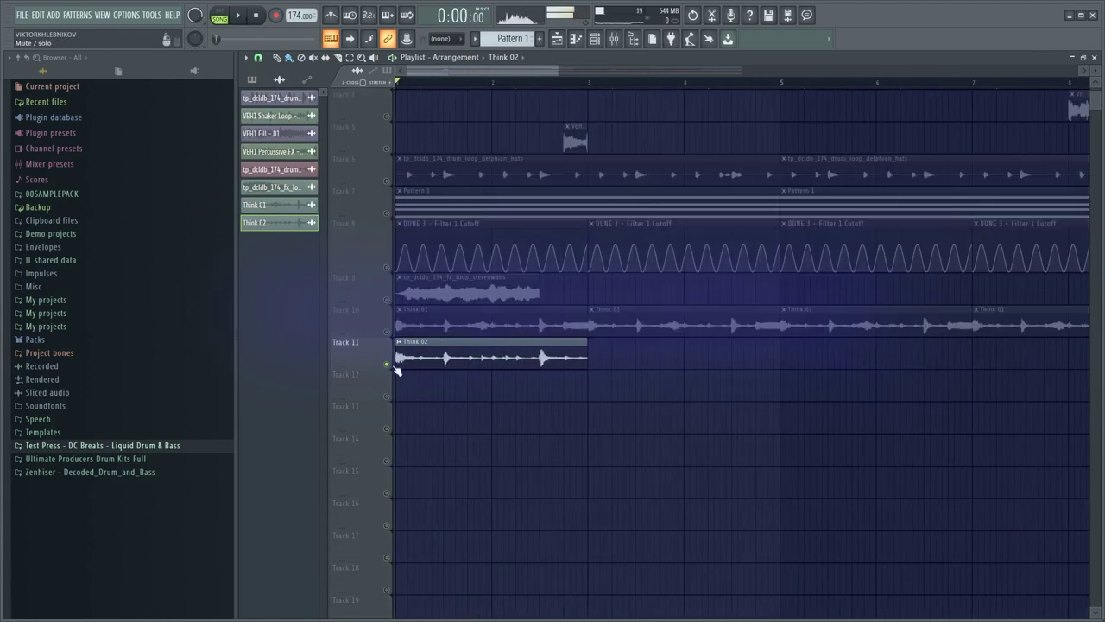
key(space)
key(space)
drag(595, 356, 486, 368)
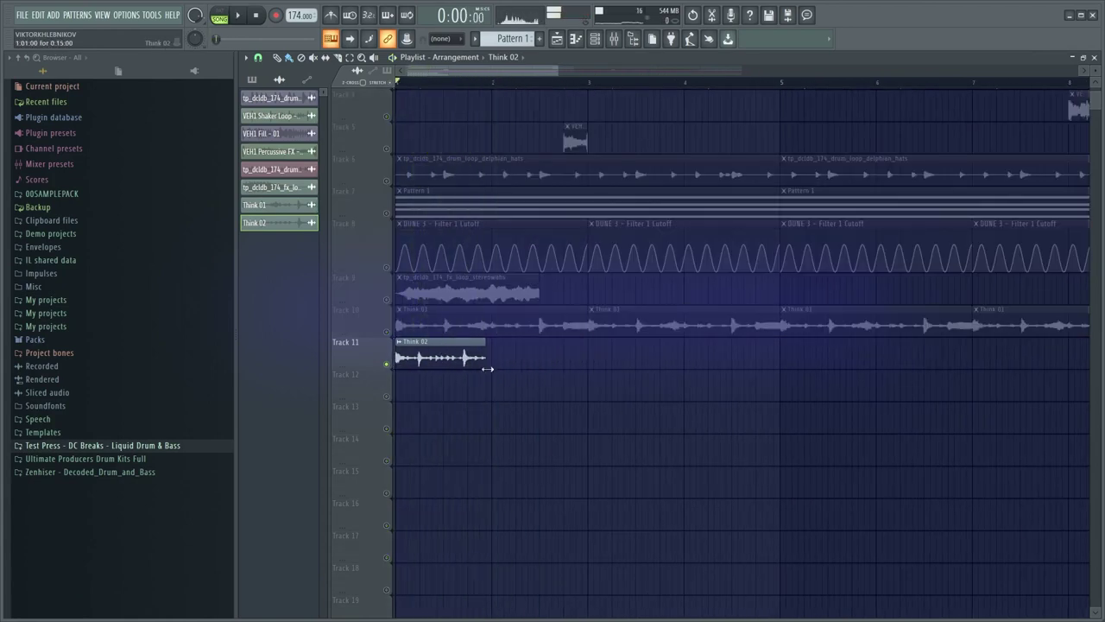
key(space)
key(space)
right_click(387, 364)
scroll(437, 376, down, 2)
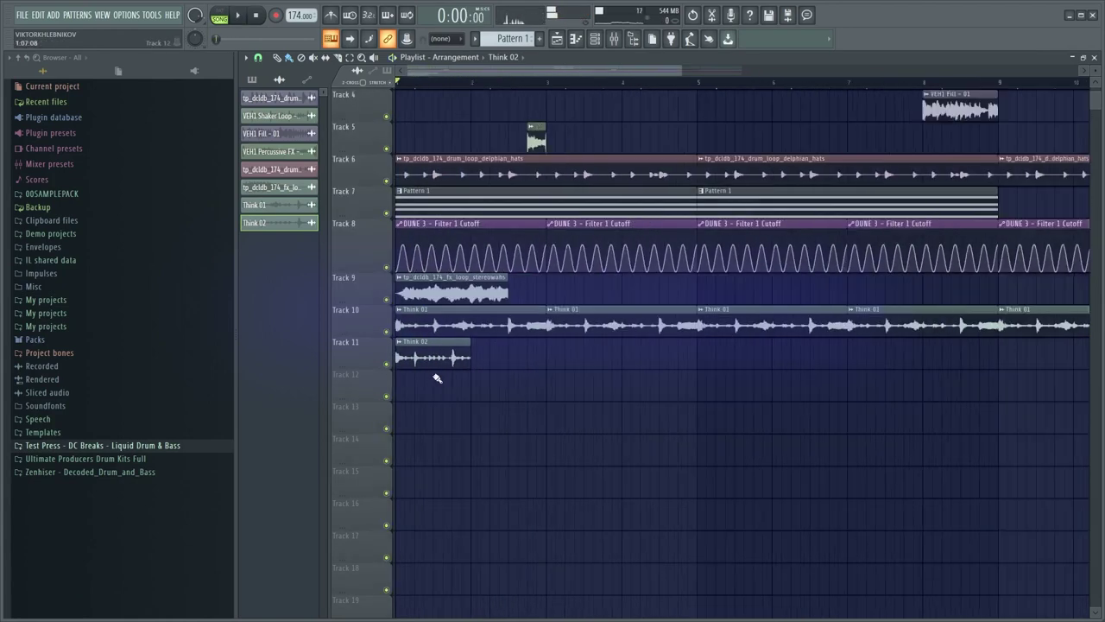
Set the Think 02 channel volume to 70% during playback and close its channel settings
key(space)
double_click(423, 364)
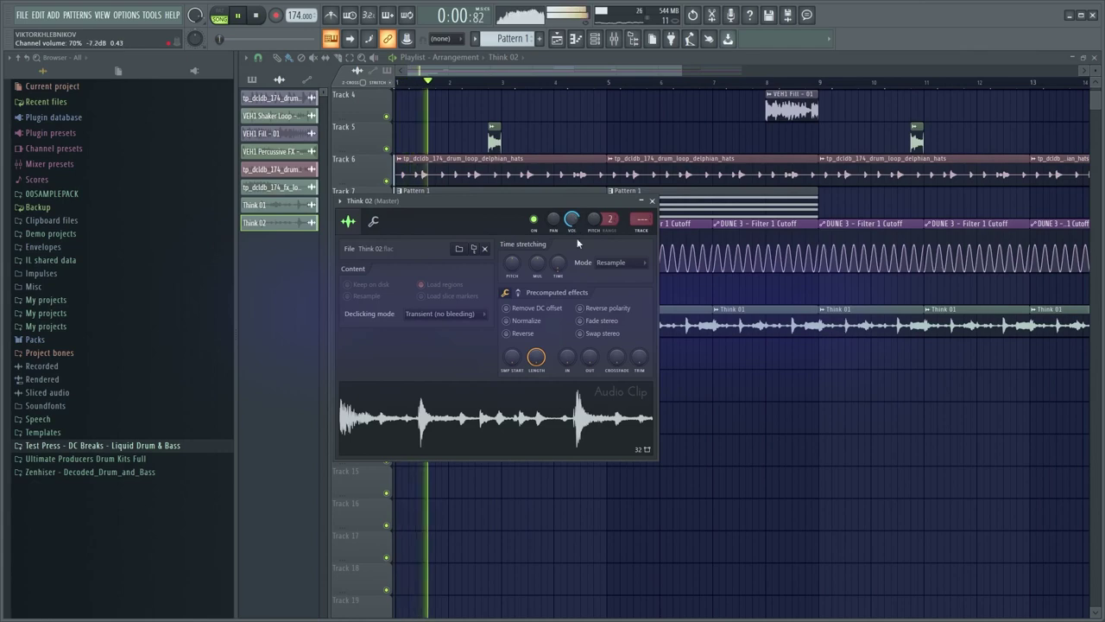
key(Escape)
Duplicate the one-bar Think 02 clip along Track 11 until the copies reach bar 17
ctrl+click(437, 358)
key(ctrl+b)
key(ctrl+b)
key(space)
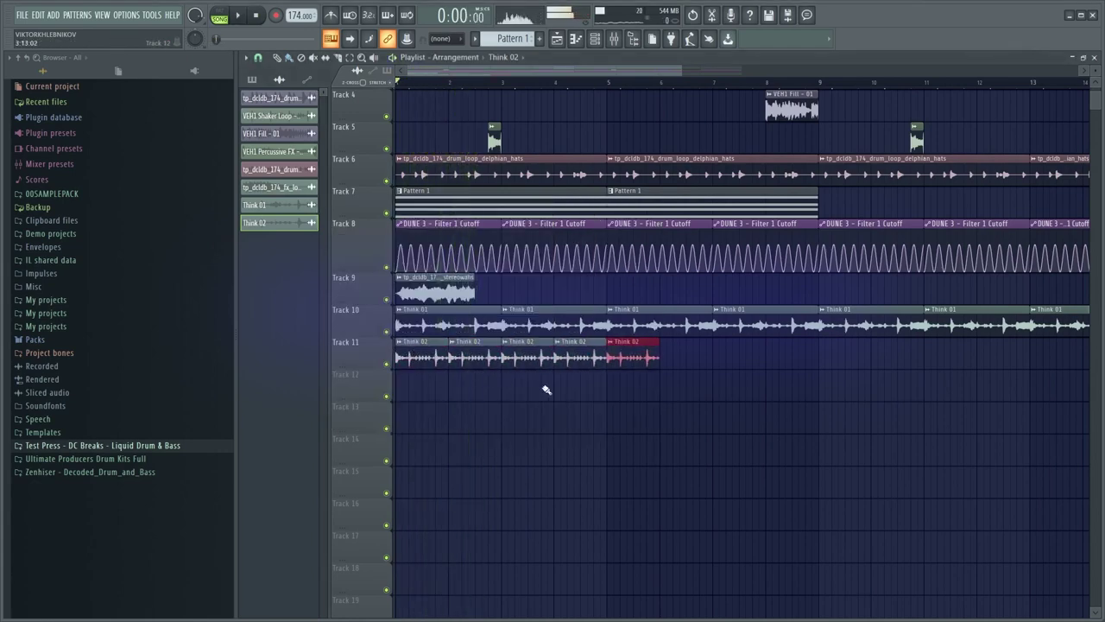
key(space)
scroll(545, 389, down, 2)
key(ctrl+b)
key(ctrl+b)
key(ctrl+b)
key(ctrl+b)
key(ctrl+b)
key(ctrl+b)
key(ctrl+b)
key(ctrl+b)
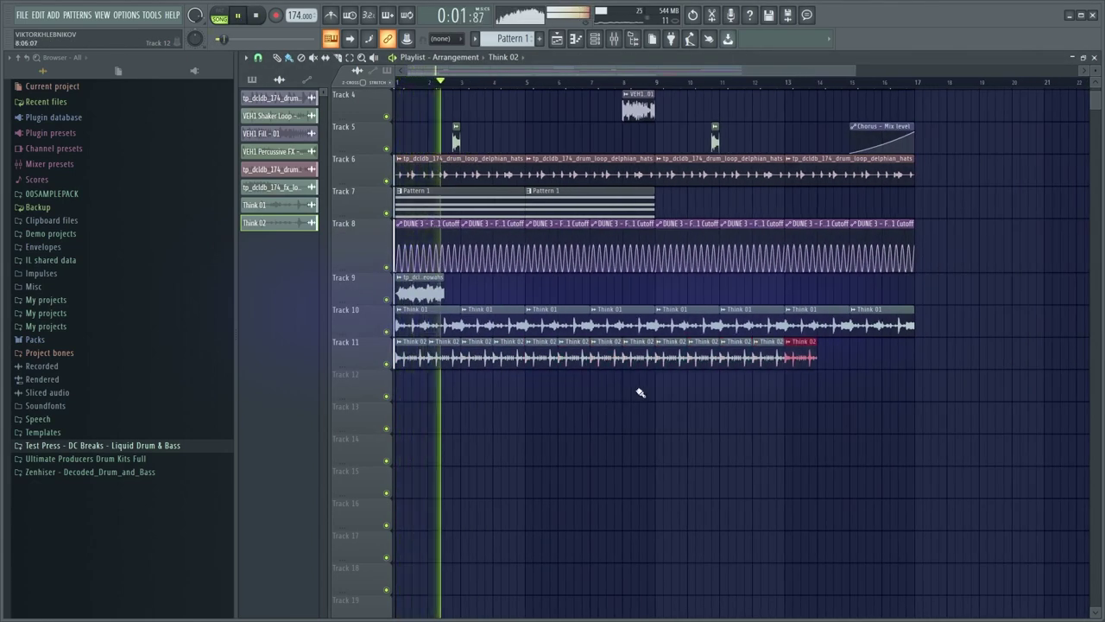
key(ctrl+b)
key(ctrl+b)
key(ctrl+b)
scroll(501, 414, up, 2)
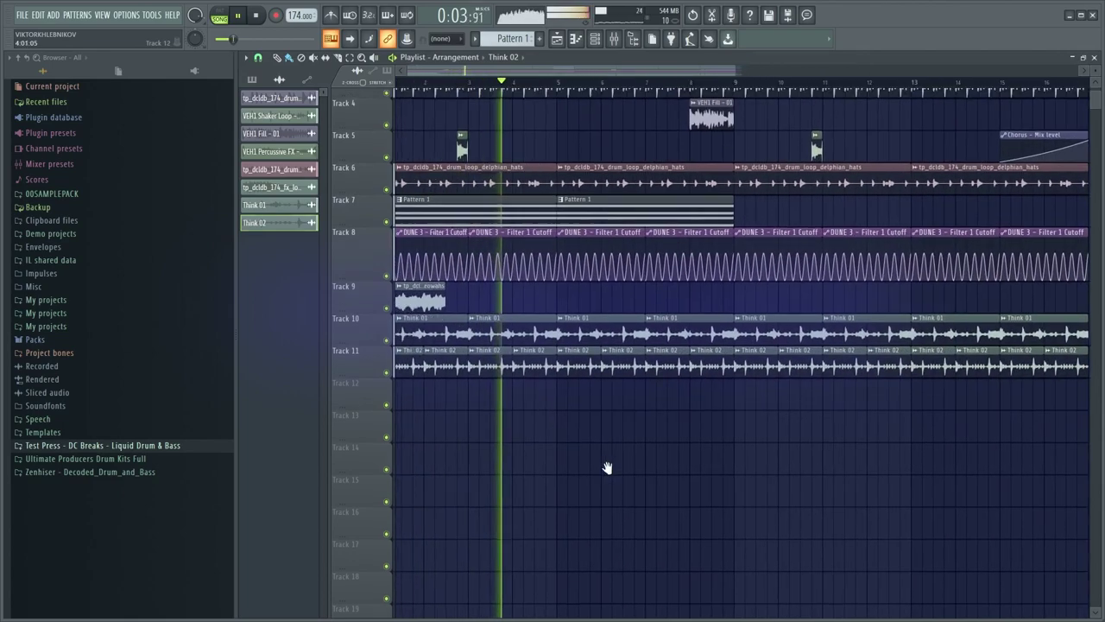
Mute Tracks 7 and 8 and listen to the arrangement without the pad
scroll(607, 467, up, 3)
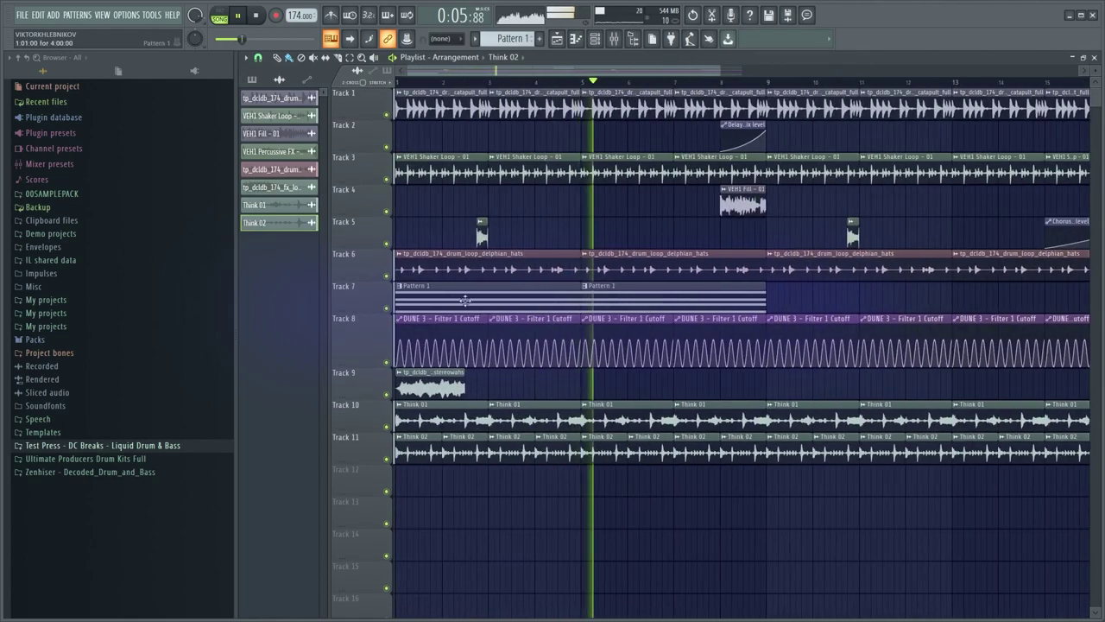
click(386, 362)
click(386, 307)
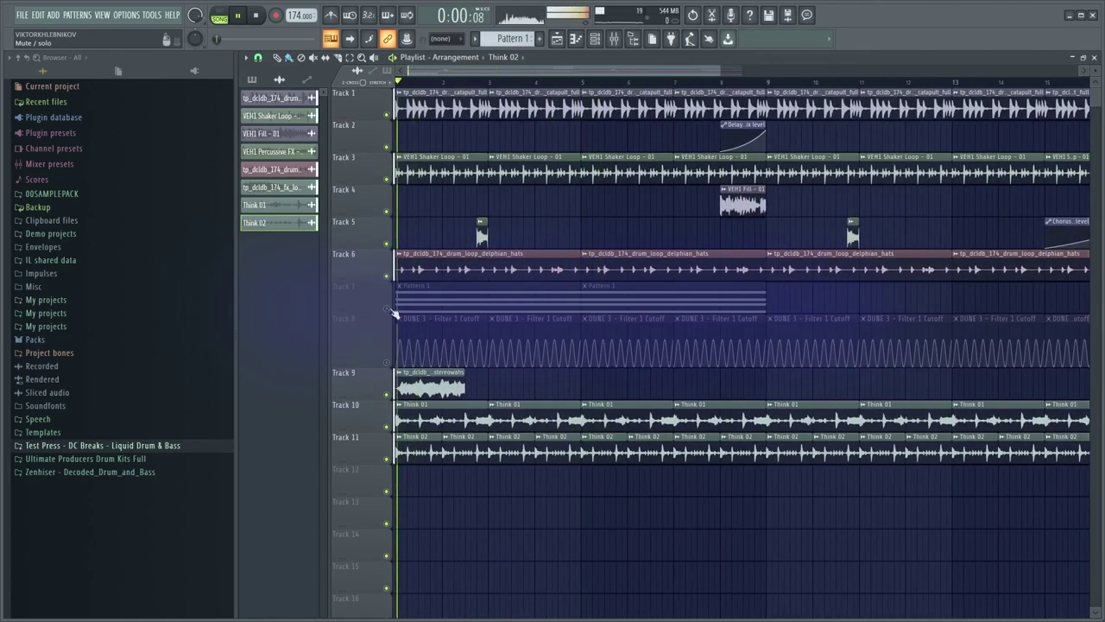
scroll(360, 299, down, 2)
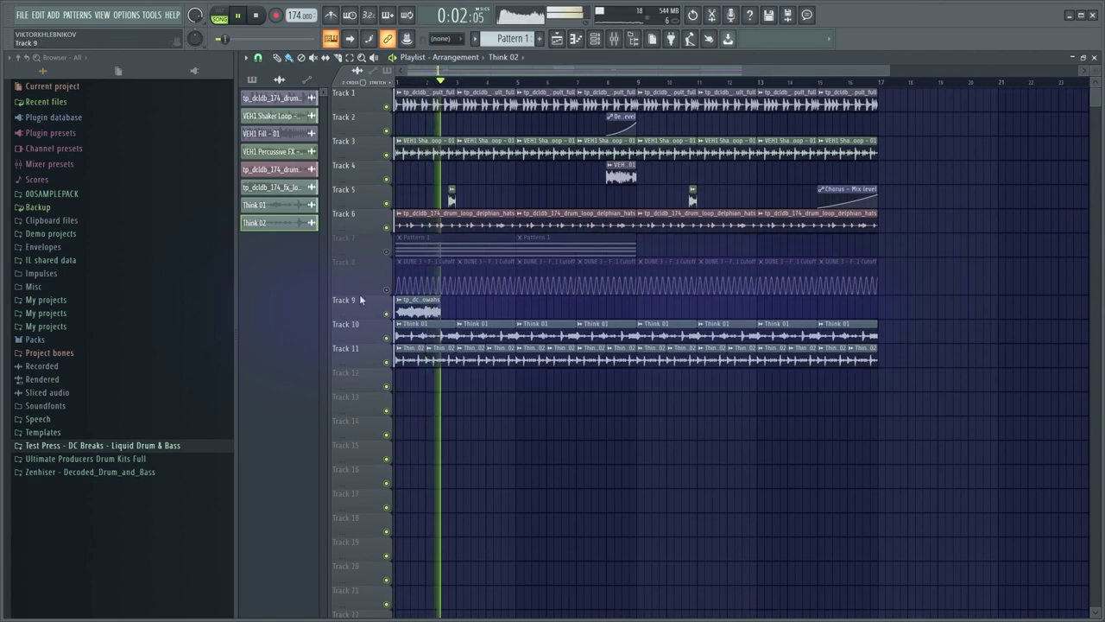
Reduce the height of Track 8 and reactivate Tracks 7 and 8
drag(362, 295, 368, 251)
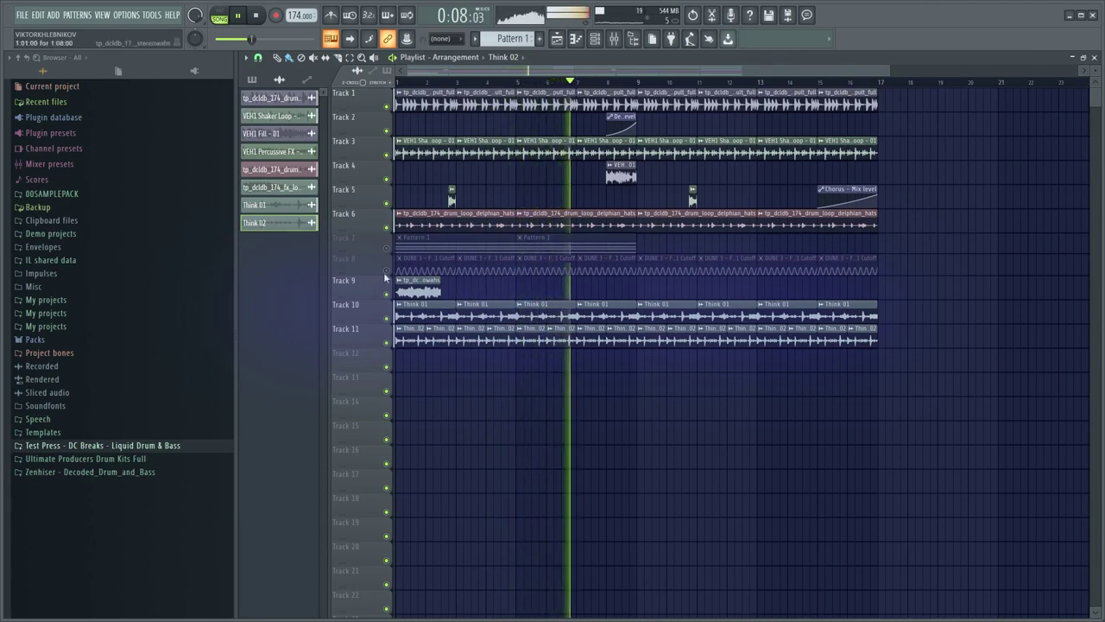
right_click(387, 229)
right_click(388, 228)
key(space)
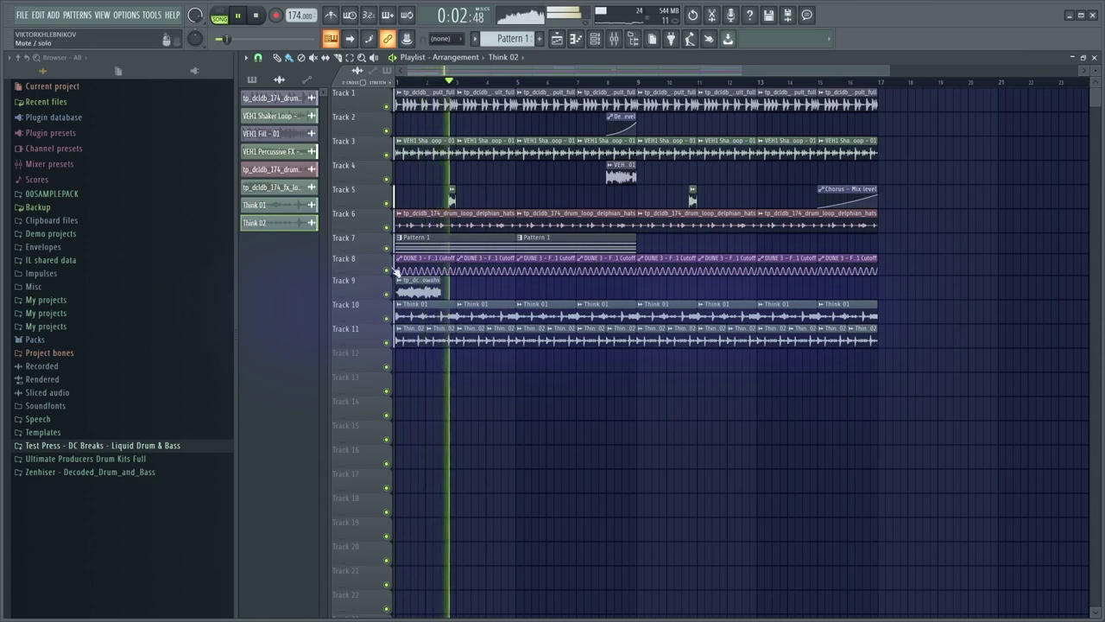
Duplicate the second Pattern 1 clip twice to extend it to bar 17, and make Track 7 slightly taller
click(601, 239)
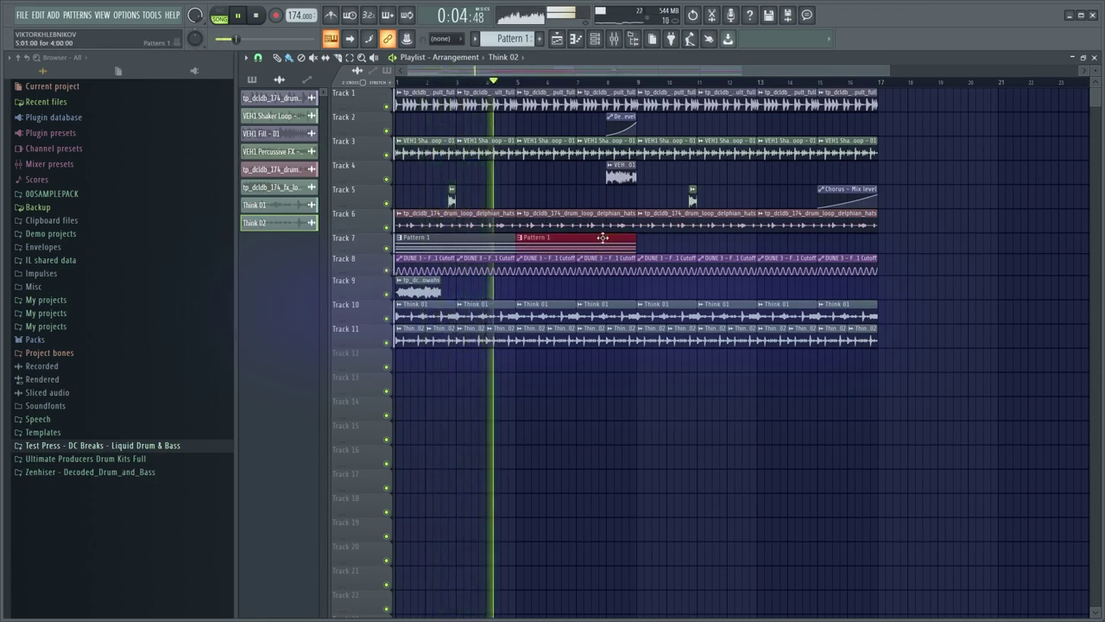
key(ctrl+b)
key(ctrl+b)
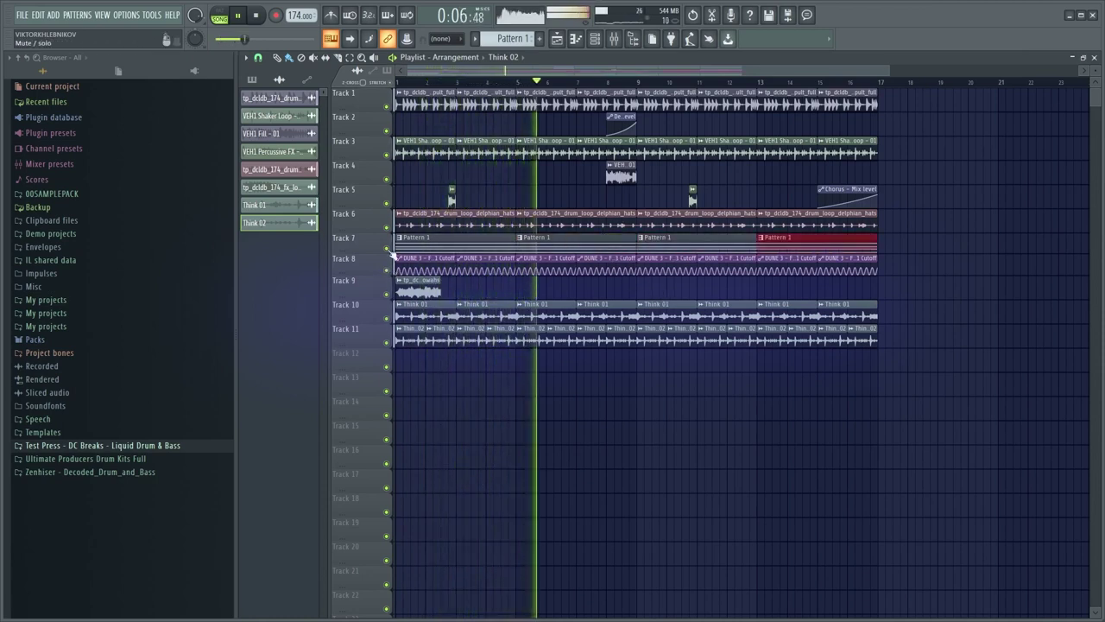
drag(372, 251, 372, 264)
Show the Unsorted channels and inspect the filter settings of the DUNE 3 pad before returning to the playlist
click(607, 39)
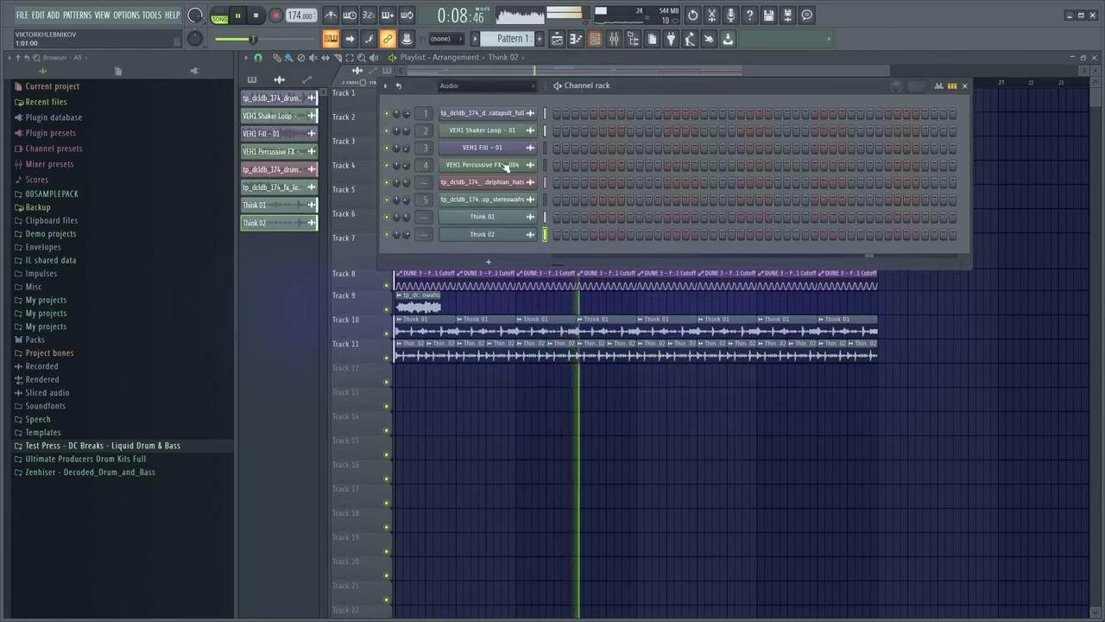
click(488, 85)
click(483, 136)
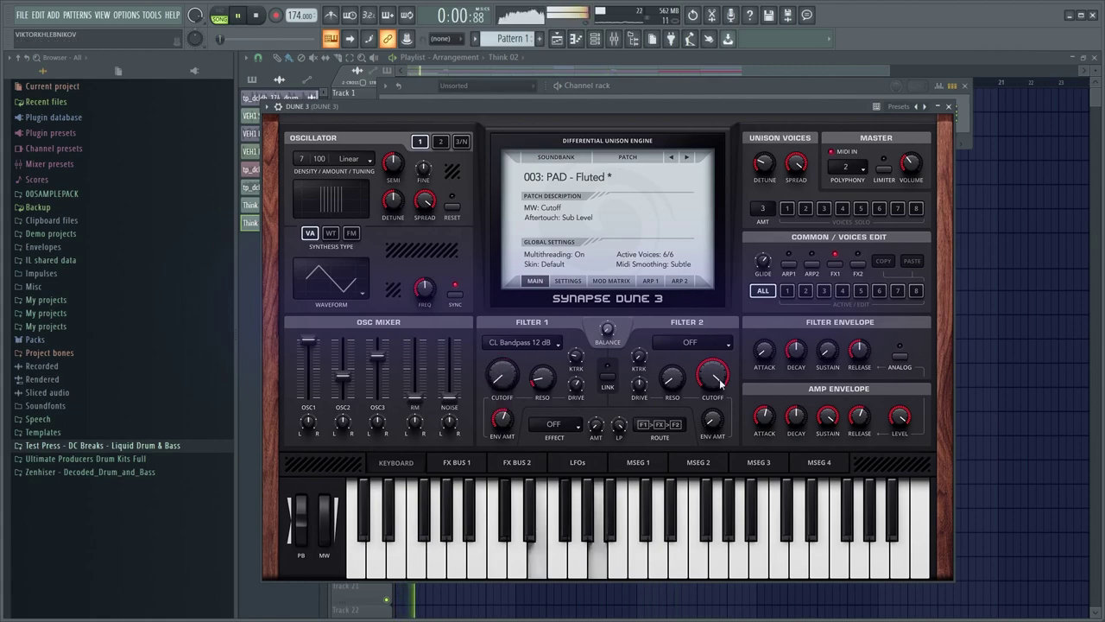
click(1014, 370)
Lower the end point of the DUNE 3 Filter 1 Cutoff automation on Track 8 to about 42% and audition it
scroll(439, 309, up, 5)
scroll(440, 276, up, 5)
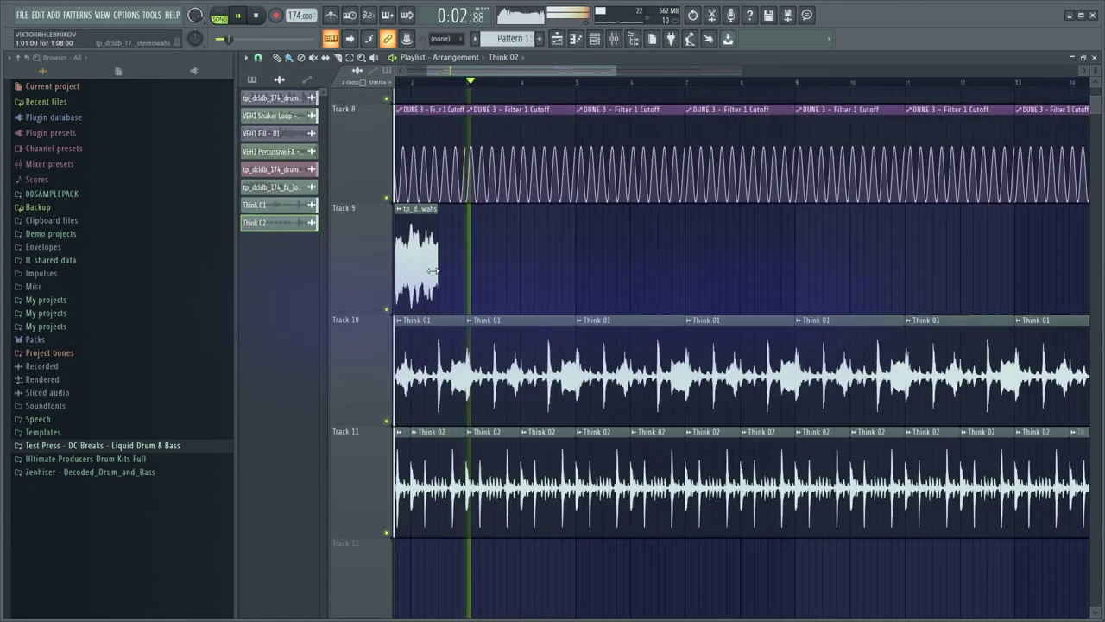
drag(445, 261, 745, 365)
key(space)
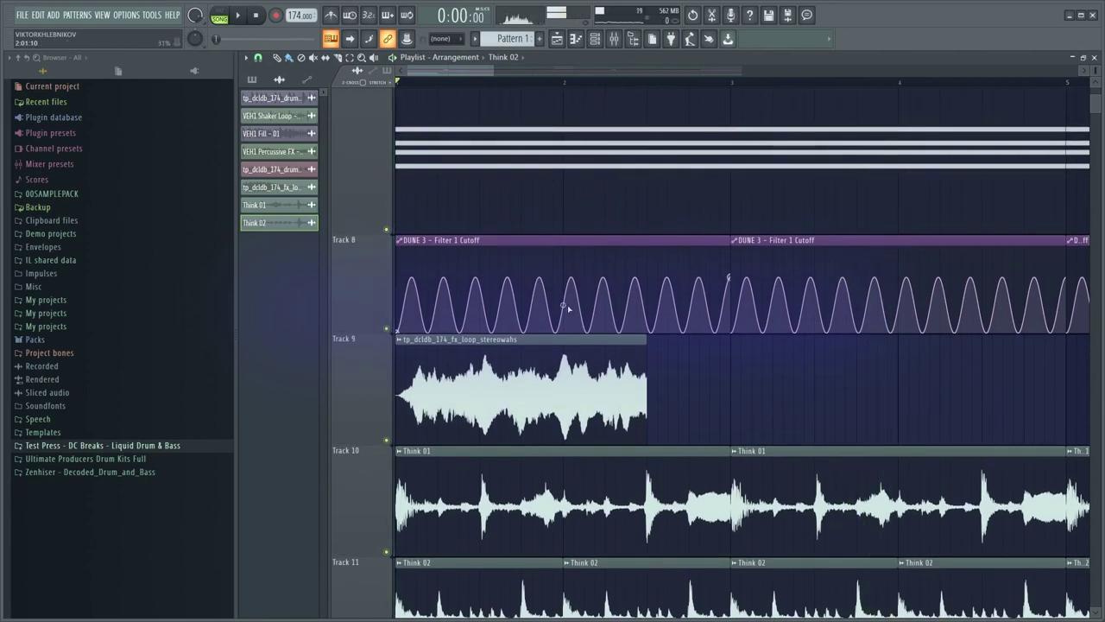
drag(728, 281, 735, 299)
key(space)
key(space)
key(space)
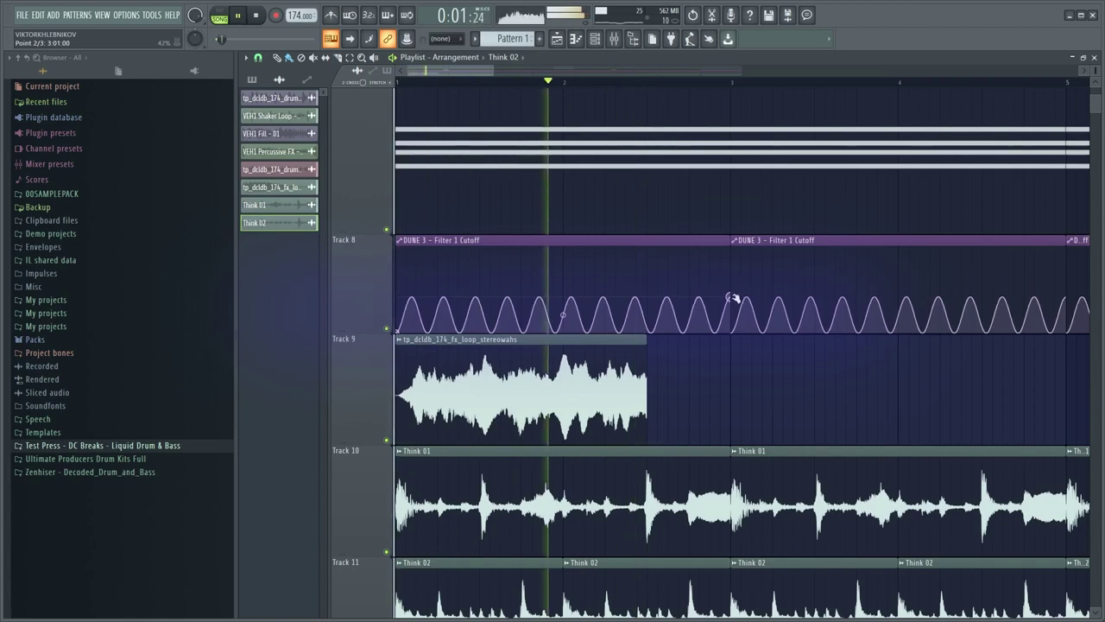
click(734, 304)
key(space)
key(space)
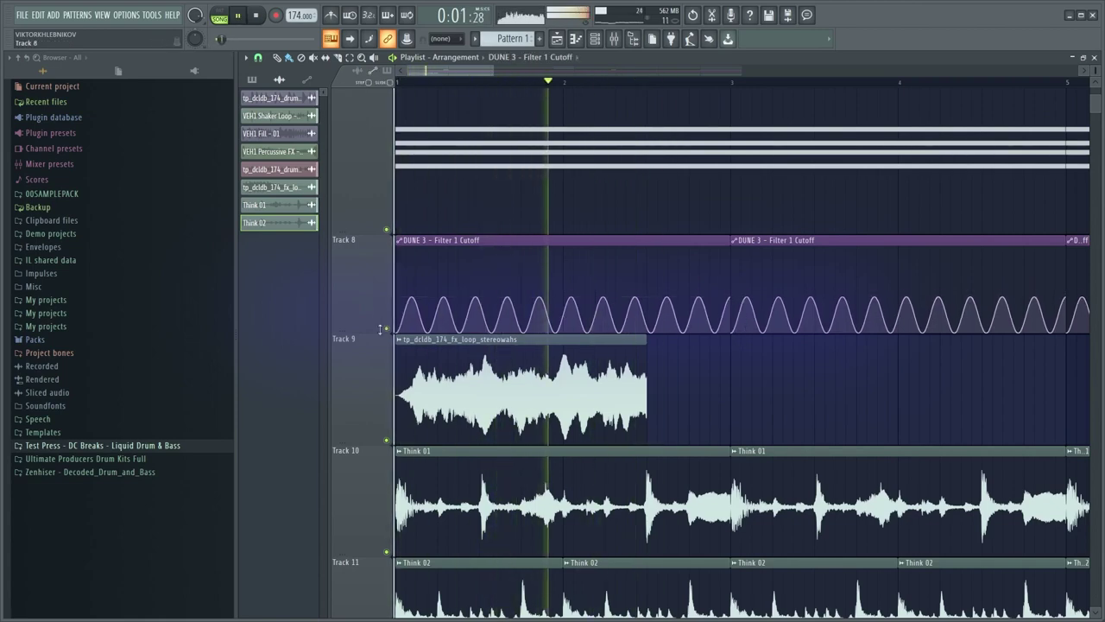
Reduce the height of Track 8 in the playlist
drag(370, 332, 372, 292)
scroll(400, 292, down, 3)
scroll(400, 292, down, 4)
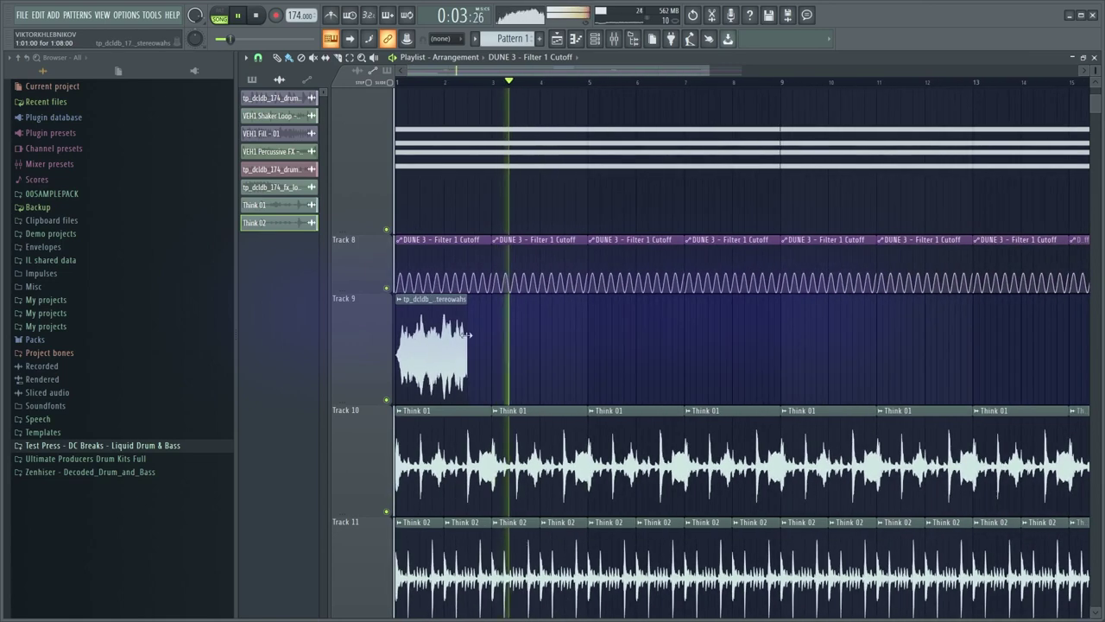
scroll(399, 292, down, 2)
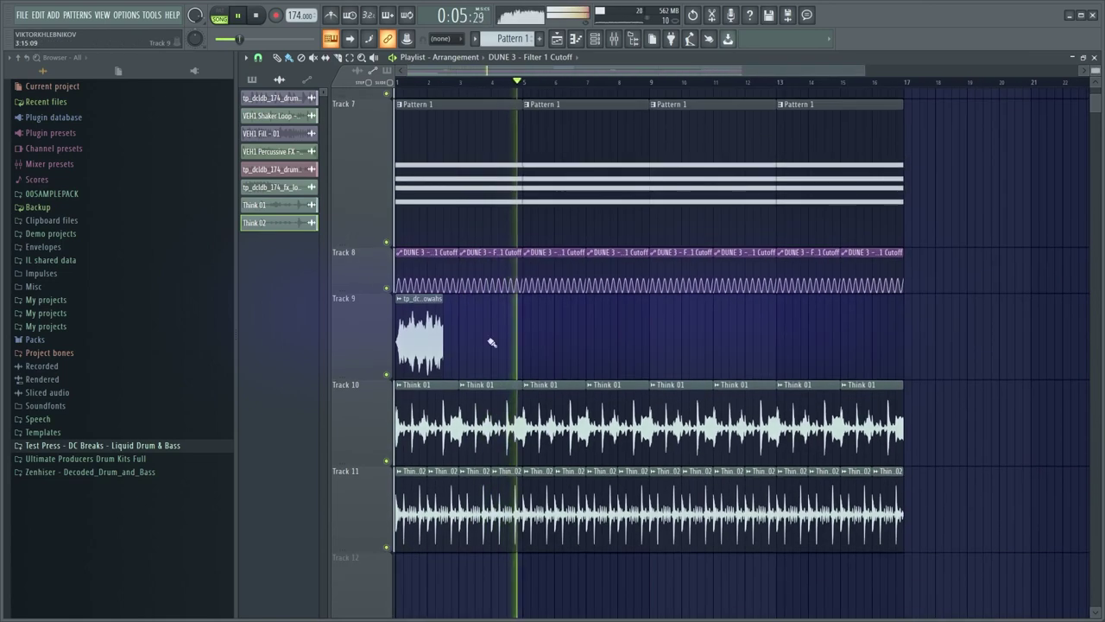
Reduce the heights of Tracks 10 and 11 while auditioning Track 10 in solo, and restore the other tracks
key(space)
right_click(386, 461)
key(space)
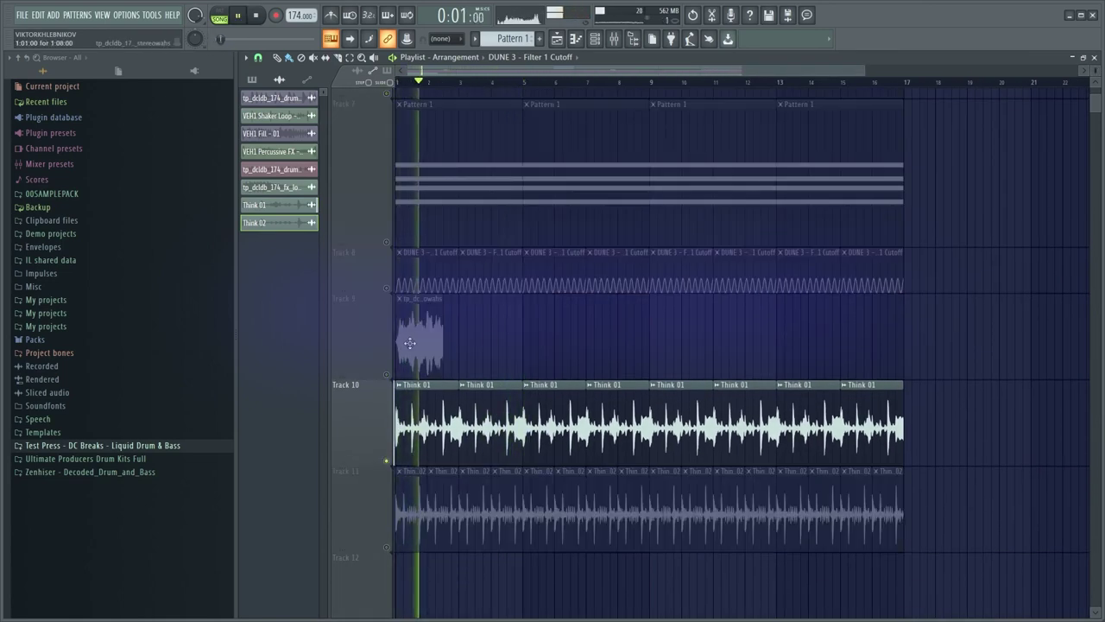
drag(353, 460, 353, 423)
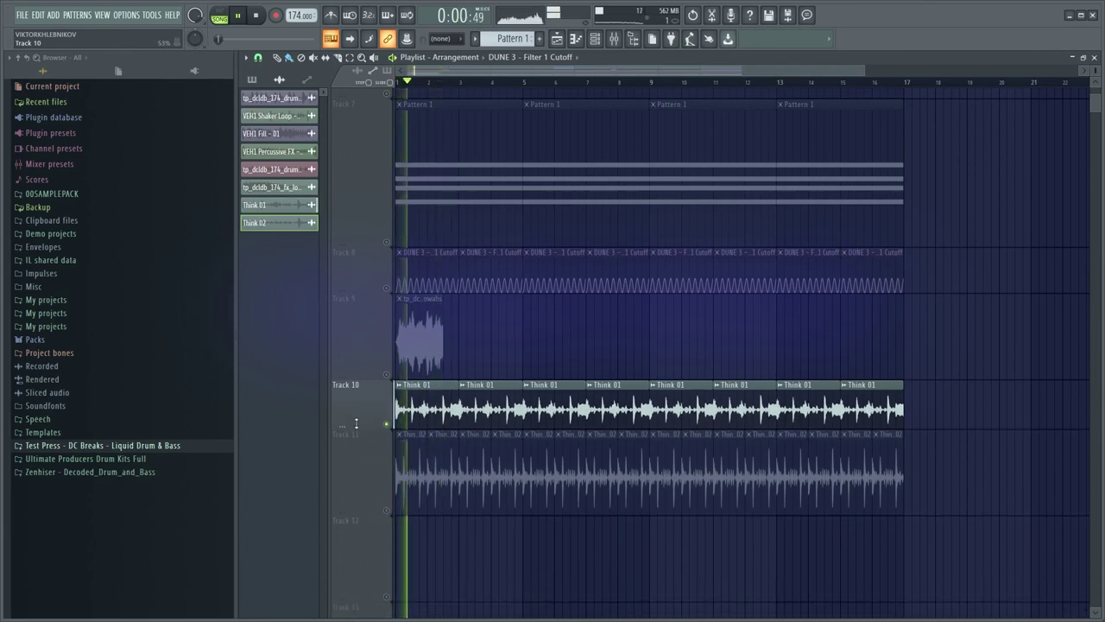
drag(353, 511, 354, 480)
key(space)
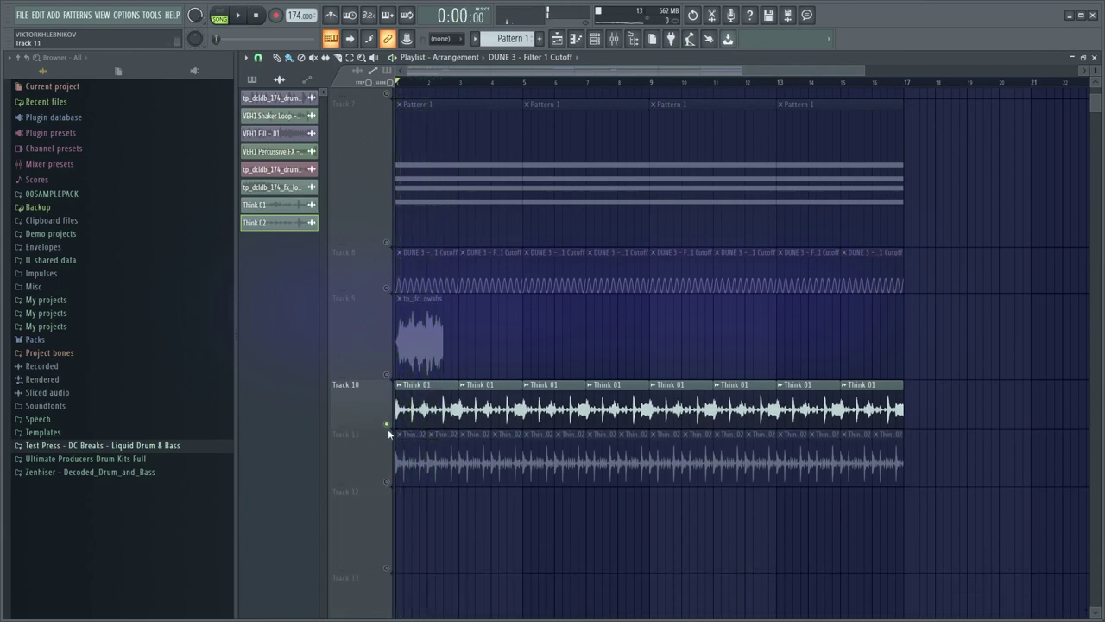
right_click(386, 425)
key(space)
Review the whole arrangement during playback, mute Track 10 and reduce the height of all tracks
scroll(468, 351, down, 2)
scroll(469, 341, up, 2)
scroll(696, 377, up, 1)
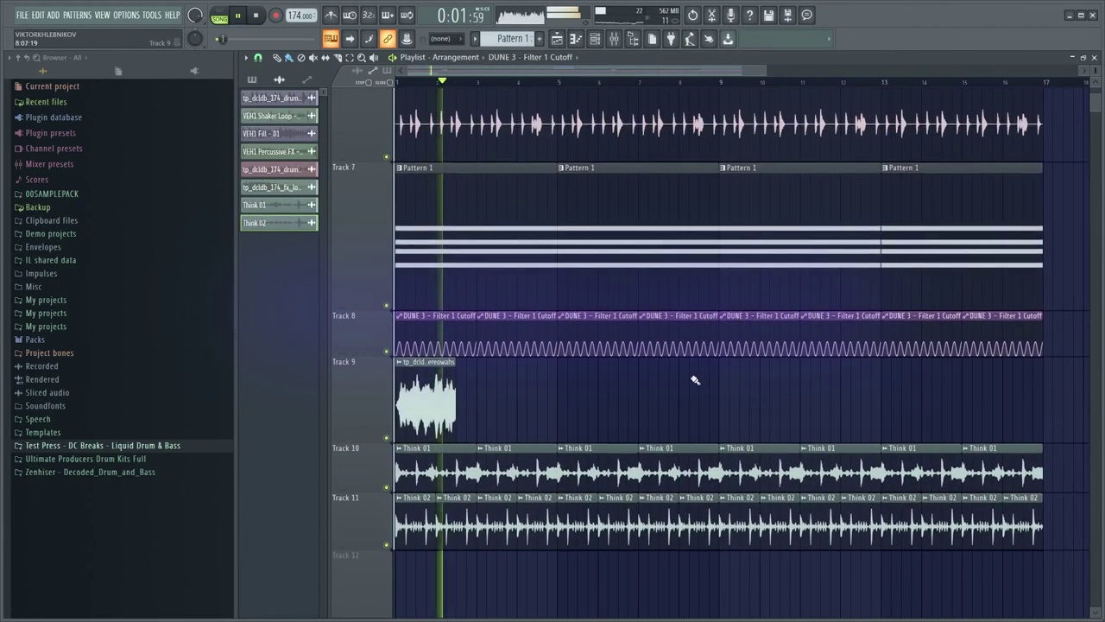
scroll(563, 275, up, 5)
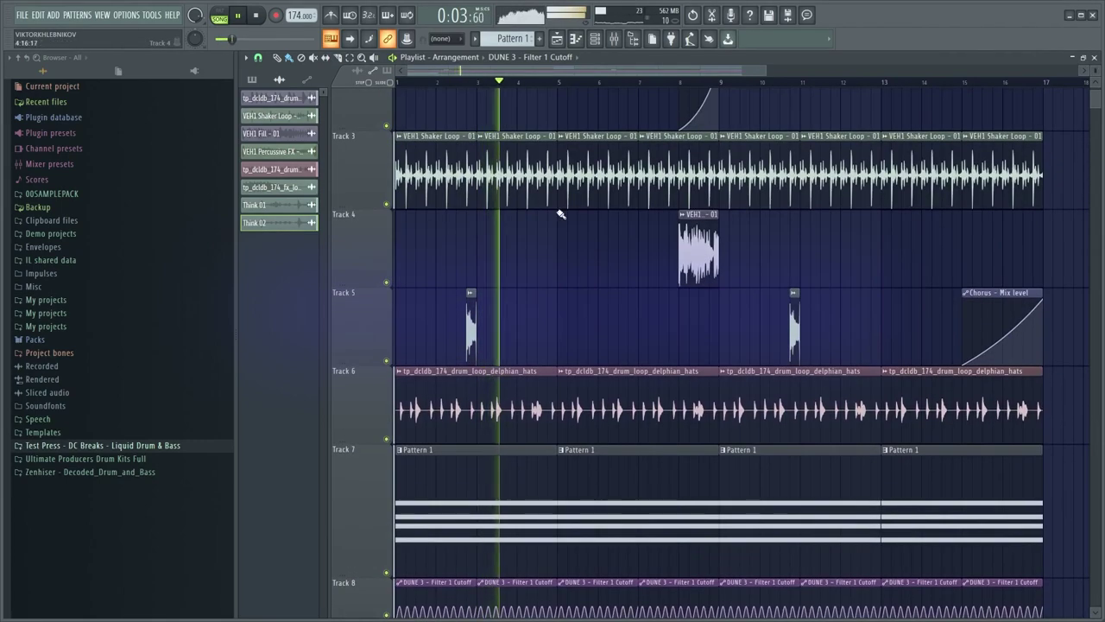
scroll(535, 197, down, 2)
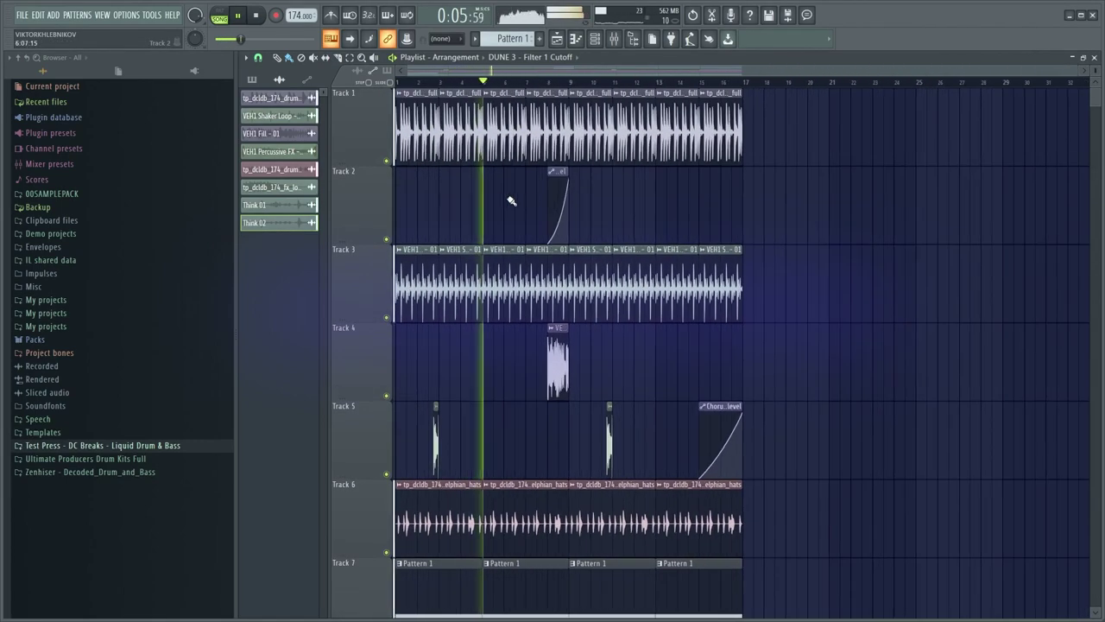
scroll(470, 307, down, 5)
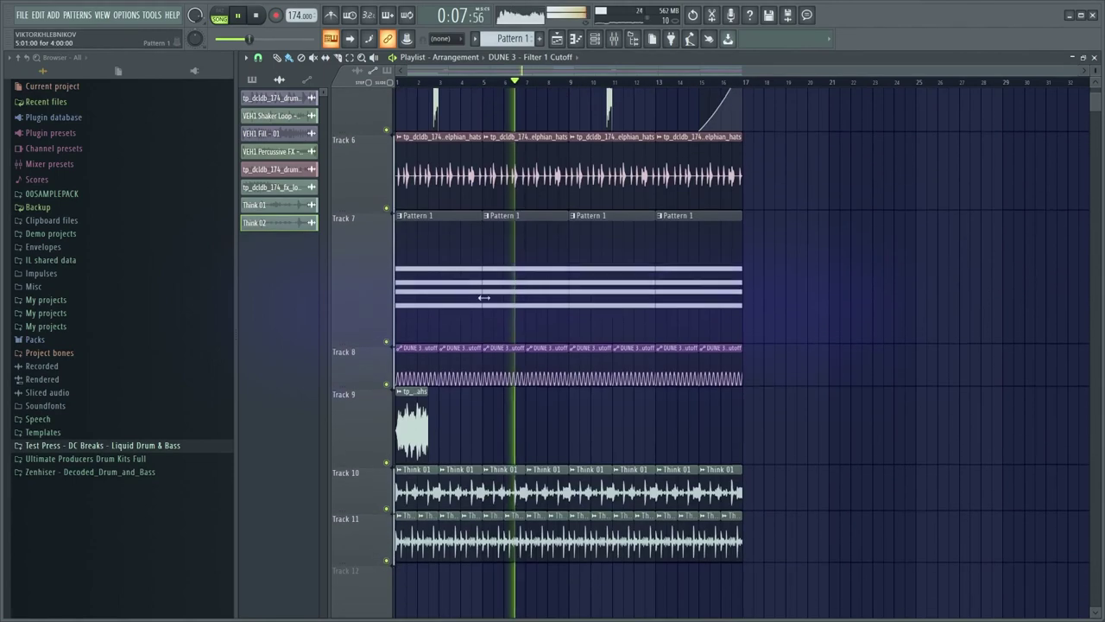
click(387, 504)
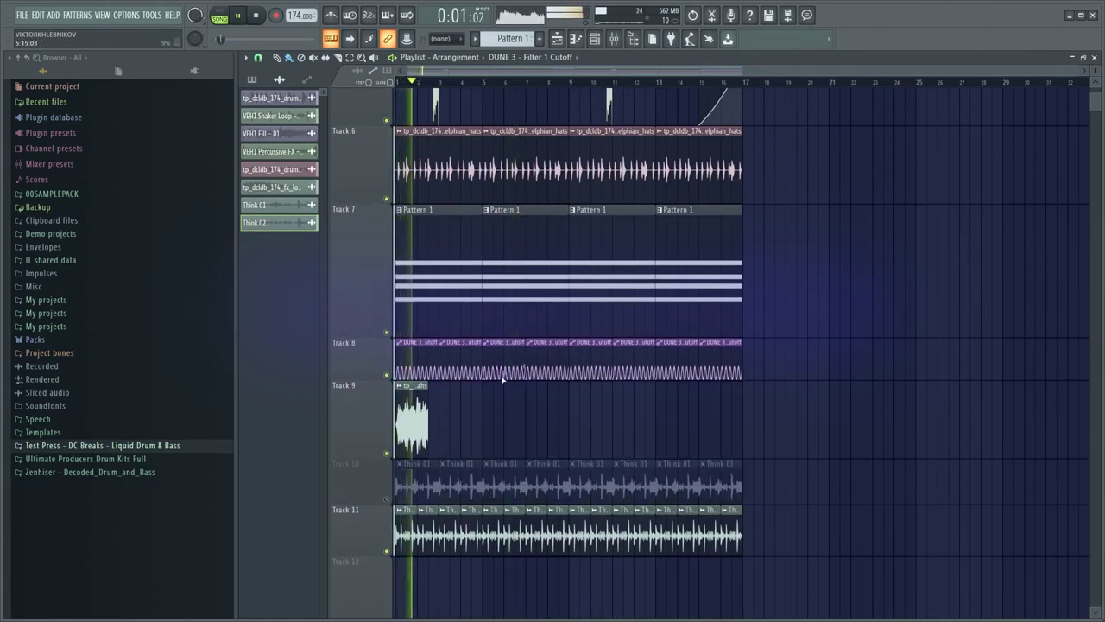
scroll(523, 406, down, 3)
scroll(523, 357, down, 2)
Mute the stereowahs loop on Track 9 and play the arrangement from the start
key(space)
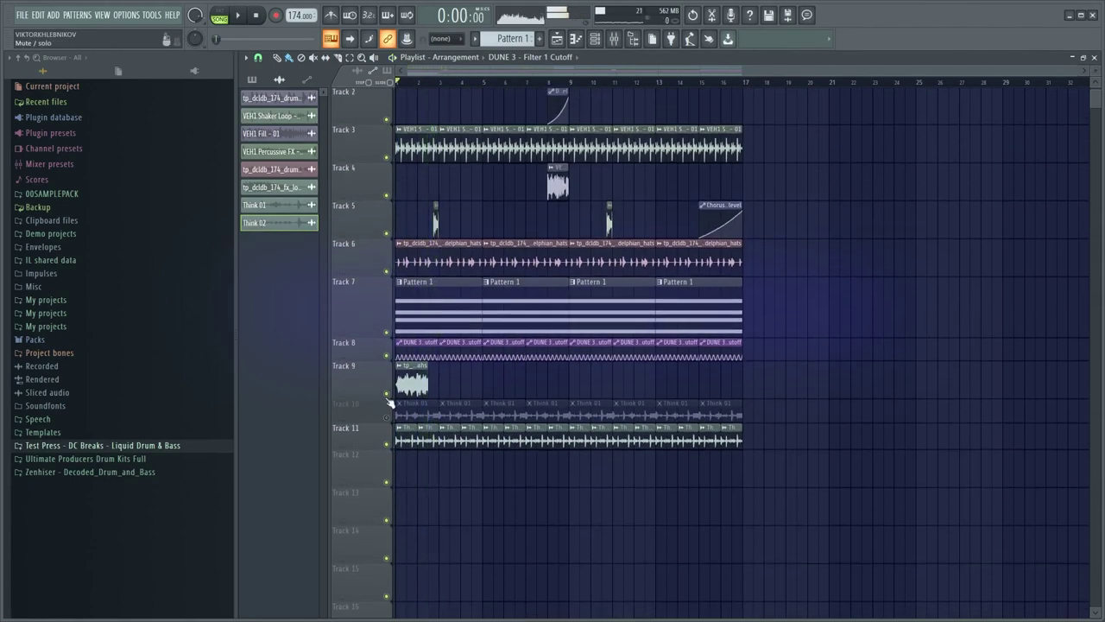
key(space)
key(space)
click(388, 394)
key(space)
scroll(486, 383, up, 2)
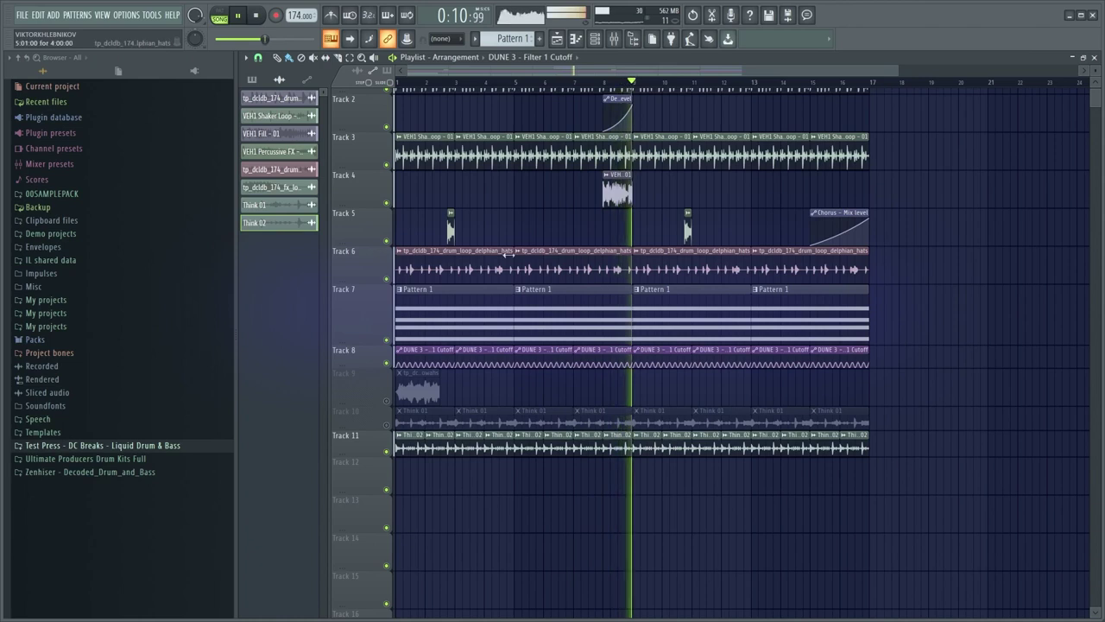
Browse the sample packs and open the bass_loops folder in the Test Press - DC Breaks - Liquid Drum & Bass loops
scroll(523, 230, up, 1)
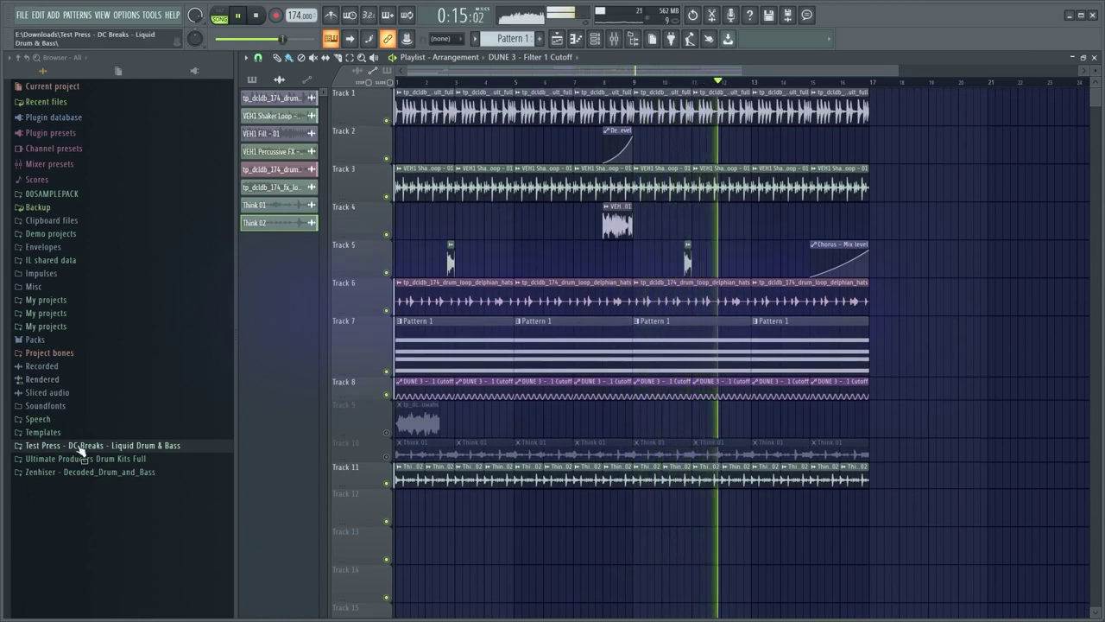
click(129, 472)
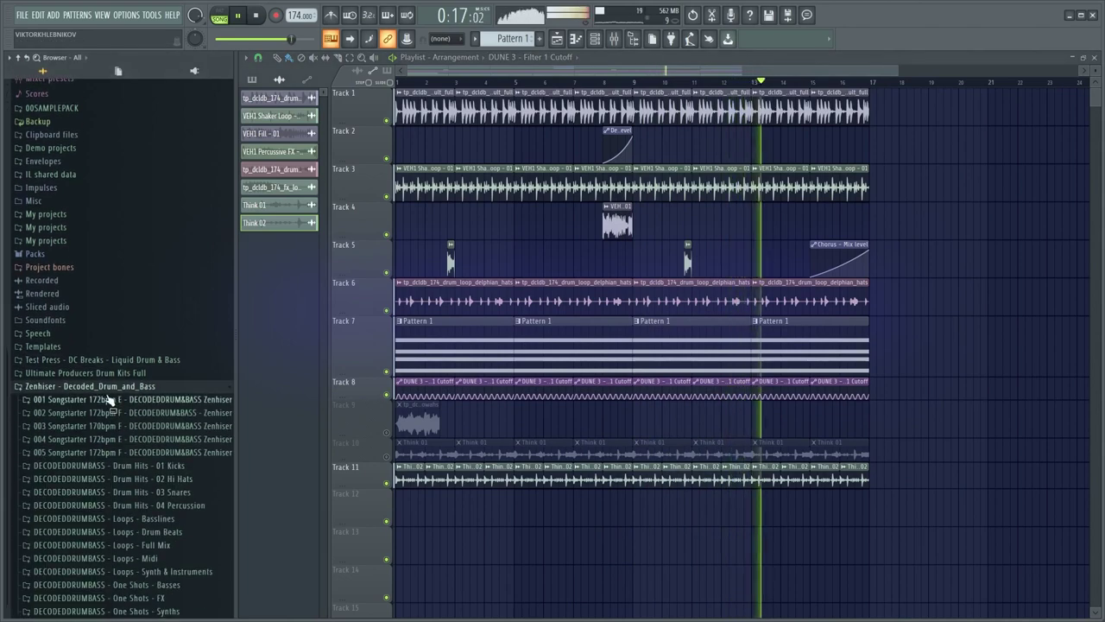
click(107, 373)
click(95, 436)
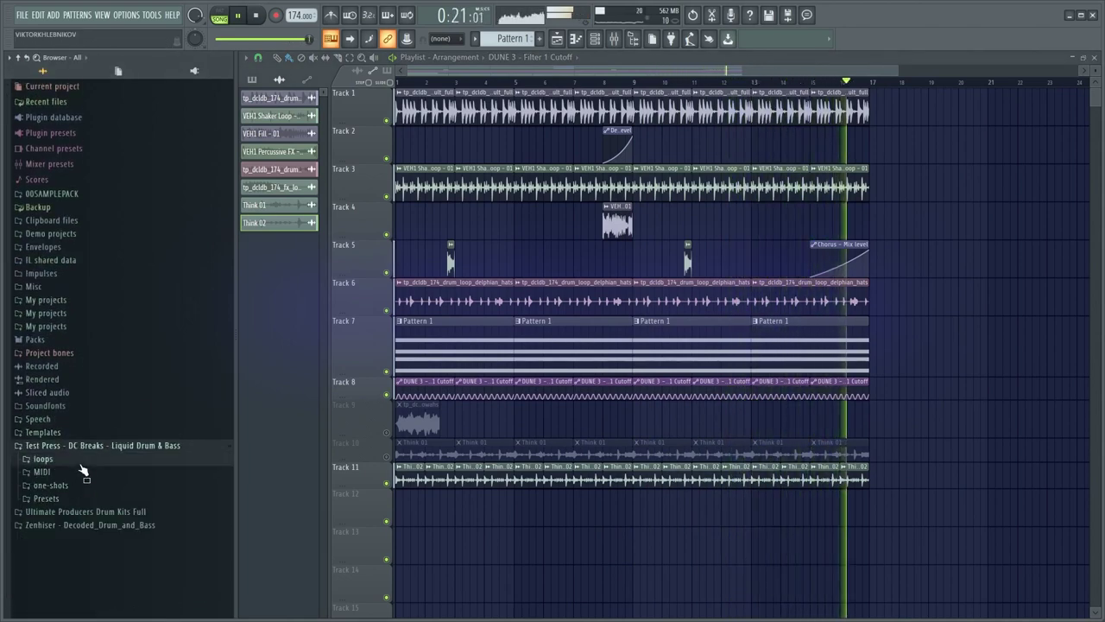
click(43, 458)
key(space)
click(84, 452)
key(space)
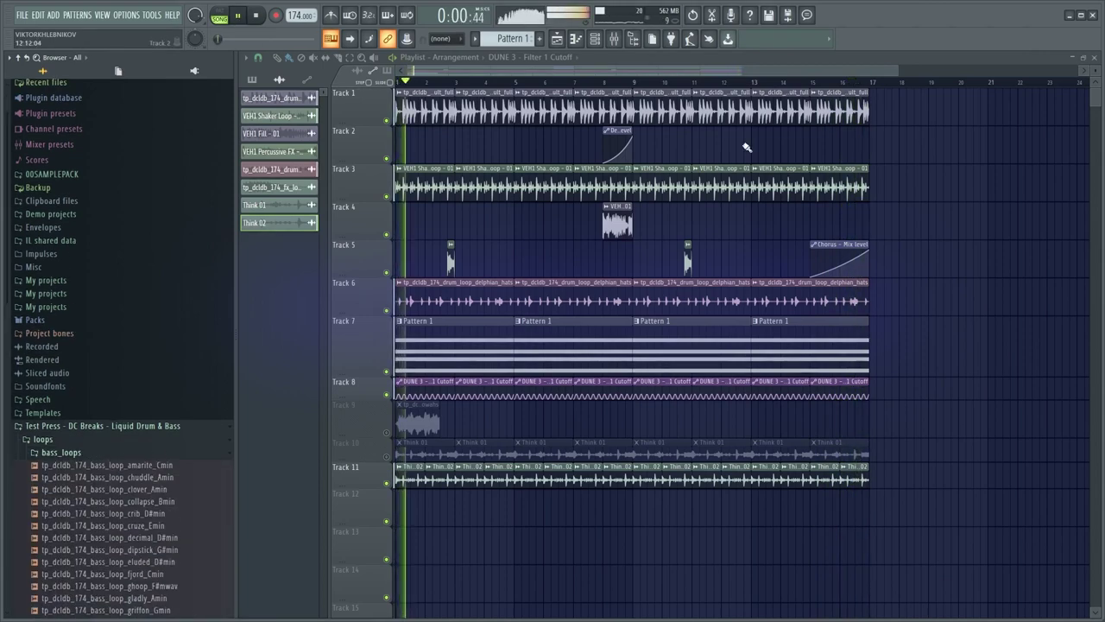
Play the last bars of the arrangement and audition bass loops from the bass_loops folder
click(803, 86)
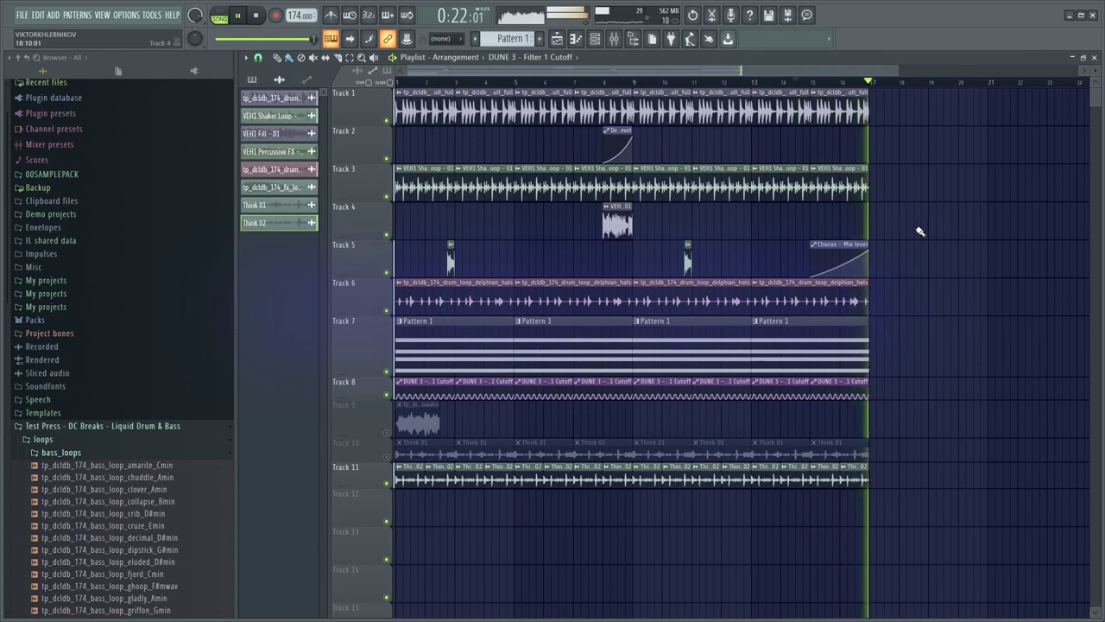
key(space)
click(153, 491)
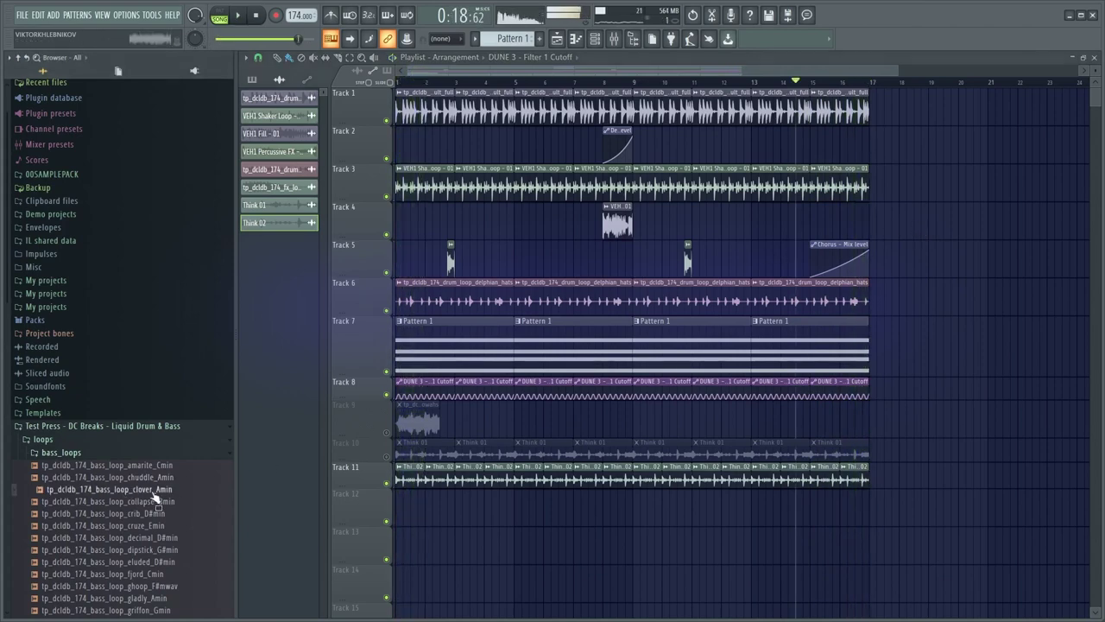
click(171, 477)
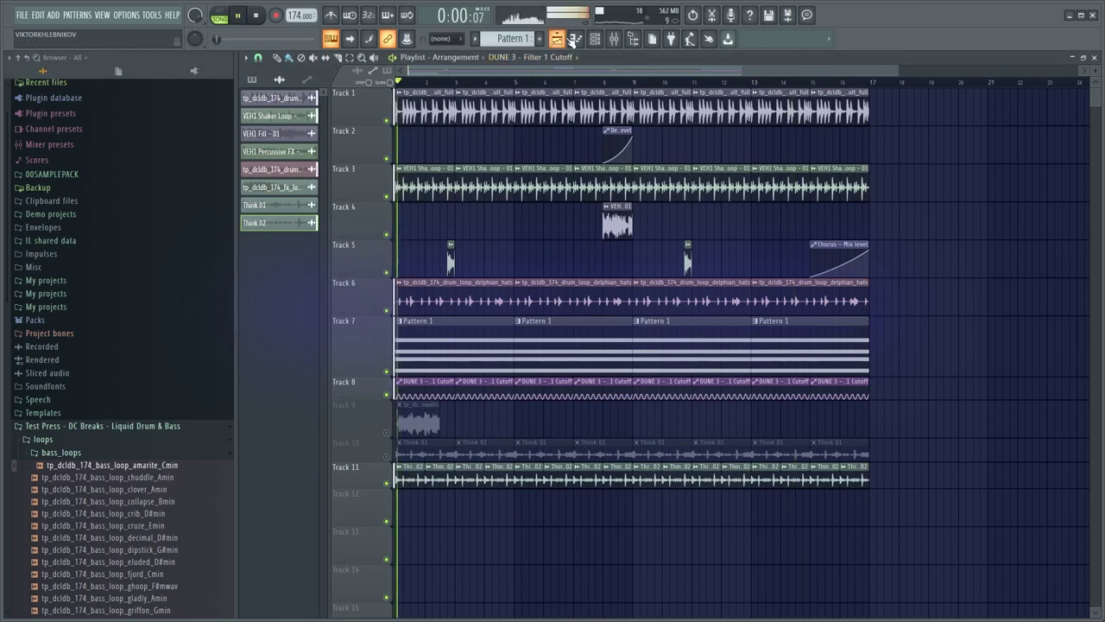
Create Pattern 2 and place it at the start of Track 12 in the playlist
click(540, 38)
click(652, 45)
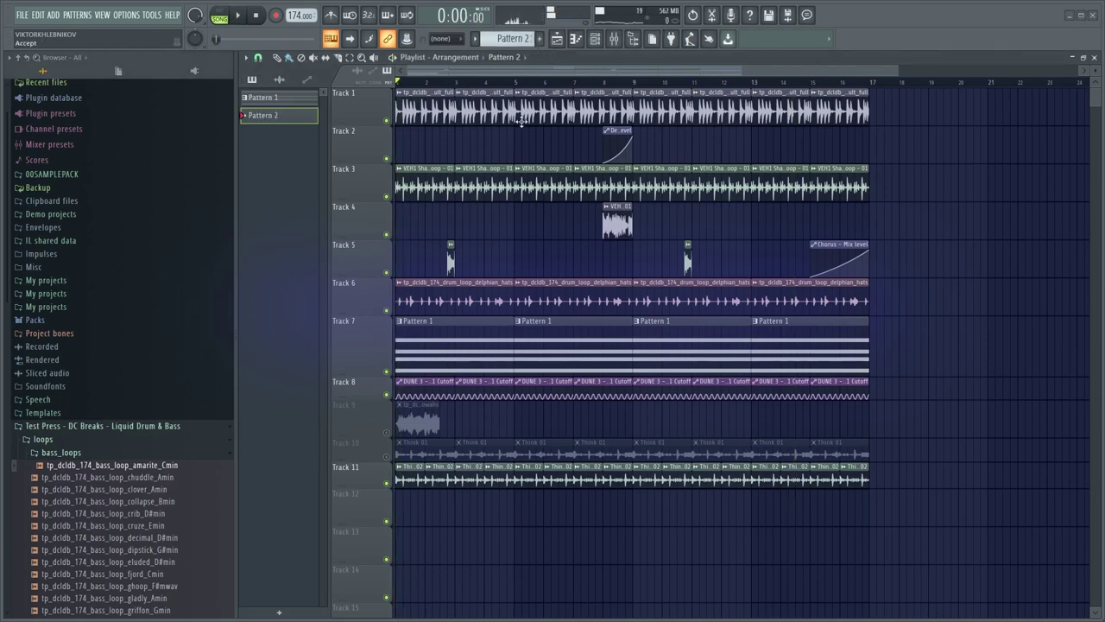
key(space)
click(415, 515)
Add a Spire_x64_v1.1.15 instrument channel to the channel rack for Pattern 2
click(578, 40)
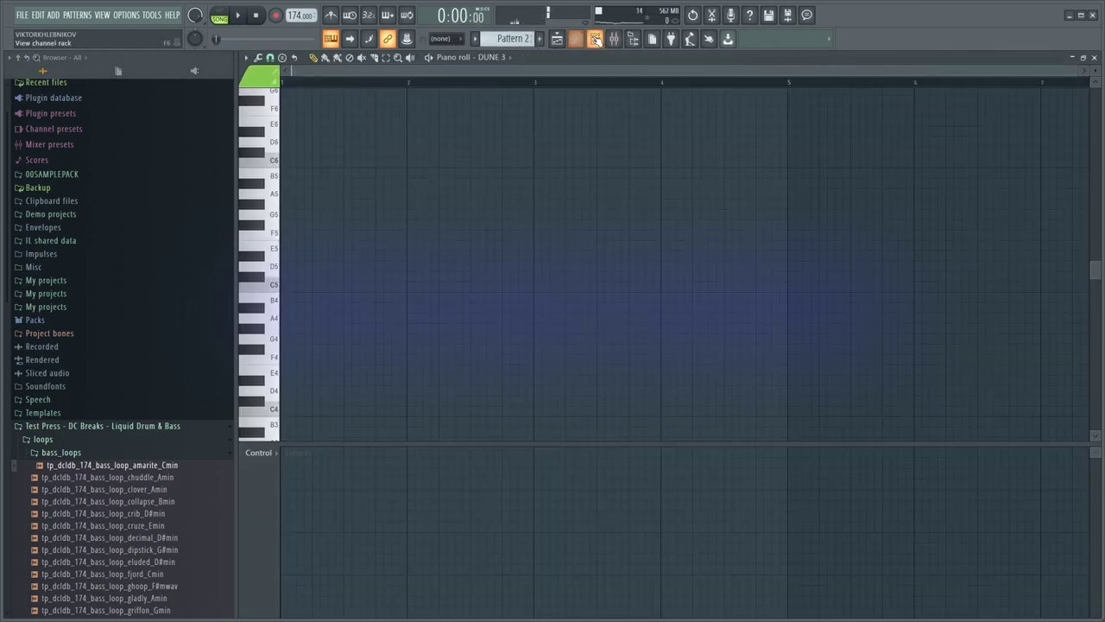
click(595, 40)
click(501, 88)
click(501, 88)
click(488, 140)
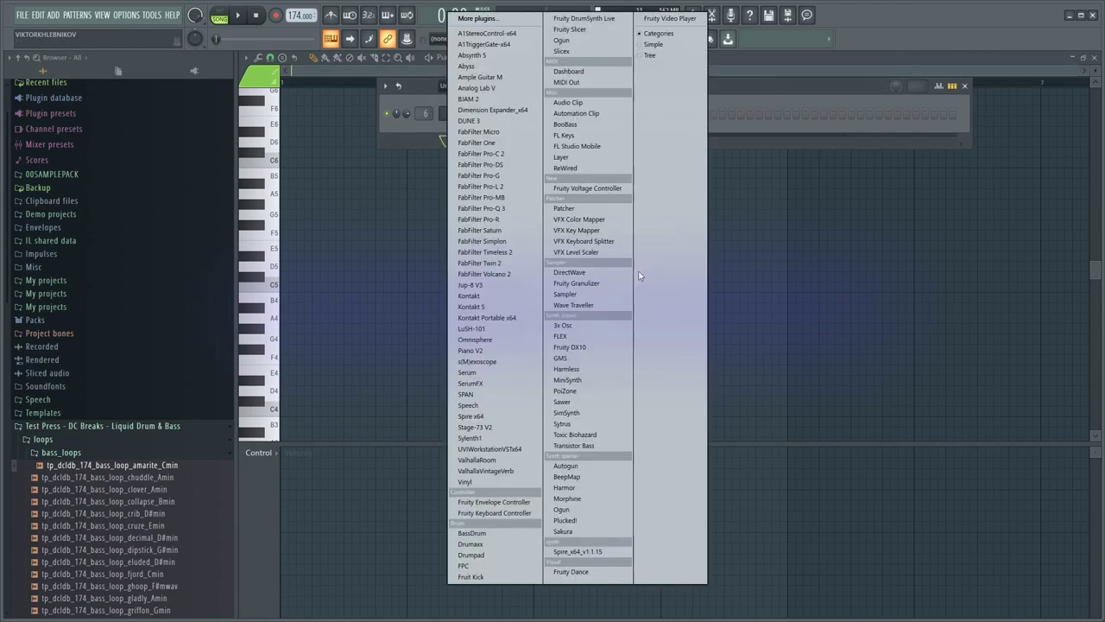
click(597, 551)
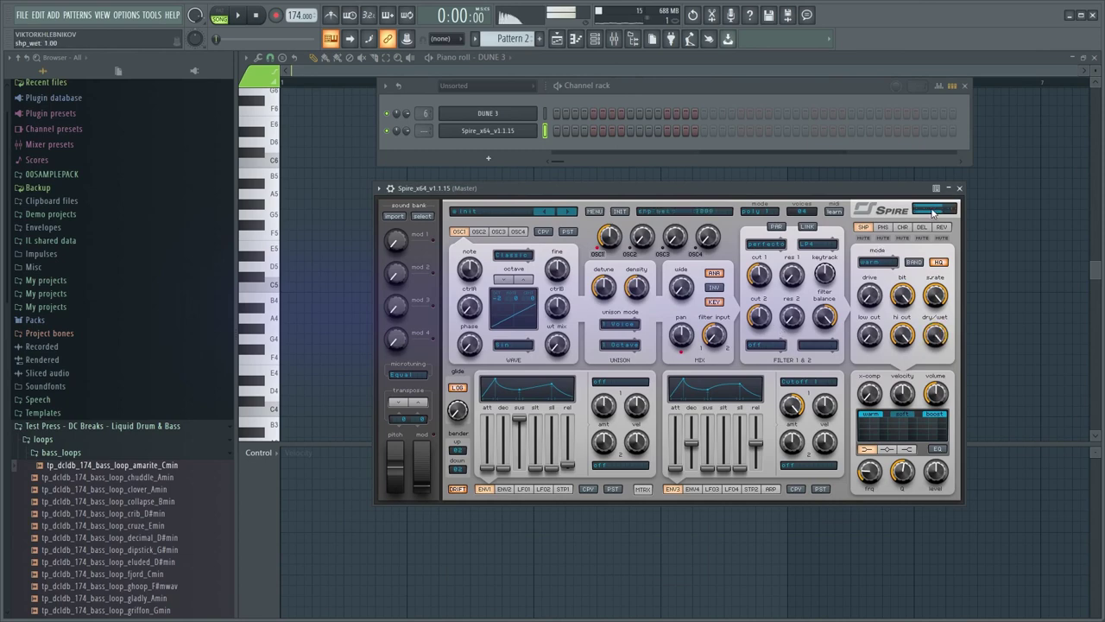
Raise the drive of Spire's shaper, try the hard mode and return the shaper to warm
drag(867, 269, 859, 339)
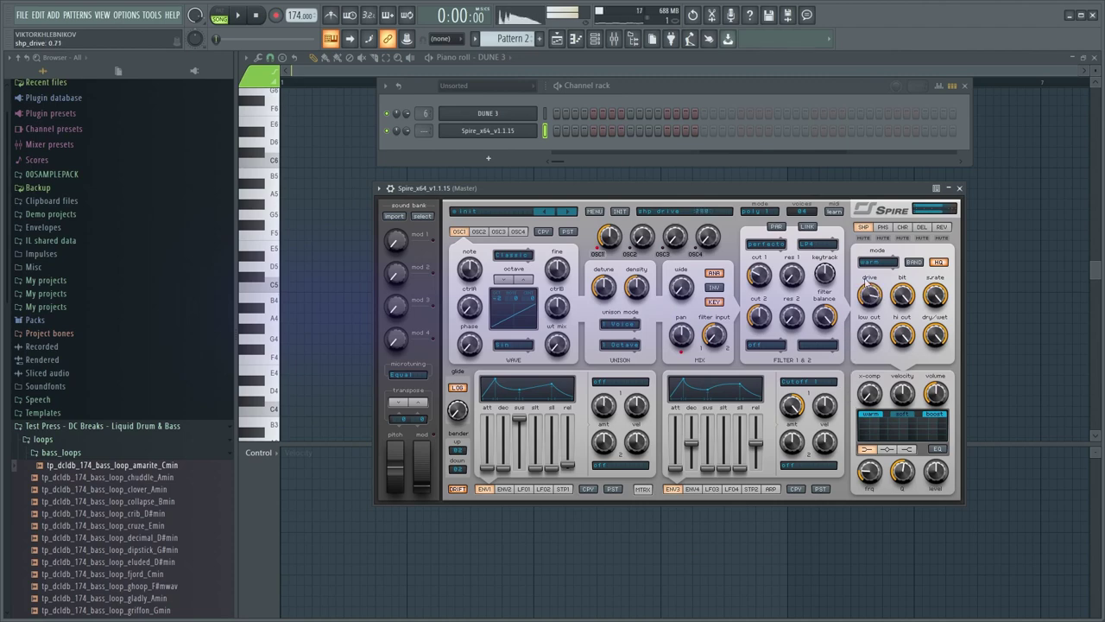
click(876, 261)
click(876, 299)
click(874, 262)
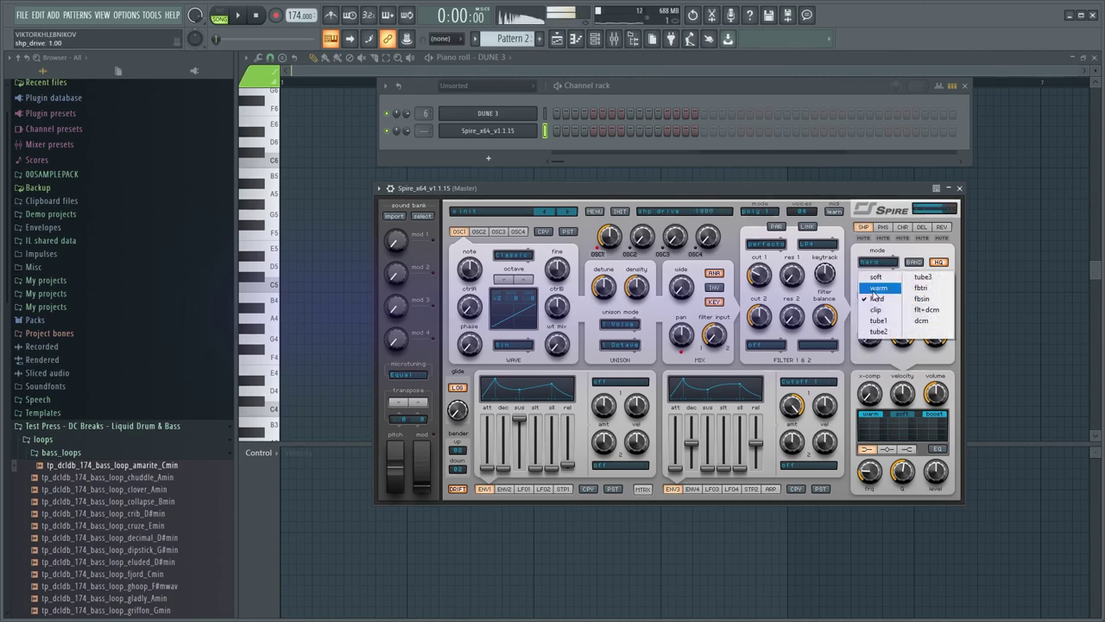
click(877, 291)
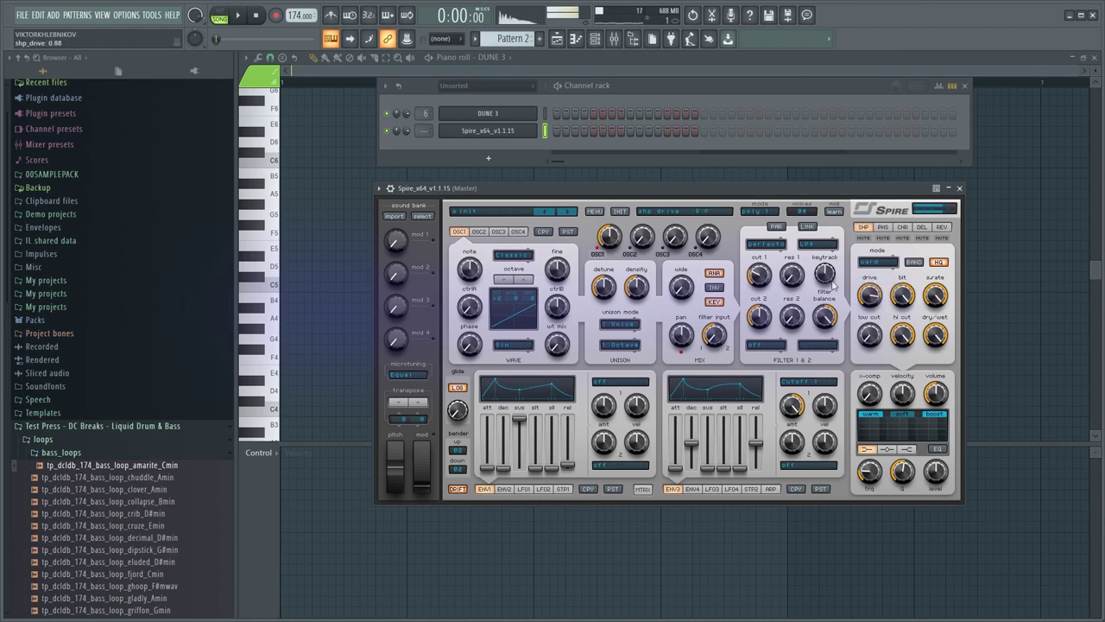
Route Spire's LFO3 to modulate the shaper drive (Shp Drive)
click(711, 489)
click(807, 383)
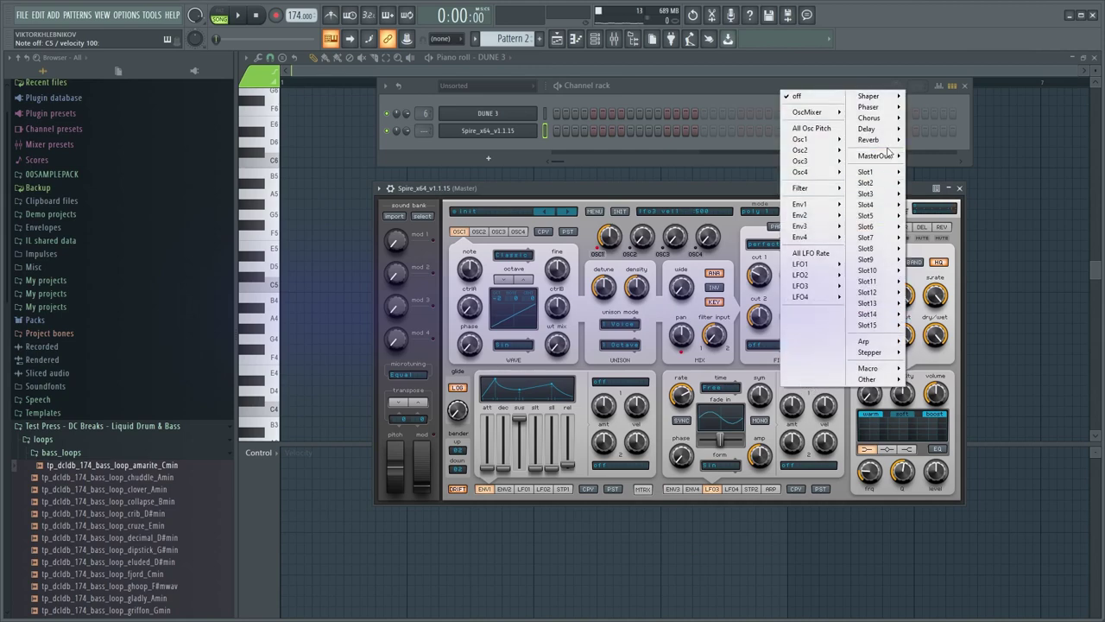
mouse_move(879, 102)
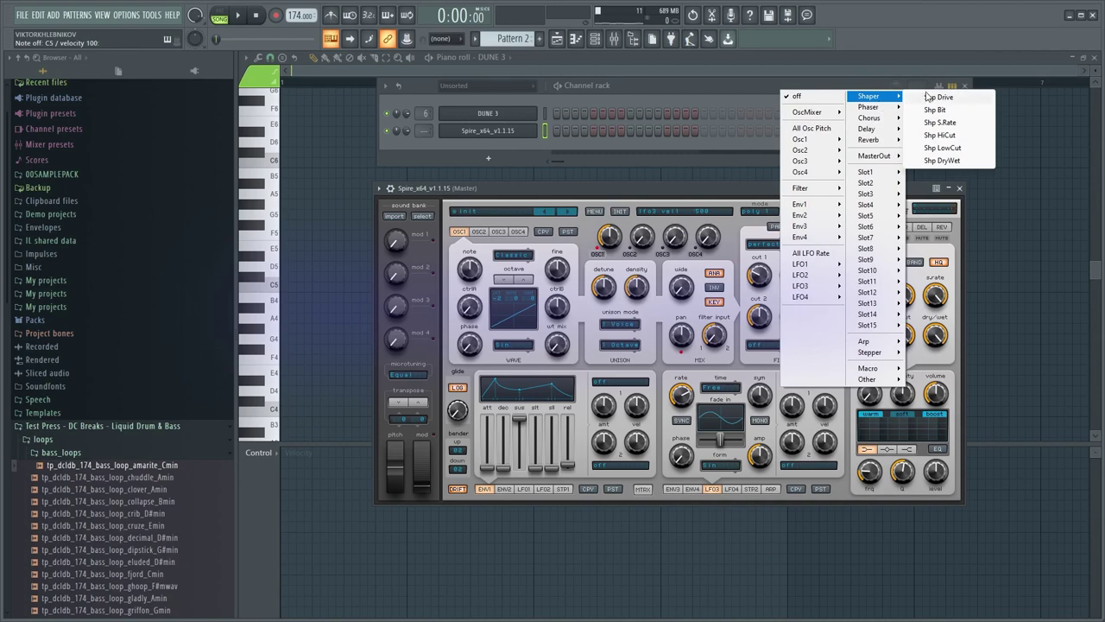
click(932, 97)
key(space)
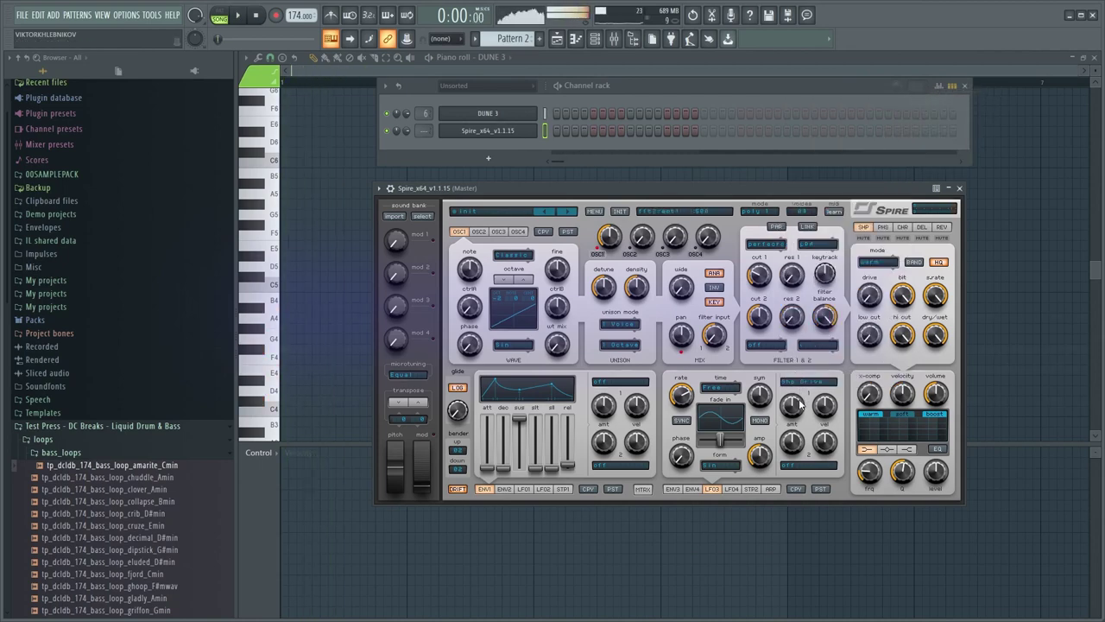
Switch the piano roll to the Spire channel and draw a one-bar F4 note at bar 1
click(326, 347)
scroll(332, 312, down, 3)
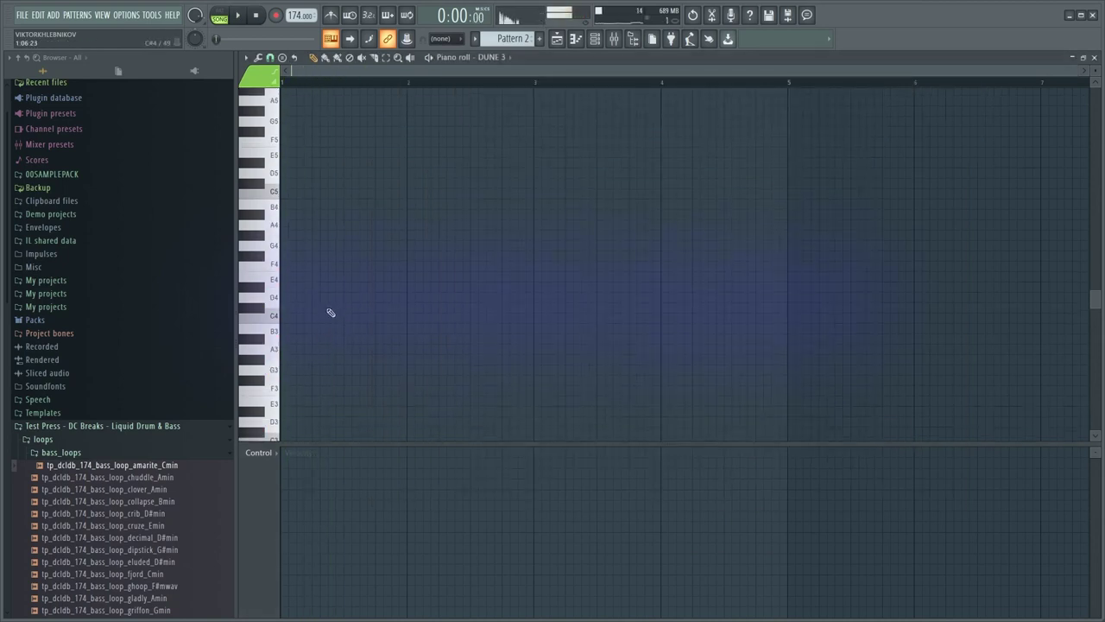
click(298, 263)
right_click(298, 264)
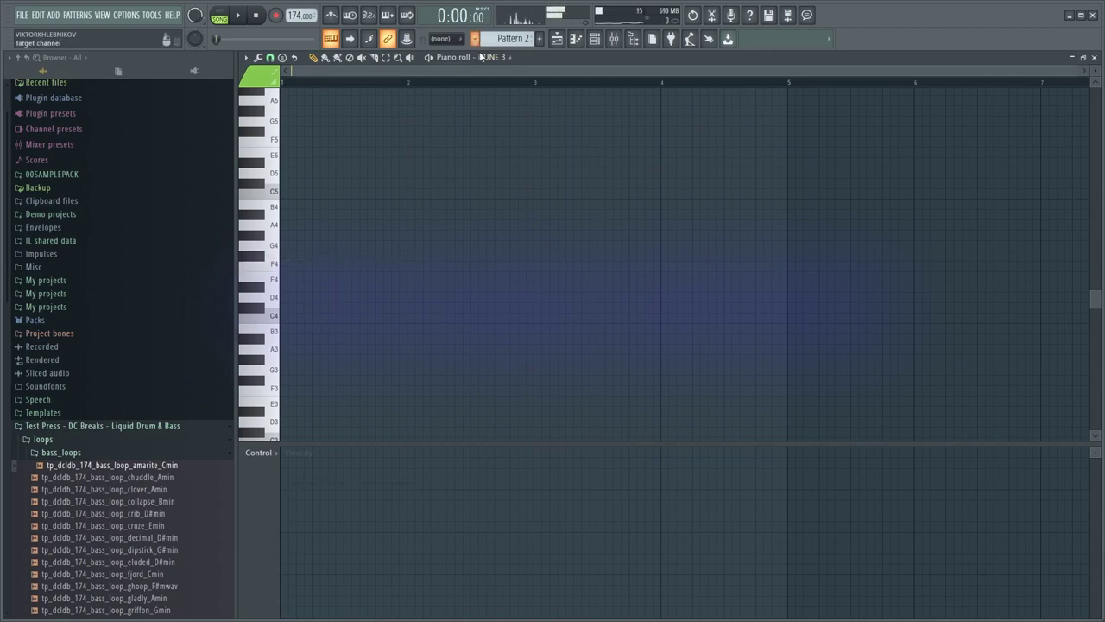
click(492, 57)
click(526, 230)
click(294, 265)
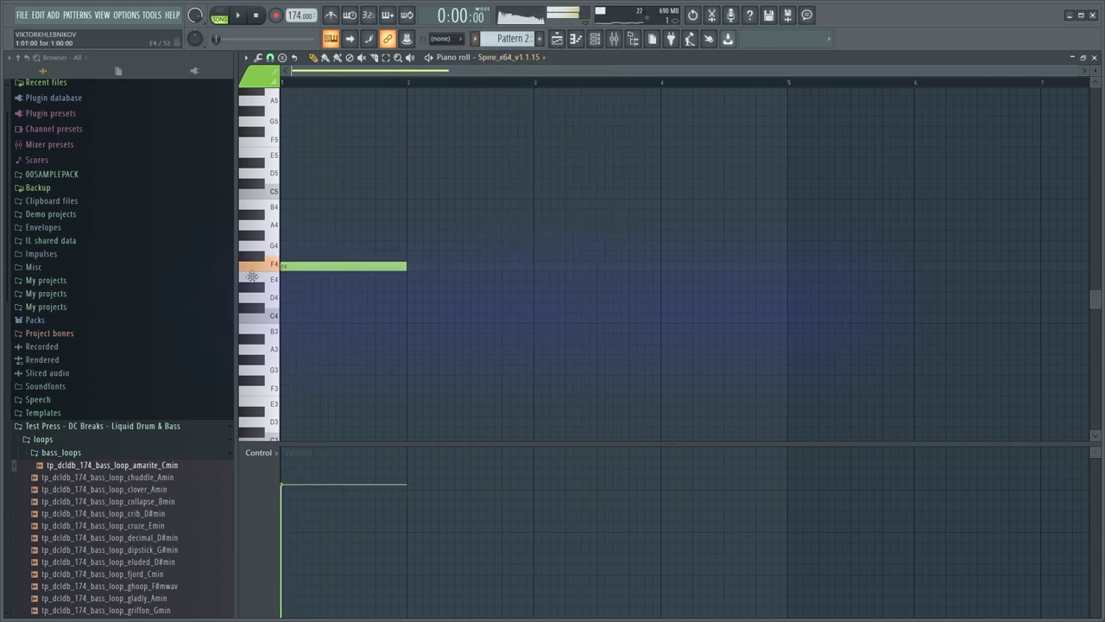
Play the F4 note repeatedly to hear the Spire sound
ctrl+scroll(328, 284, up, 3)
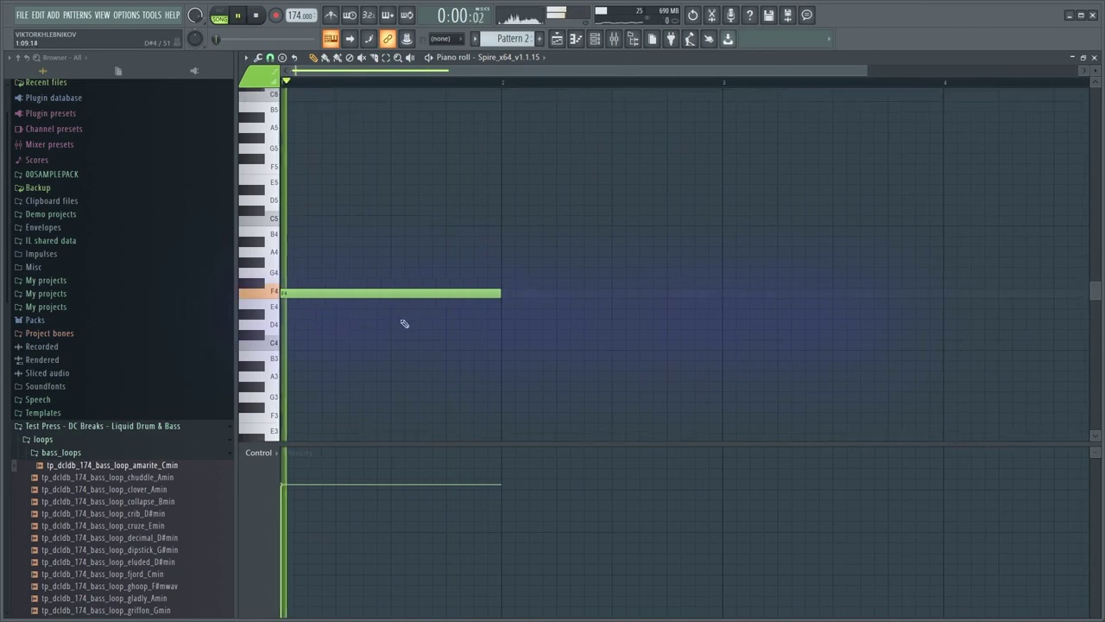
drag(389, 297, 504, 298)
click(356, 295)
key(space)
key(ctrl+a)
key(space)
key(ctrl+d)
key(space)
key(space)
right_click(356, 294)
key(space)
key(space)
Reopen Spire from the channel rack, sync LFO3 to the tempo and raise its symmetry
key(F6)
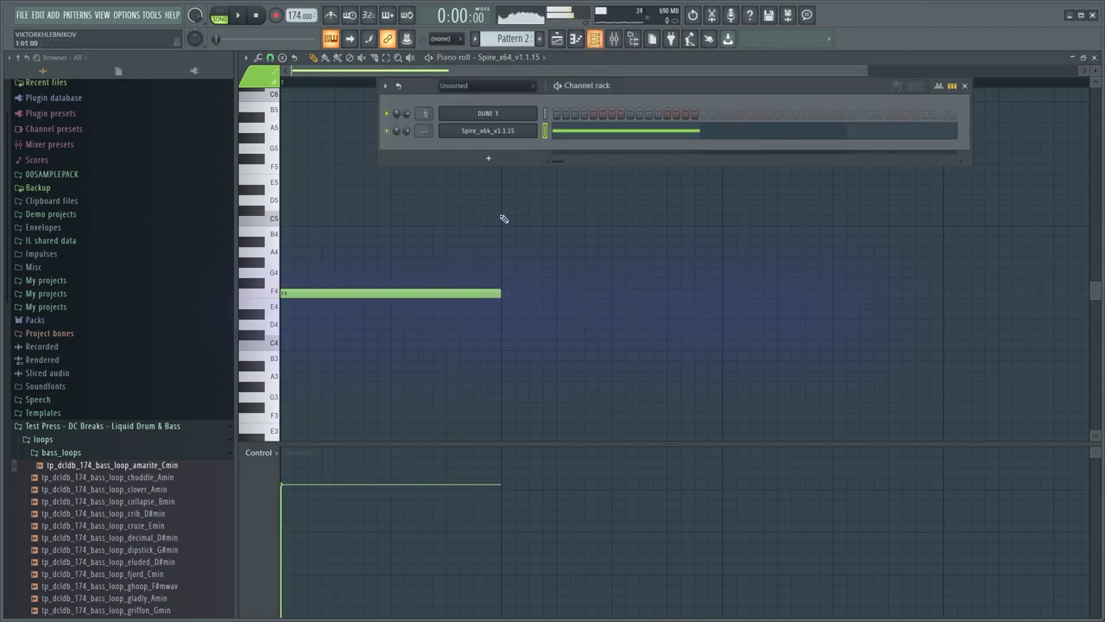
key(space)
key(space)
click(528, 130)
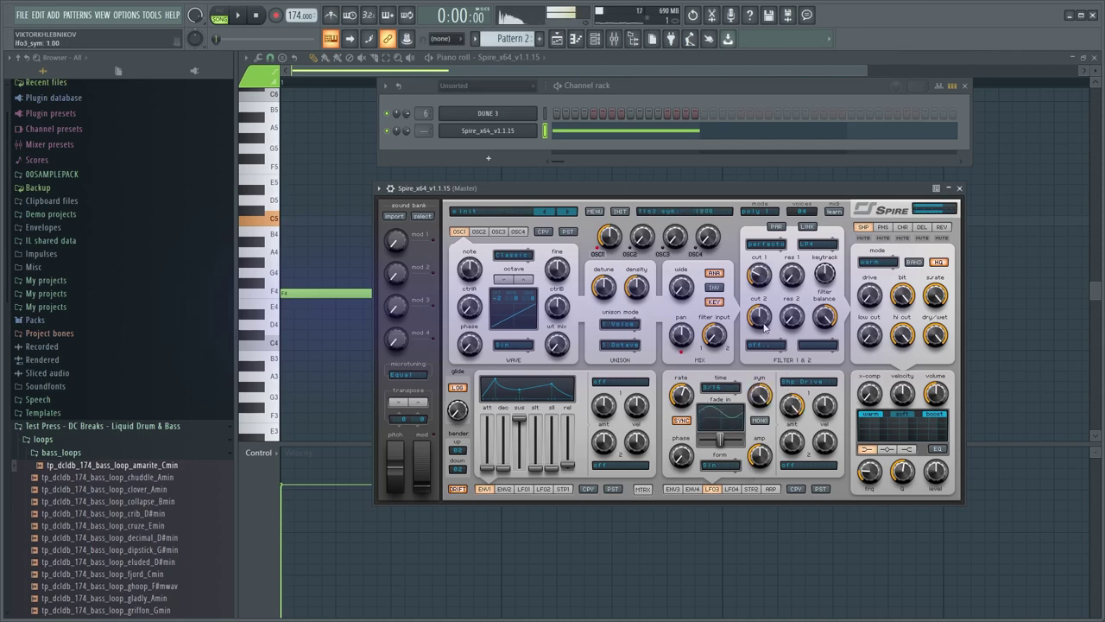
Audition the Spire note together with the arrangement and return to its piano roll
key(space)
click(359, 290)
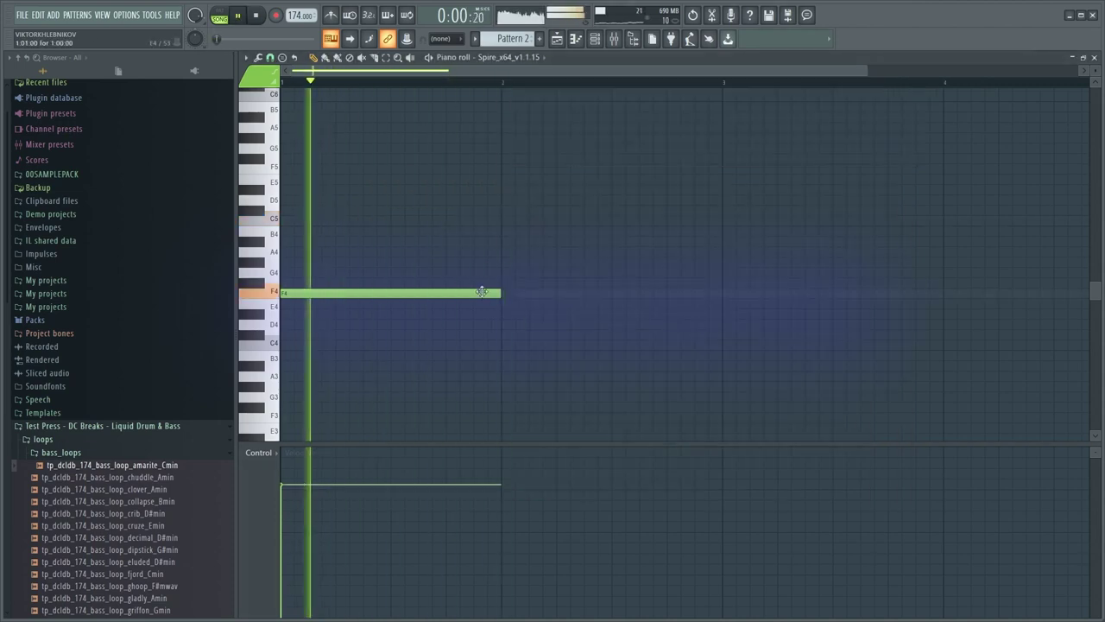
key(F5)
key(space)
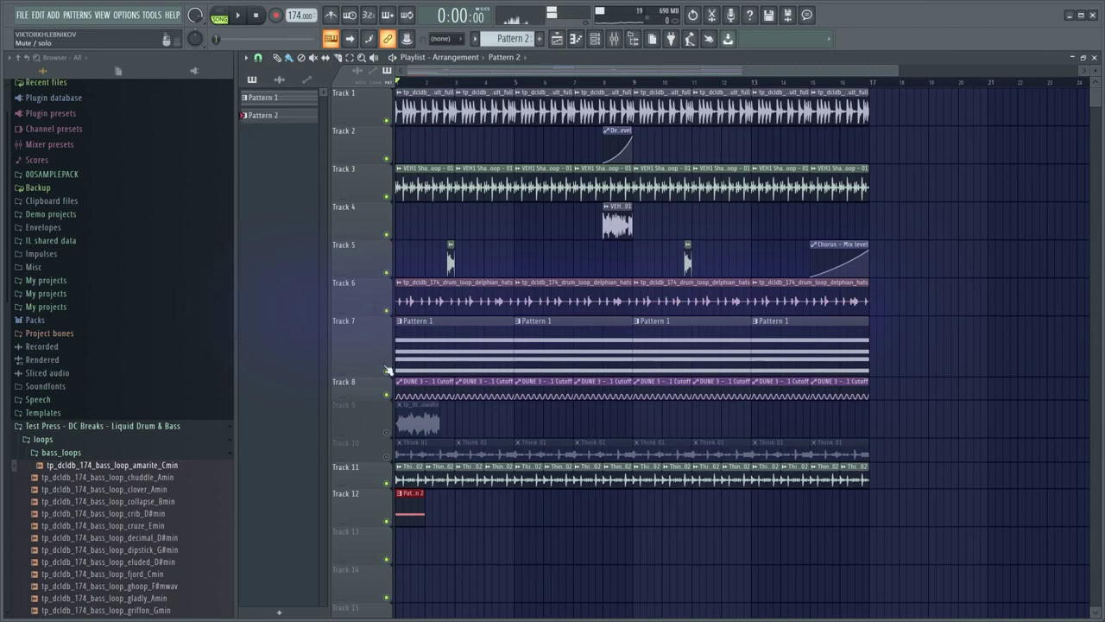
key(space)
key(F7)
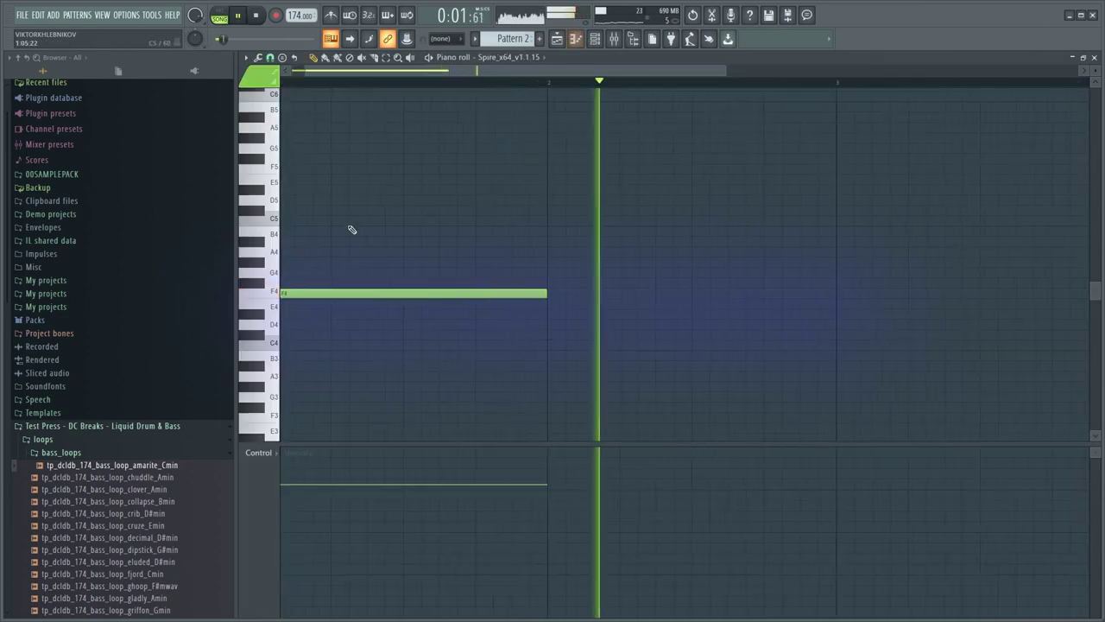
key(space)
Play the Spire part and lengthen the F4 note to two bars
scroll(363, 221, down, 2)
key(space)
key(space)
key(space)
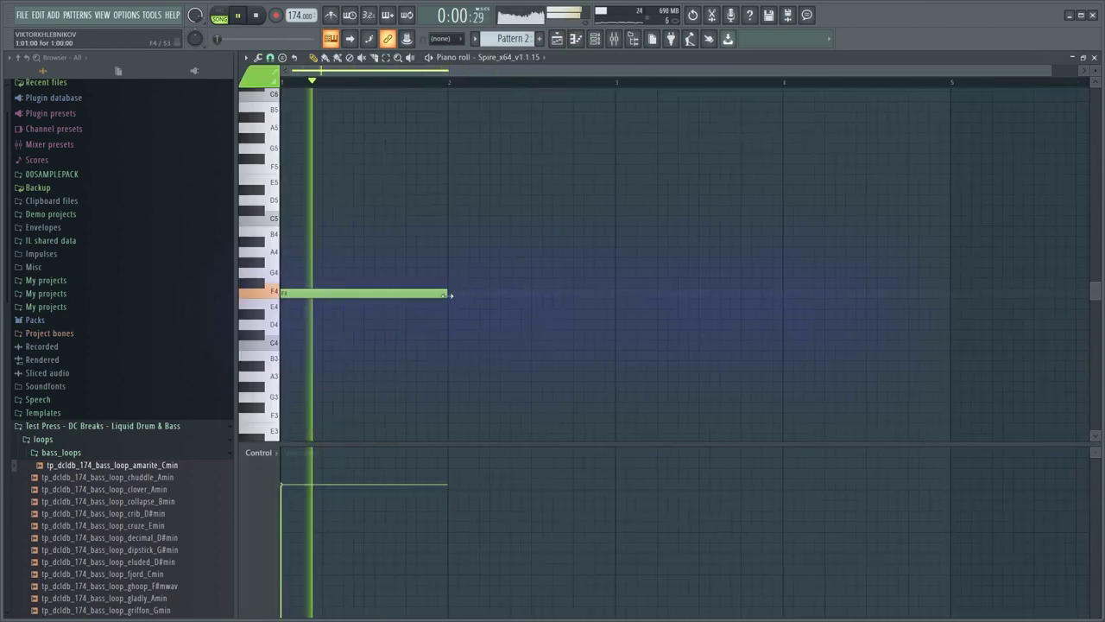
key(space)
drag(447, 294, 614, 292)
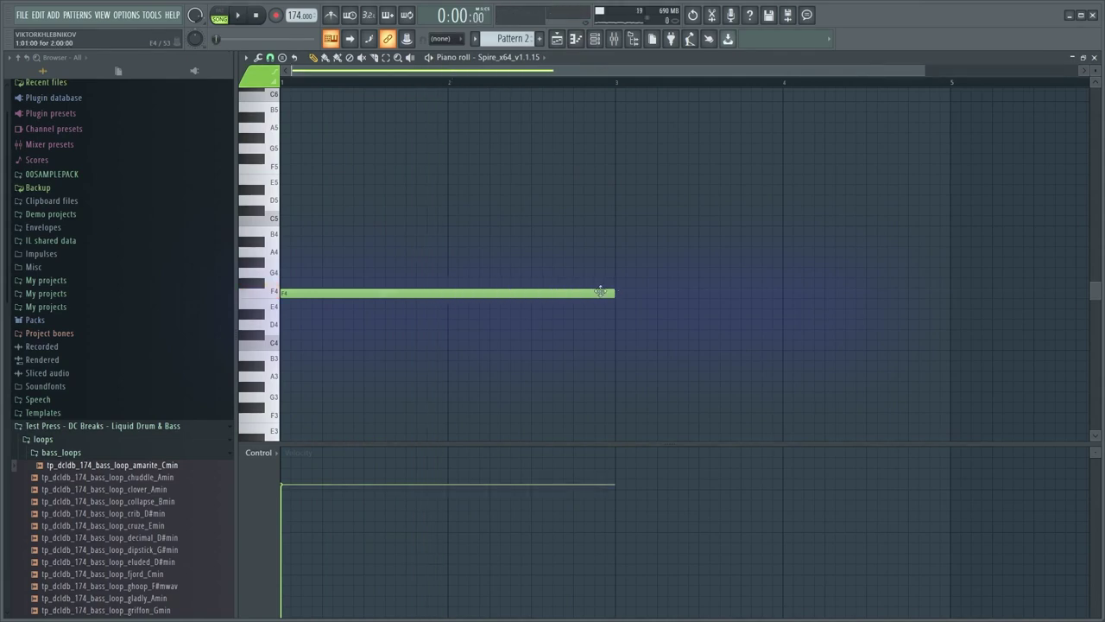
Add a two-bar F5 note starting at bar 3 and play back both notes
click(629, 147)
drag(628, 164, 622, 182)
key(space)
scroll(562, 222, down, 2)
scroll(385, 229, up, 1)
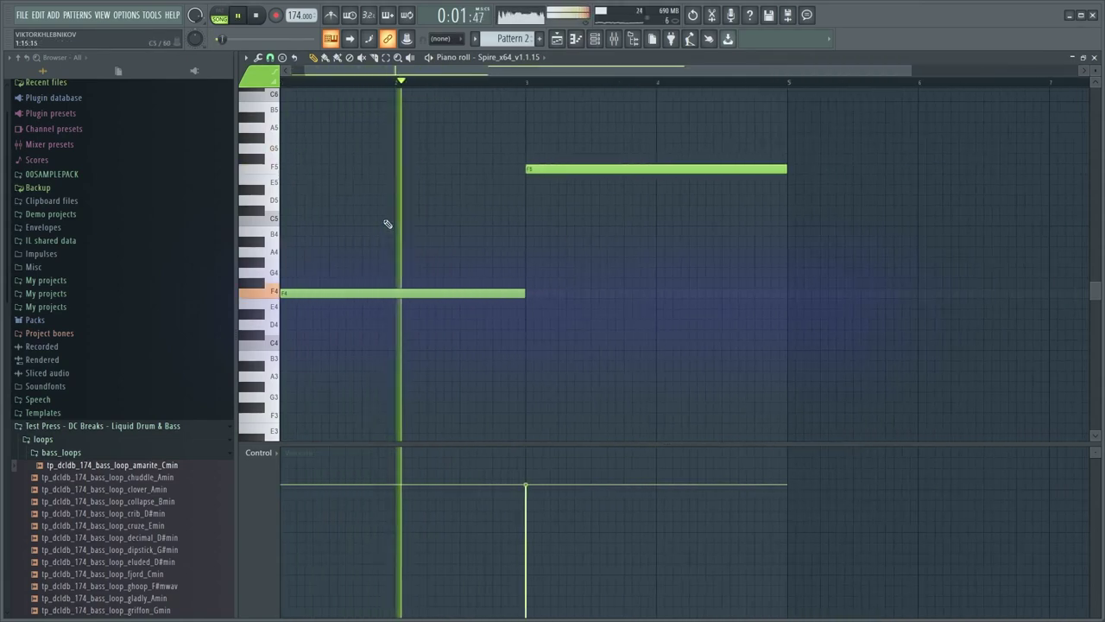
drag(388, 225, 472, 262)
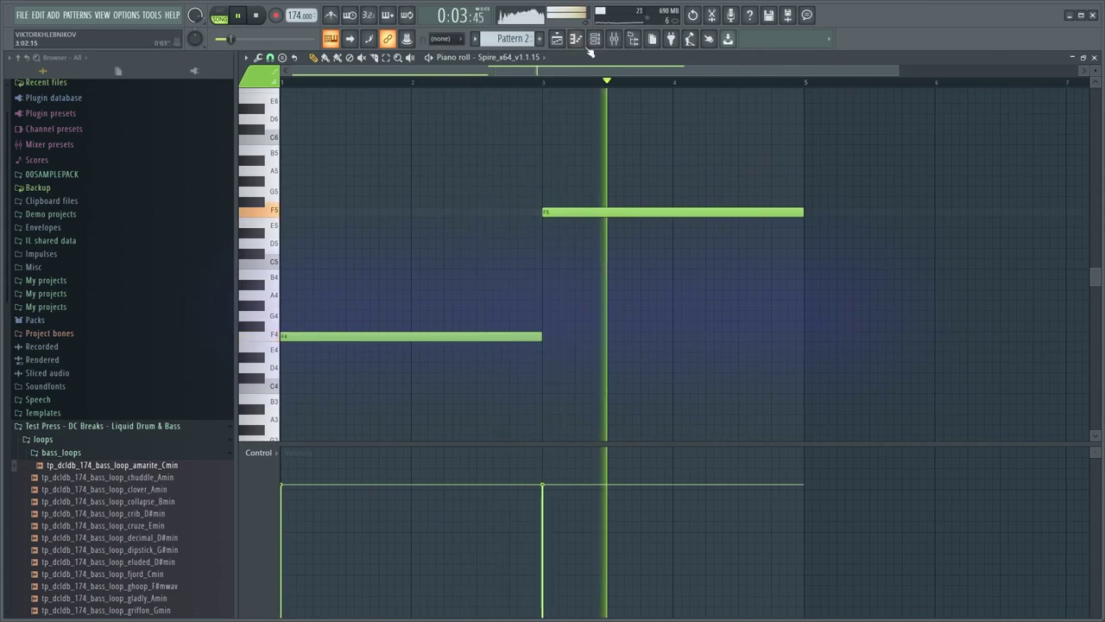
Reopen Spire and increase oscillator 1's unison voices and width while listening to the pattern
key(F6)
click(512, 130)
key(space)
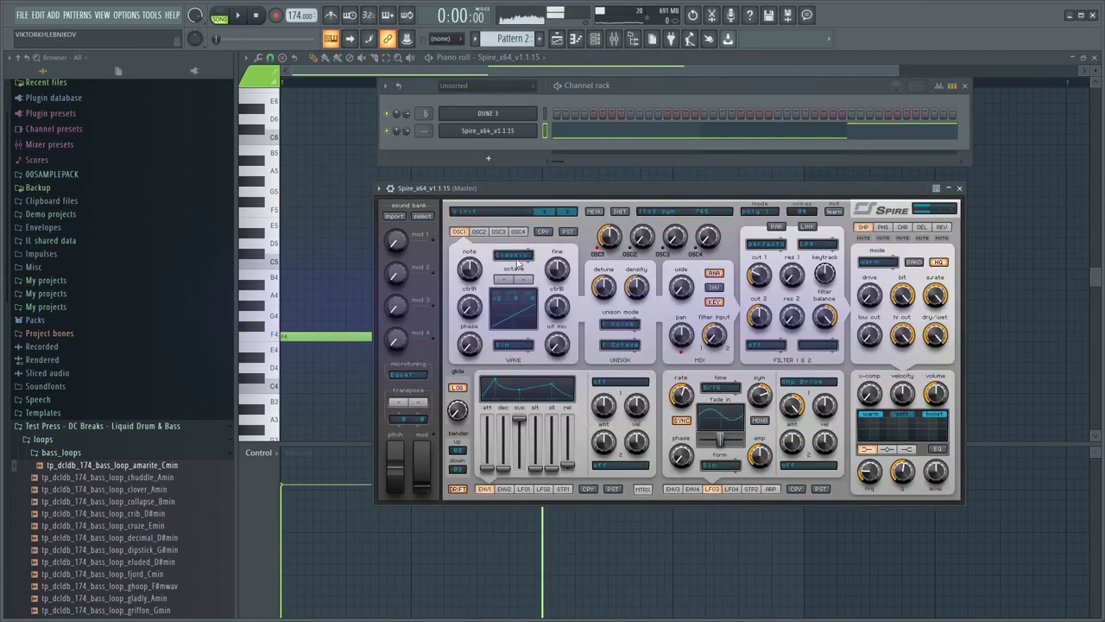
key(space)
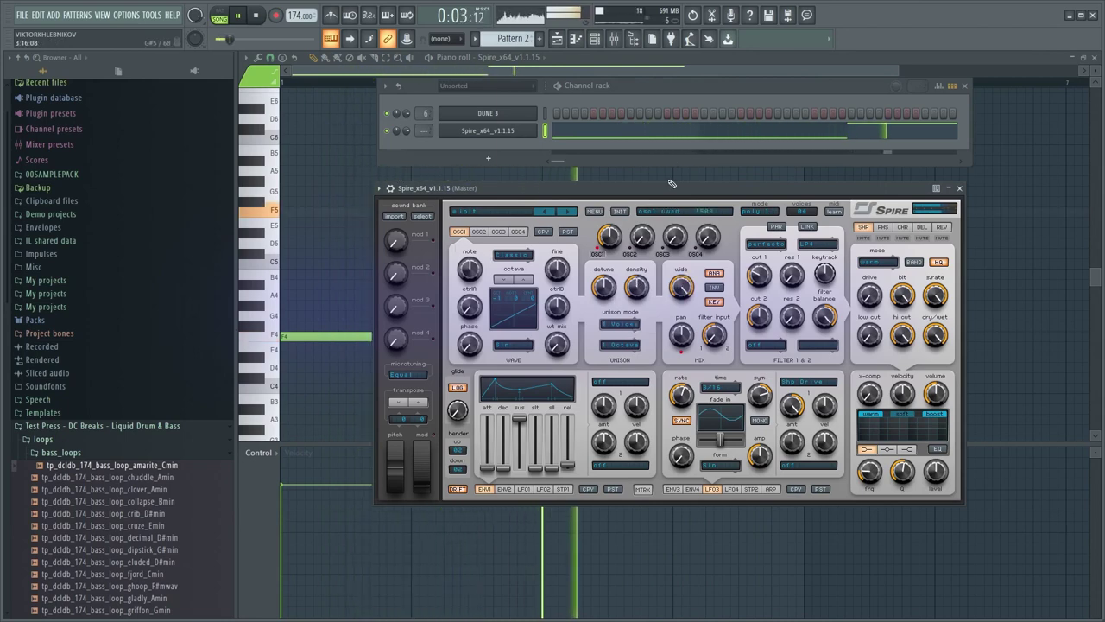
click(306, 192)
Replace the F5 note with a two-bar D4 note starting at bar 3 during playback
key(space)
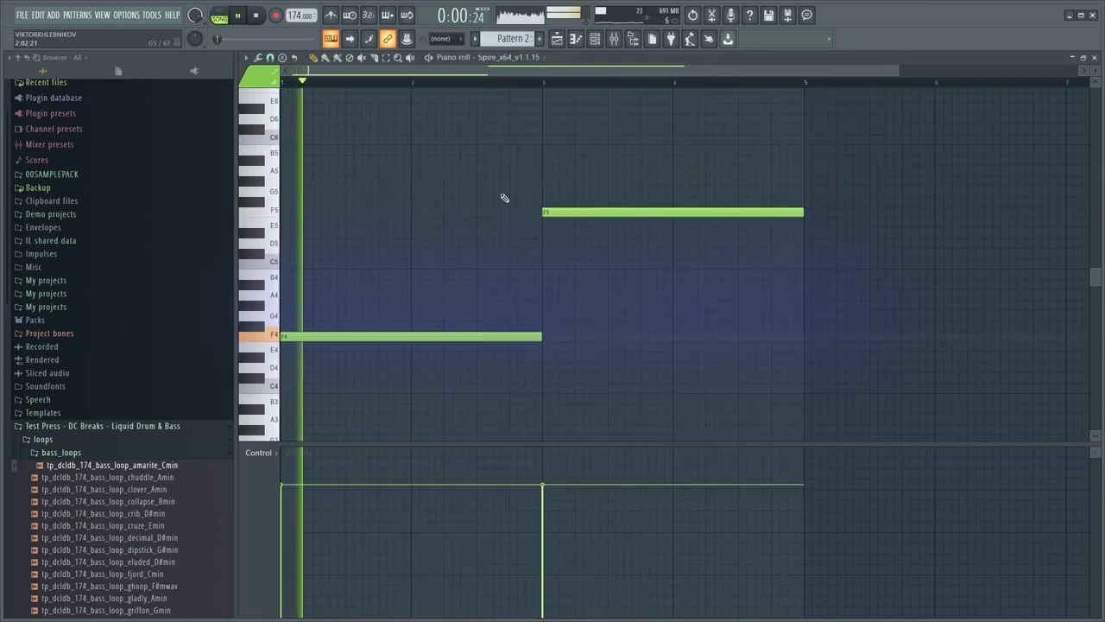
right_click(592, 213)
click(540, 368)
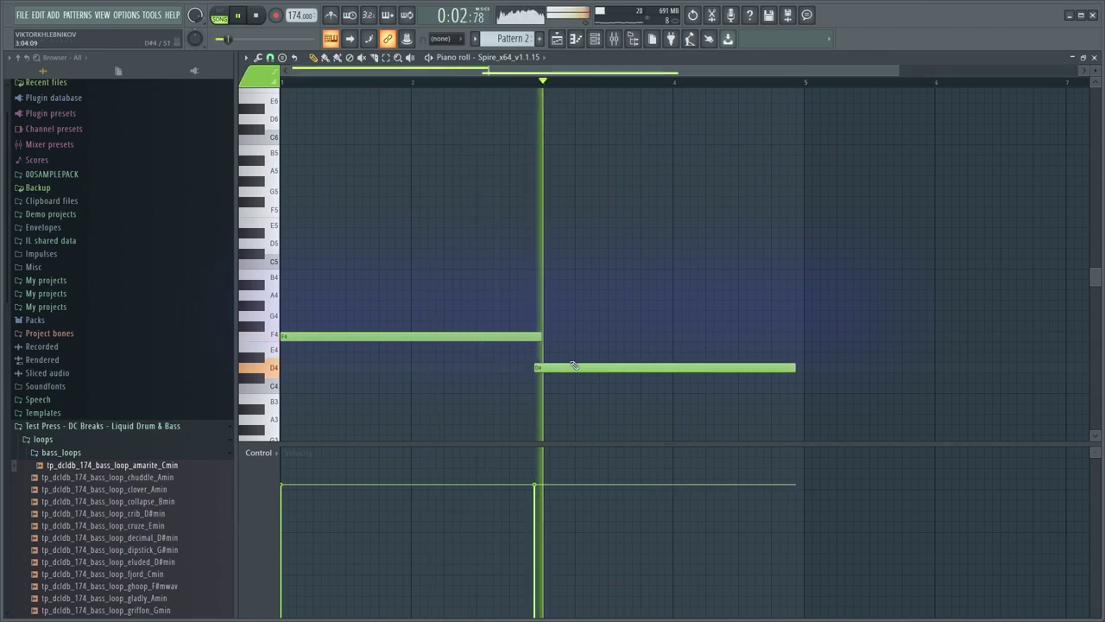
ctrl+scroll(574, 368, down, 2)
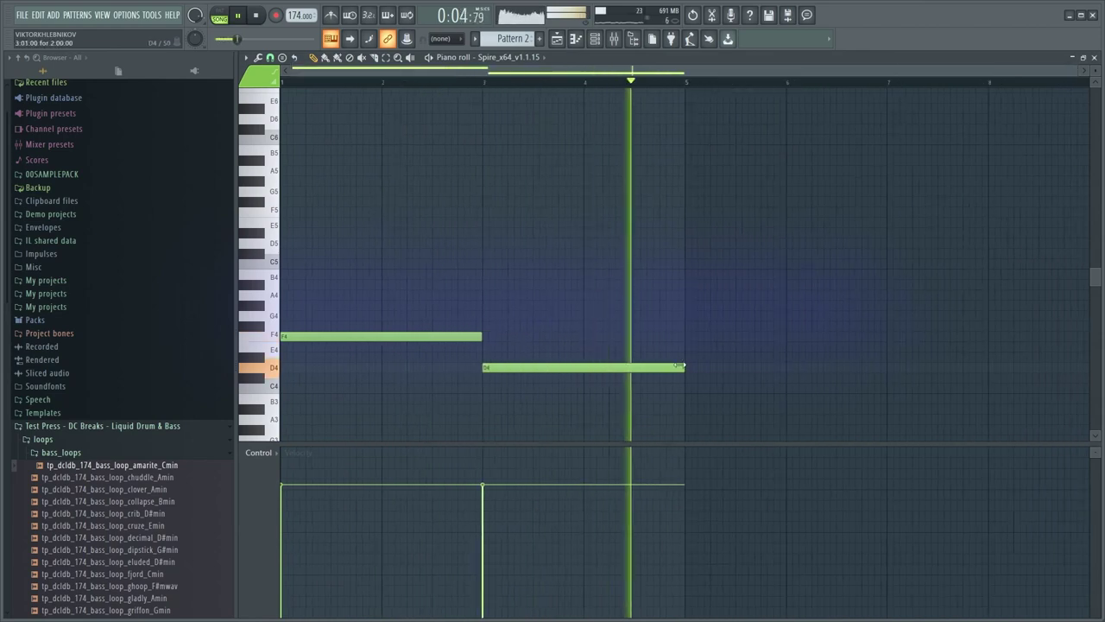
Delete the two-bar D4 note starting at bar 3 from the Spire part and return to the playlist
click(557, 40)
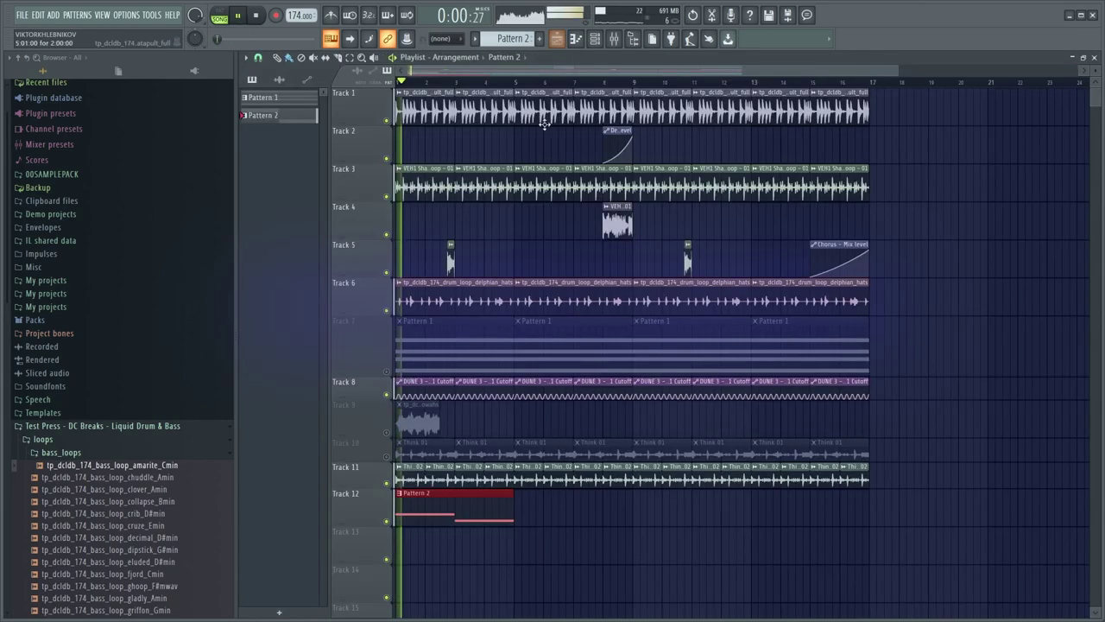
click(576, 39)
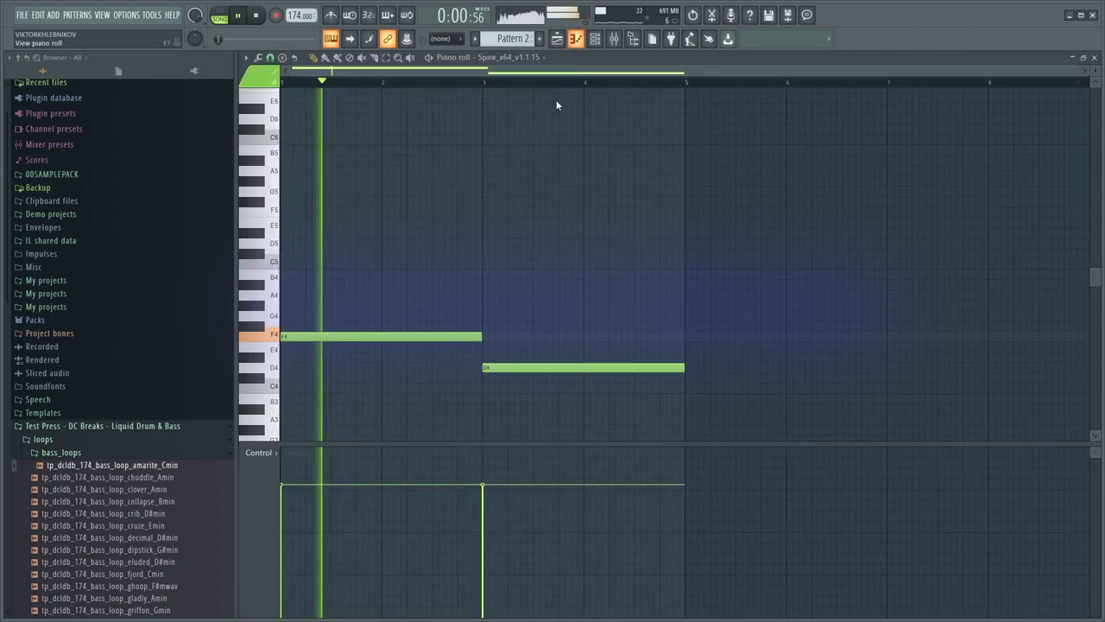
right_click(562, 369)
click(565, 41)
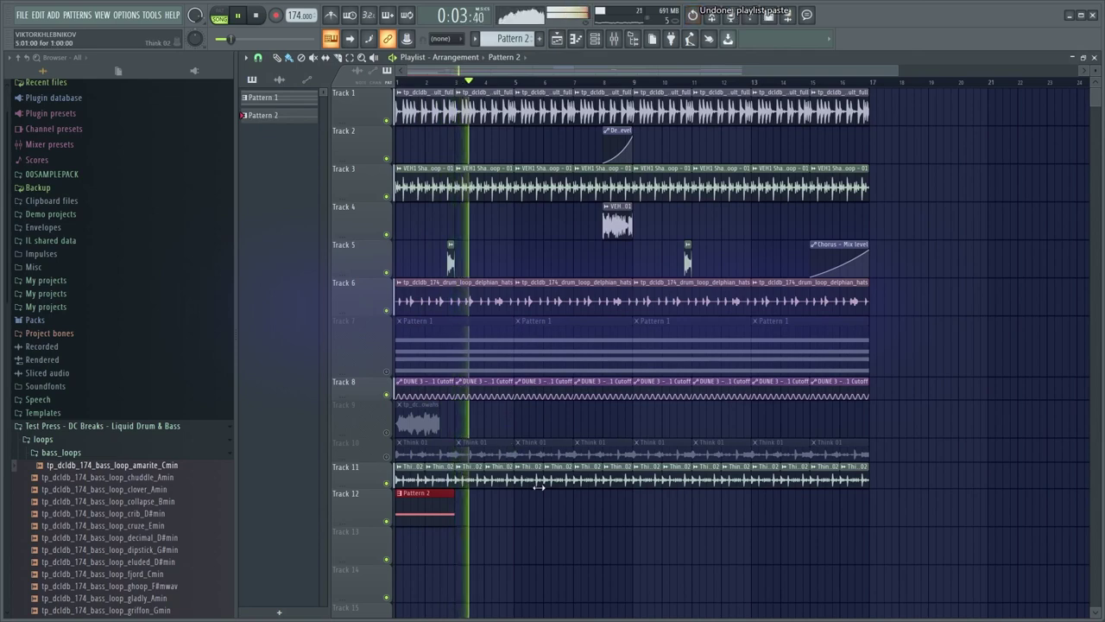
Repeat the two-bar Pattern 2 clip along Track 12 through bar 16 and play the arrangement
key(space)
key(ctrl+b)
key(ctrl+b)
key(ctrl+b)
ctrl+click(698, 584)
key(space)
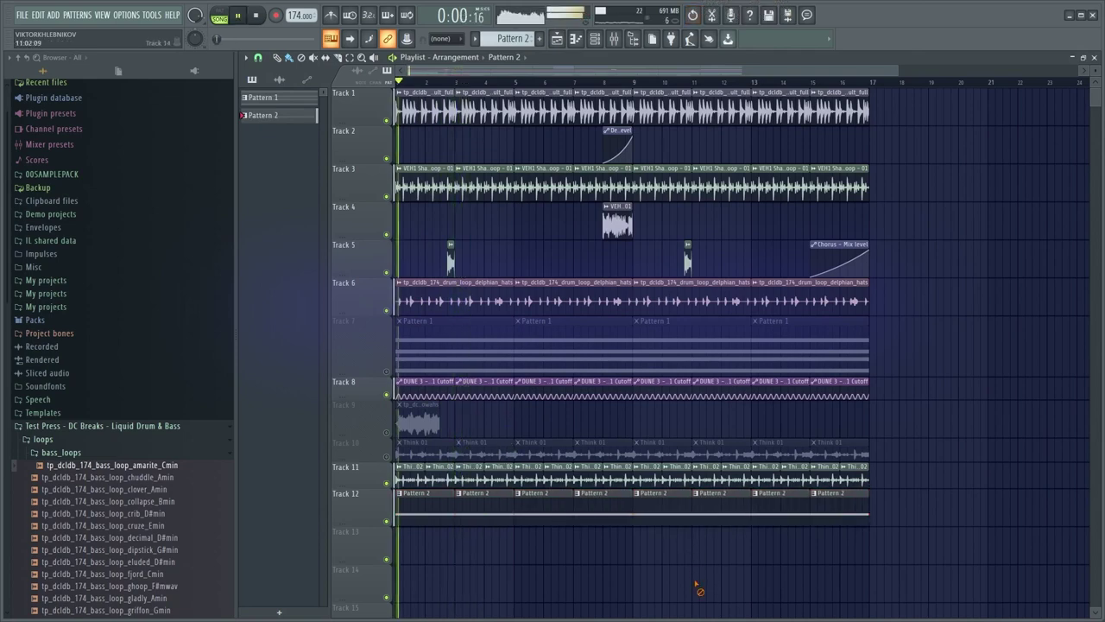
Reopen Spire and adjust oscillator 1's width to about 0.33 and filter 1 cutoff to about 0.34 during playback
click(595, 39)
click(500, 134)
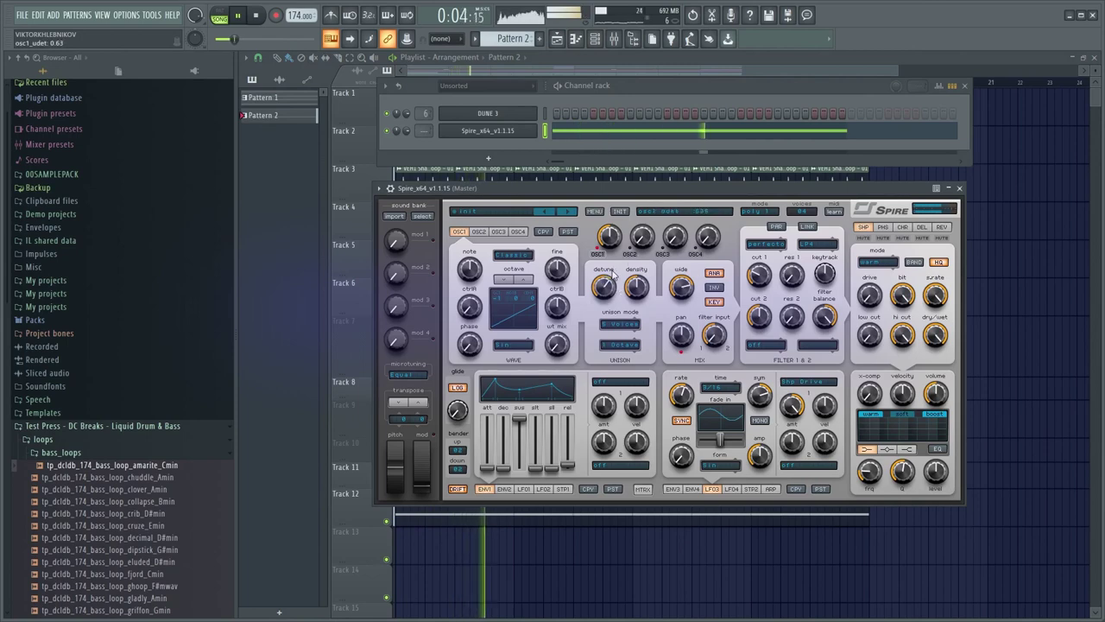
drag(686, 301, 684, 309)
drag(759, 276, 763, 246)
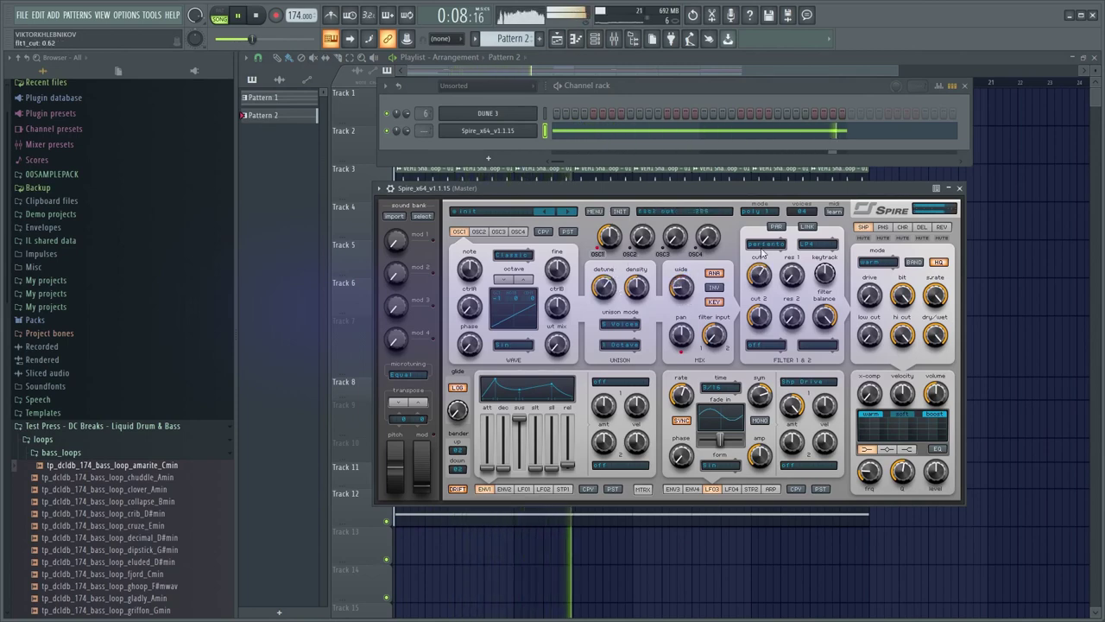
drag(681, 286, 680, 269)
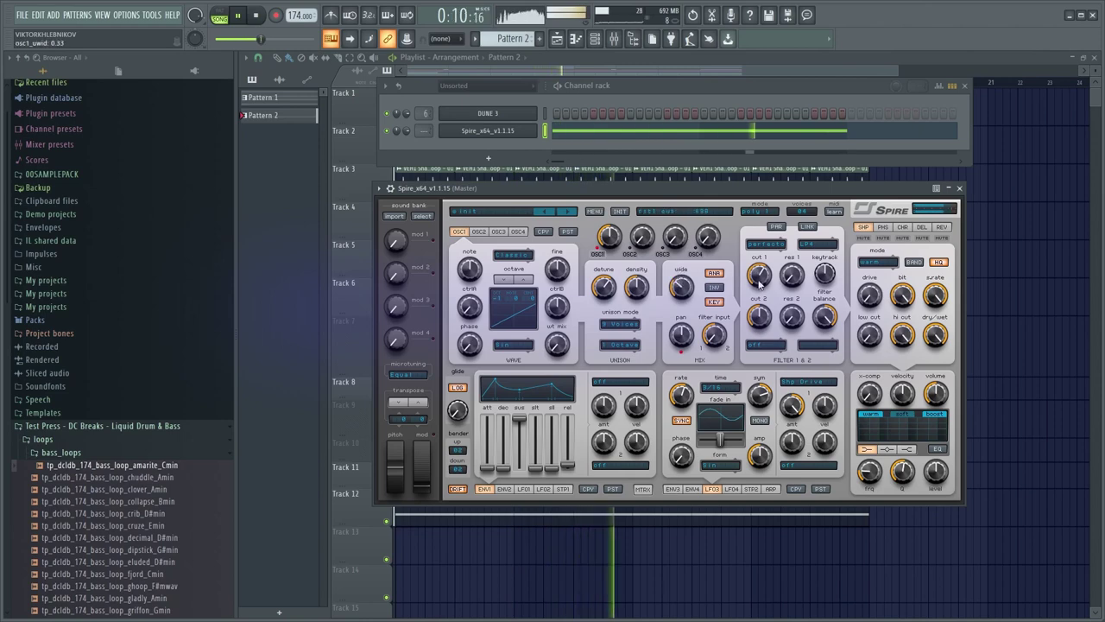
drag(750, 316, 756, 292)
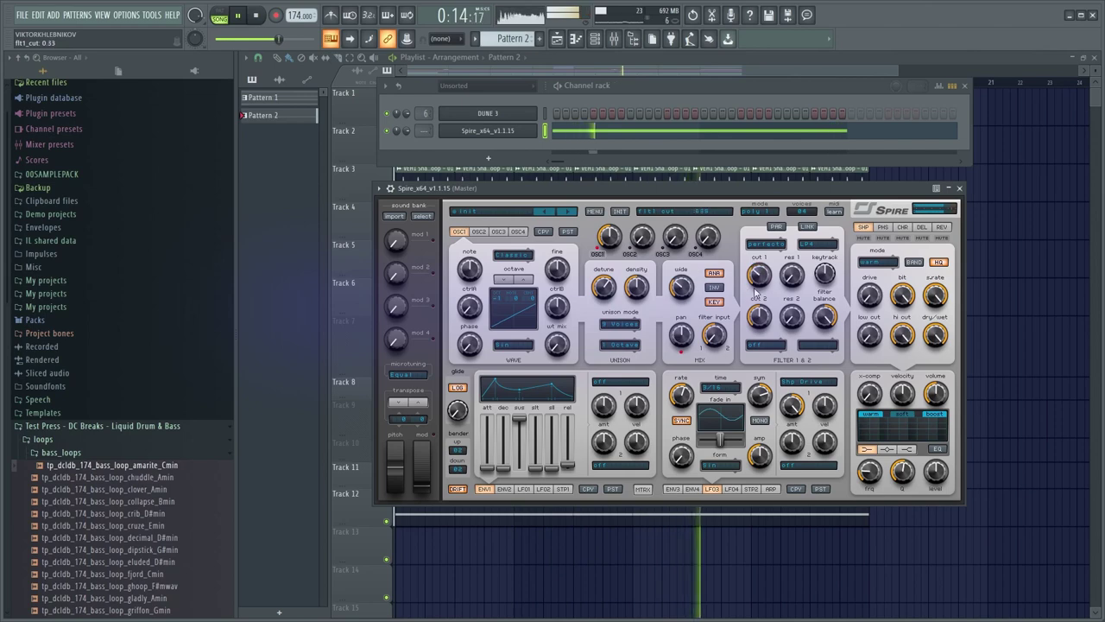
drag(763, 239, 757, 281)
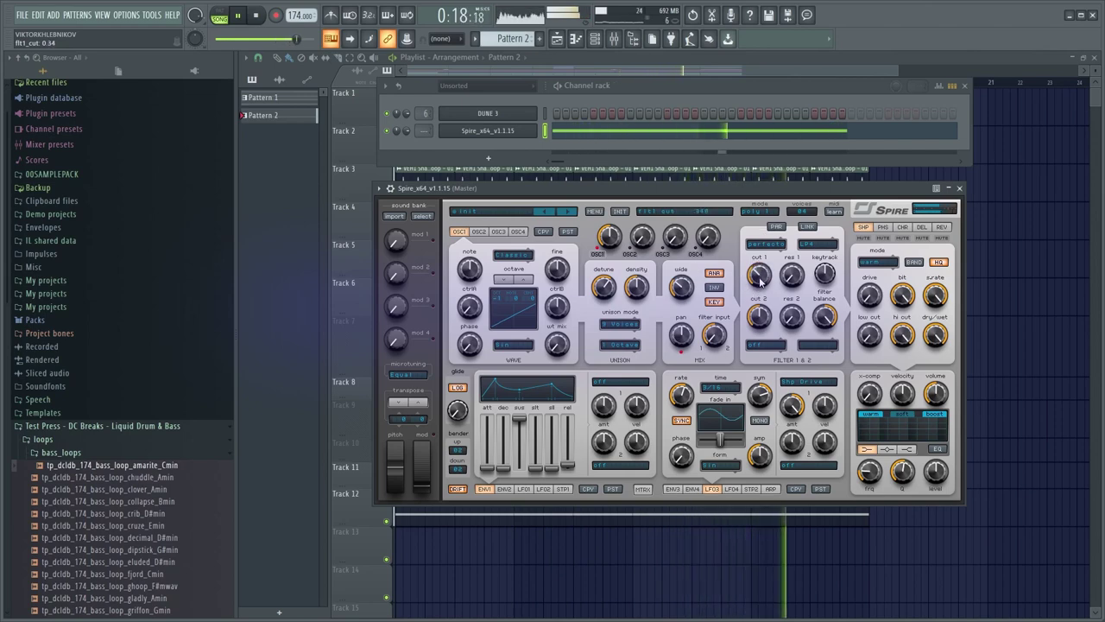
Mix in Spire's oscillator 2, raise its ctrlA, unison voices and width, and lower filter 1 cutoff to about 0.26
click(642, 237)
click(478, 231)
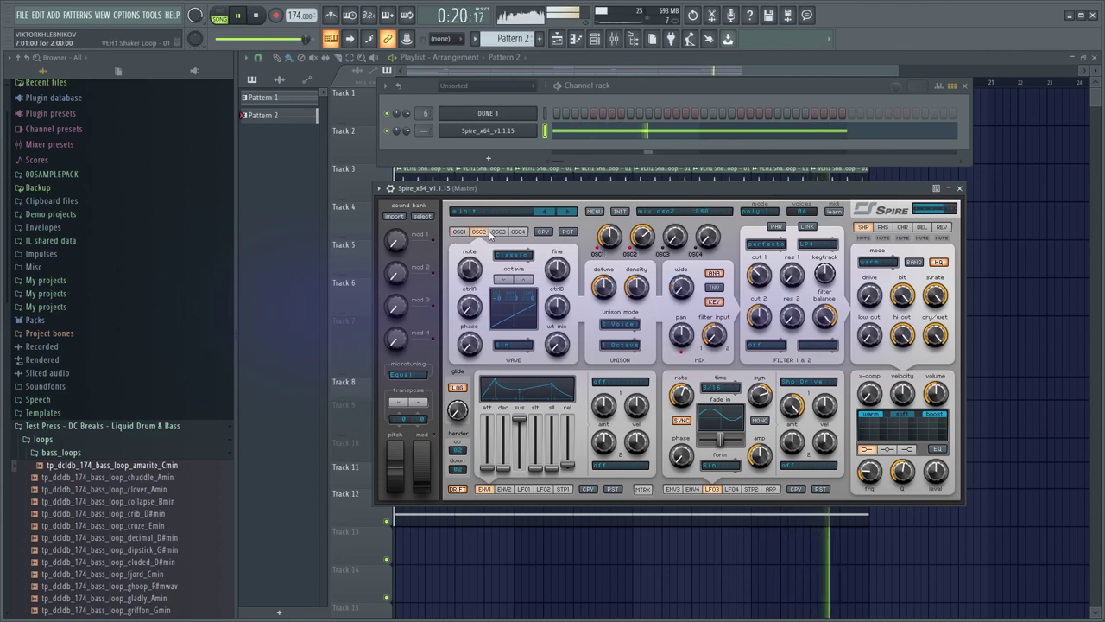
drag(470, 303, 509, 219)
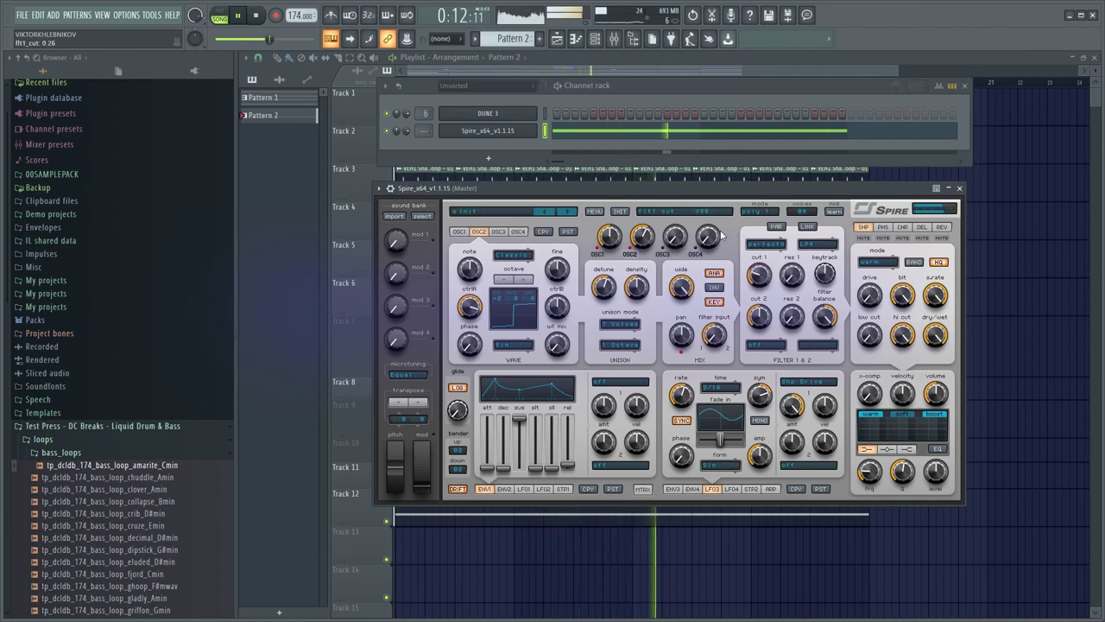
Create an automation clip on Track 13 for Spire's filter 1 cutoff and stop playback
click(408, 38)
click(451, 118)
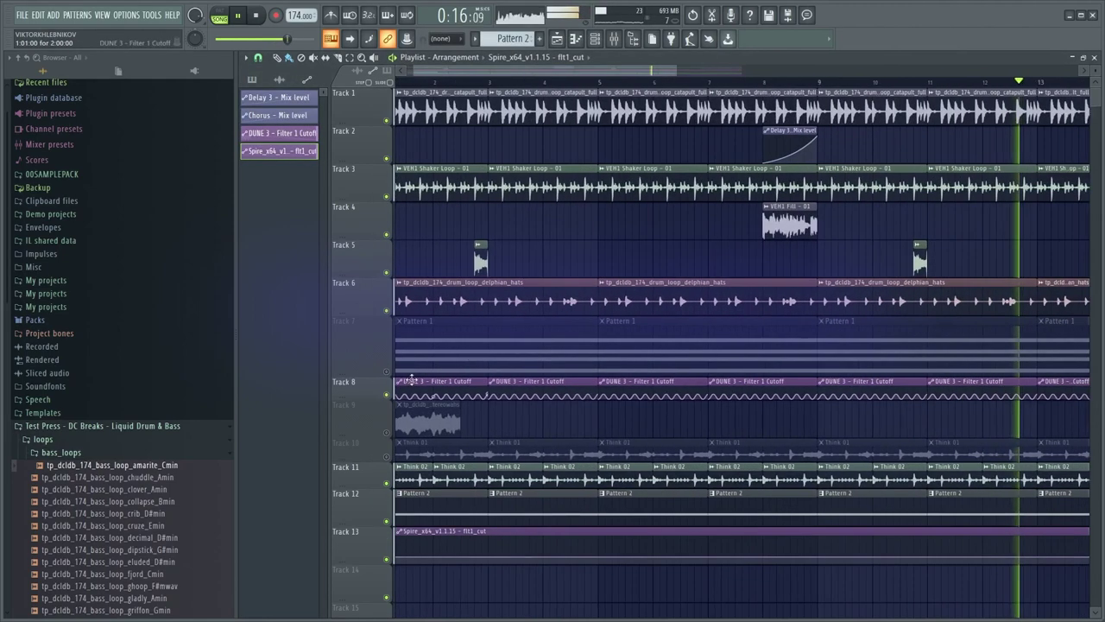
drag(411, 380, 656, 279)
key(space)
scroll(691, 309, down, 2)
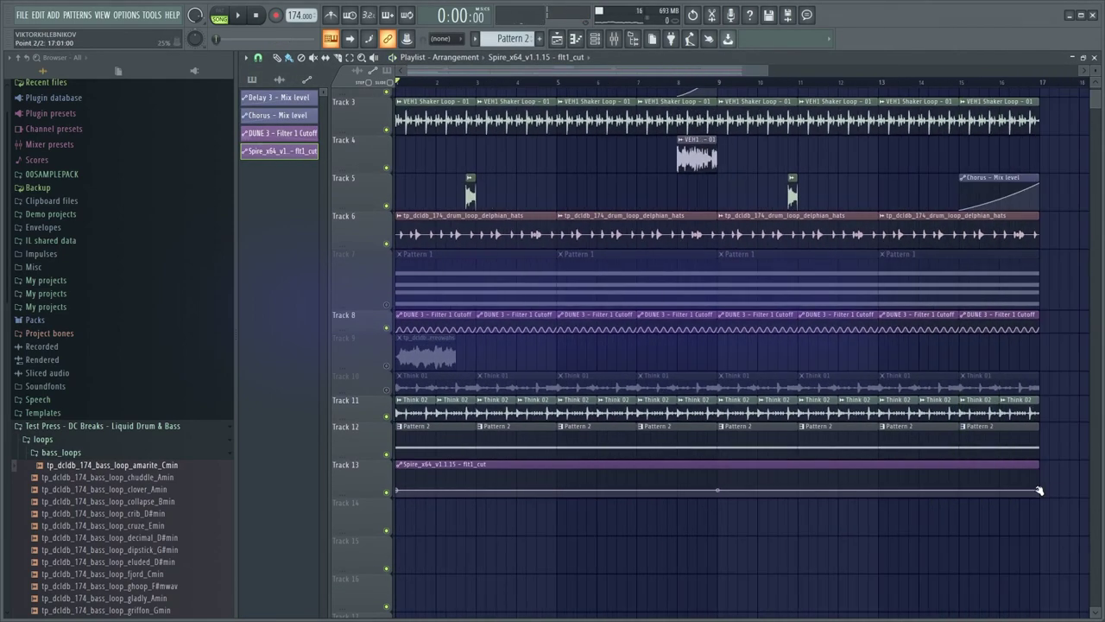
Trim the Spire cutoff automation to two bars, ramp it up to 100% at 1:09:00 and copy its starting value
drag(1040, 491, 451, 469)
scroll(429, 474, up, 3)
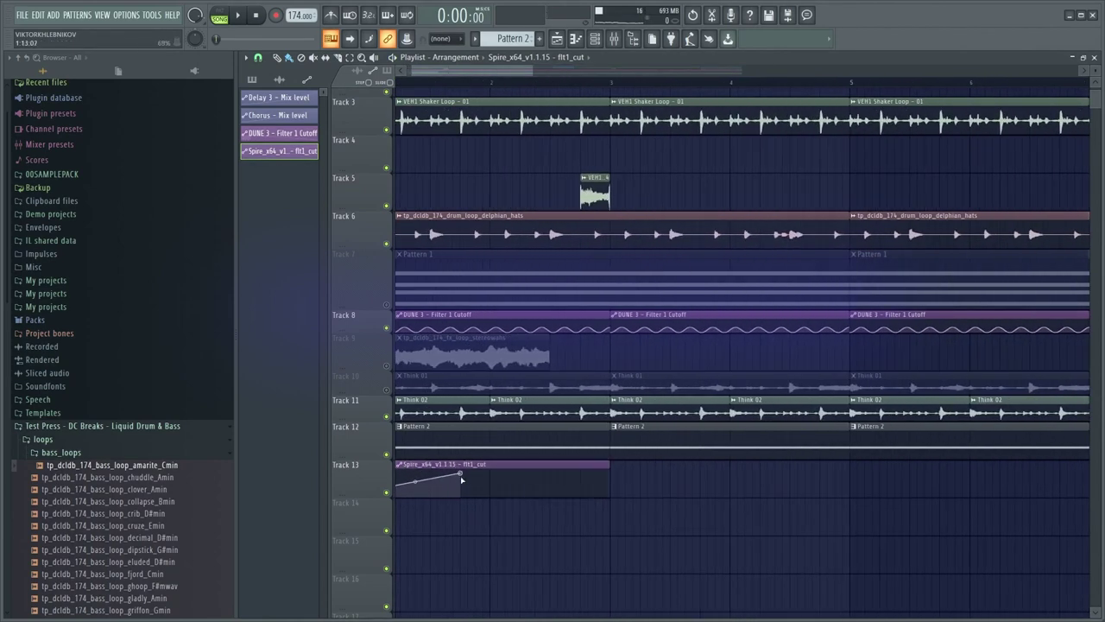
drag(499, 477, 524, 469)
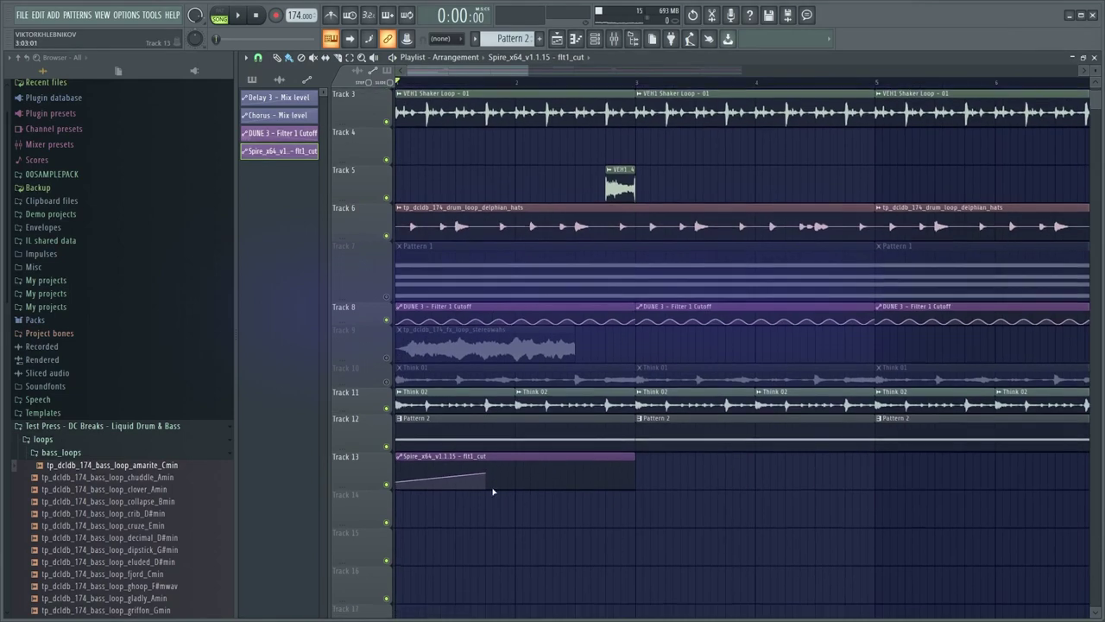
right_click(400, 486)
click(428, 559)
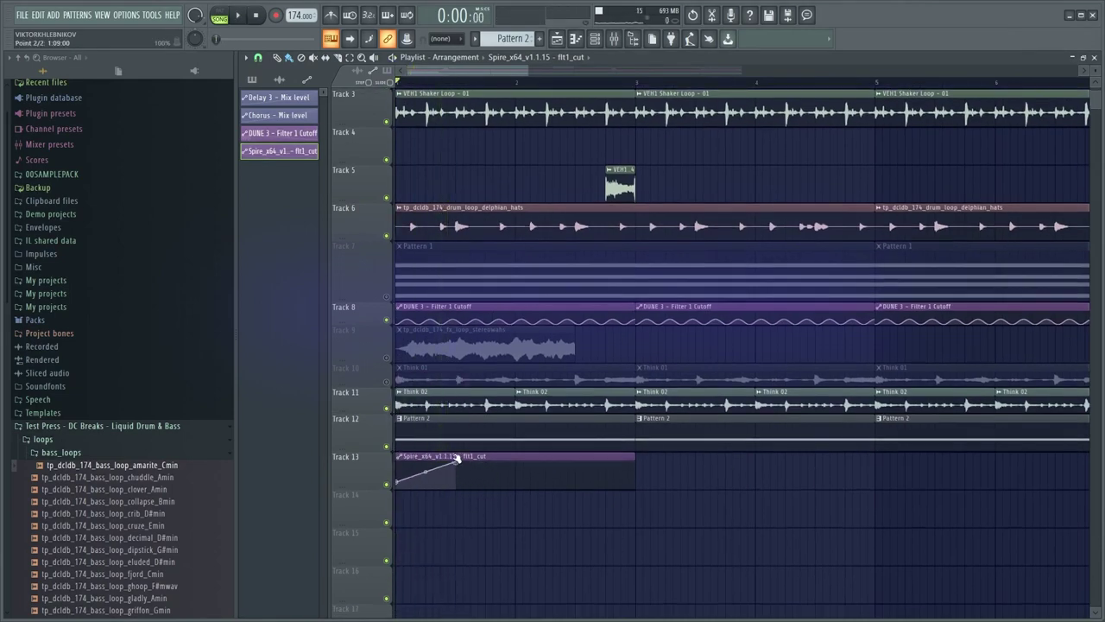
Add a wave-shaped segment to the Spire cutoff automation ending at 2:01:00 and about 19%, and play it back
right_click(517, 477)
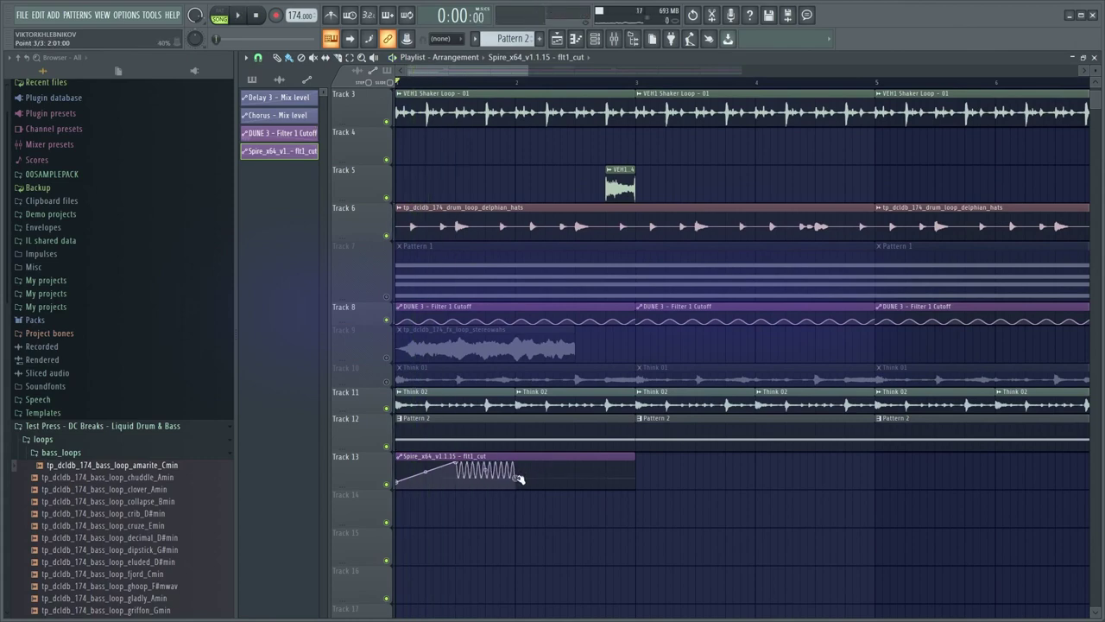
key(space)
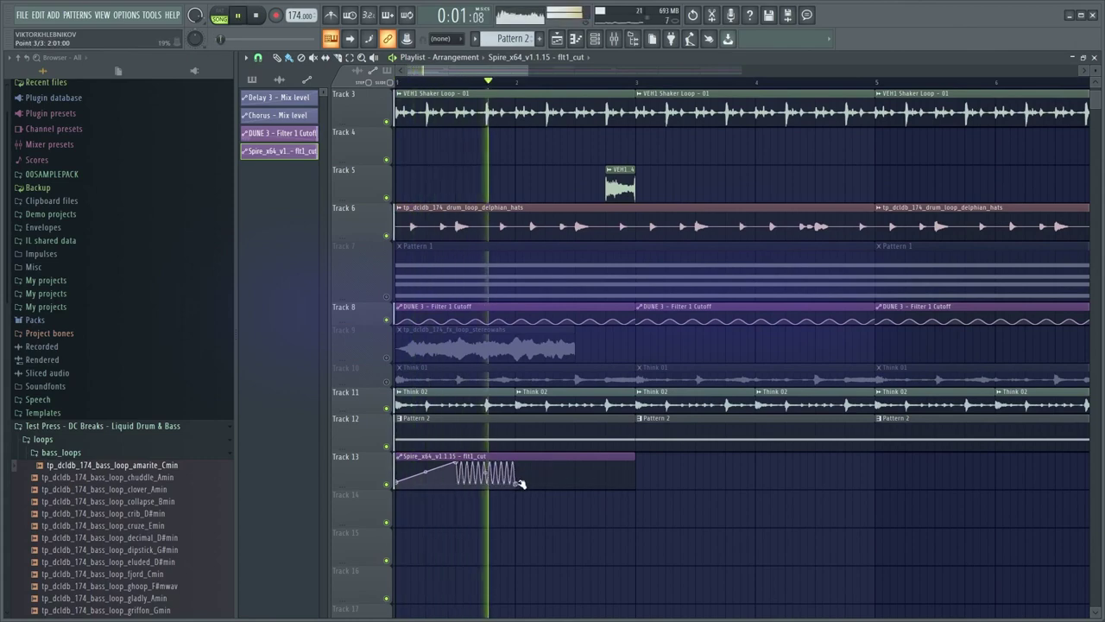
key(space)
key(space)
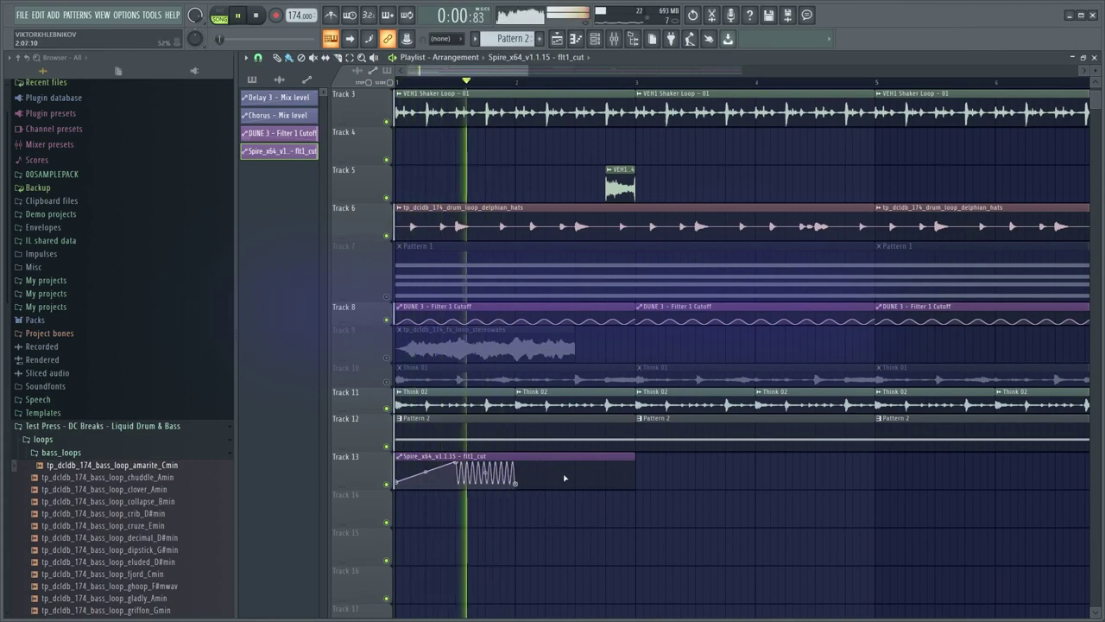
key(space)
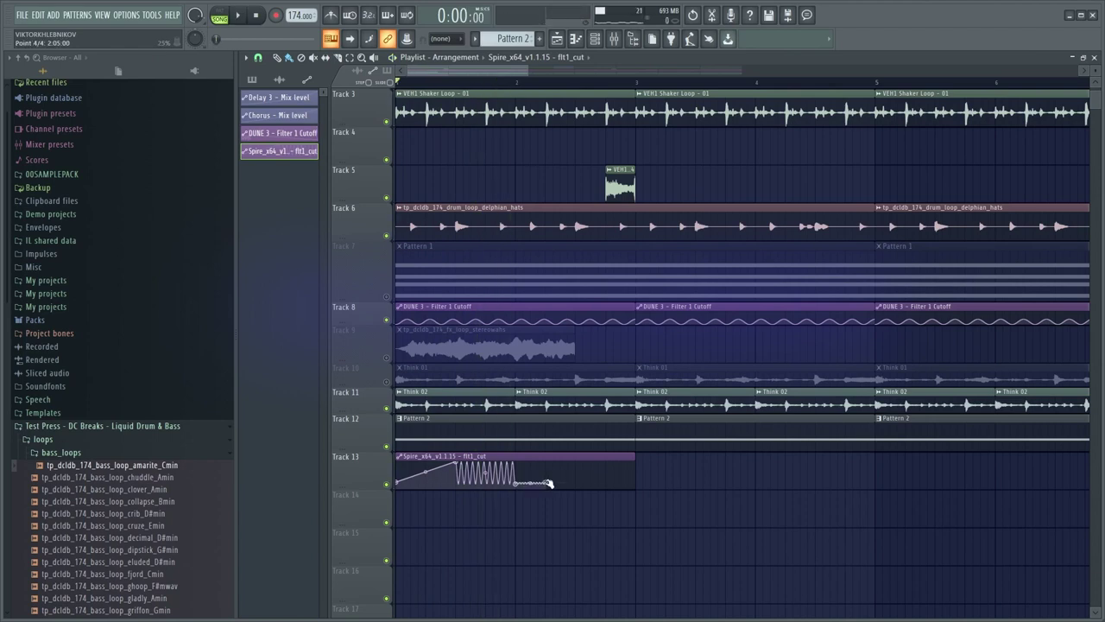
Add a Pulse segment over the first half of bar 2 in the Spire cutoff automation and play it back
right_click(549, 483)
click(584, 529)
key(space)
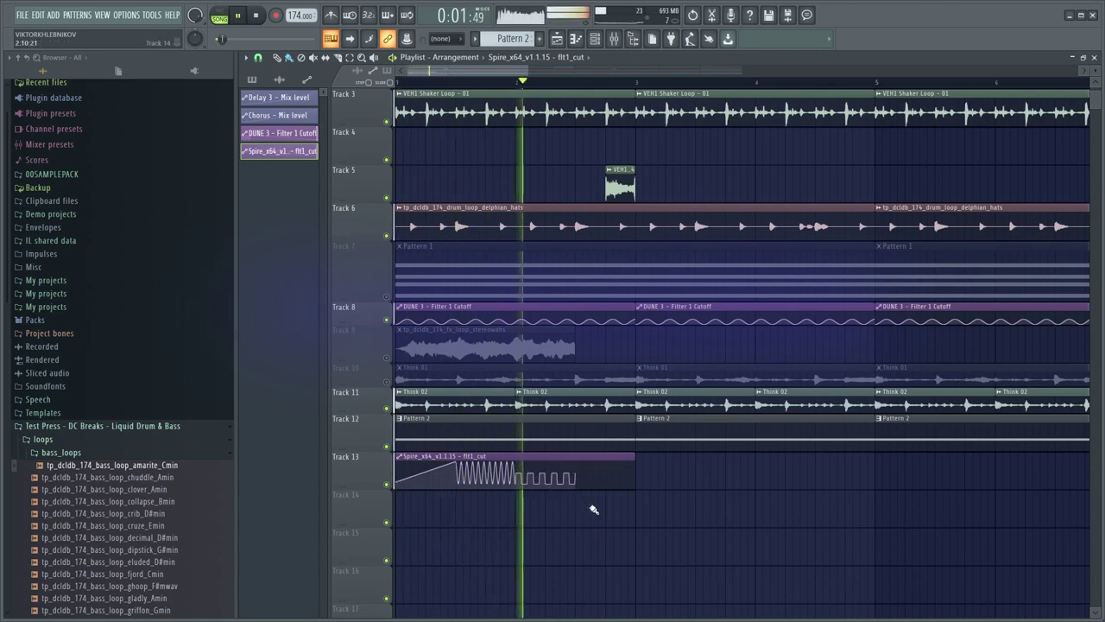
key(space)
key(space)
Add a fifth cutoff automation point near the end of bar 2 and try the Hold mode on it
right_click(604, 477)
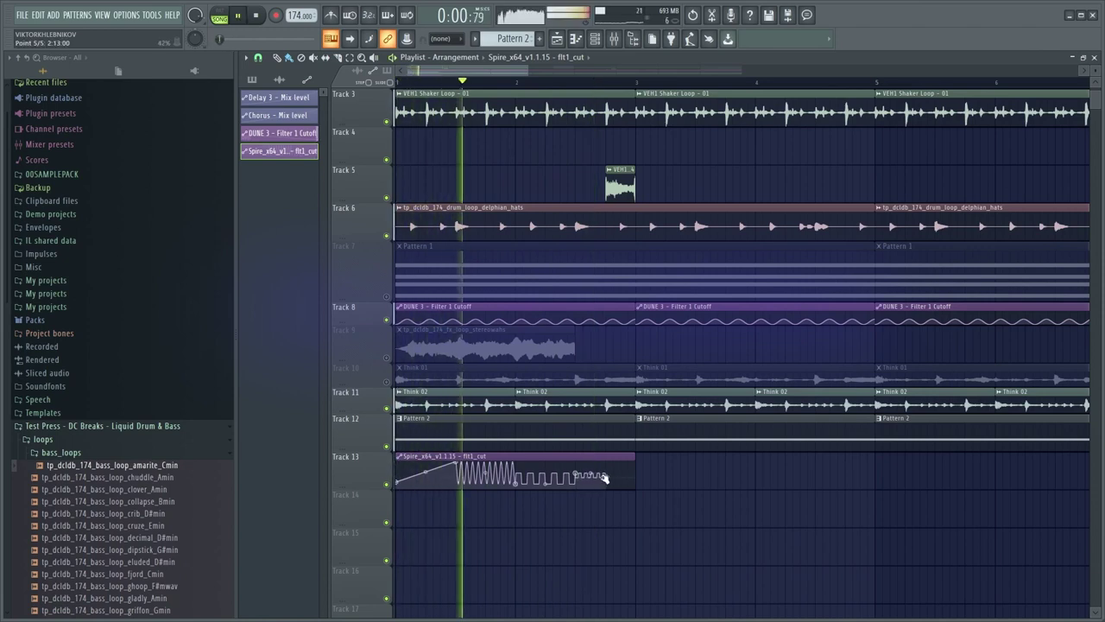
key(space)
right_click(631, 477)
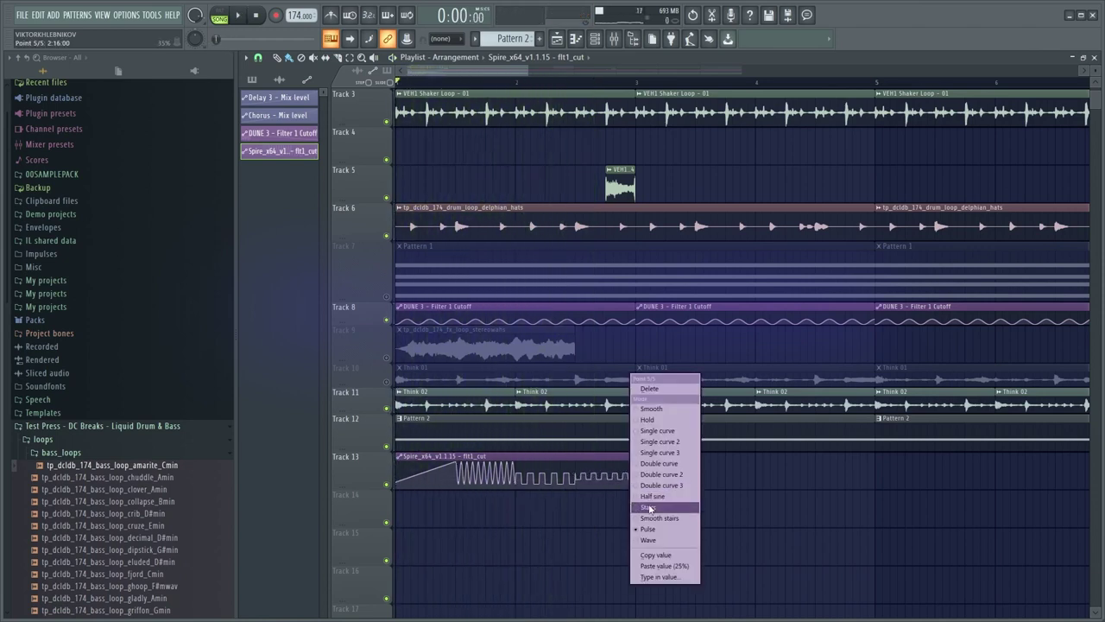
click(666, 420)
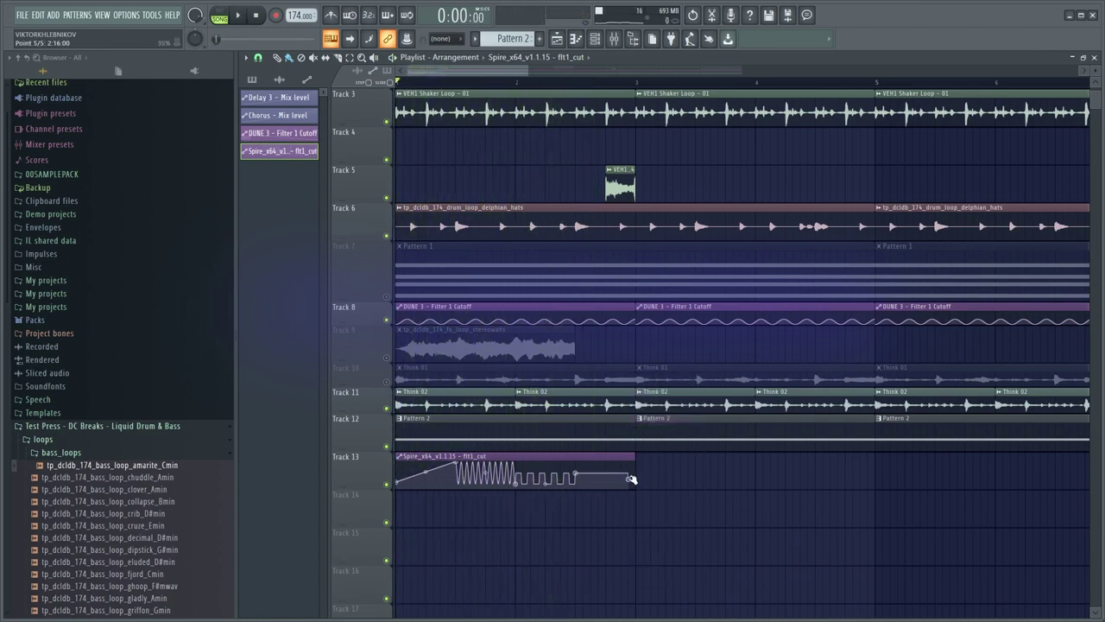
key(space)
key(space)
Switch the last cutoff automation point to Smooth, place it at the start of bar 3, and play the result
right_click(625, 478)
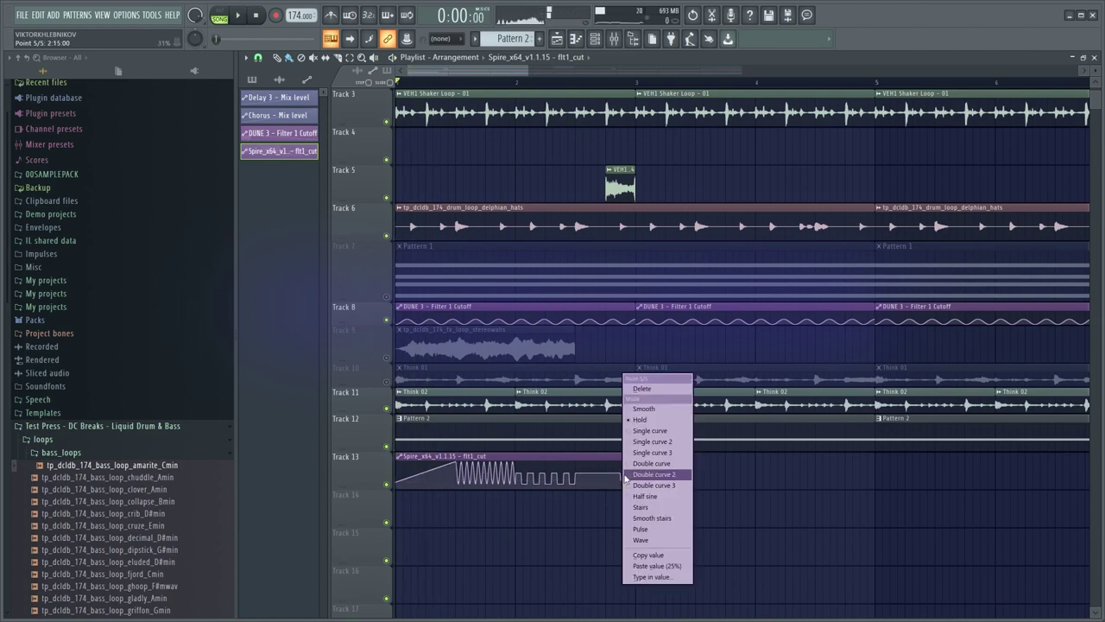
click(641, 410)
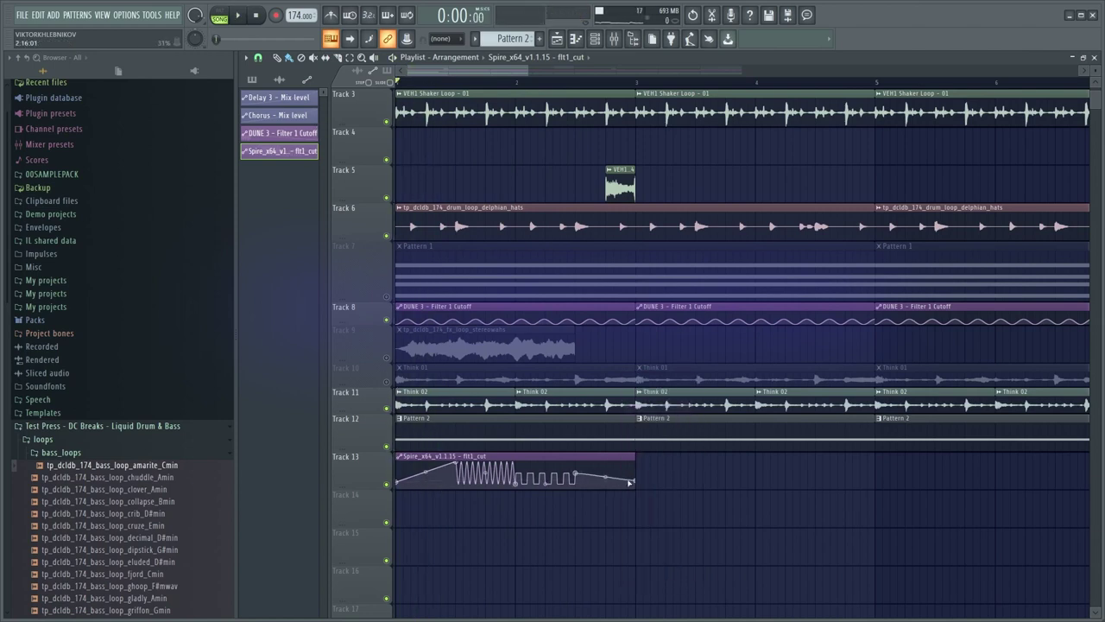
key(space)
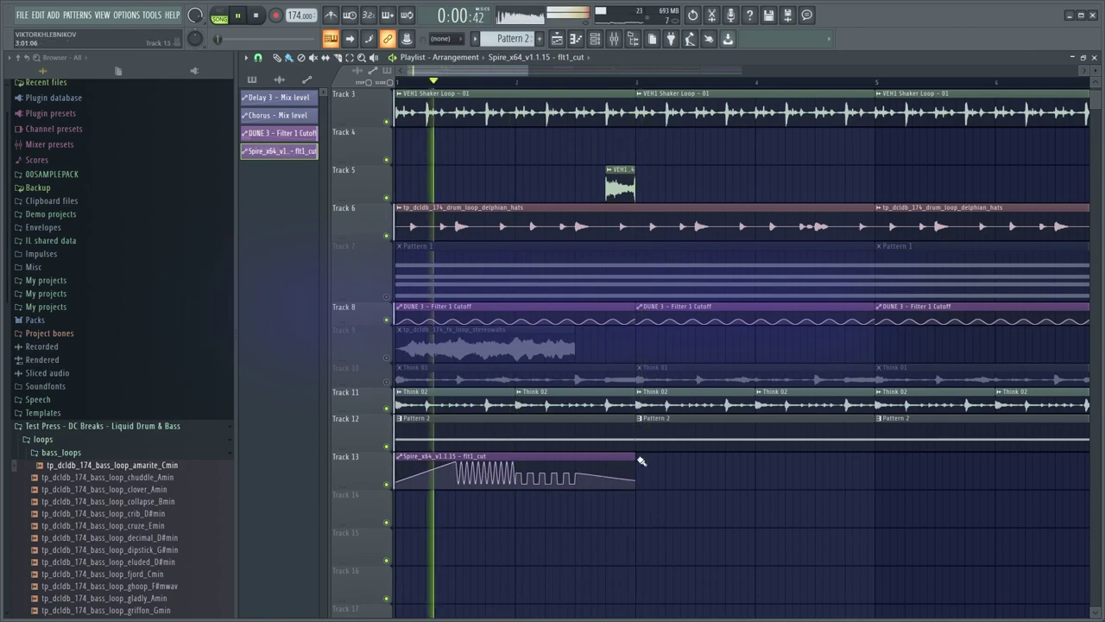
drag(640, 461, 616, 460)
scroll(628, 447, down, 2)
key(ctrl+b)
key(ctrl+d)
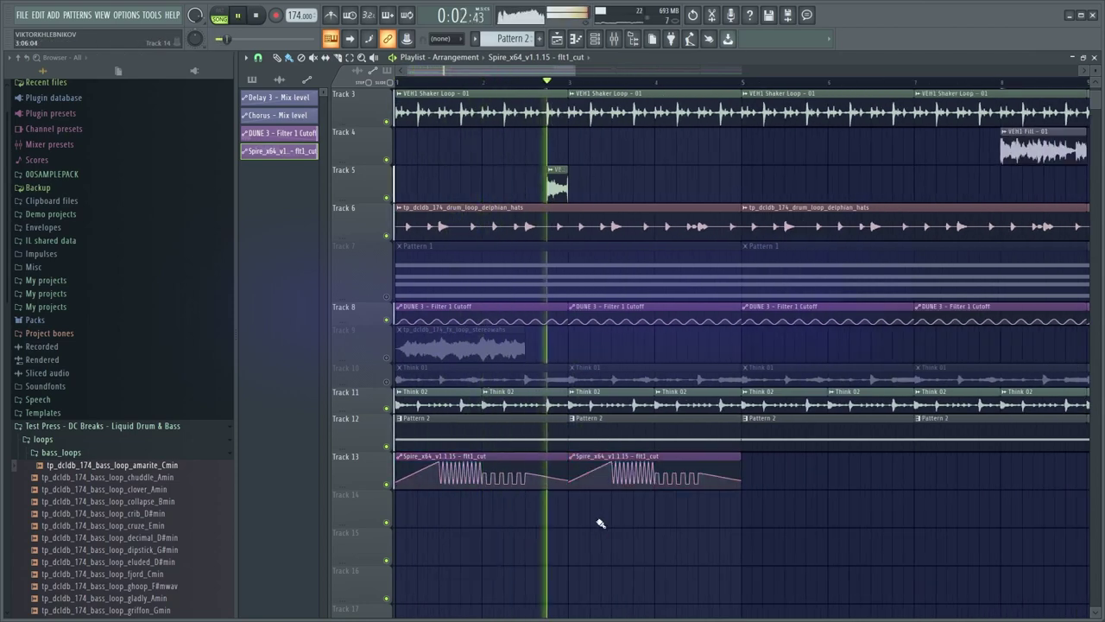
key(ctrl+z)
key(space)
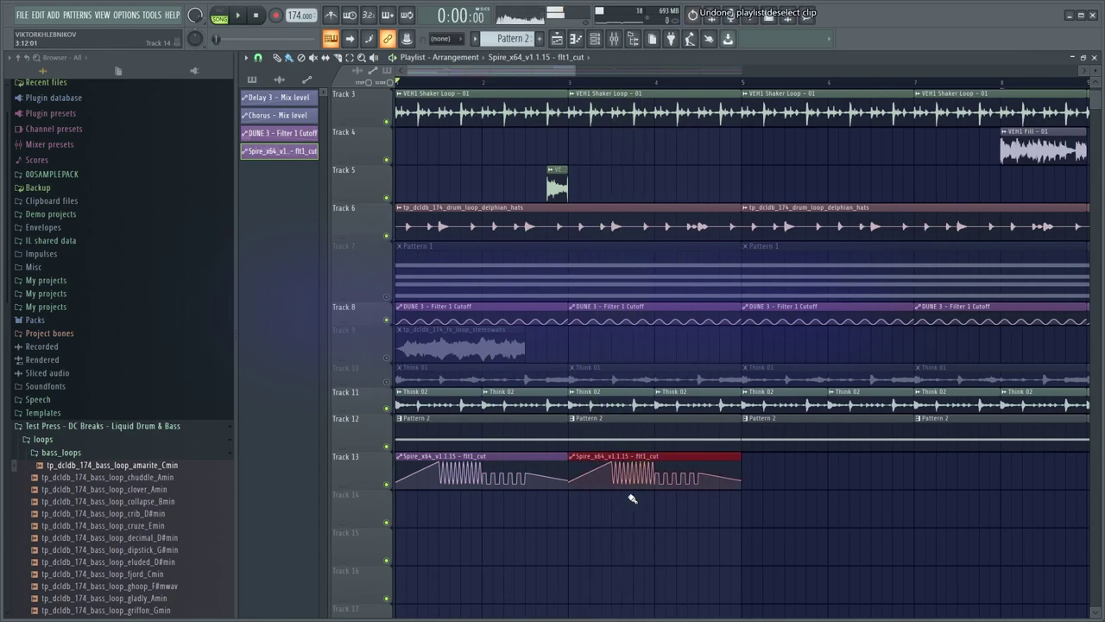
key(Delete)
Extend the Spire cutoff automation to four bars with a sixth point at 4:03:00 and 65% in Single curve 2 mode
key(space)
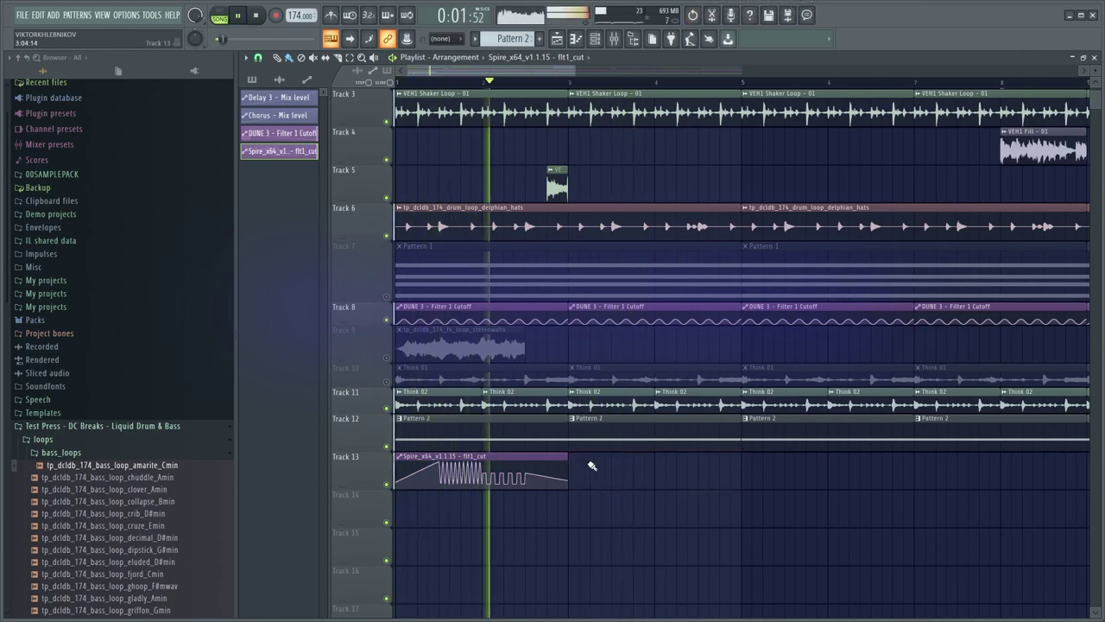
key(space)
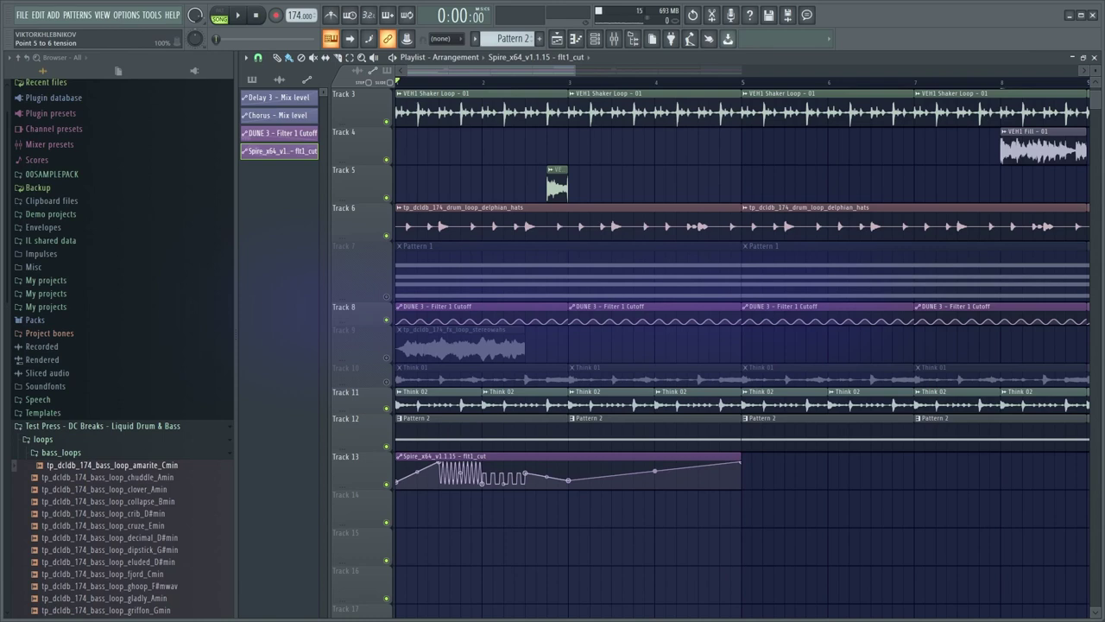
right_click(741, 465)
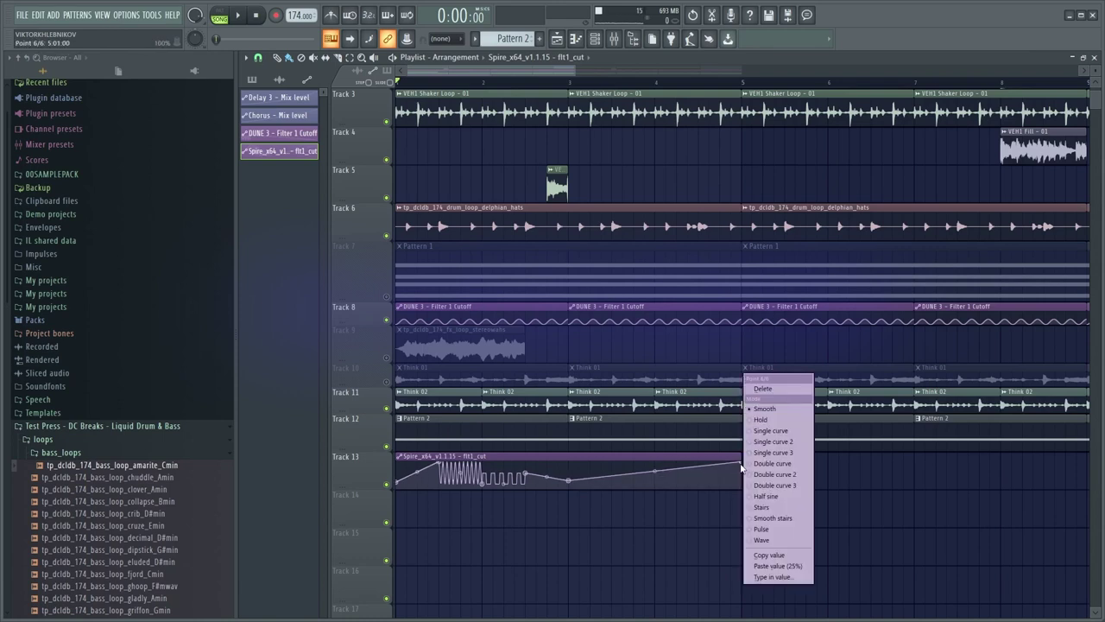
click(760, 420)
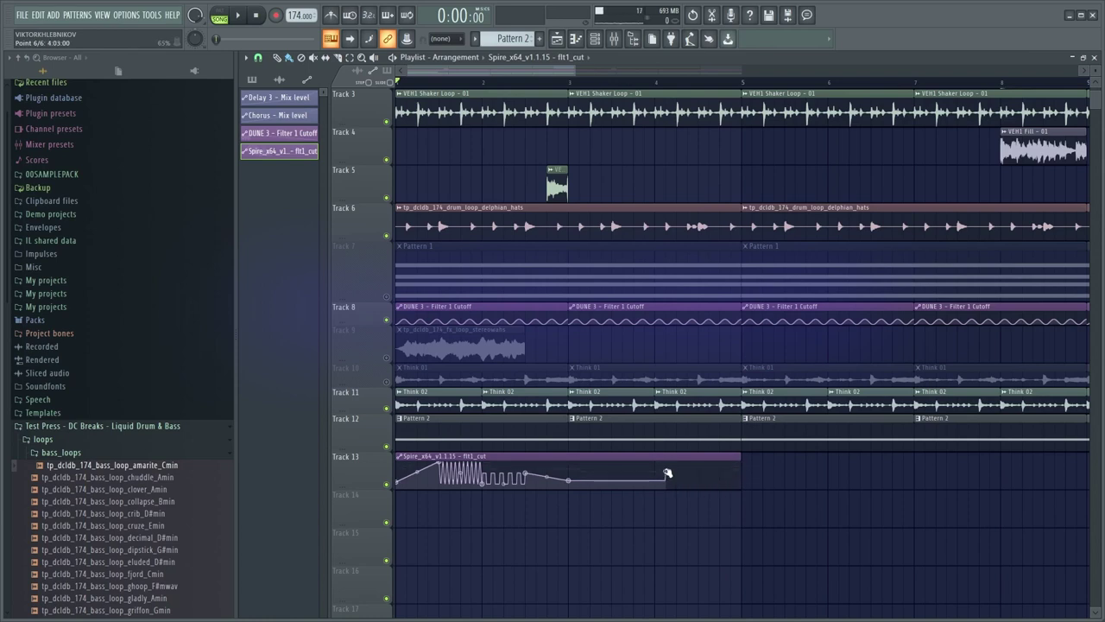
right_click(667, 473)
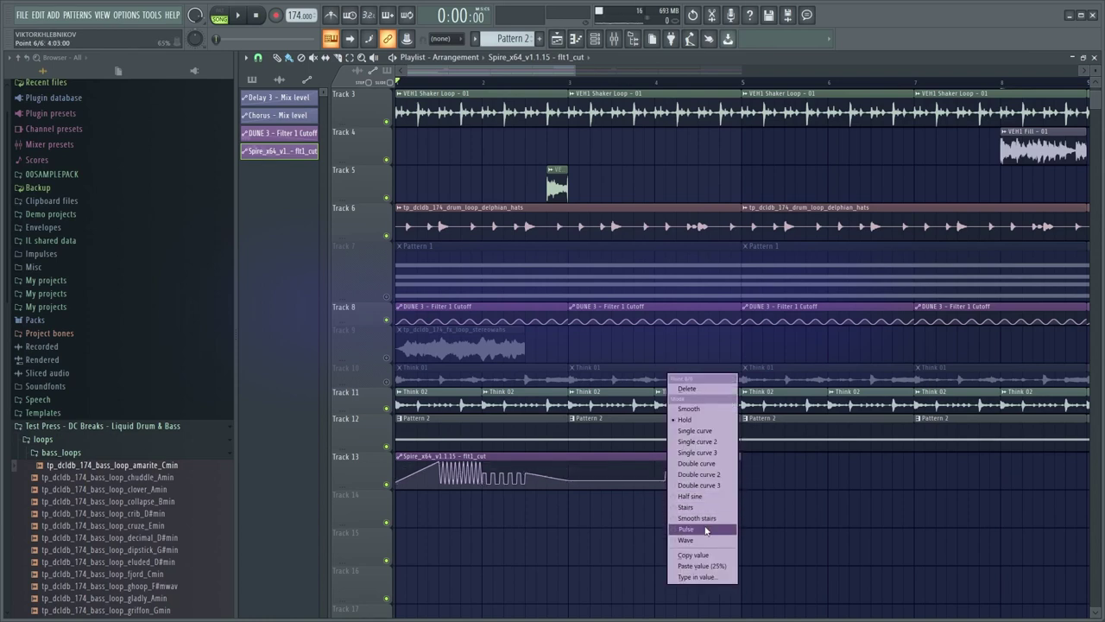
click(712, 439)
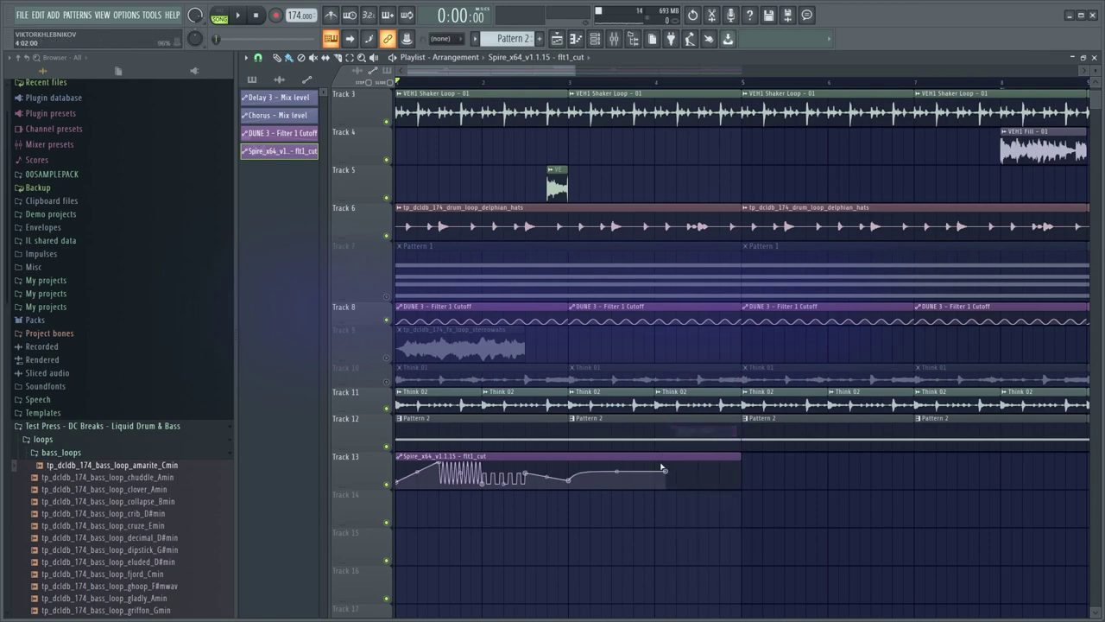
Move the last Spire cutoff automation point up to the end of bar 4, curve the rise leading to it, and play it back
drag(679, 473, 742, 464)
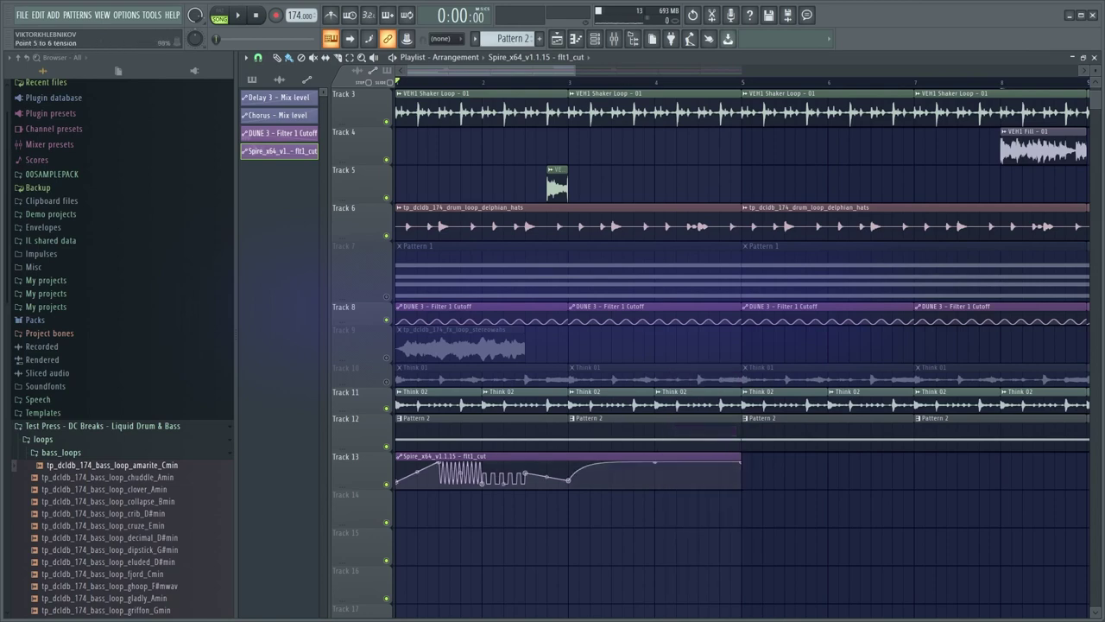
drag(655, 462, 655, 480)
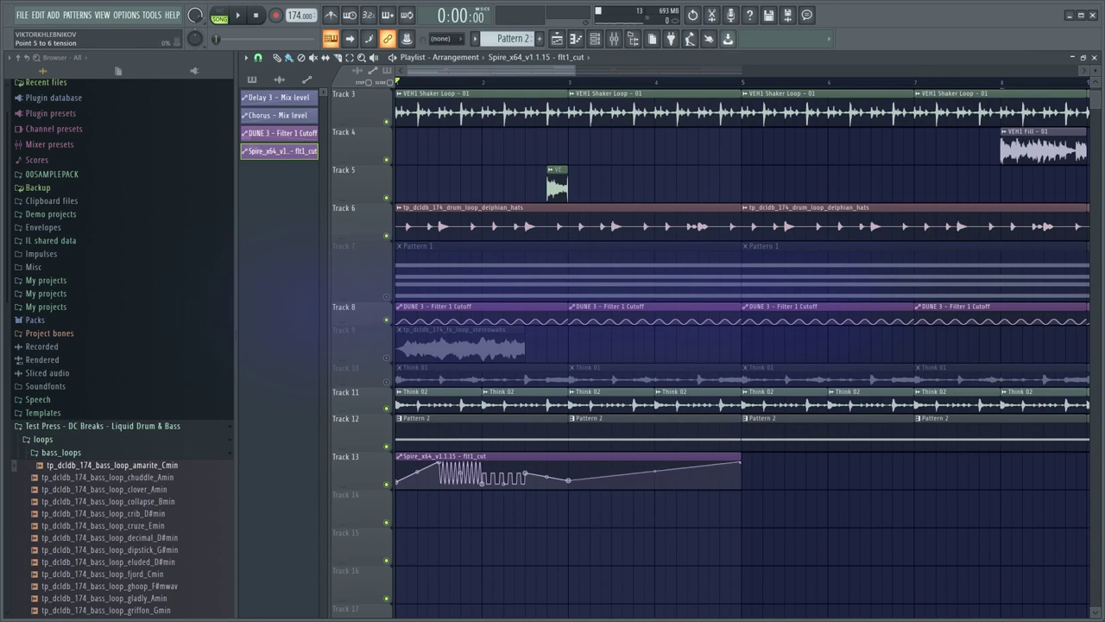
key(space)
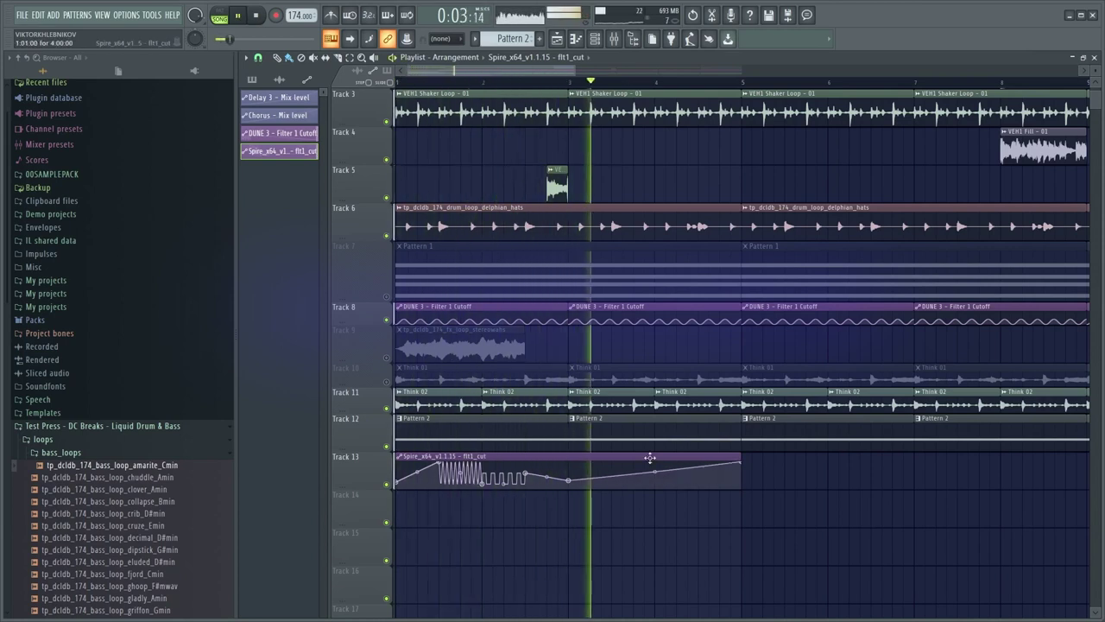
drag(568, 480, 569, 483)
key(space)
key(space)
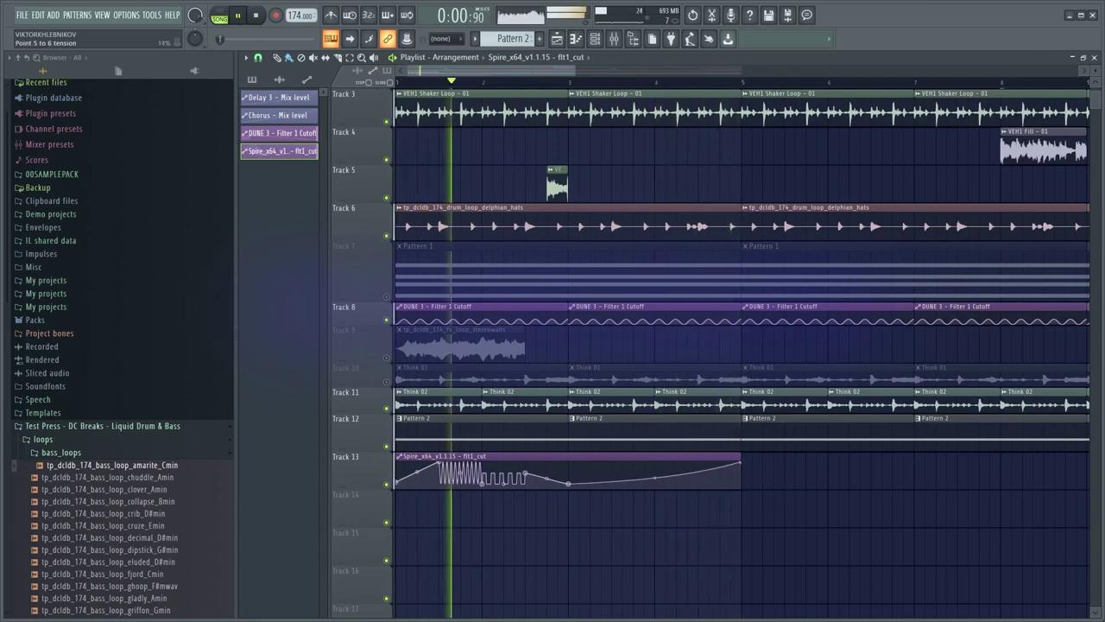
Duplicate the four-bar Spire cutoff automation clip onto bars 5 to 8 of Track 13
drag(788, 486, 660, 476)
scroll(646, 477, down, 1)
key(ctrl+b)
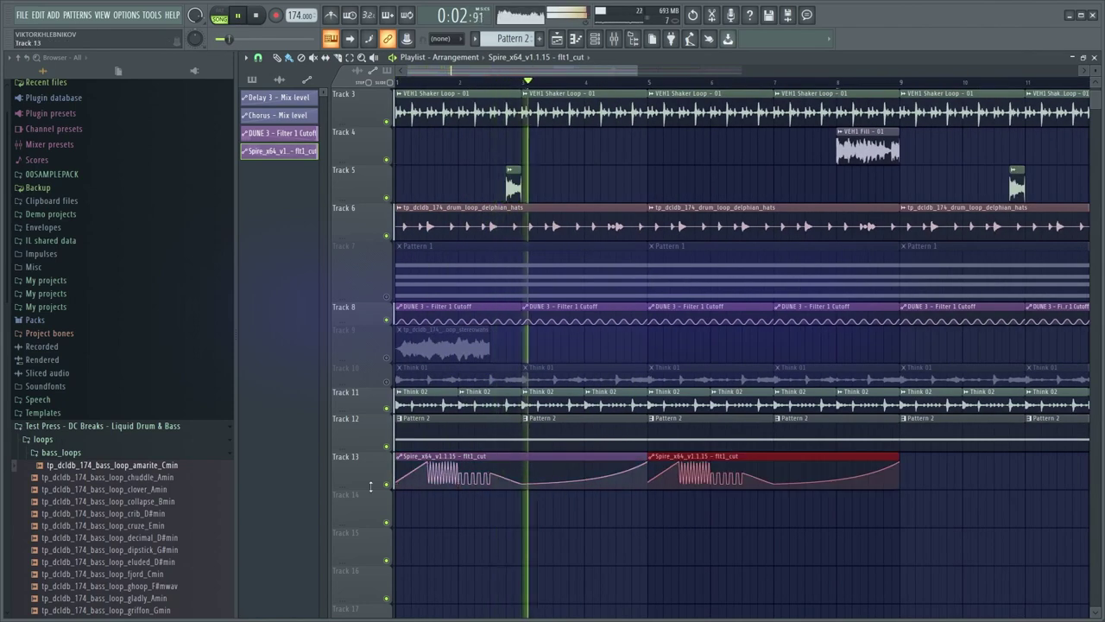
drag(371, 487, 373, 476)
scroll(621, 488, down, 1)
ctrl+click(625, 490)
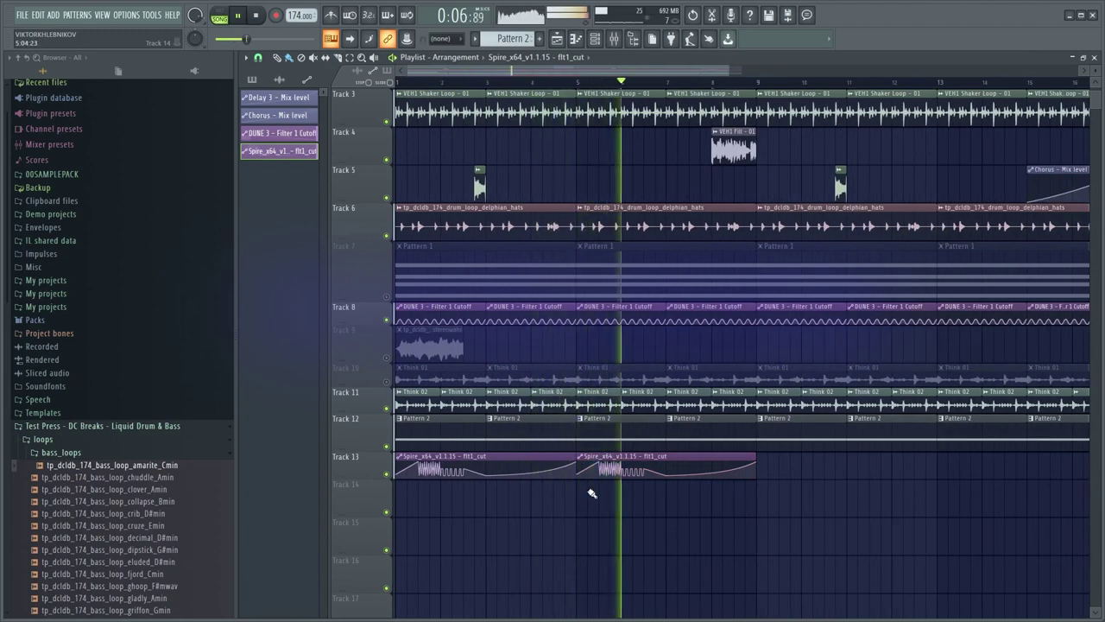
Duplicate both Spire cutoff automation clips to fill bars 9 to 16 of Track 13
scroll(593, 493, down, 1)
scroll(584, 492, down, 2)
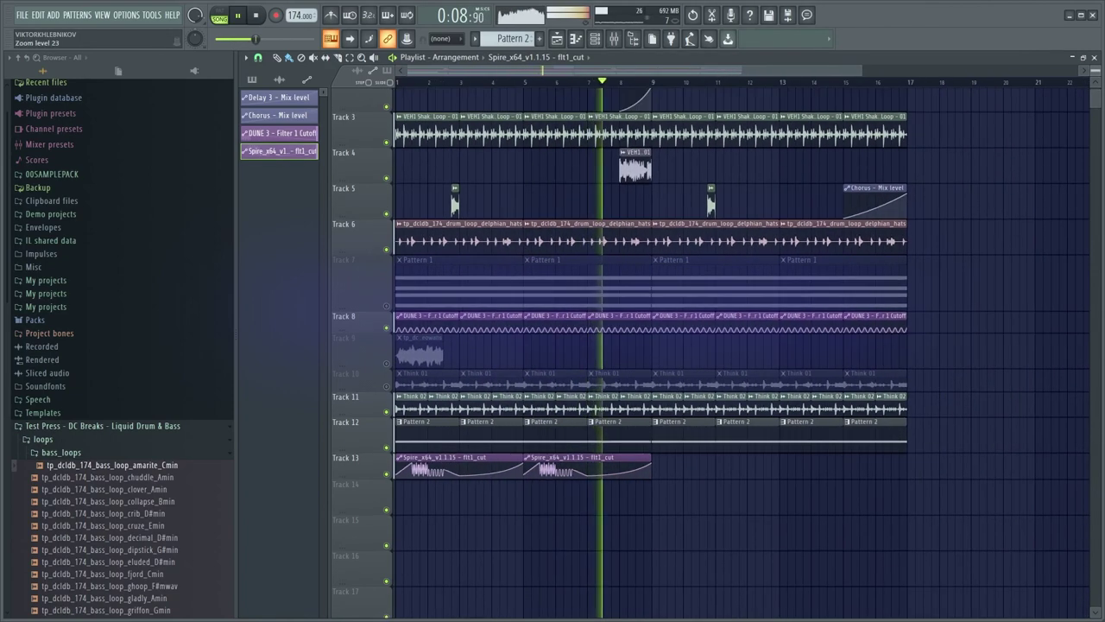
scroll(573, 495, up, 1)
scroll(596, 486, up, 1)
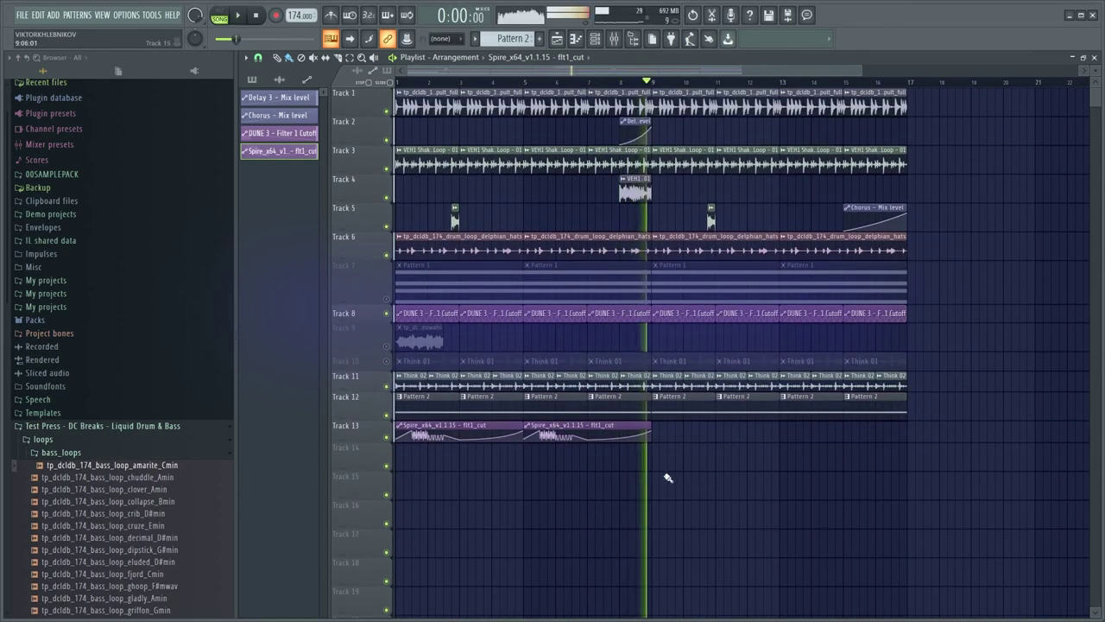
drag(649, 464, 436, 434)
key(ctrl+b)
ctrl+click(615, 485)
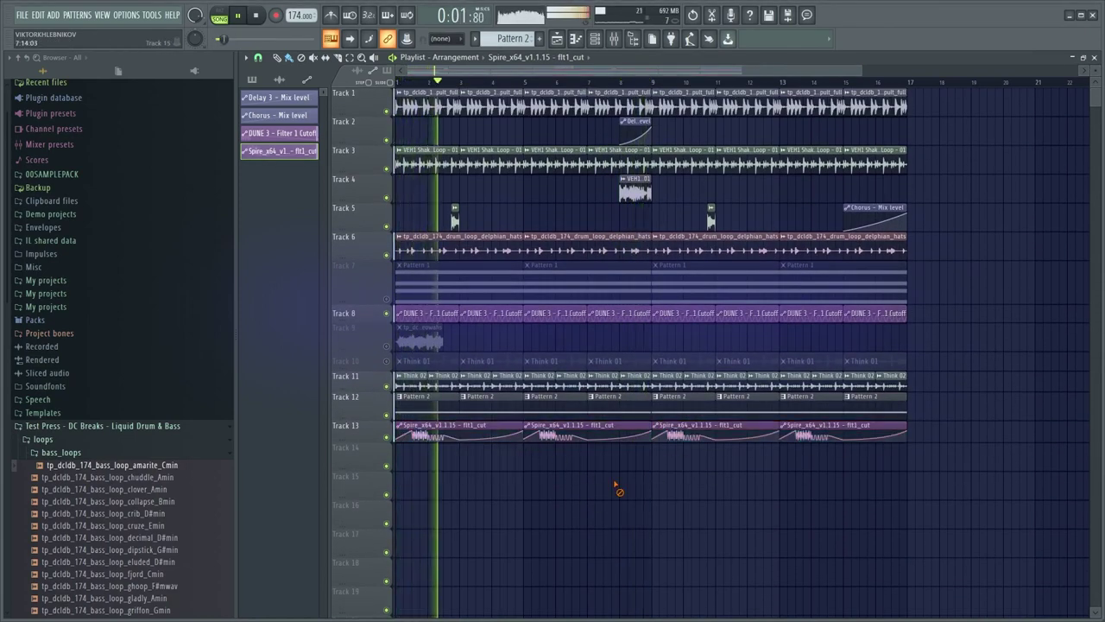
scroll(595, 482, down, 1)
scroll(597, 485, down, 1)
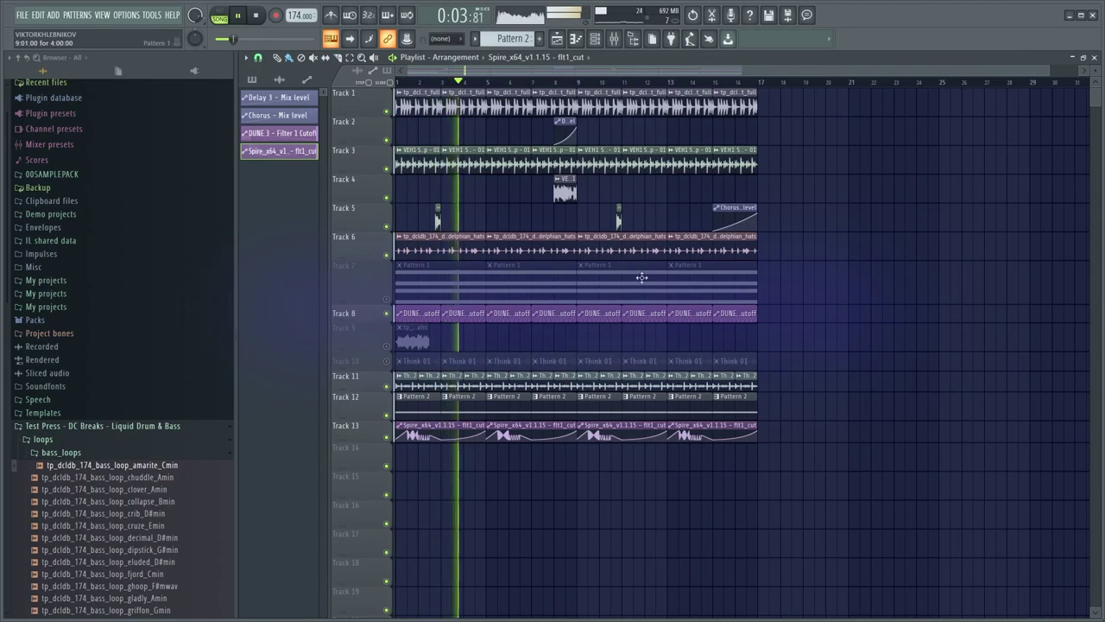
scroll(595, 363, up, 3)
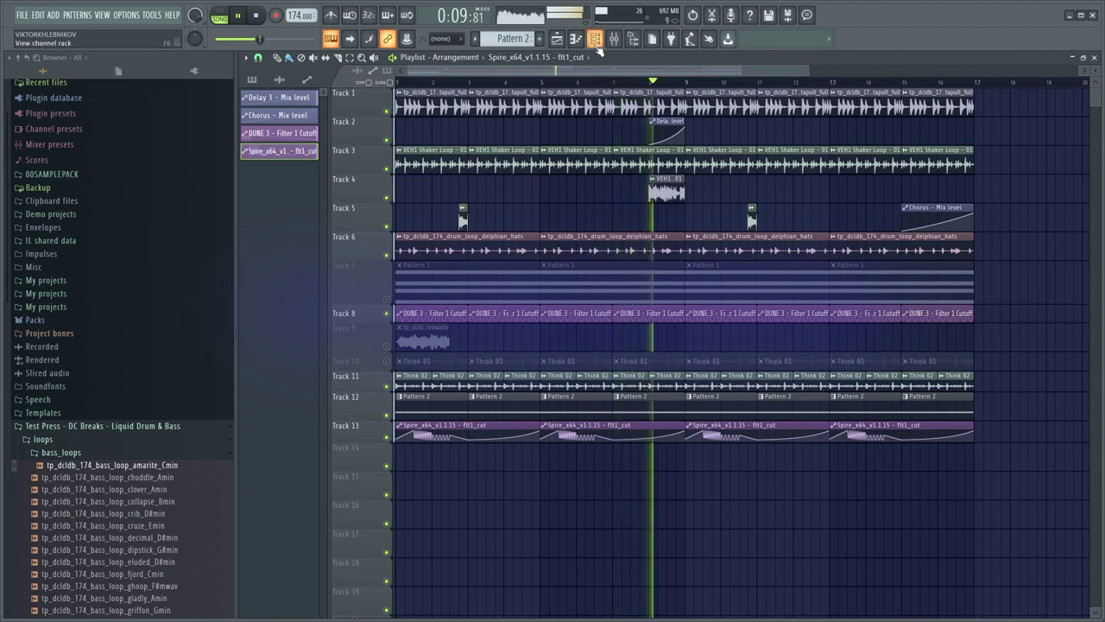
Route the Spire channel to mixer insert 7 and restart playback
key(F6)
click(486, 85)
click(497, 128)
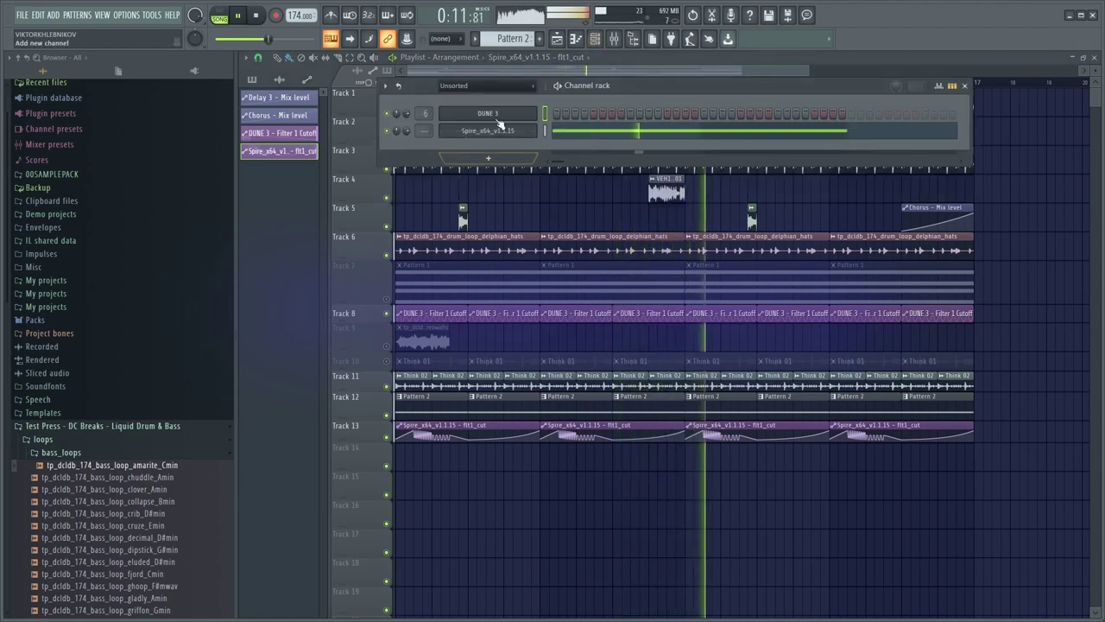
double_click(549, 141)
key(space)
key(space)
key(F6)
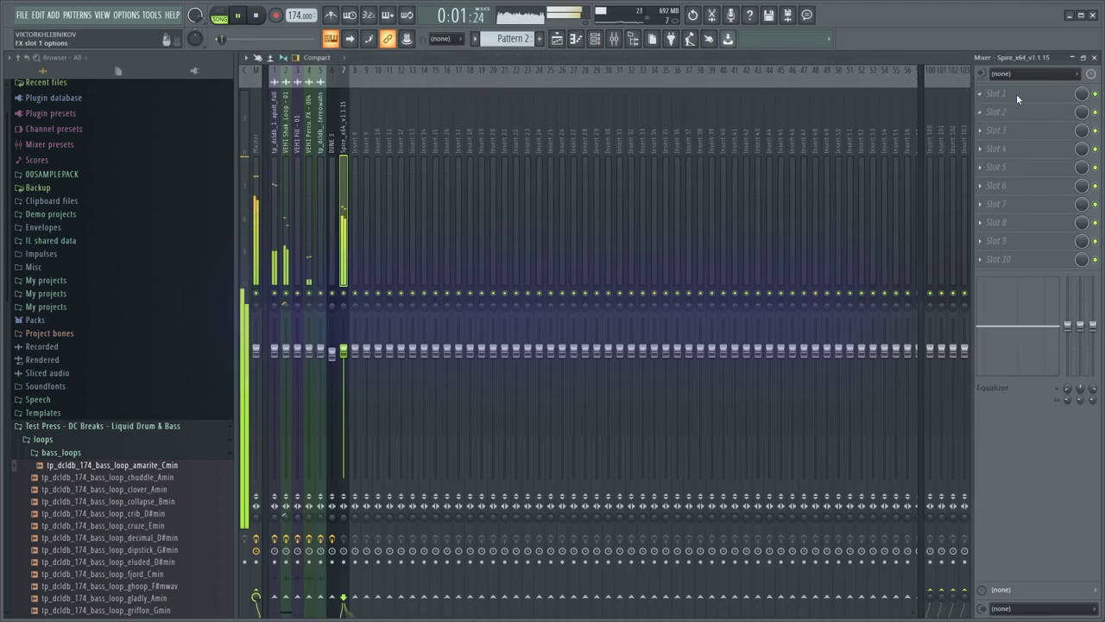
Load Fruity parametric EQ 2 in slot 1 of the Spire insert and pull band 7 down to cut the highs
click(1016, 93)
click(803, 286)
key(space)
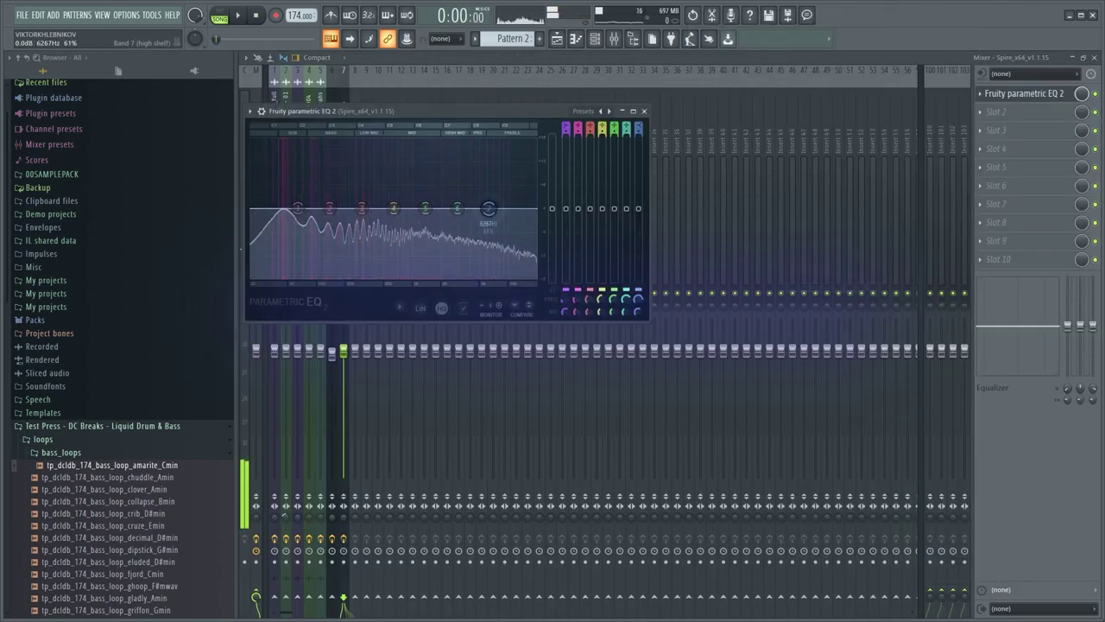
drag(489, 208, 433, 276)
key(space)
Shape the Spire EQ with a band 4 boost near 64 Hz, a band 3 dip, and raised bands 5 and 6
drag(392, 208, 300, 183)
scroll(302, 175, down, 3)
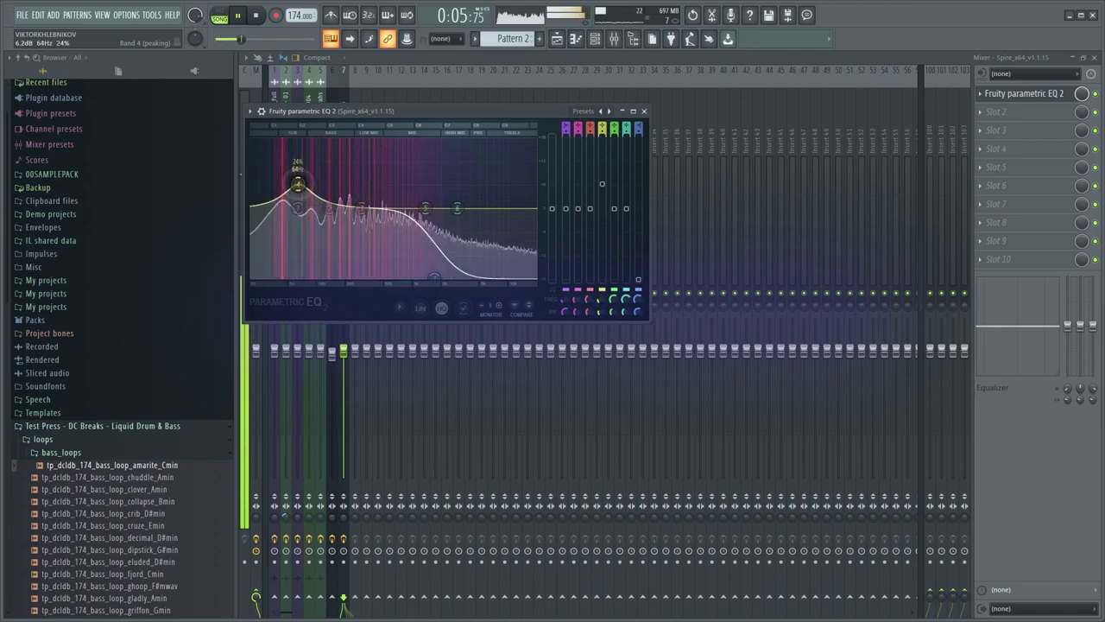
drag(361, 207, 517, 188)
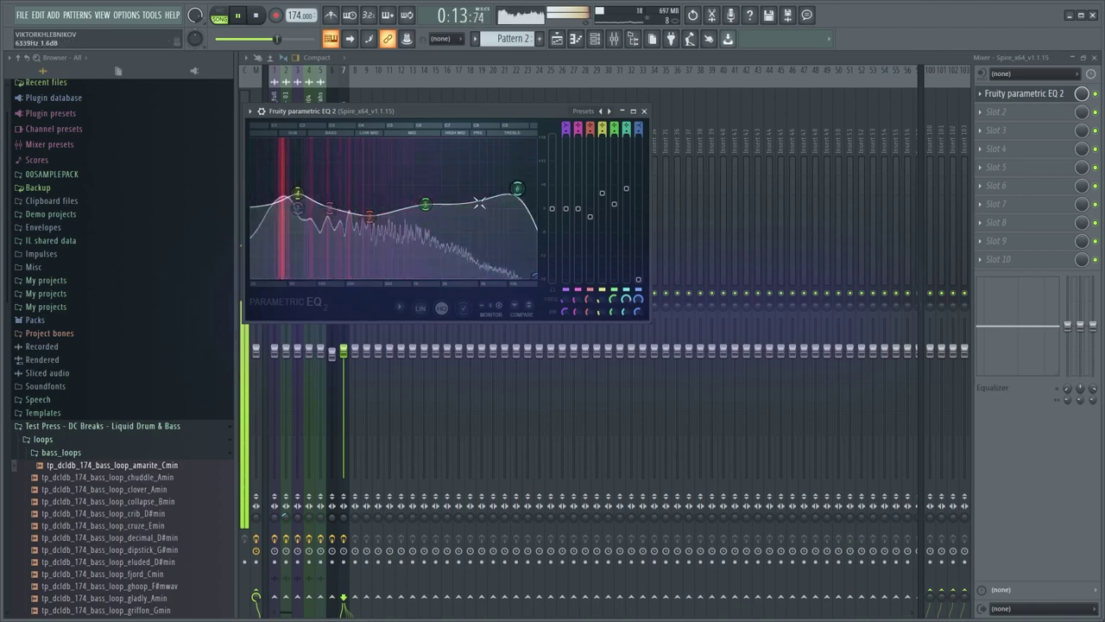
drag(424, 204, 443, 196)
click(347, 86)
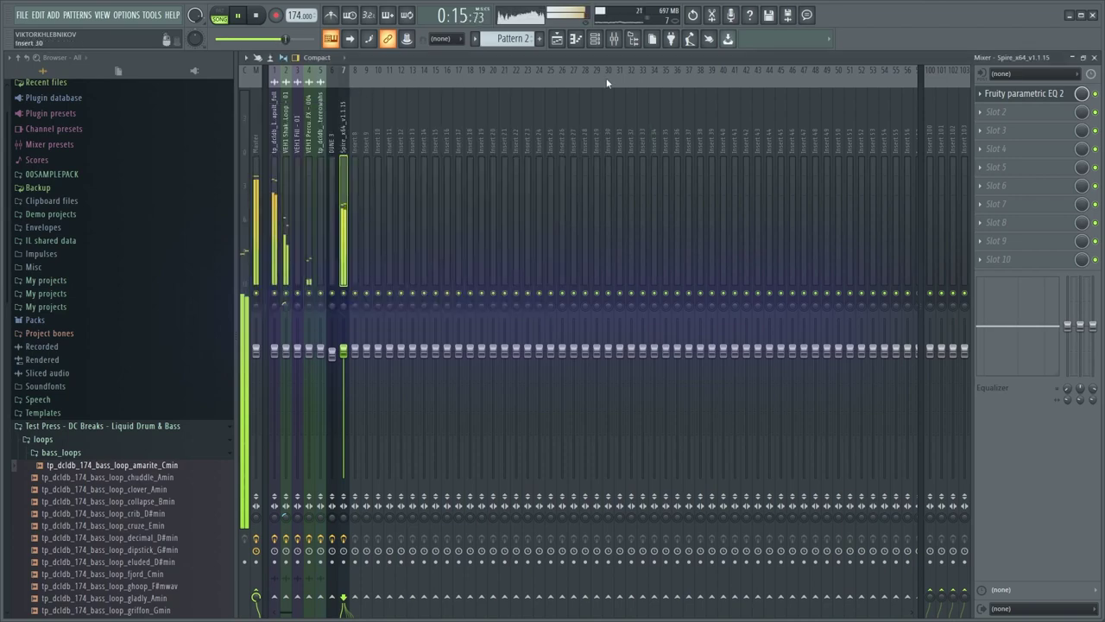
Clone the Spire channel in the channel rack
click(614, 39)
click(595, 40)
click(576, 40)
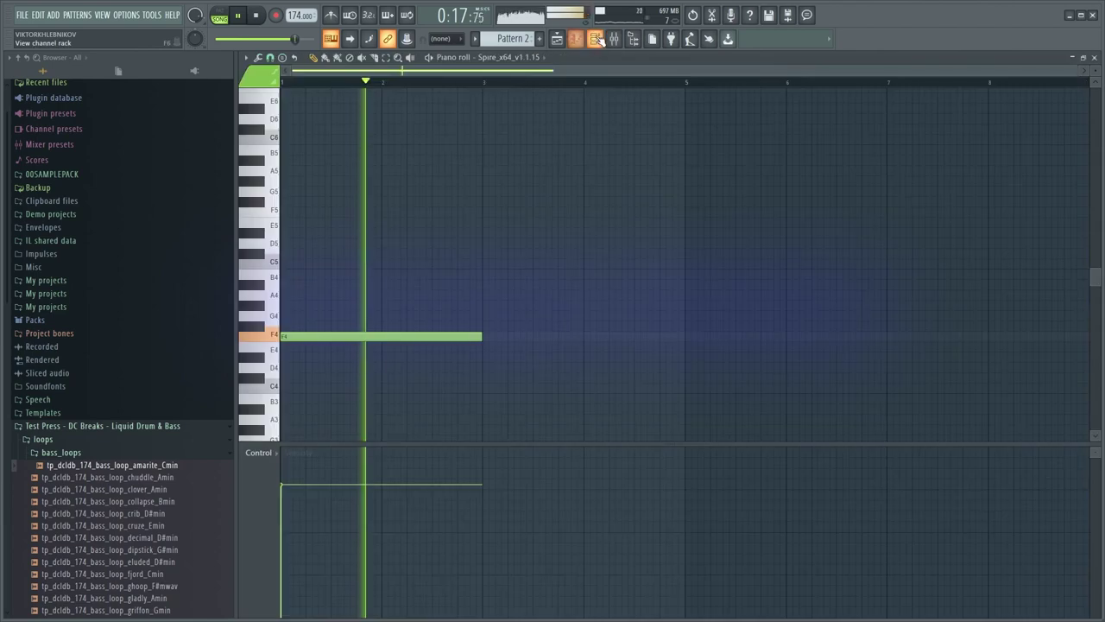
click(594, 40)
right_click(517, 130)
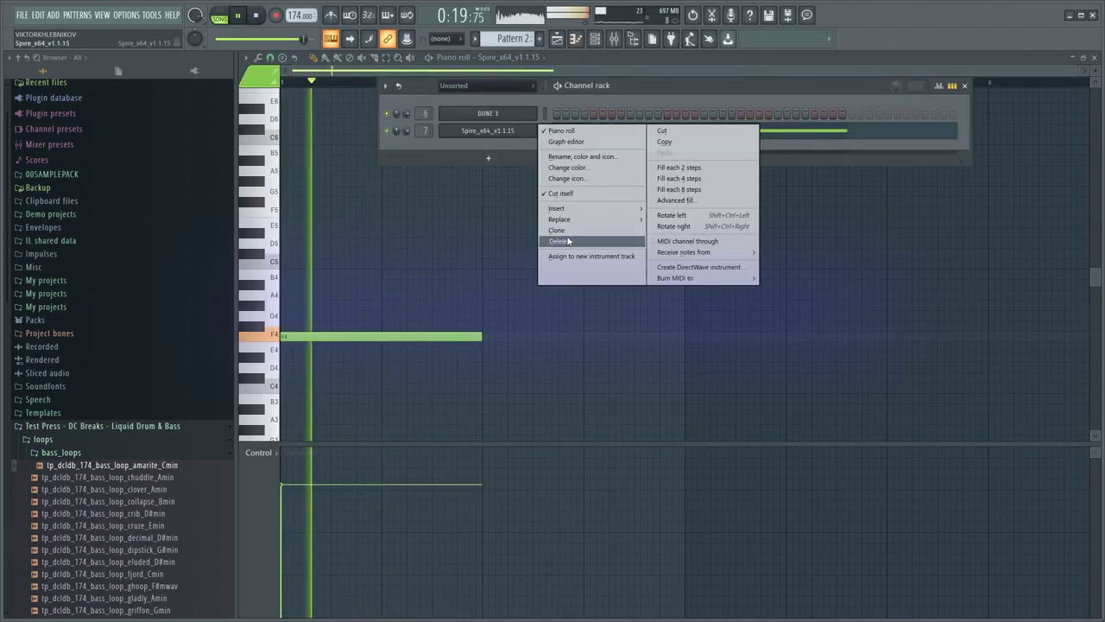
click(563, 231)
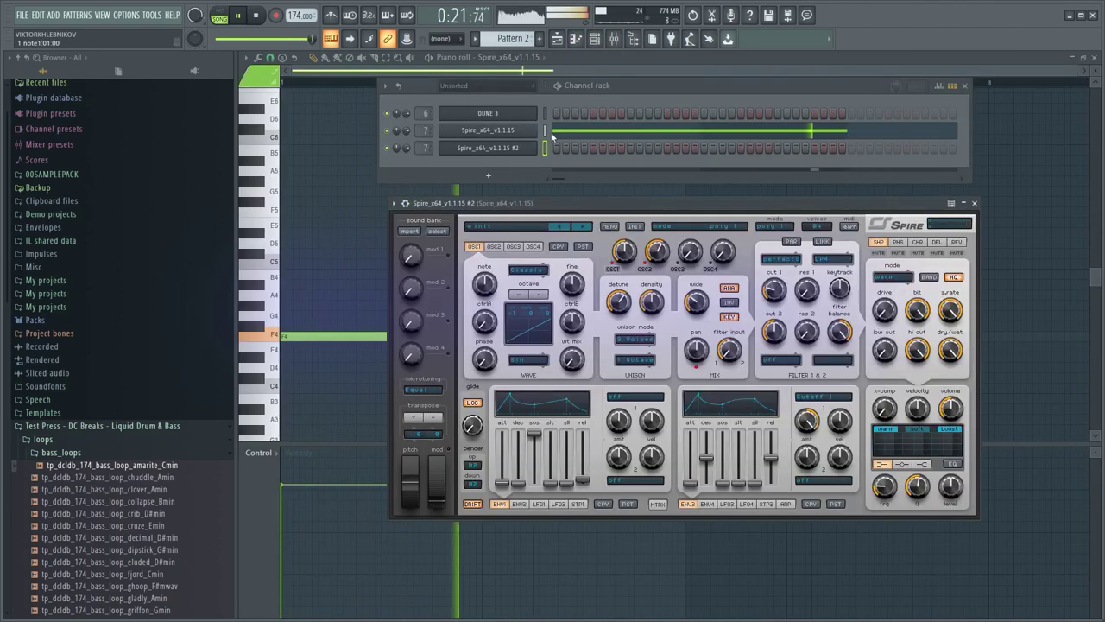
Copy the original Spire channel's Pattern 2 note to the cloned channel and play both together
click(545, 131)
key(ctrl+c)
click(546, 149)
key(ctrl+v)
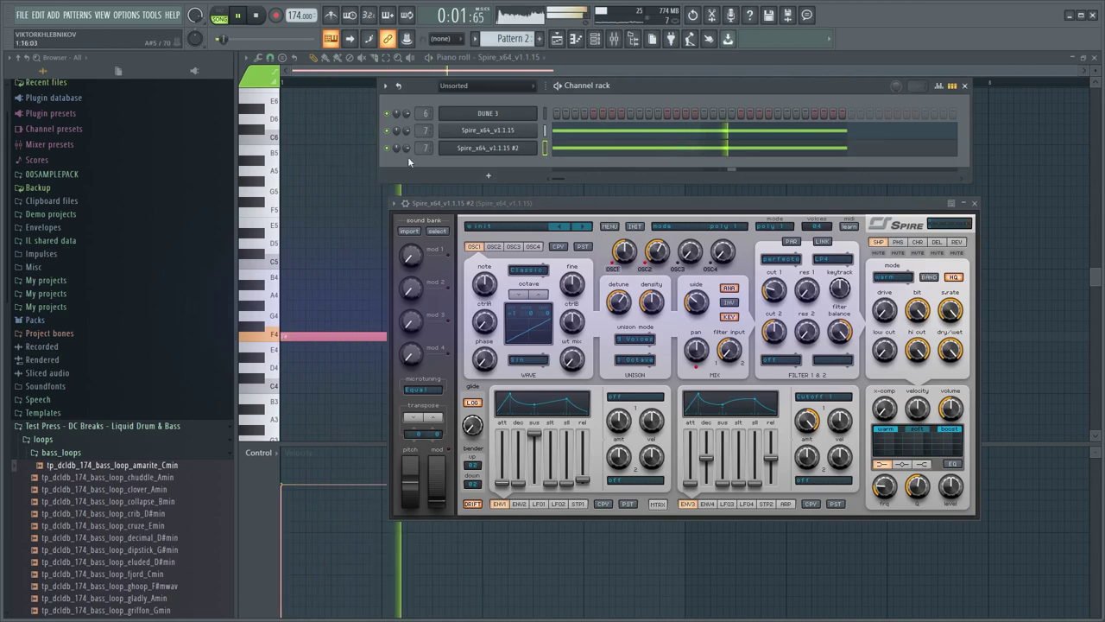
key(space)
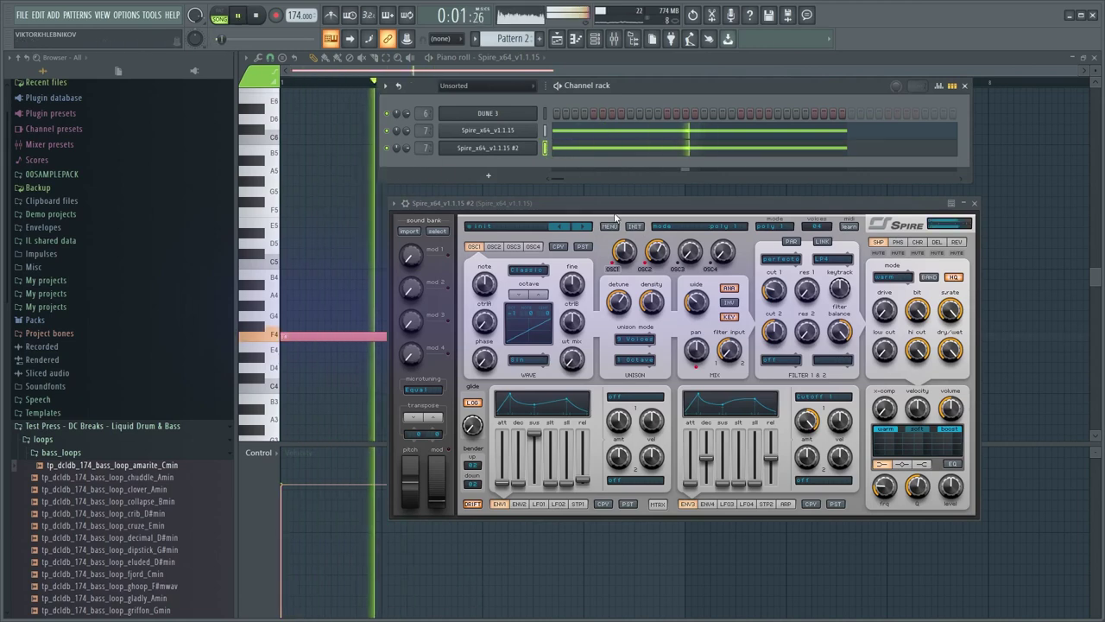
Reshape the cloned Spire sound with oscillator 1 at octave -2, an acido filter and filter 1 cutoff at about 0.46
drag(607, 198, 613, 196)
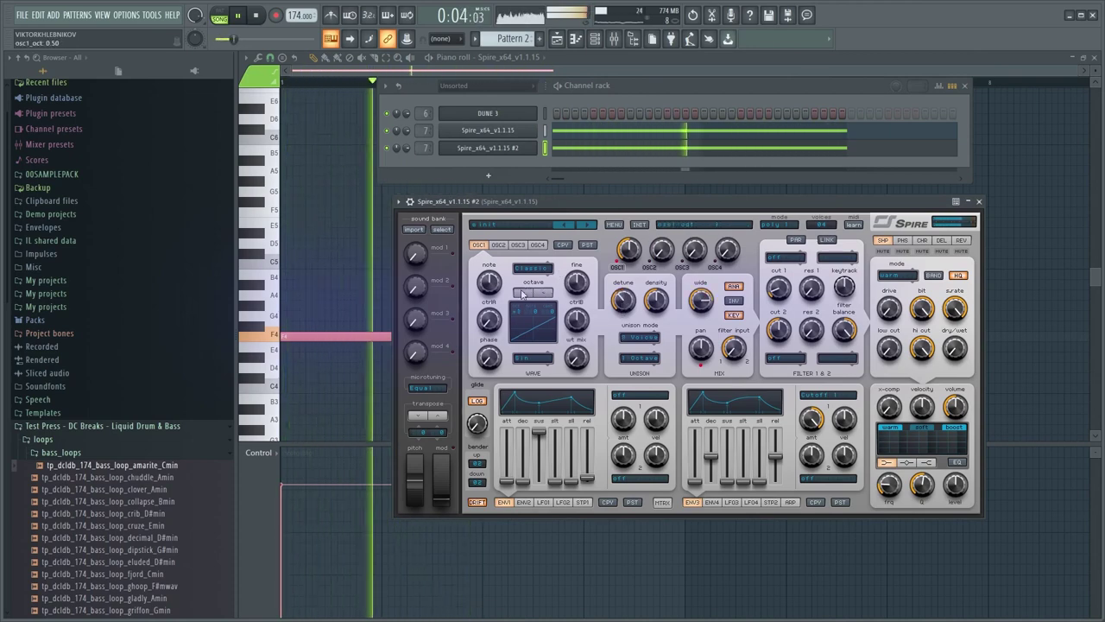
click(802, 259)
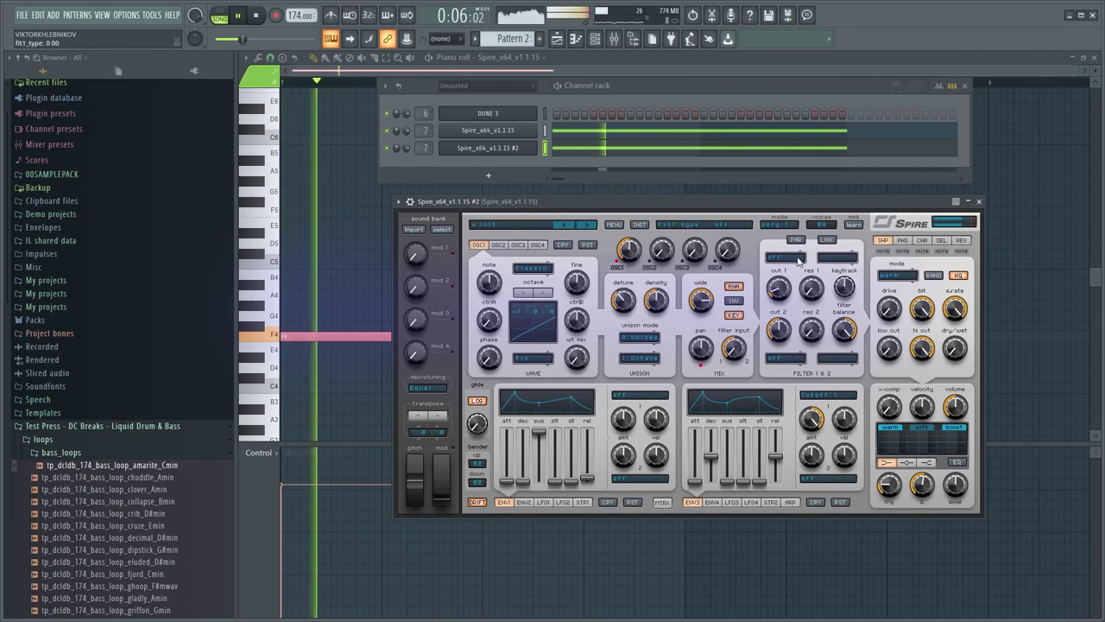
drag(778, 286, 777, 229)
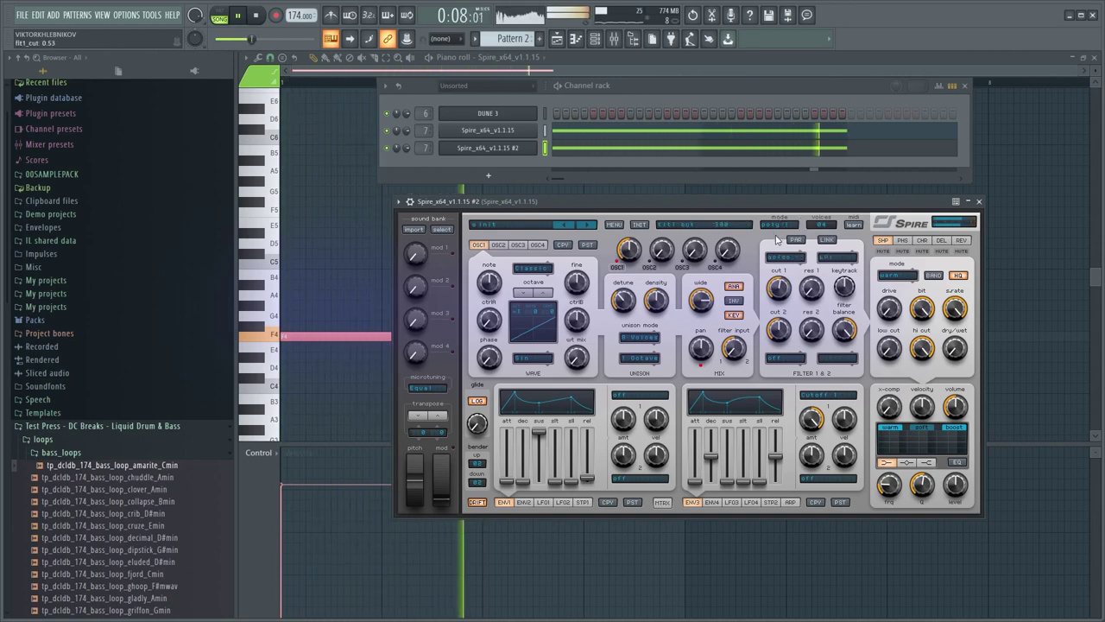
key(space)
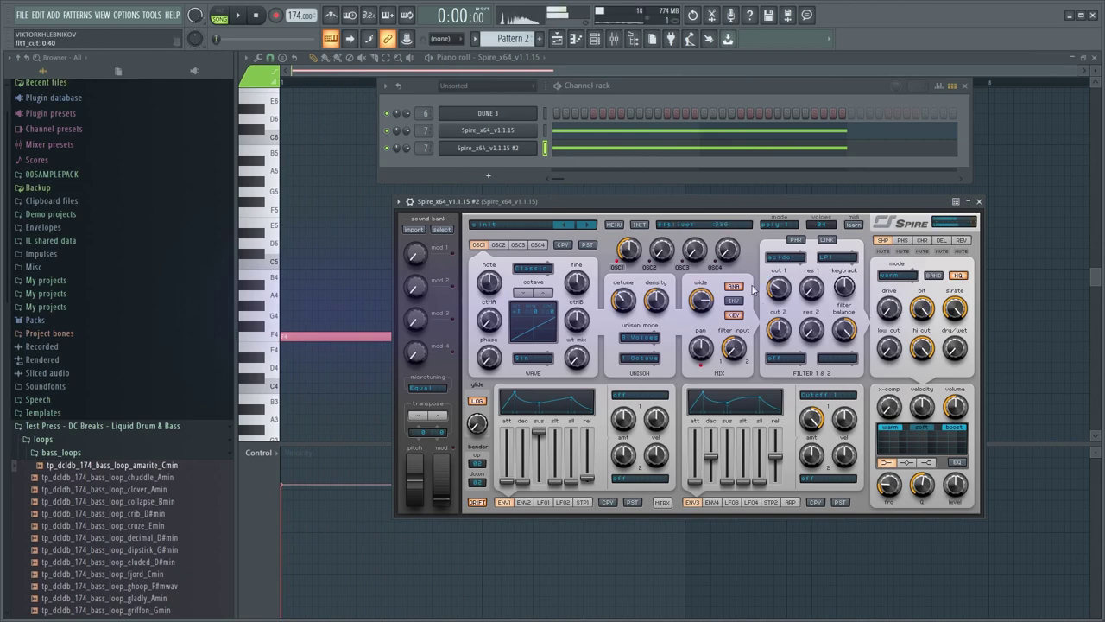
key(space)
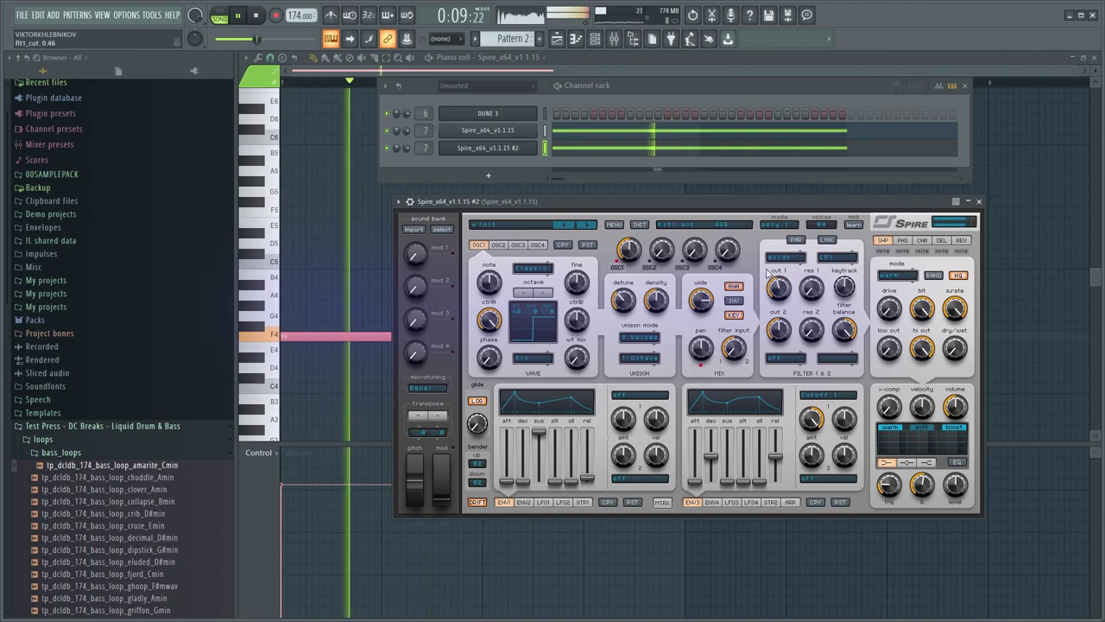
right_click(334, 276)
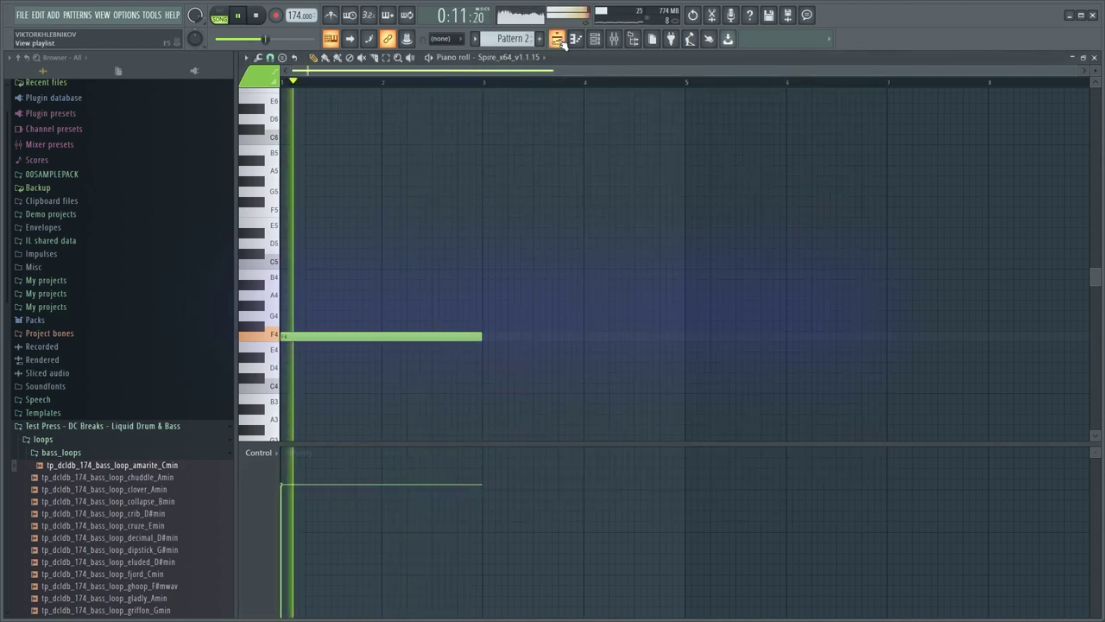
Return to the playlist and review the 16-bar arrangement during playback
key(F5)
scroll(511, 288, down, 1)
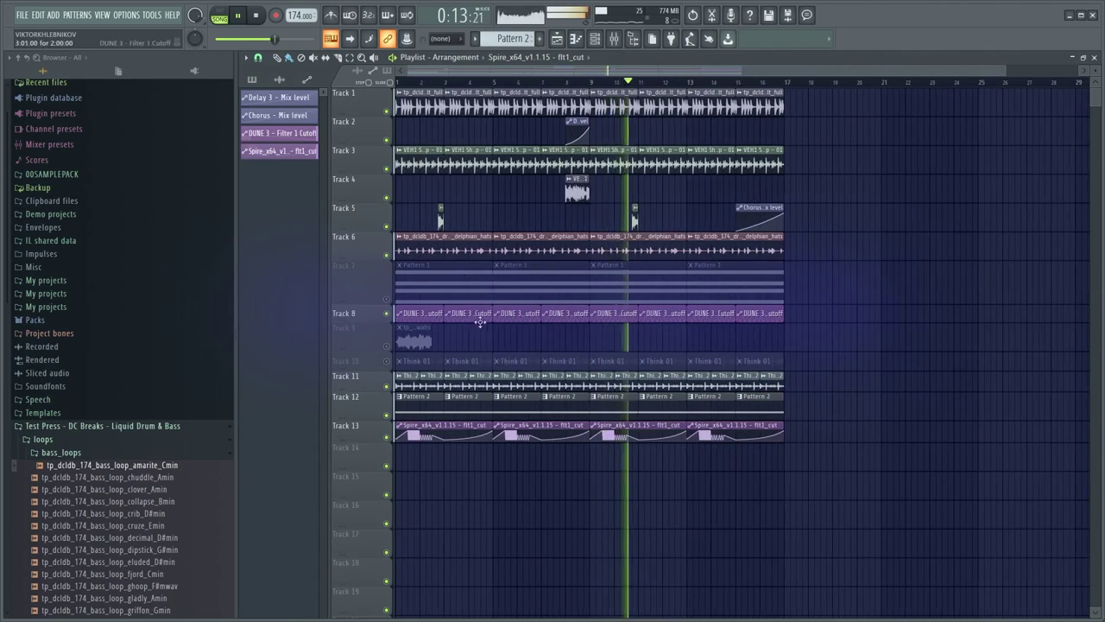
scroll(522, 207, up, 1)
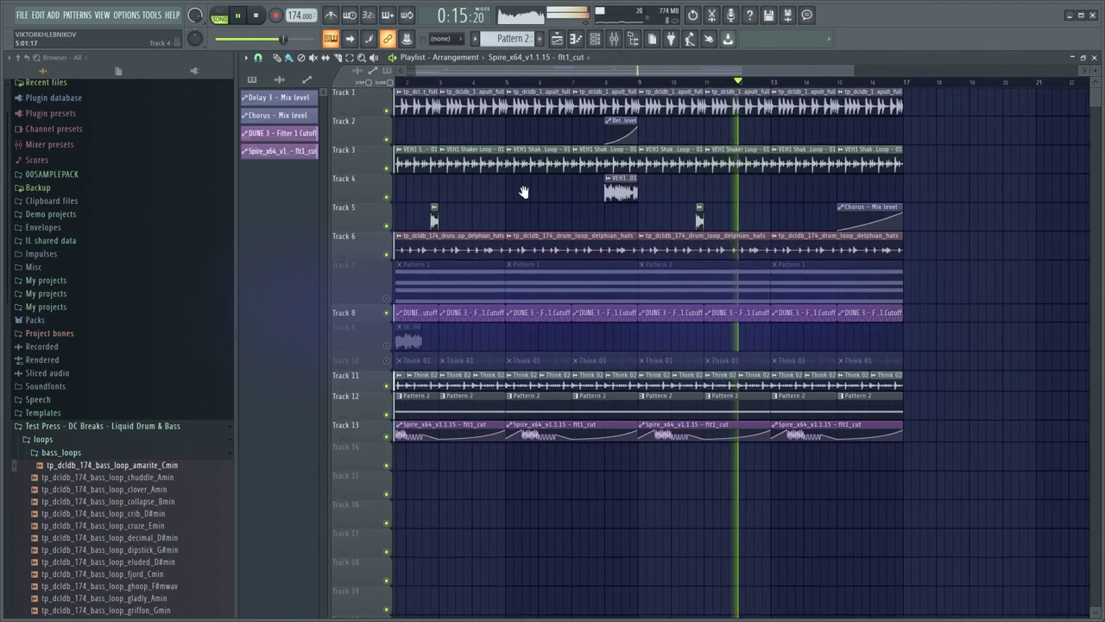
scroll(547, 183, down, 2)
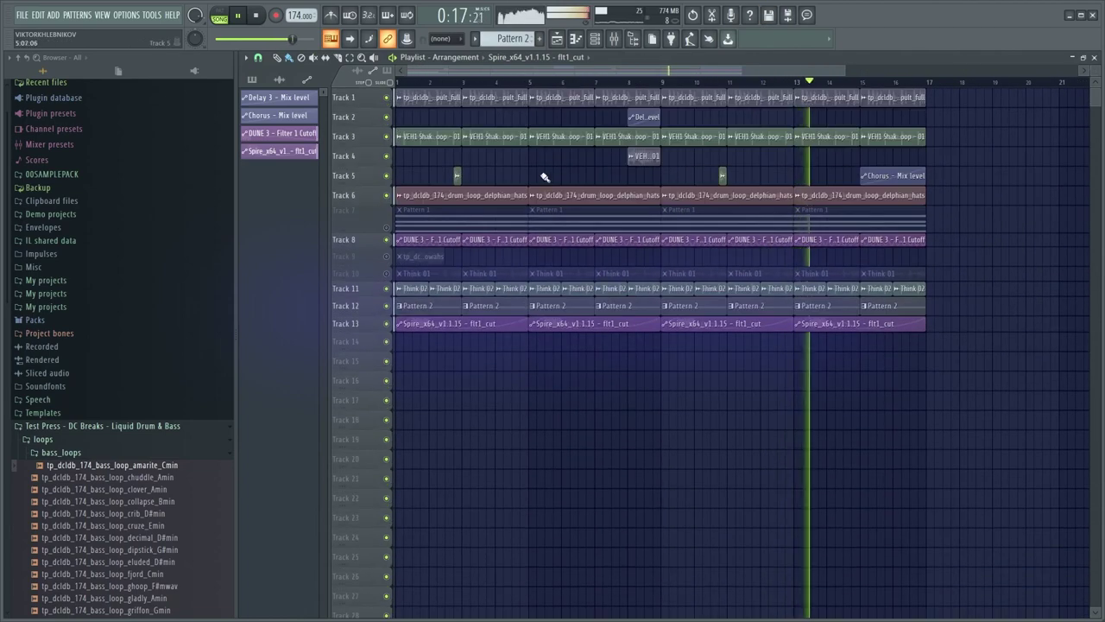
Mute the main drum loop on Track 1 and play the arrangement without it
key(space)
click(386, 97)
key(space)
scroll(610, 209, up, 1)
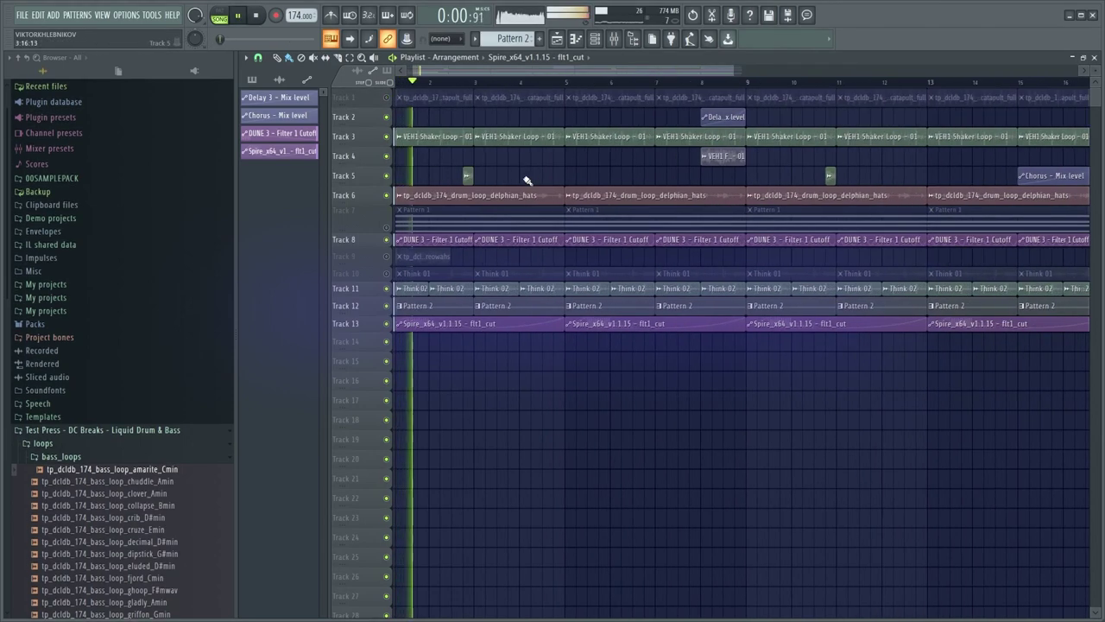
scroll(605, 207, down, 1)
scroll(530, 180, up, 2)
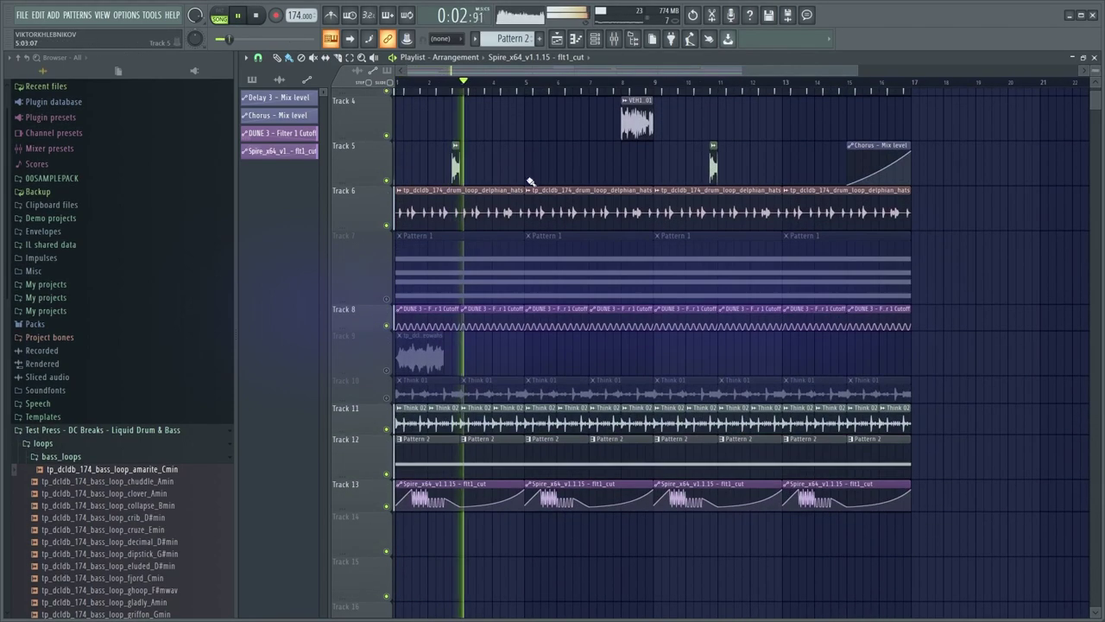
scroll(693, 286, up, 2)
scroll(510, 227, up, 1)
key(space)
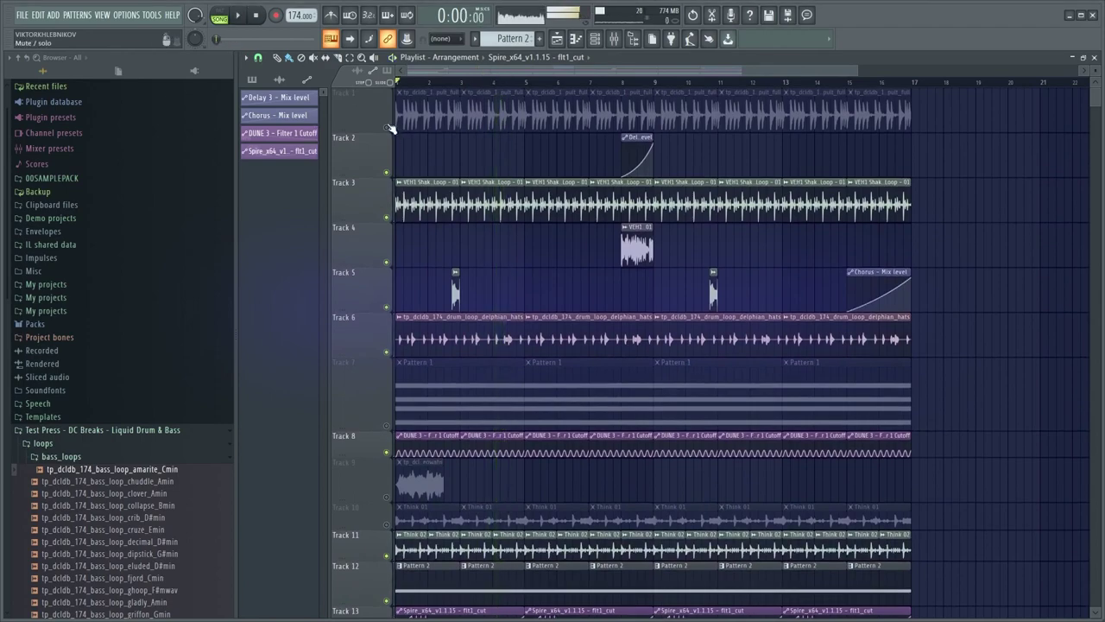
Unmute all playlist tracks and play the full arrangement from the start
right_click(387, 127)
key(space)
scroll(471, 177, down, 1)
scroll(472, 179, up, 1)
scroll(472, 179, down, 1)
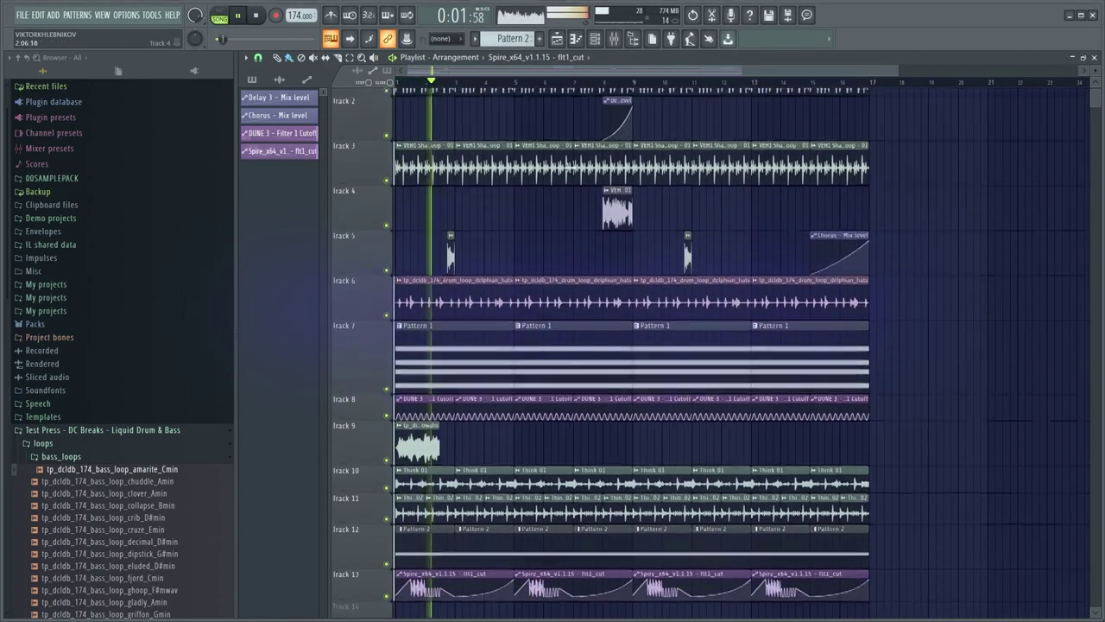
Reduce Track 7's height, mute its Pattern 1 chords and restart playback of the arrangement
drag(368, 386, 368, 346)
key(space)
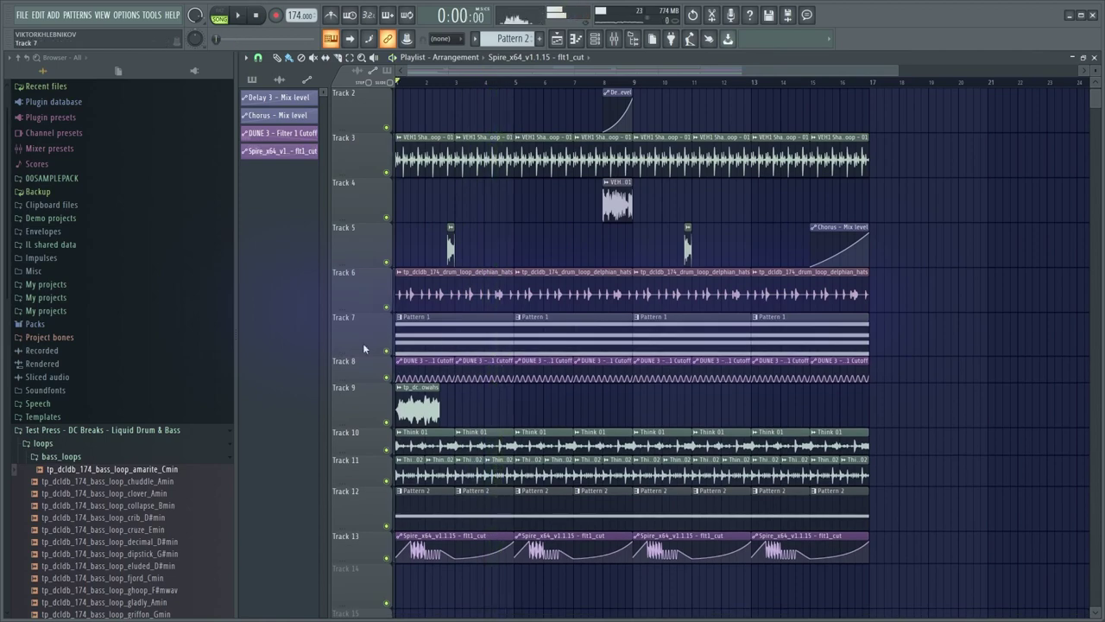
click(386, 352)
key(space)
Browse the Liquid Drum & Bass pack's fx_loops and synth_loops folders and audition sounds for an extra layer
scroll(391, 362, down, 3)
scroll(129, 380, down, 3)
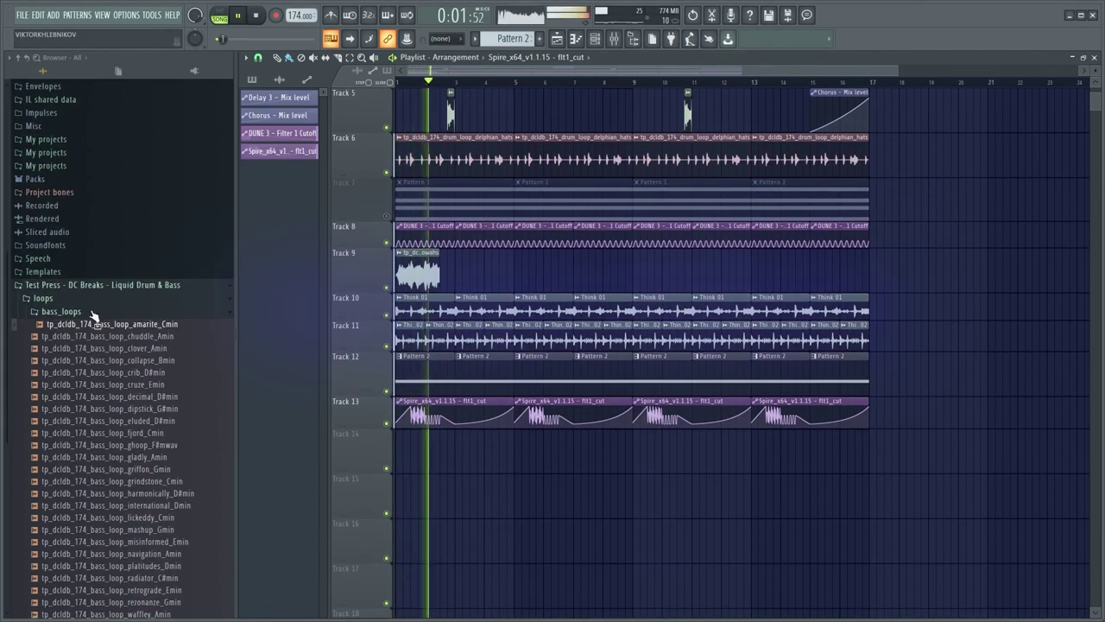
click(93, 312)
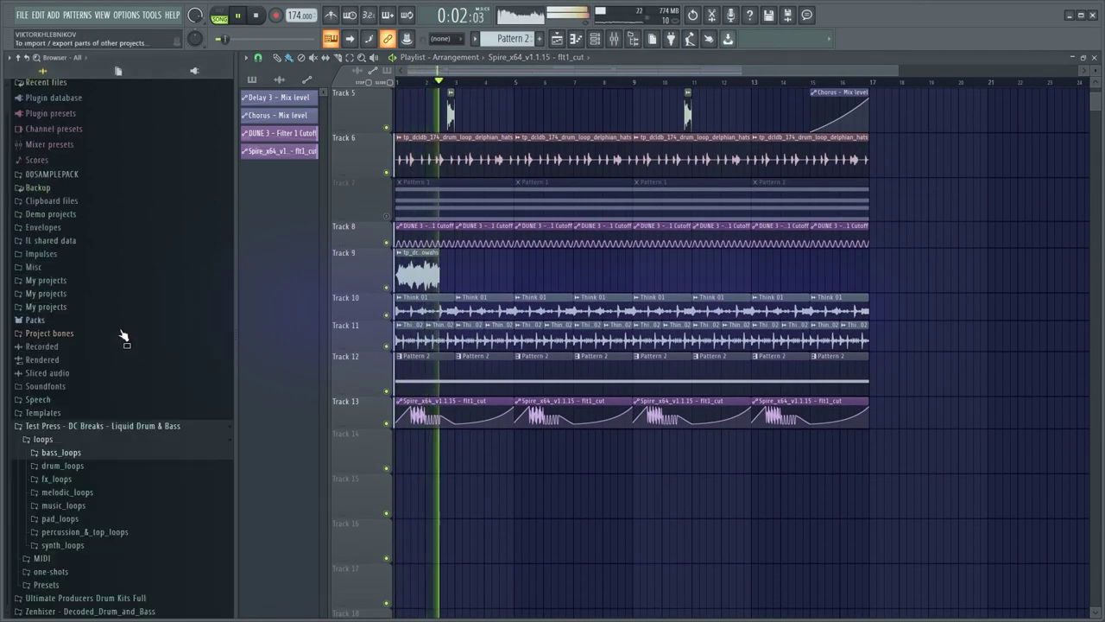
click(109, 480)
key(space)
click(110, 467)
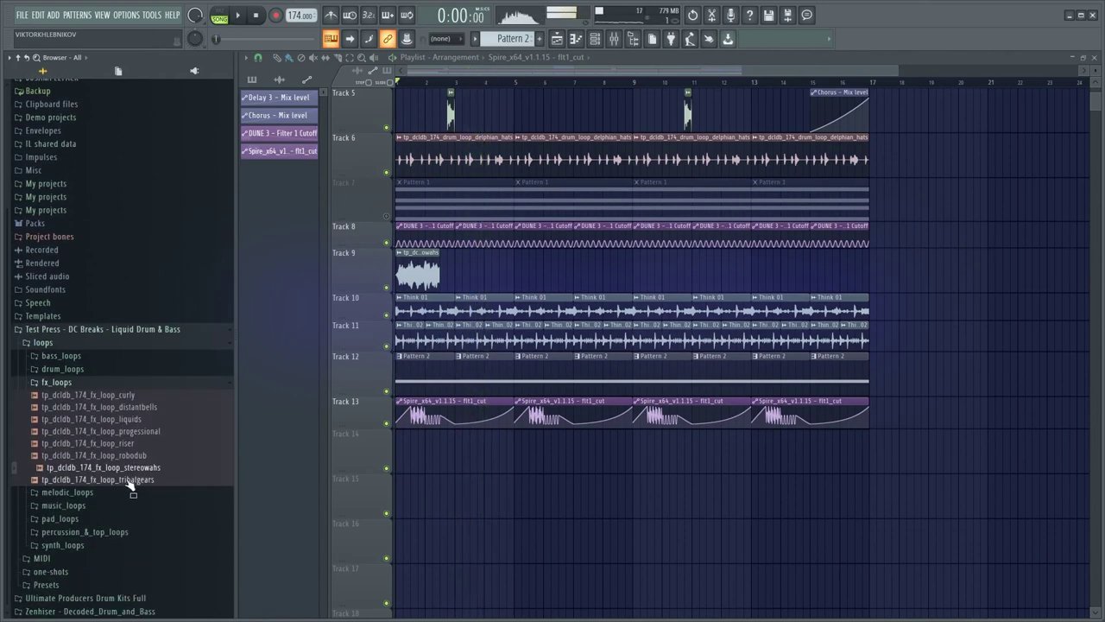
click(62, 545)
click(125, 516)
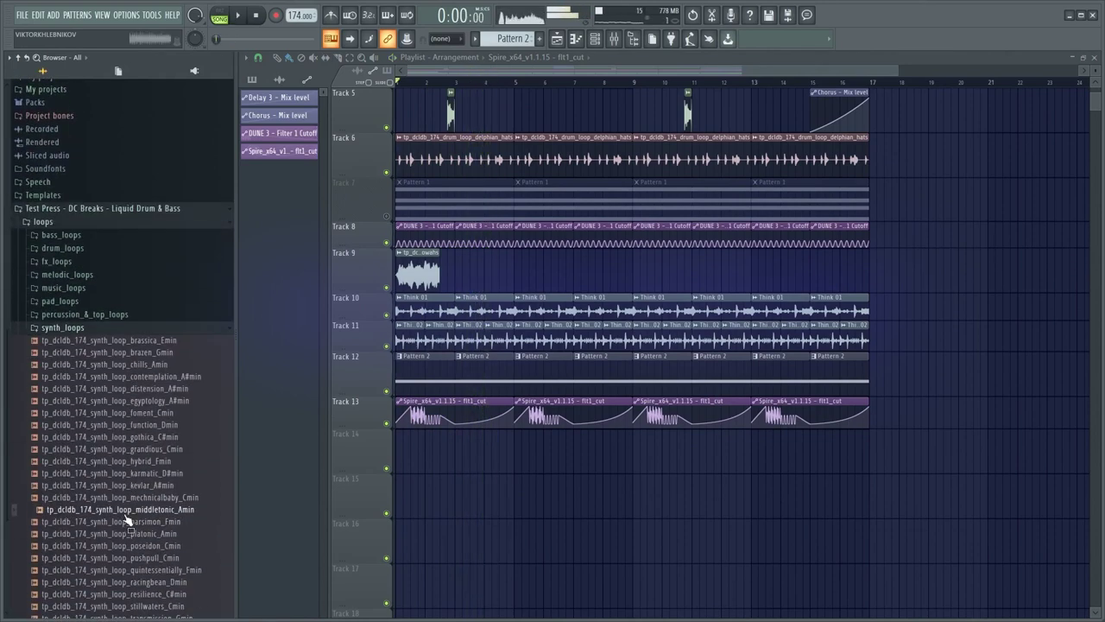
Try the parsimon_Fmin synth loop on Track 14 from bar 1, with its channel volume at about 34%
drag(130, 515, 479, 453)
key(space)
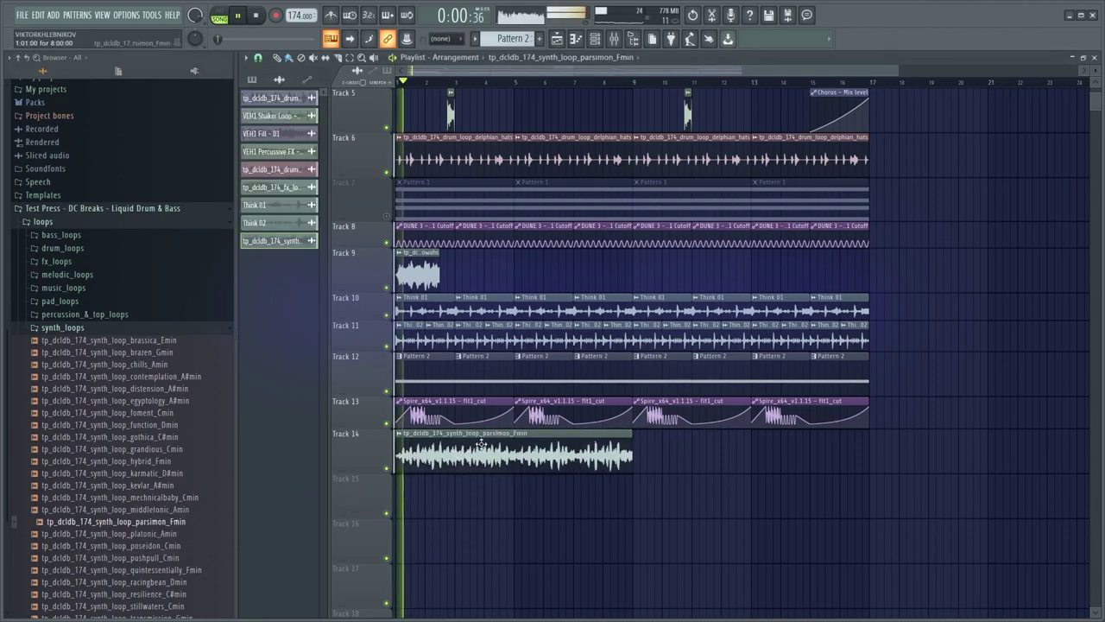
double_click(519, 449)
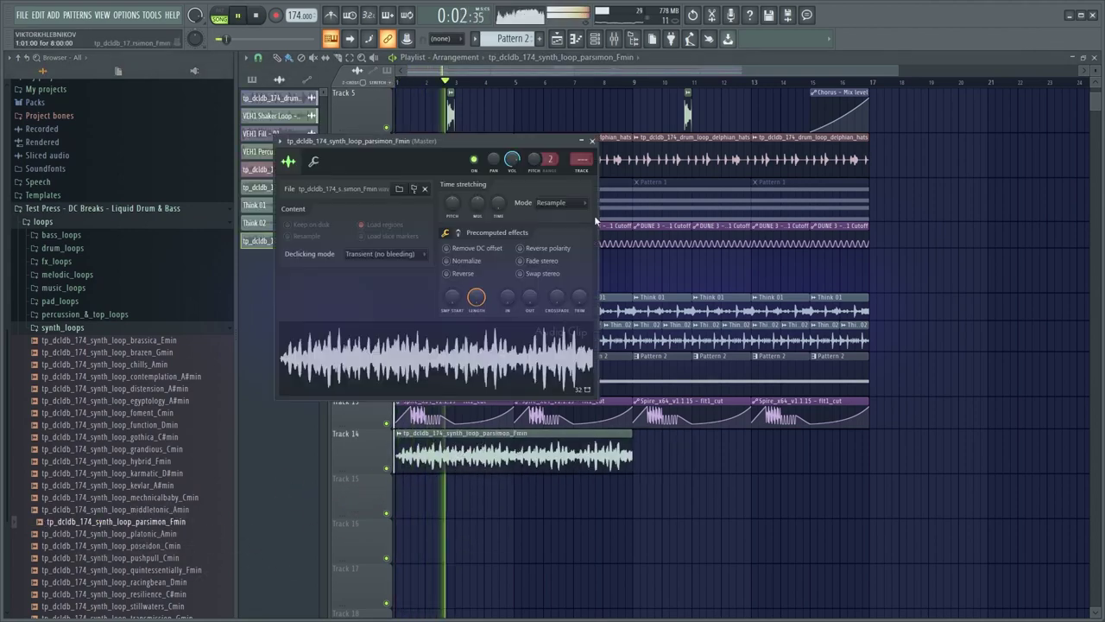
key(space)
key(space)
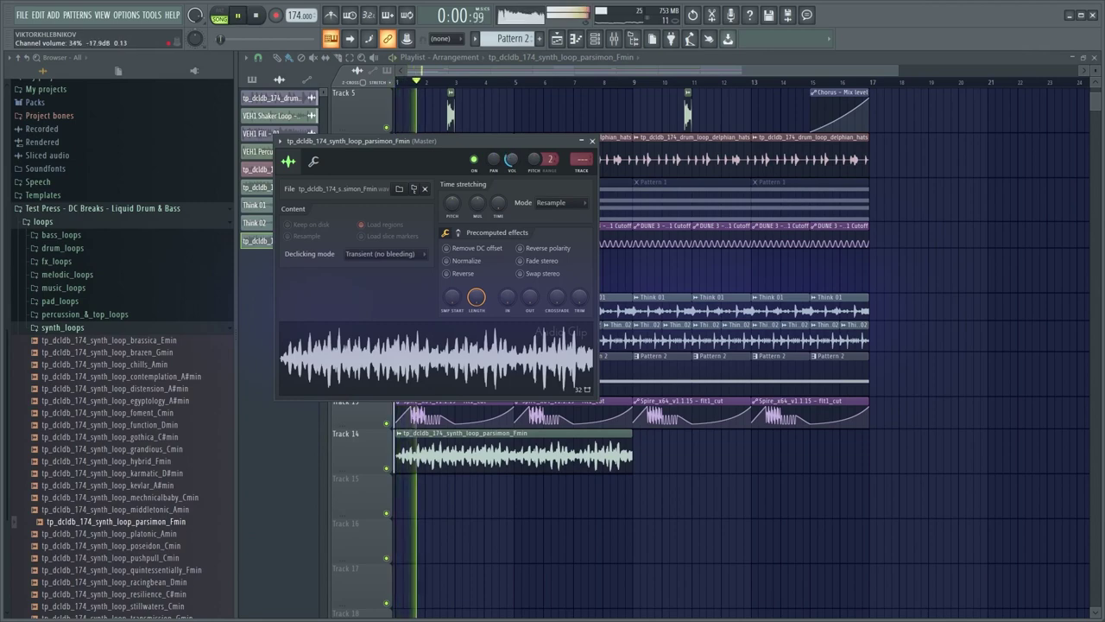
key(space)
double_click(550, 438)
Replace the Track 14 loop with platonic_Amin and audition it with its channel volume at about 44%
middle_click(144, 532)
key(space)
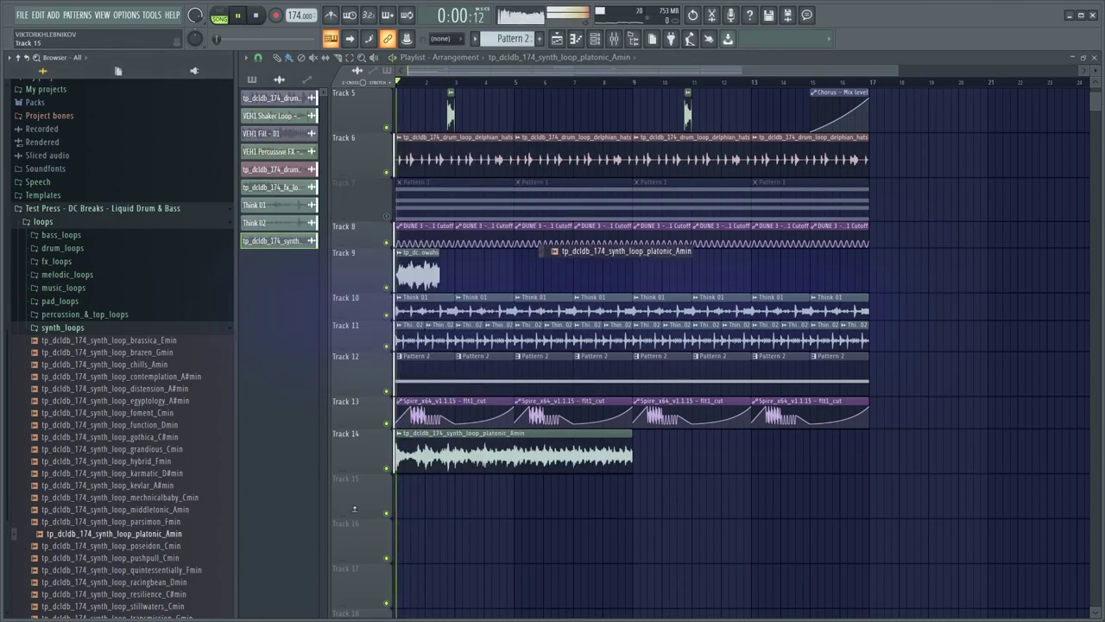
double_click(463, 460)
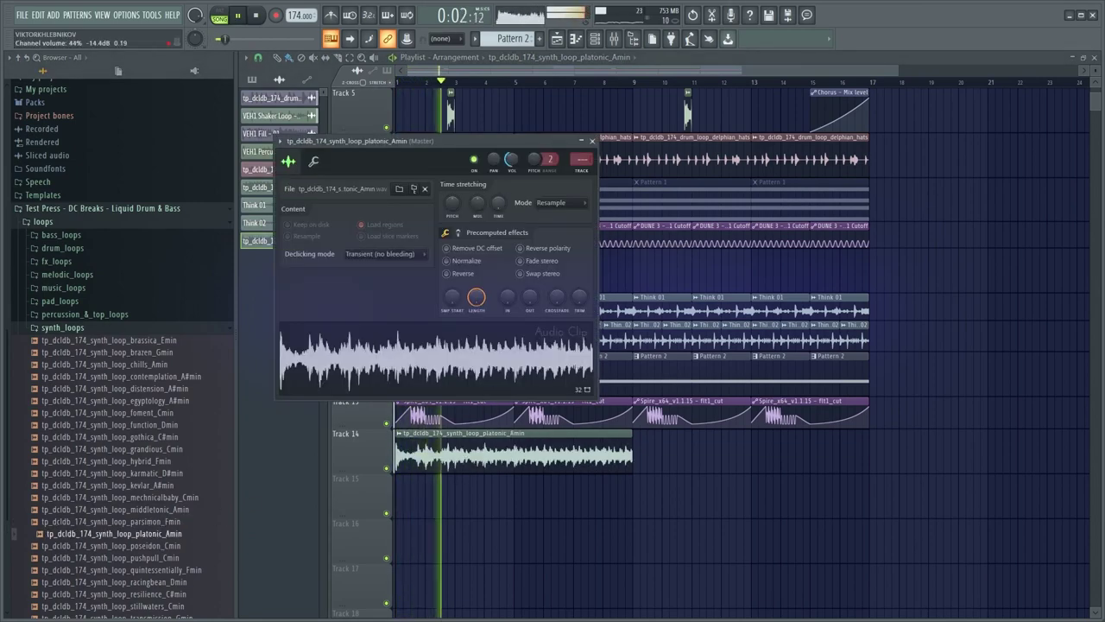
double_click(437, 461)
key(space)
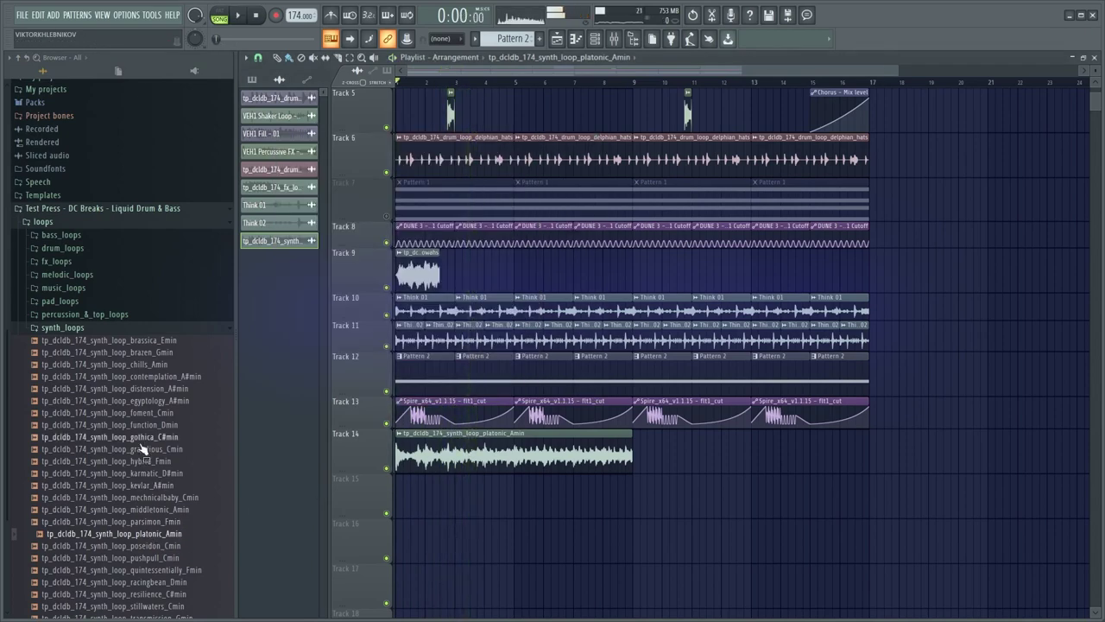
Swap the Track 14 loop for gothica_C#min, function_Dmin and egyptology_A#min in turn, auditioning each with the arrangement
middle_click(143, 438)
key(space)
key(space)
middle_click(150, 425)
key(space)
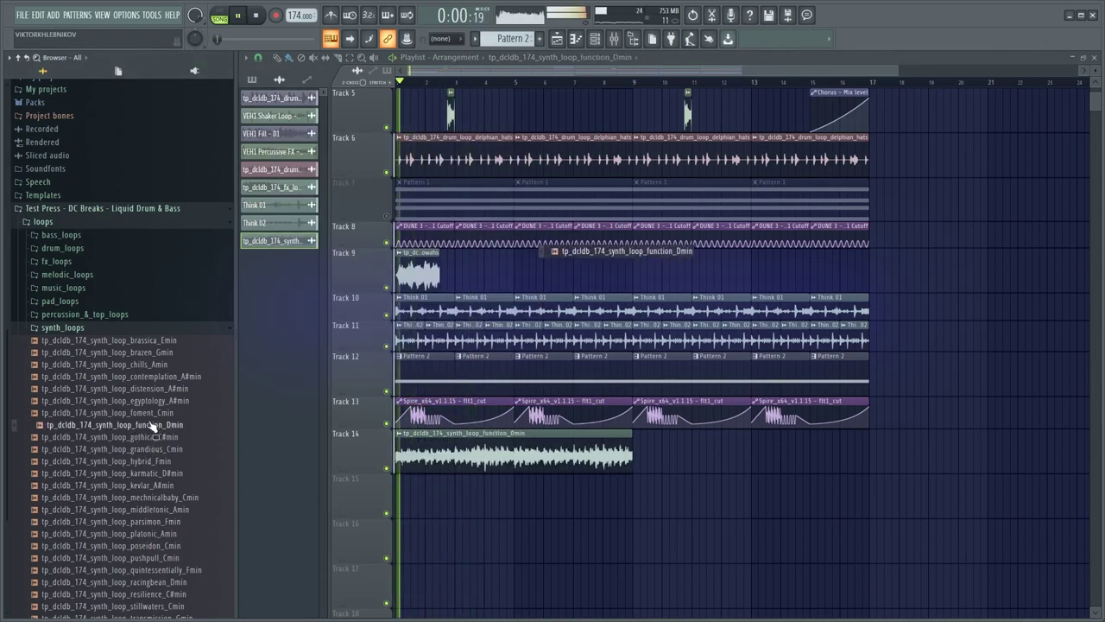
key(space)
middle_click(155, 401)
key(space)
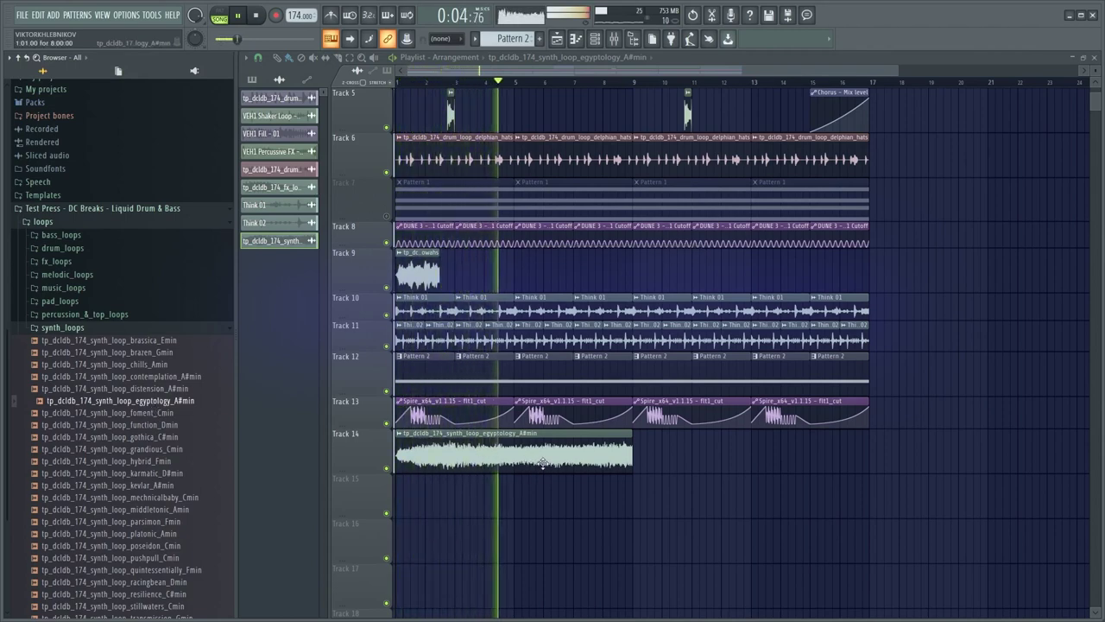
Stop playback and delete the egyptology_A#min channel from the project
key(space)
key(space)
click(575, 39)
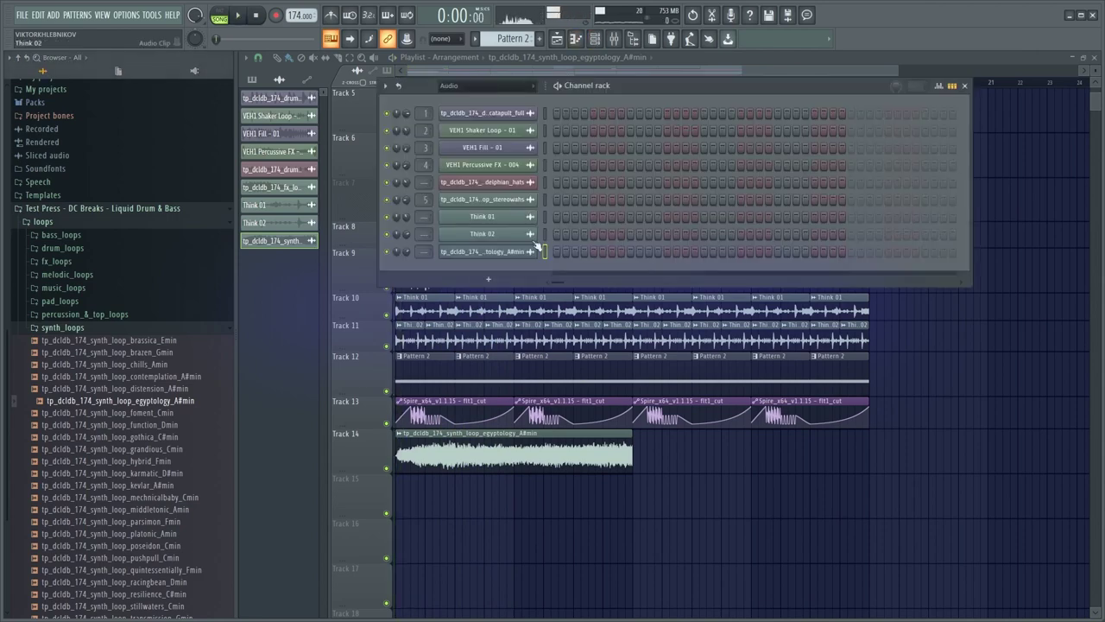
right_click(536, 250)
click(594, 373)
Show the Unsorted channel group and add an Omnisphere instrument to it
click(497, 86)
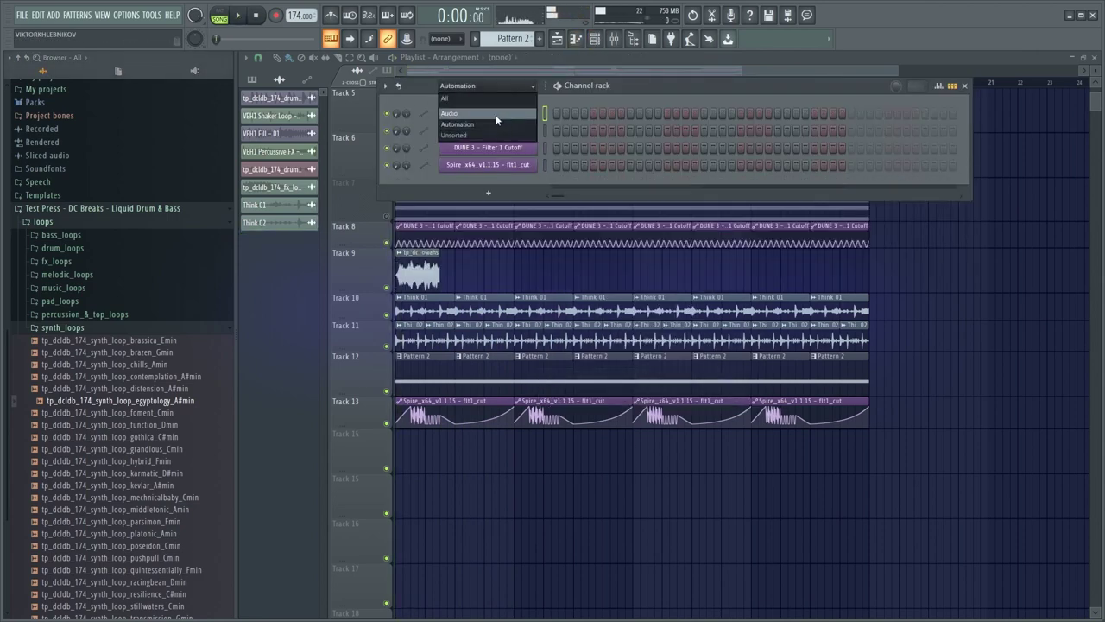
click(493, 135)
click(489, 175)
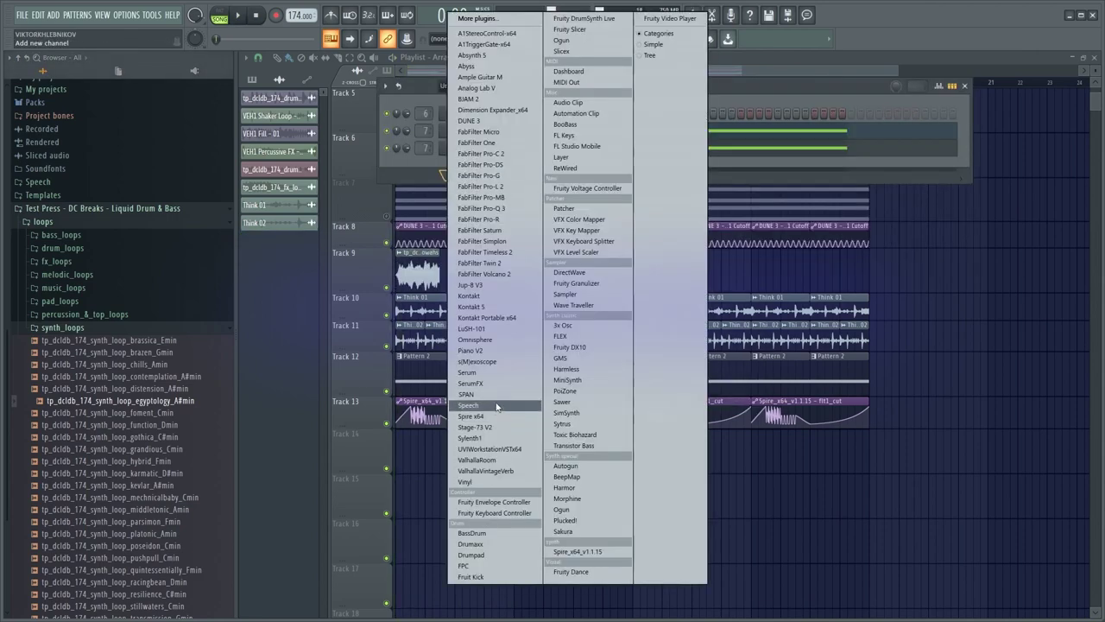
click(505, 341)
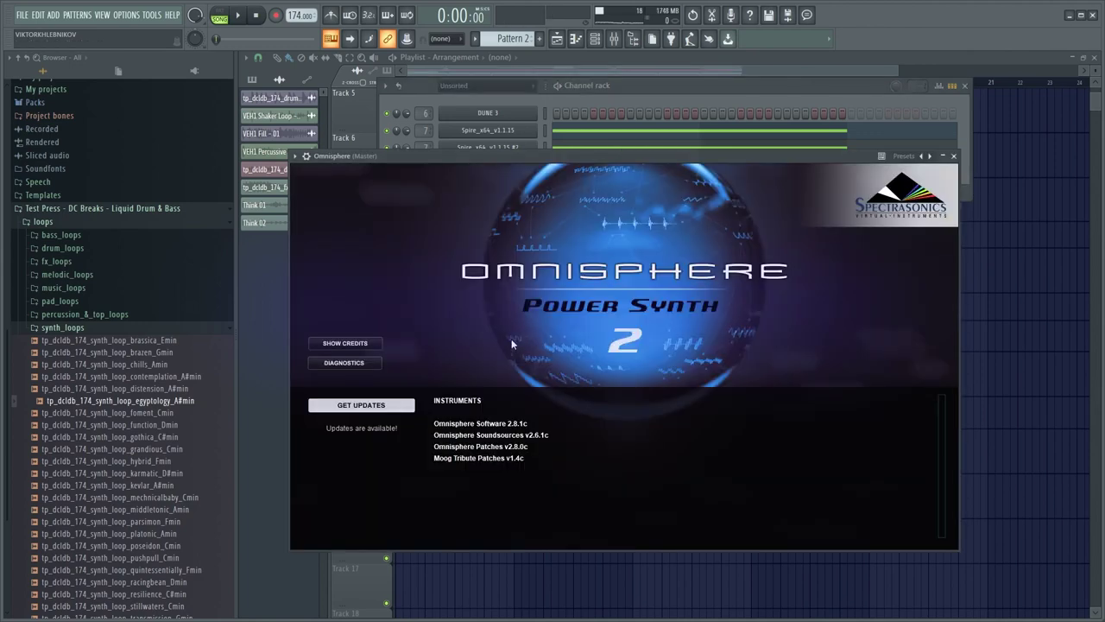
click(517, 337)
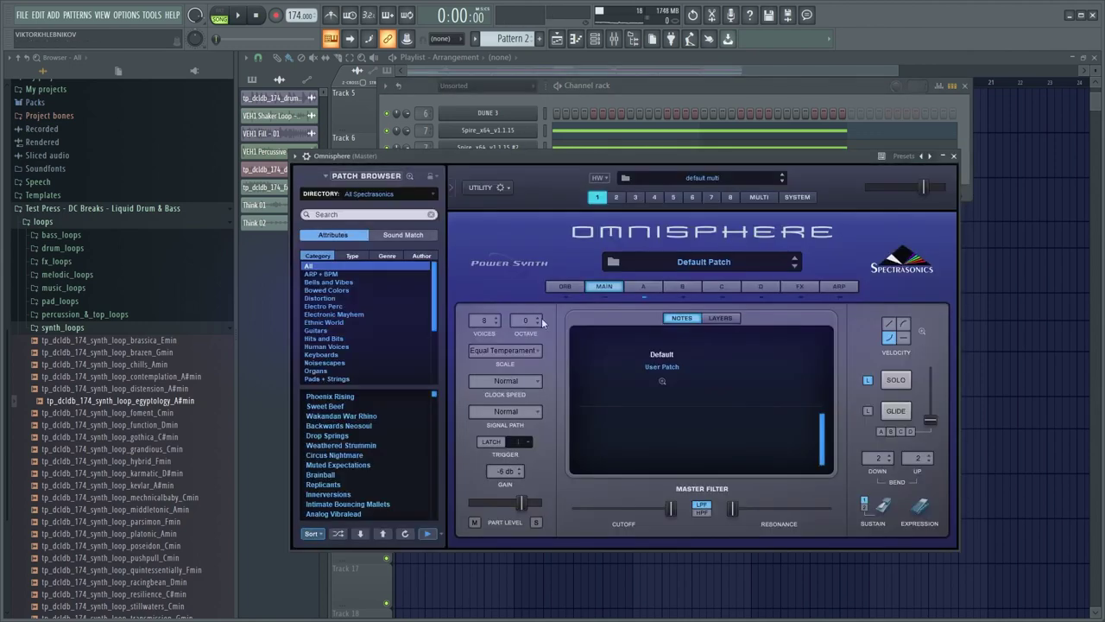
Filter Omnisphere's patches to Keyboards and select the Nineties Keys Vibe patch
click(375, 354)
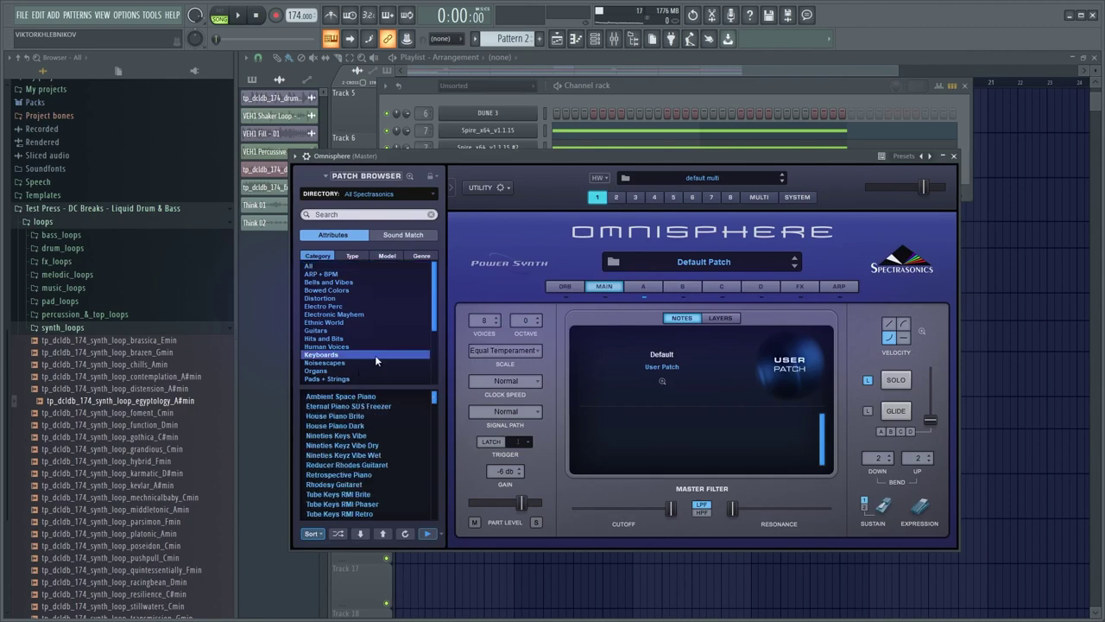
click(366, 435)
drag(569, 156, 577, 153)
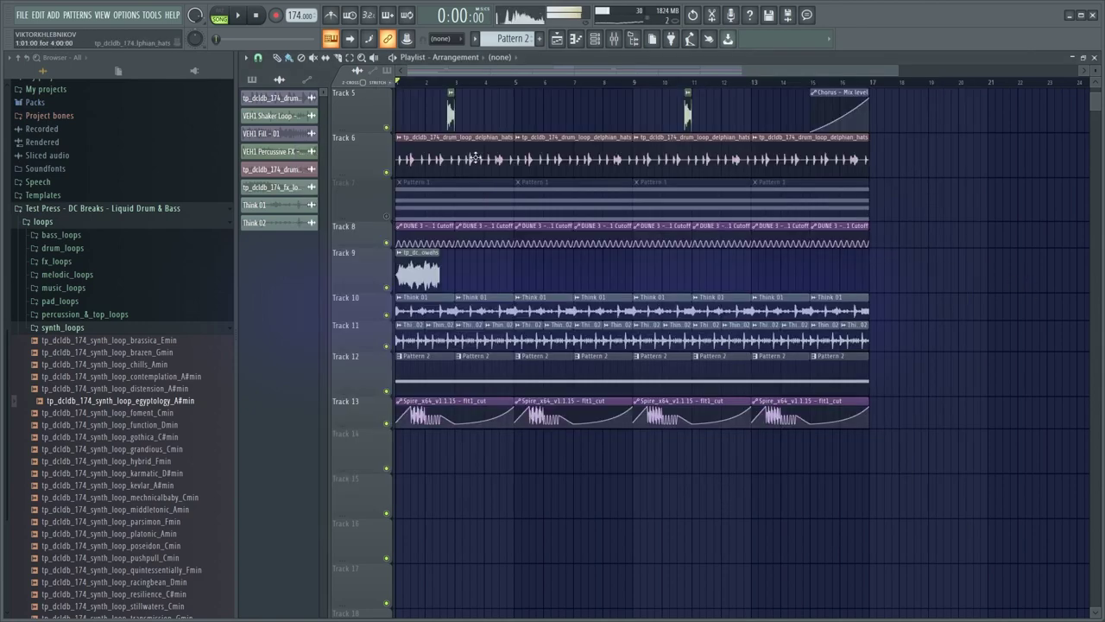
Try out Omnisphere notes against the arrangement over repeated playback with Track 7 muted
click(387, 216)
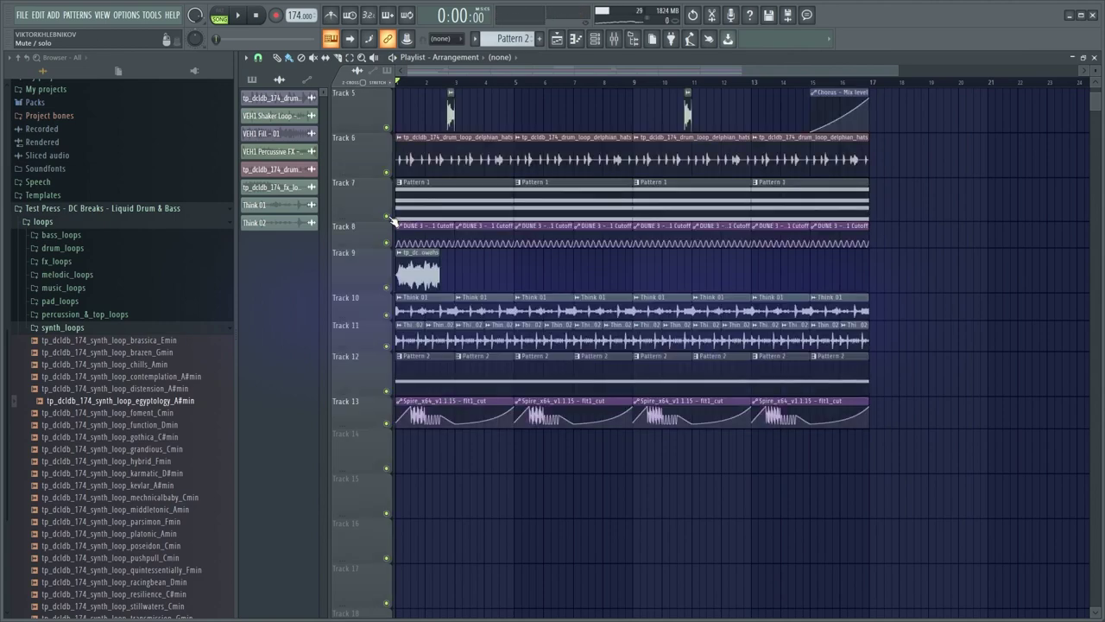
scroll(434, 199, up, 2)
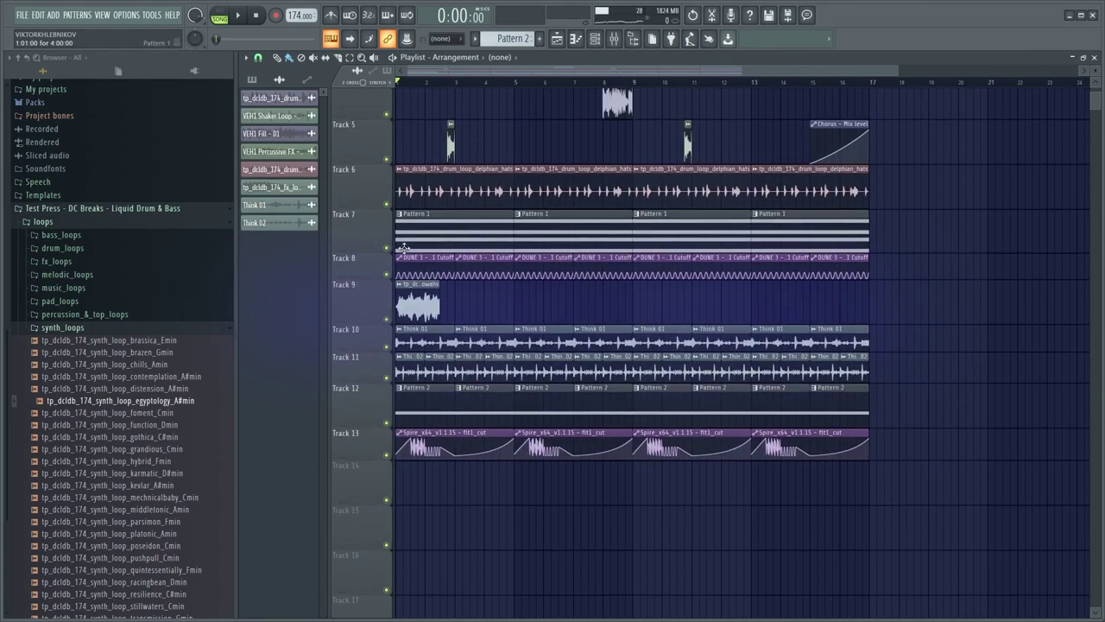
click(387, 250)
key(space)
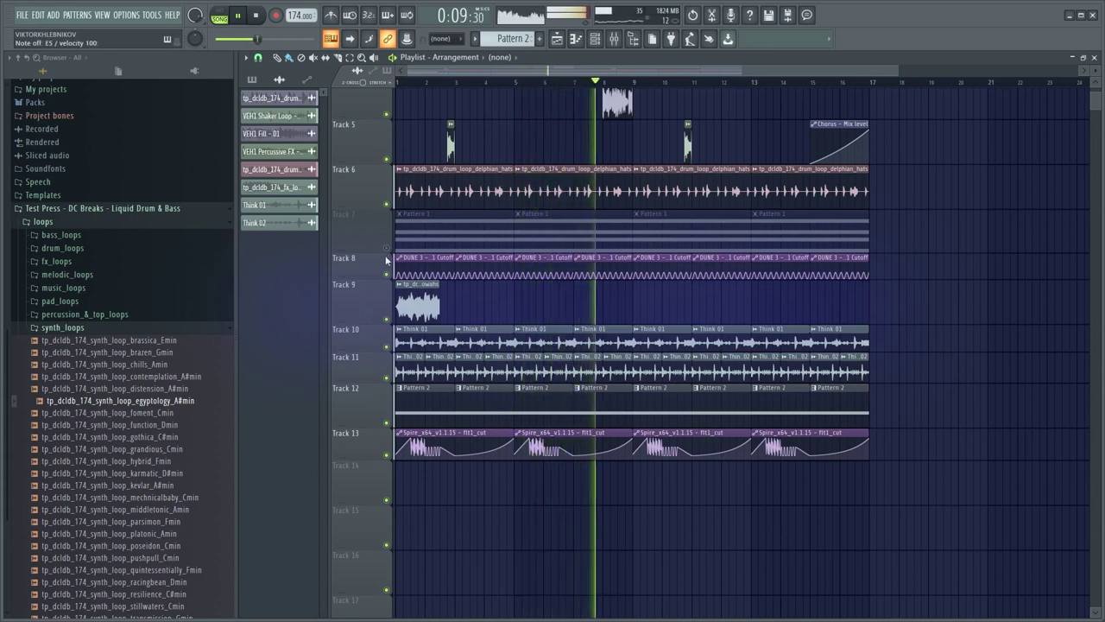
key(space)
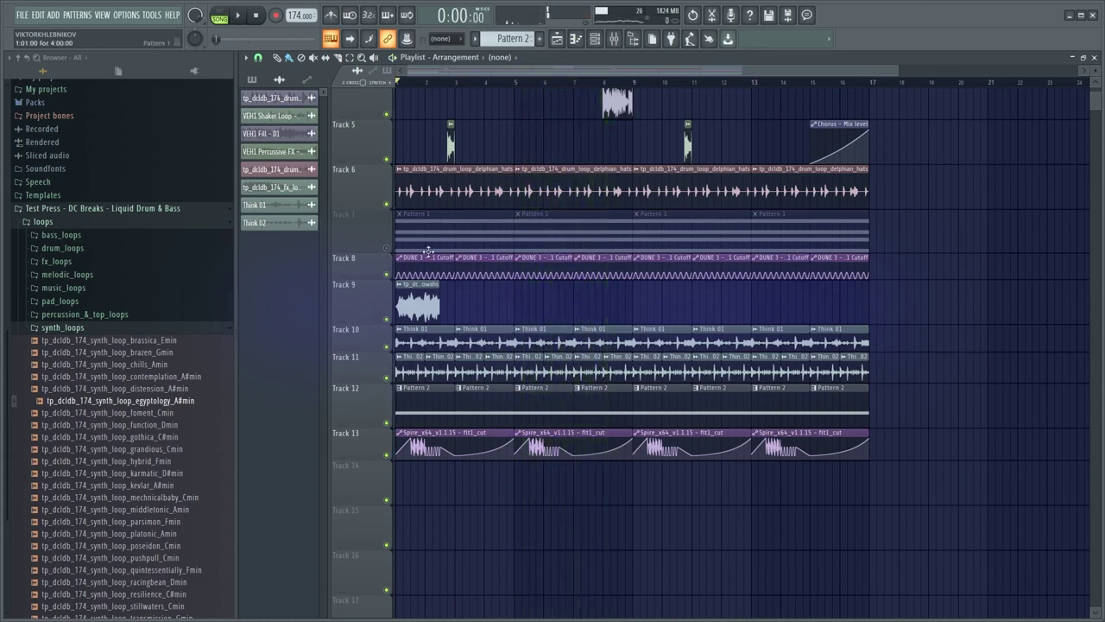
key(space)
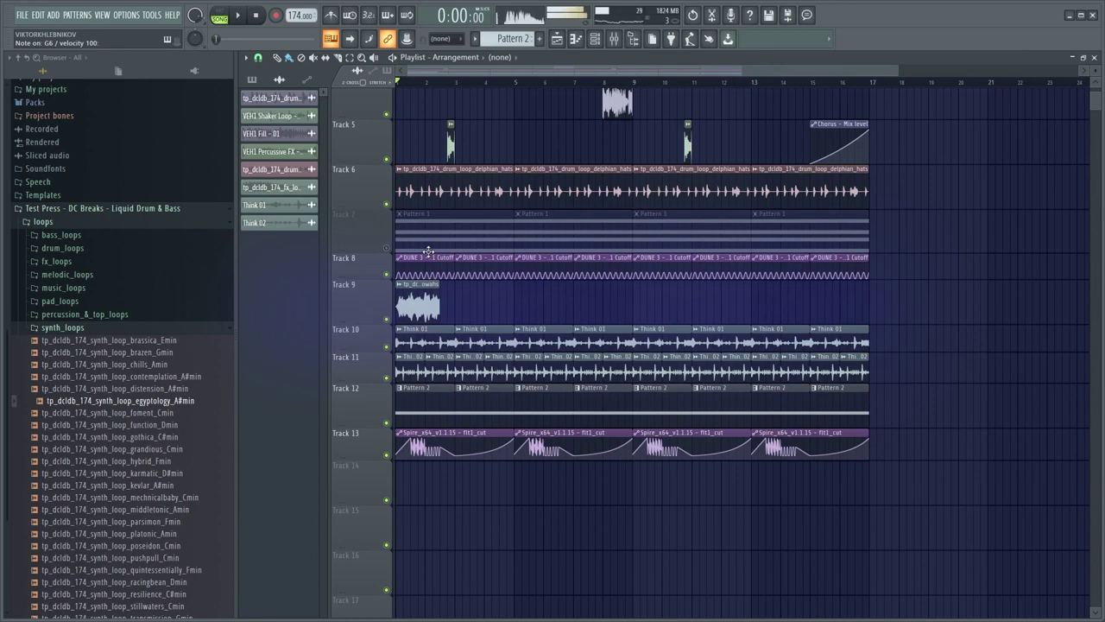
key(space)
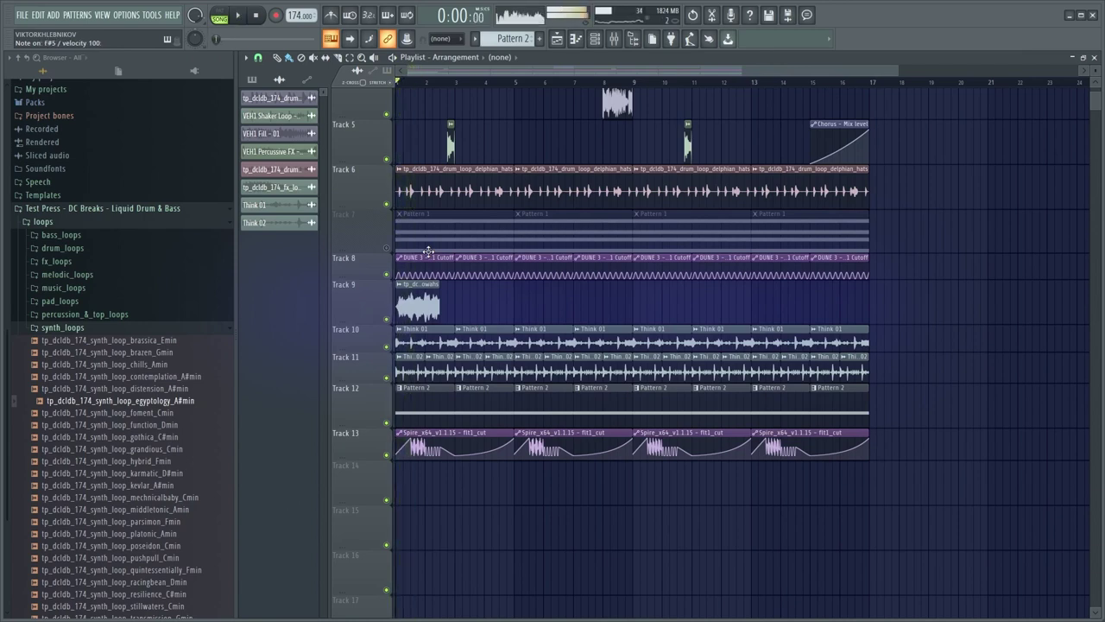
key(space)
key(space)
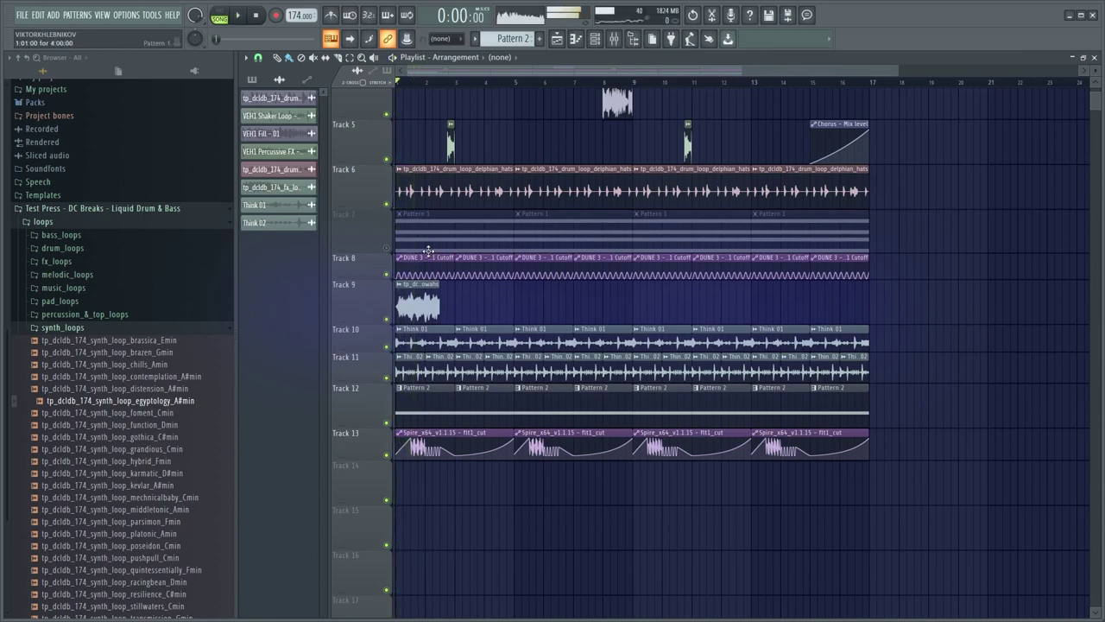
key(space)
key(space)
Compare playback of the arrangement with Track 7's chords unmuted and muted
right_click(391, 251)
right_click(391, 250)
key(space)
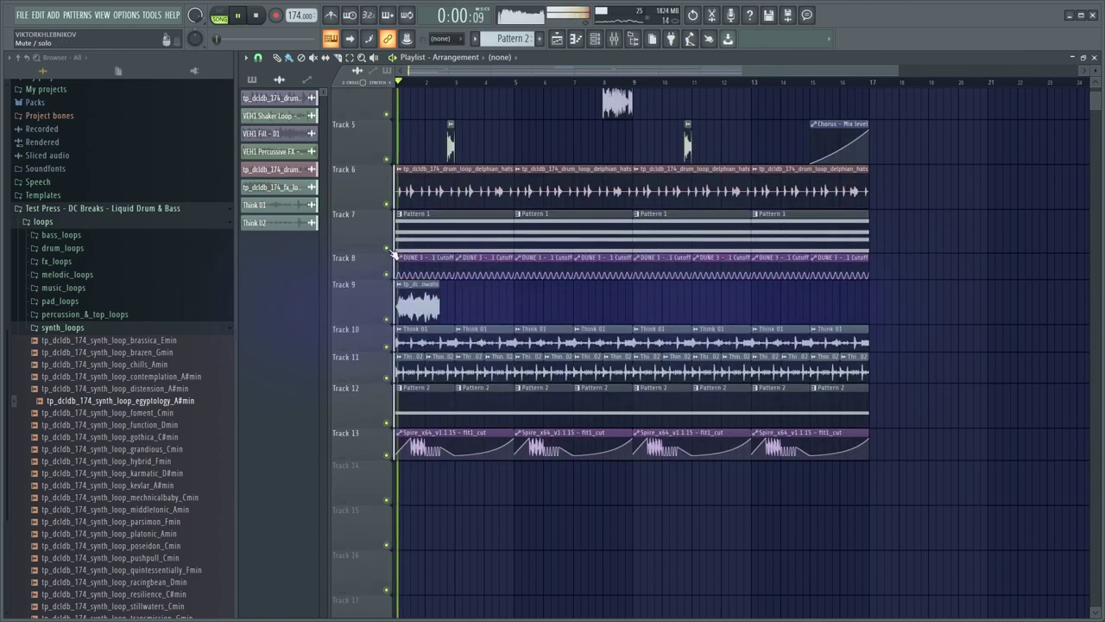
key(space)
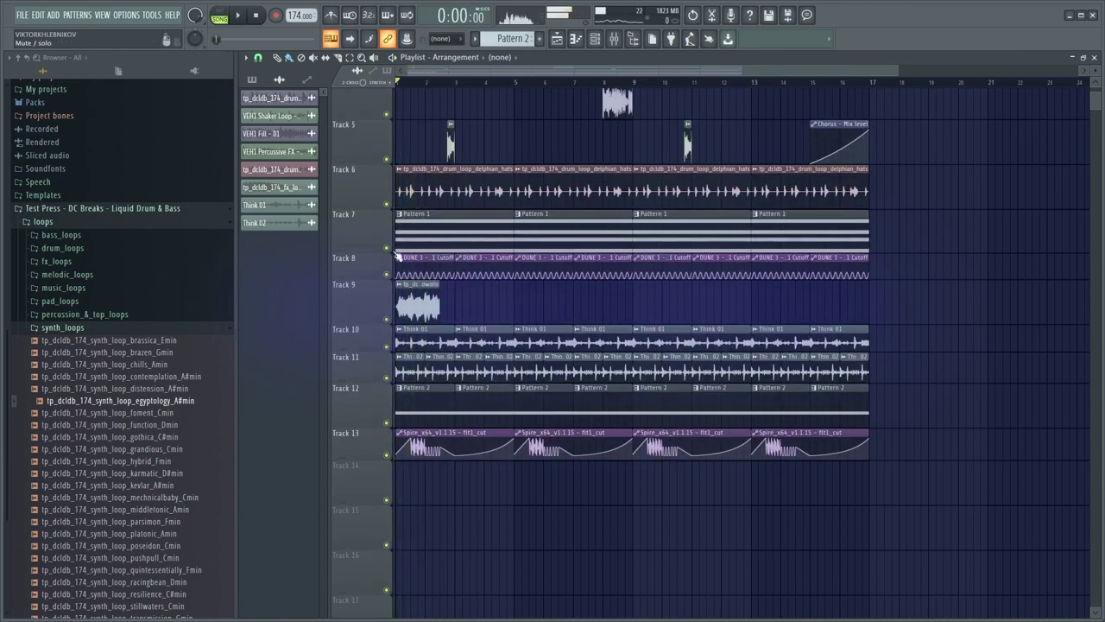
click(390, 250)
key(space)
Place a new Pattern 3 at bar 1 of Track 14 and open Omnisphere's piano roll
click(539, 38)
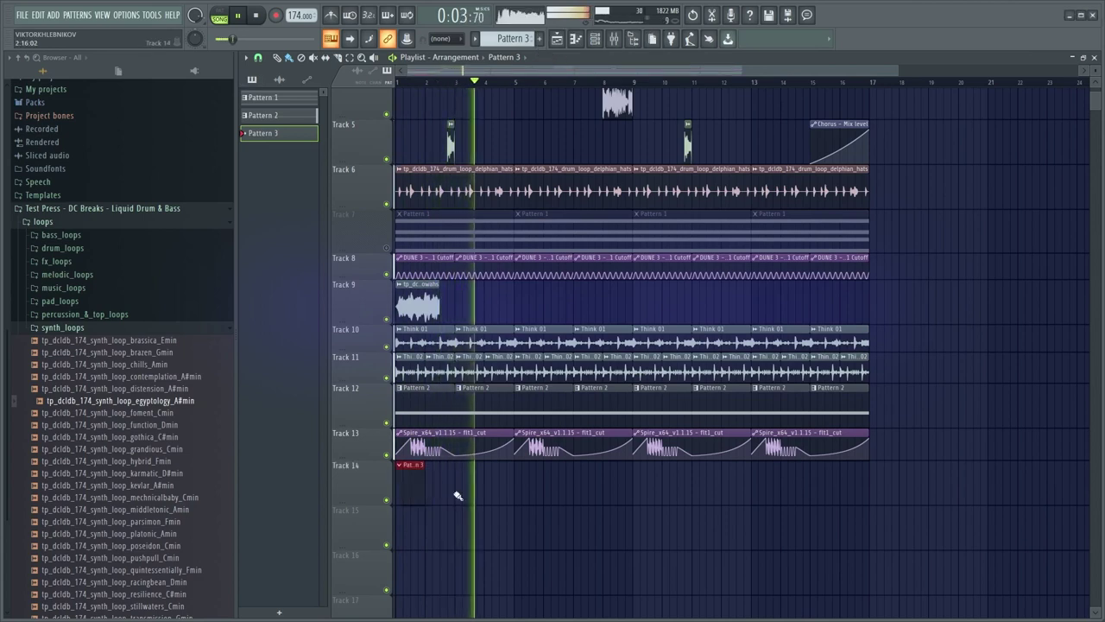
click(578, 38)
click(596, 40)
click(597, 41)
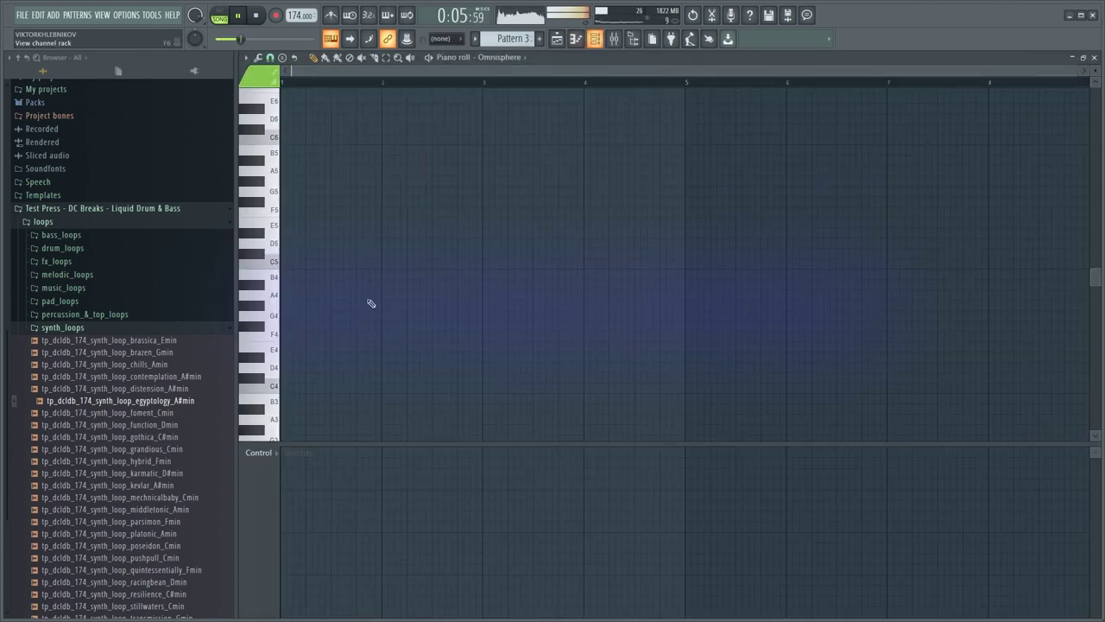
Draw a two-bar F4 note at the start of the Omnisphere pattern and audition it
key(space)
scroll(380, 299, up, 3)
scroll(412, 288, down, 1)
drag(314, 311, 207, 316)
scroll(330, 312, down, 2)
key(space)
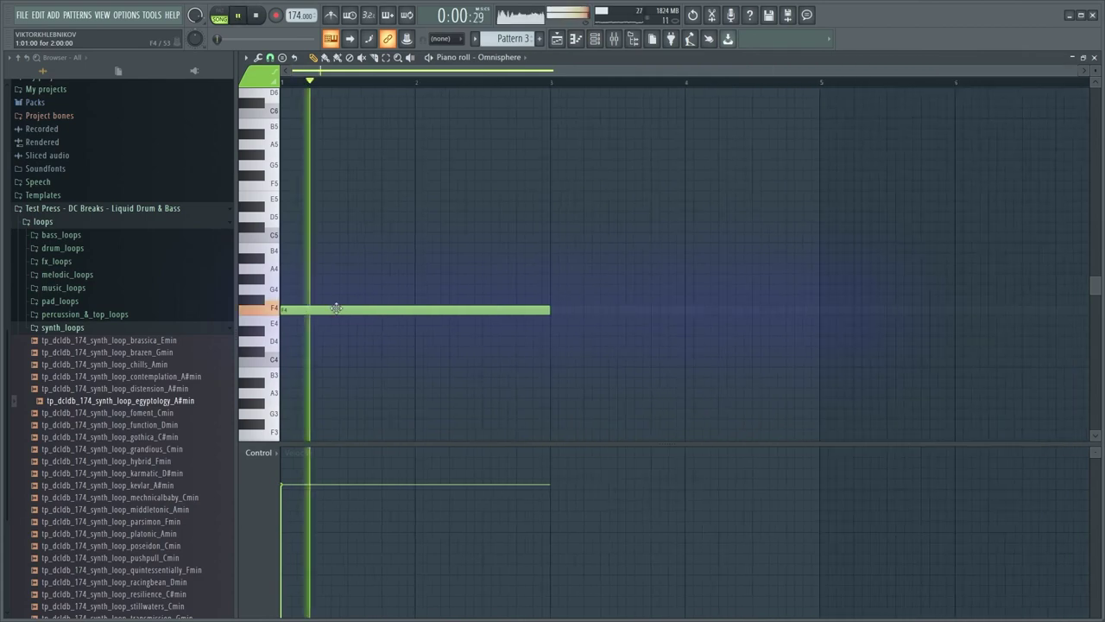
Stack two-bar C5 and E5 notes above the F4 note and audition the chord
key(space)
click(288, 238)
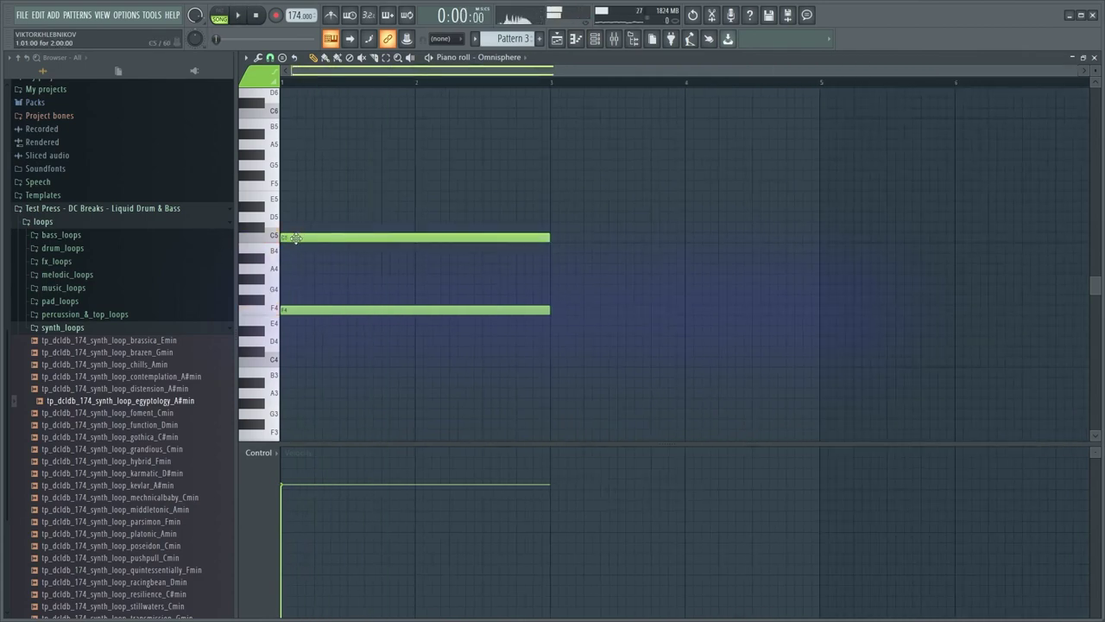
drag(290, 217, 234, 193)
key(space)
key(space)
right_click(322, 219)
key(space)
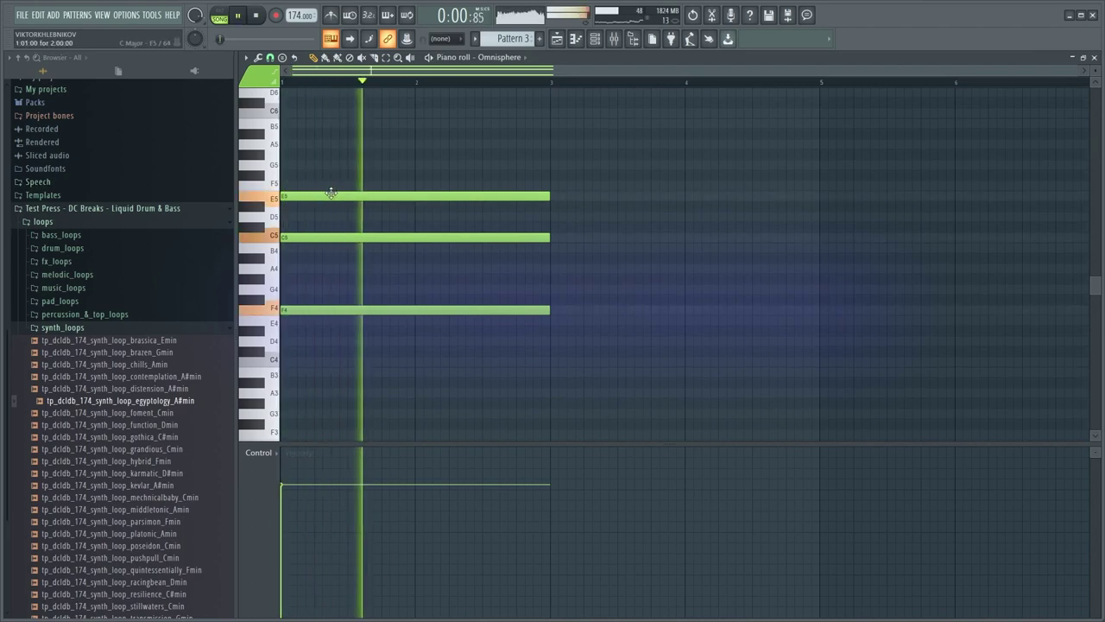
key(space)
Delete the F4, C5 and E5 chord notes from the Omnisphere pattern
right_click(332, 197)
right_click(341, 236)
right_click(345, 309)
mouse_move(298, 184)
mouse_down()
mouse_move(227, 179)
mouse_move(270, 197)
mouse_up()
right_click(333, 184)
Draw an A6 note about one beat long at the start of the Omnisphere pattern and show the channel rack
scroll(431, 305, up, 5)
drag(550, 197, 313, 212)
click(596, 38)
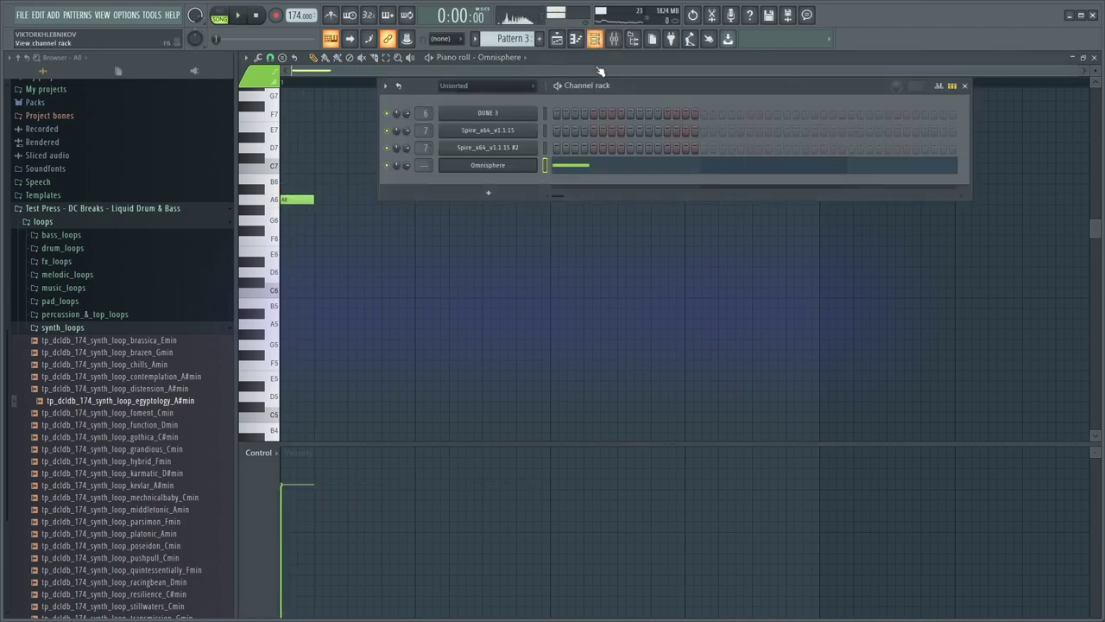
Route the Omnisphere channel to mixer insert 8 and load Fruity Delay 3 in its second effect slot
key(F9)
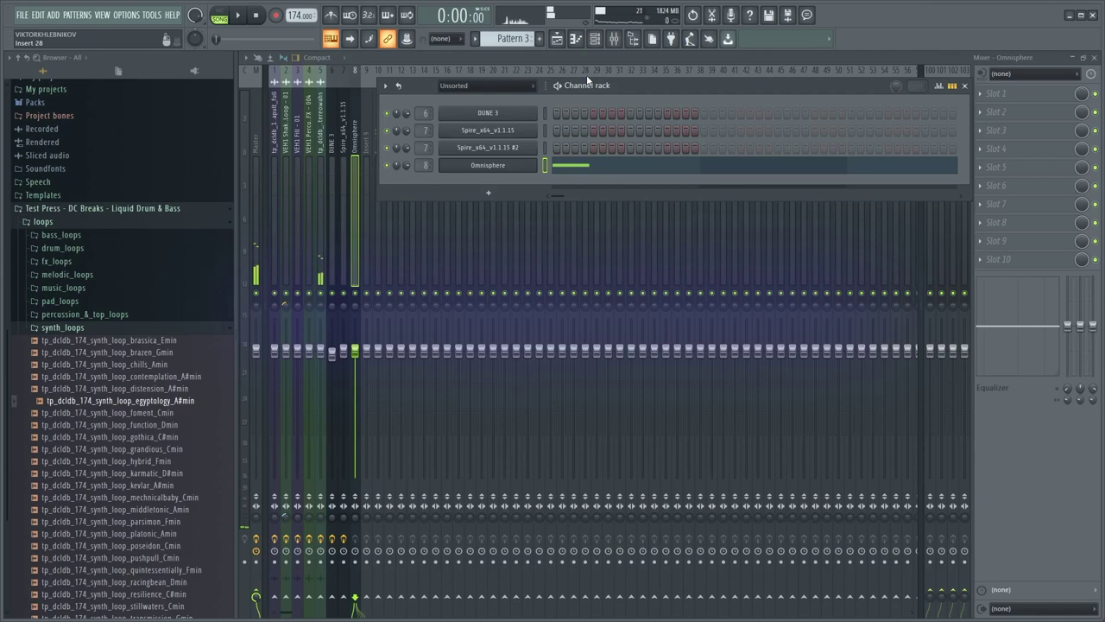
key(n)
click(1011, 108)
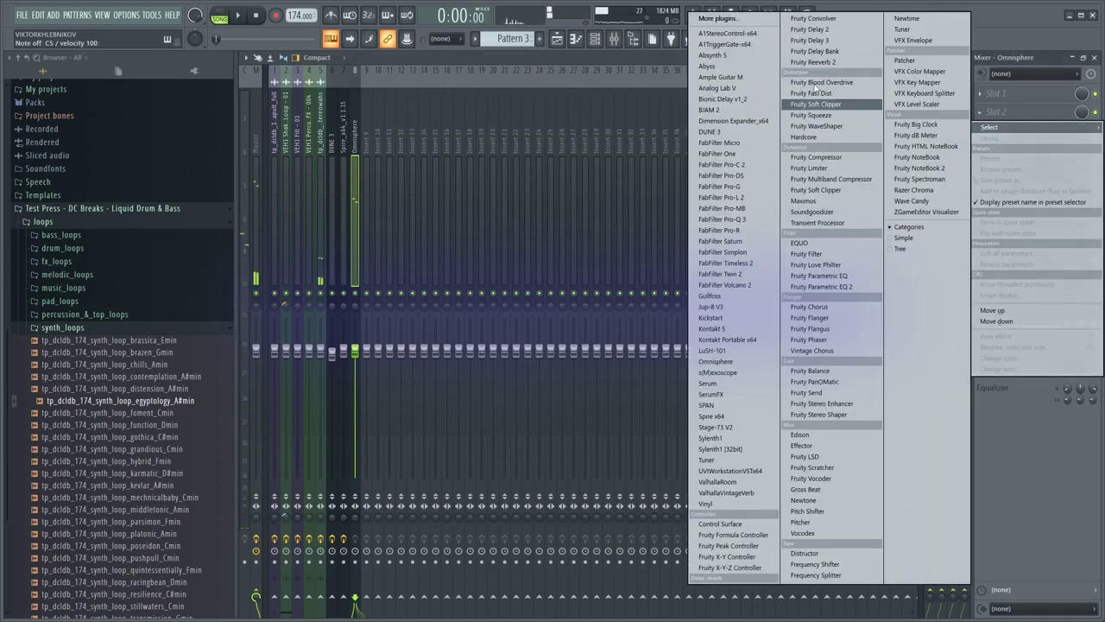
click(825, 40)
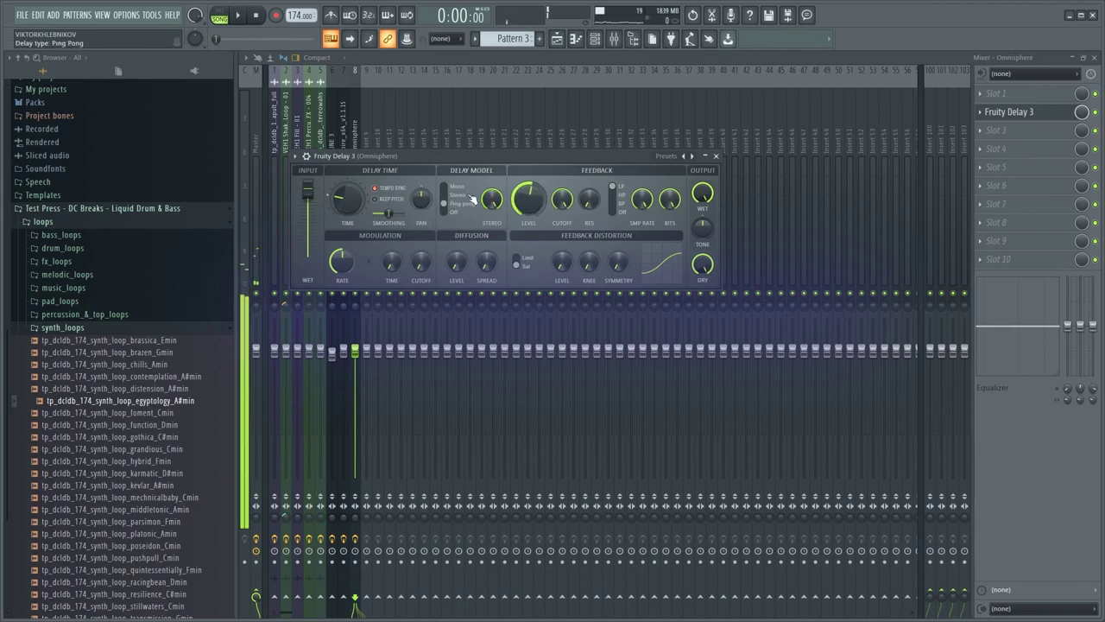
Load ValhallaVintageVerb in the fourth slot with Ambience mode, 67.6% mix, 9.01 s decay, 4500 Hz high cut and 450 Hz low cut, and audition it
click(993, 148)
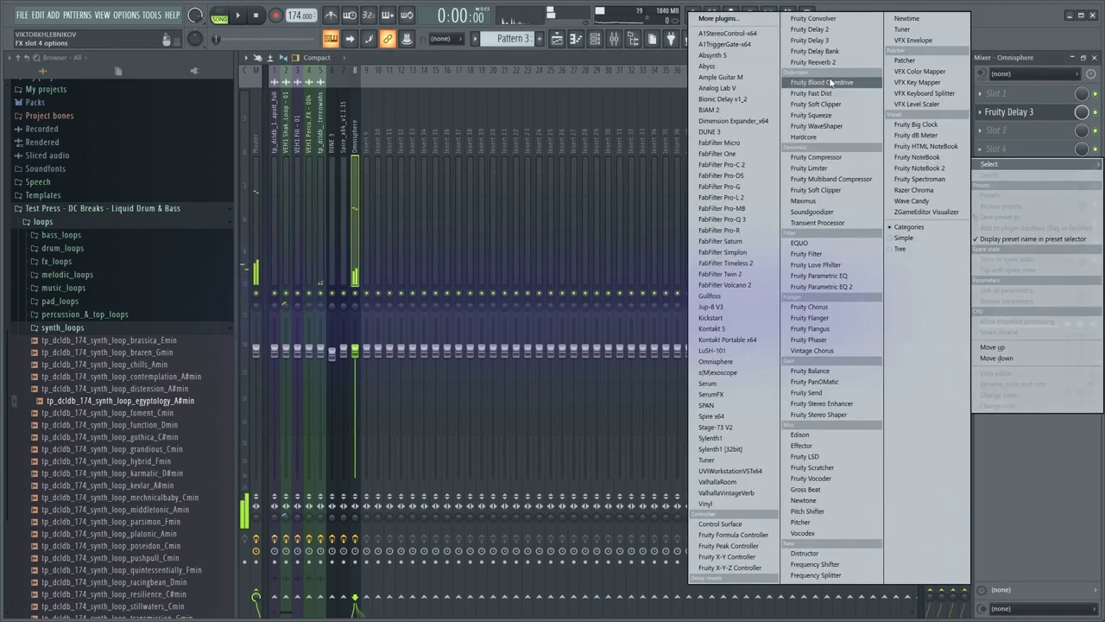
click(744, 496)
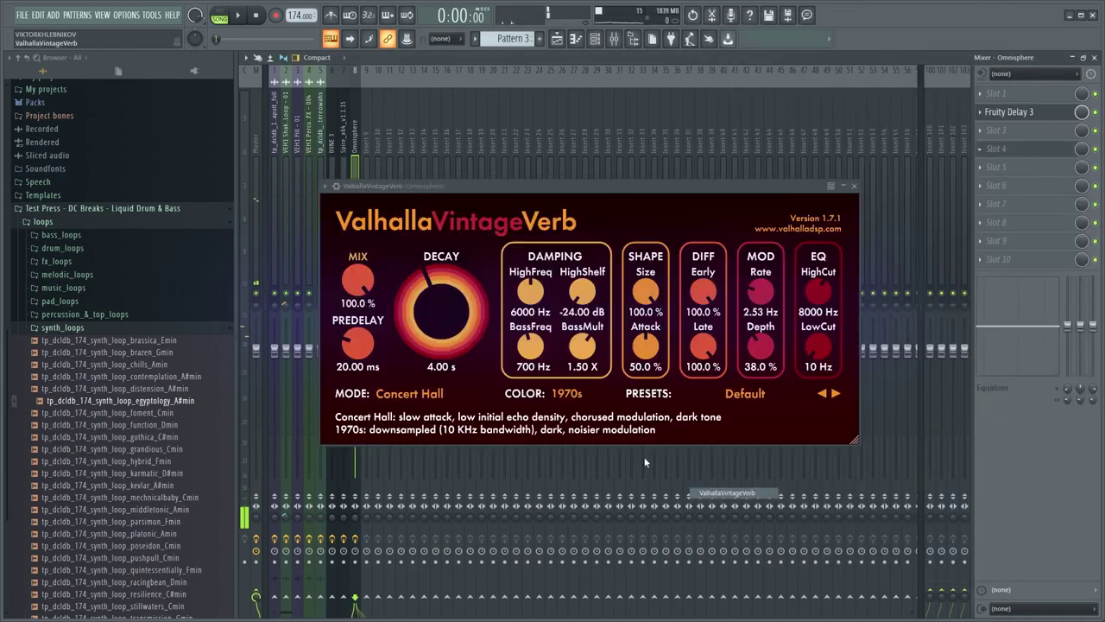
drag(352, 290, 353, 289)
drag(437, 288, 438, 276)
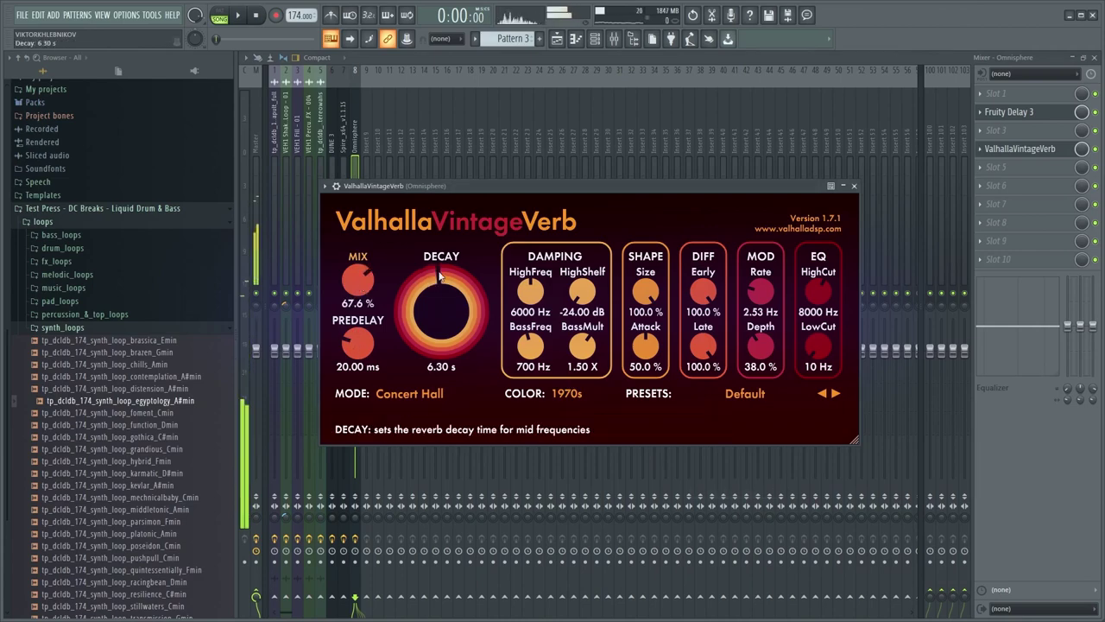
click(428, 395)
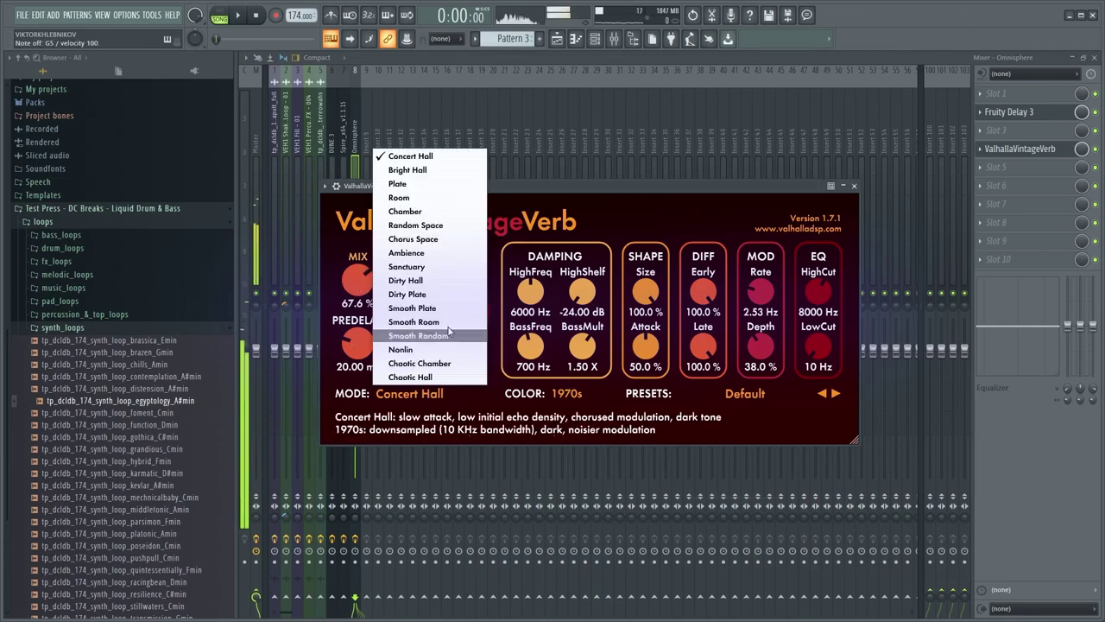
click(450, 254)
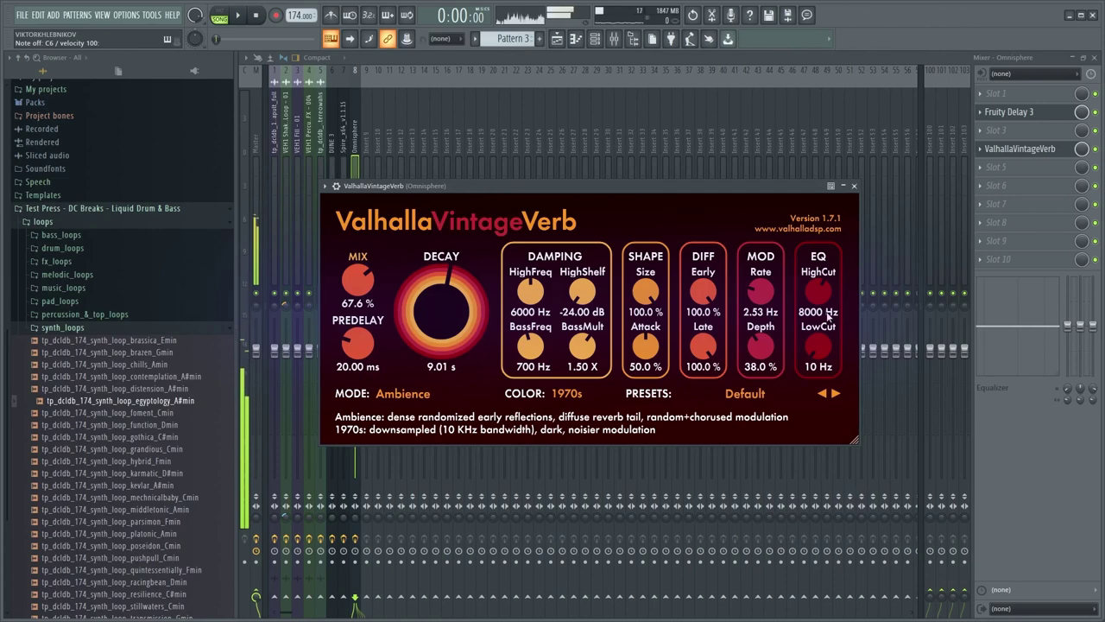
drag(822, 295, 814, 320)
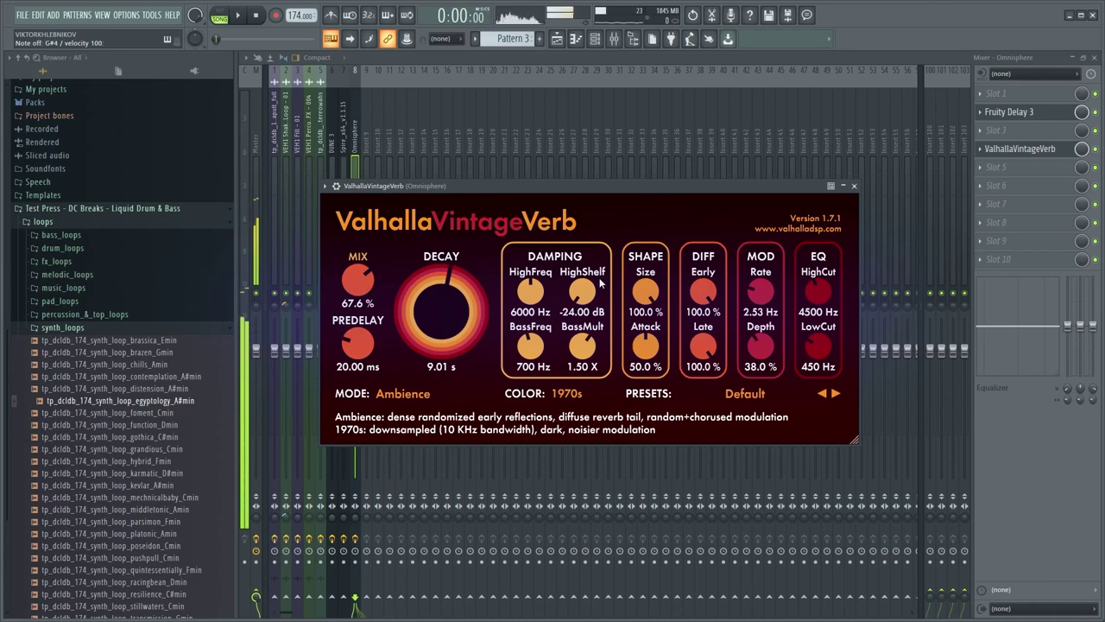
click(352, 139)
key(space)
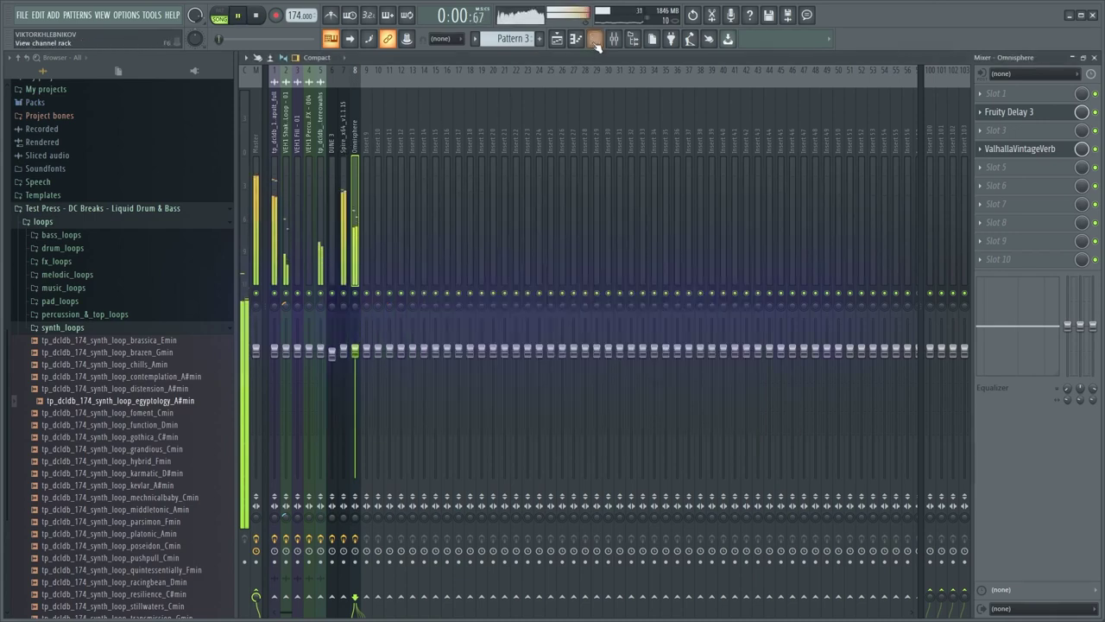
Draw a one-beat F6 note on the last beat of bar 1 in the Omnisphere pattern and audition it
click(560, 39)
key(space)
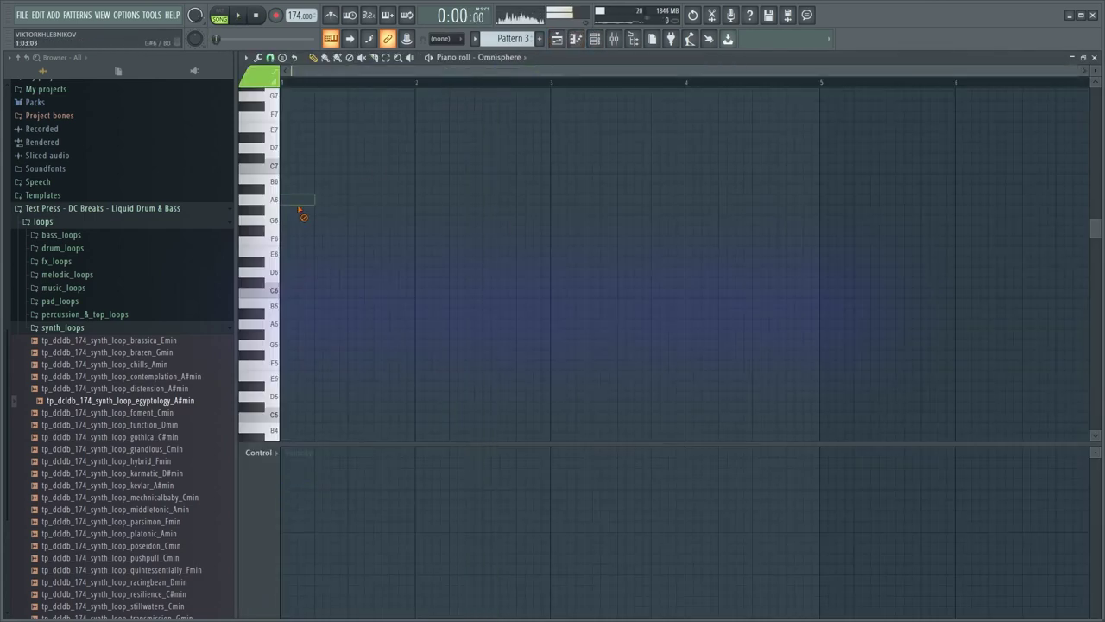
key(space)
click(338, 240)
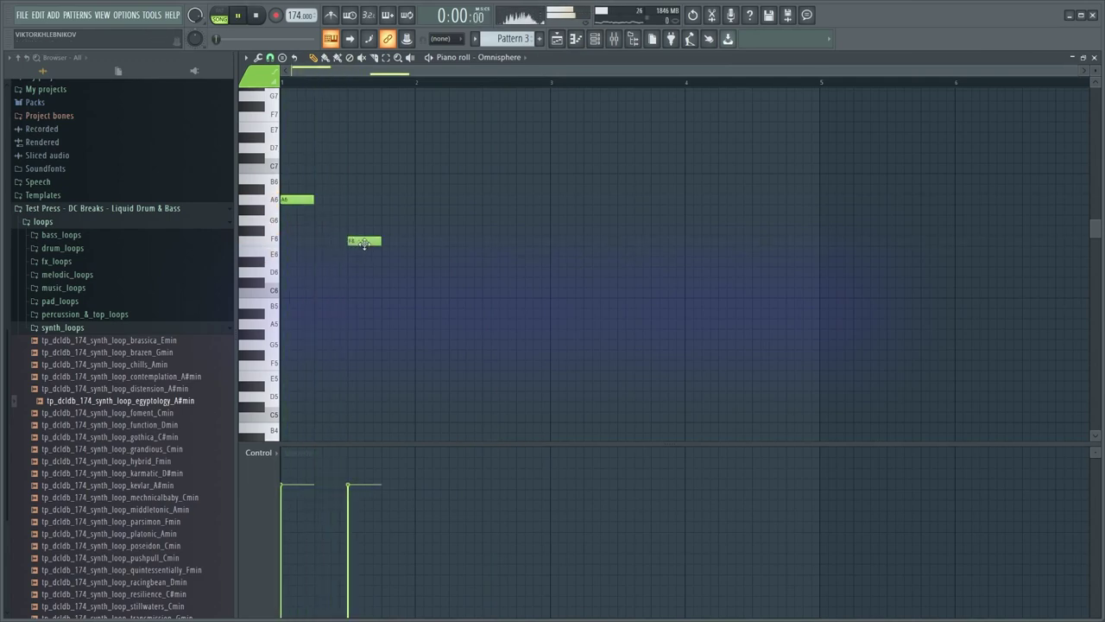
key(space)
drag(359, 241, 393, 240)
key(space)
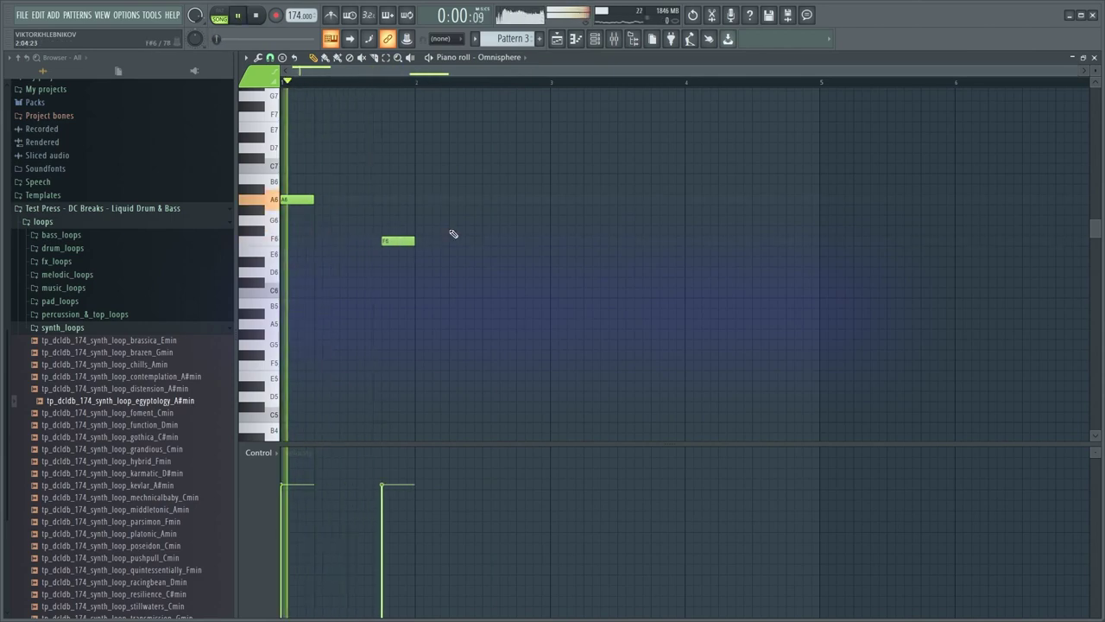
key(space)
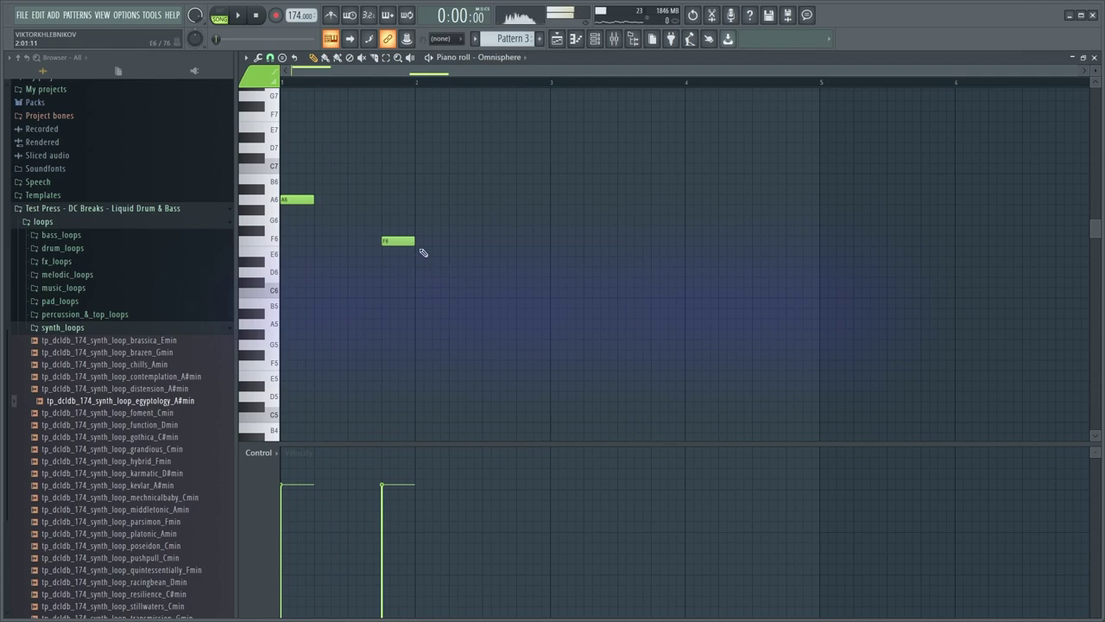
Draw a one-beat E6 note at the start of bar 2 and audition the melody
click(423, 252)
key(space)
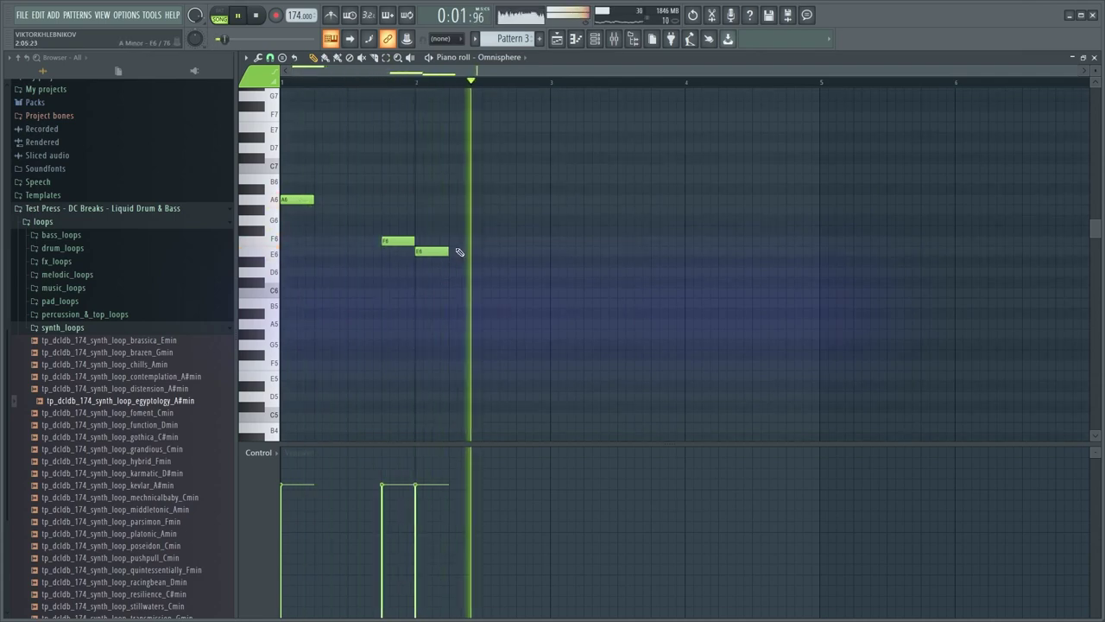
key(space)
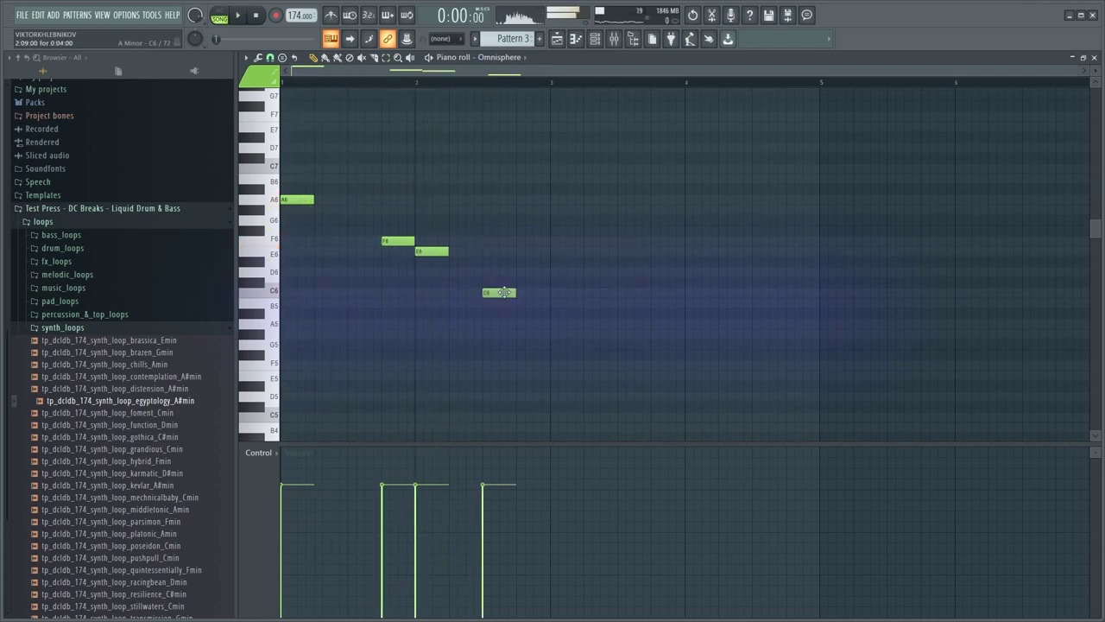
Place one-beat notes at C6 on the last beat of bar 2 and D6 at the start of bar 3, and audition them
drag(485, 295, 521, 292)
key(space)
ctrl+click(545, 225)
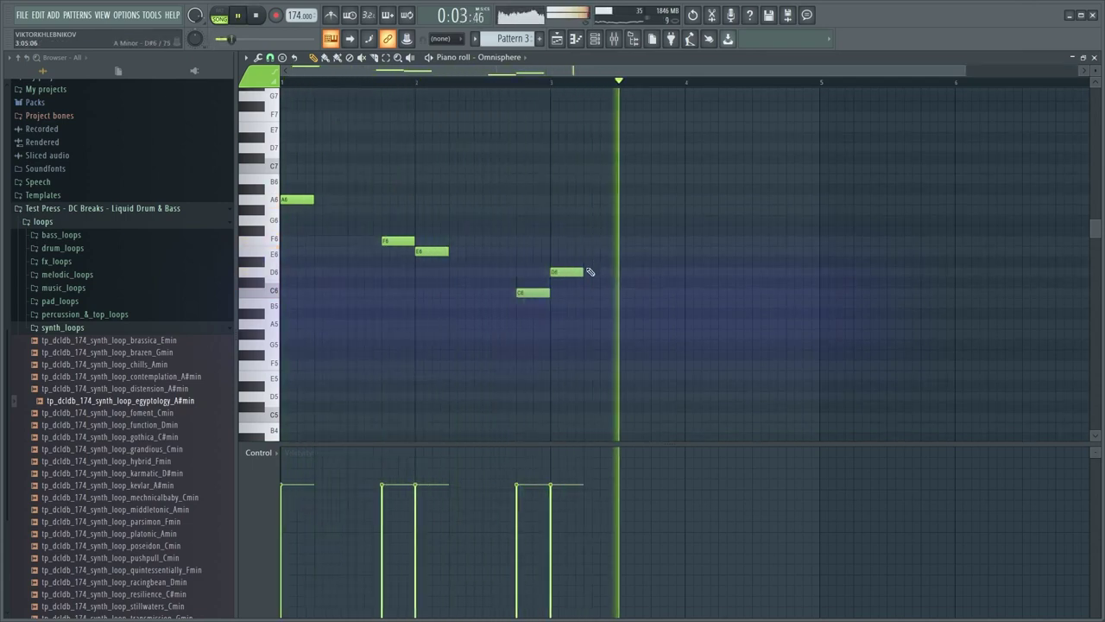
scroll(618, 259, down, 1)
Open the Omnisphere instrument and raise its master filter cutoff to the maximum
click(596, 45)
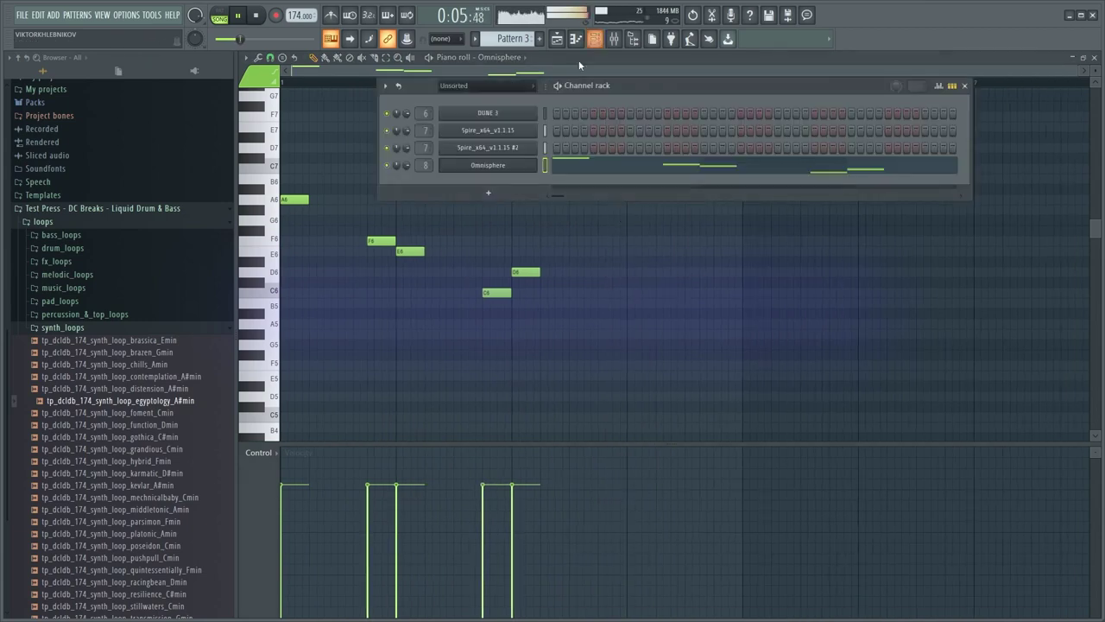
click(518, 168)
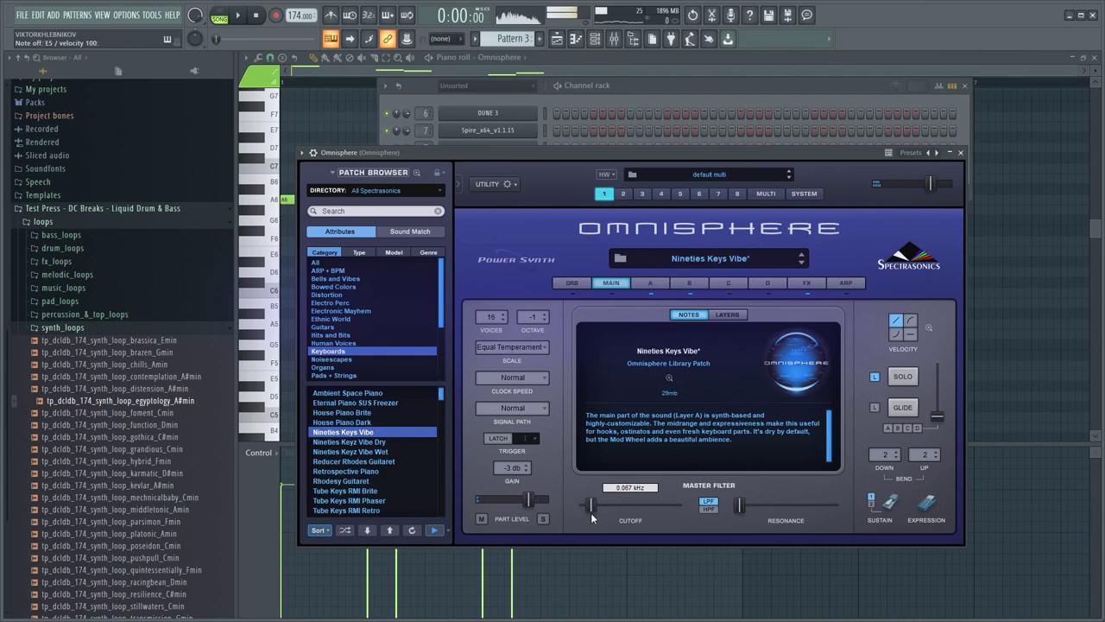
drag(591, 513, 702, 511)
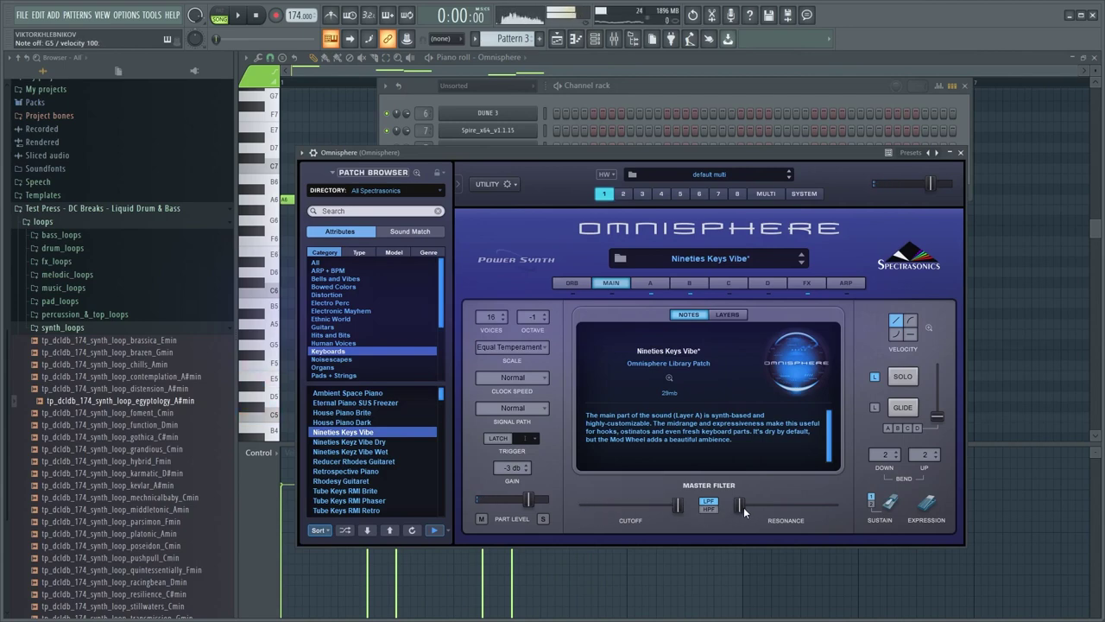
Raise the level of the Vibey Bells layer in Omnisphere, audition the melody and close the instrument
click(733, 316)
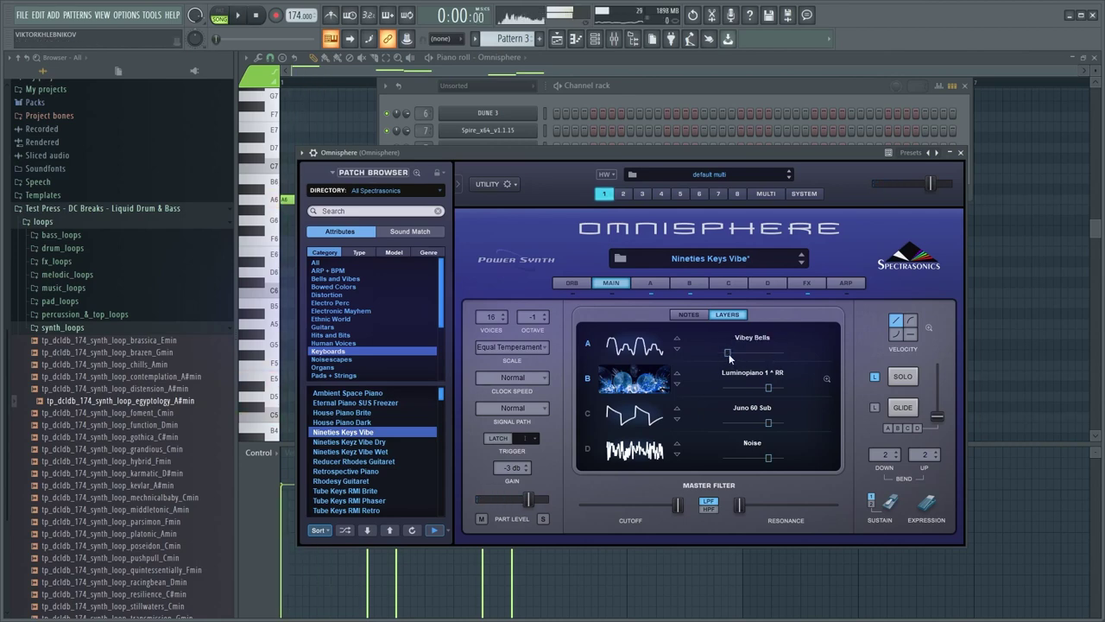
drag(729, 356, 781, 362)
key(space)
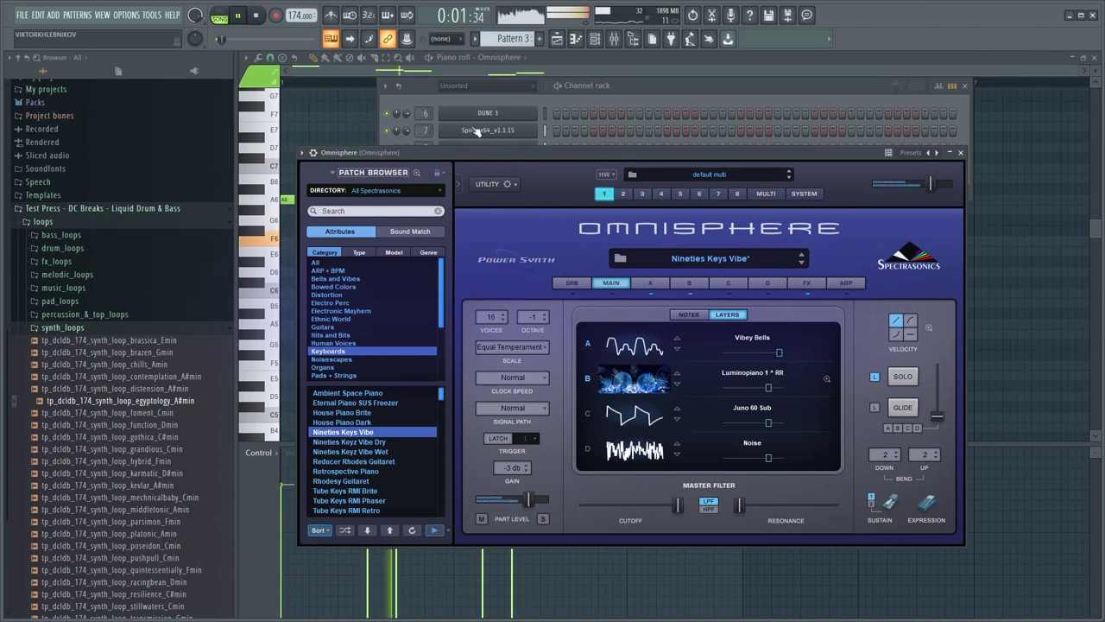
right_click(335, 117)
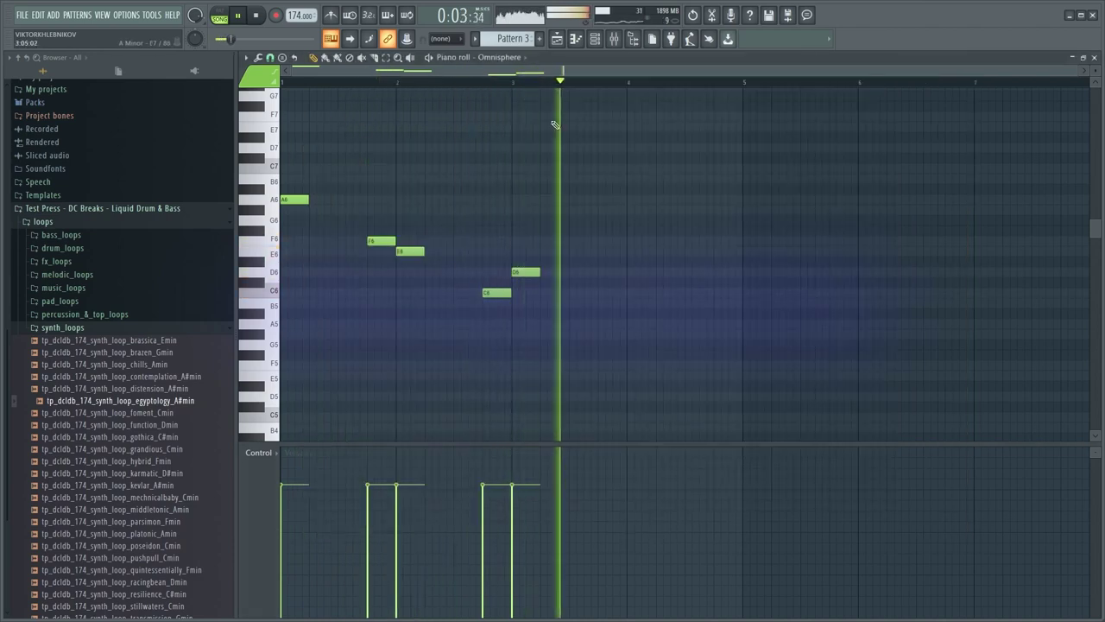
Lower the ValhallaVintageVerb mix on the Omnisphere mixer insert to 62.4% and play the arrangement
click(614, 40)
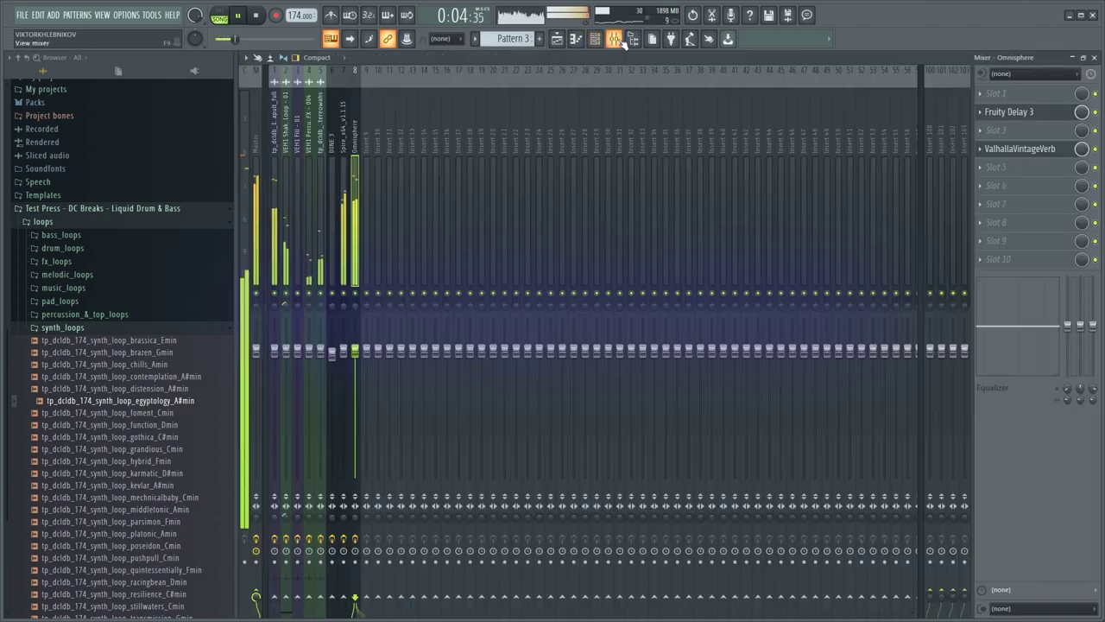
click(1031, 149)
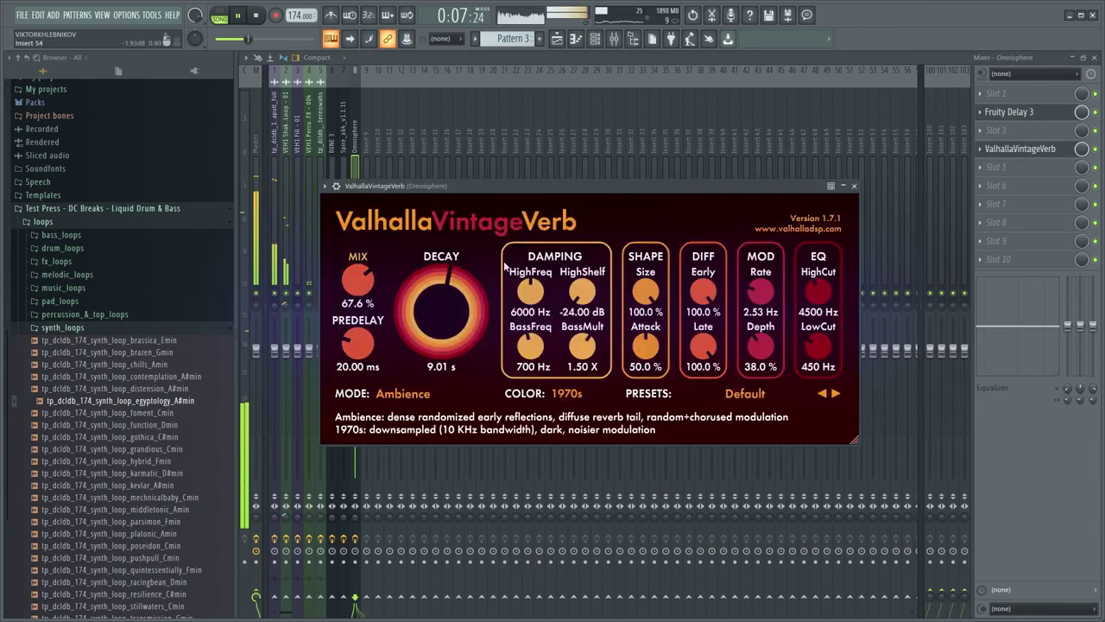
mouse_move(367, 278)
key(space)
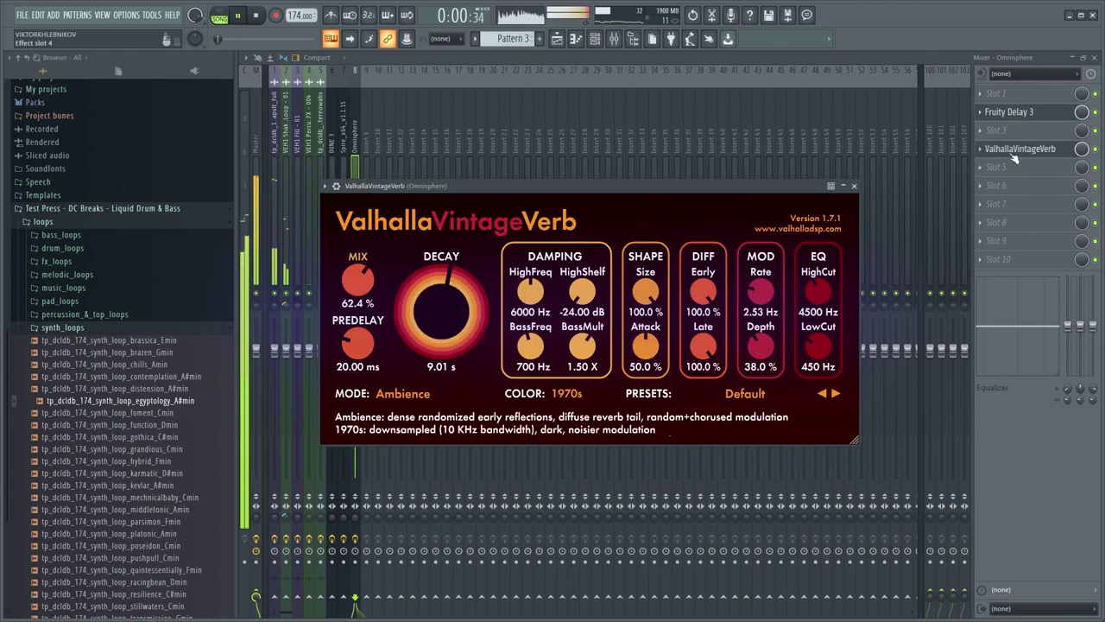
Load FabFilter Pro-Q 3 in the third slot and shape a low cut, a low-mid dip of about 3 dB and a slight high-frequency dip
click(1028, 135)
click(734, 219)
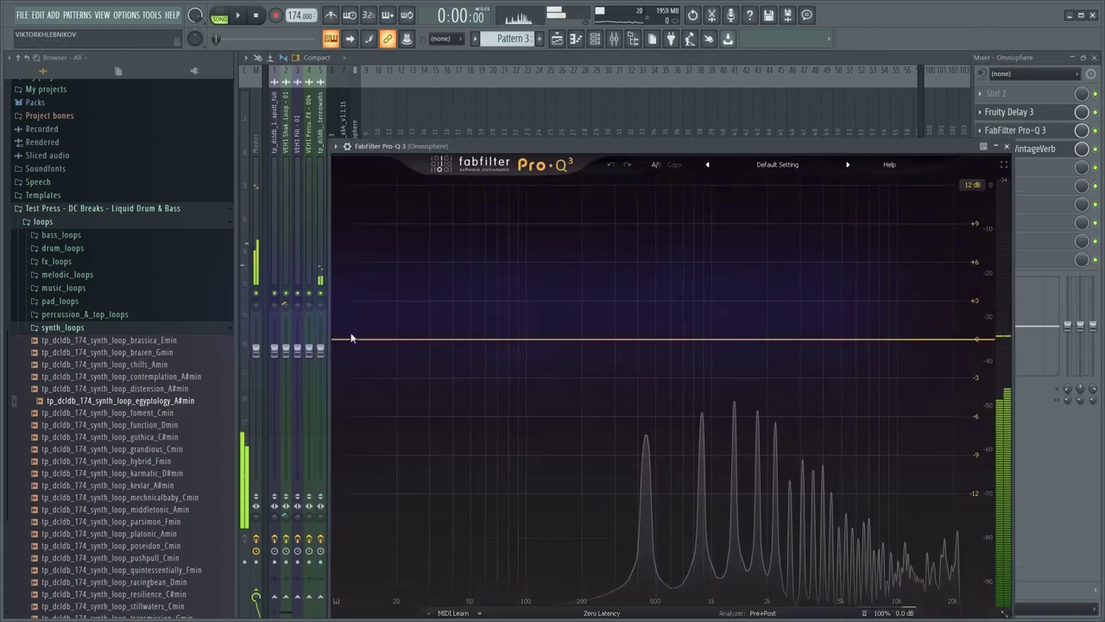
drag(349, 342, 563, 342)
drag(633, 343, 648, 379)
drag(895, 339, 911, 364)
mouse_move(799, 344)
mouse_down()
mouse_move(796, 325)
mouse_move(800, 339)
mouse_up()
Load FabFilter Pro-C 2 in the fifth slot of the Omnisphere insert and set its threshold to -20.42 dB
click(1036, 166)
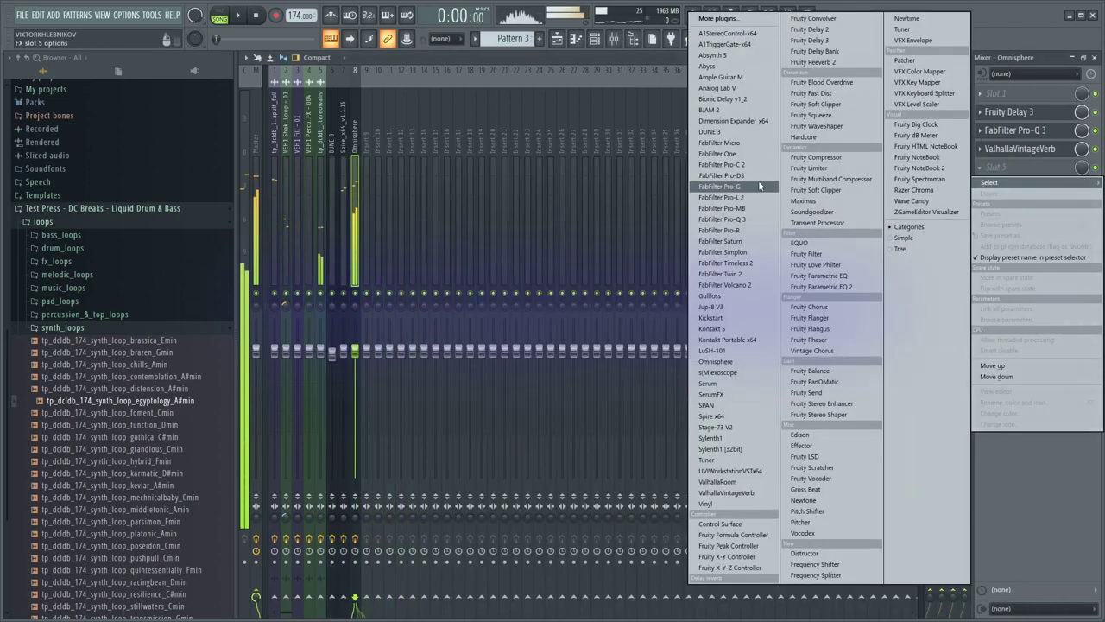
click(747, 168)
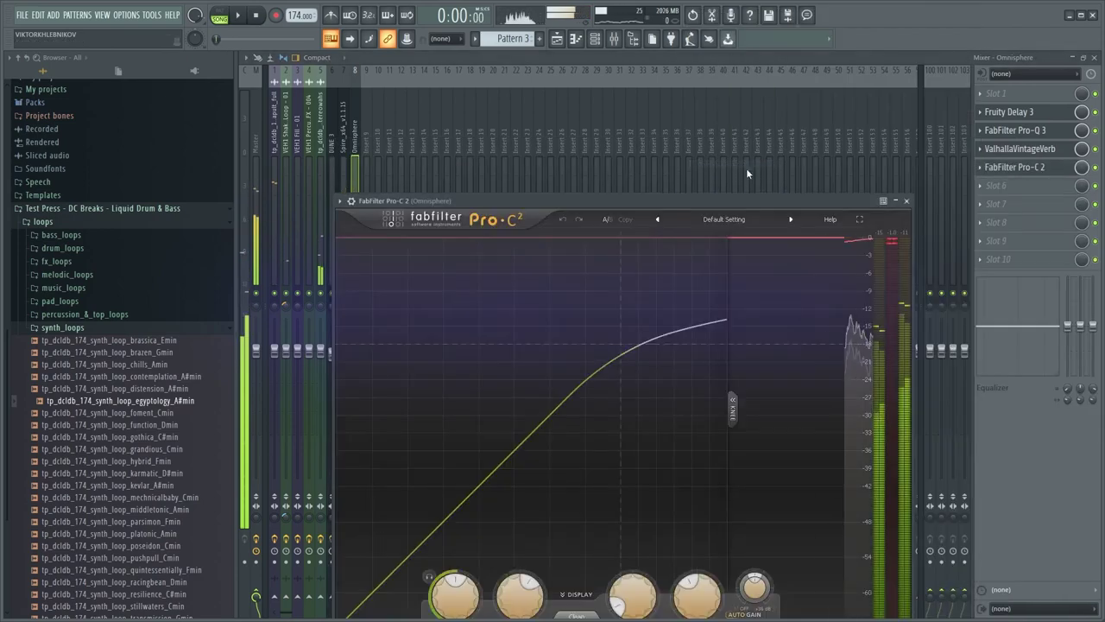
drag(582, 199, 614, 103)
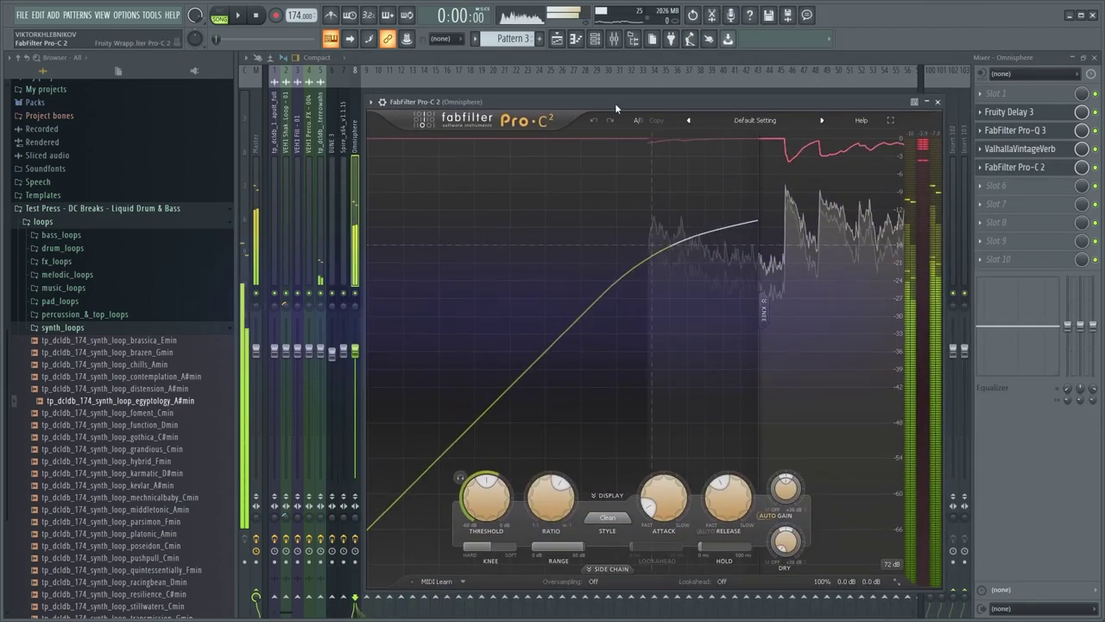
mouse_move(494, 500)
mouse_down()
mouse_move(495, 519)
mouse_move(495, 508)
mouse_up()
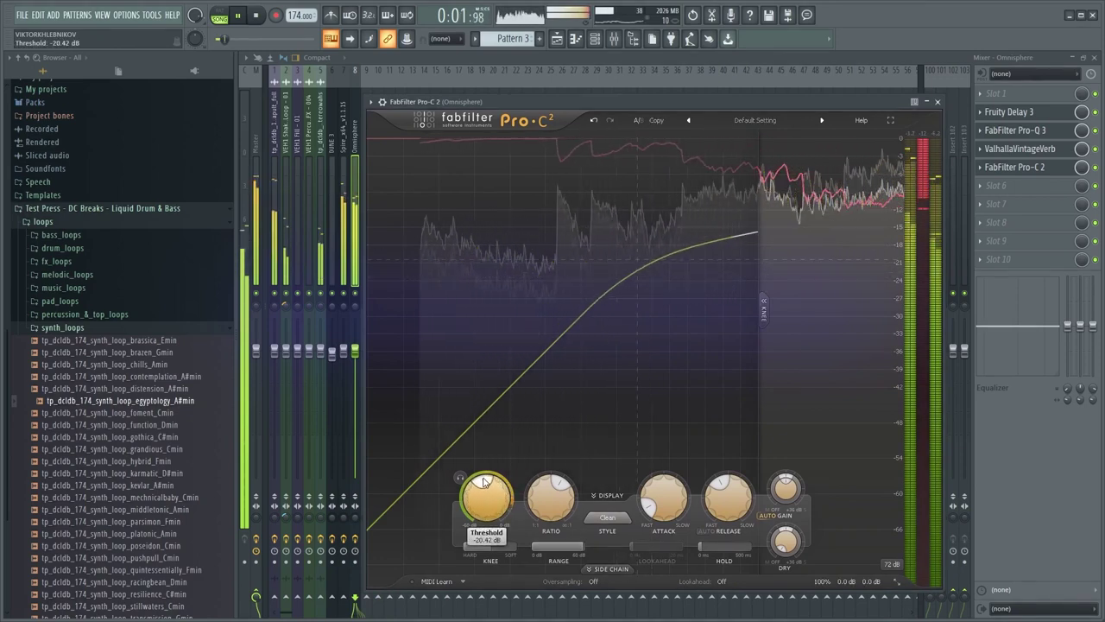
Adjust the Pro-C 2 attack, shorten its release, and set the threshold to -20.08 dB and the ratio to 2.58:1 during playback
drag(667, 506, 721, 525)
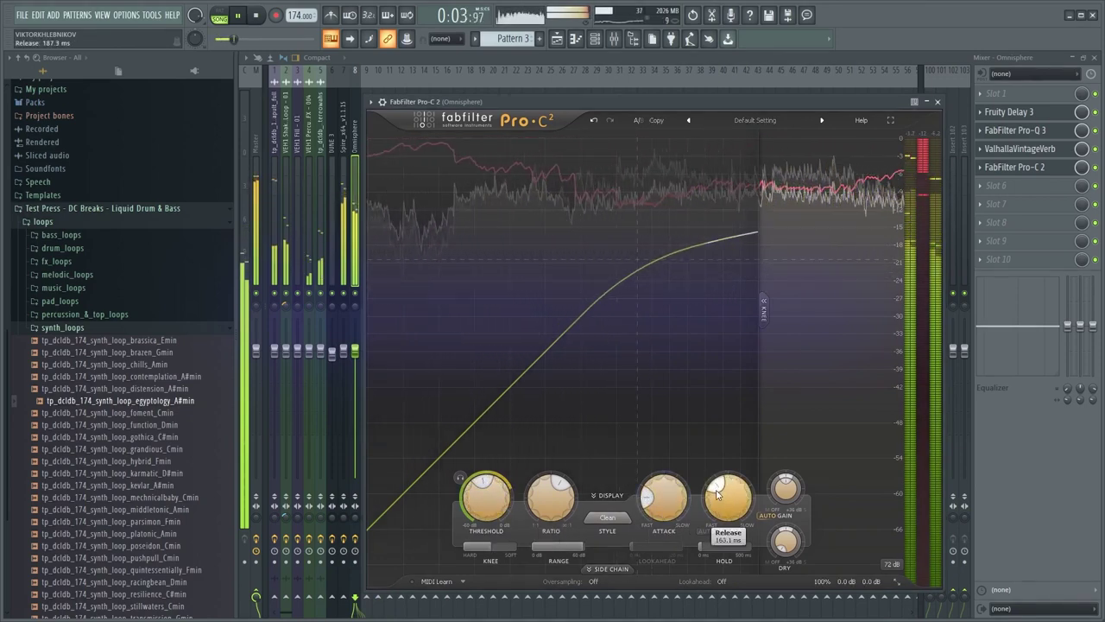
drag(558, 490, 563, 514)
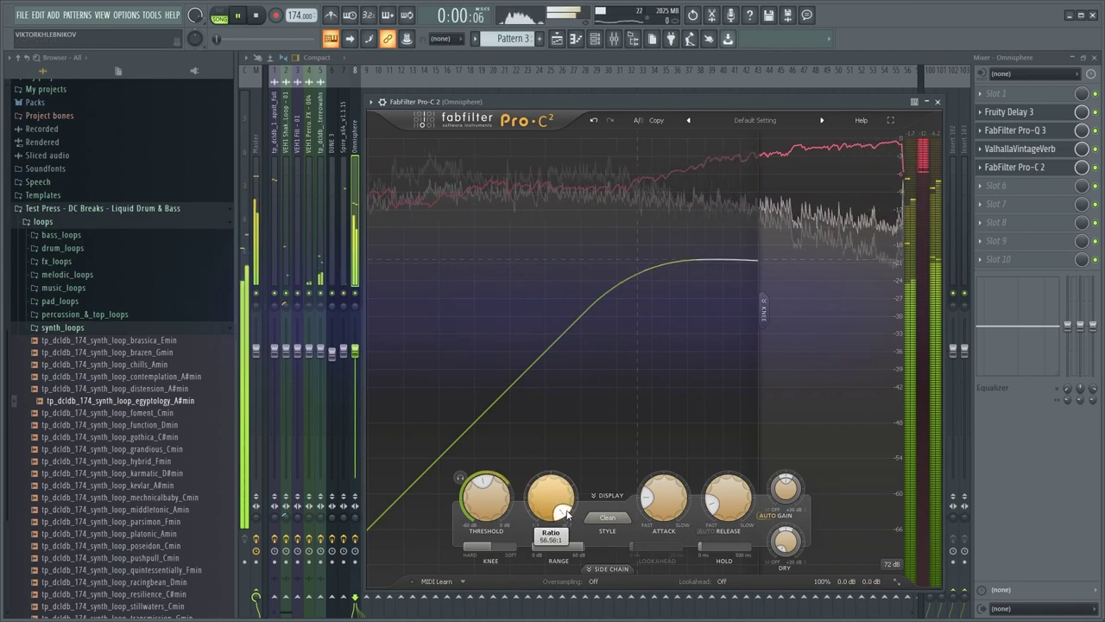
drag(498, 504, 470, 479)
key(space)
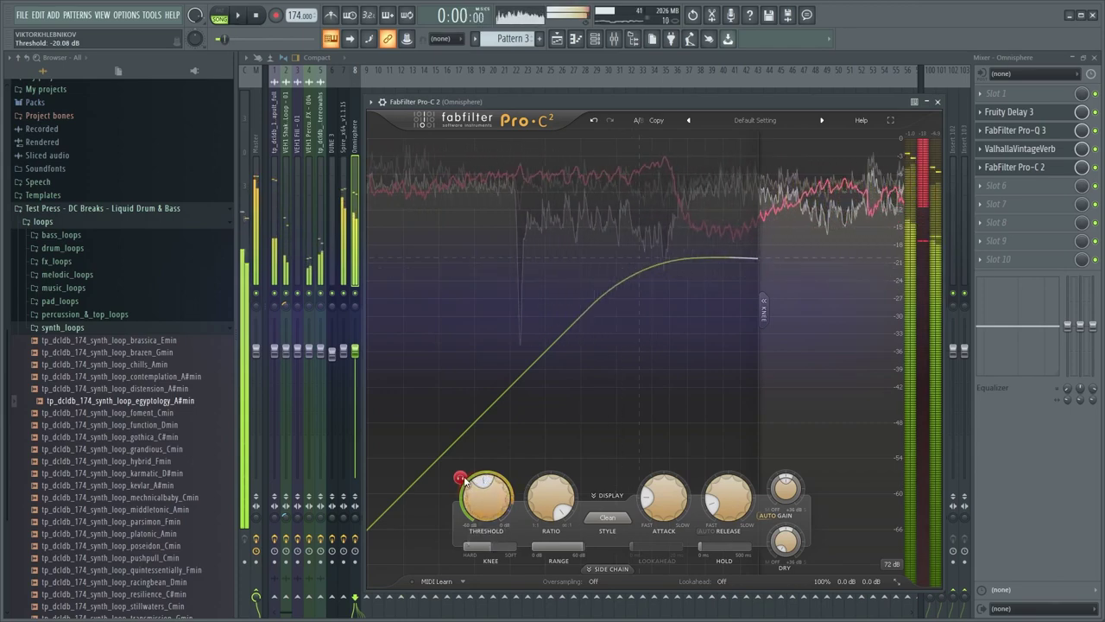
drag(550, 494, 537, 462)
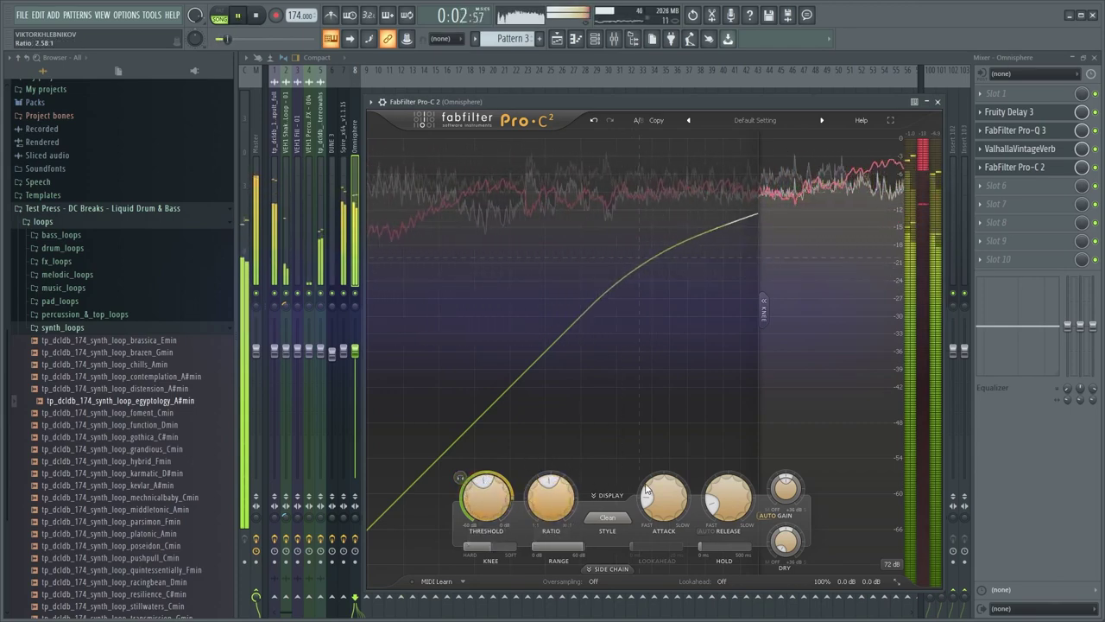
Lower the Omnisphere mixer track's volume to 91% during playback and check its Fruity Delay 3 settings
key(space)
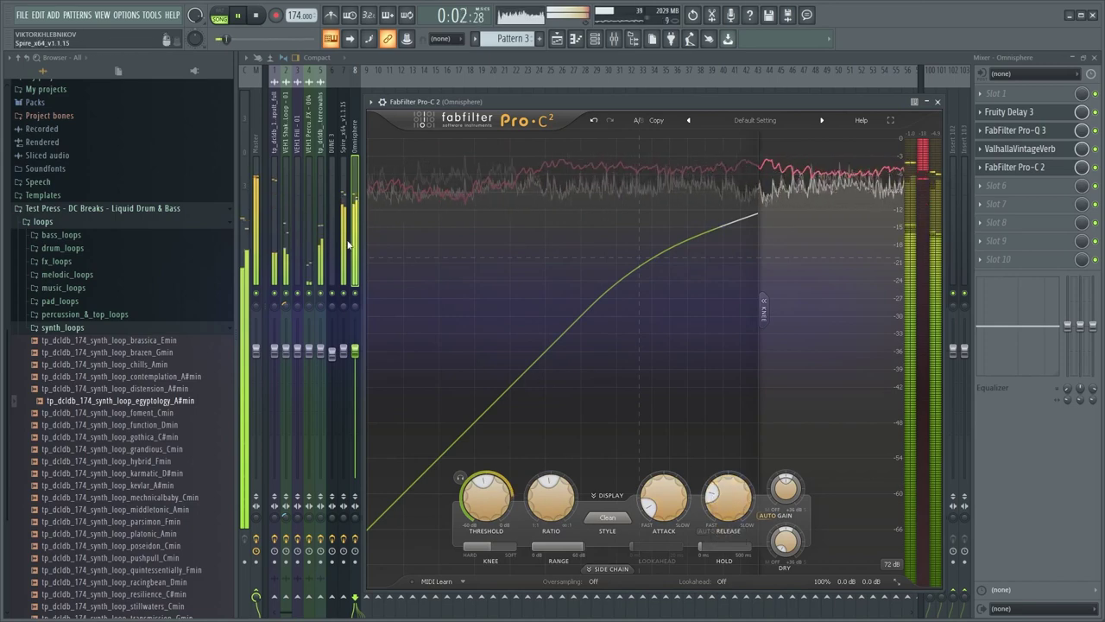
click(352, 295)
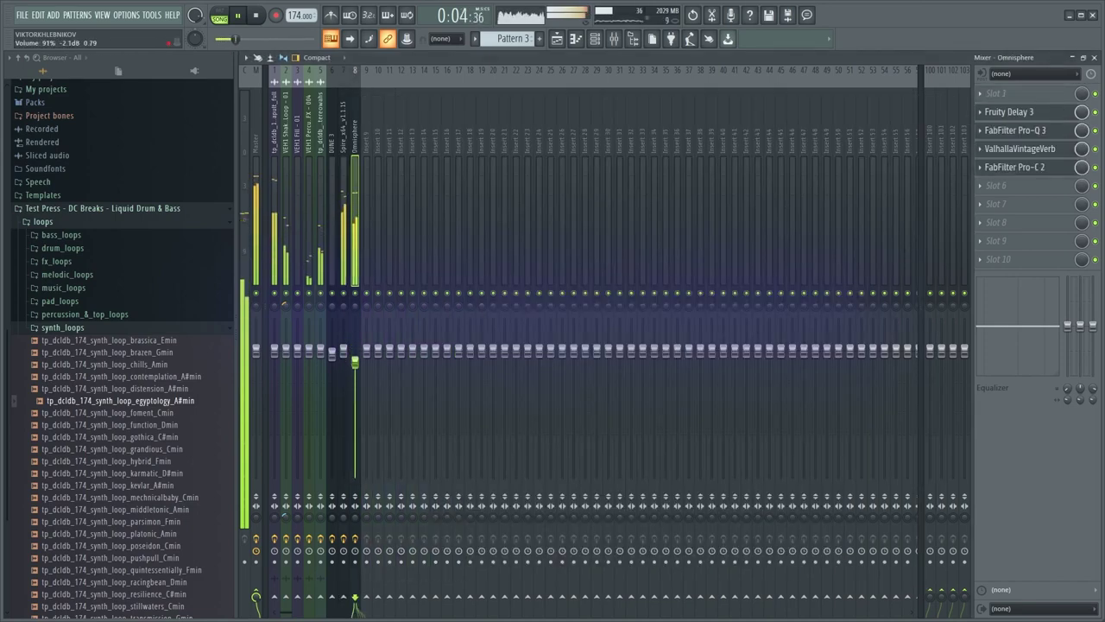
click(1025, 115)
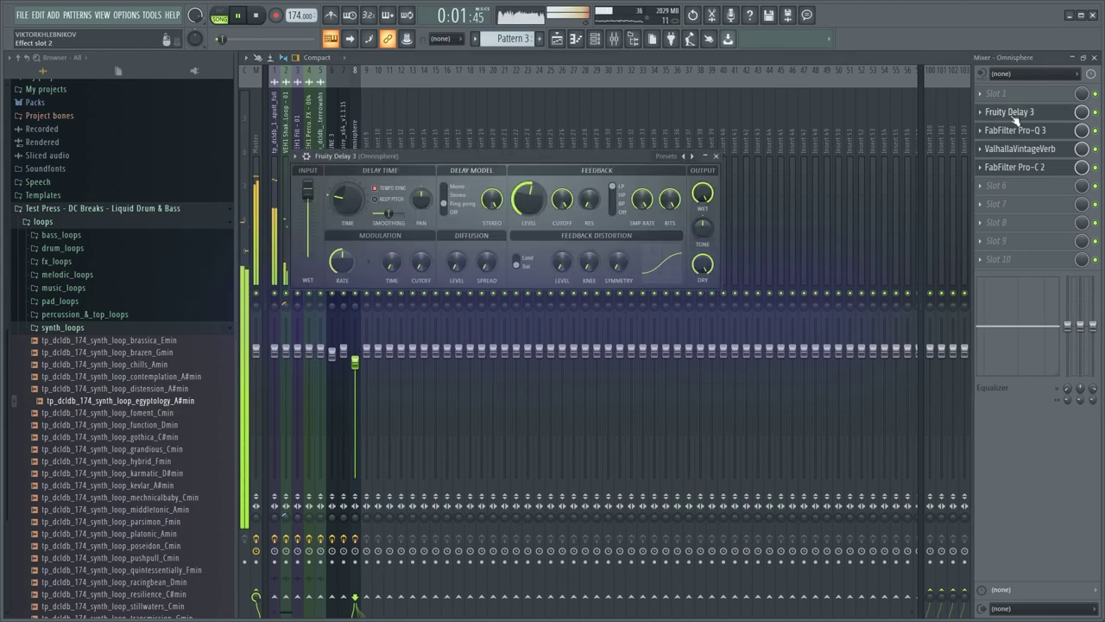
click(358, 118)
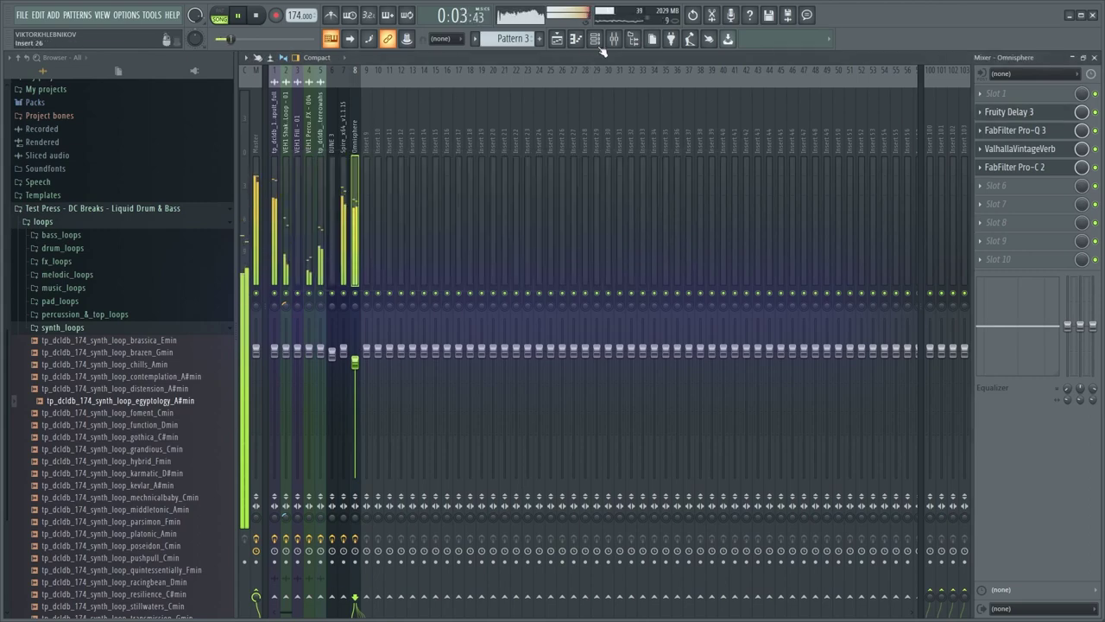
Try replacing the melody's second phrase with D6, F6 and E6 notes in the Omnisphere piano roll
click(576, 39)
key(space)
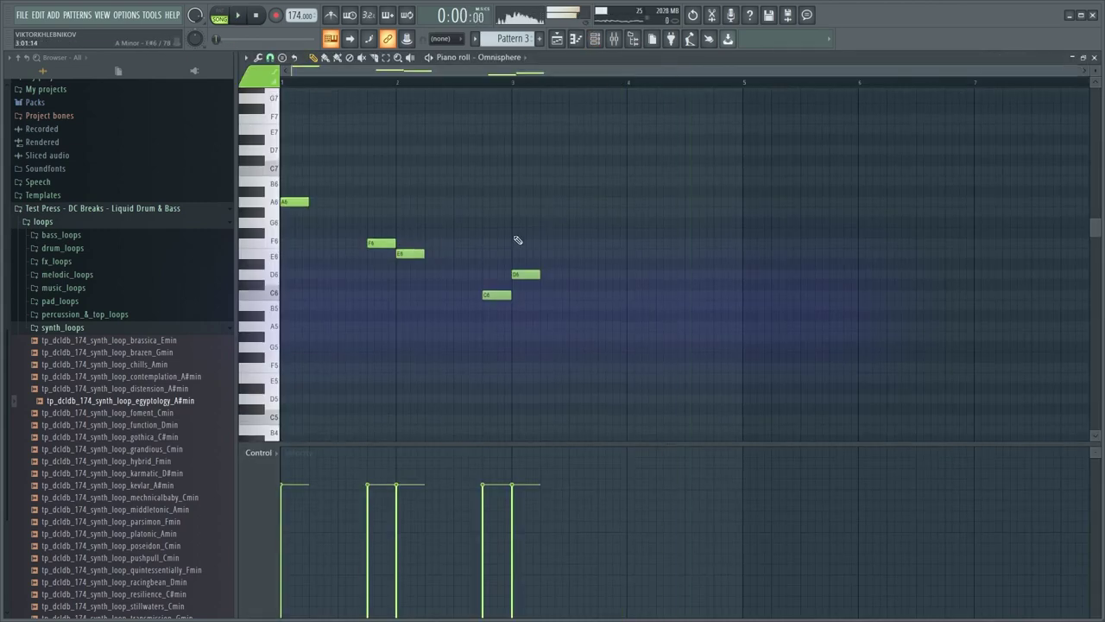
key(space)
key(space)
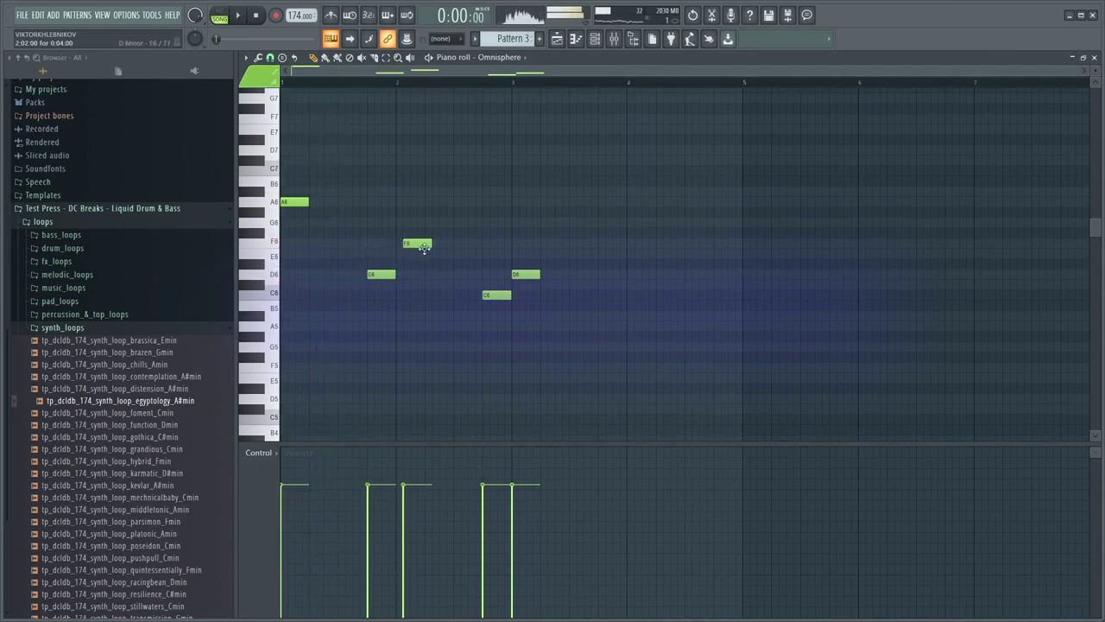
key(space)
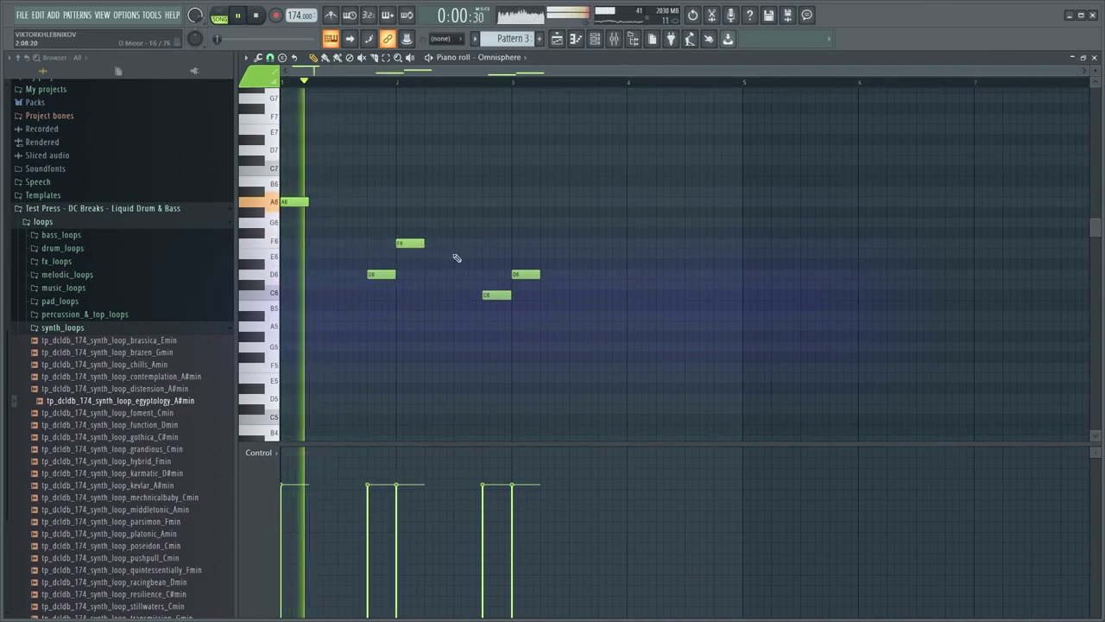
click(432, 253)
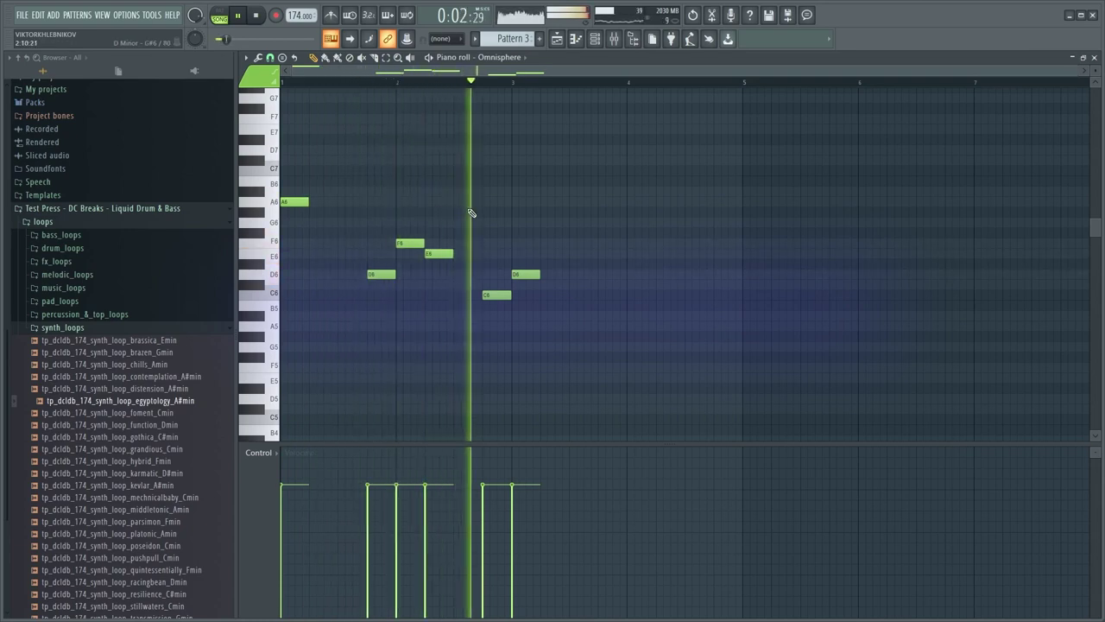
Remove the D6 trial note, restore the second phrase to F6 followed by E6, and play the melody
key(space)
key(space)
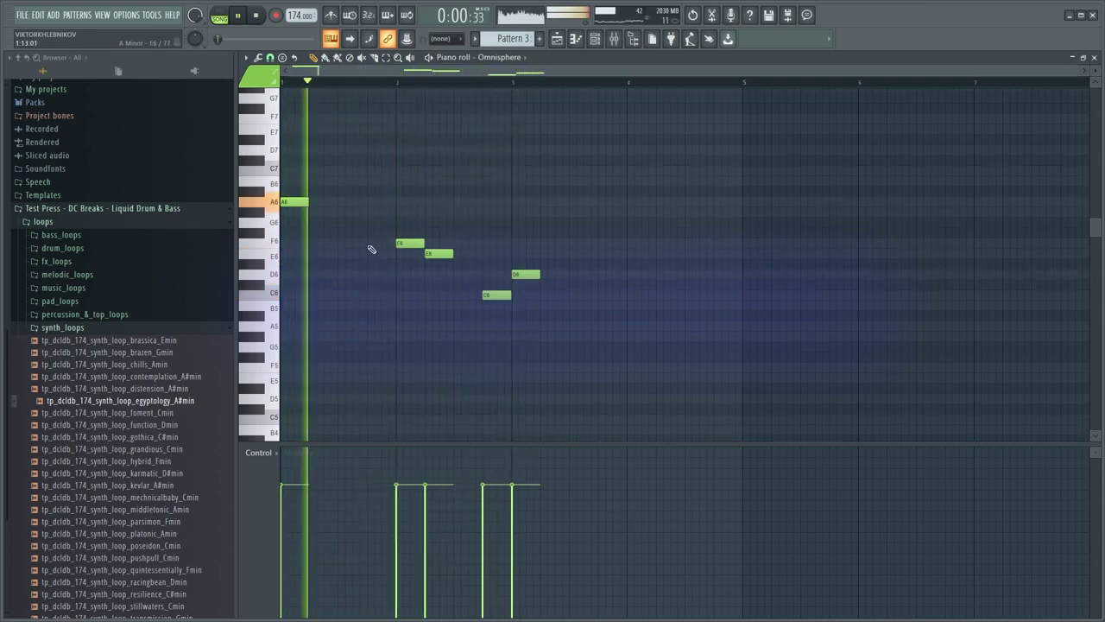
click(373, 243)
key(space)
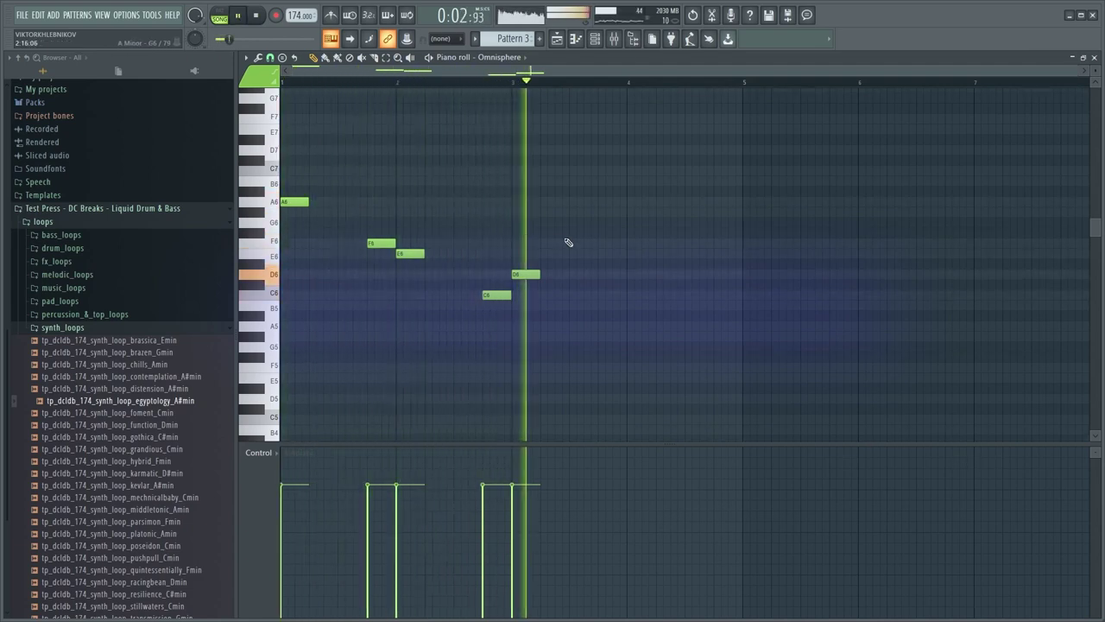
key(space)
Examine the Fruity Delay 3 settings on the Omnisphere mixer track, play the arrangement, and return to the piano roll
click(612, 41)
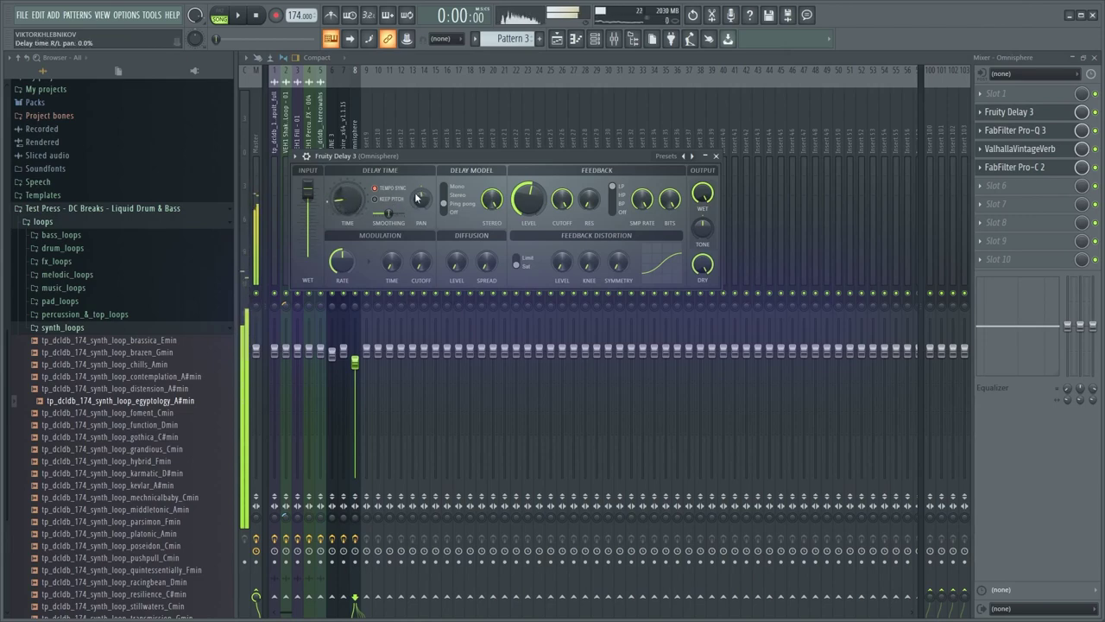
click(357, 111)
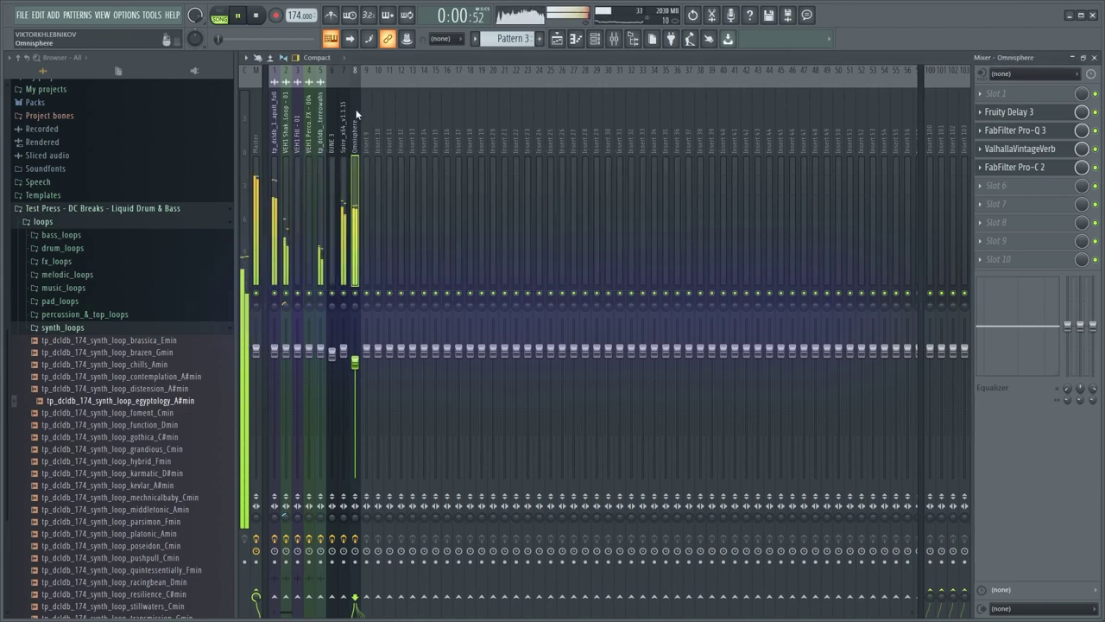
click(590, 40)
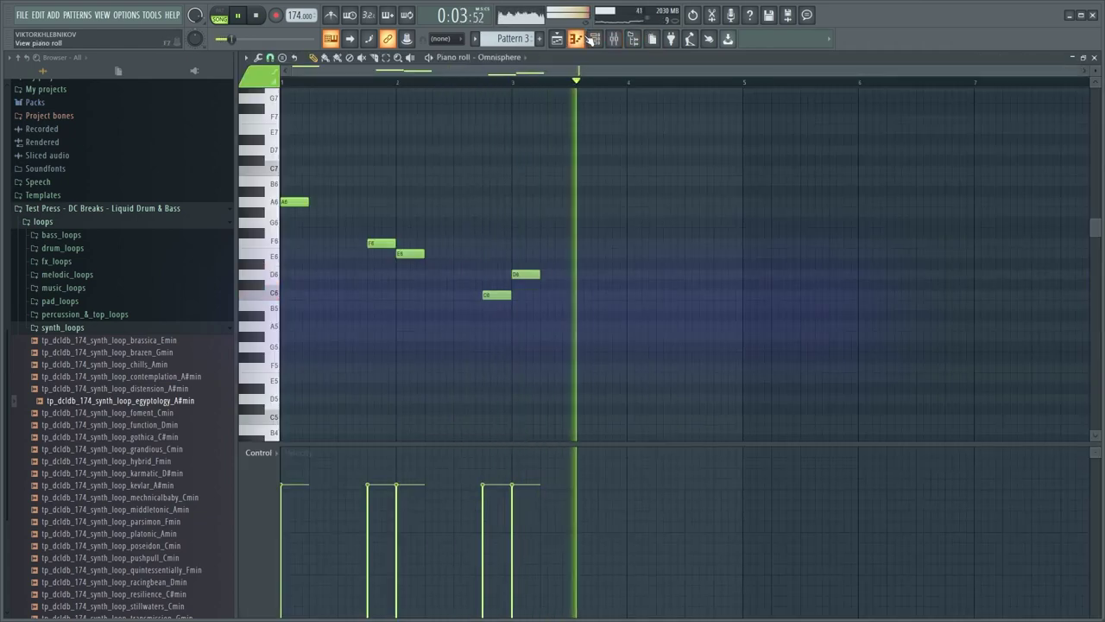
Try extending the melody with A5 and C6 in bar 5 and F6 and E6 in bar 6 and play it
key(space)
click(748, 325)
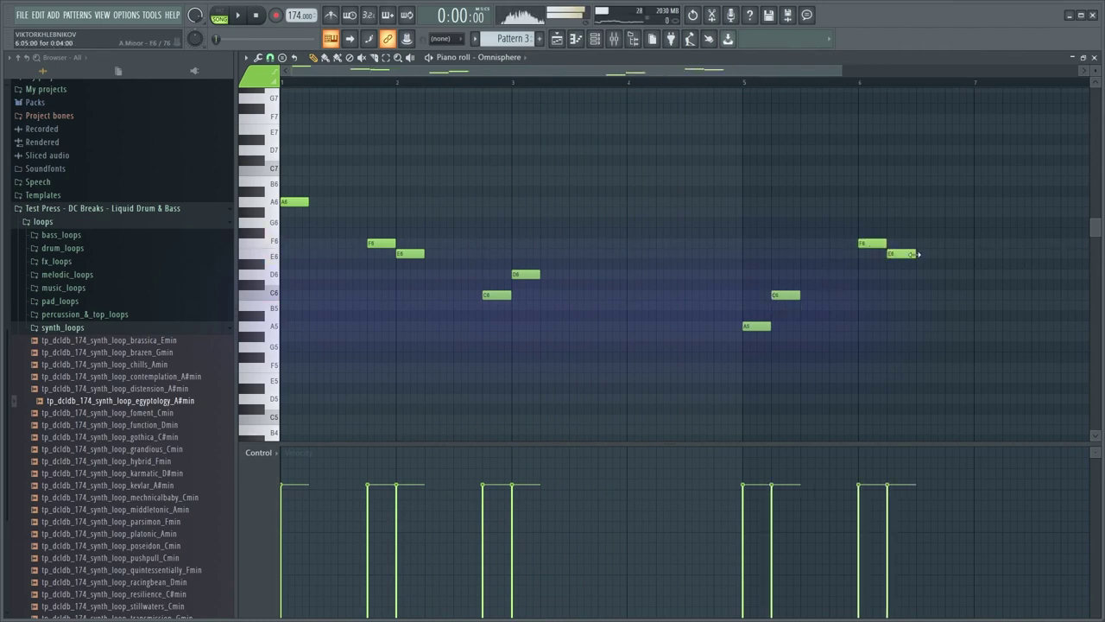
key(space)
ctrl+scroll(817, 296, down, 2)
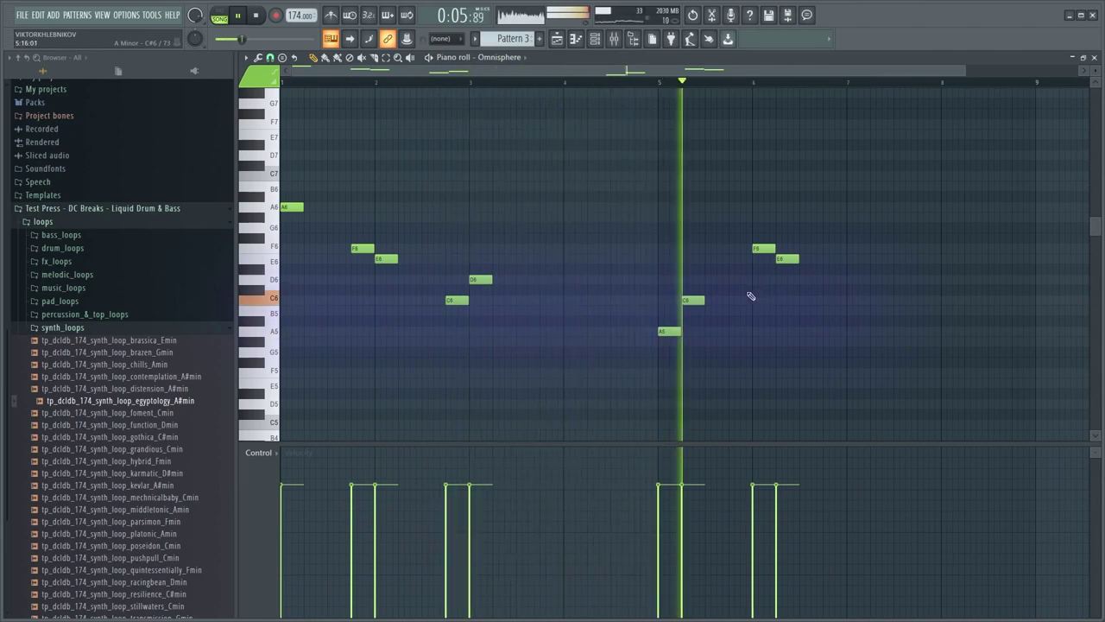
scroll(740, 298, right, 1)
Delete the added notes in bars 5 and 6 and play the original melody
key(space)
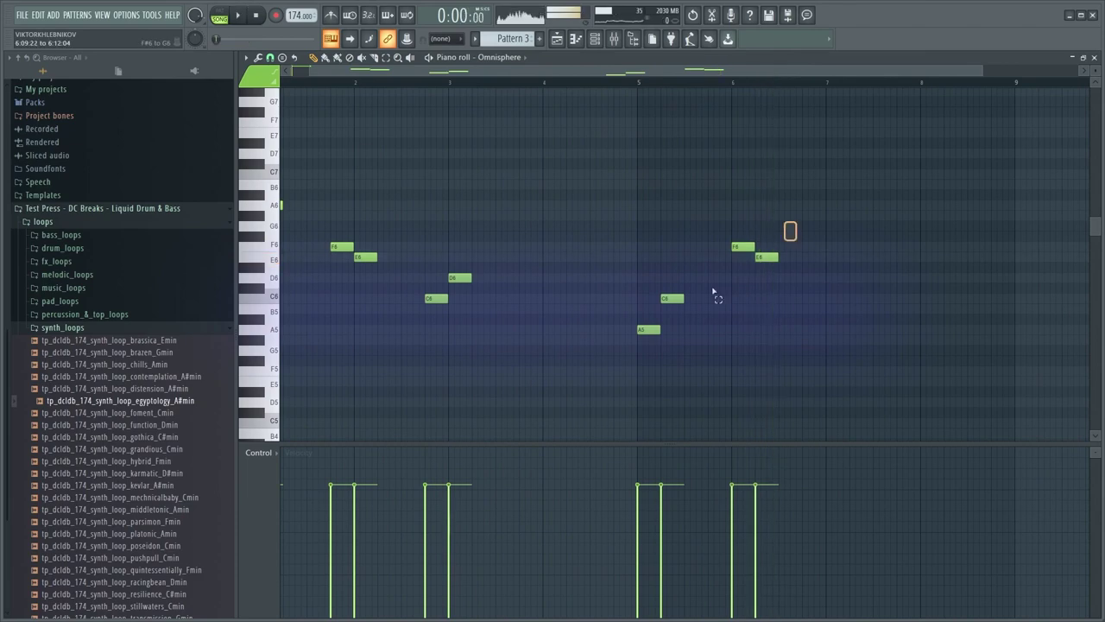
drag(713, 291, 617, 347)
key(Delete)
scroll(492, 326, up, 2)
key(space)
drag(506, 322, 701, 323)
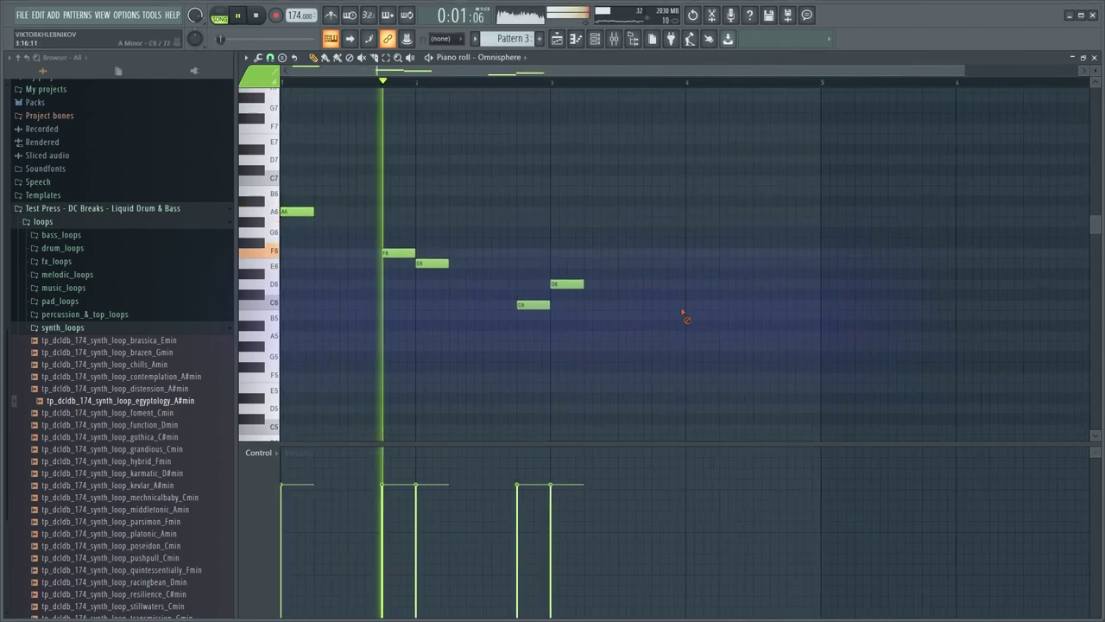
key(space)
Double the opening A6 note one octave higher with an A7 and play it
scroll(506, 256, up, 2)
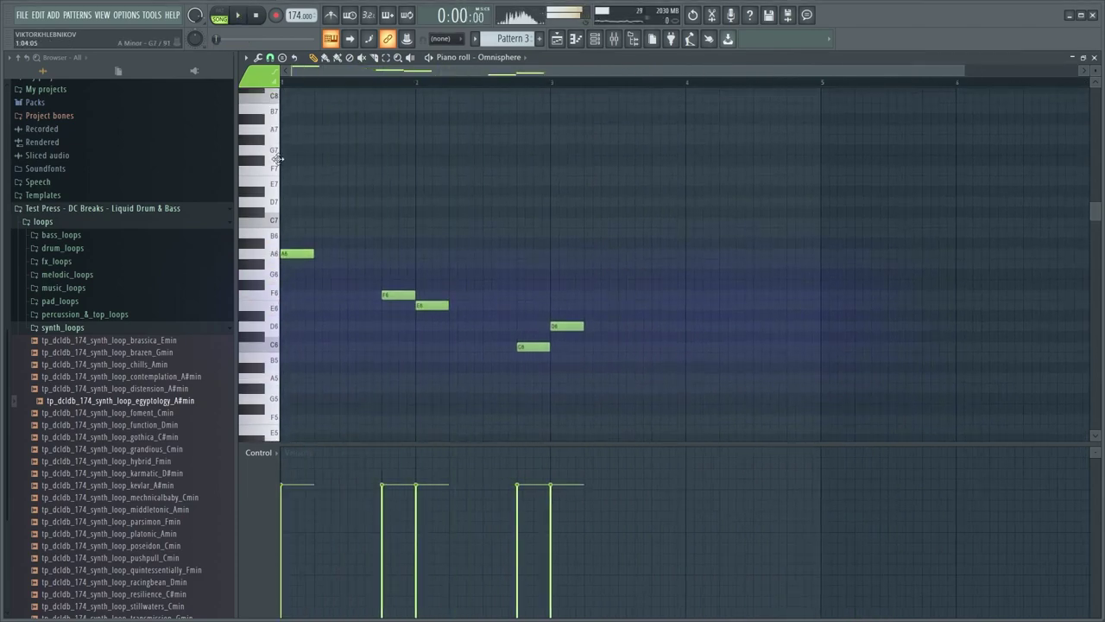
scroll(346, 173, up, 2)
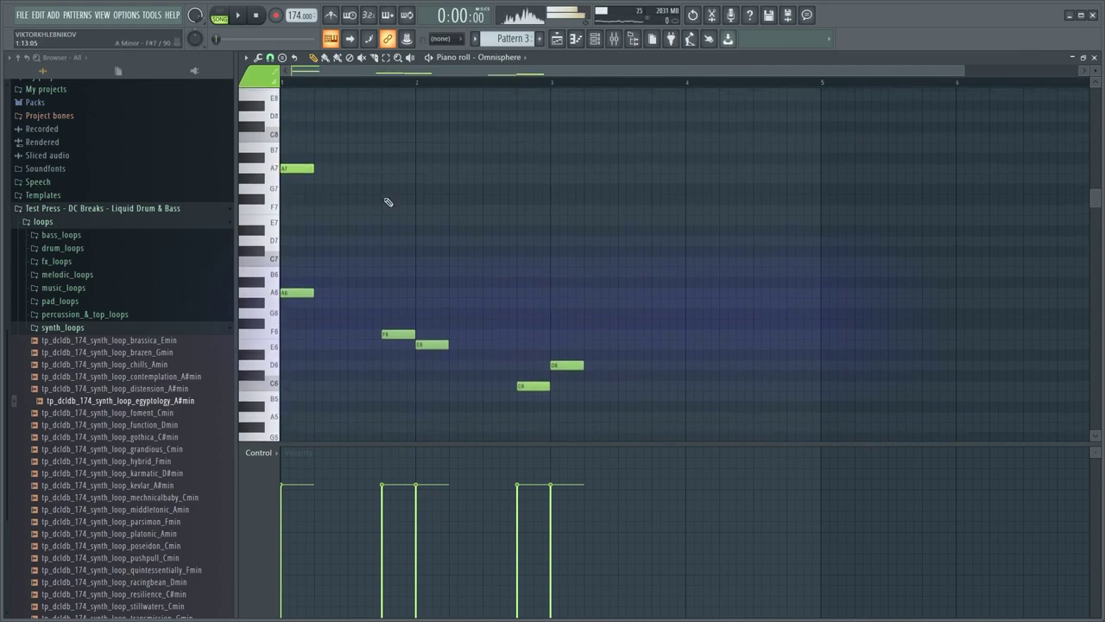
key(space)
key(space)
Copy the F6 and E6 notes one octave up to F7 and E7 and play the melody
drag(378, 301, 470, 380)
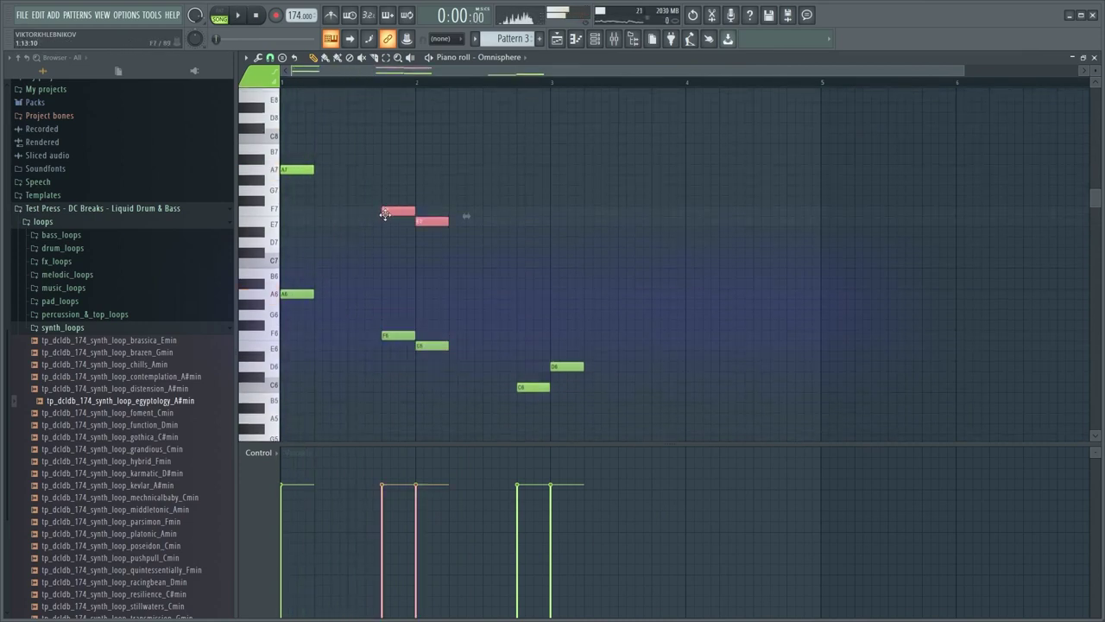
key(space)
click(442, 179)
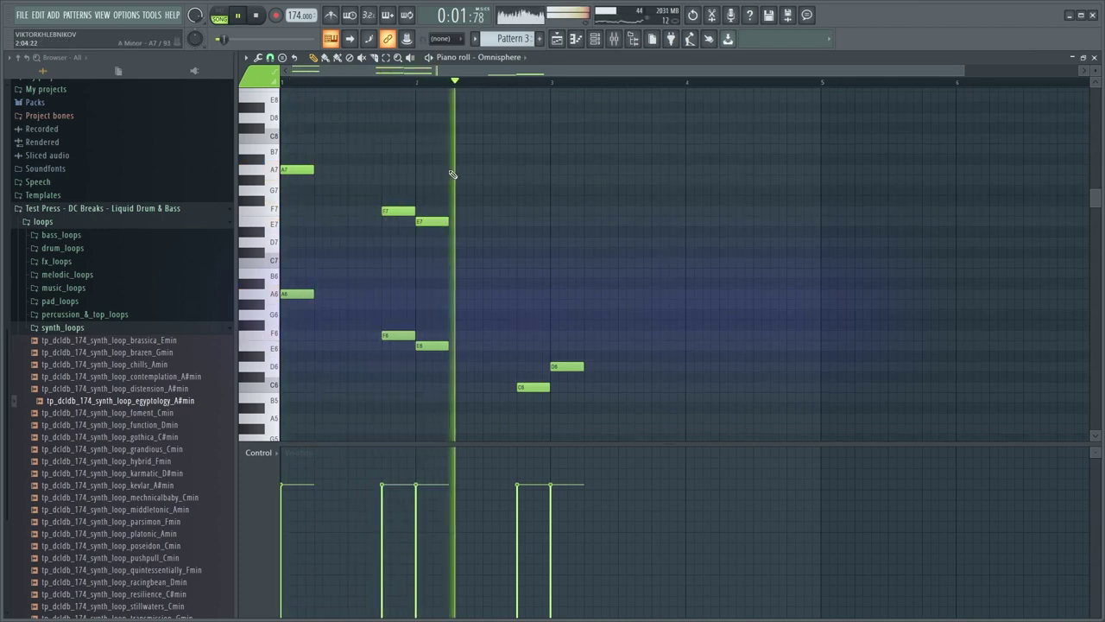
drag(468, 164, 386, 252)
key(space)
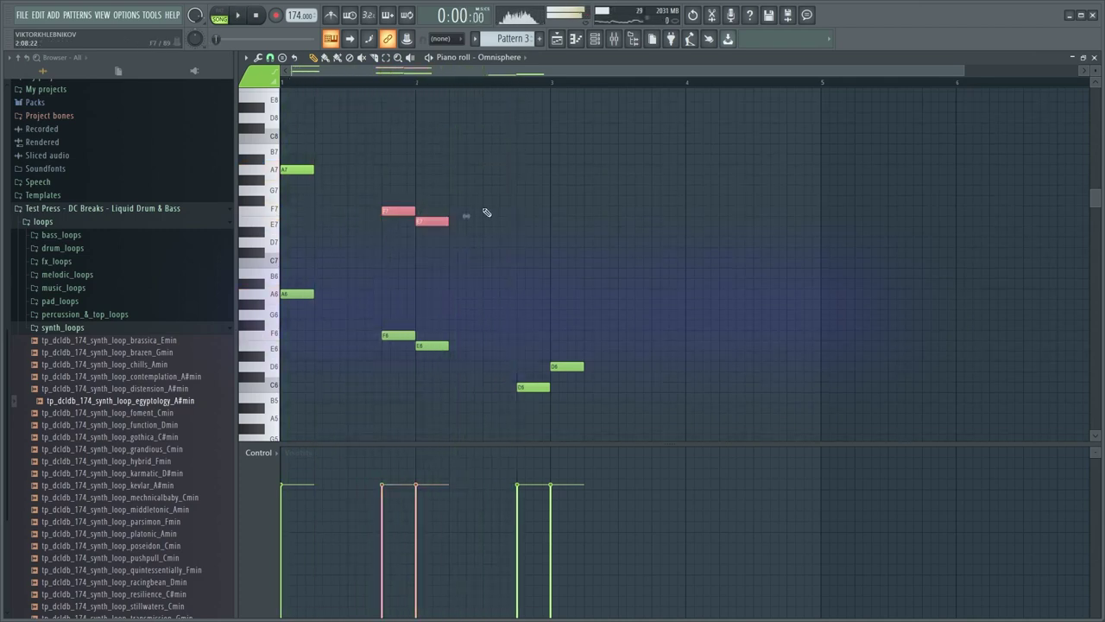
Copy the C6 and D6 notes one octave up to C7 and D7 and listen to the doubled melody
drag(630, 287, 532, 262)
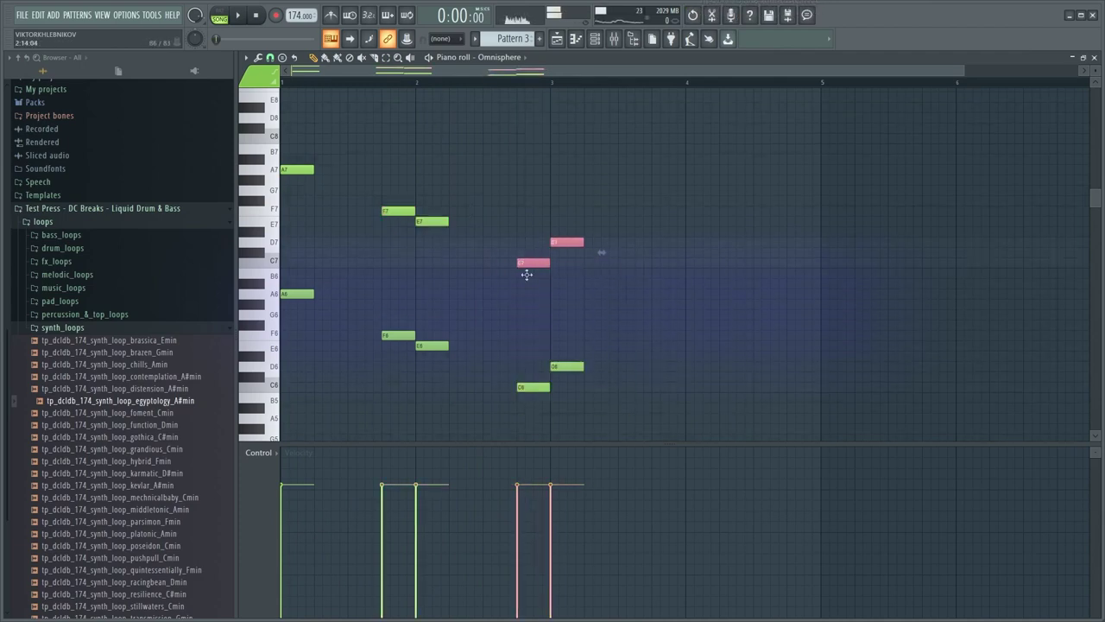
ctrl+click(539, 187)
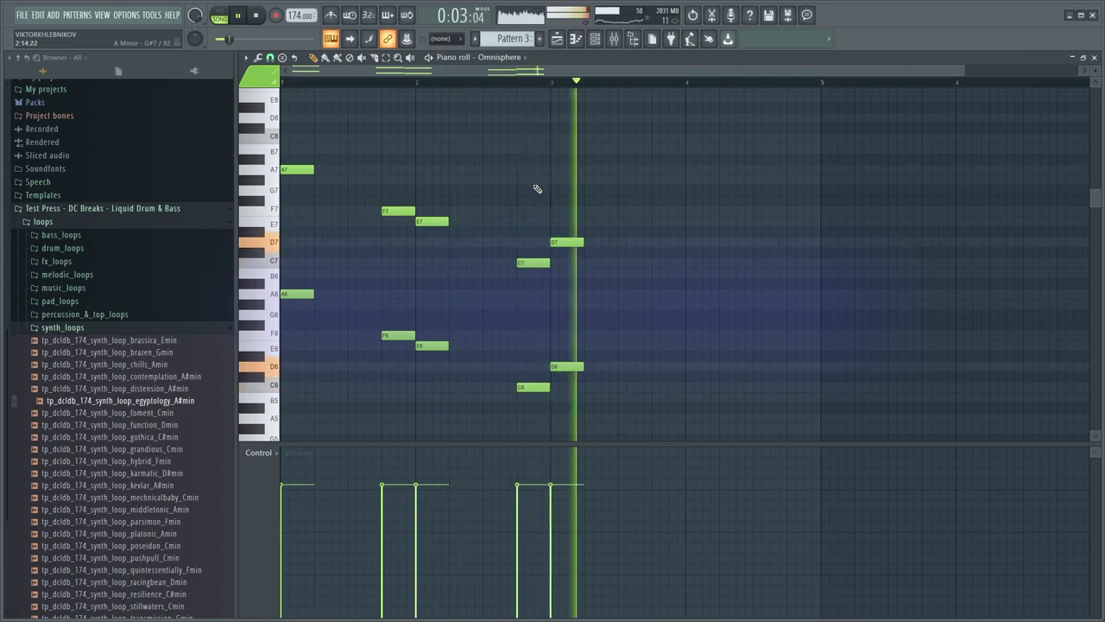
scroll(557, 183, down, 1)
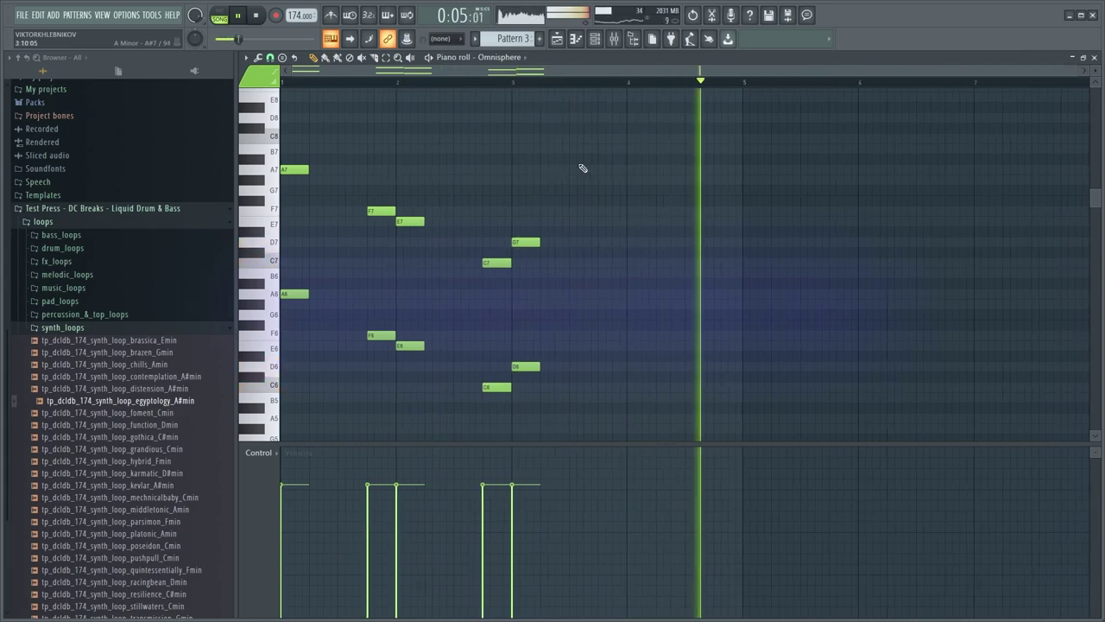
Try duplicating the Pattern 3 clip on Track 14 at bar 5 of the playlist while playing the arrangement
click(574, 39)
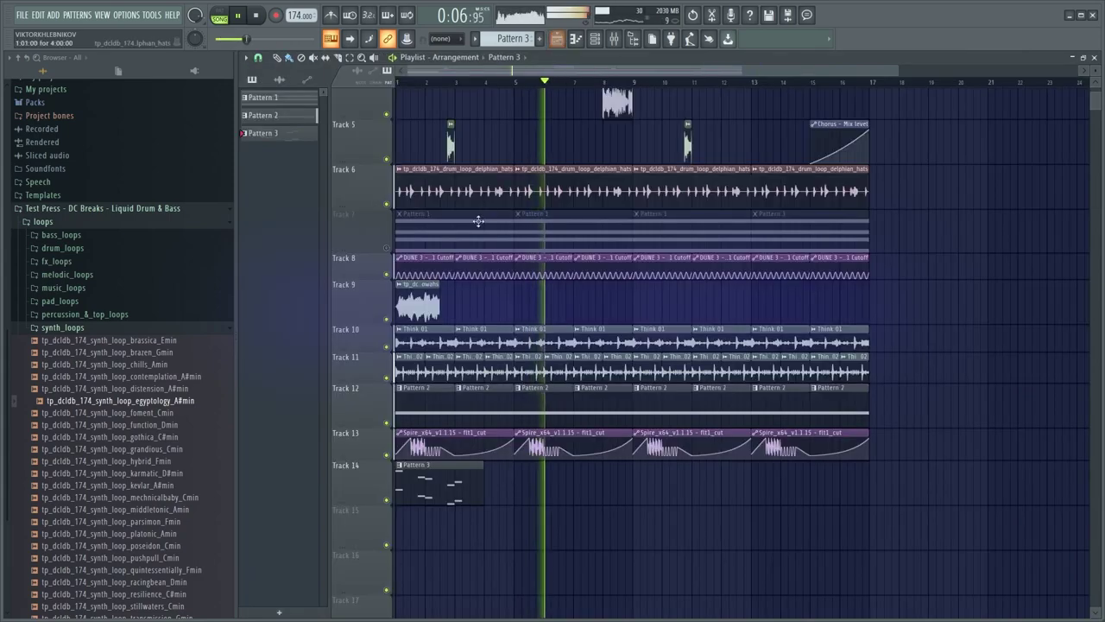
key(space)
key(space)
drag(444, 490, 568, 483)
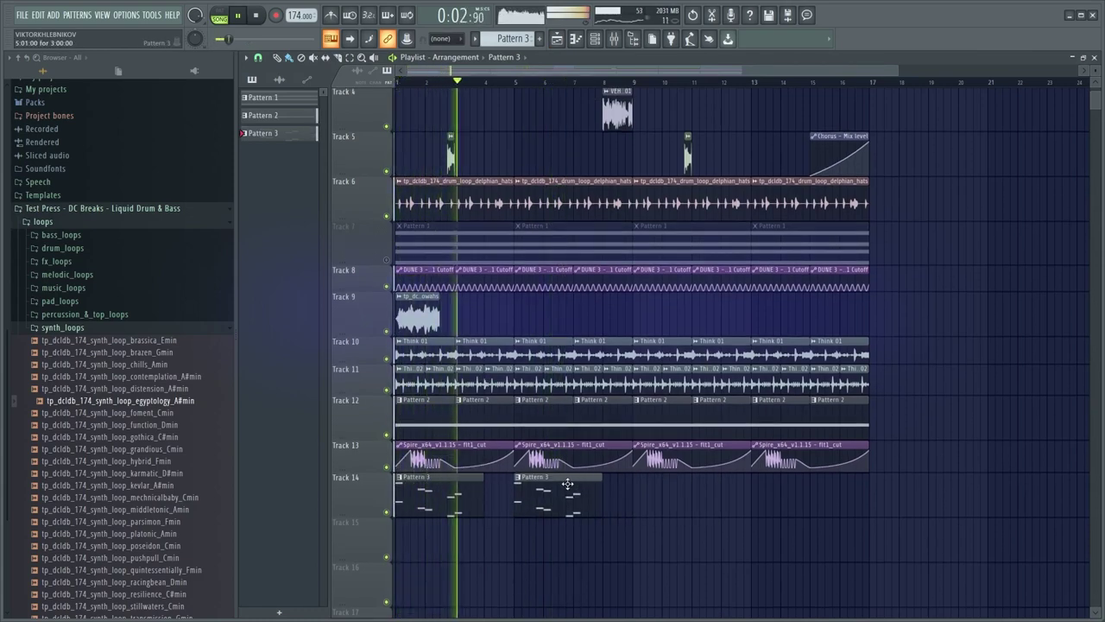
scroll(465, 511, up, 2)
drag(502, 531, 520, 530)
Remove the copied Pattern 3 clip at bar 5 and reopen the remaining clip in the piano roll
double_click(603, 508)
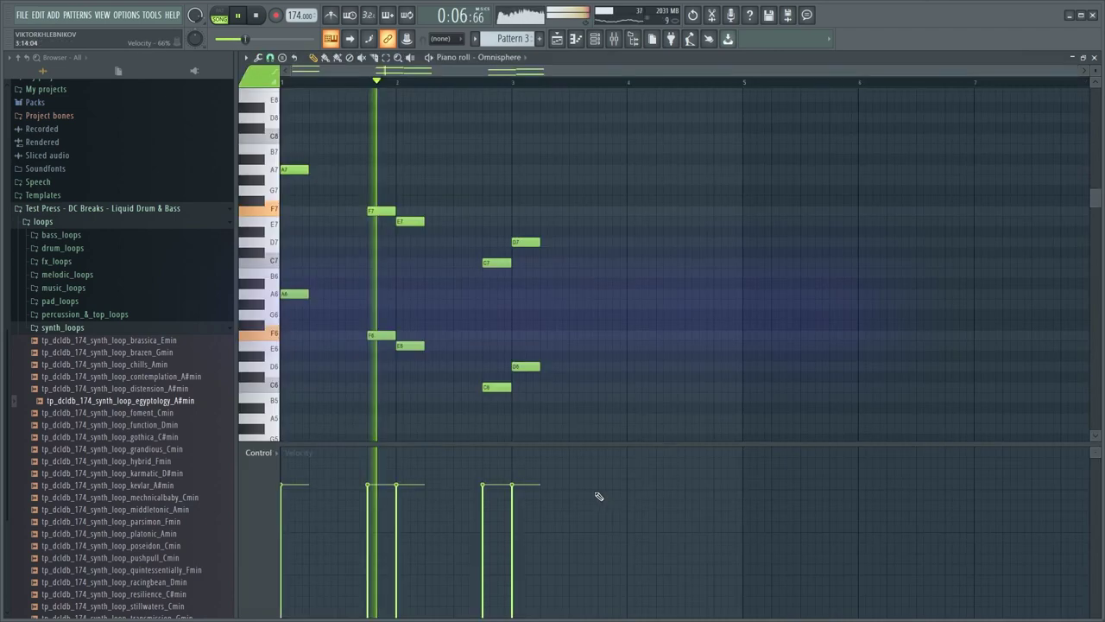
key(space)
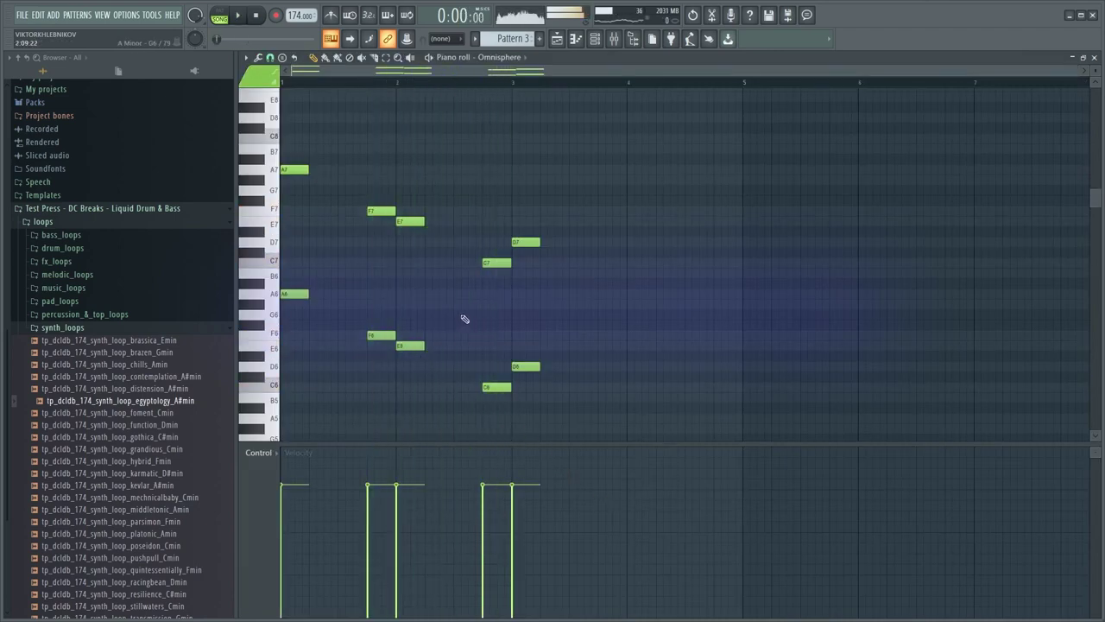
click(567, 40)
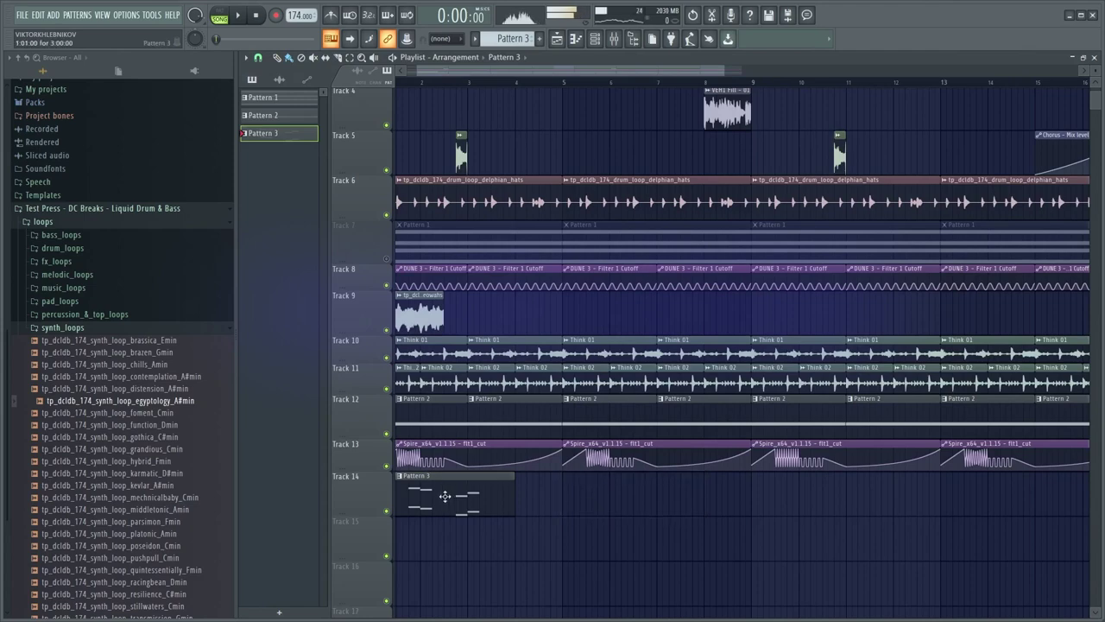
double_click(444, 495)
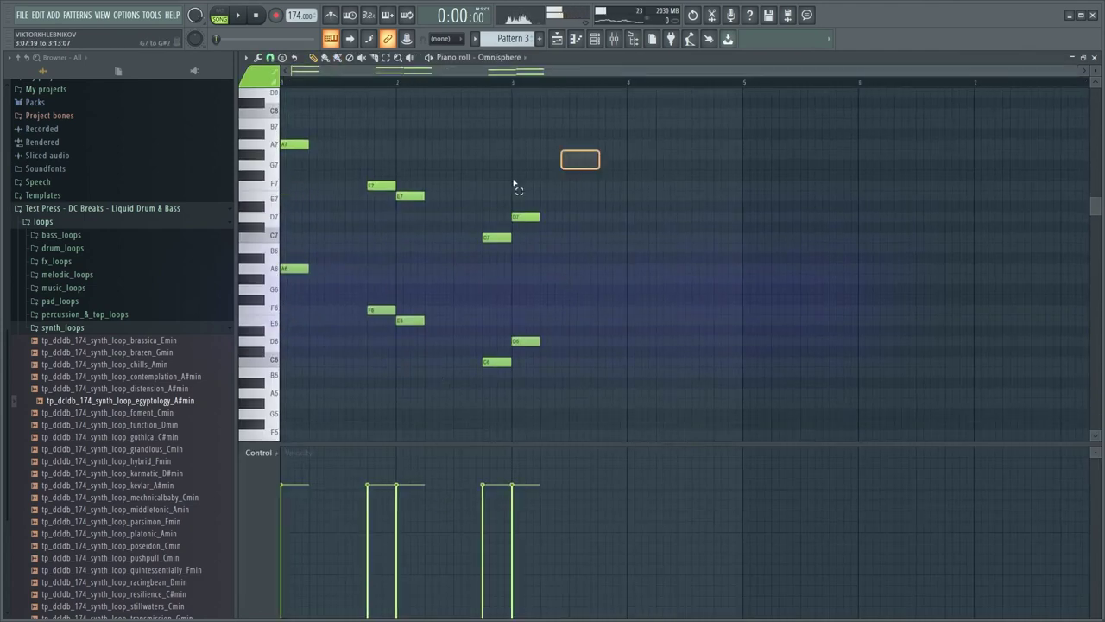
Try deleting the lower-octave notes, play the upper octave alone, and undo the deletion
drag(514, 184, 289, 223)
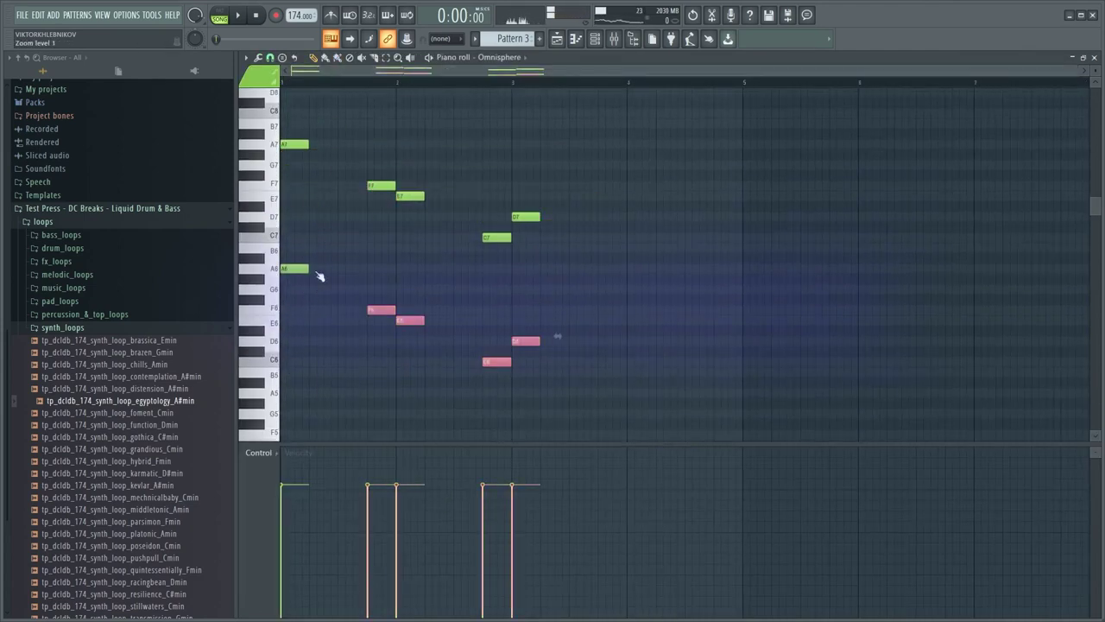
key(Delete)
key(space)
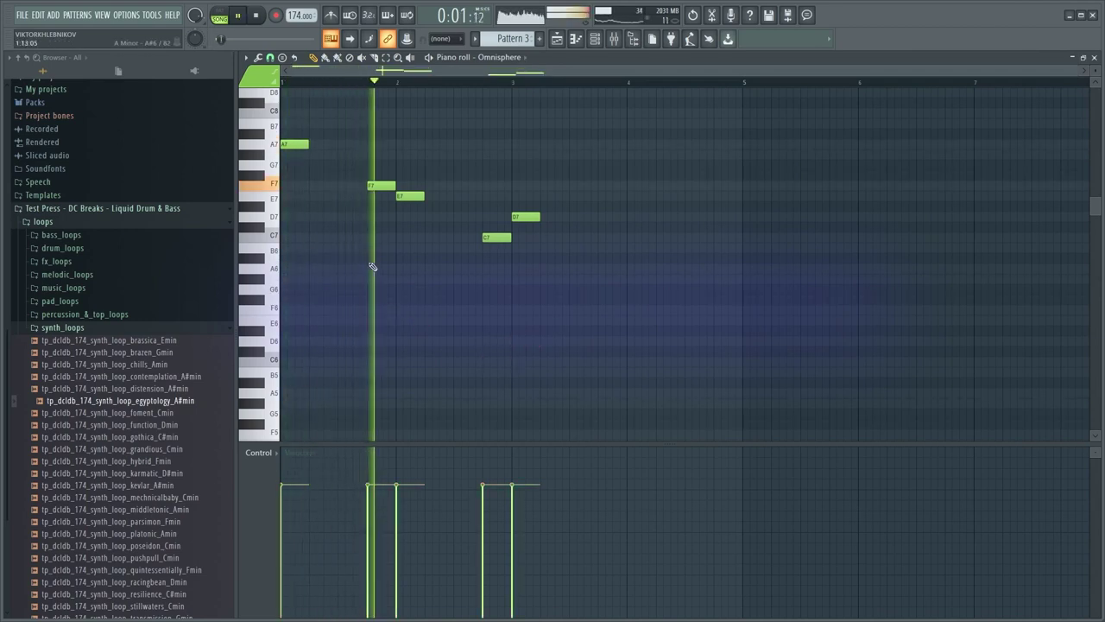
key(space)
key(ctrl+z)
Delete the upper-octave notes of the melody and play the lower octave alone
drag(576, 128, 366, 259)
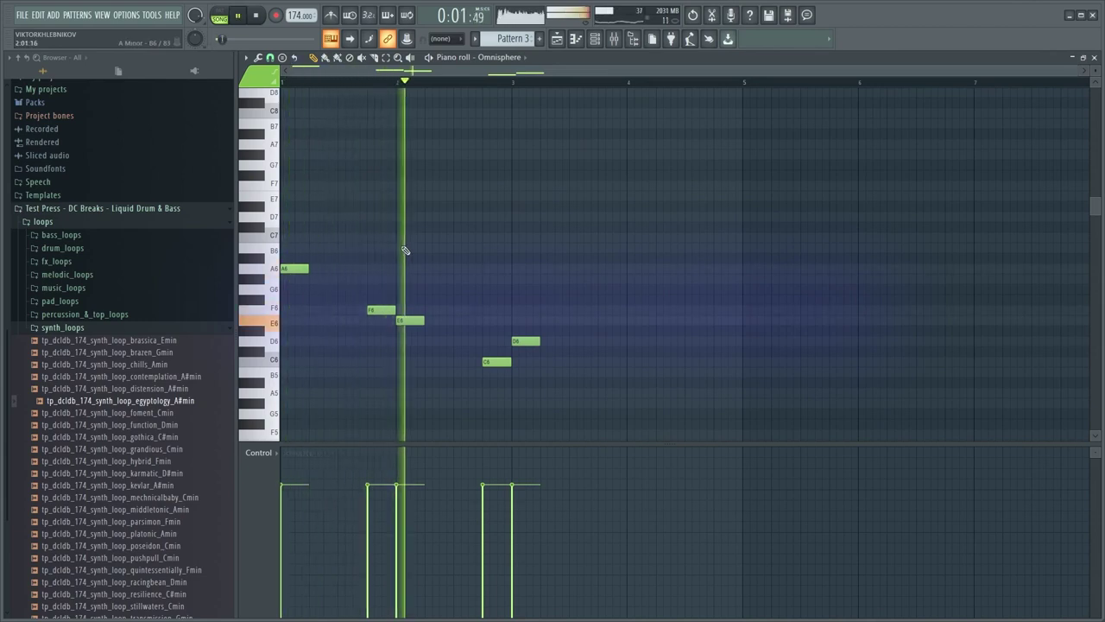
key(space)
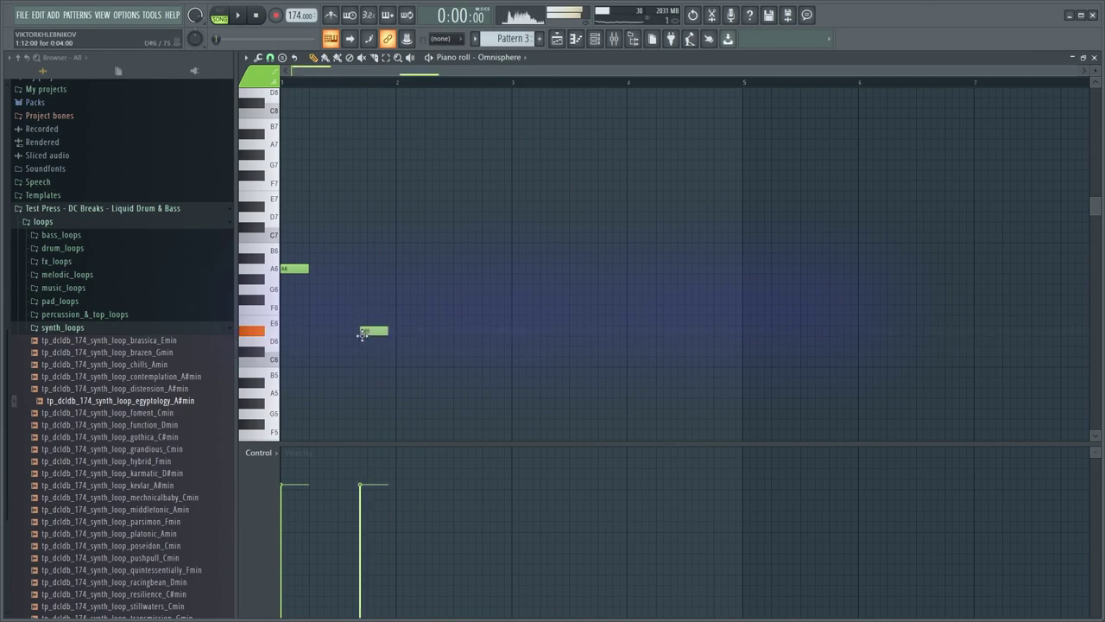
Try two E6 notes around bar 2 and a G#6–E6 pair before bar 3 as the melody's continuation, and play it
key(space)
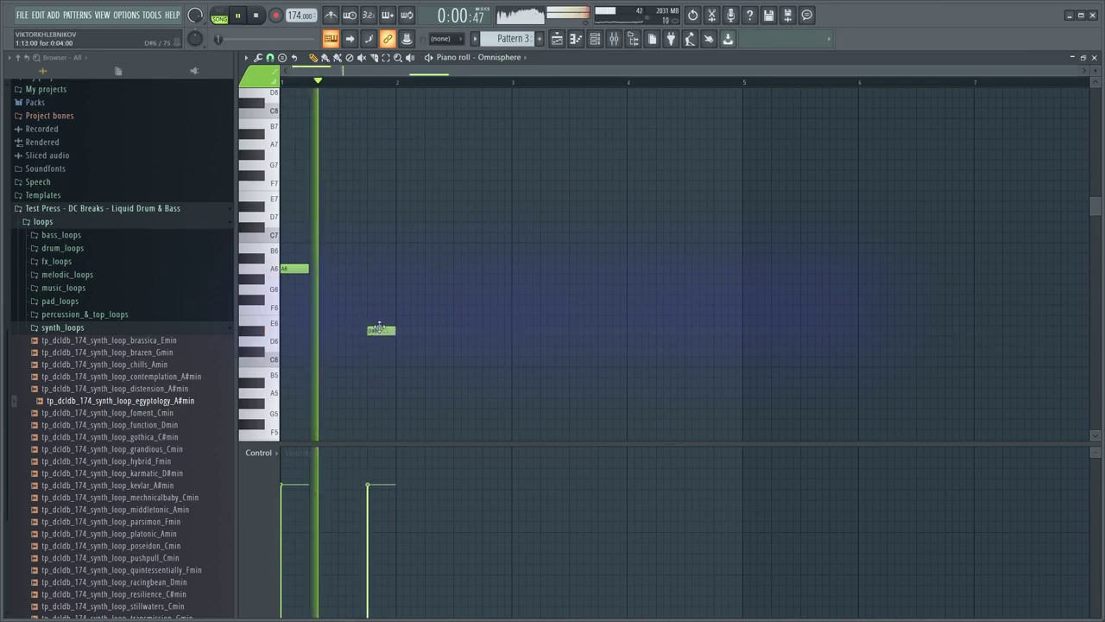
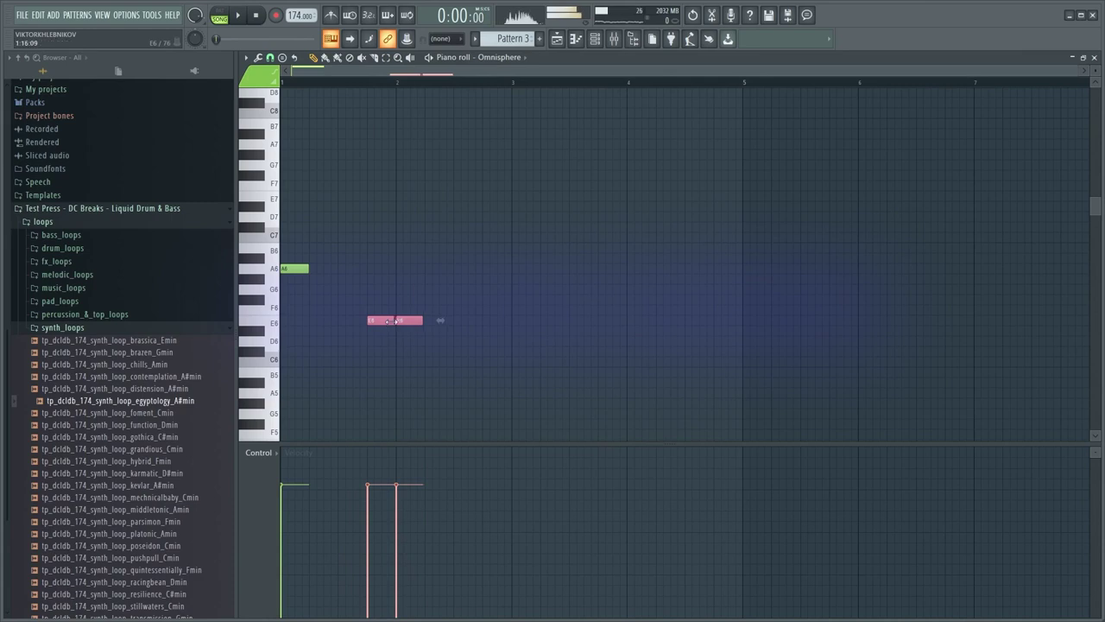
key(space)
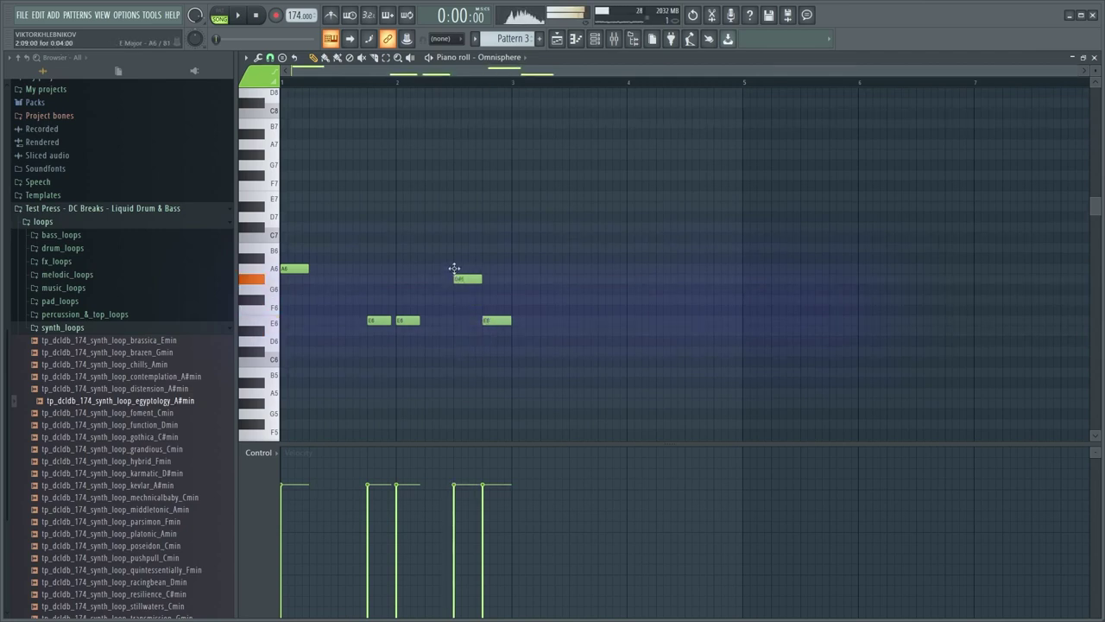
key(space)
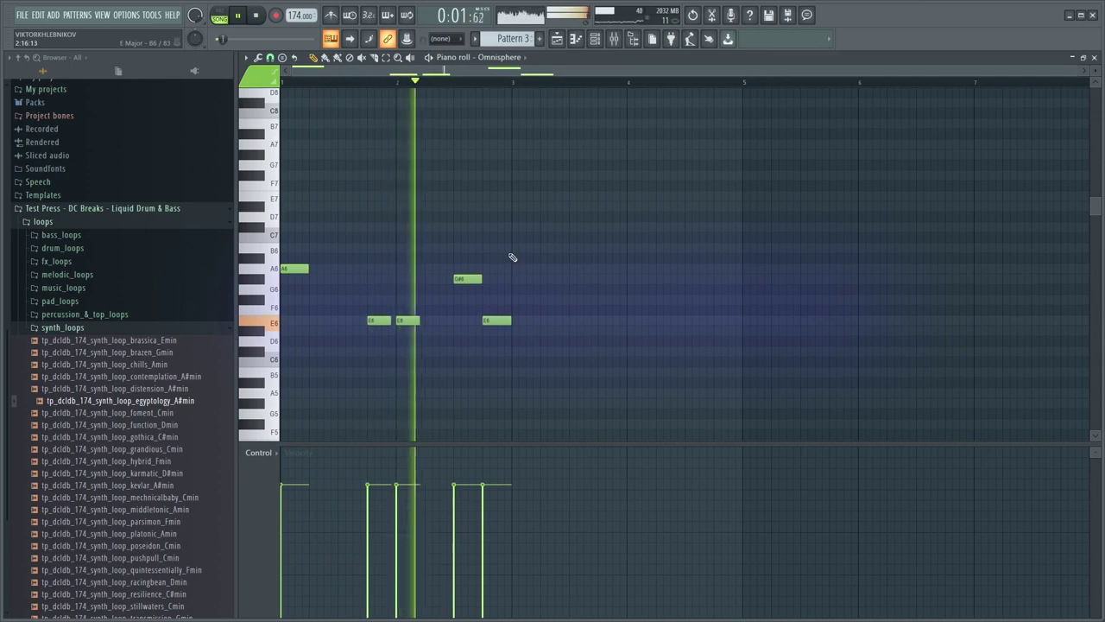
key(space)
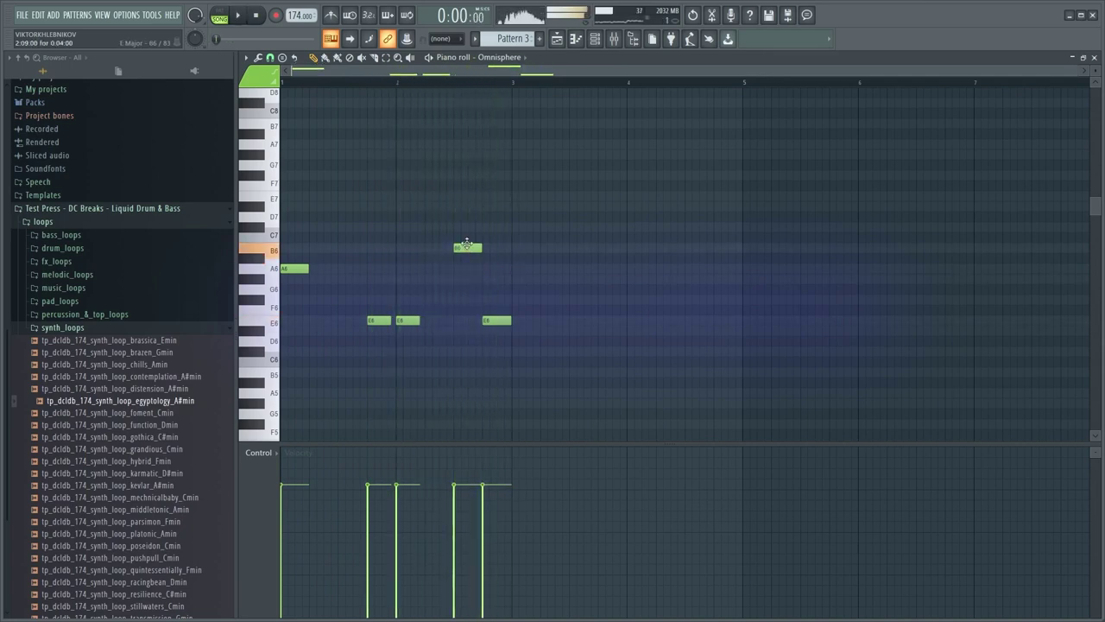
Try raising the pair before bar 3 to B6 and A6, play it, and delete every note following the opening A6
key(space)
drag(497, 320, 497, 268)
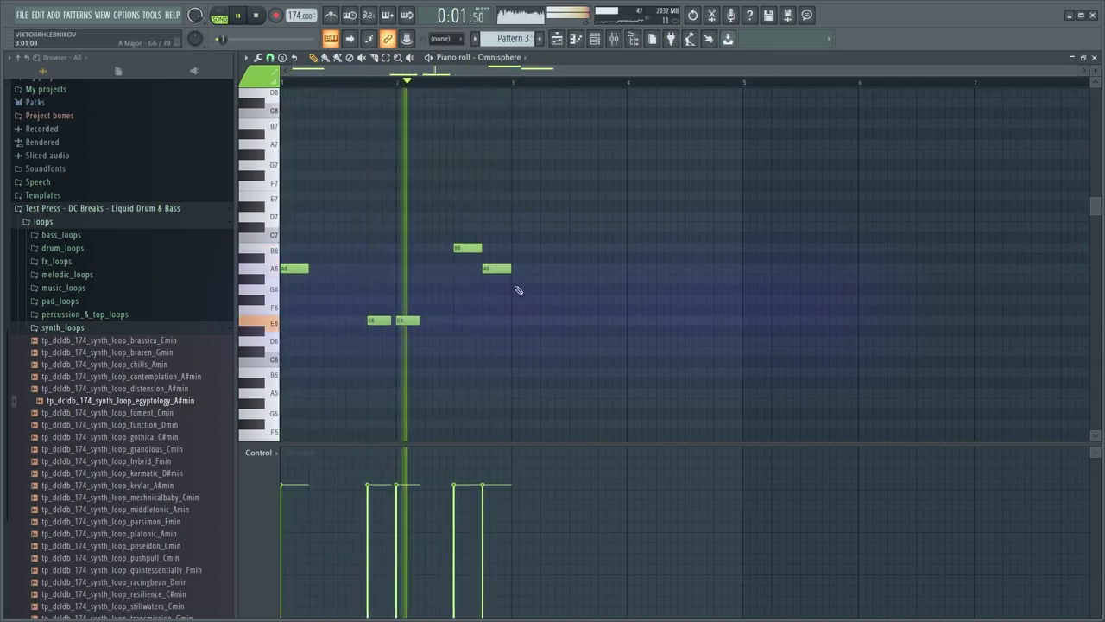
key(space)
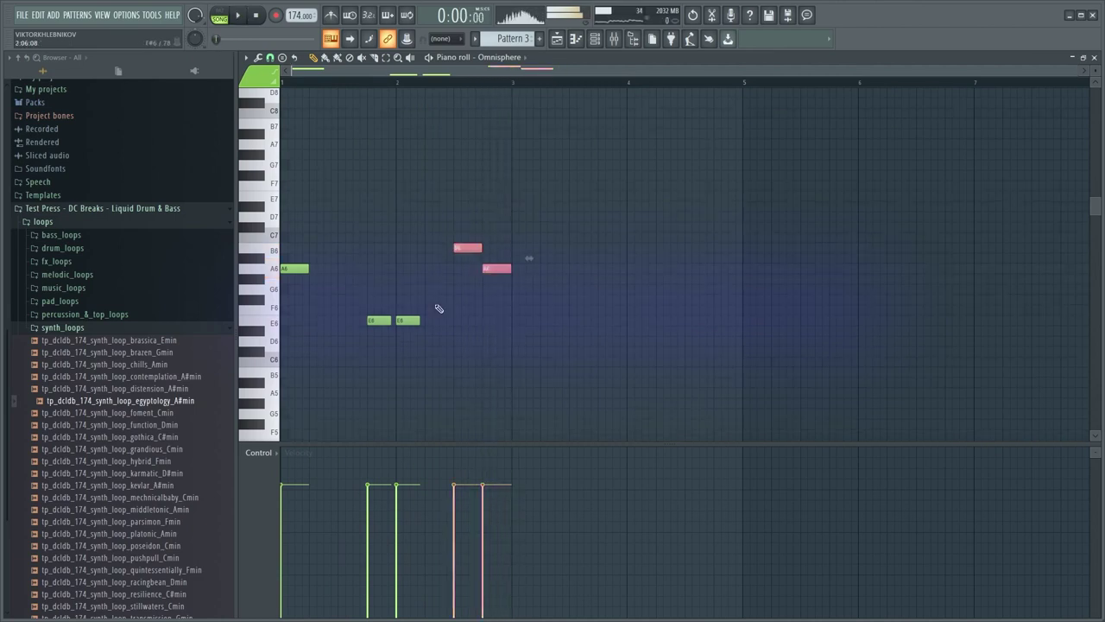
key(Delete)
drag(457, 264, 372, 328)
key(Delete)
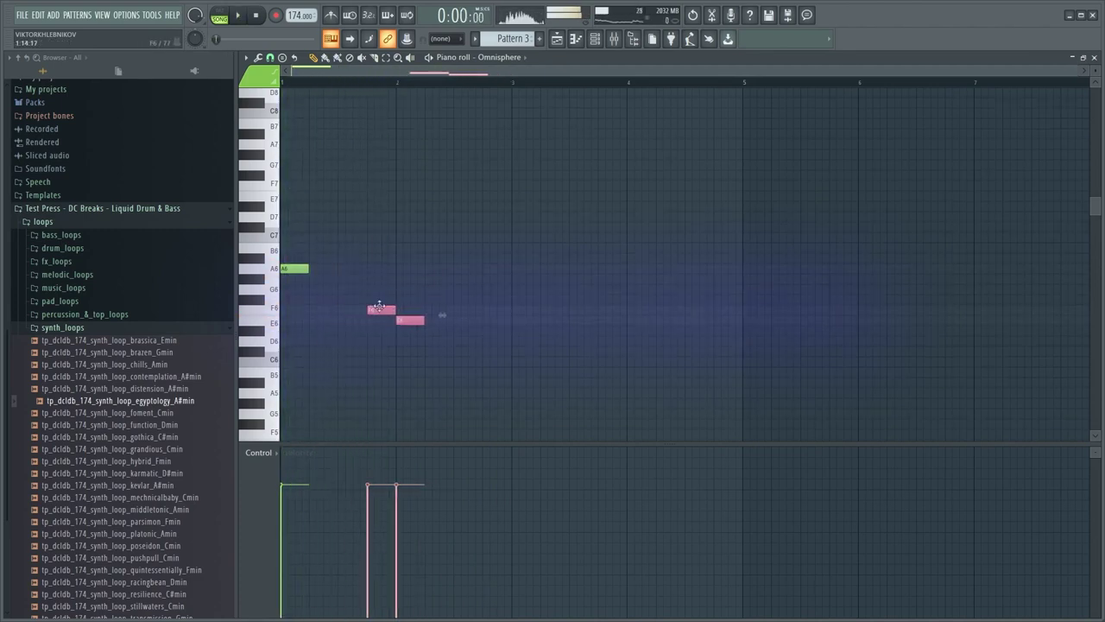
Add F6 at the end of bar 1 and E6 at the start of bar 2, and play the phrase
key(space)
ctrl+click(404, 277)
key(space)
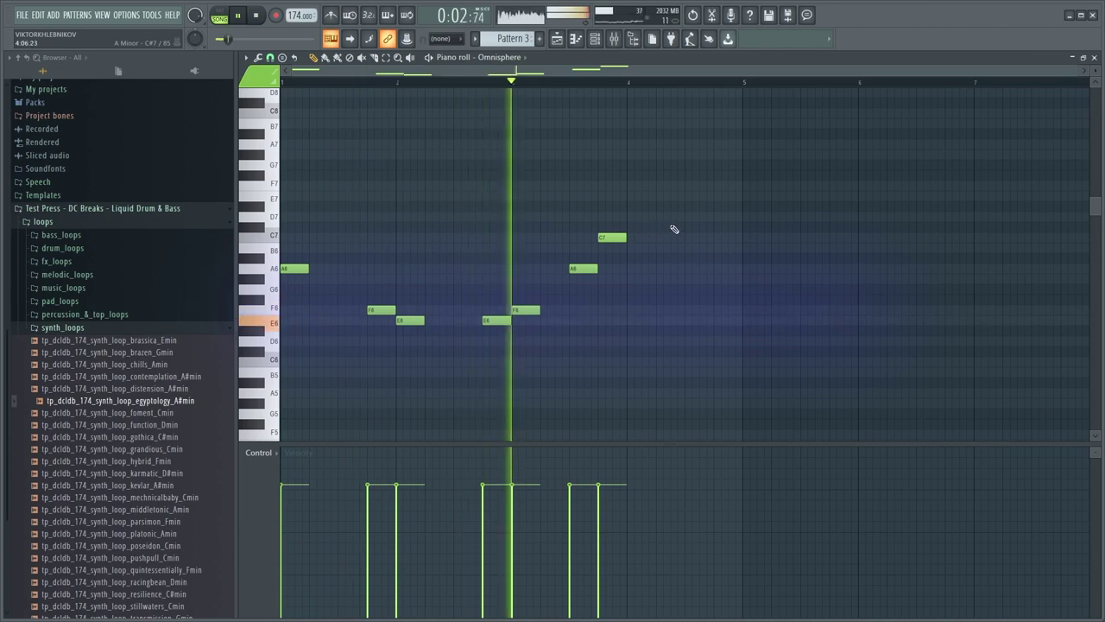
Try an E6–F6 pair around bar 3 and an A6–C7 pair before bar 4, and delete these four notes
drag(647, 208, 589, 283)
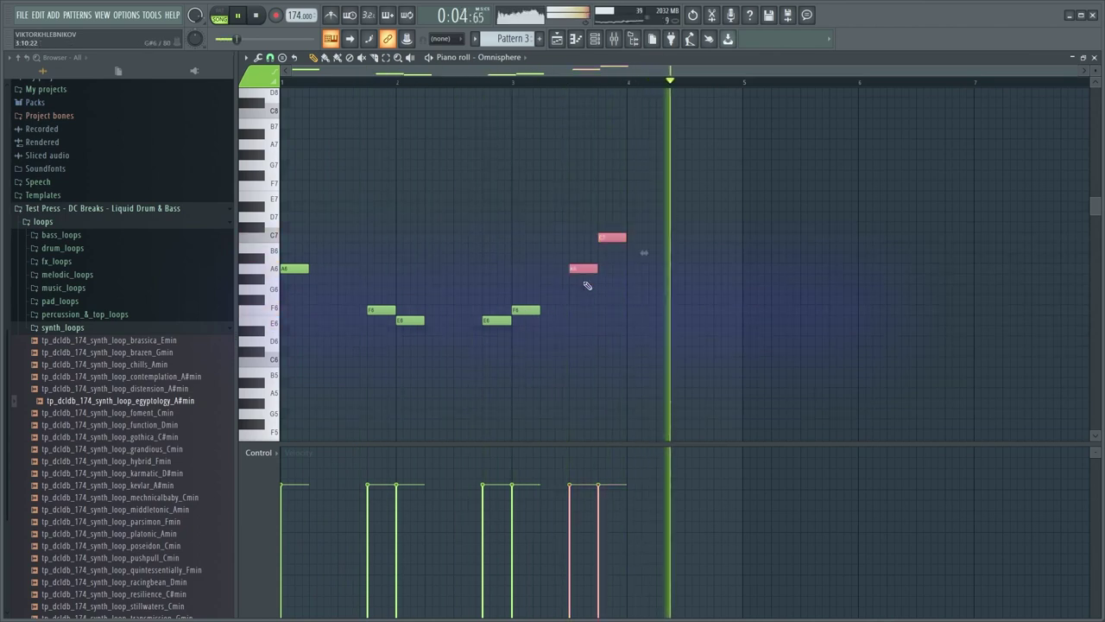
key(Delete)
right_click(532, 309)
right_click(503, 321)
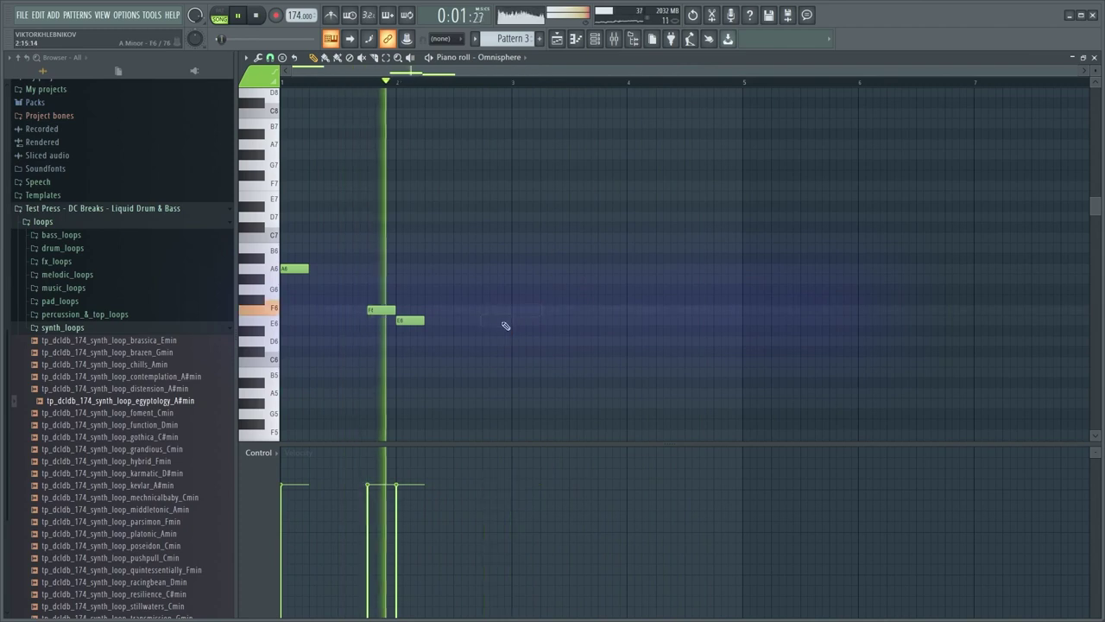
key(space)
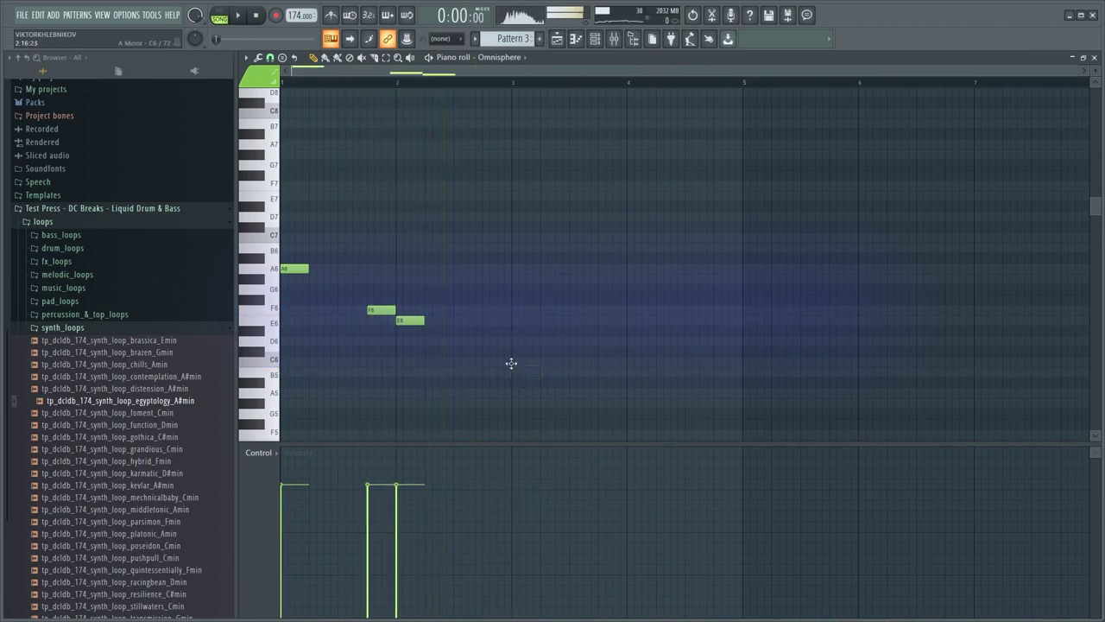
Add C6 and D6 notes, shift them so C6 ends bar 2 and D6 starts bar 3, and play the phrase
key(space)
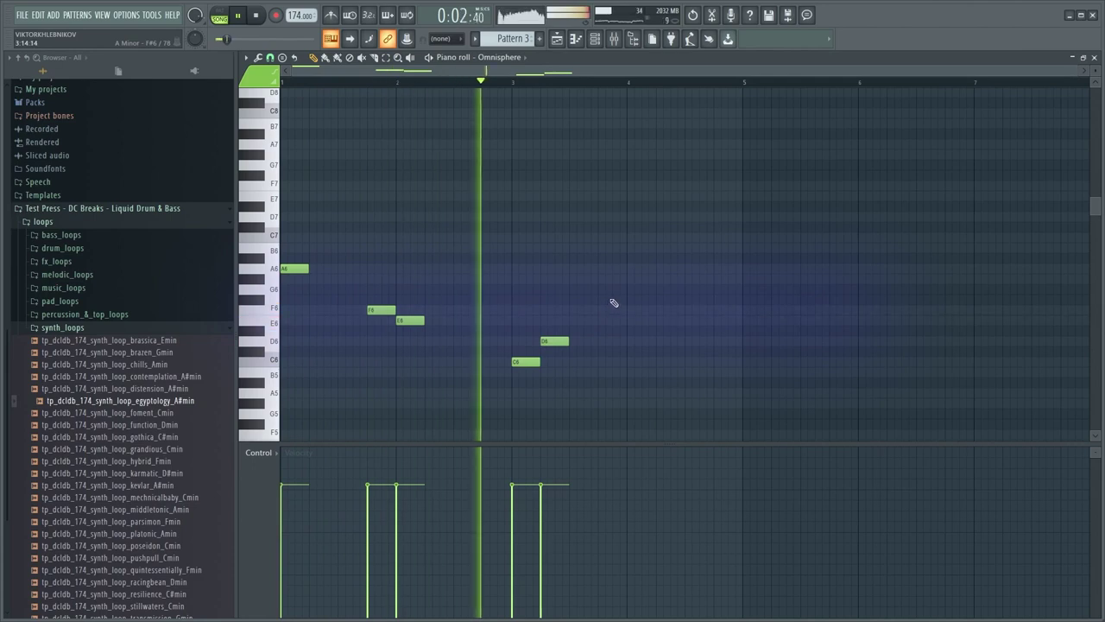
drag(583, 316, 504, 367)
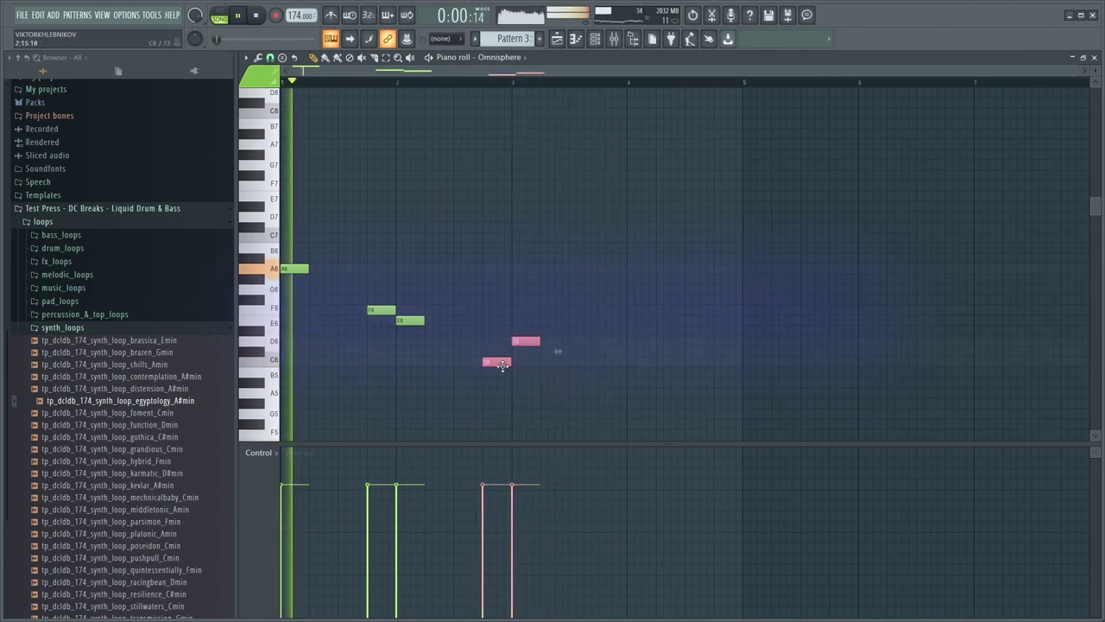
ctrl+click(523, 304)
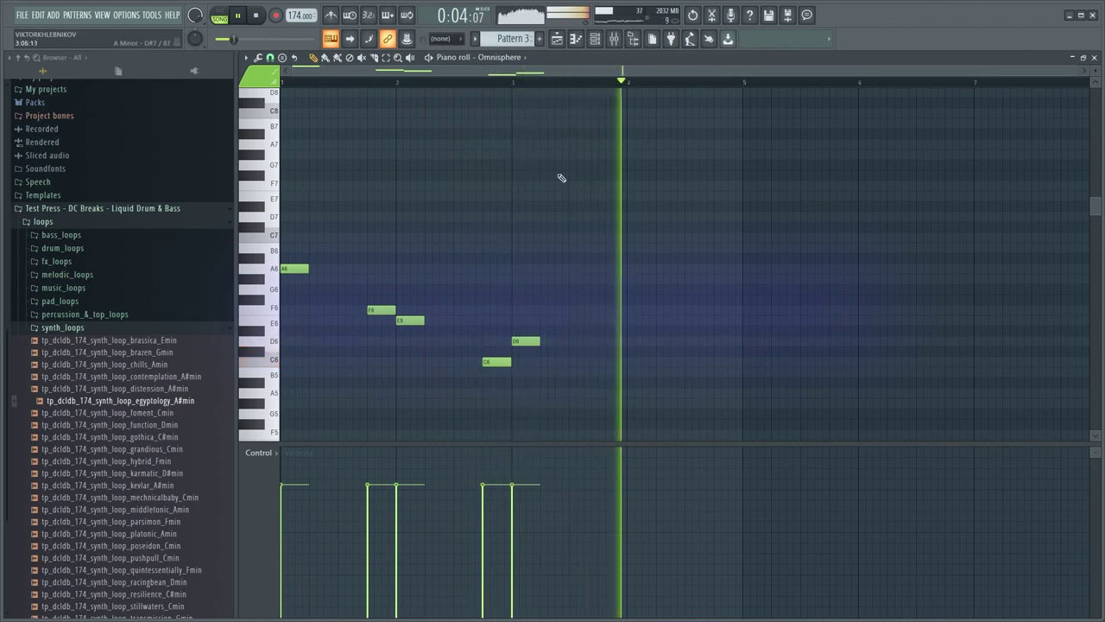
key(space)
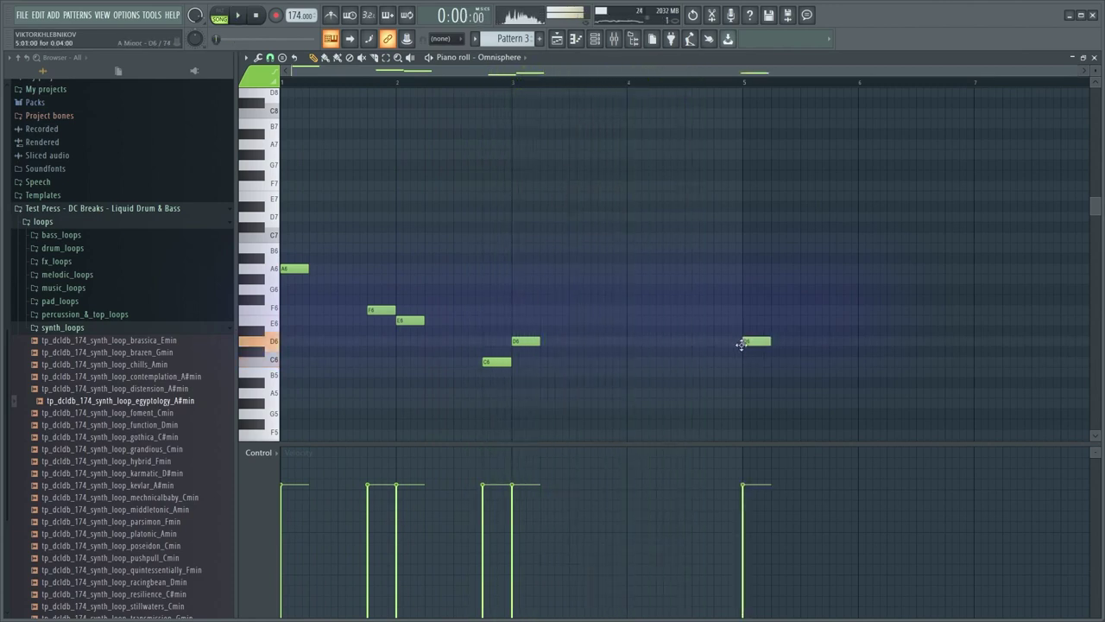
Add D6 at bar 5, F6 and E6 around bar 6, and A#6 and A6 around bar 7, and play the melody
drag(805, 328, 783, 330)
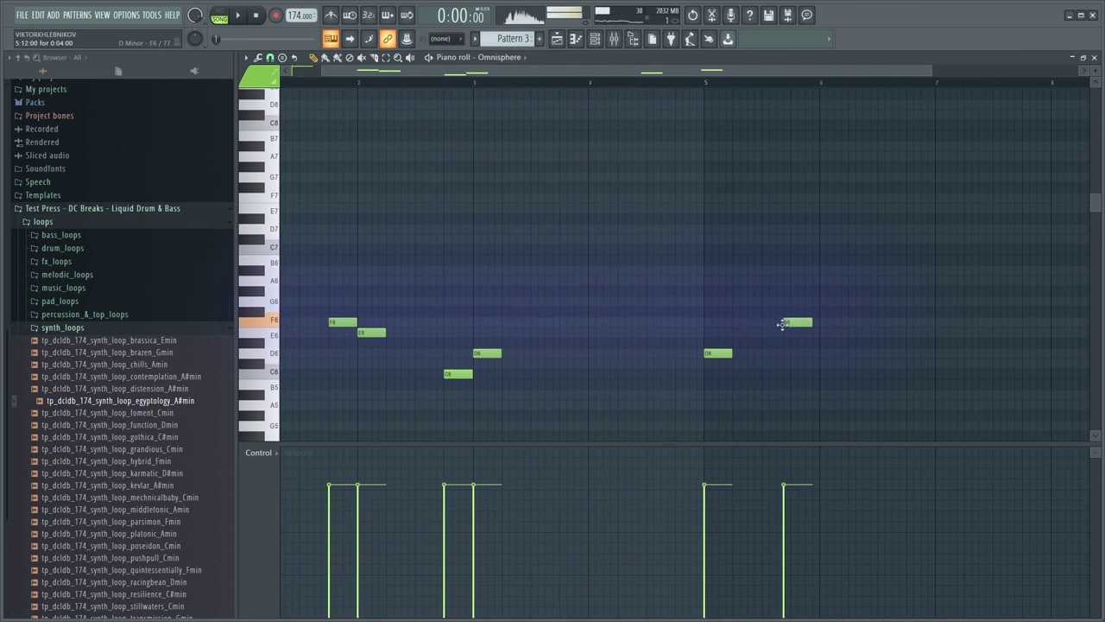
drag(878, 310, 724, 317)
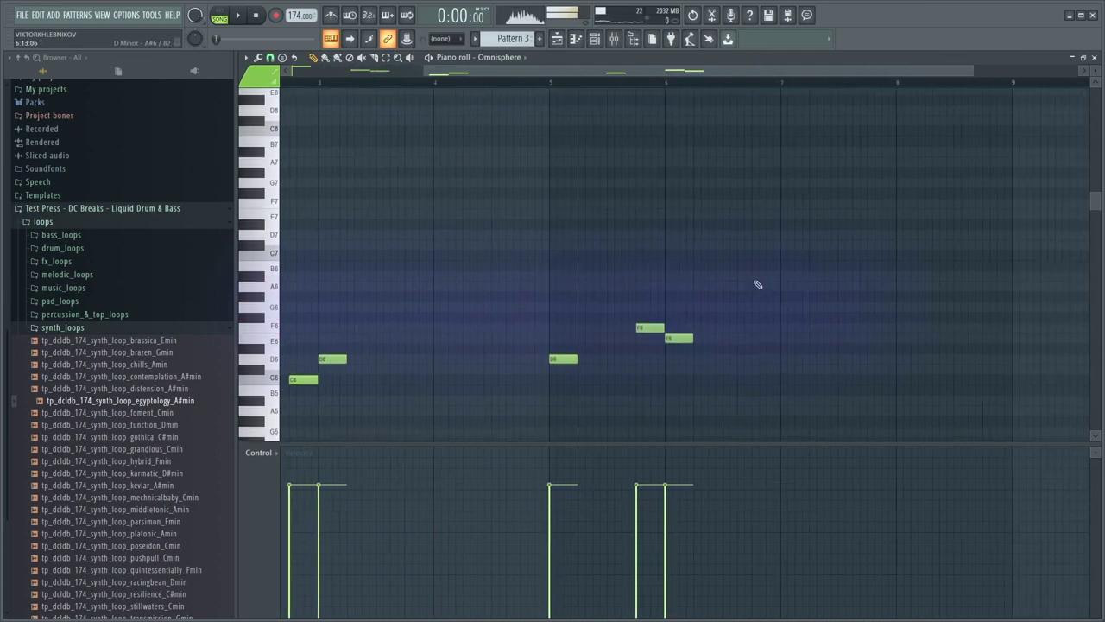
scroll(774, 327, down, 3)
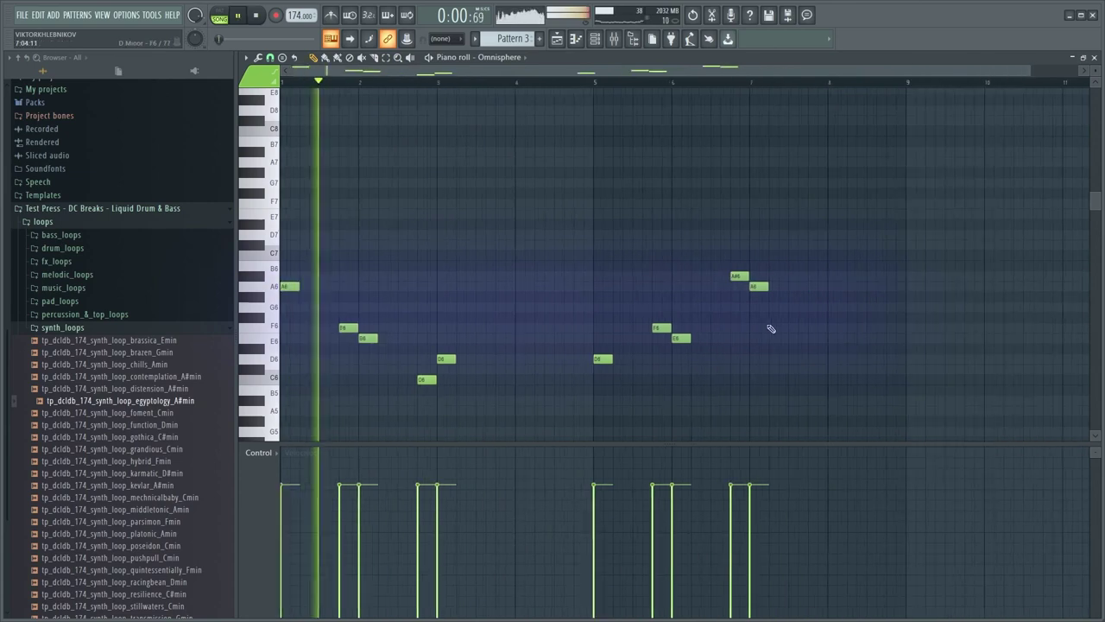
scroll(772, 328, up, 1)
right_click(637, 281)
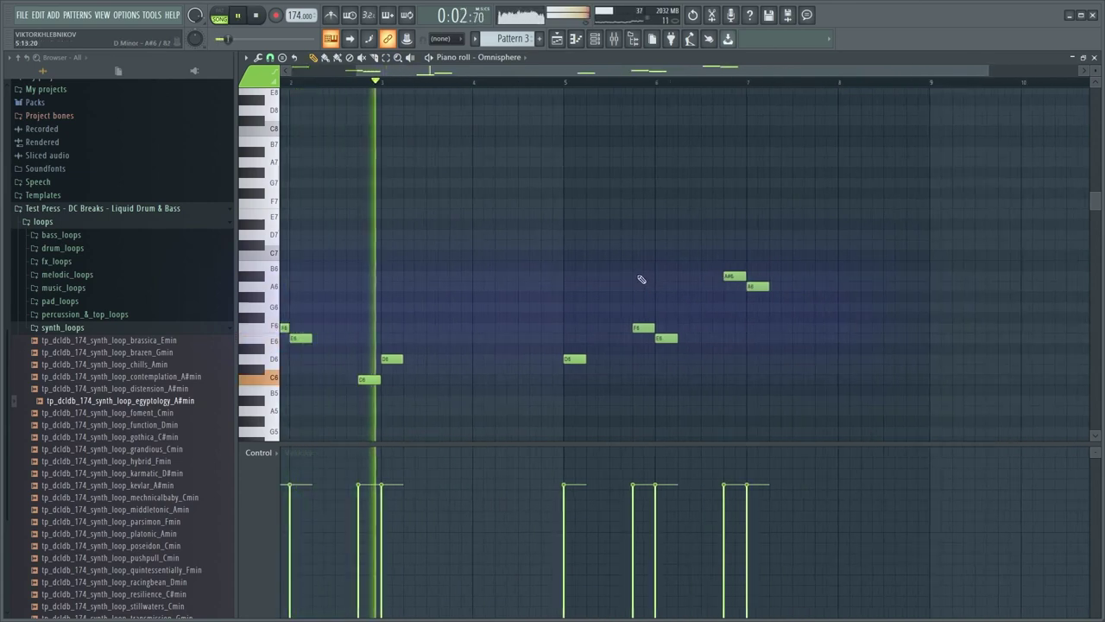
drag(647, 279, 723, 268)
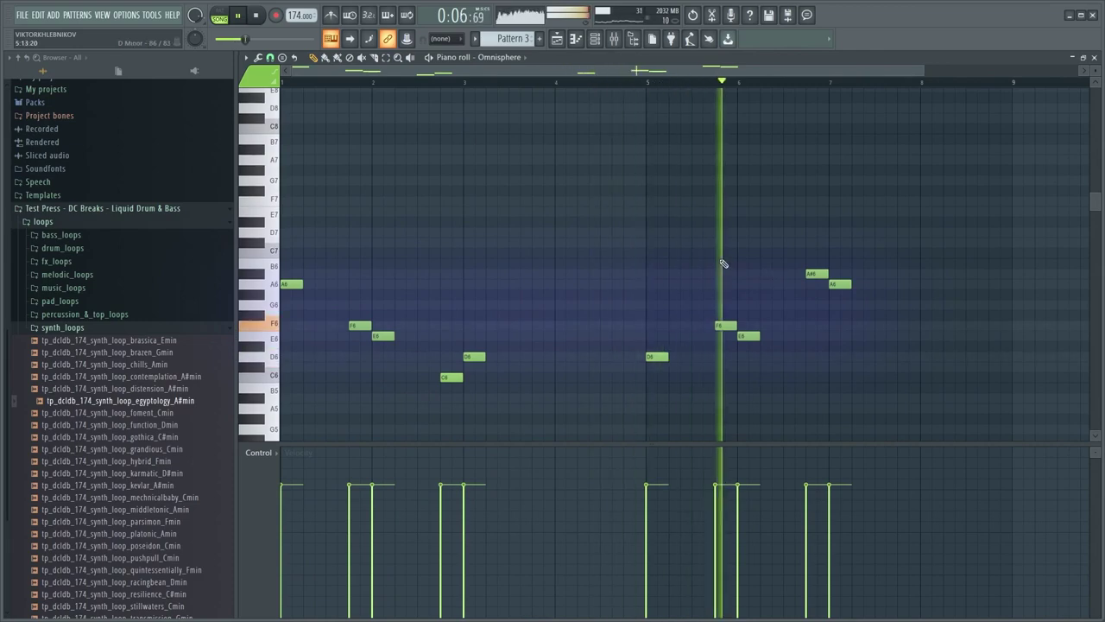
drag(652, 264, 522, 264)
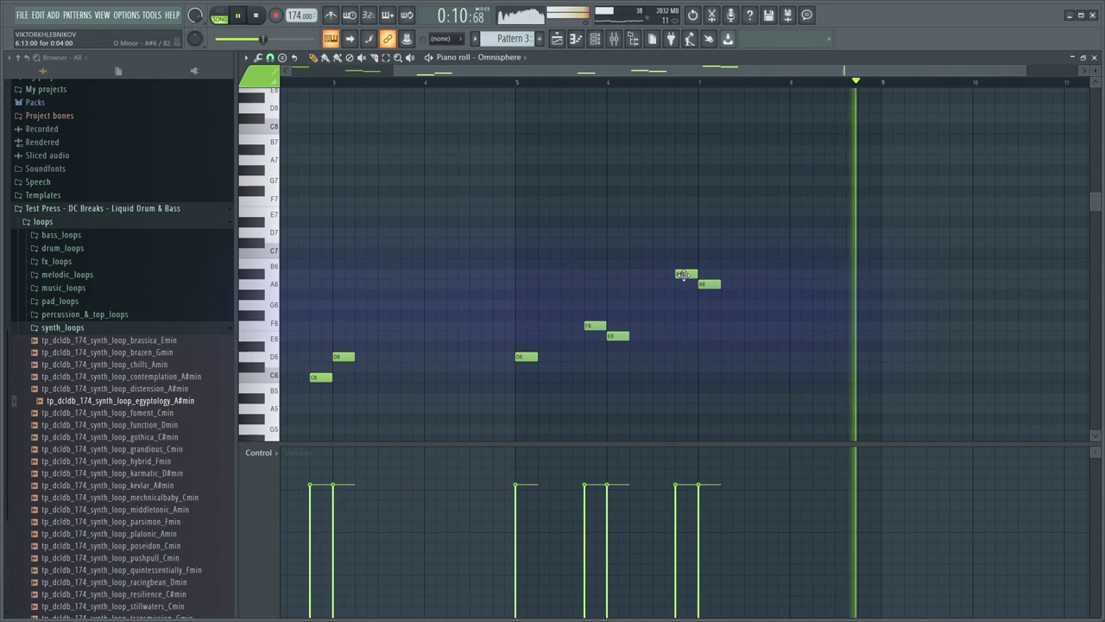
scroll(676, 205, down, 1)
Duplicate the Pattern 3 clip on Track 14 to bar 9 of the playlist and play the arrangement
click(575, 39)
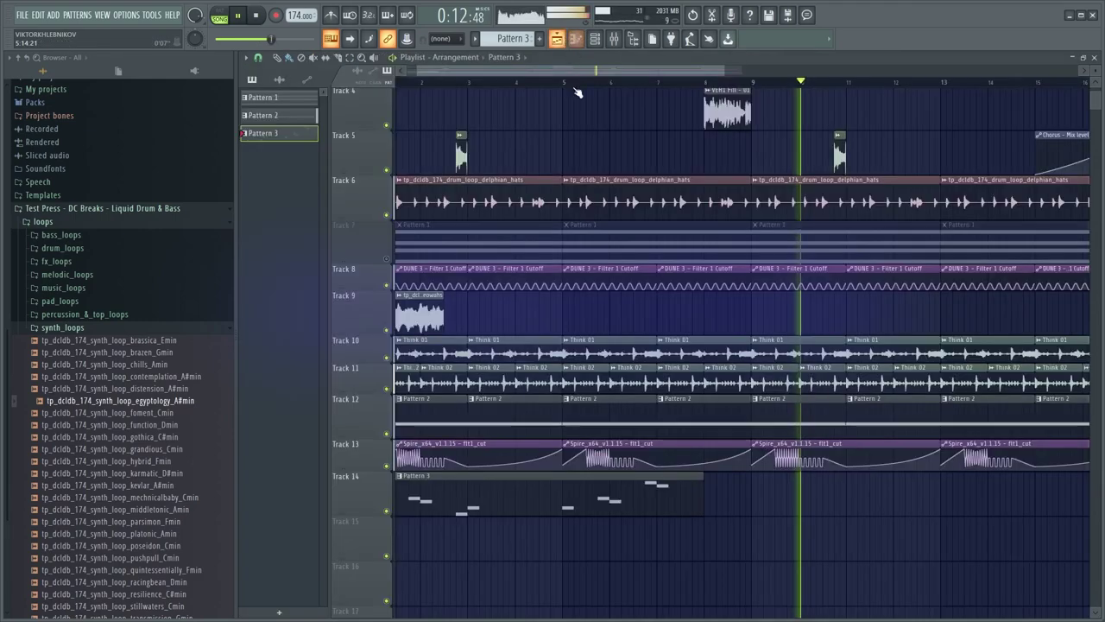
key(space)
key(space)
drag(562, 490, 781, 498)
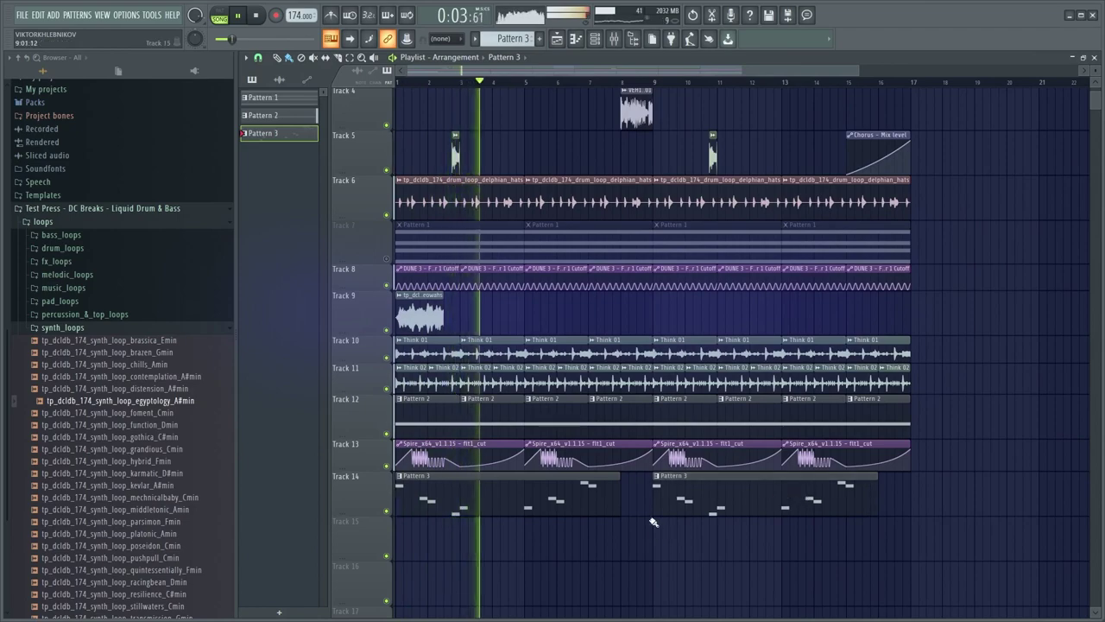
Unmute Track 7, delete all its Pattern 1 clips, and play the arrangement
scroll(656, 484, up, 3)
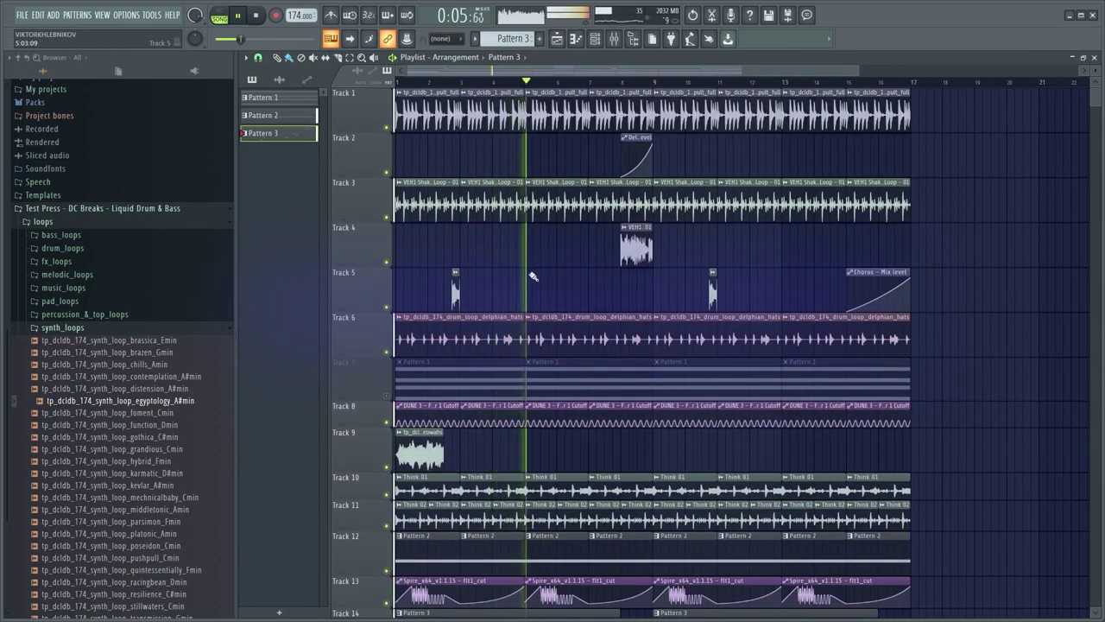
scroll(609, 315, down, 3)
scroll(534, 276, up, 4)
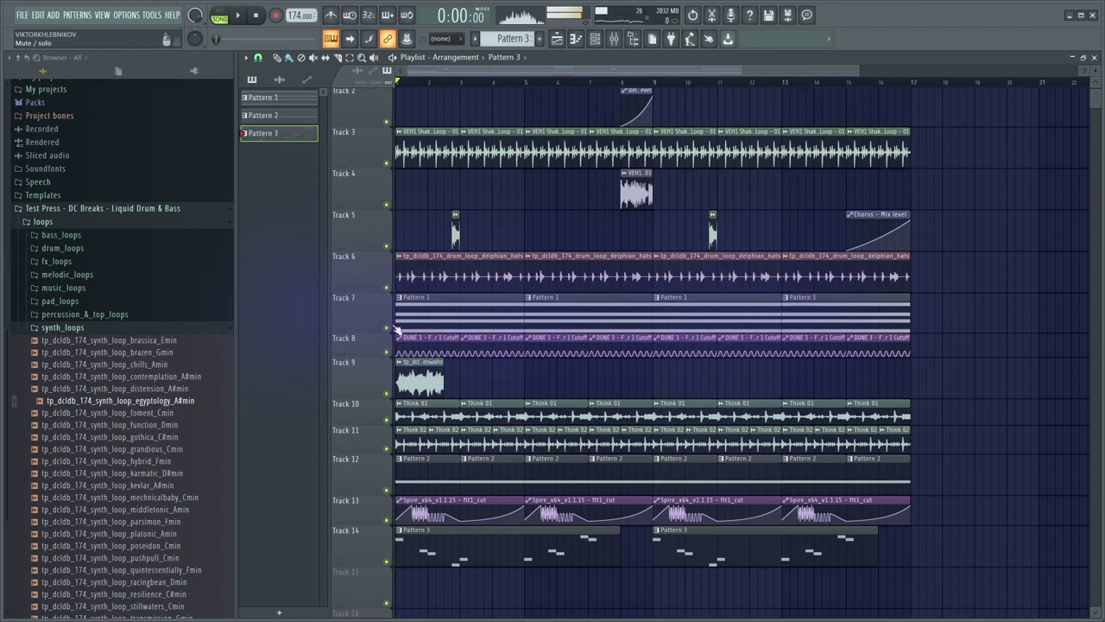
drag(398, 330, 823, 309)
key(space)
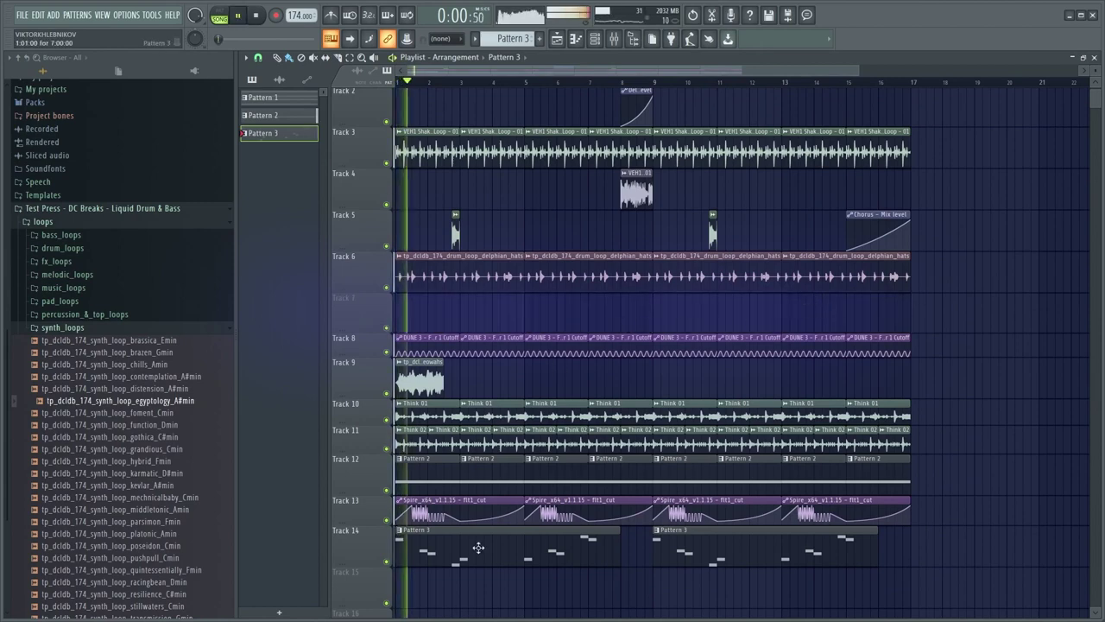
Reopen Pattern 3 in the piano roll, stop playback, and switch the edited instrument to DUNE 3
key(F7)
key(space)
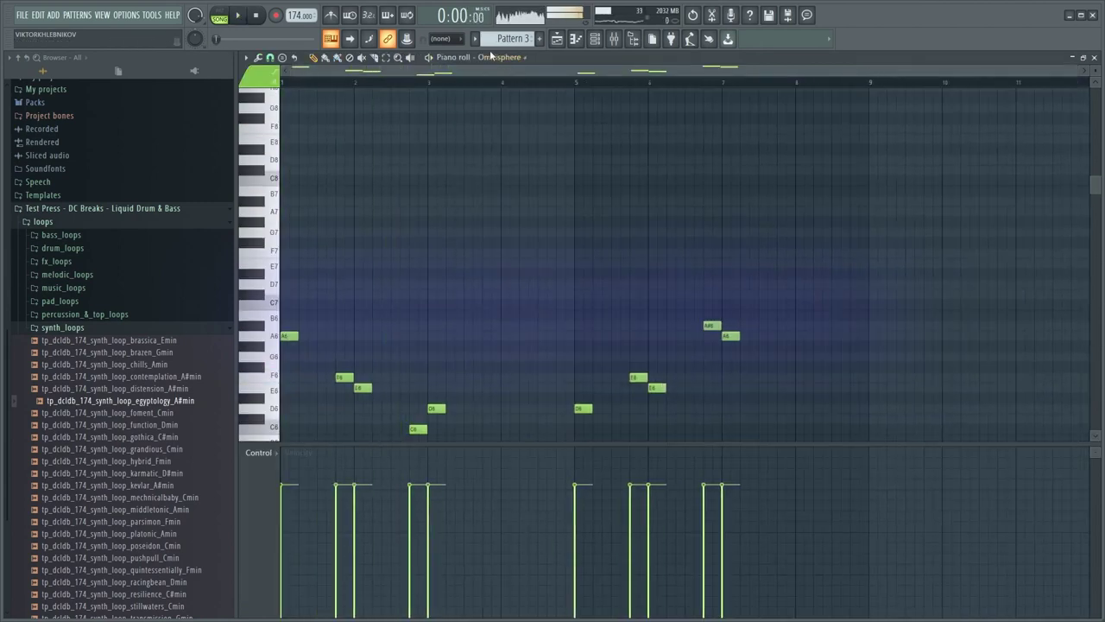
click(501, 57)
click(510, 230)
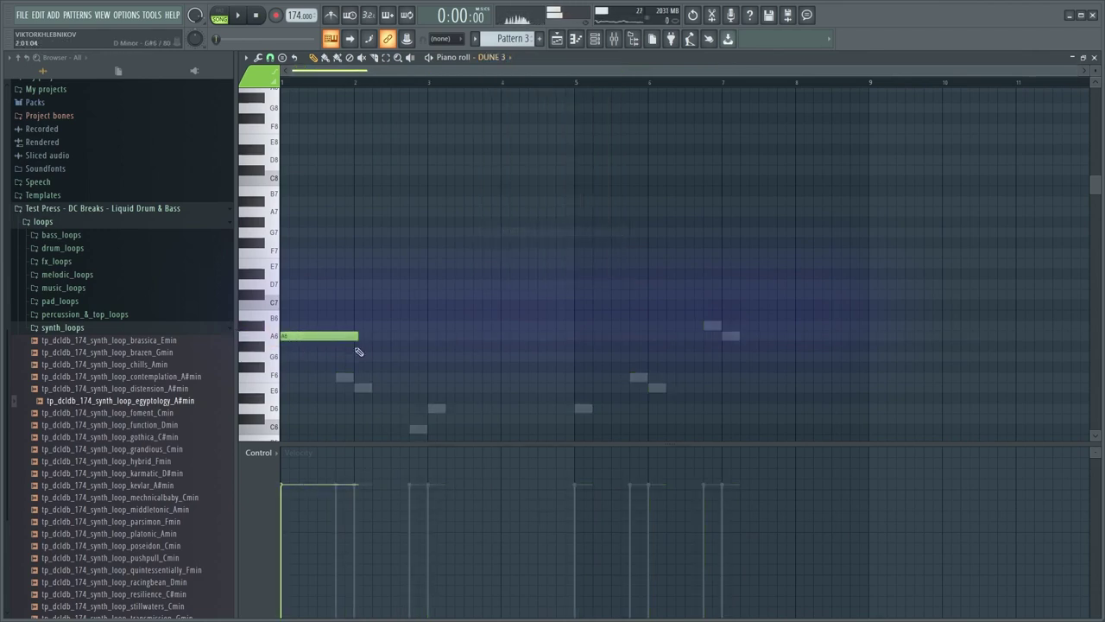
Draw a two-bar DUNE 3 chord of A6, F6, E6, D6 and C6, lower it one octave, and play it
scroll(359, 351, down, 3)
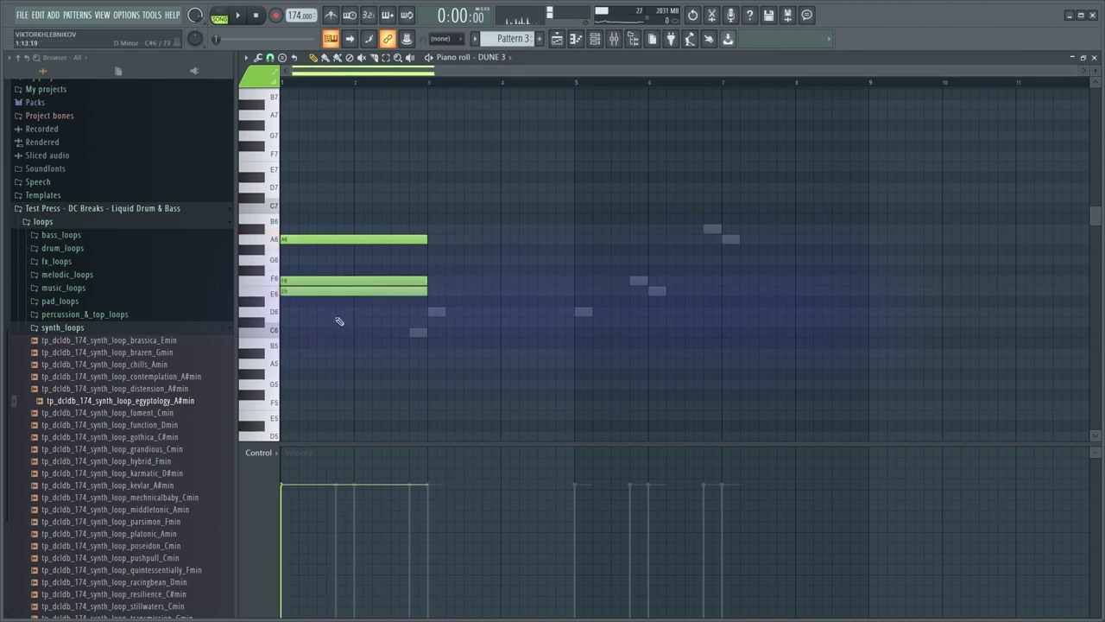
drag(363, 205, 355, 357)
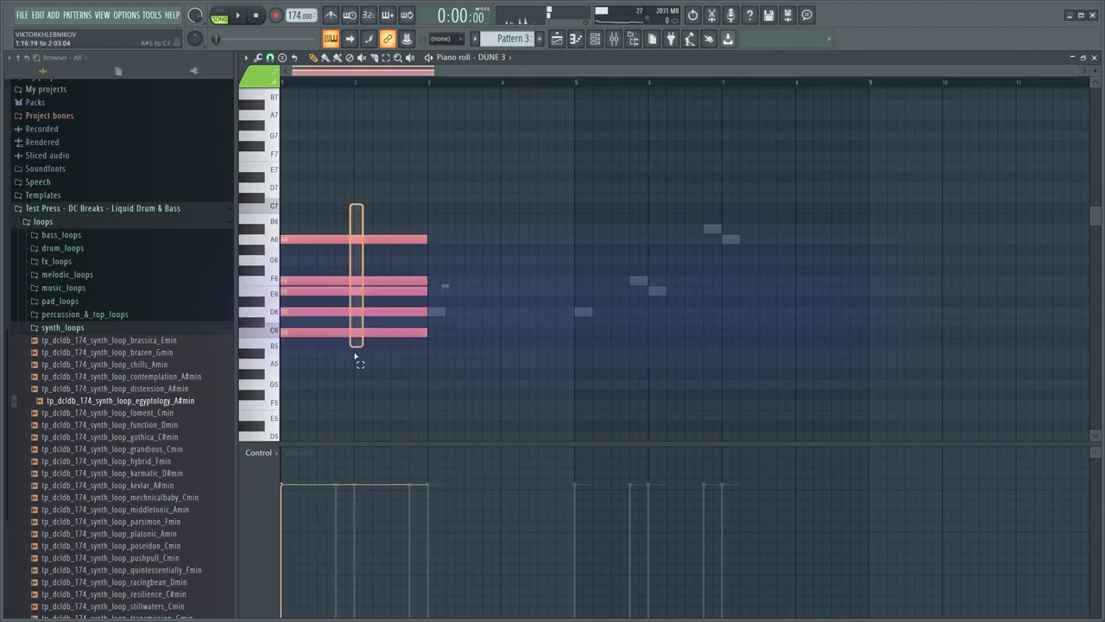
key(ctrl+Down)
key(space)
scroll(397, 298, down, 4)
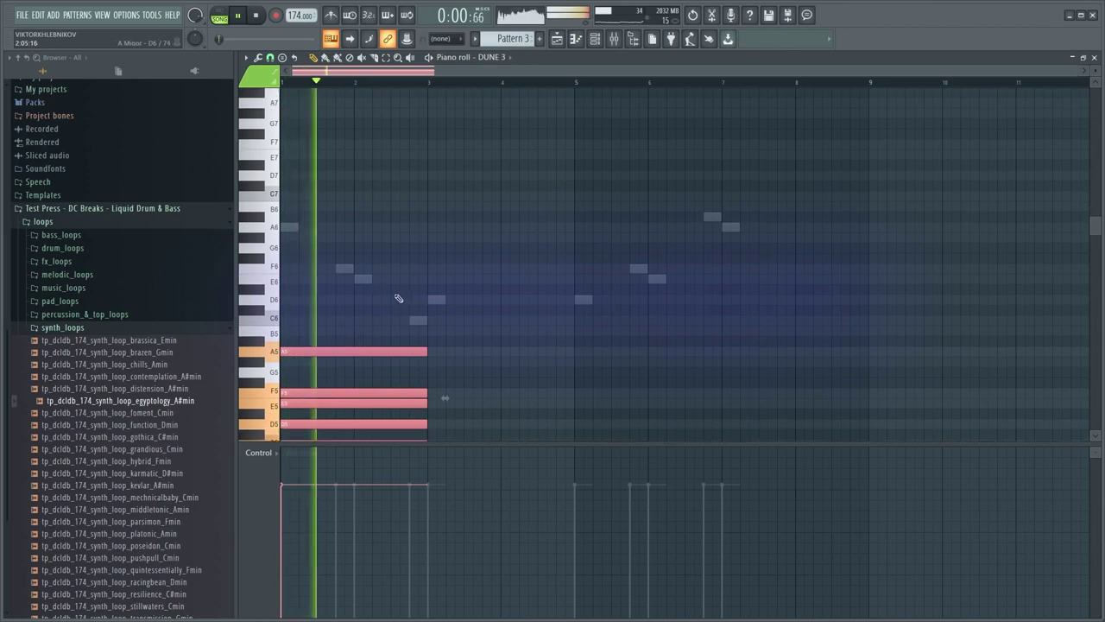
right_click(462, 206)
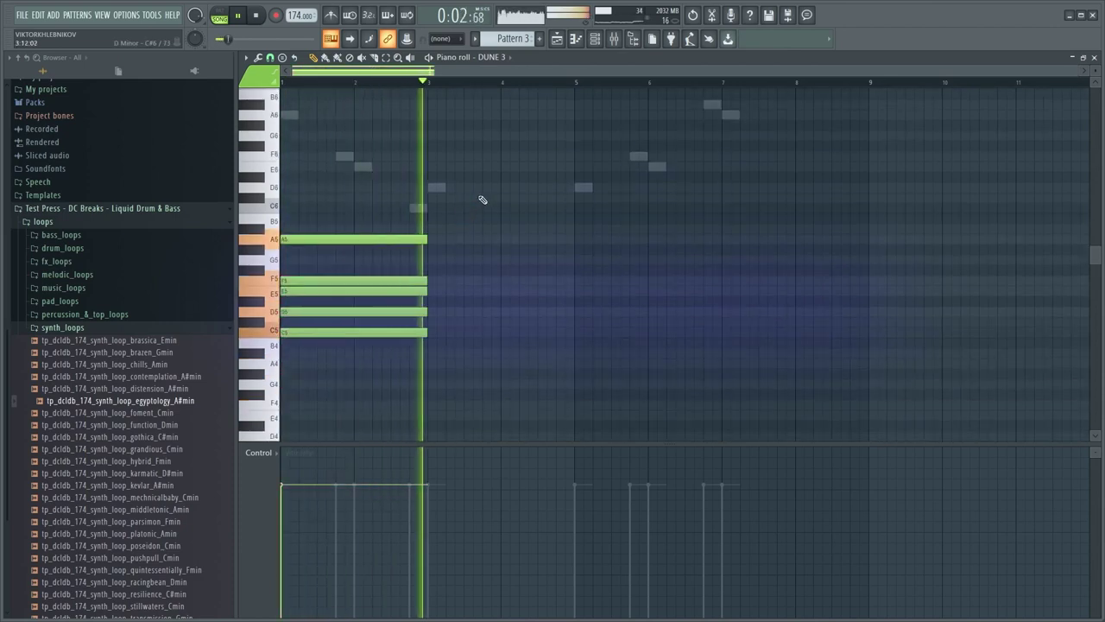
Extend all five DUNE 3 chord notes to the start of bar 9 and play the arrangement in the playlist
key(space)
drag(536, 246, 868, 249)
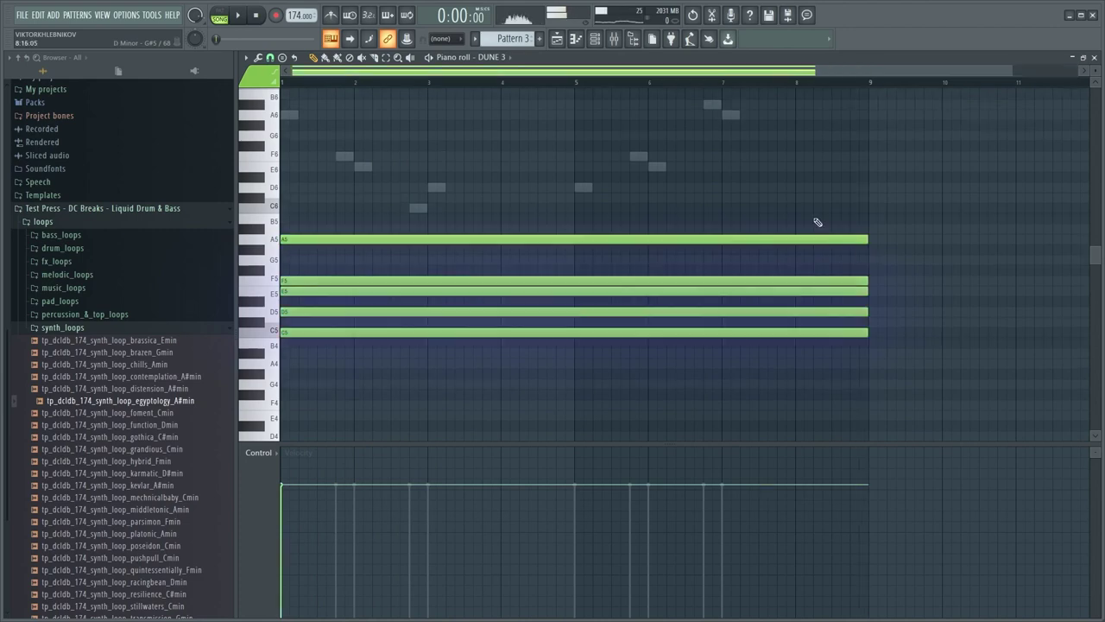
key(space)
key(F5)
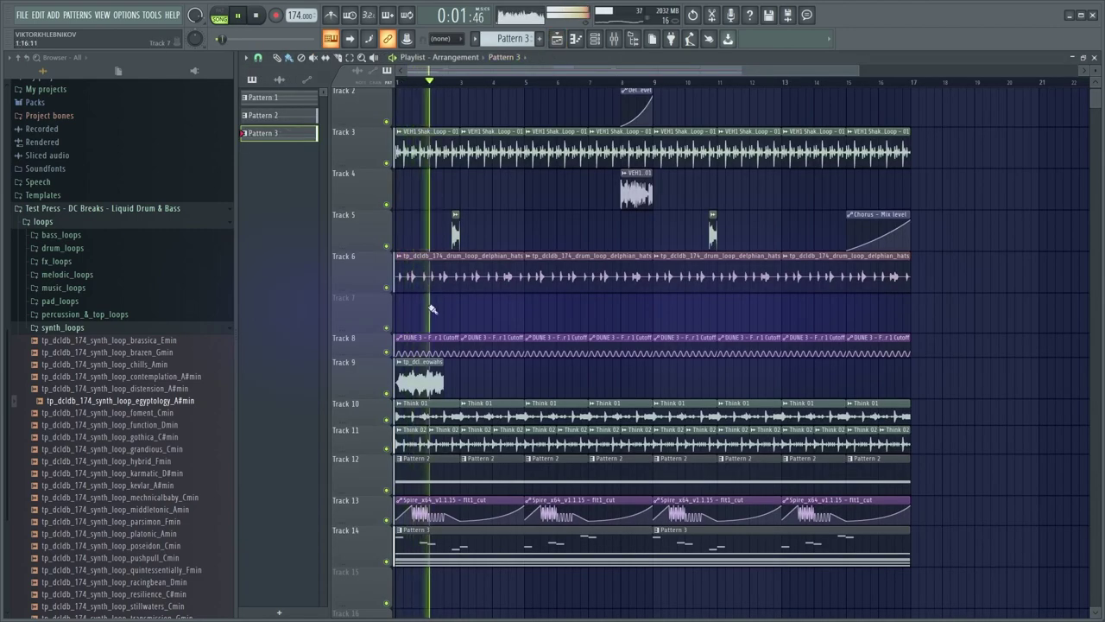
Try a Pattern 1 clip at bar 2 on Track 7, delete it, and play the arrangement
drag(275, 98, 455, 315)
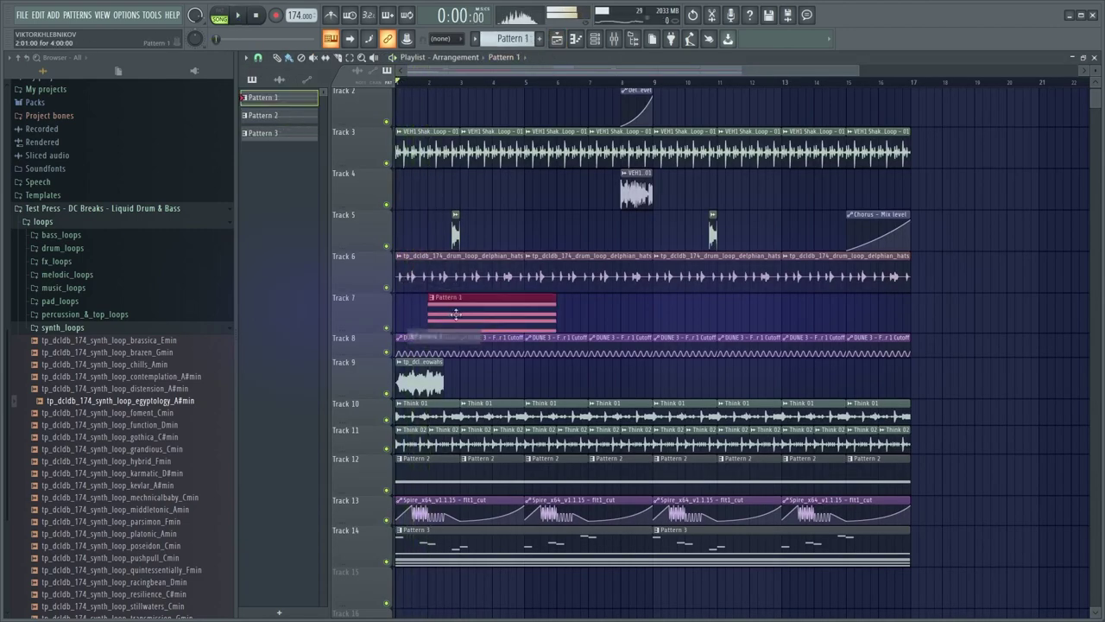
right_click(522, 320)
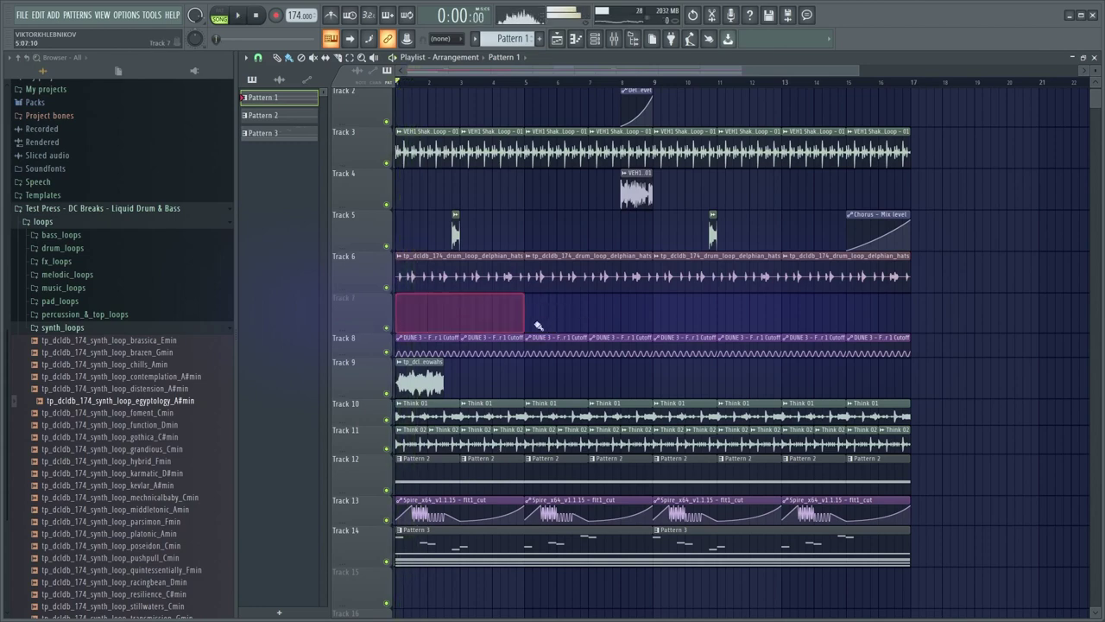
scroll(518, 320, down, 2)
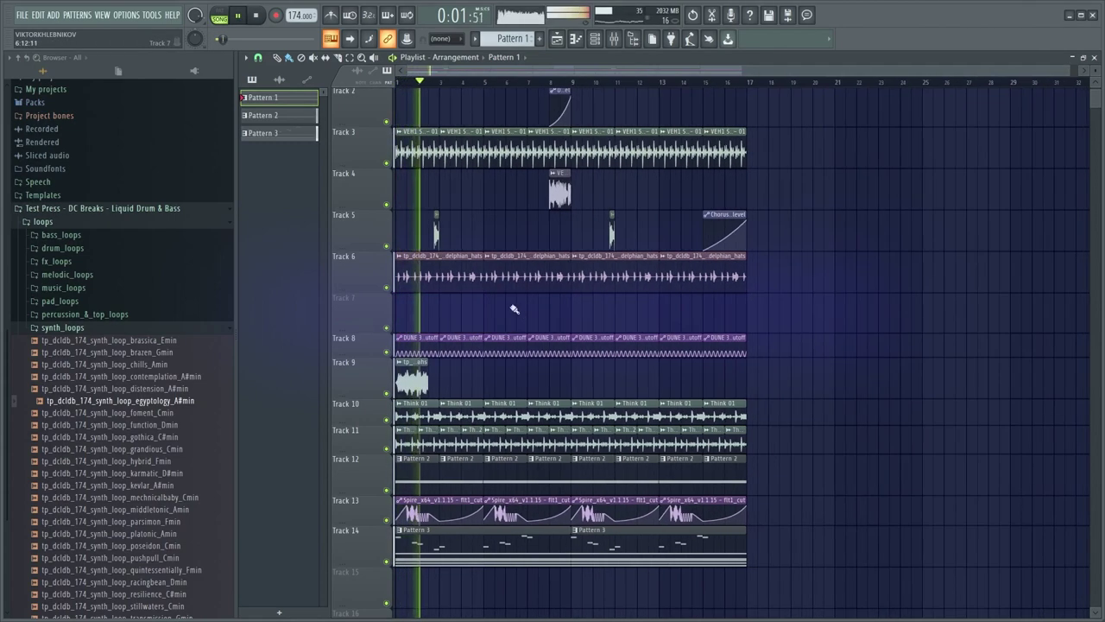
scroll(535, 222, up, 2)
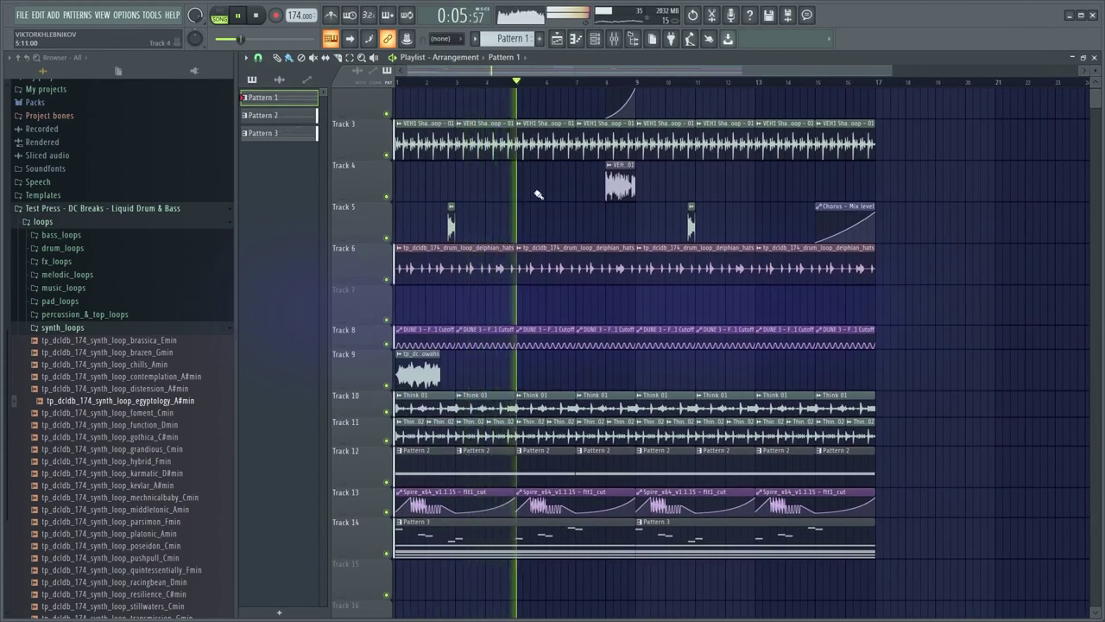
scroll(569, 177, down, 3)
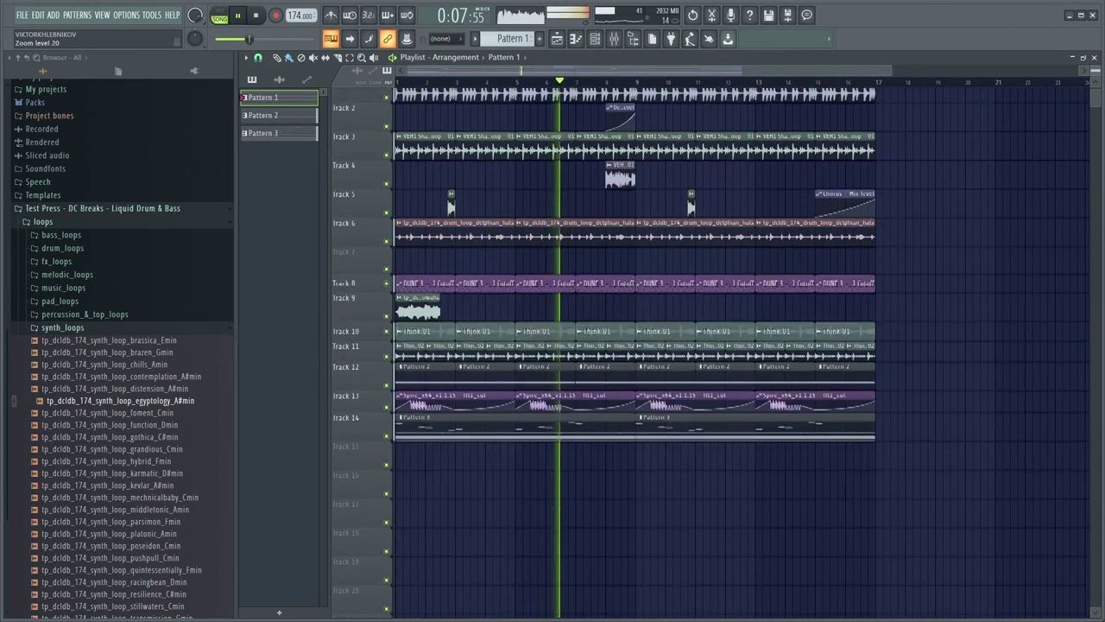
Check the mixer levels during playback, return to the playlist, and hide the browser to widen the arrangement view
click(614, 38)
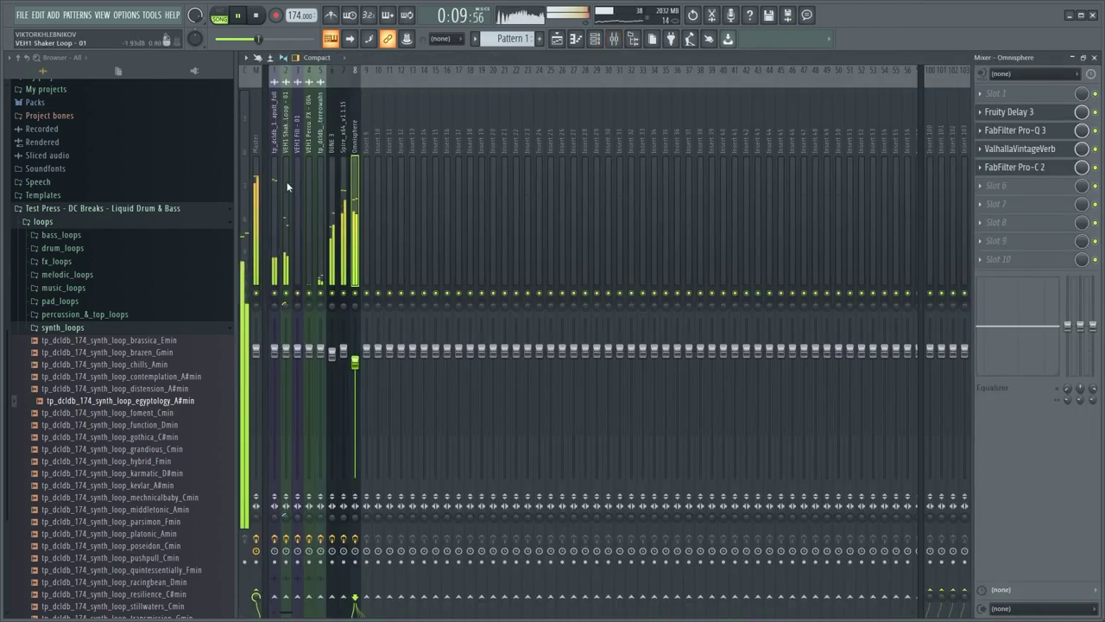
click(556, 38)
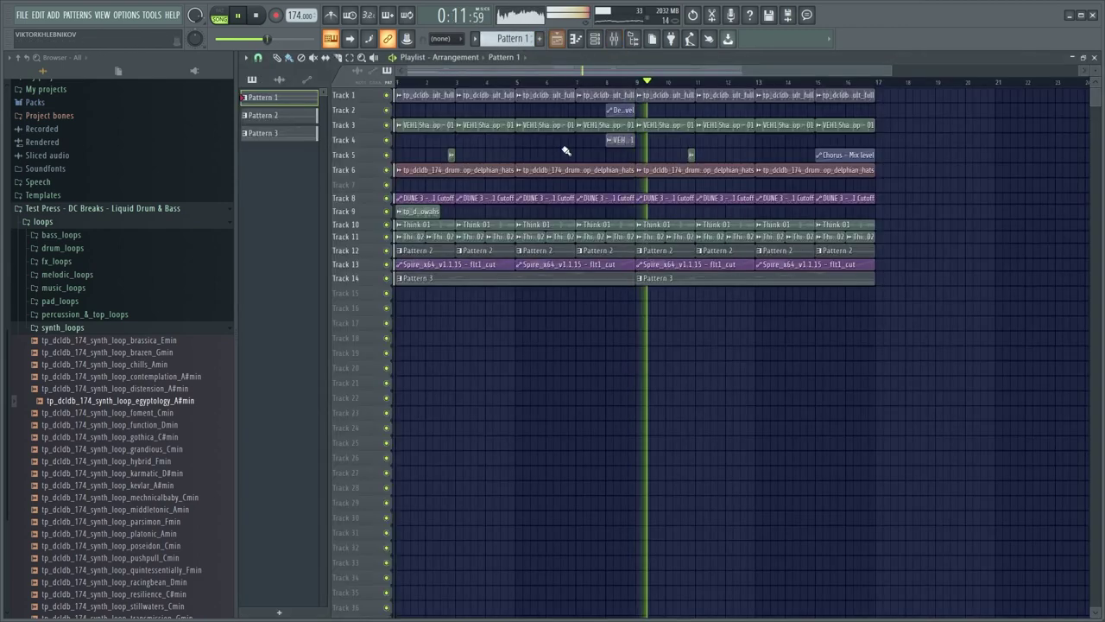
scroll(683, 321, up, 2)
scroll(671, 279, up, 4)
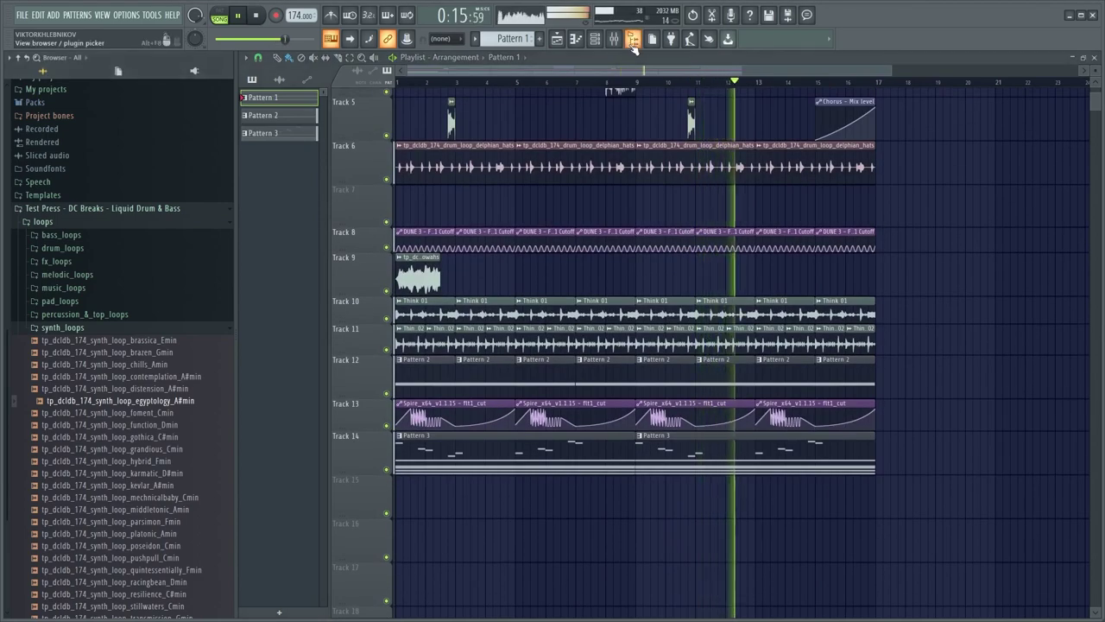
click(633, 40)
scroll(538, 225, up, 4)
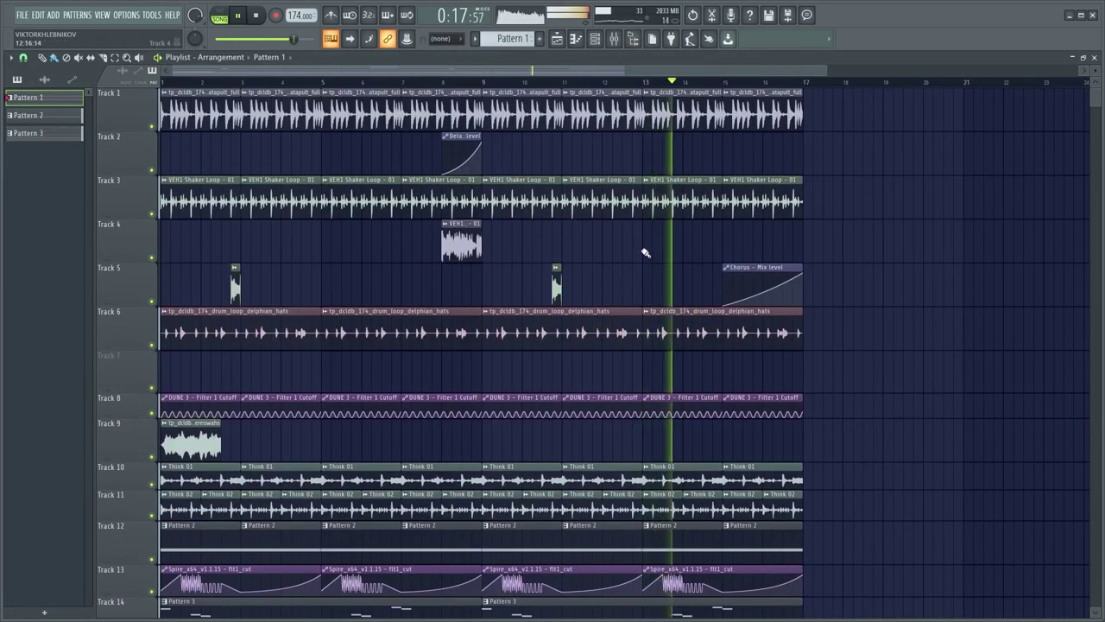
Select the playlist time range from bar 1 to about the middle of bar 19 and stop playback
drag(893, 85, 7, 153)
click(902, 176)
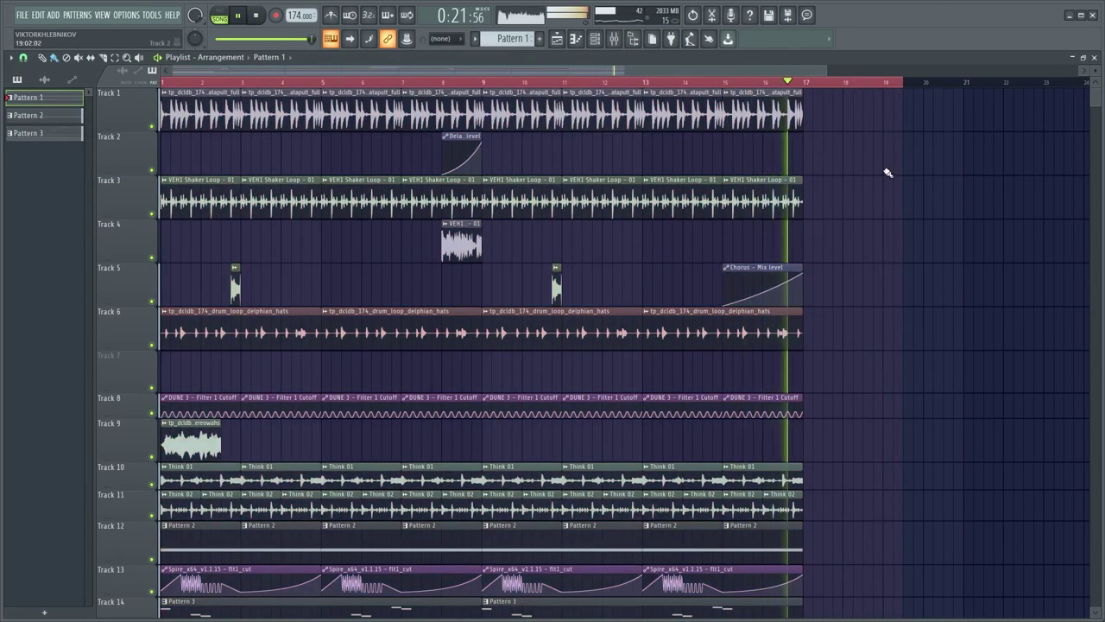
key(space)
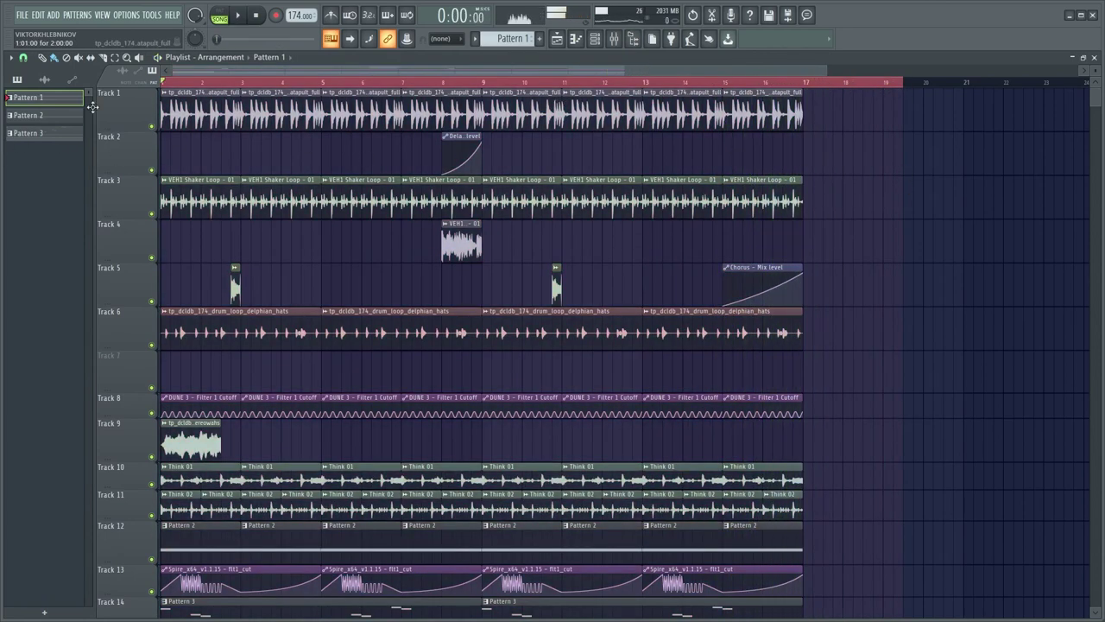